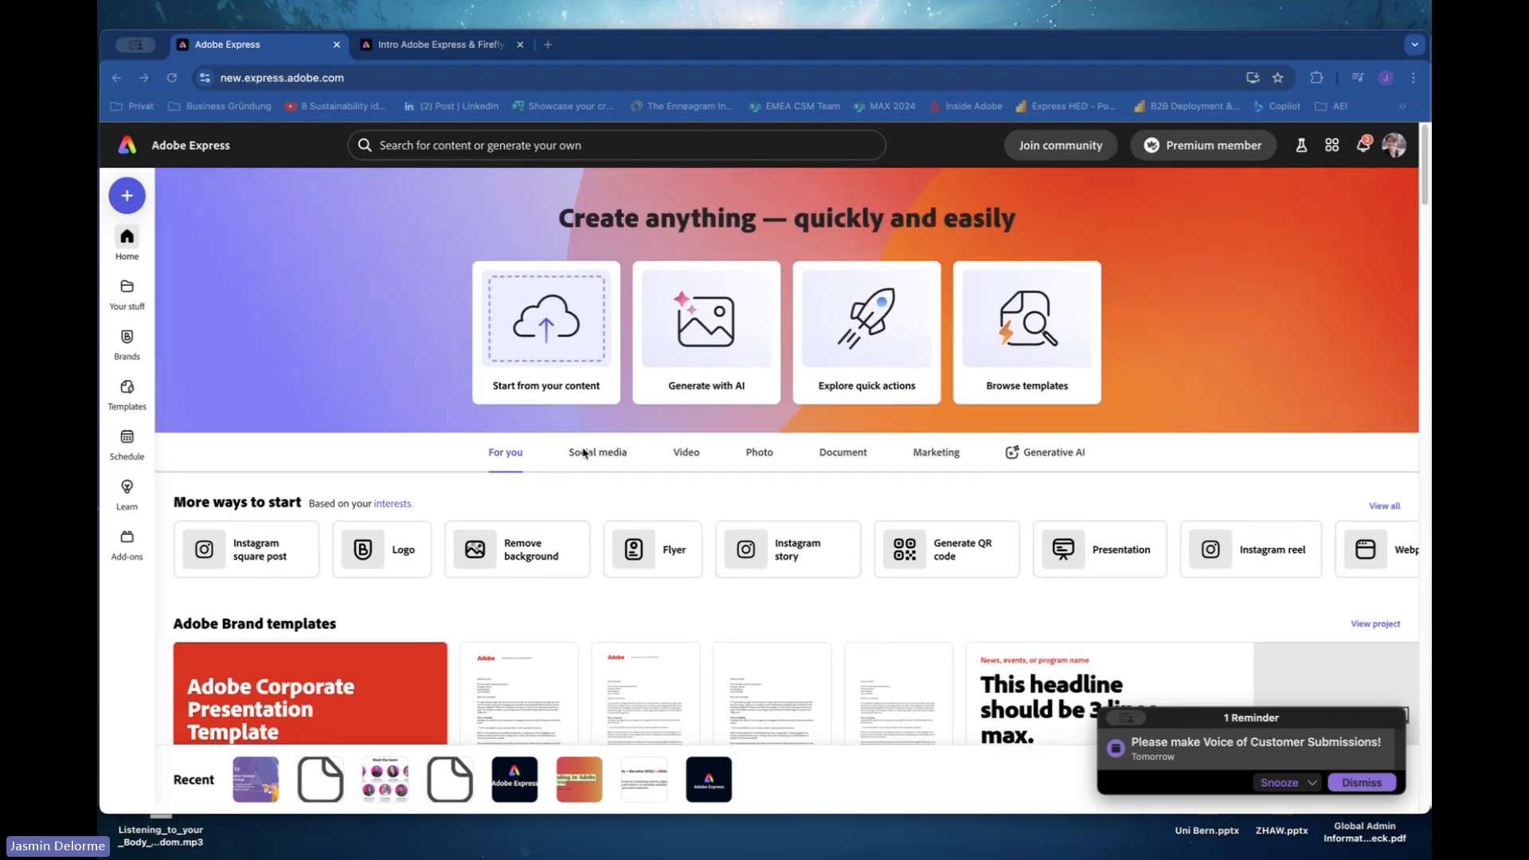
Open the templates explorer and search the templates for cv.
{"action": "scroll", "coordinate": [582, 453], "scroll_direction": "down", "scroll_amount": 3}
{"action": "scroll", "coordinate": [583, 452], "scroll_direction": "up", "scroll_amount": 3}
{"action": "scroll", "coordinate": [583, 452], "scroll_direction": "down", "scroll_amount": 1}
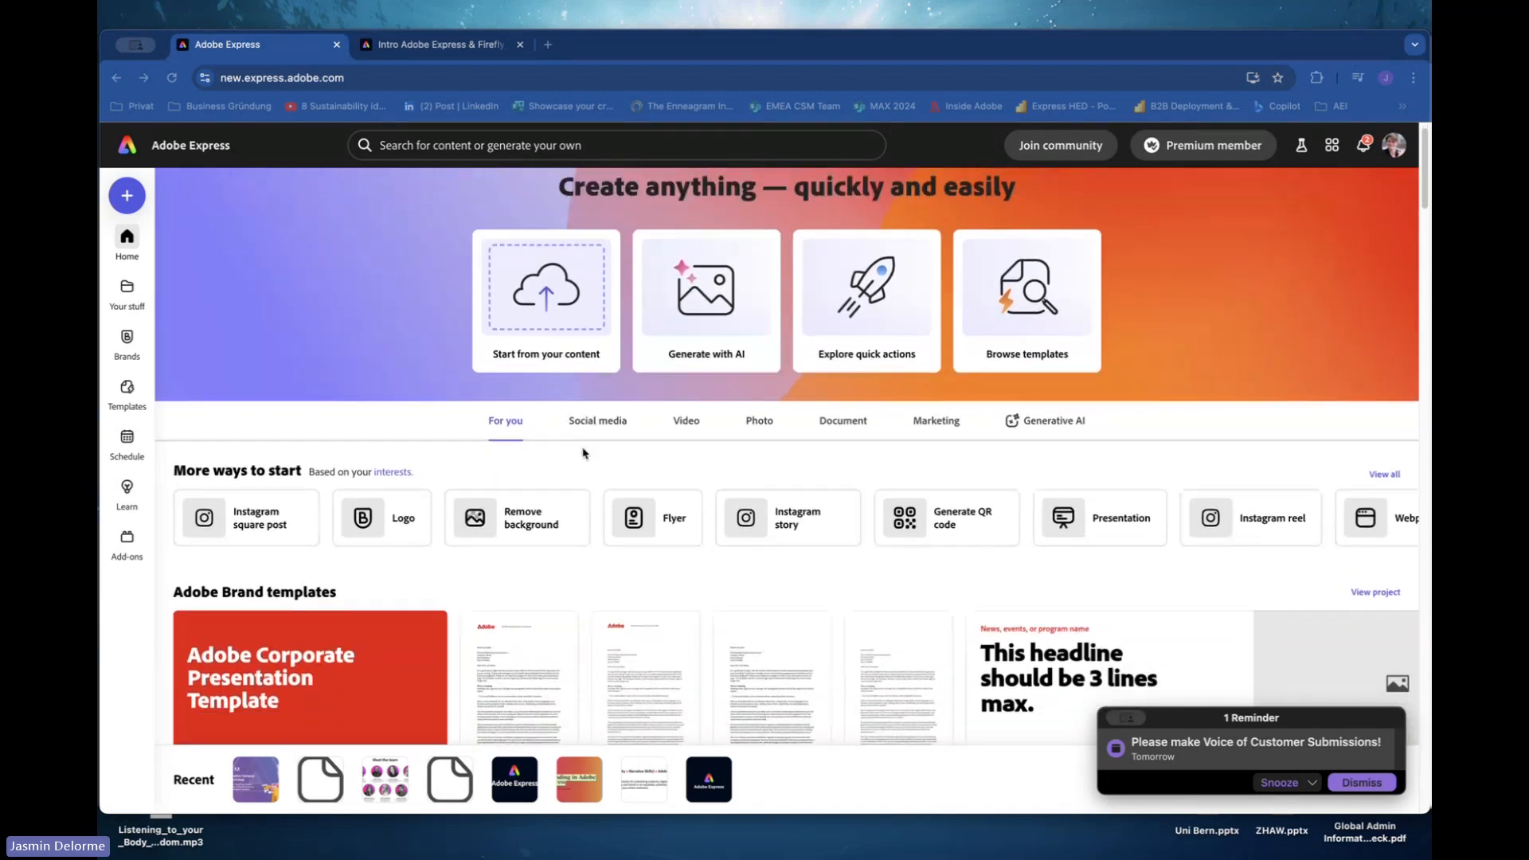
{"action": "scroll", "coordinate": [583, 452], "scroll_direction": "up", "scroll_amount": 1}
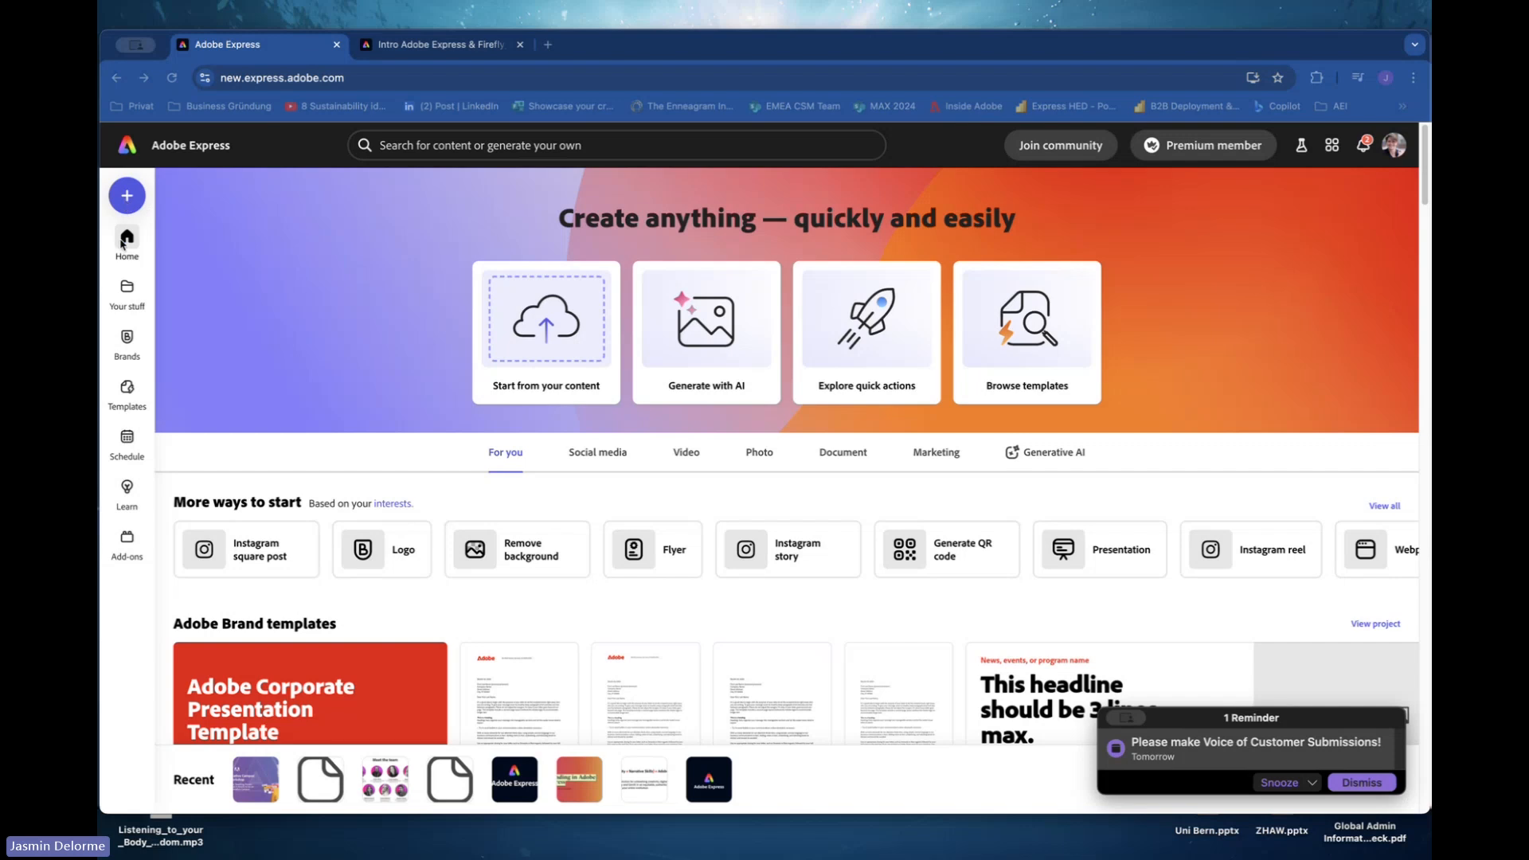
{"action": "left_click", "coordinate": [127, 390]}
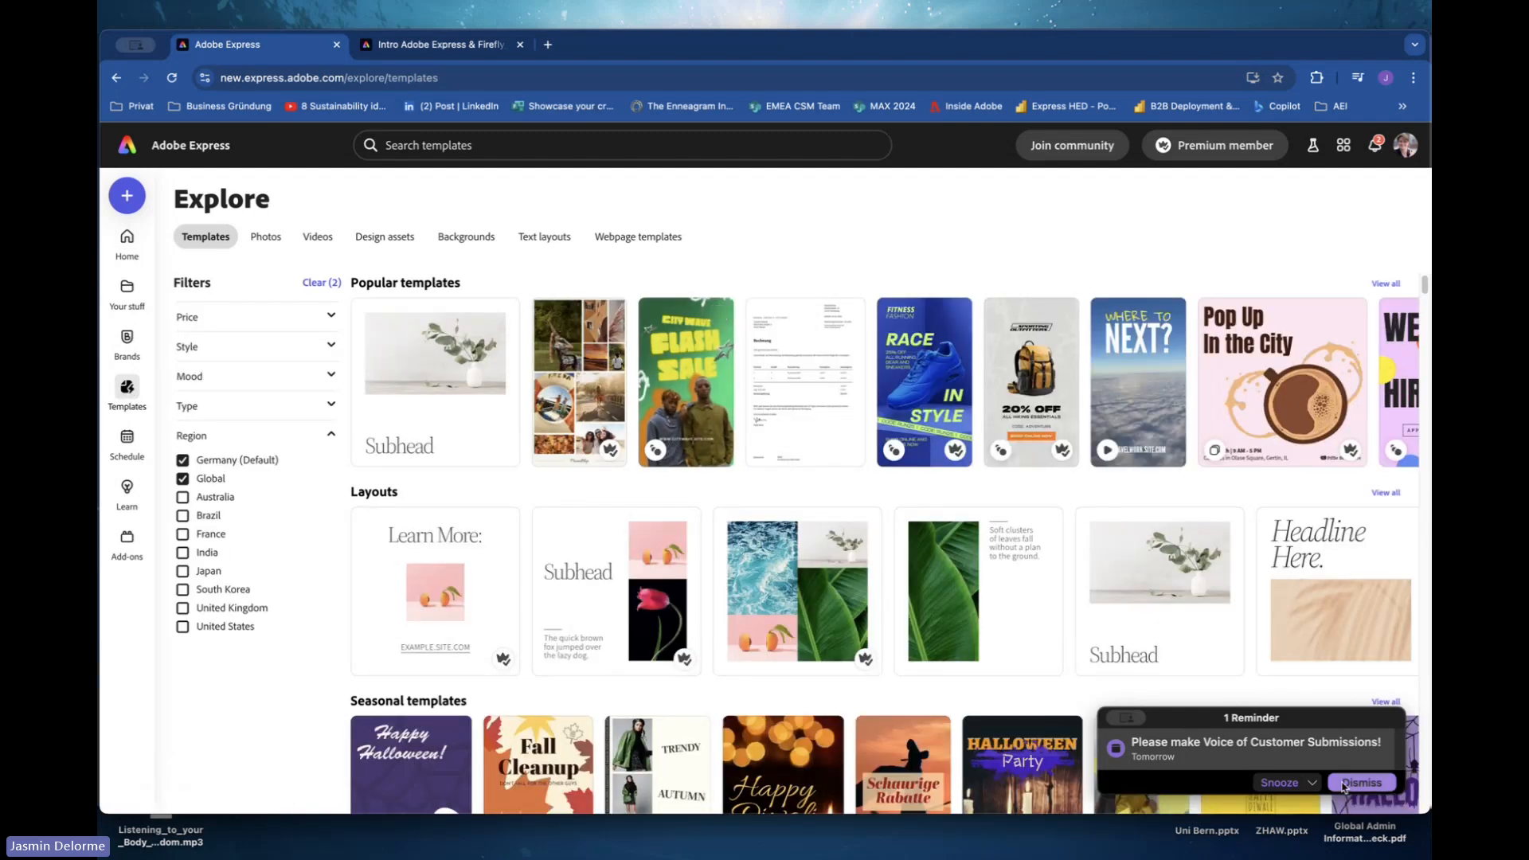
{"action": "left_click", "coordinate": [1344, 783]}
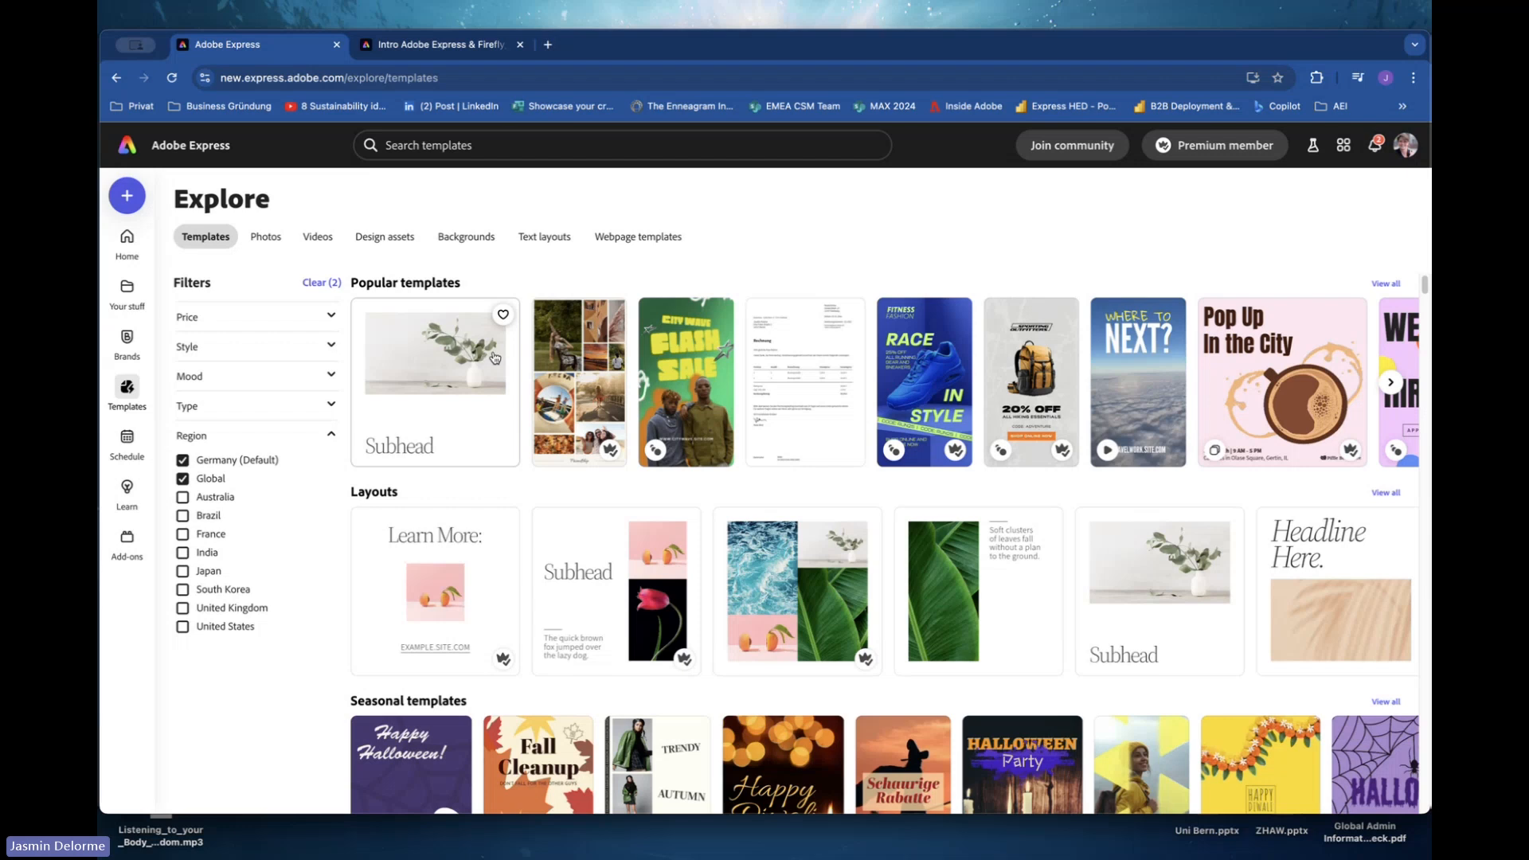
{"action": "left_click", "coordinate": [476, 146]}
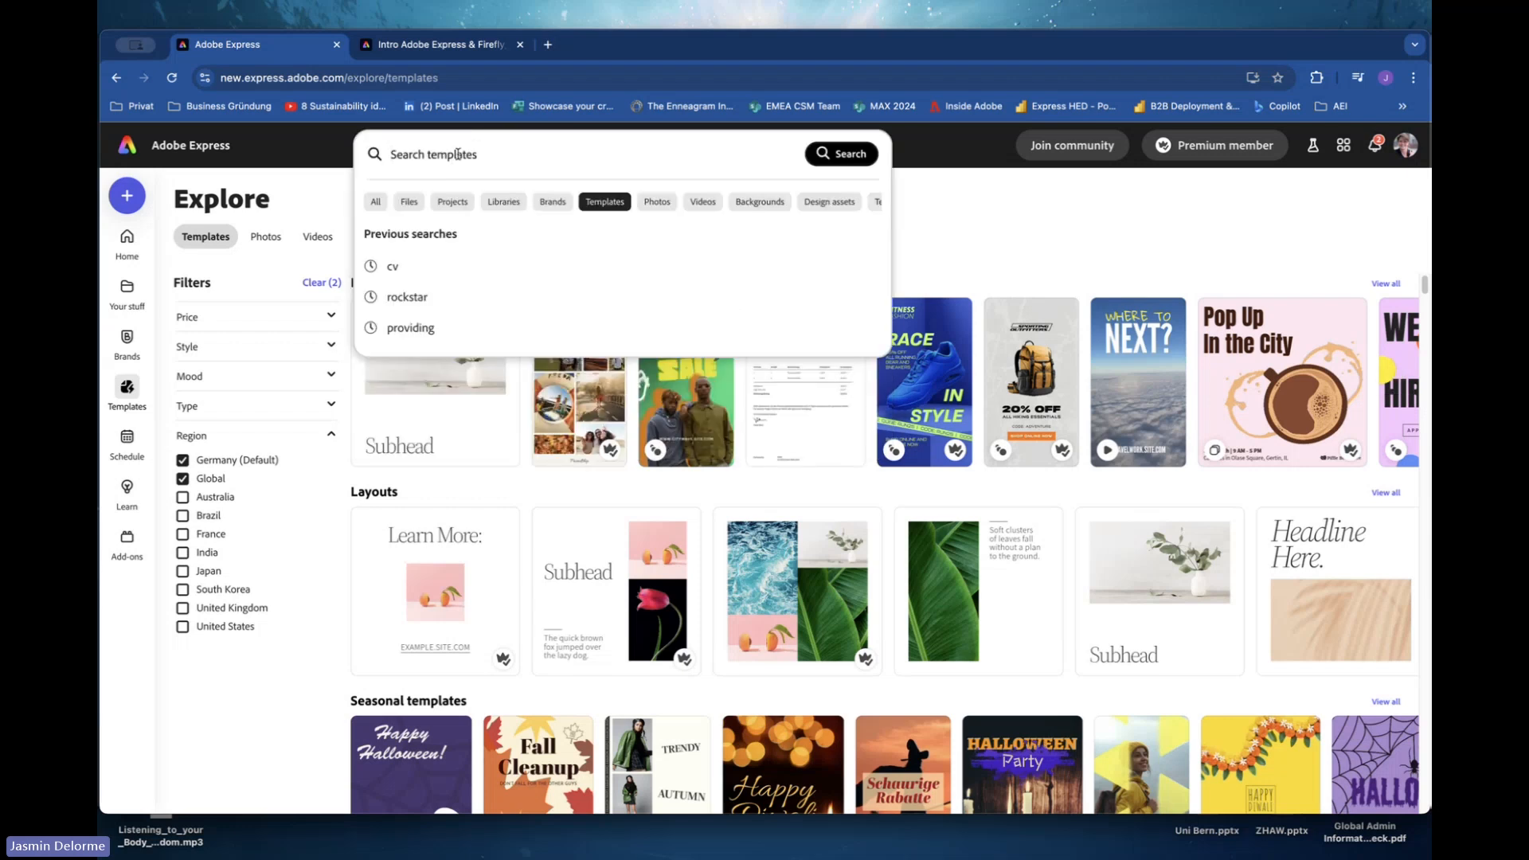
{"action": "type", "text": "cv"}
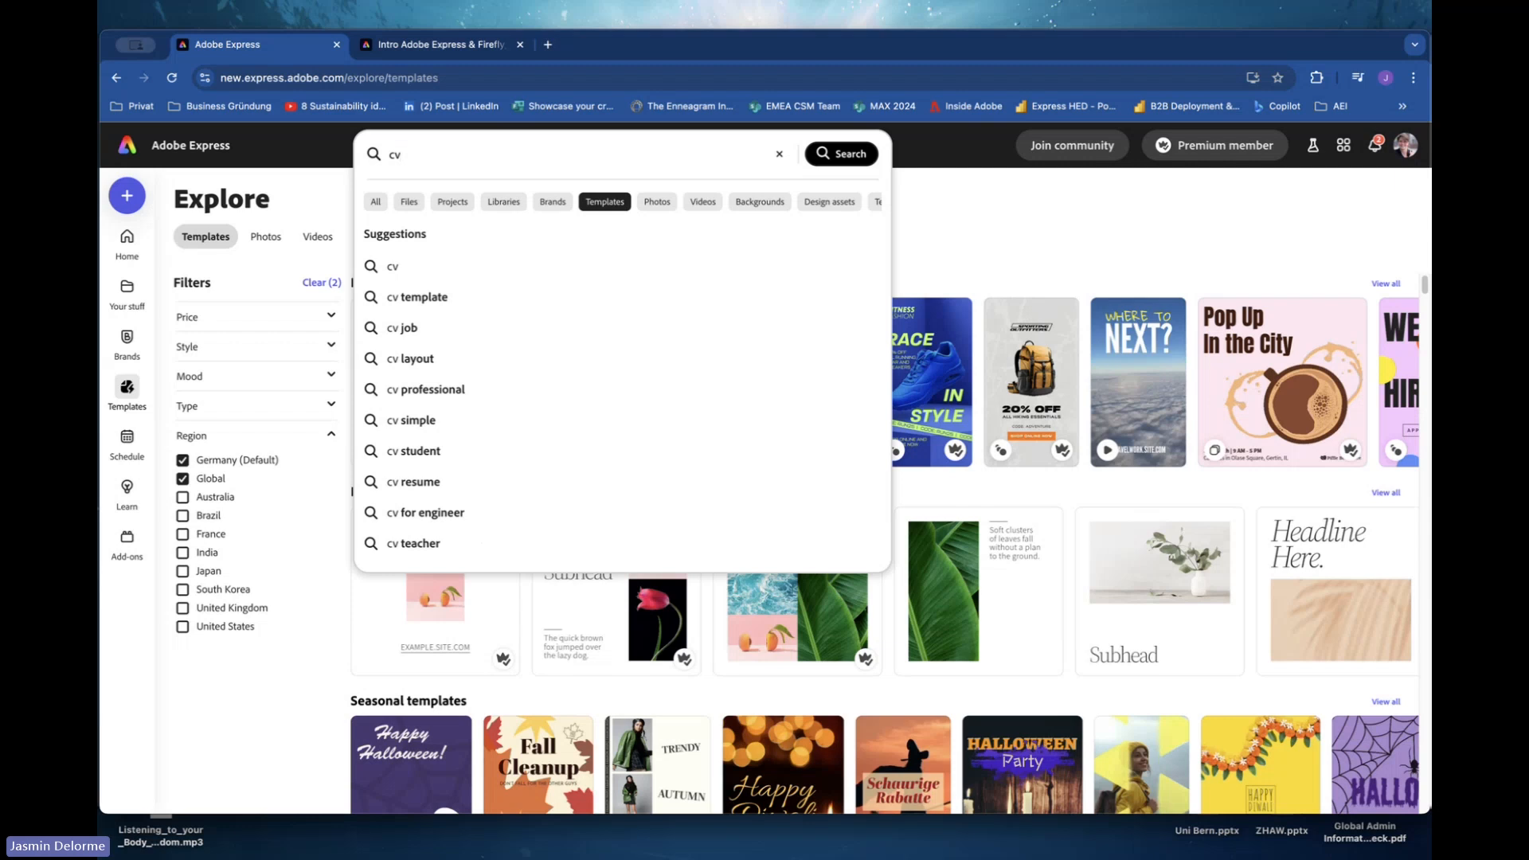
{"action": "key", "text": "Return"}
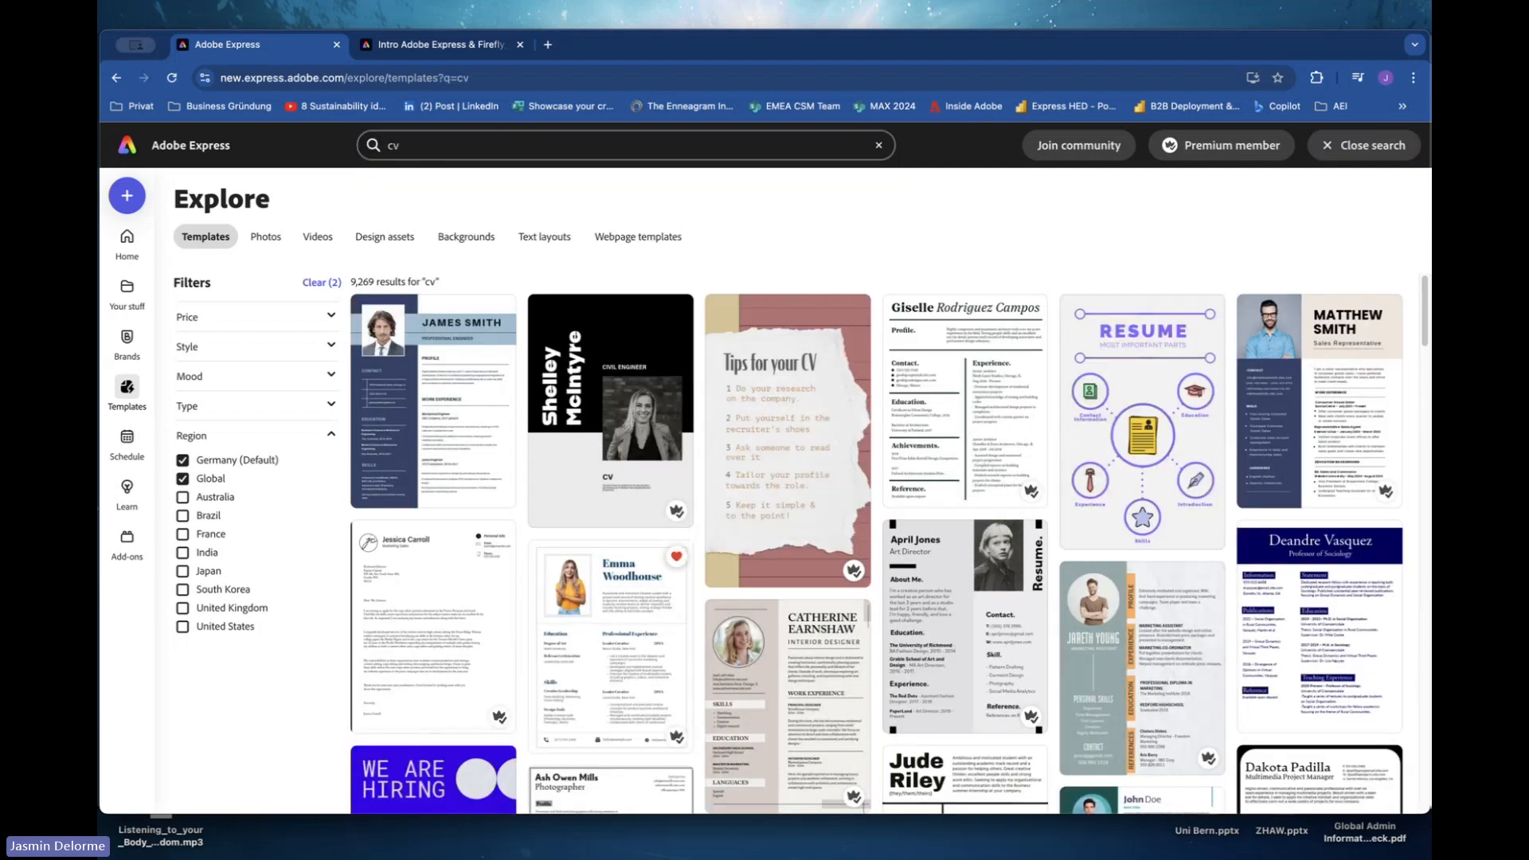
Browse the cv template results and explore the Style, Mood and Type filters, toggling Multiple pages on and off.
{"action": "scroll", "coordinate": [721, 550], "scroll_direction": "down", "scroll_amount": 10}
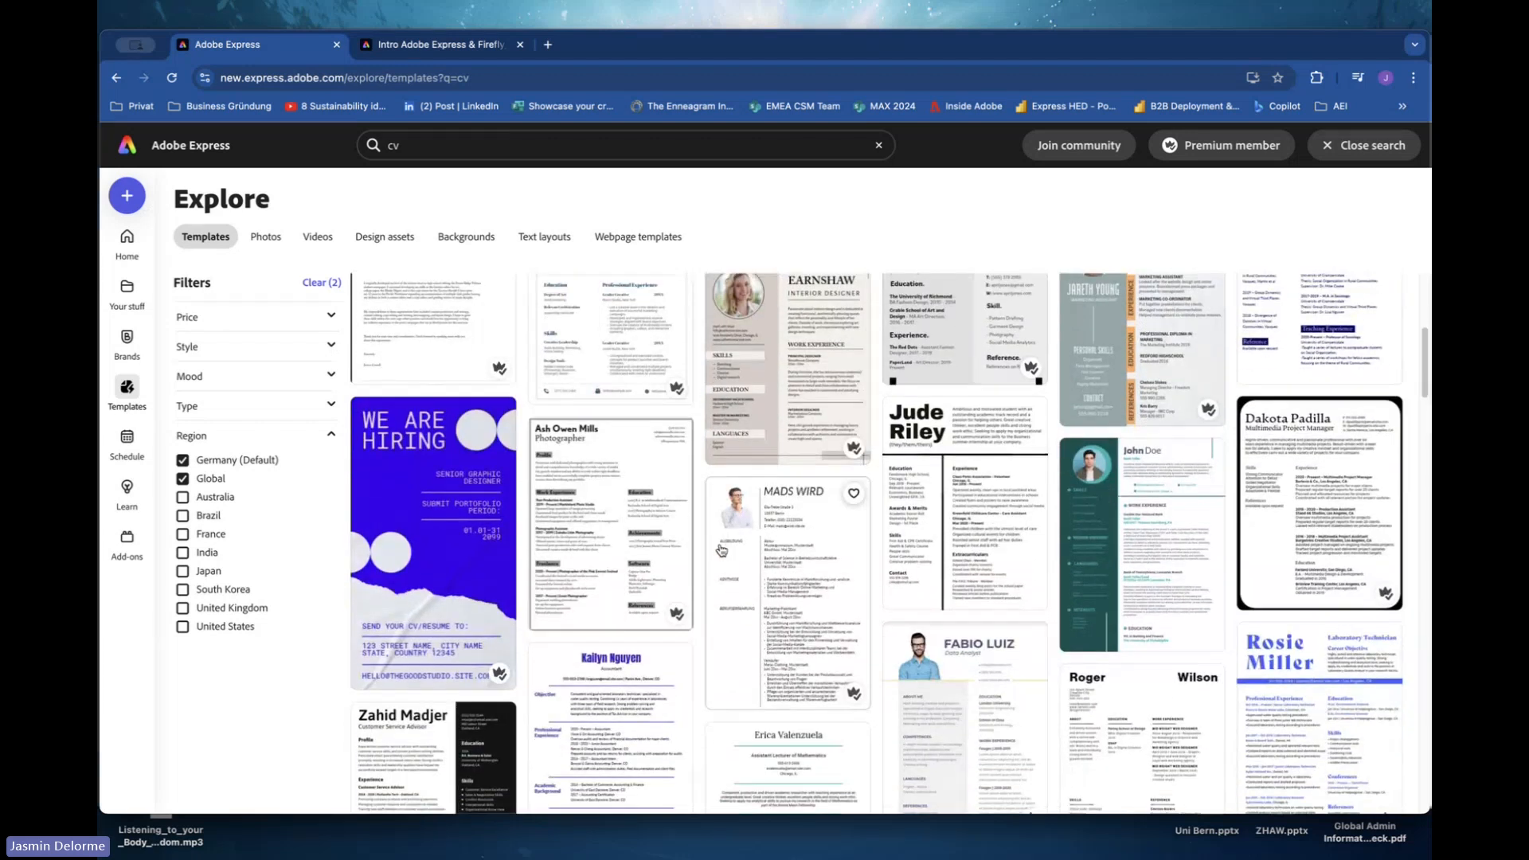
{"action": "scroll", "coordinate": [721, 549], "scroll_direction": "up", "scroll_amount": 5}
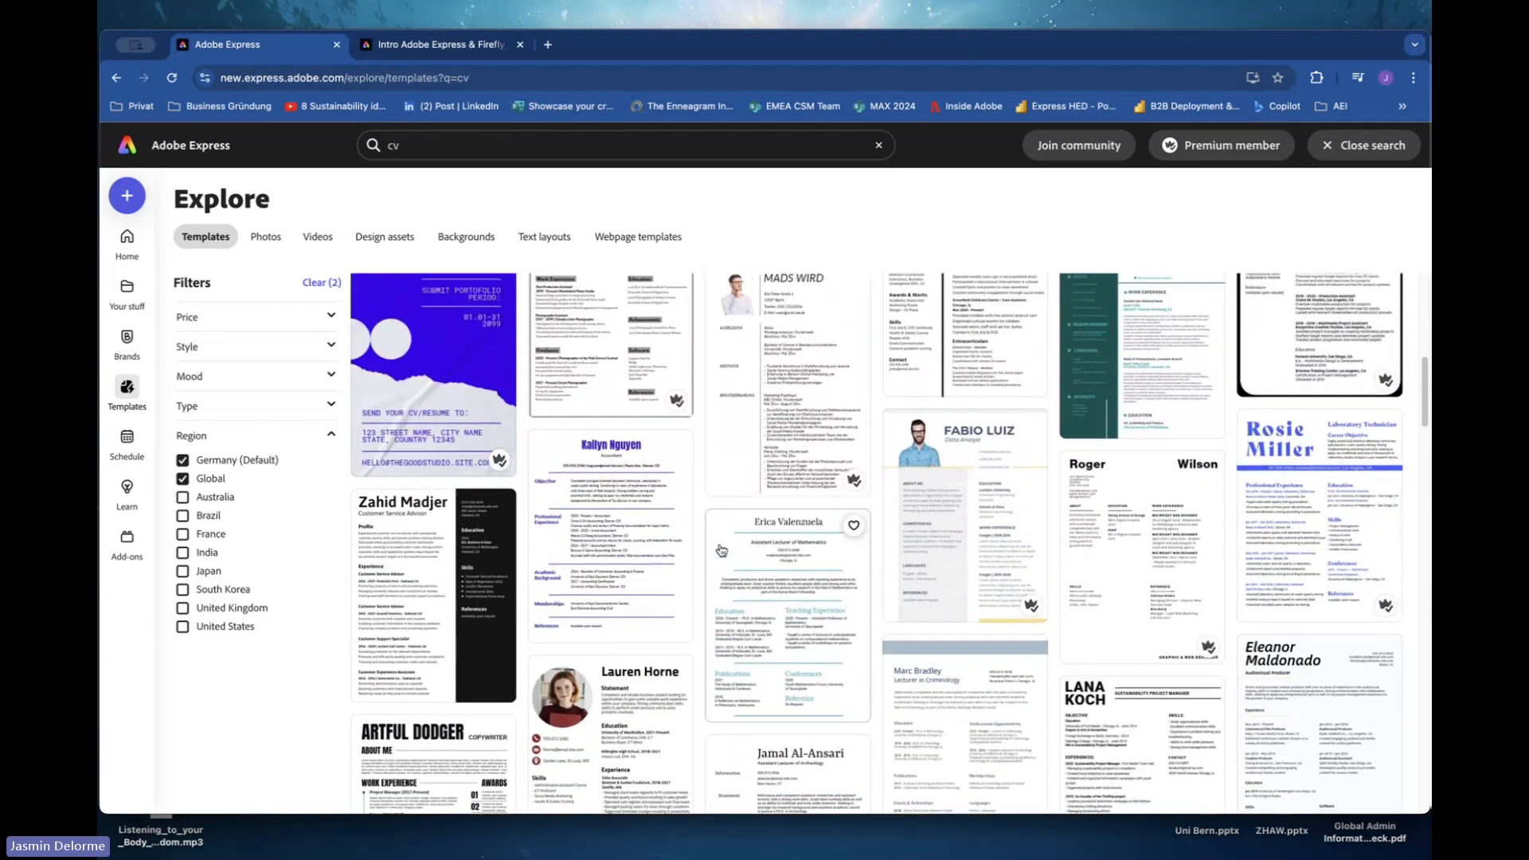
{"action": "scroll", "coordinate": [721, 550], "scroll_direction": "up", "scroll_amount": 3}
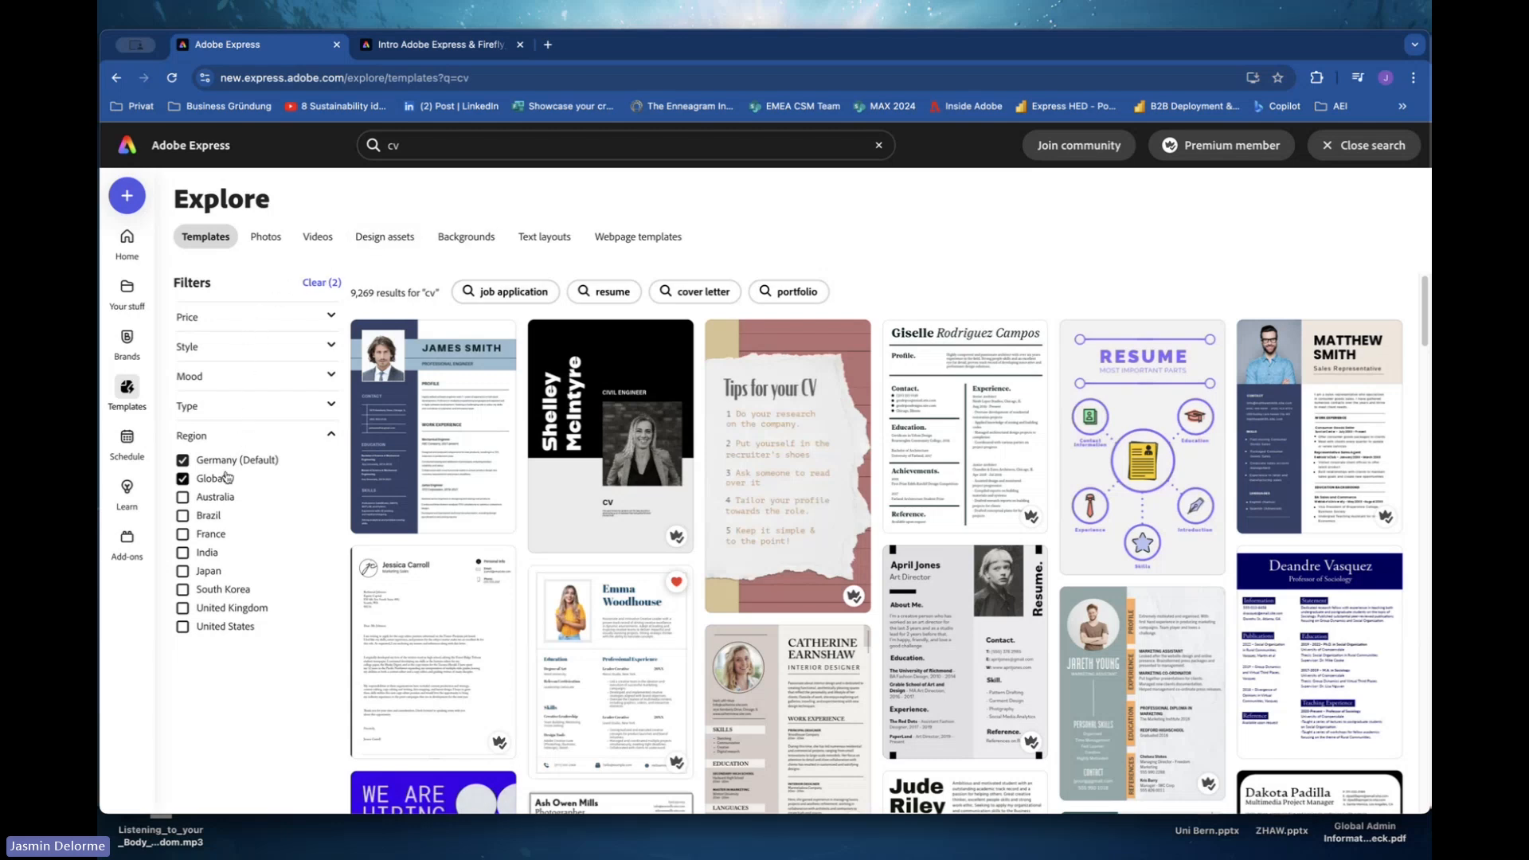
{"action": "left_click", "coordinate": [331, 349]}
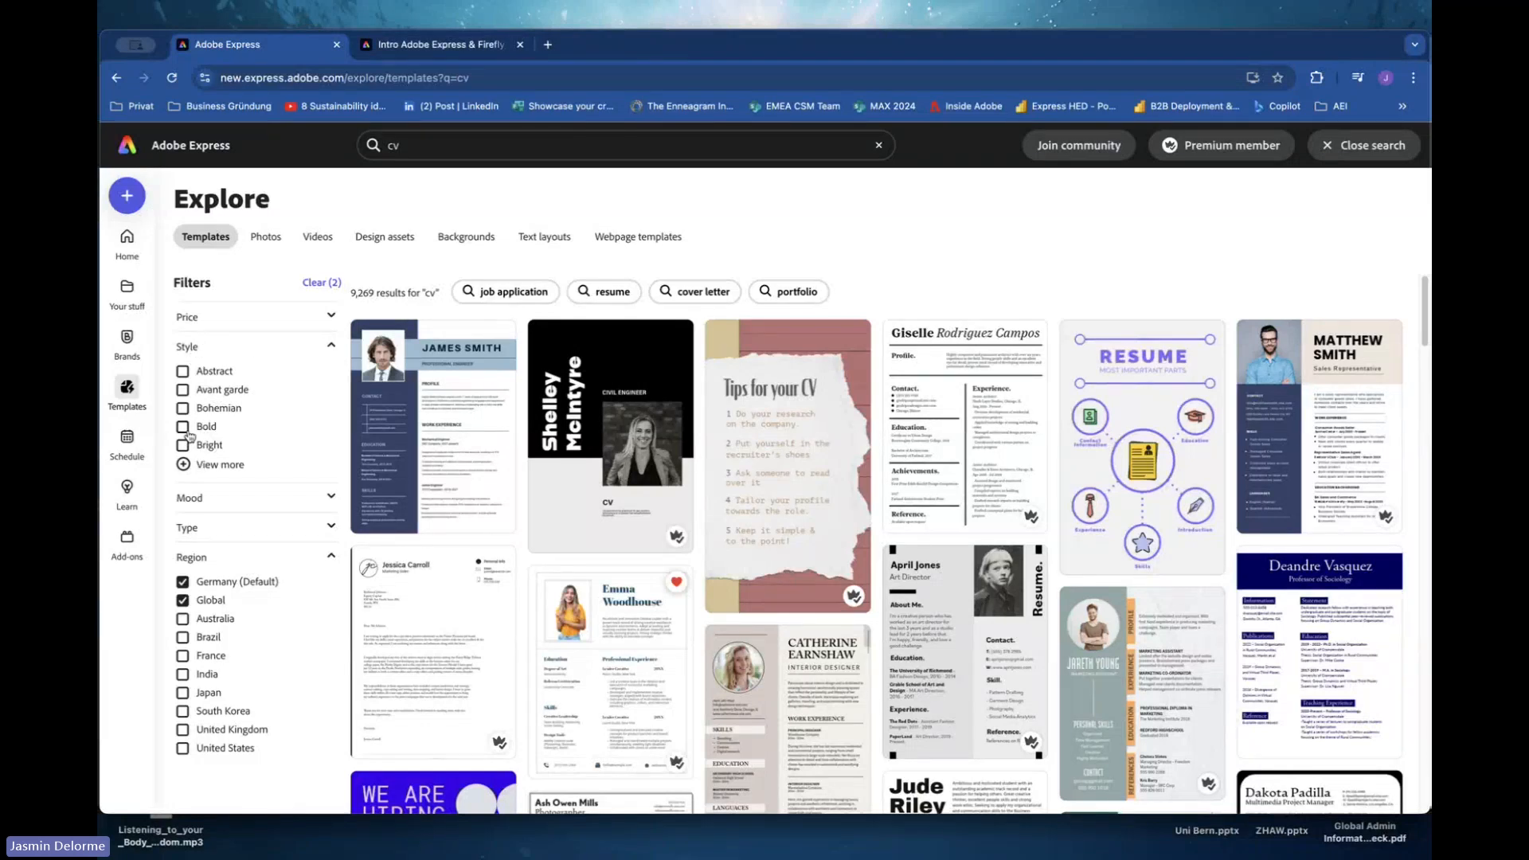
{"action": "left_click", "coordinate": [330, 346]}
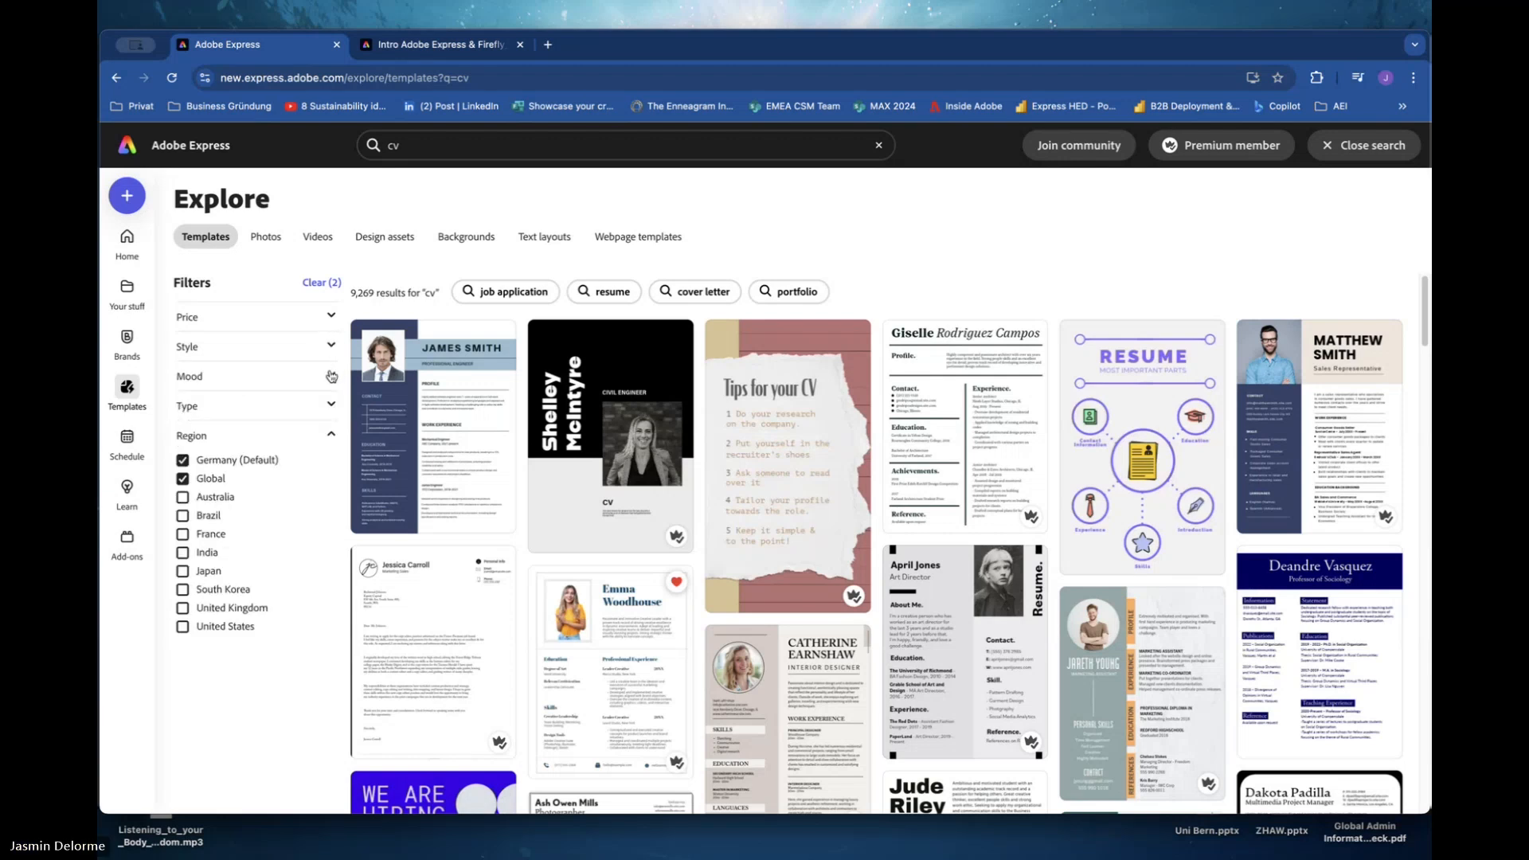
{"action": "left_click", "coordinate": [331, 376]}
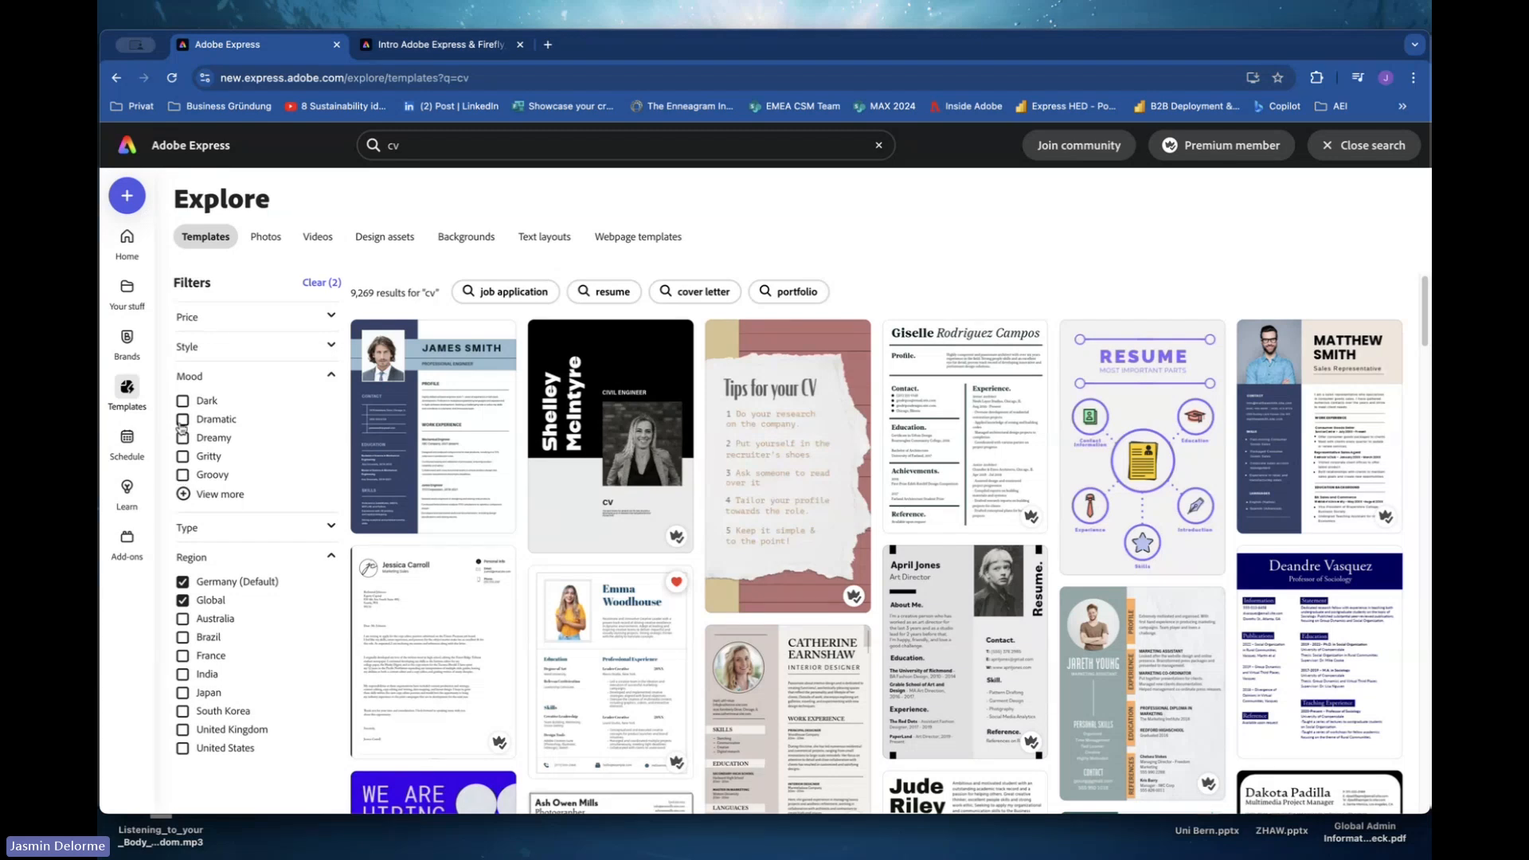
{"action": "left_click", "coordinate": [331, 377]}
{"action": "left_click", "coordinate": [332, 407]}
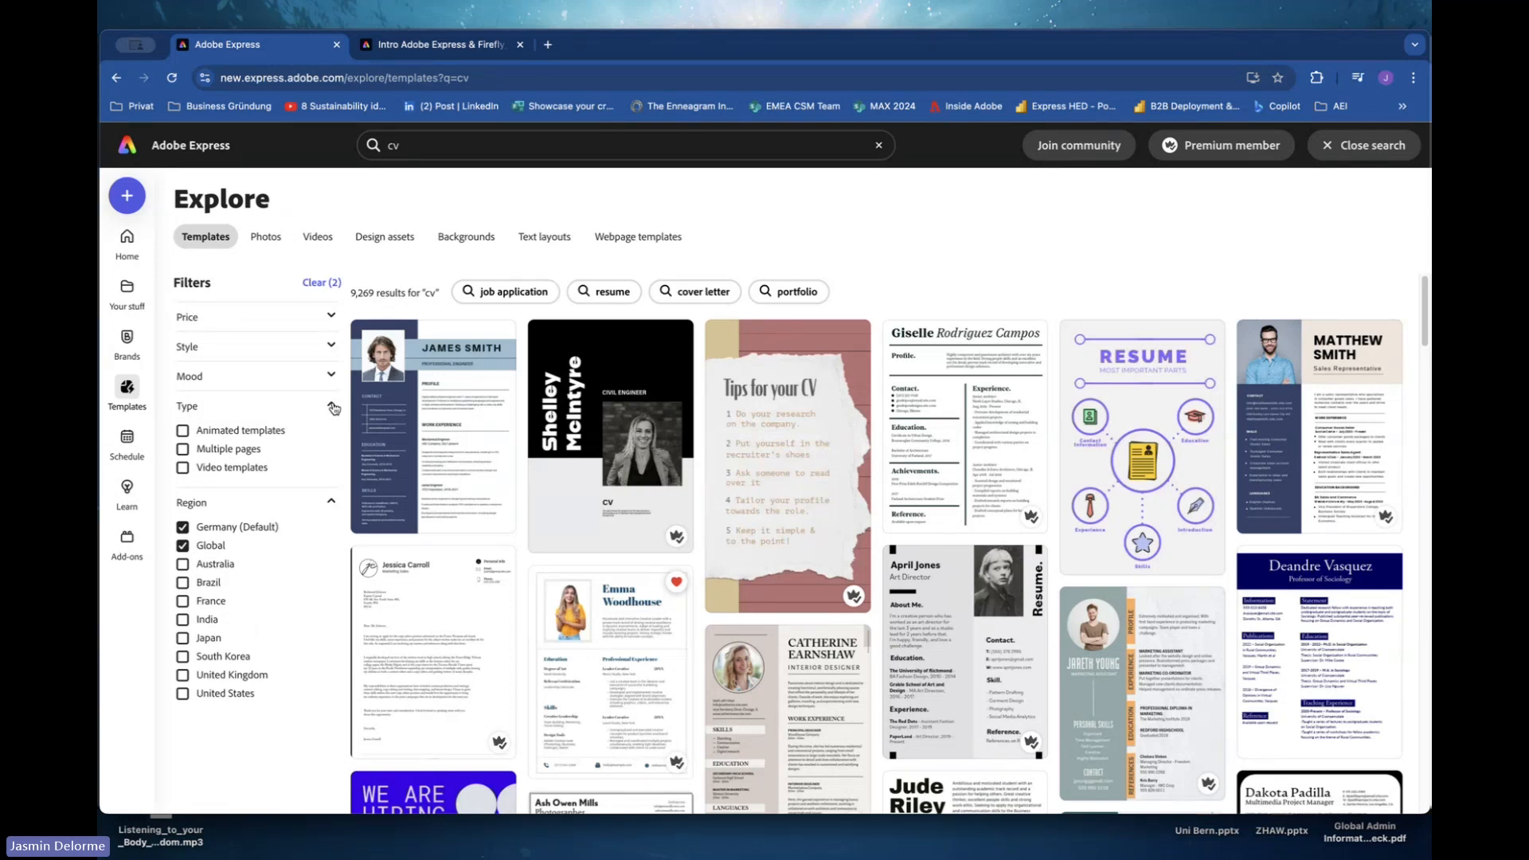
{"action": "left_click", "coordinate": [183, 450]}
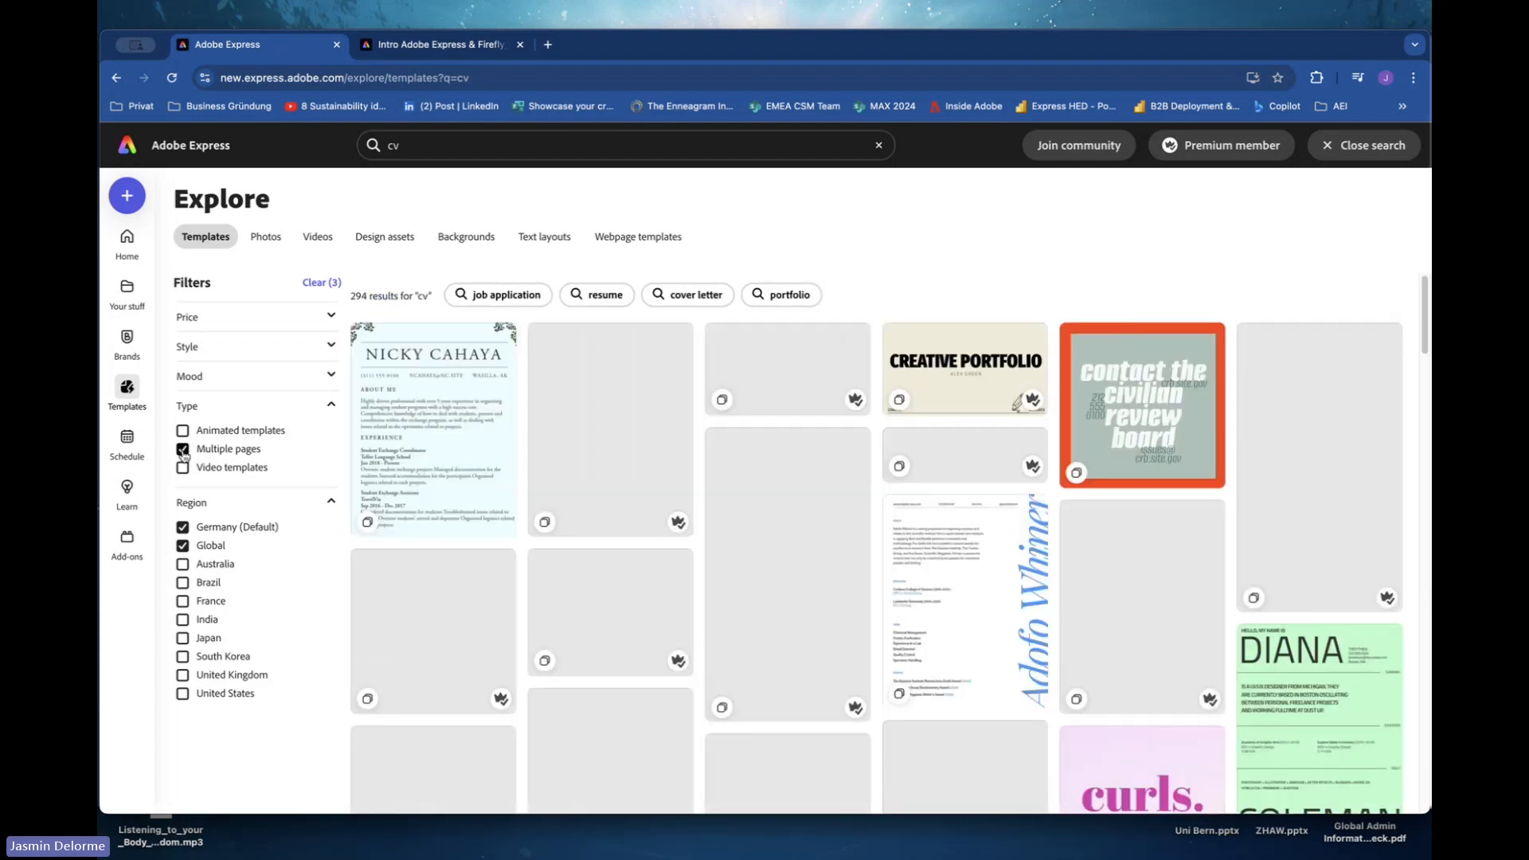
{"action": "left_click", "coordinate": [183, 450]}
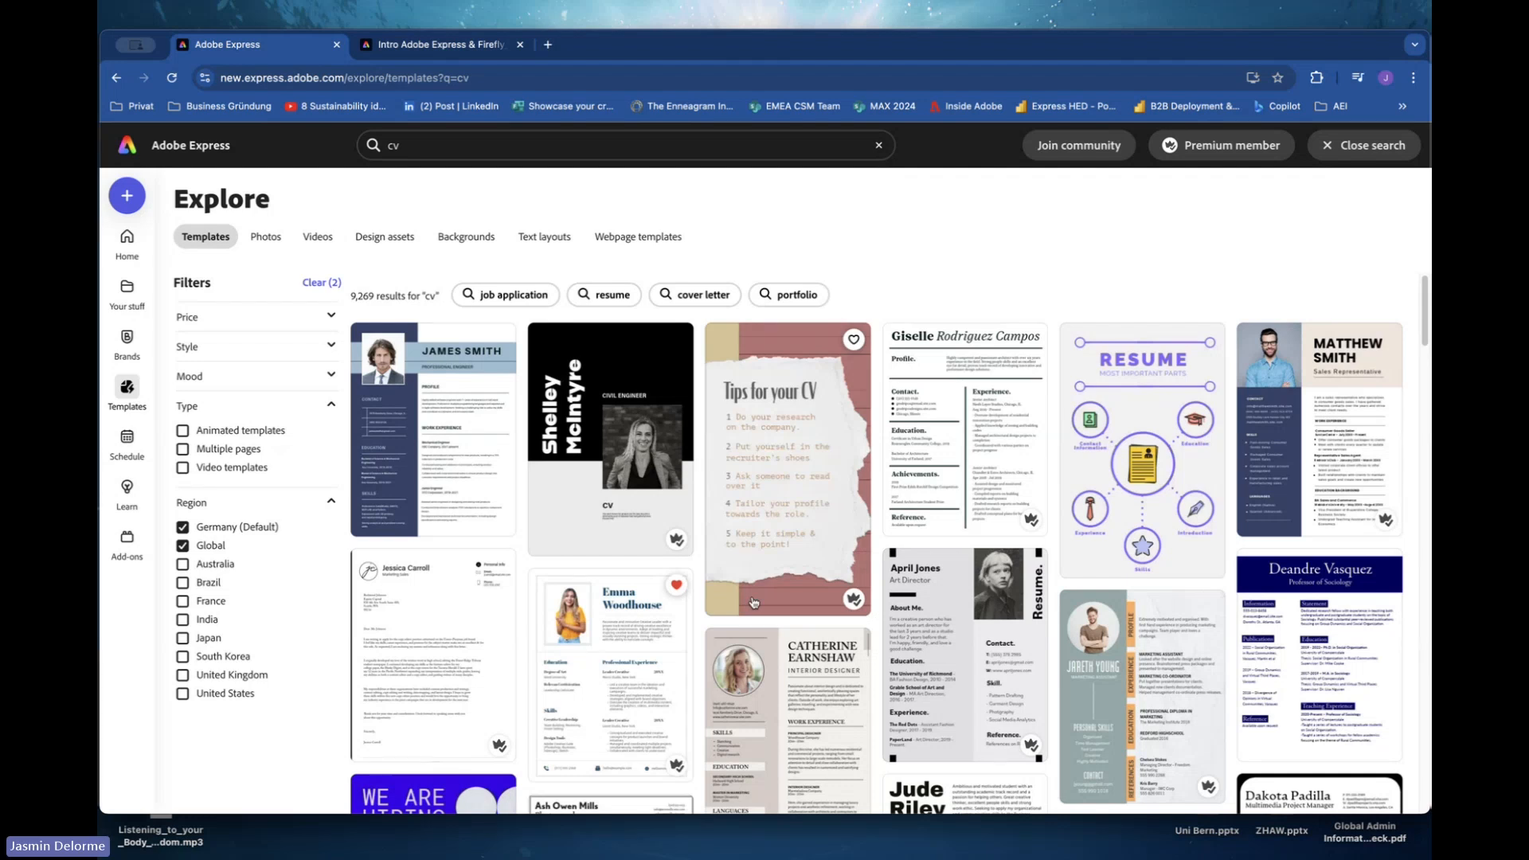
Open the white and blue curriculum vitae resume template and start customizing it.
{"action": "scroll", "coordinate": [753, 602], "scroll_direction": "down", "scroll_amount": 1}
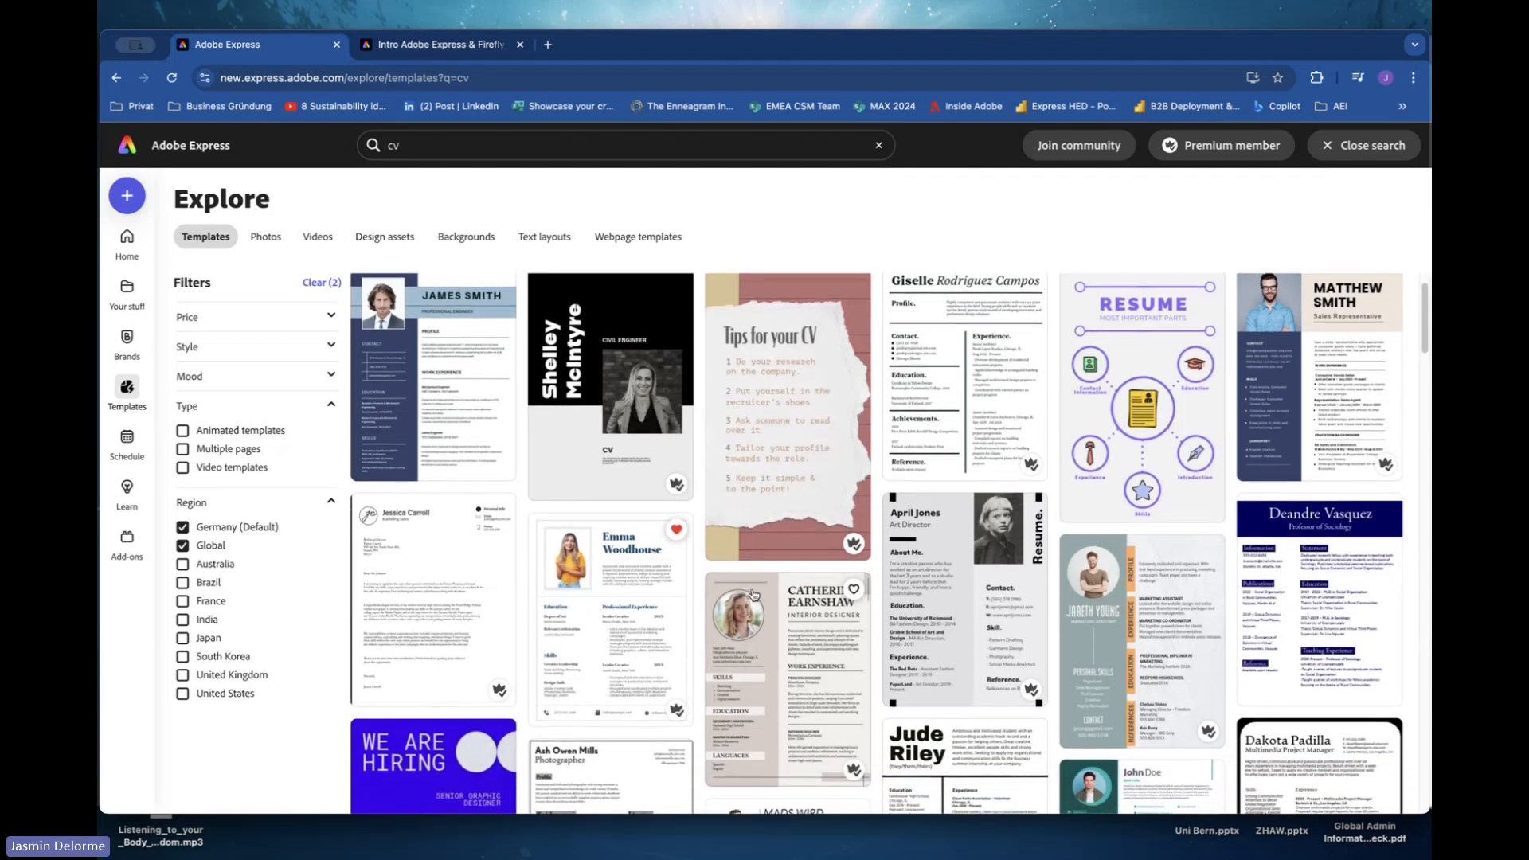
{"action": "scroll", "coordinate": [754, 594], "scroll_direction": "up", "scroll_amount": 1}
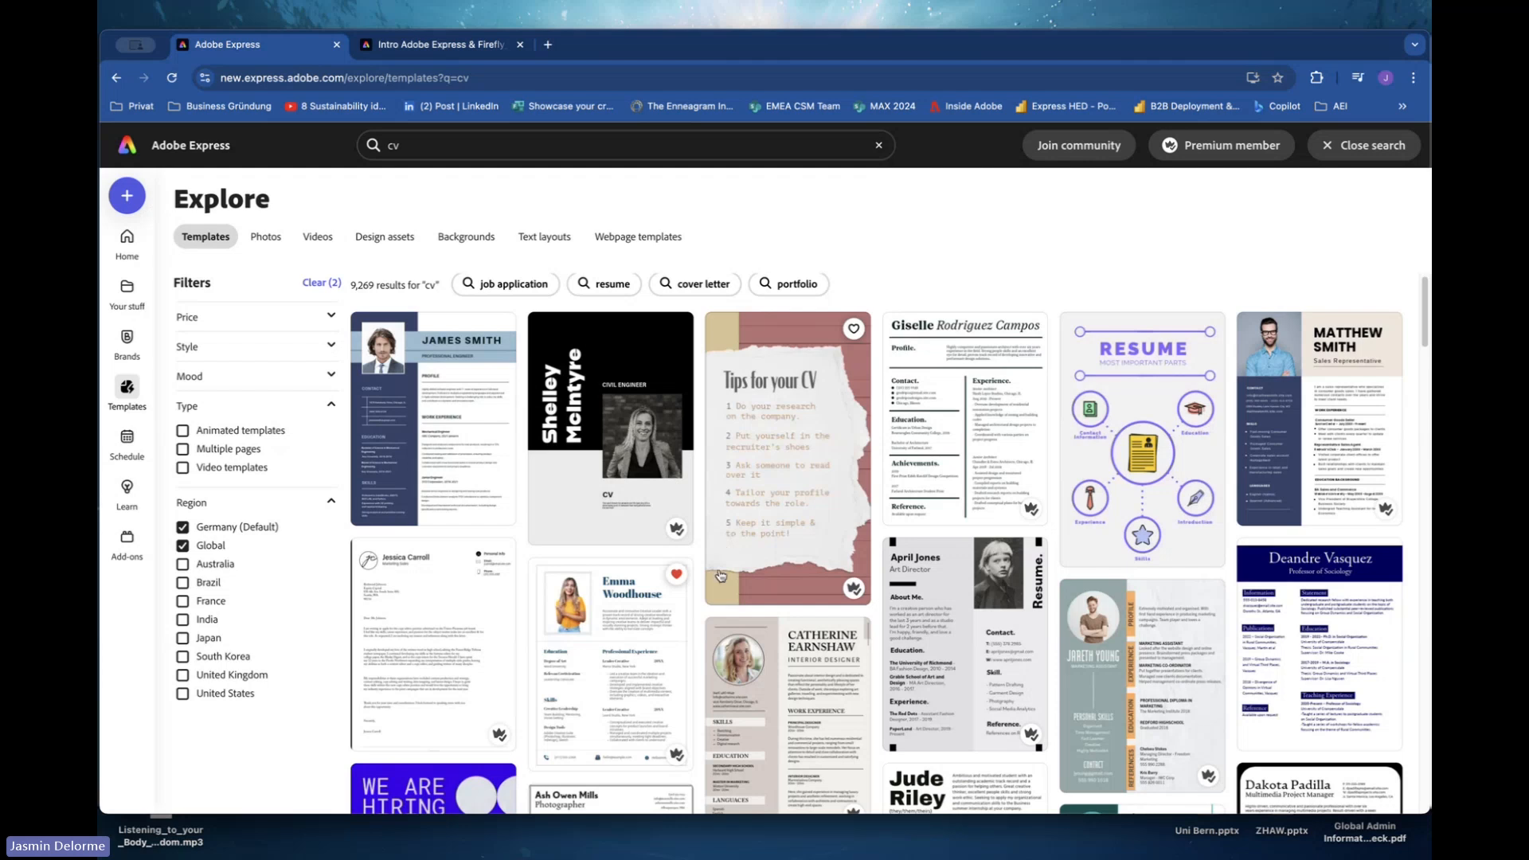
{"action": "scroll", "coordinate": [719, 606], "scroll_direction": "down", "scroll_amount": 1}
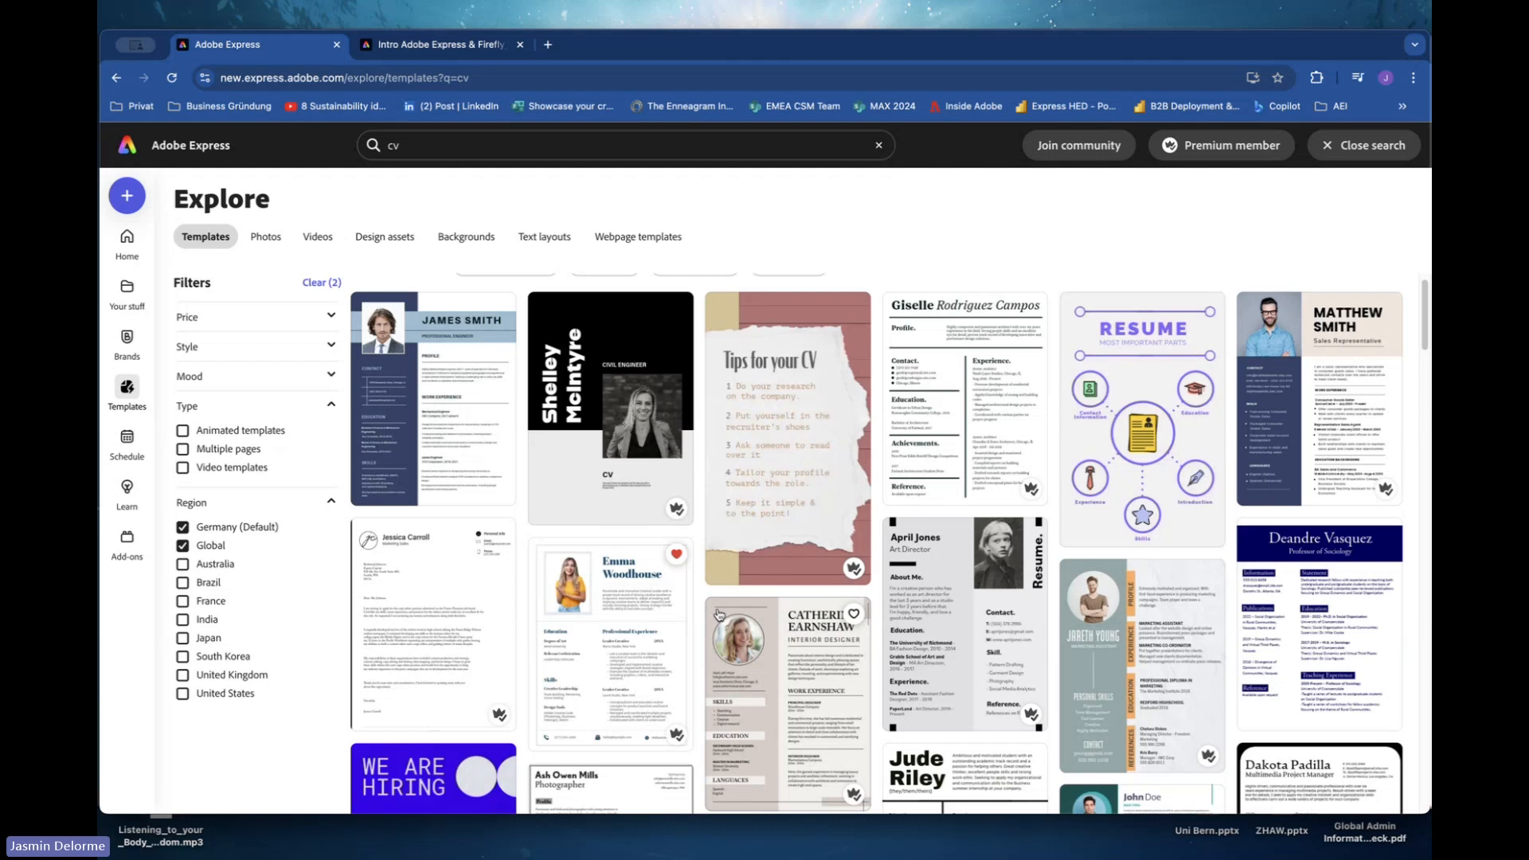
{"action": "scroll", "coordinate": [718, 614], "scroll_direction": "down", "scroll_amount": 3}
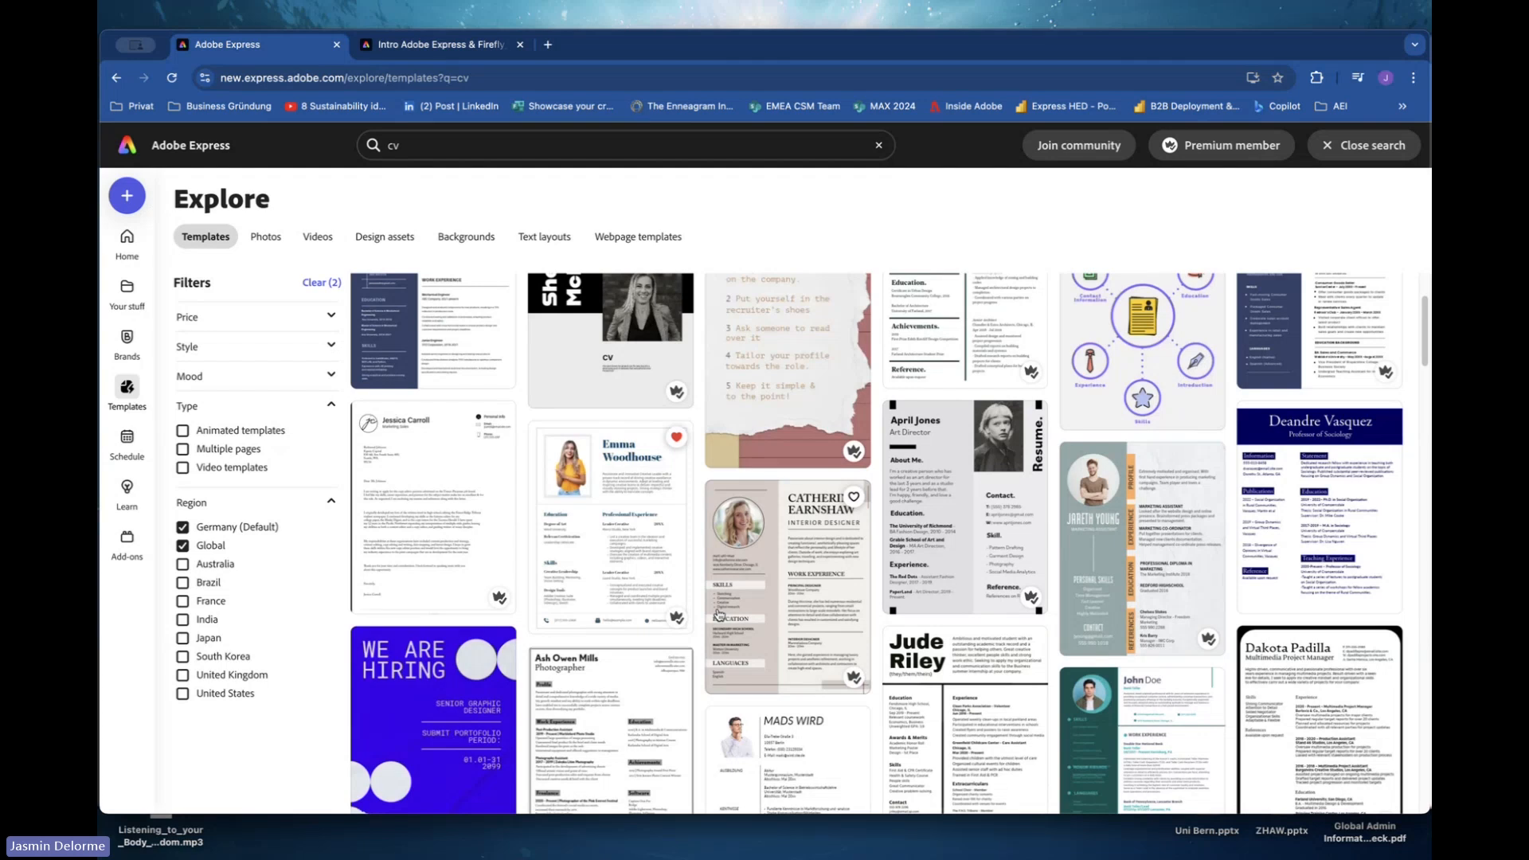
{"action": "scroll", "coordinate": [719, 614], "scroll_direction": "down", "scroll_amount": 4}
{"action": "scroll", "coordinate": [719, 614], "scroll_direction": "up", "scroll_amount": 3}
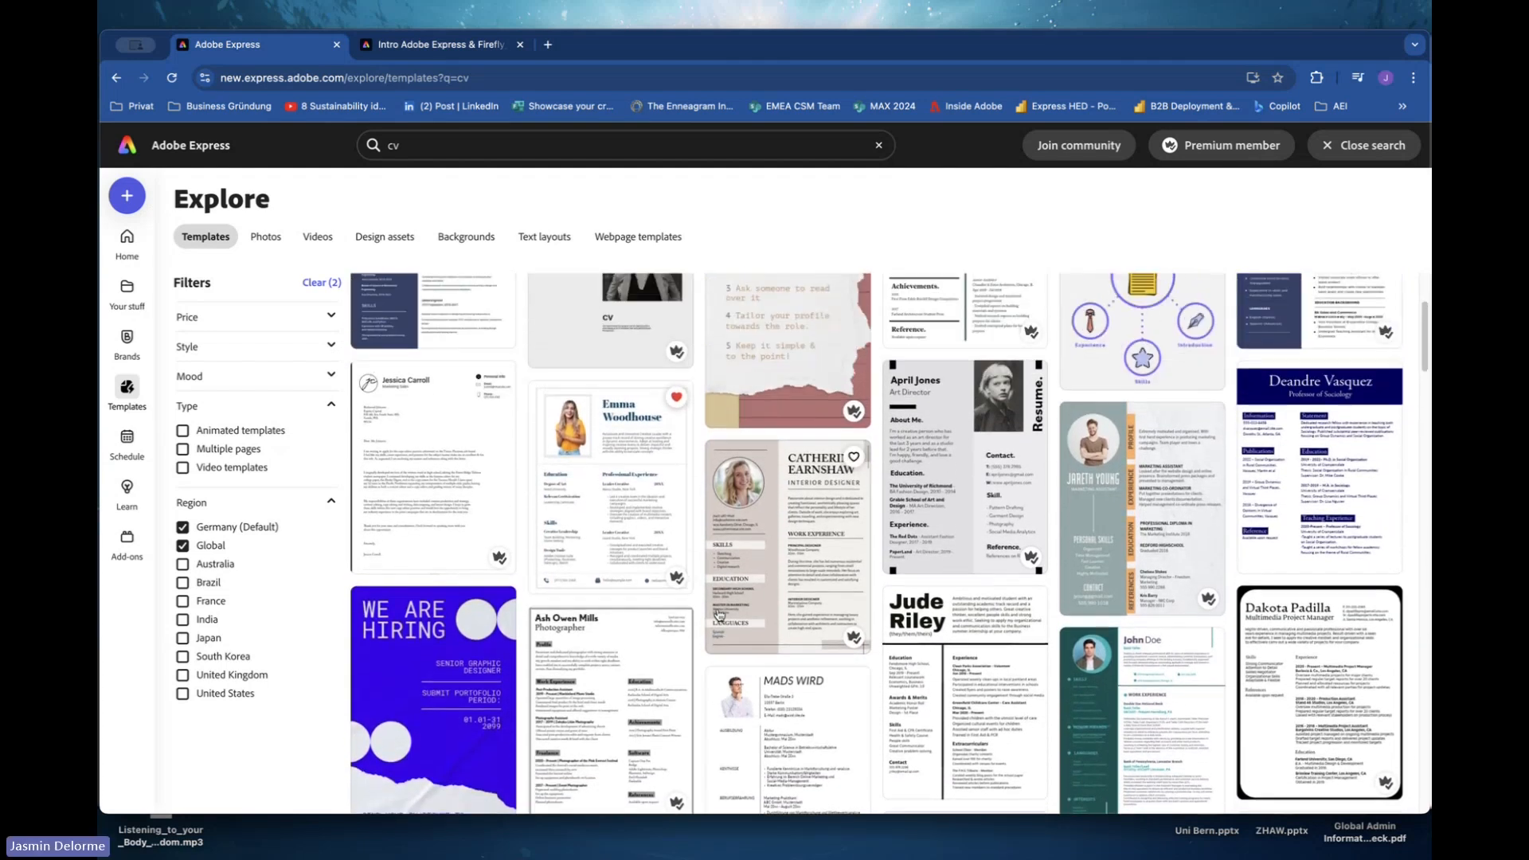
{"action": "left_click", "coordinate": [604, 448]}
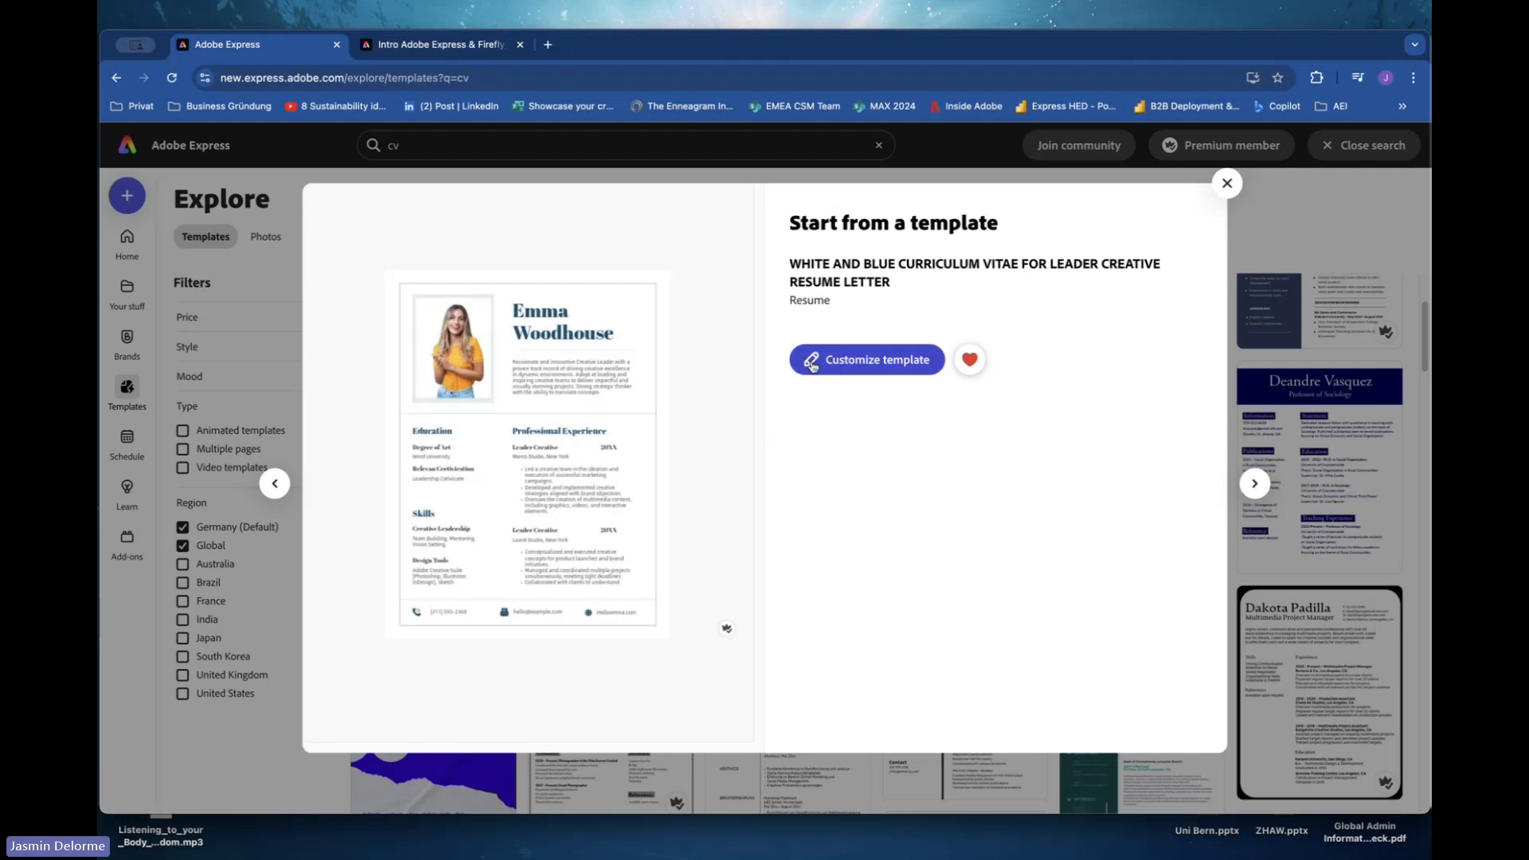
{"action": "left_click", "coordinate": [855, 371]}
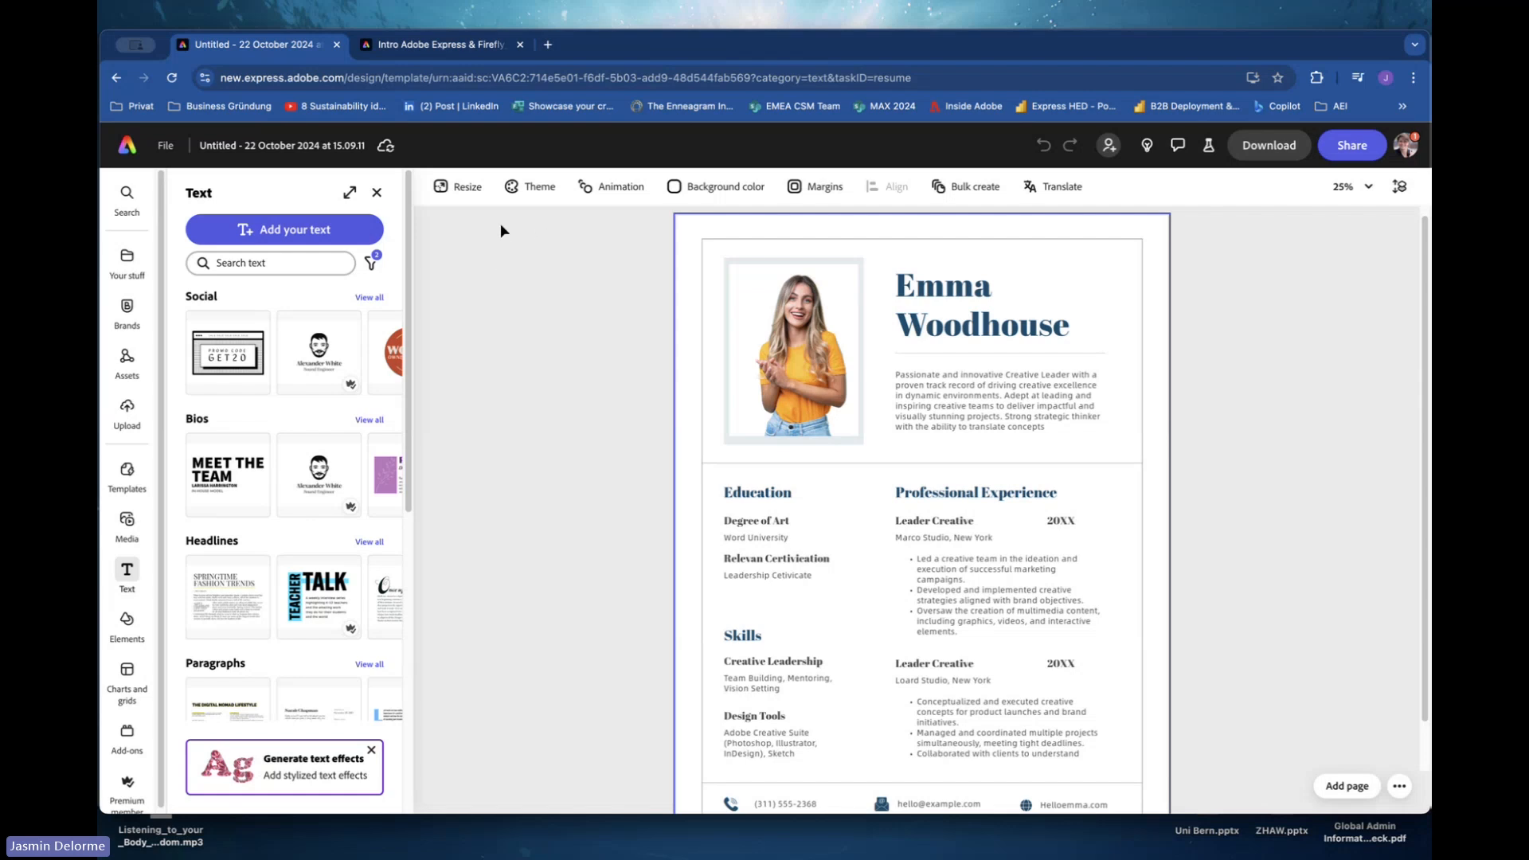
Rename the document as CV followed by the user's first name.
{"action": "left_click", "coordinate": [221, 147]}
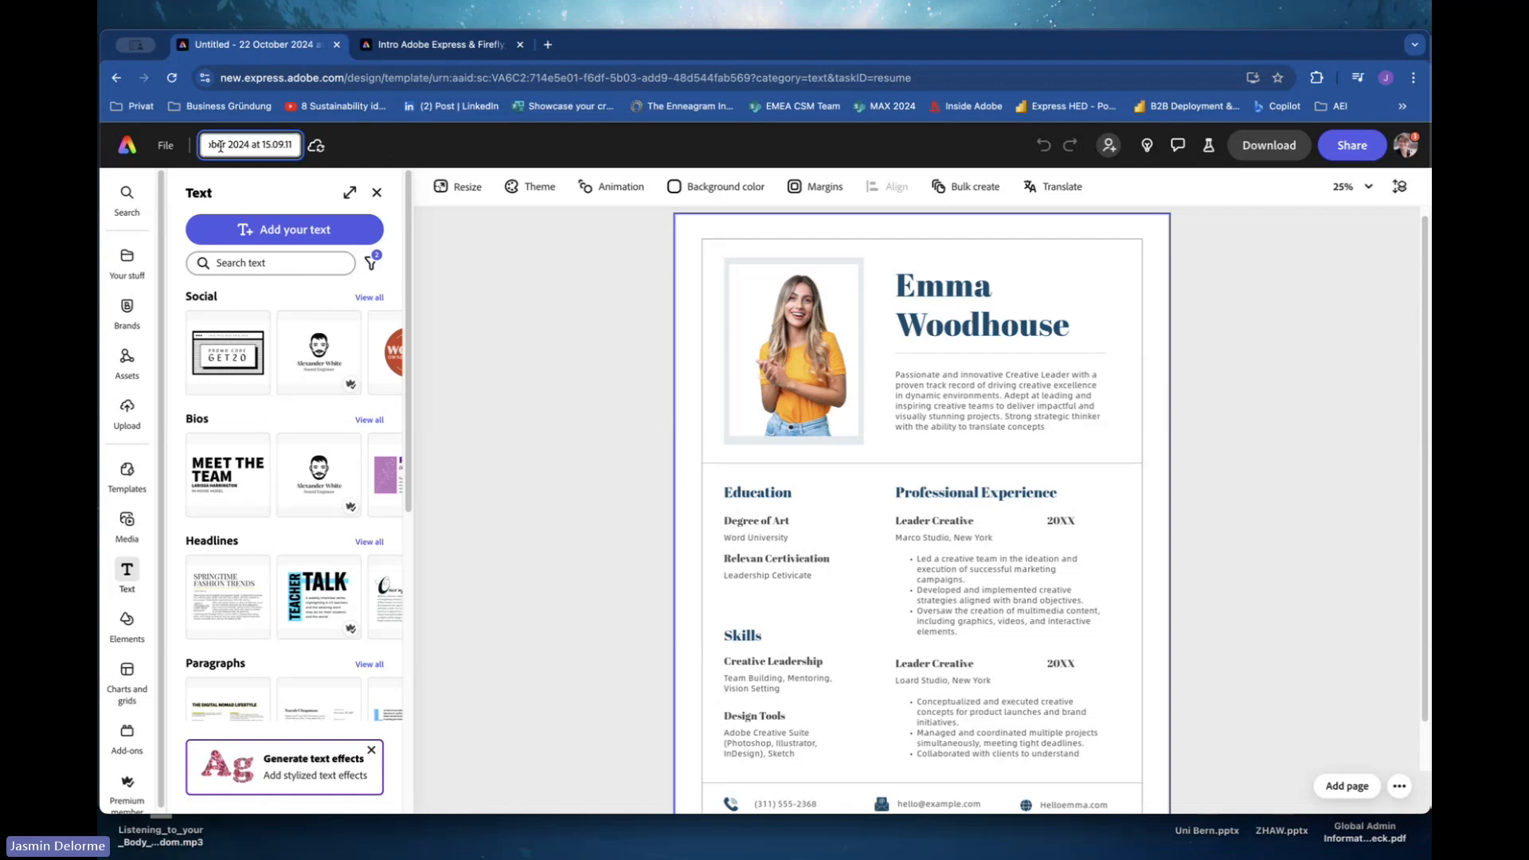
{"action": "left_click_drag", "start_coordinate": [295, 146], "coordinate": [168, 142]}
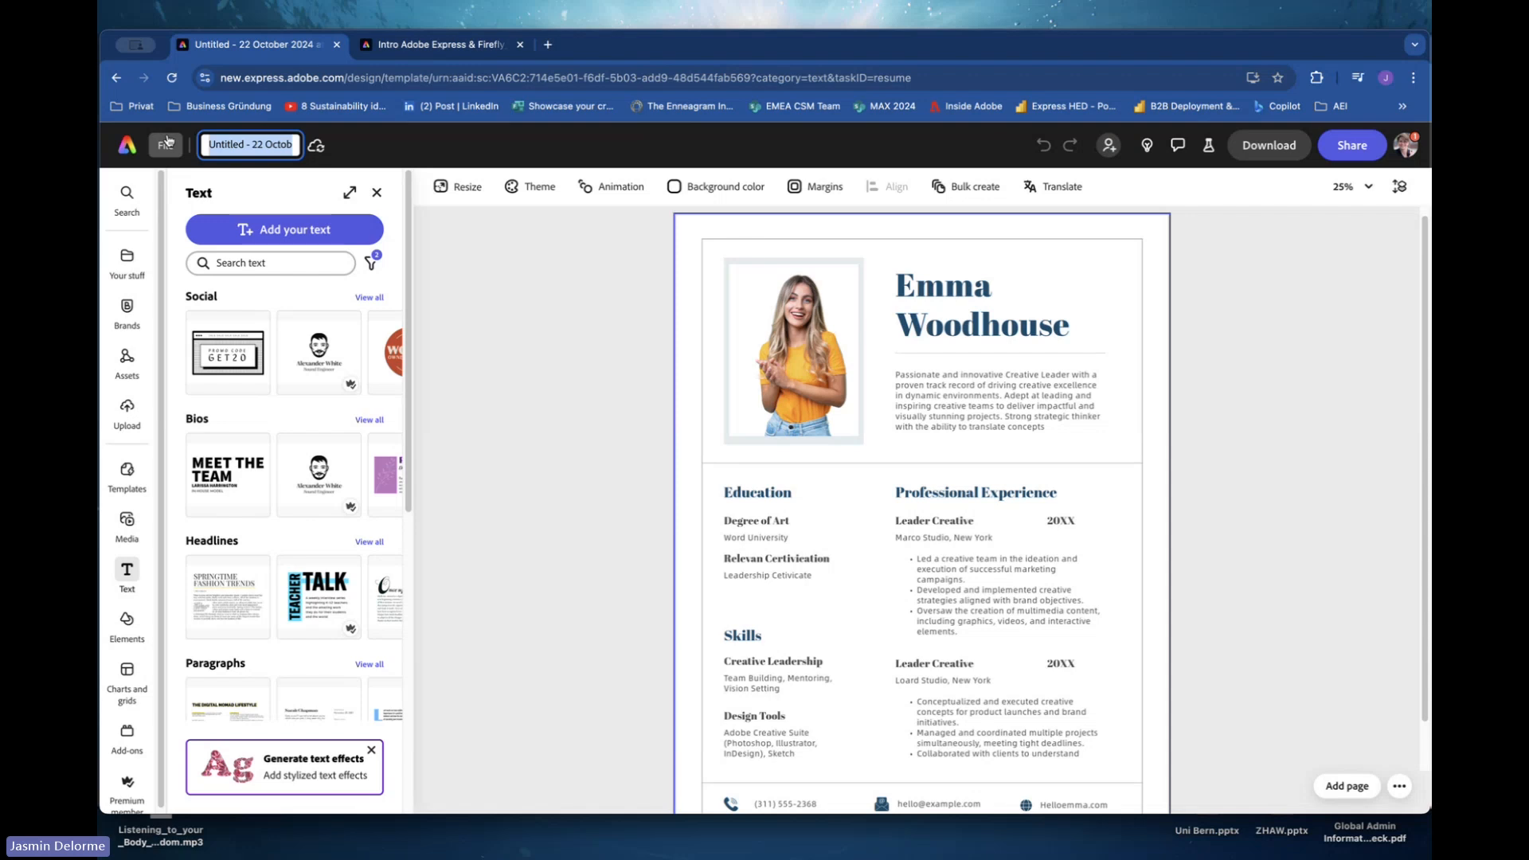
{"action": "type", "text": "C"}
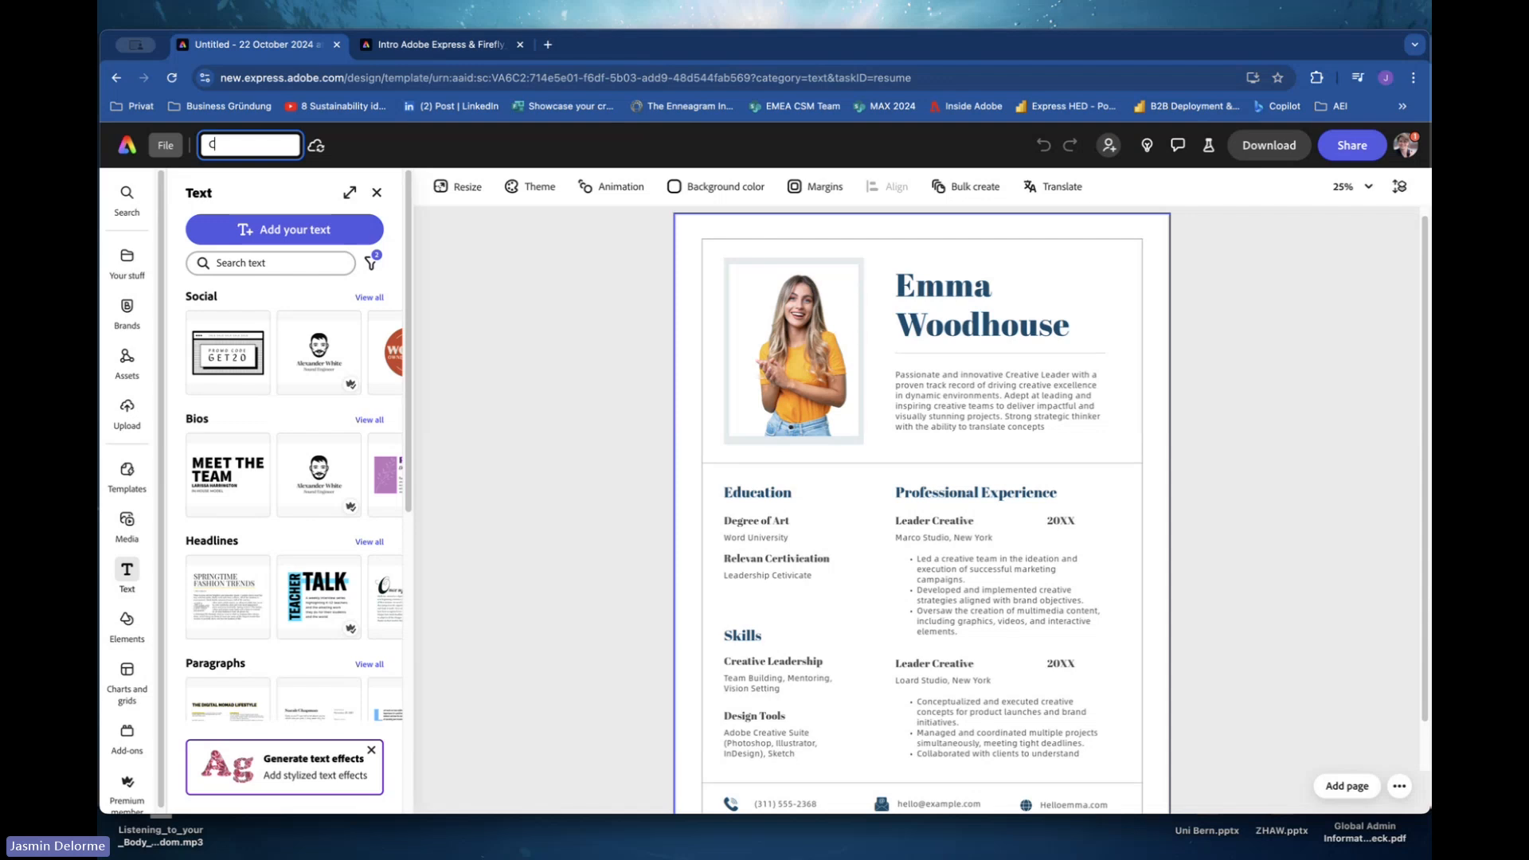
{"action": "type", "text": "V E"}
{"action": "key", "text": "BackSpace"}
{"action": "type", "text": "Jasmin"}
{"action": "left_click", "coordinate": [564, 282]}
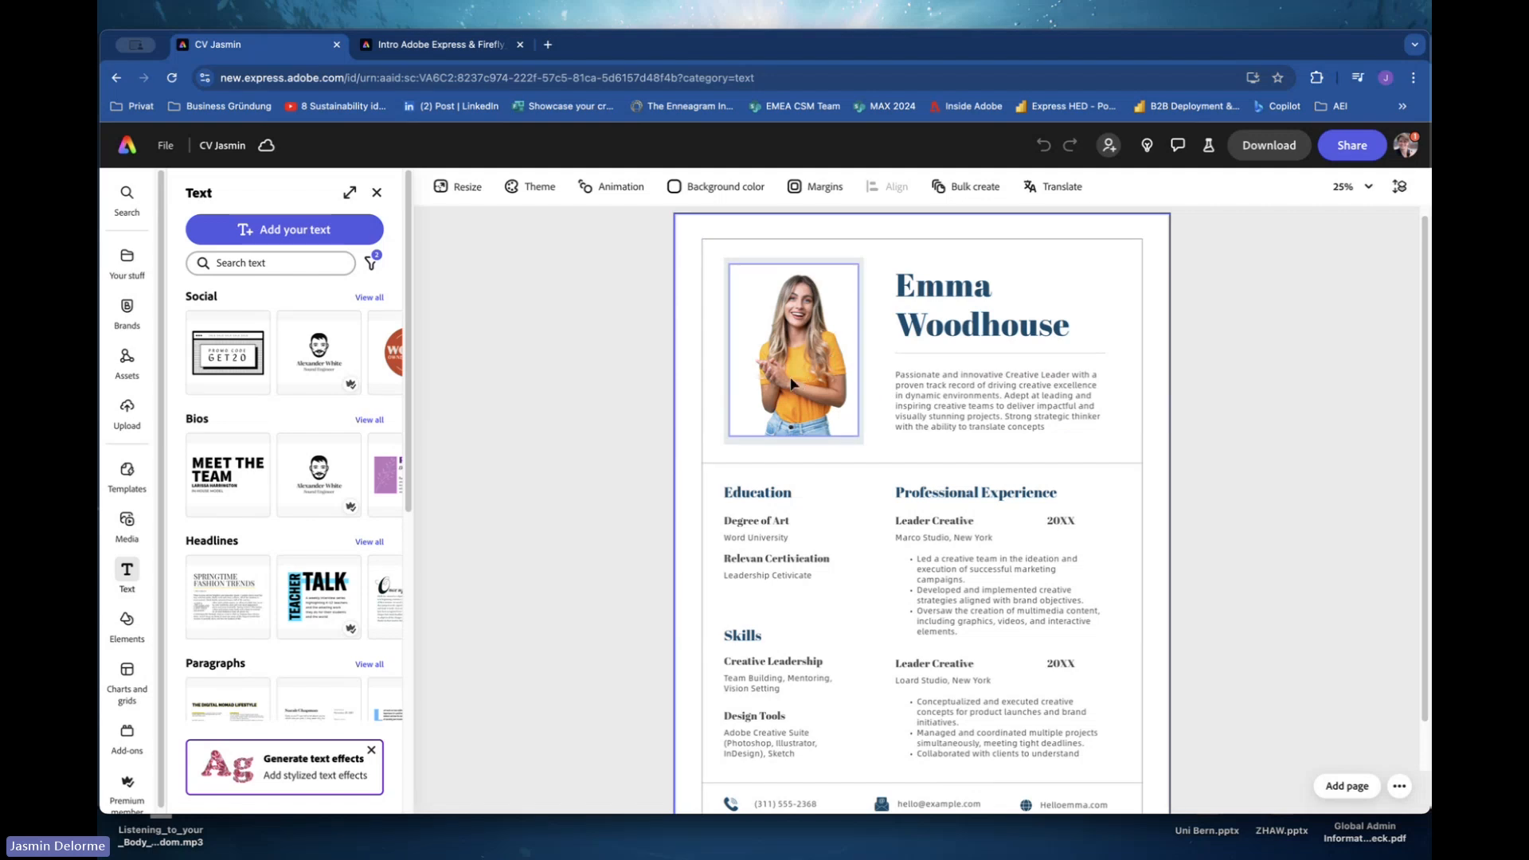
Replace the resume's portrait photo with the AdobeStock_520784880 image uploaded from the Webinar Skill Lab Headshot folder.
{"action": "left_click", "coordinate": [788, 408]}
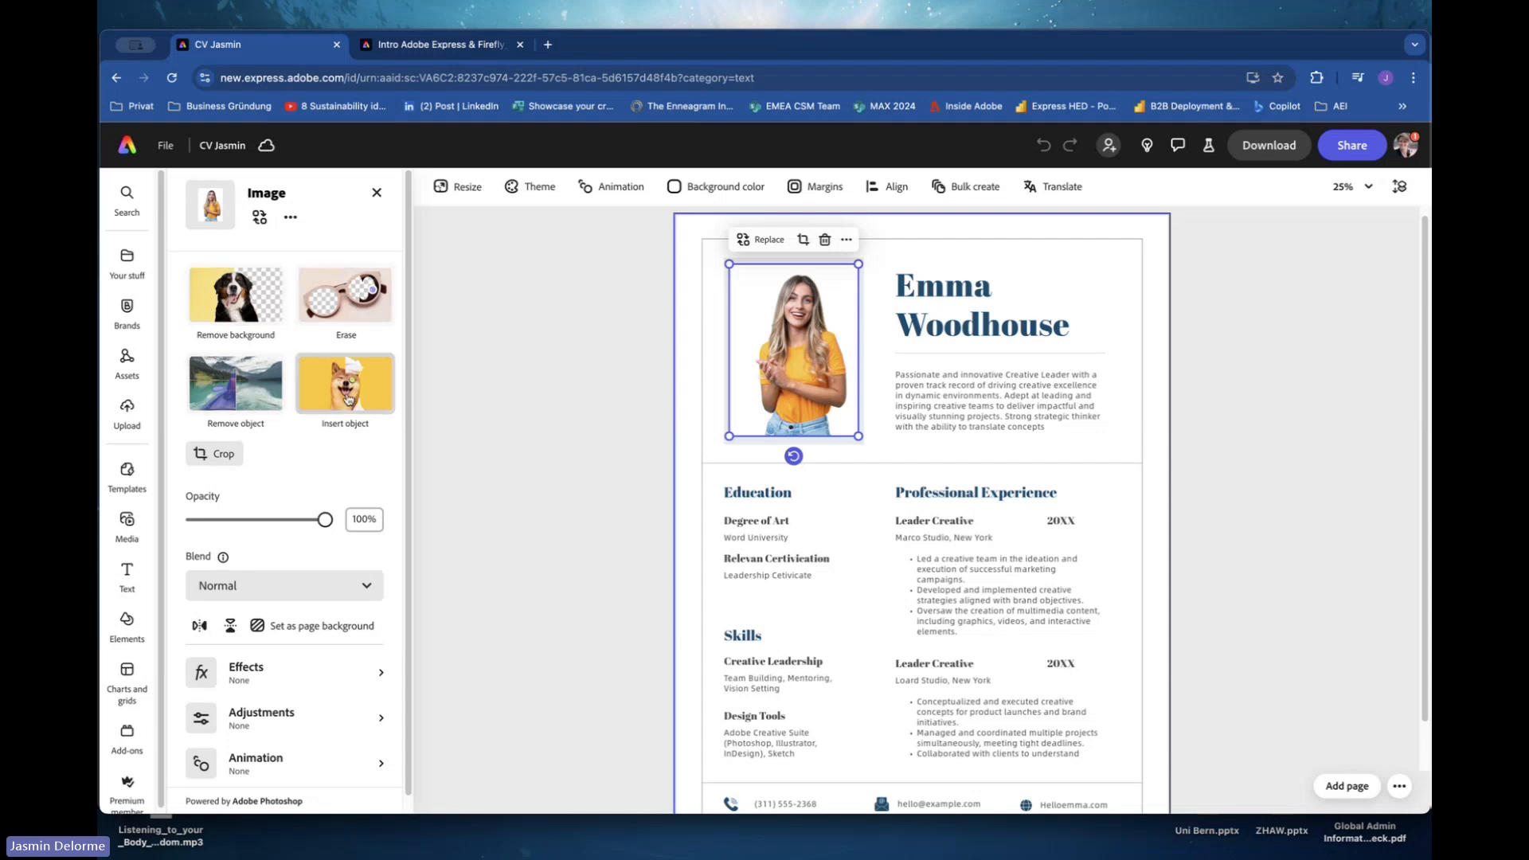
{"action": "left_click", "coordinate": [258, 222]}
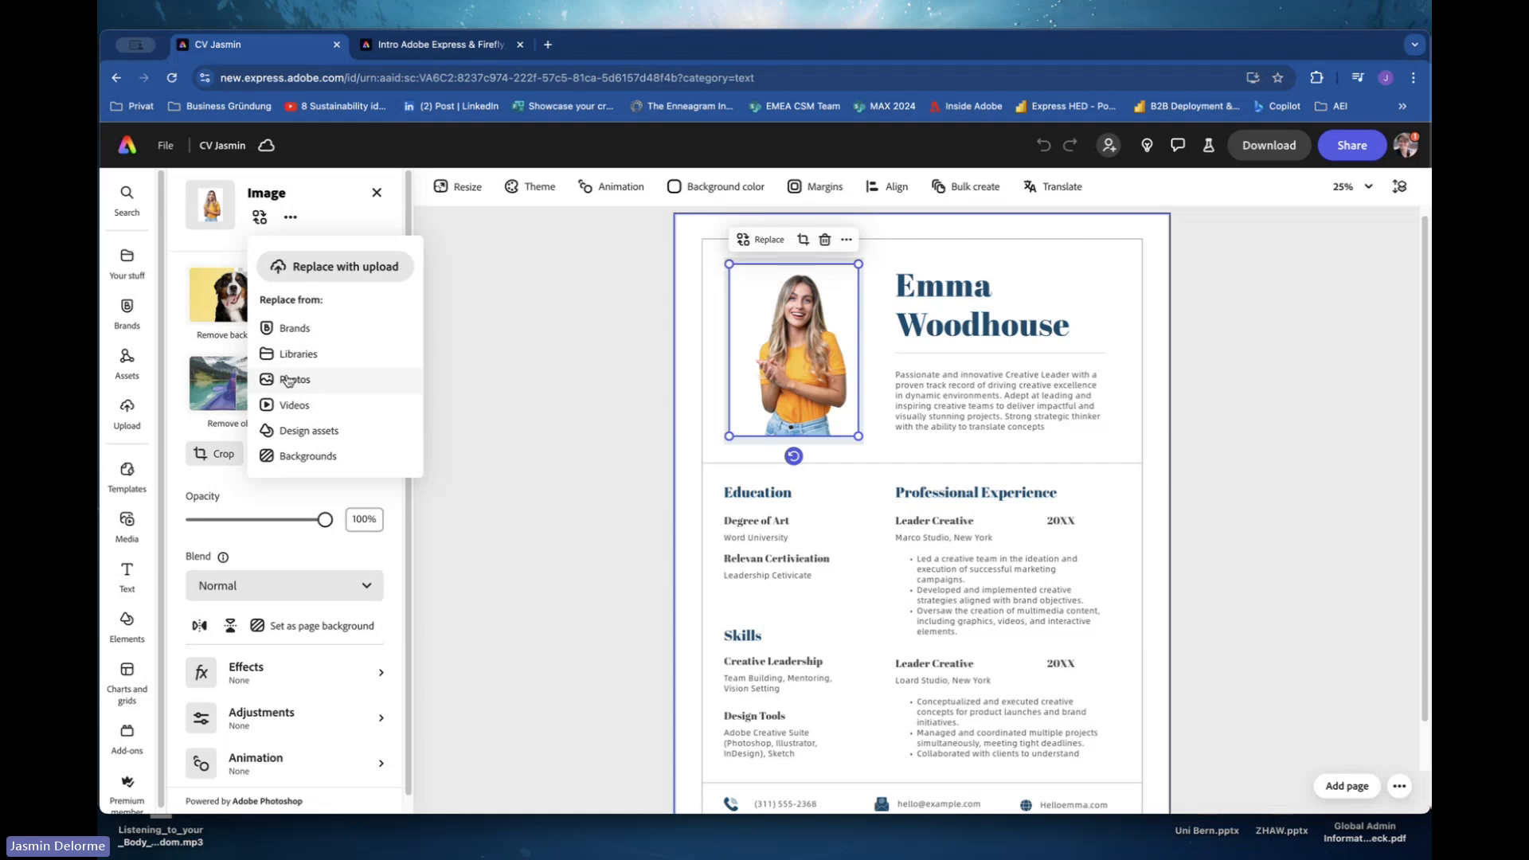
{"action": "left_click", "coordinate": [324, 266]}
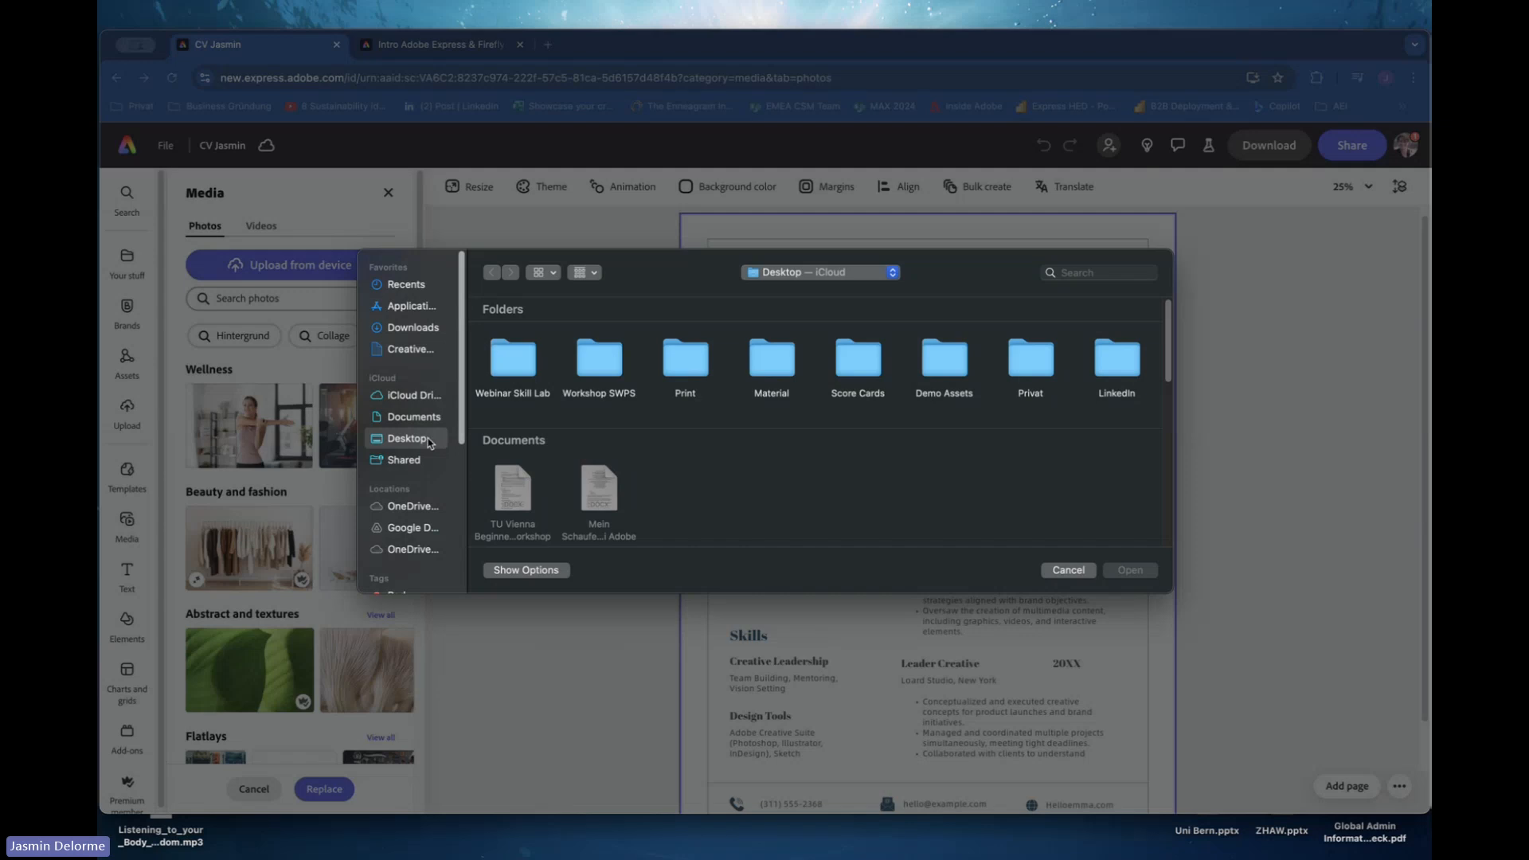
{"action": "left_click", "coordinate": [517, 368]}
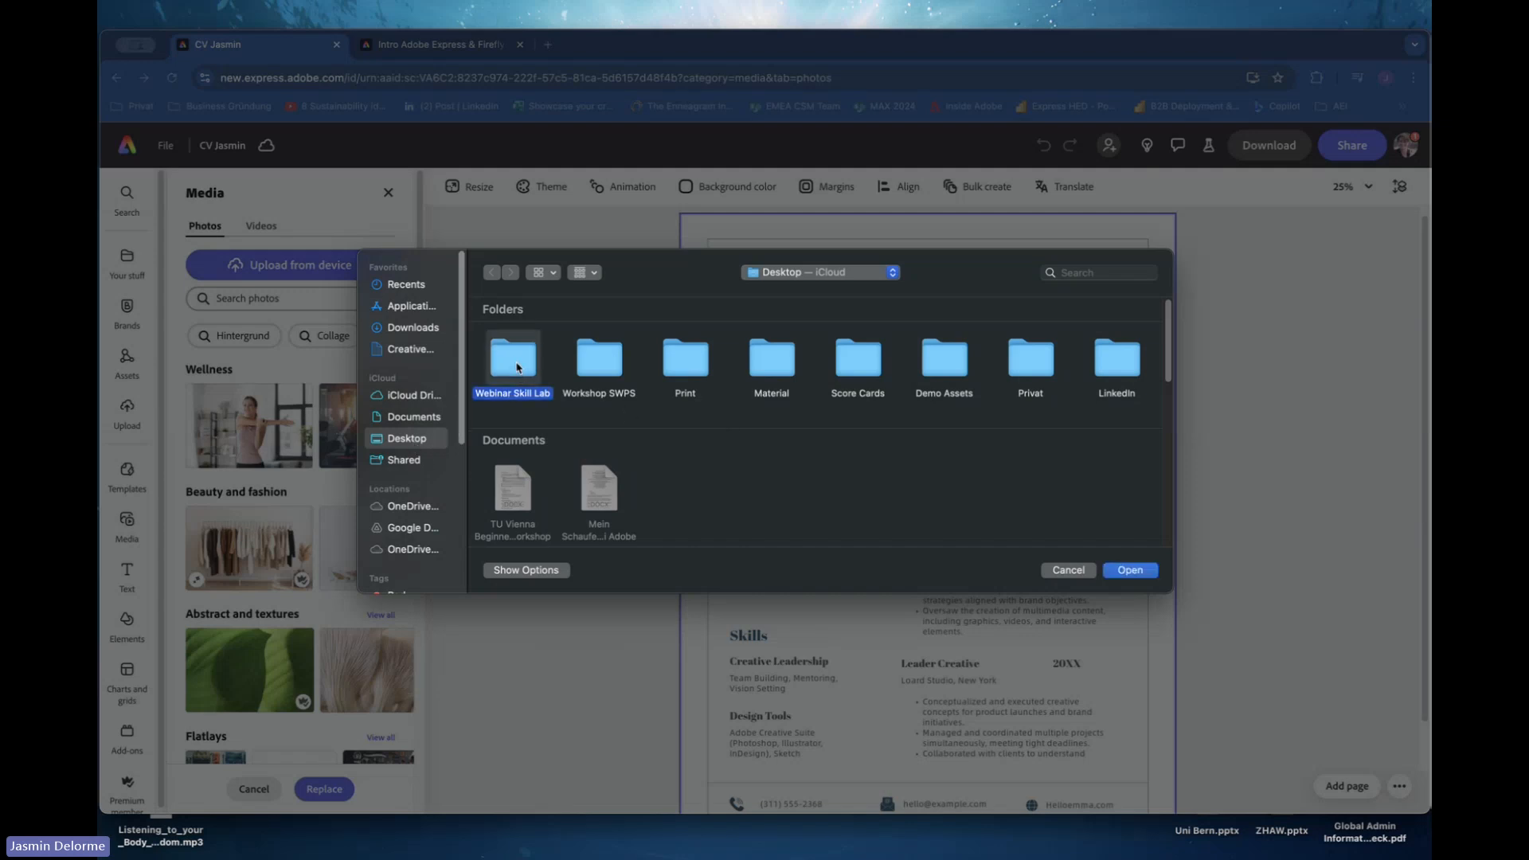
{"action": "double_click", "coordinate": [516, 365]}
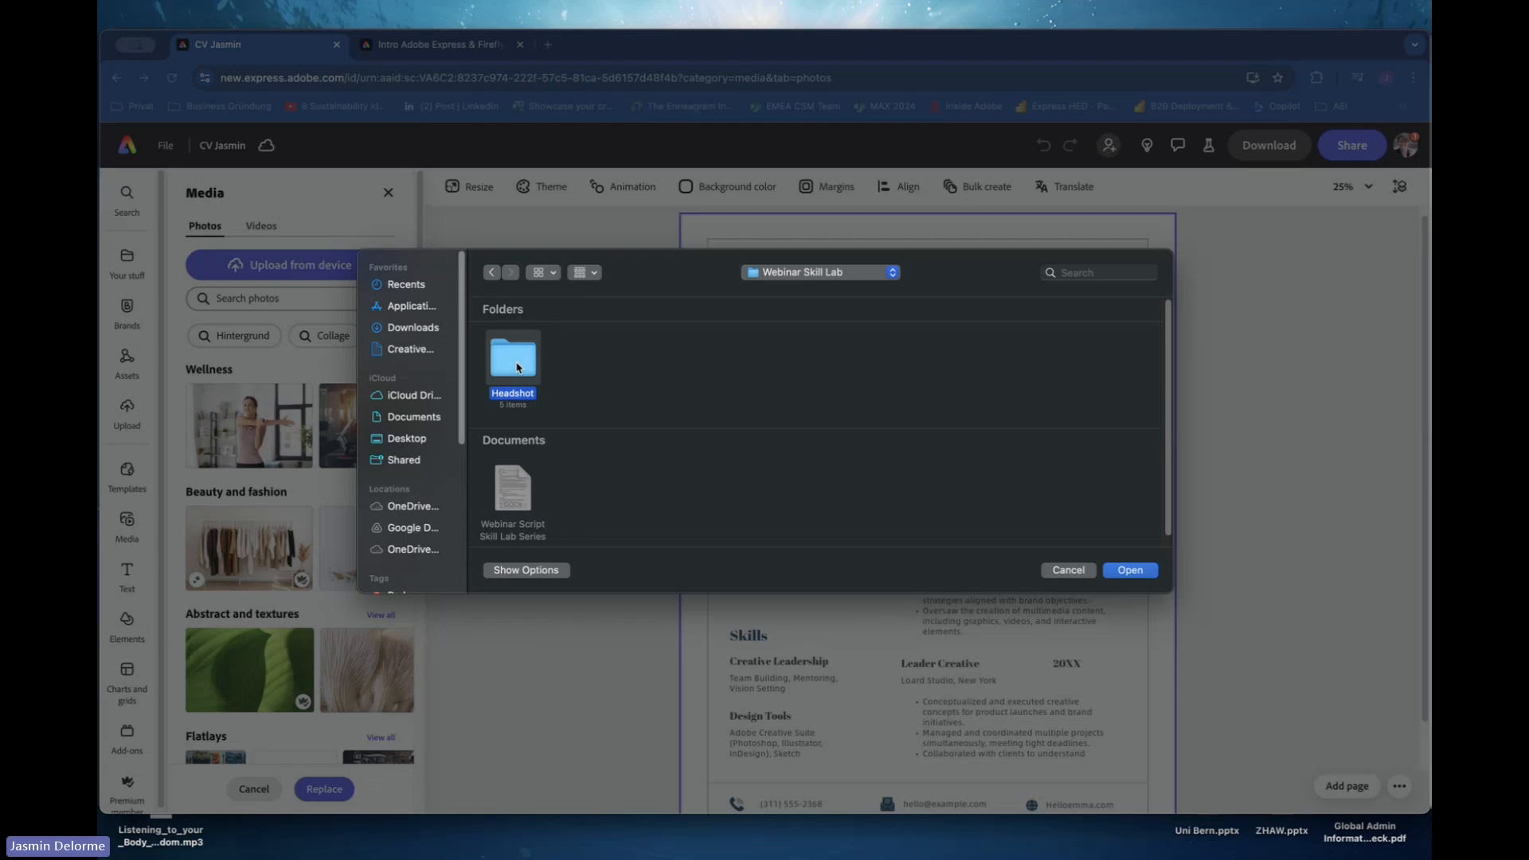
{"action": "double_click", "coordinate": [516, 358]}
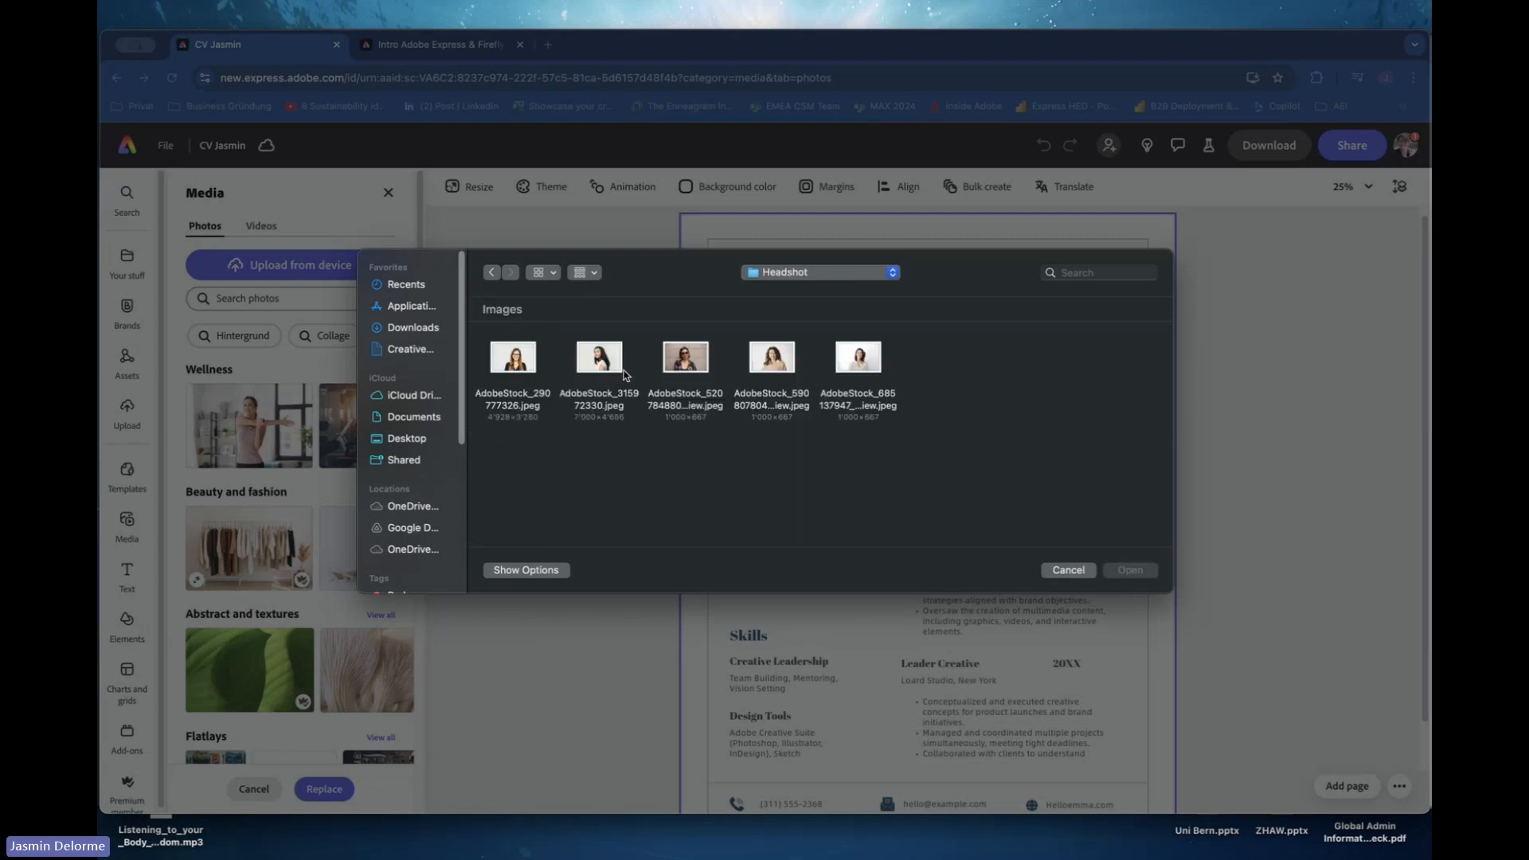
{"action": "left_click", "coordinate": [682, 394]}
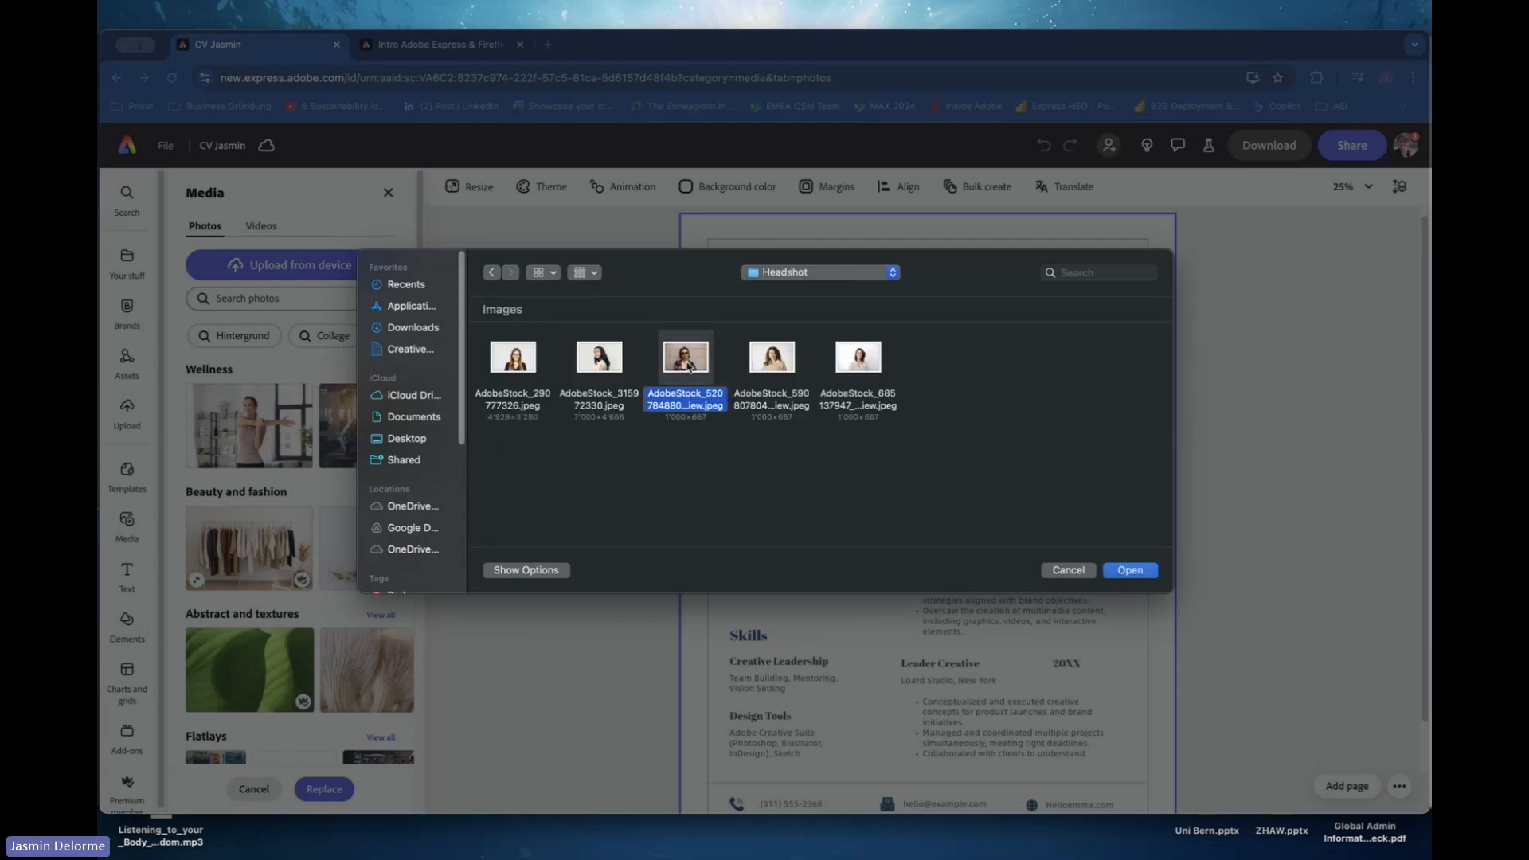
{"action": "left_click", "coordinate": [1125, 574]}
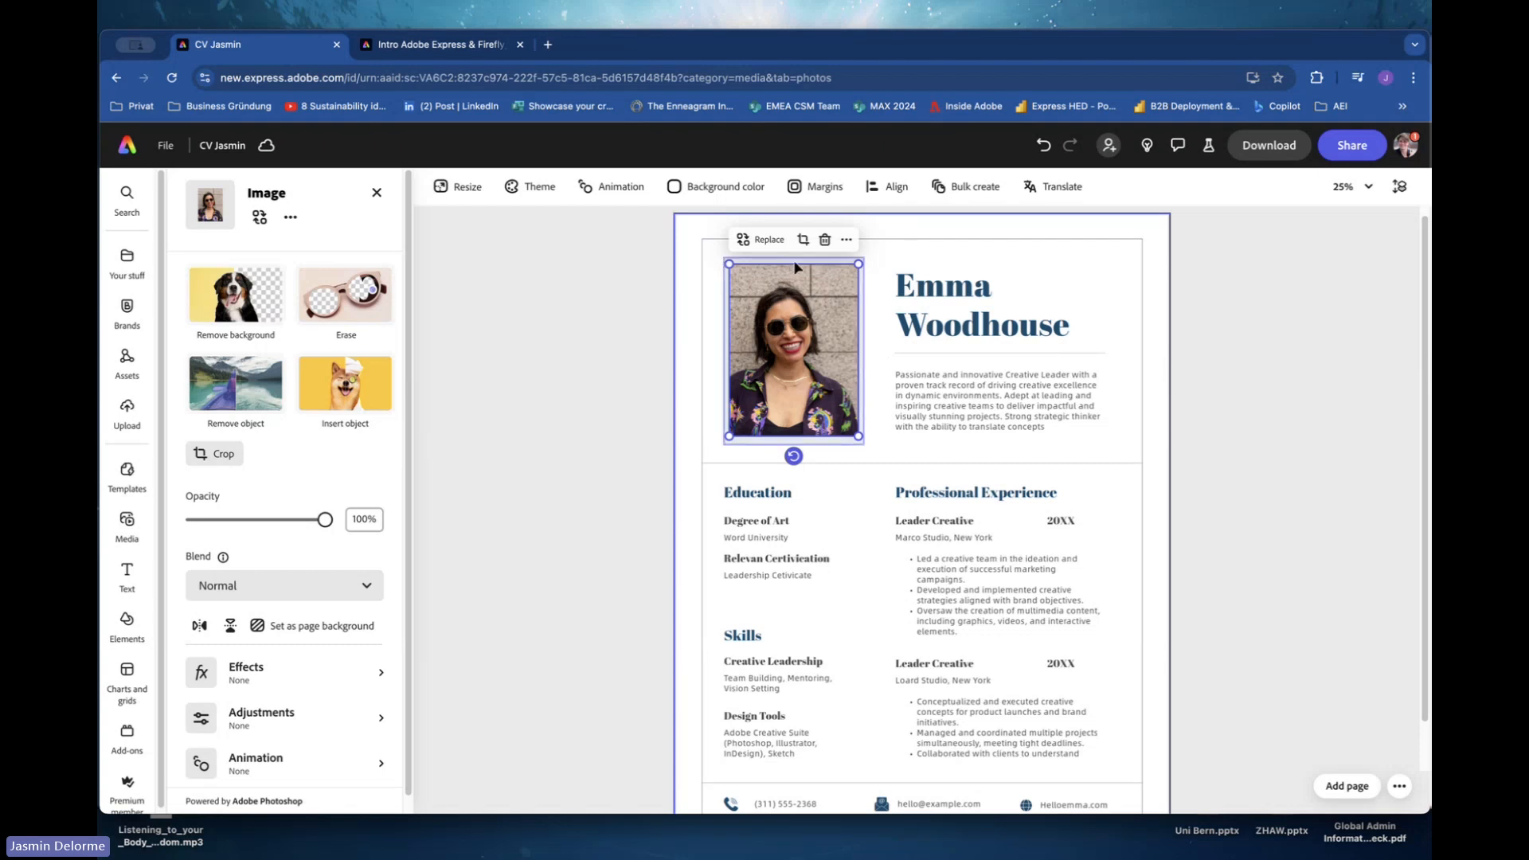
Remove the background from the portrait photo.
{"action": "left_click", "coordinate": [246, 303]}
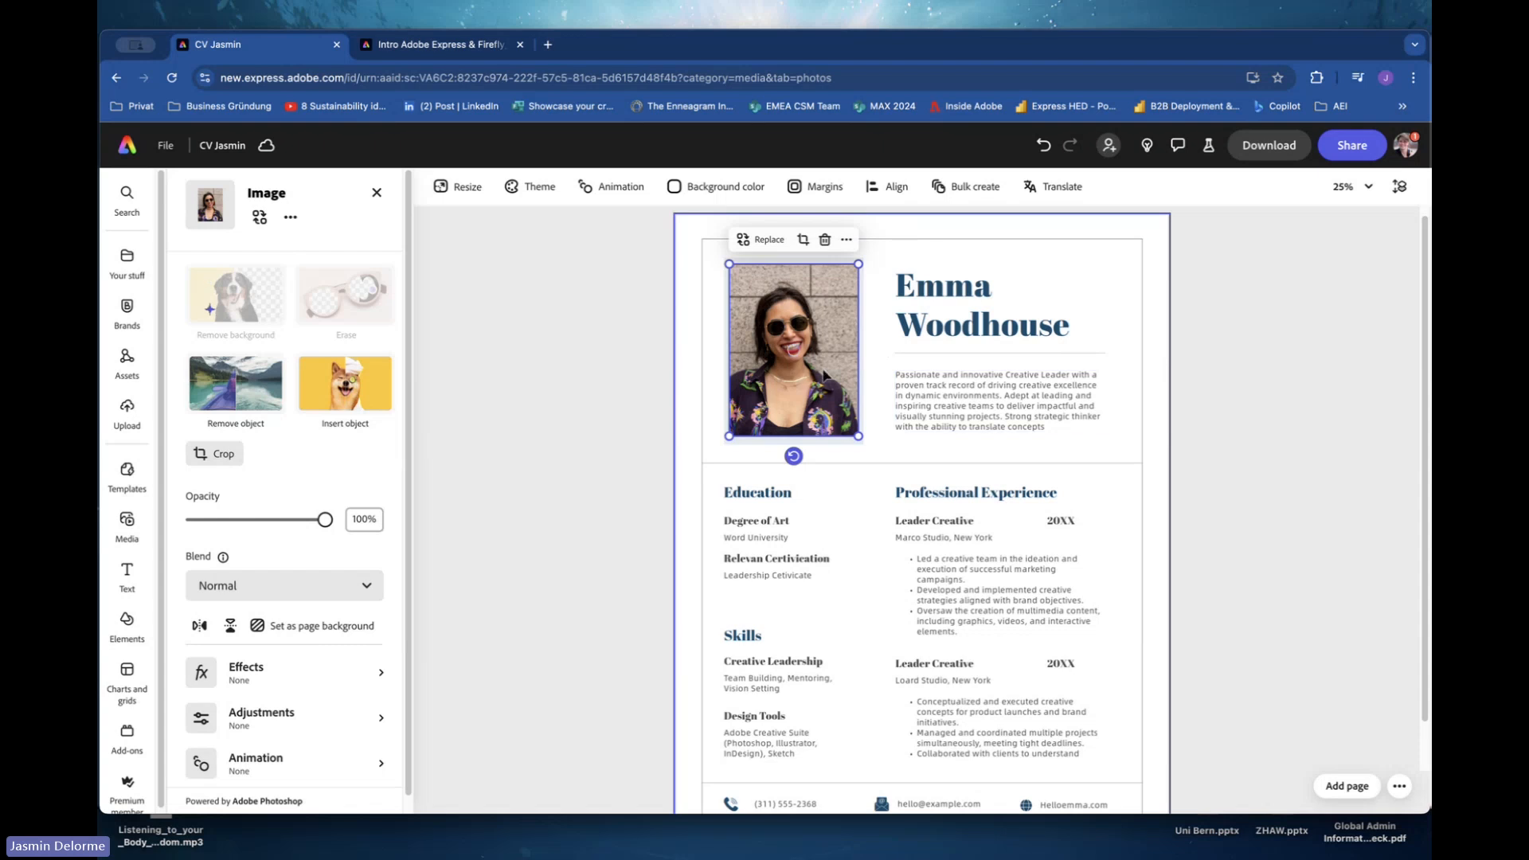
{"action": "left_click", "coordinate": [920, 416]}
{"action": "left_click", "coordinate": [799, 402]}
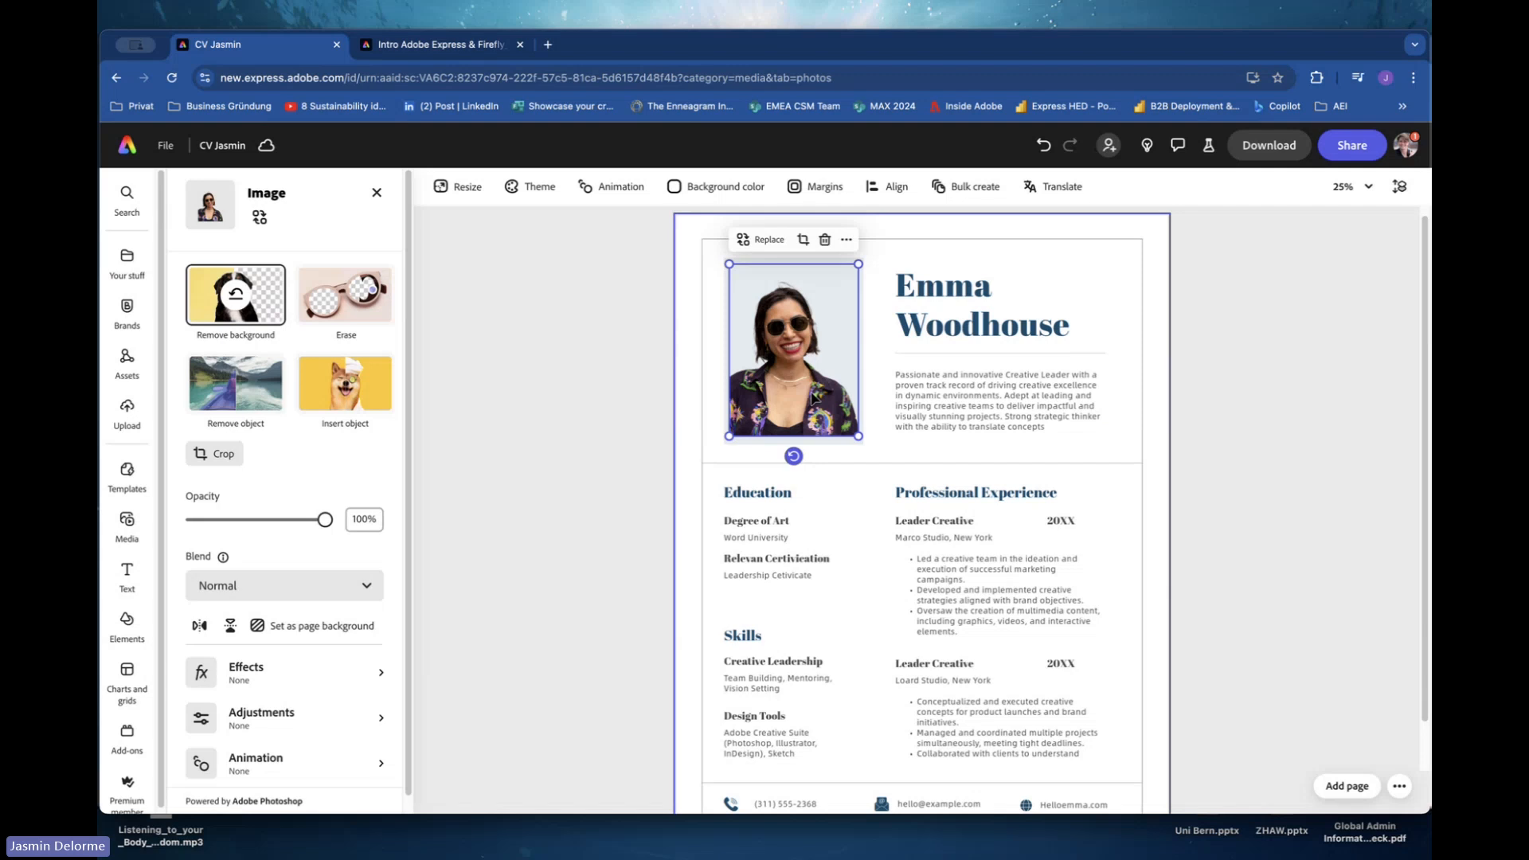
{"action": "left_click", "coordinate": [847, 463]}
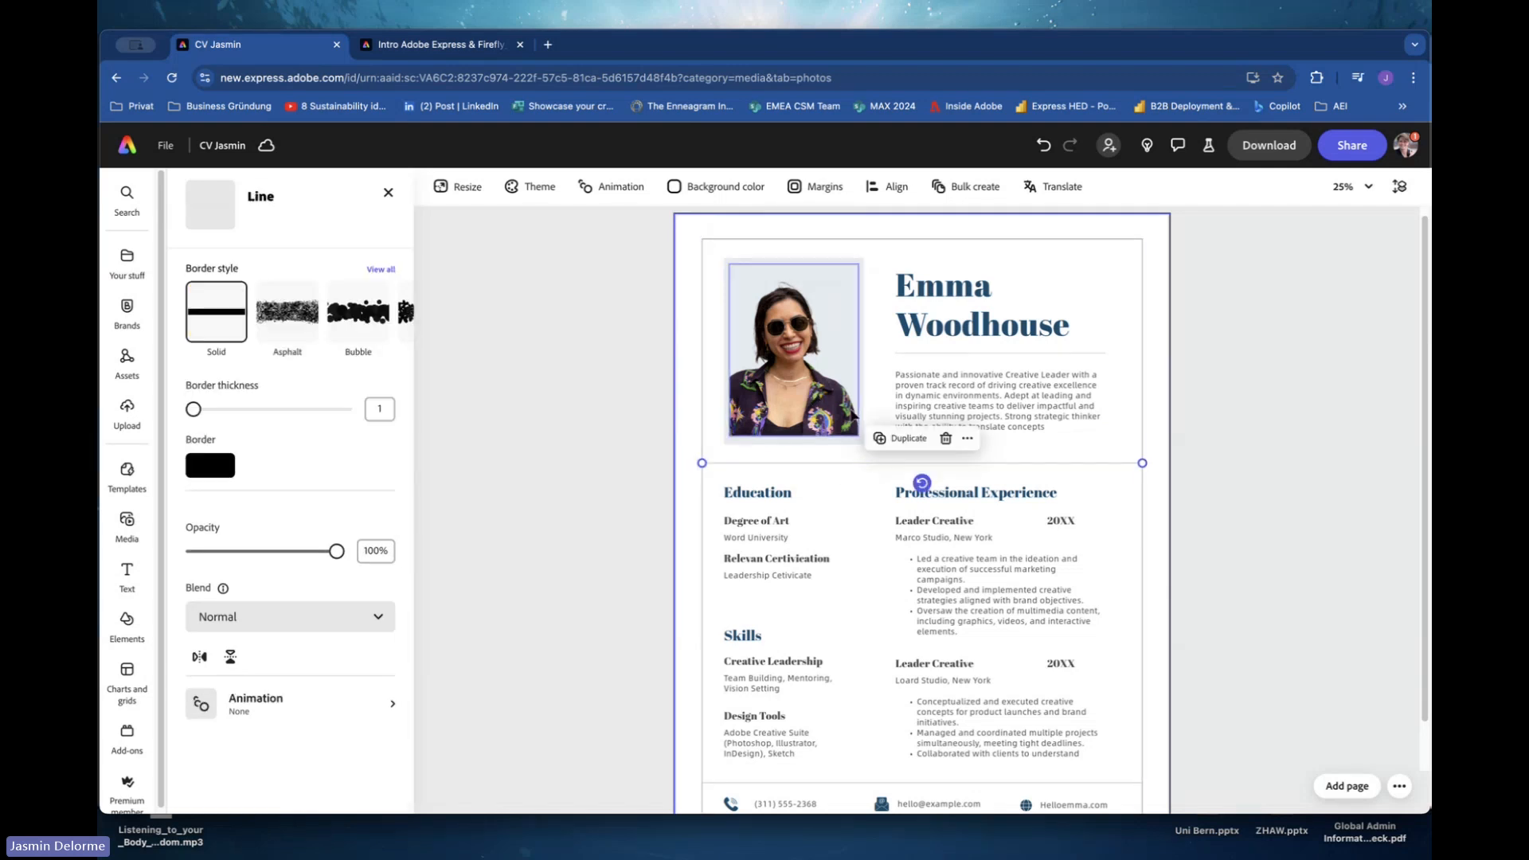
{"action": "left_click", "coordinate": [840, 320]}
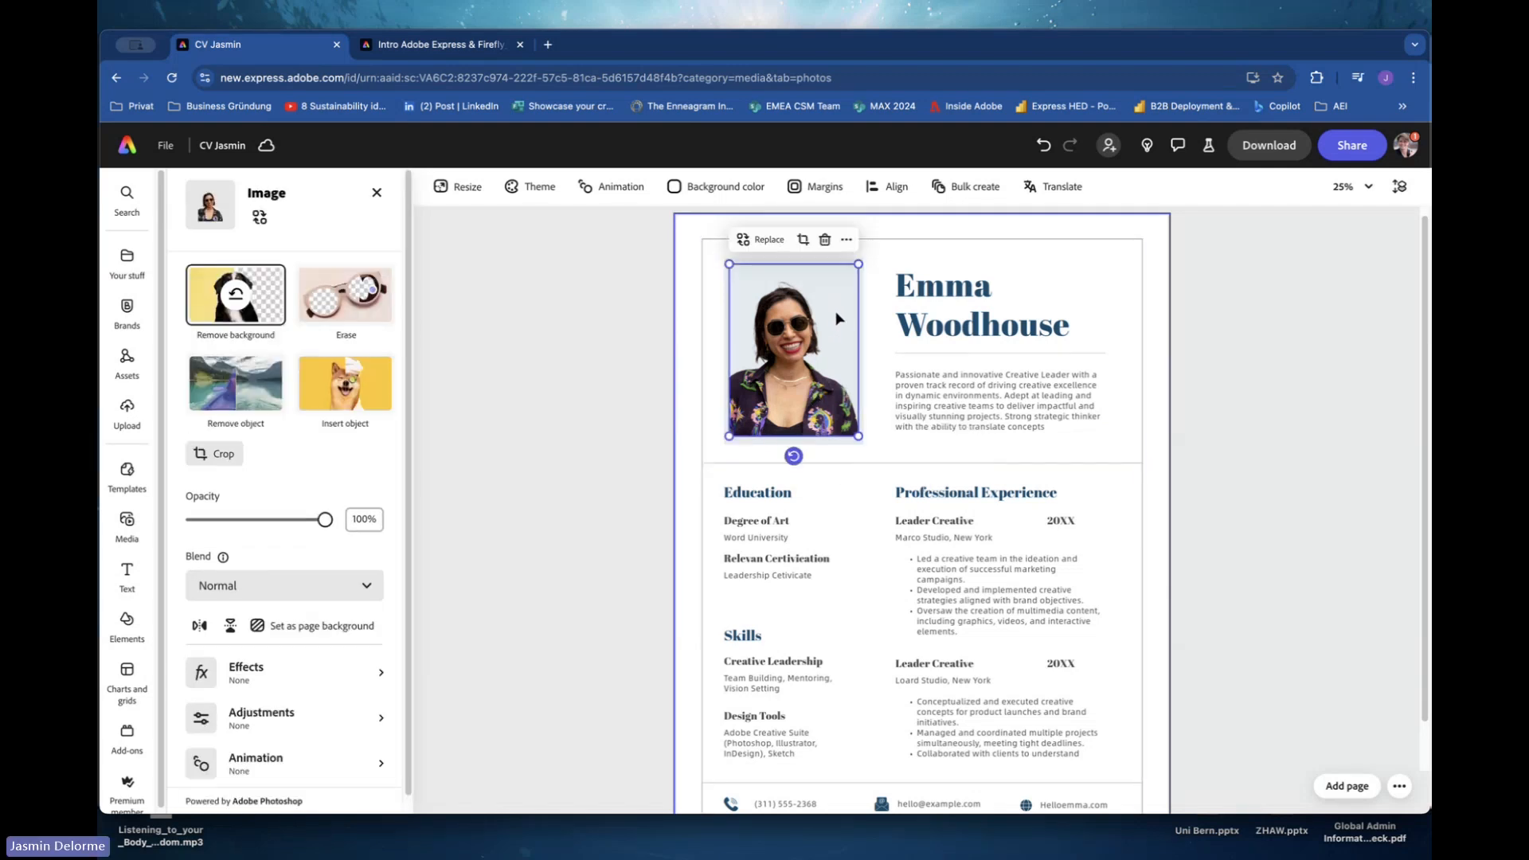
Try filling the frame behind the photo with a yellow sampled from the image using the eyedropper, then undo the fill.
{"action": "left_click", "coordinate": [870, 256]}
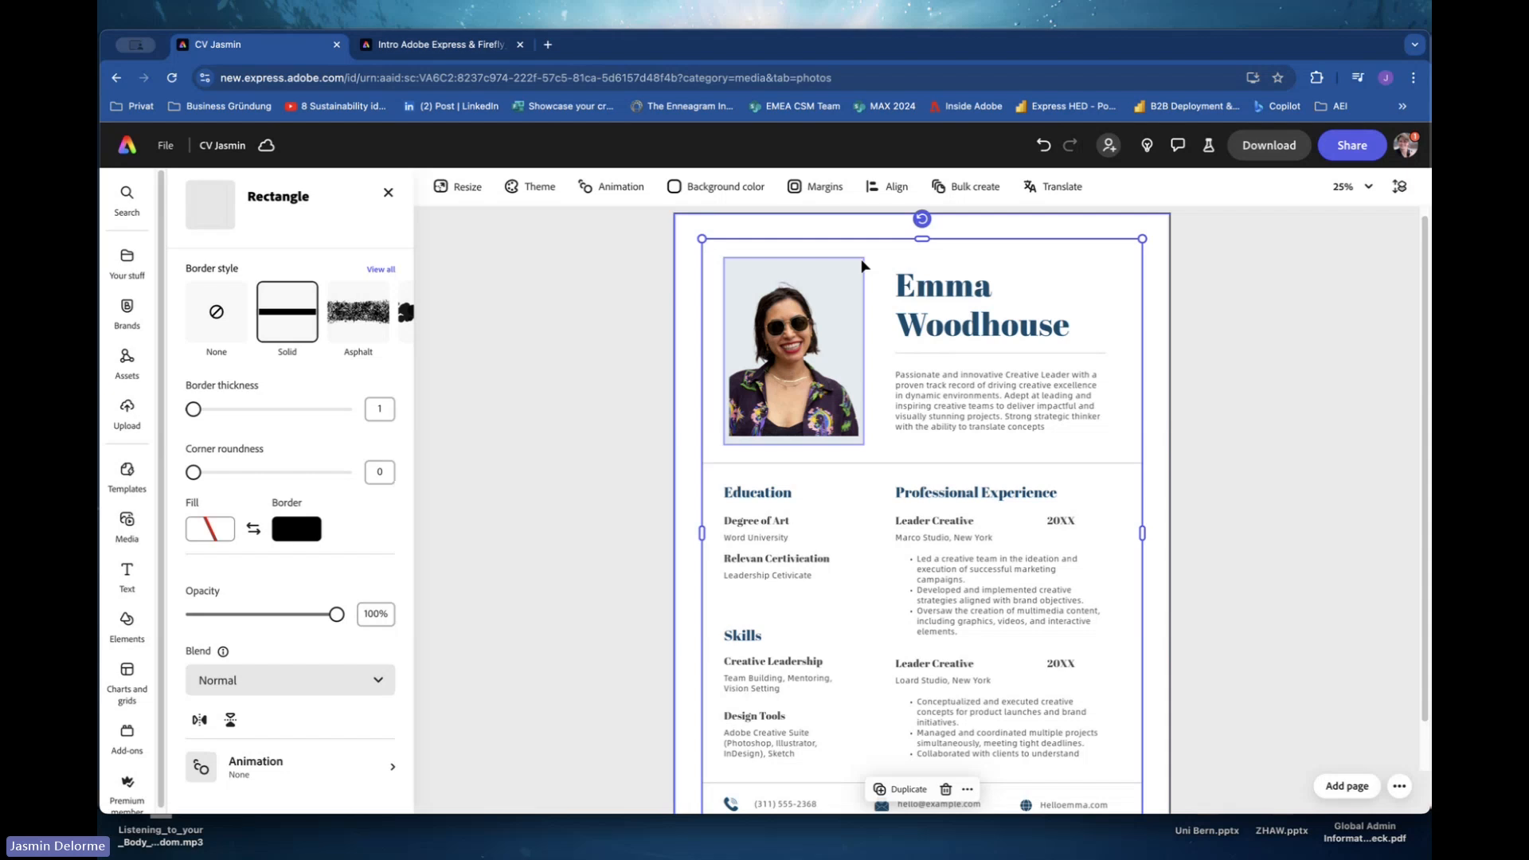
{"action": "left_click", "coordinate": [861, 264]}
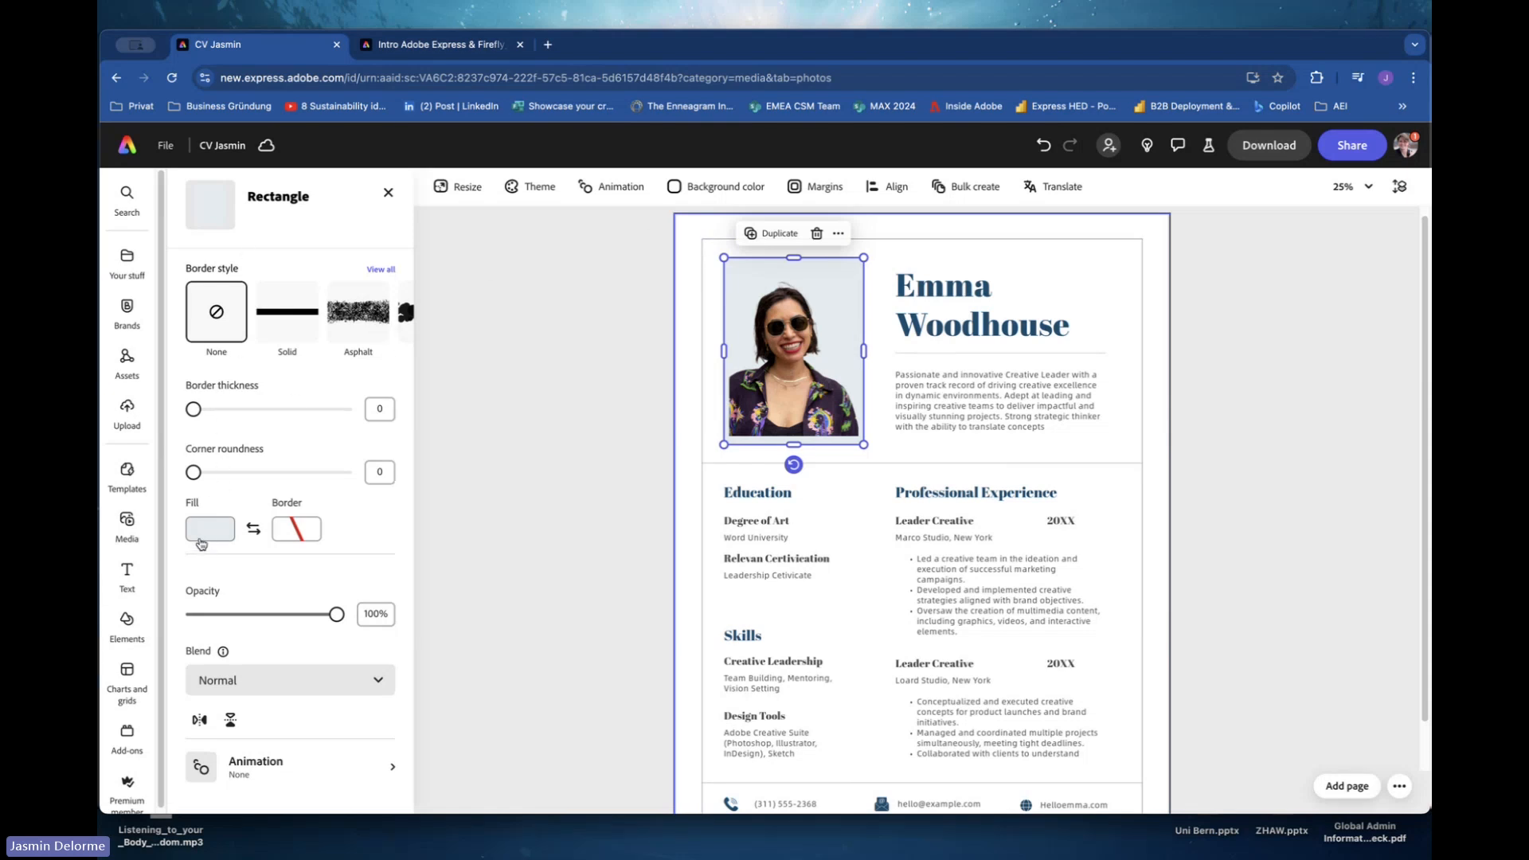
{"action": "left_click", "coordinate": [201, 543]}
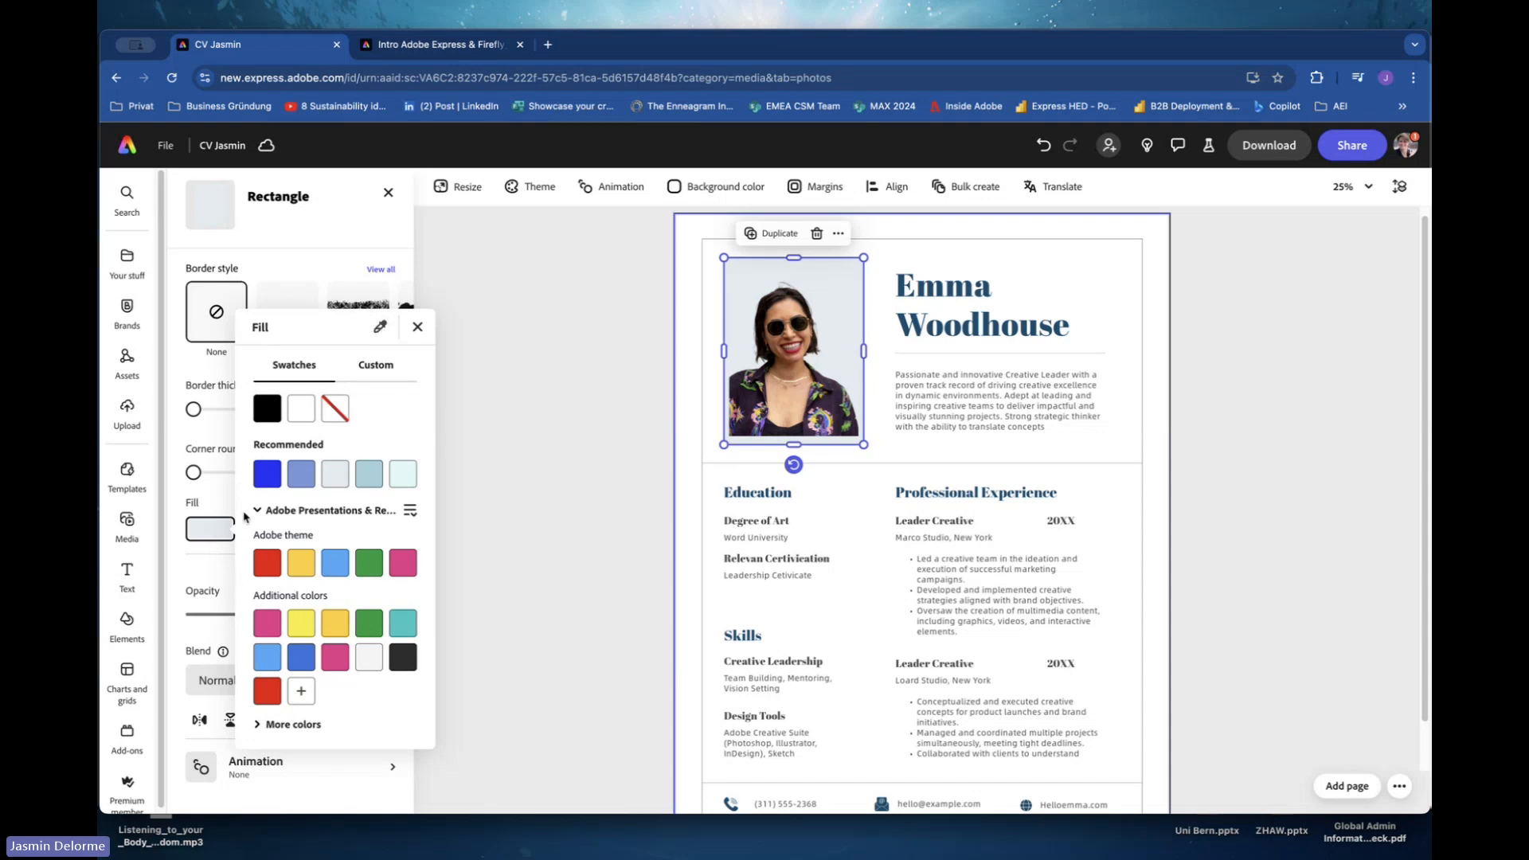
{"action": "left_click", "coordinate": [379, 333]}
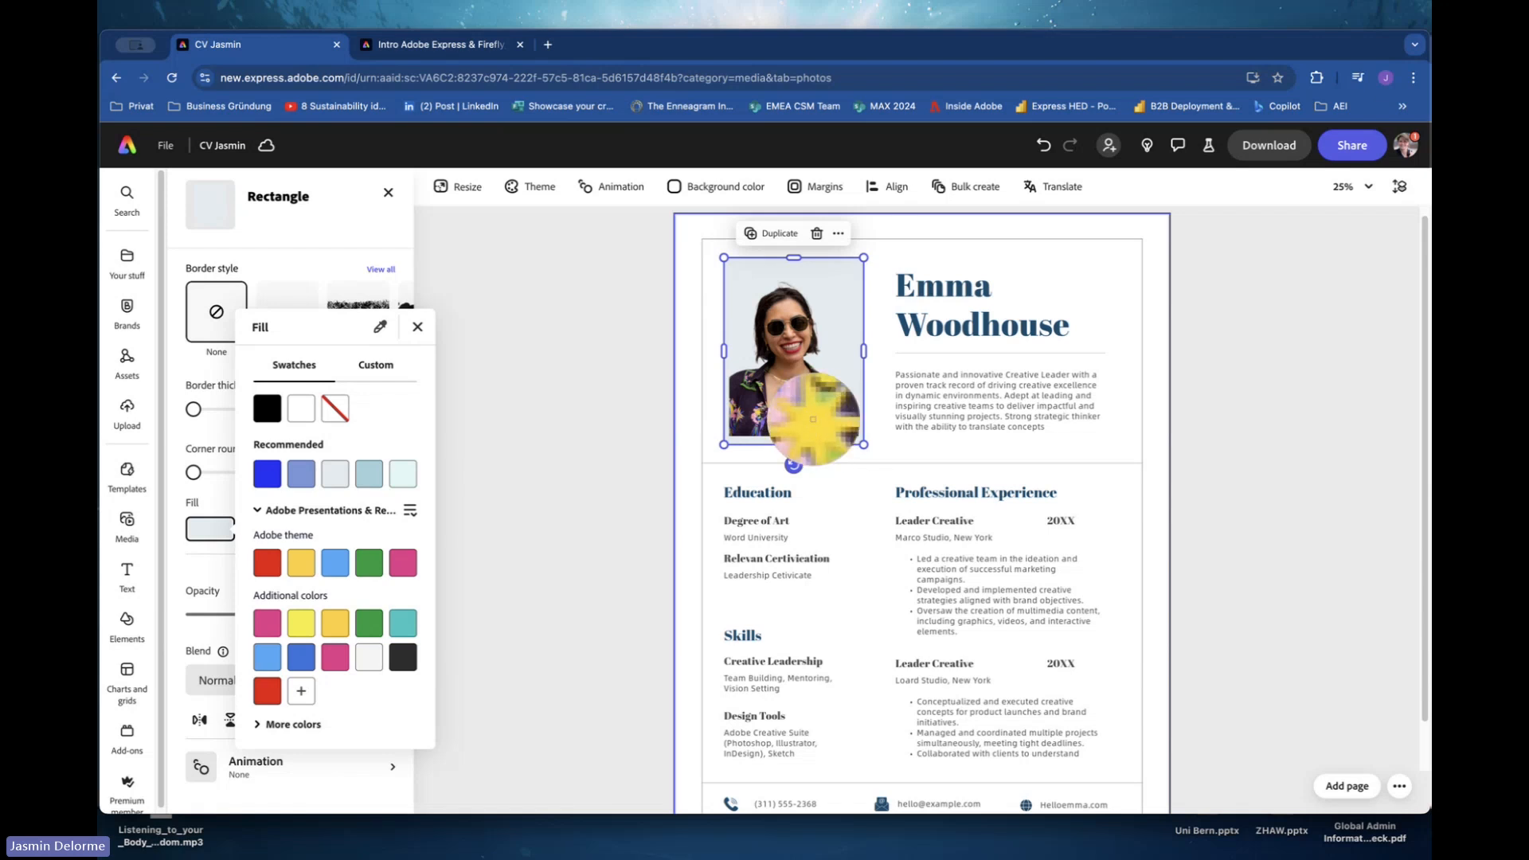
{"action": "left_click", "coordinate": [813, 420]}
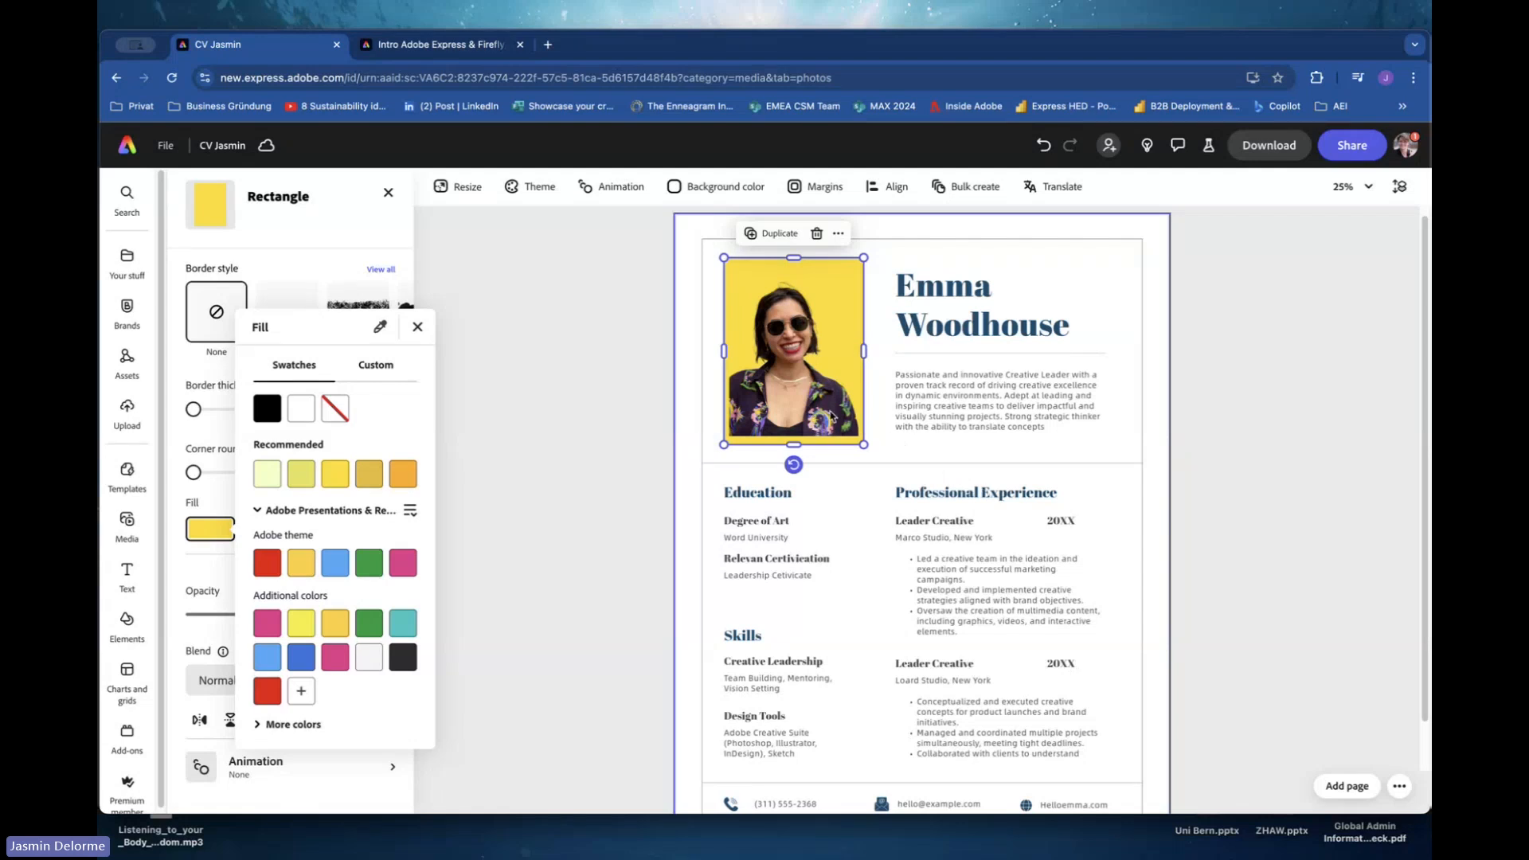
{"action": "left_click", "coordinate": [639, 443]}
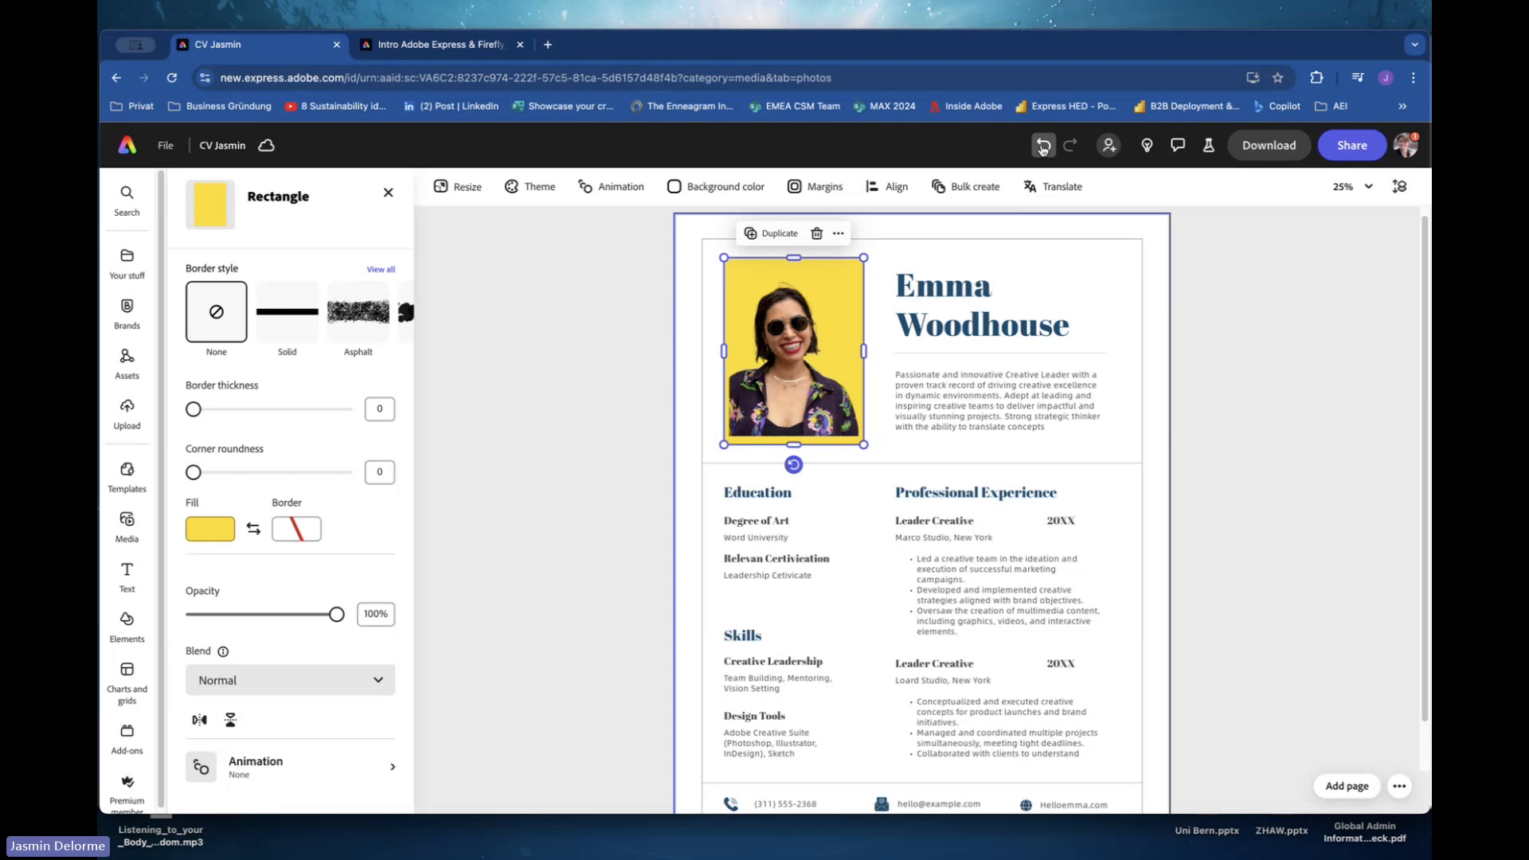
{"action": "left_click", "coordinate": [1041, 146]}
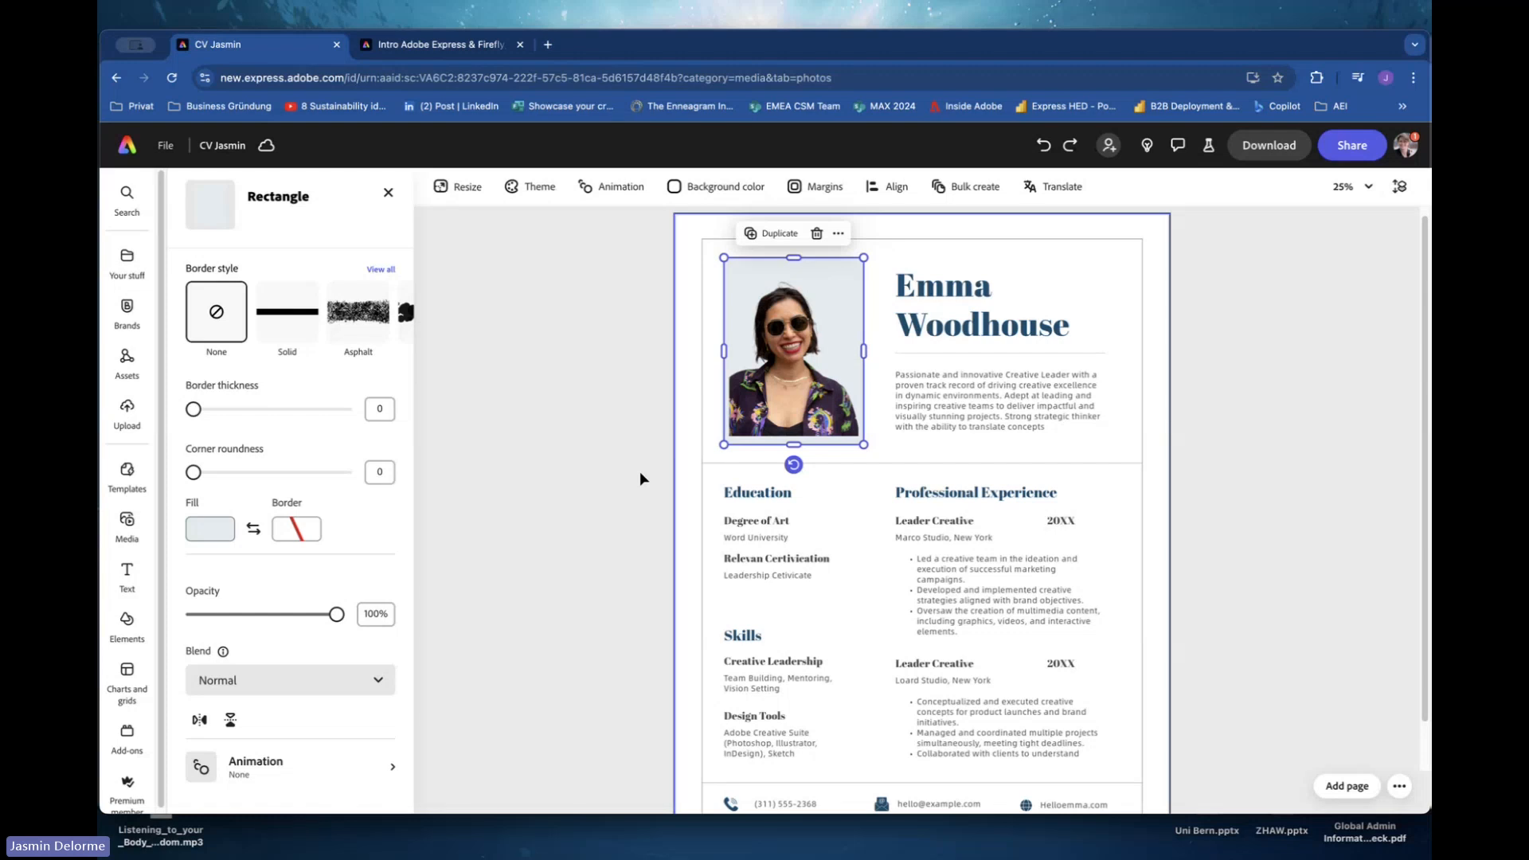
Replace the name heading text with the user's full name.
{"action": "left_click", "coordinate": [1209, 361]}
{"action": "left_click", "coordinate": [851, 333]}
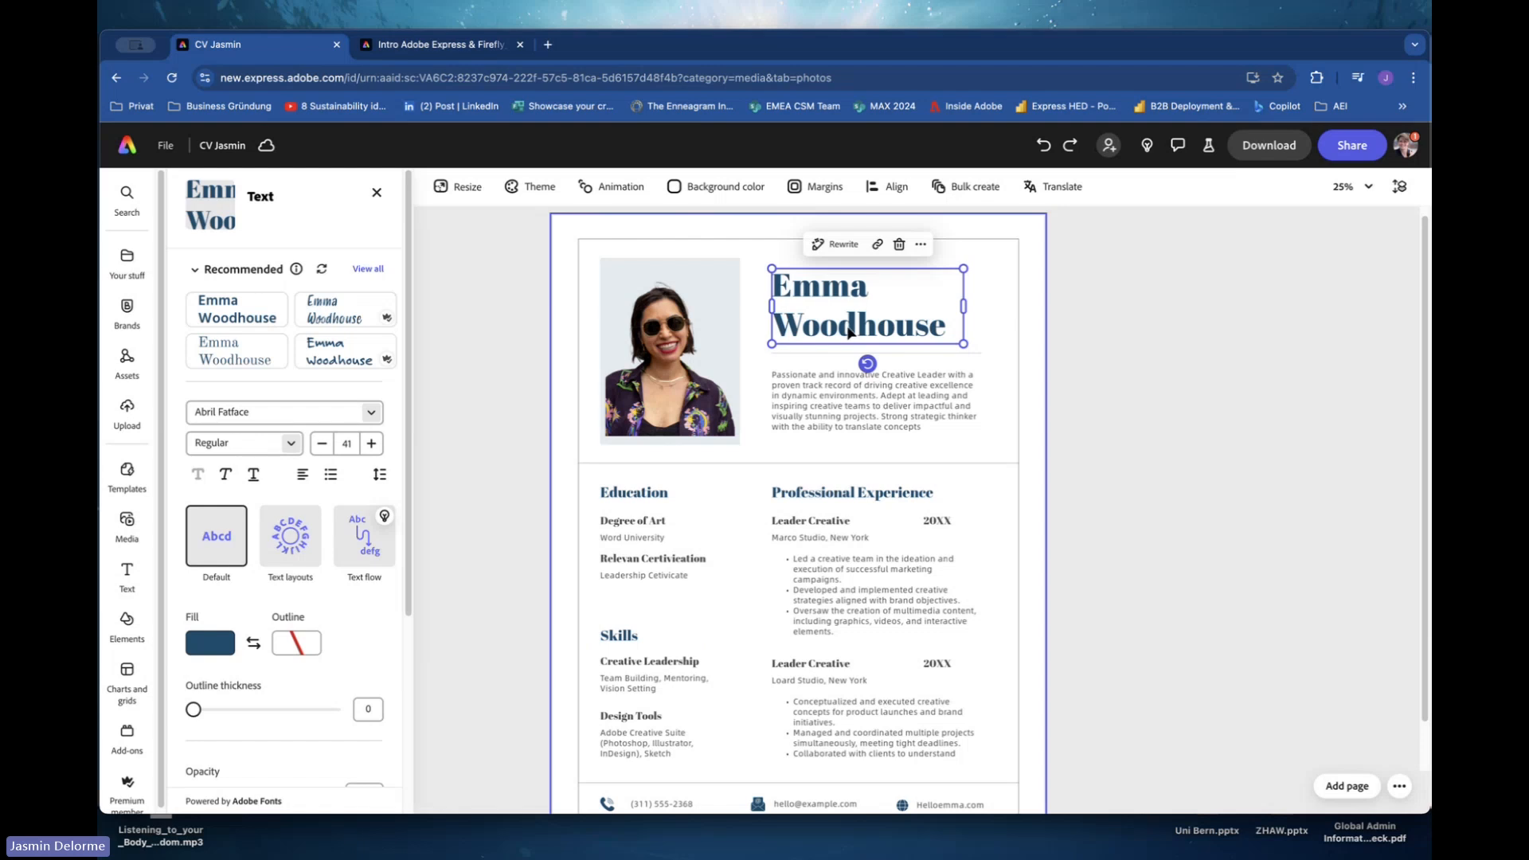
{"action": "left_click", "coordinate": [486, 385]}
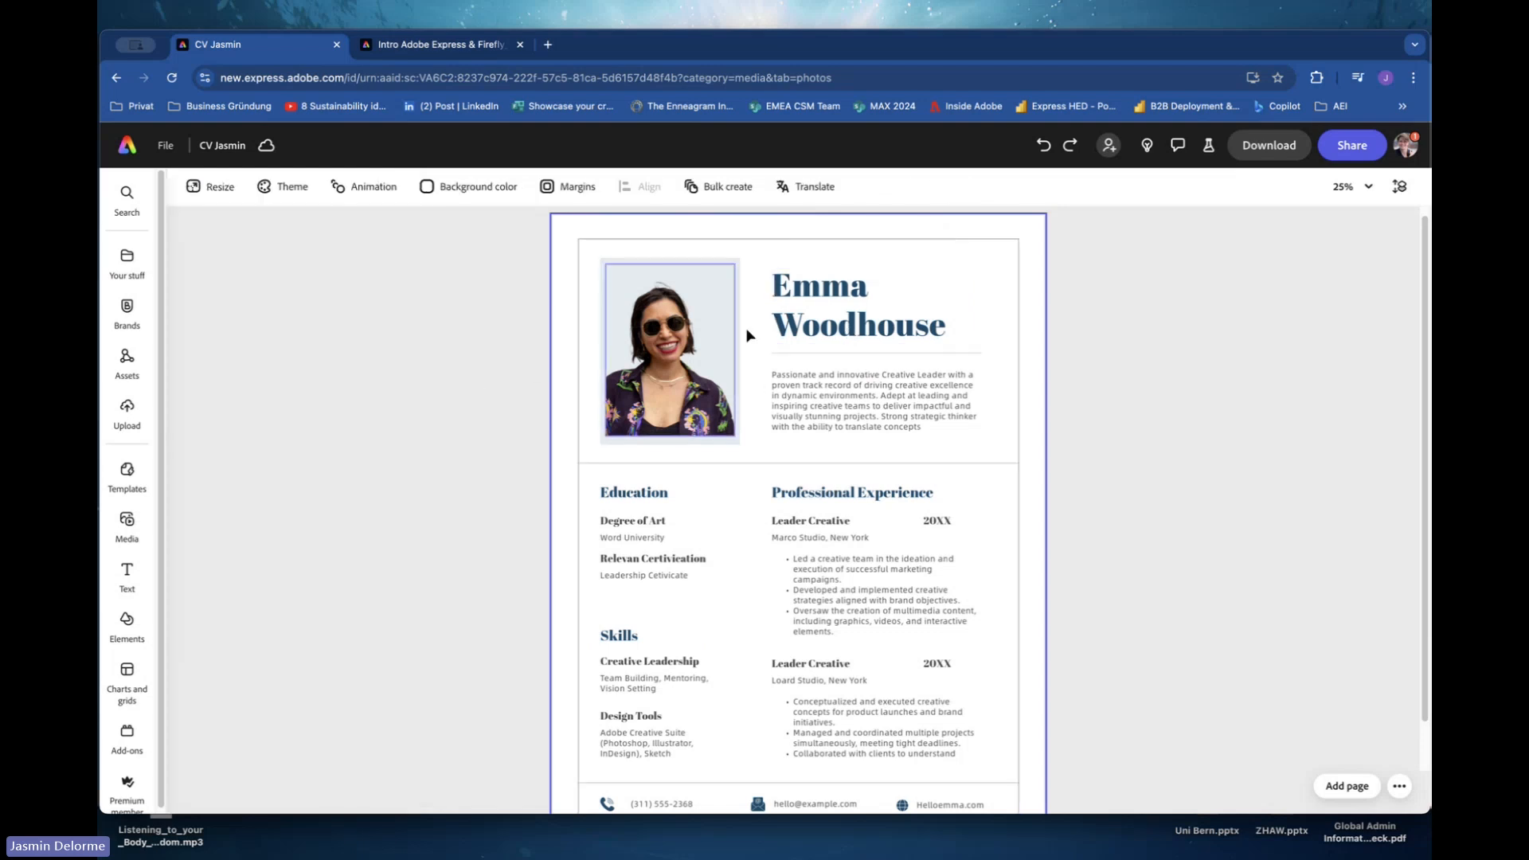
{"action": "left_click", "coordinate": [829, 330]}
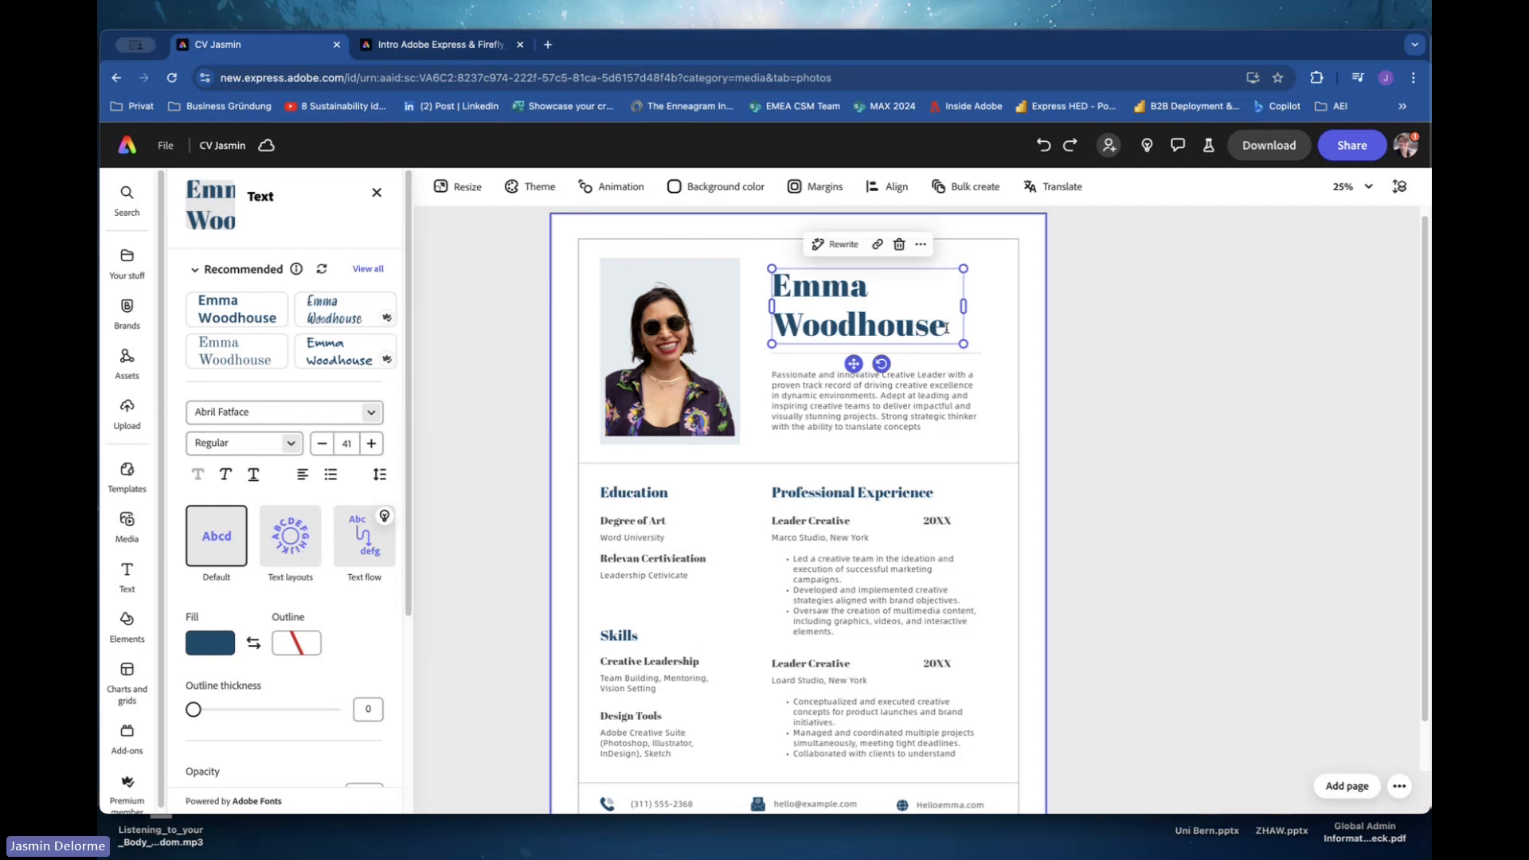
{"action": "left_click", "coordinate": [946, 328]}
{"action": "key", "text": "BackSpace"}
{"action": "key", "text": "BackSpace"}
{"action": "key", "text": "BackSpace"}
{"action": "key", "text": "BackSpace"}
{"action": "key", "text": "BackSpace"}
{"action": "key", "text": "BackSpace"}
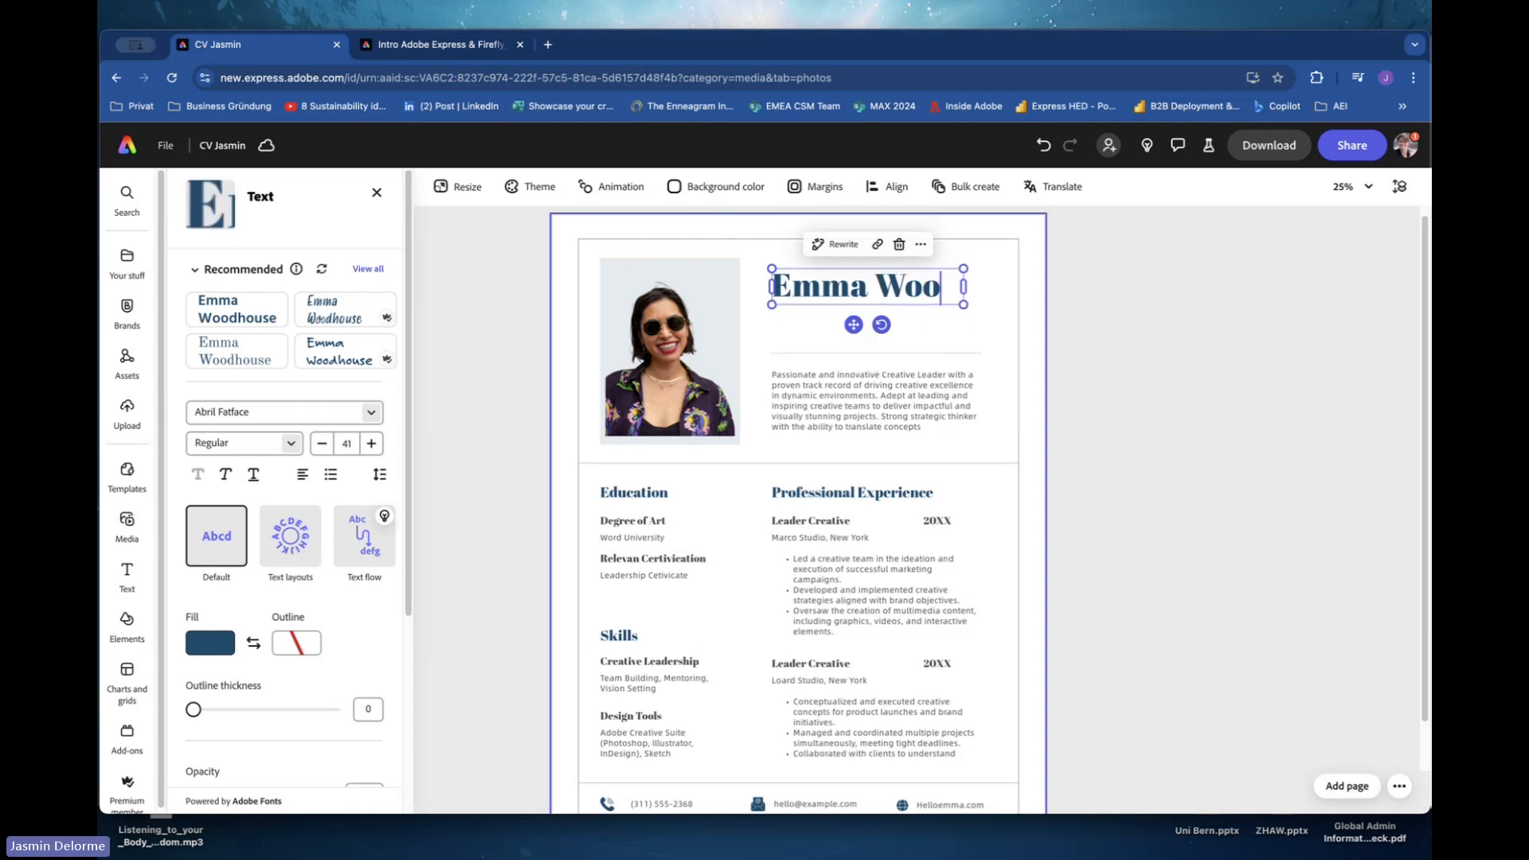
{"action": "key", "text": "BackSpace"}
{"action": "key", "text": "BackSpace"}
{"action": "key", "text": "BackSpace"}
{"action": "key", "text": "BackSpace"}
{"action": "key", "text": "BackSpace"}
{"action": "key", "text": "BackSpace"}
{"action": "key", "text": "BackSpace"}
{"action": "key", "text": "BackSpace"}
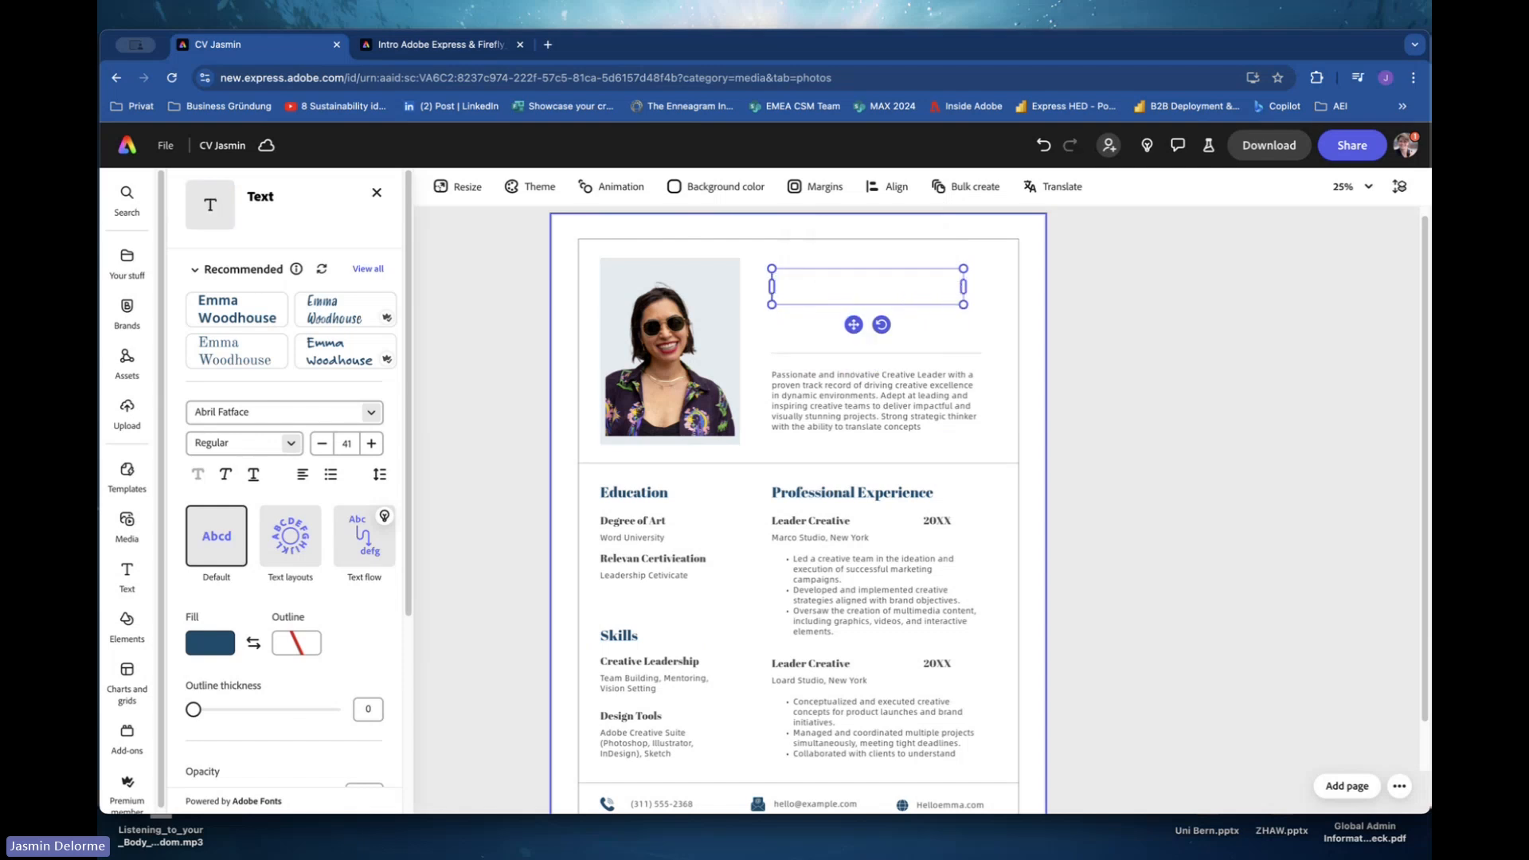
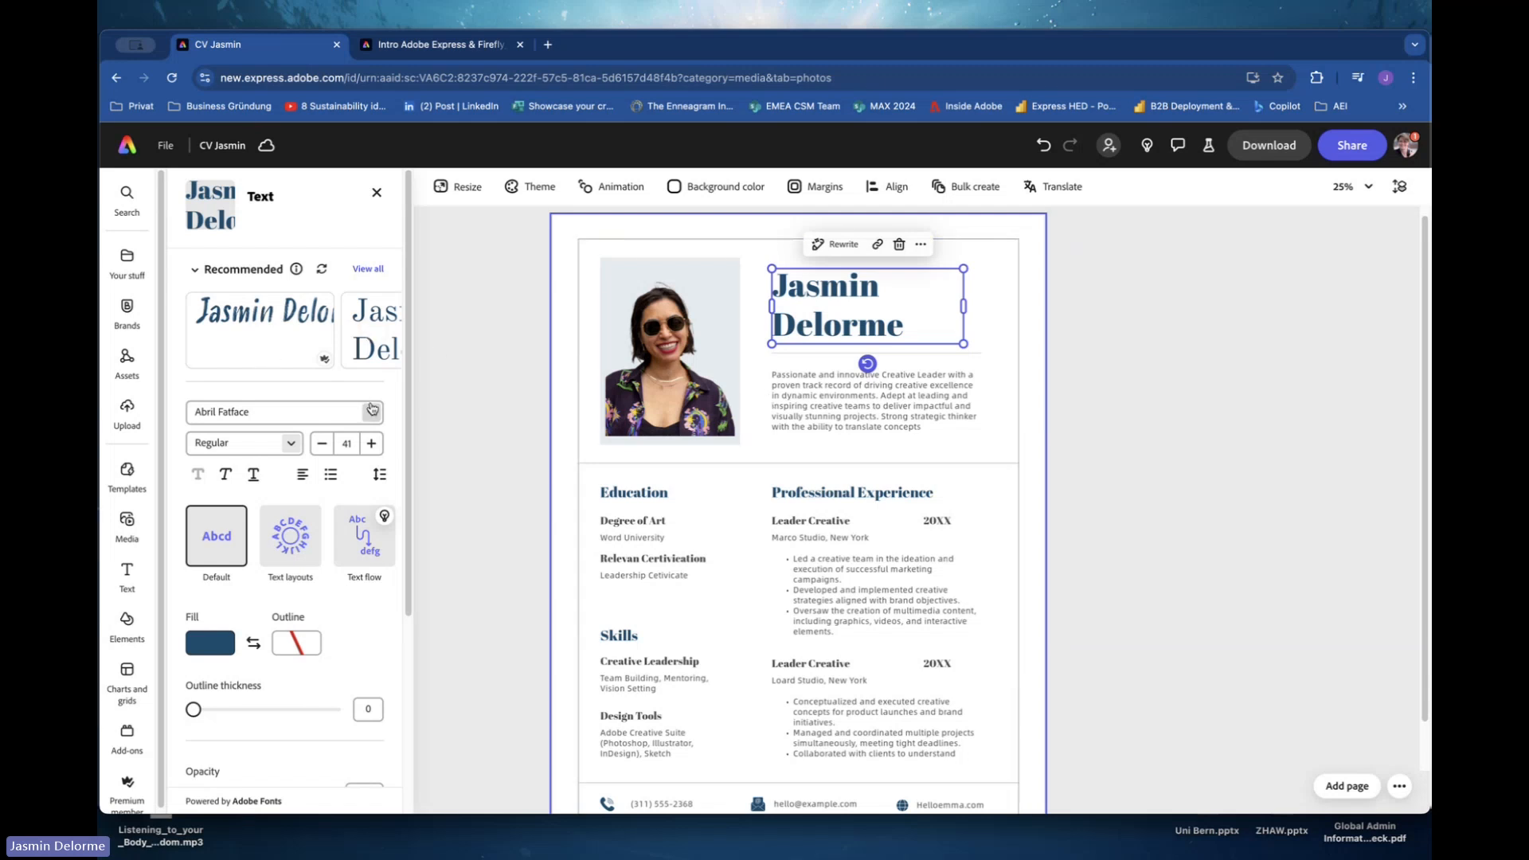
Set the name heading's font to Adobe Clean in the ExtraBold weight.
{"action": "left_click", "coordinate": [371, 410]}
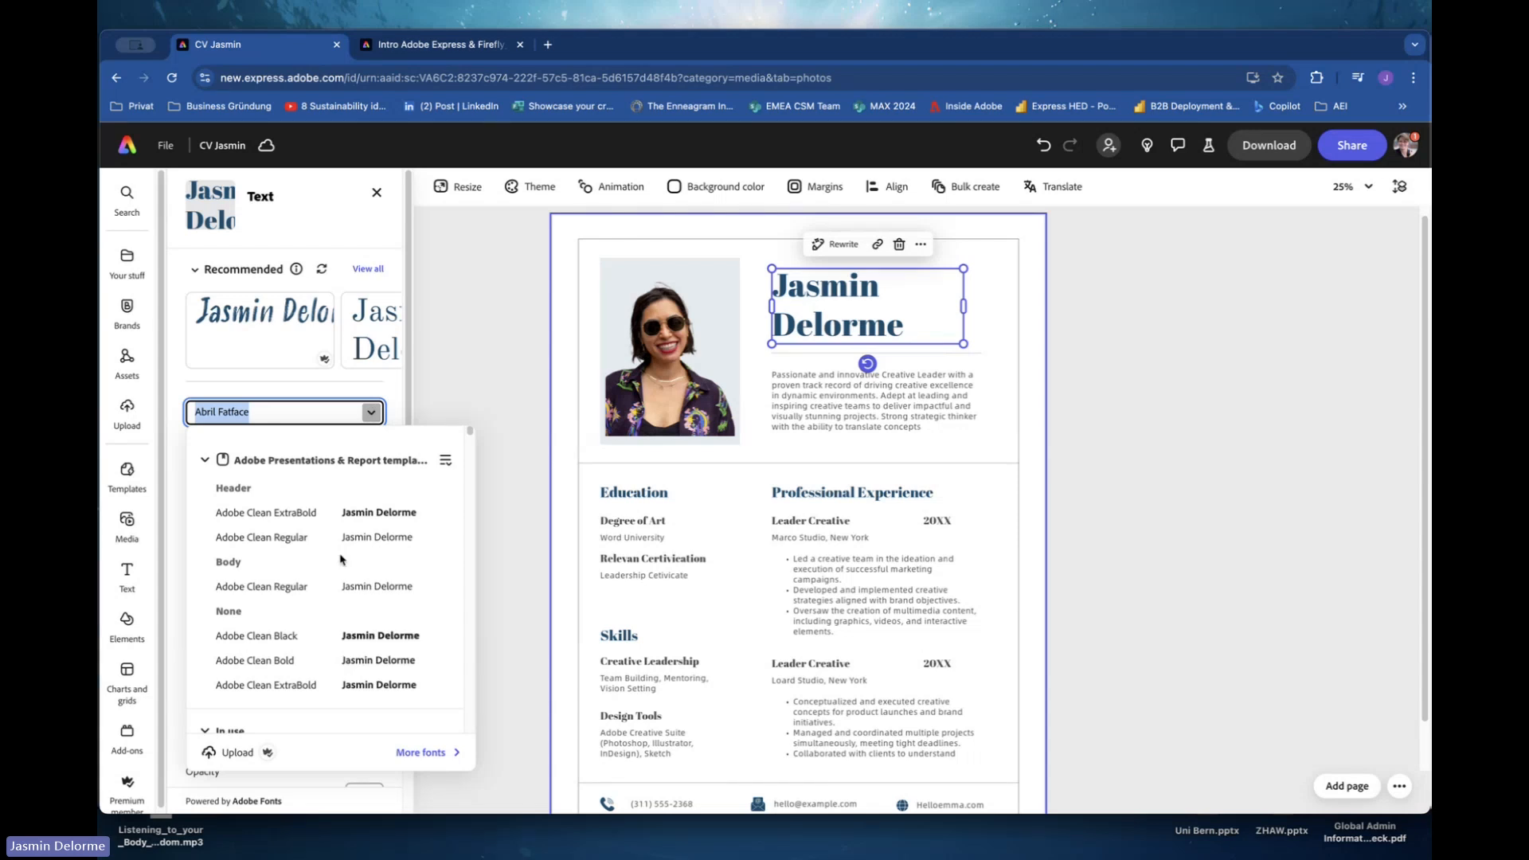
{"action": "scroll", "coordinate": [341, 560], "scroll_direction": "down", "scroll_amount": 1}
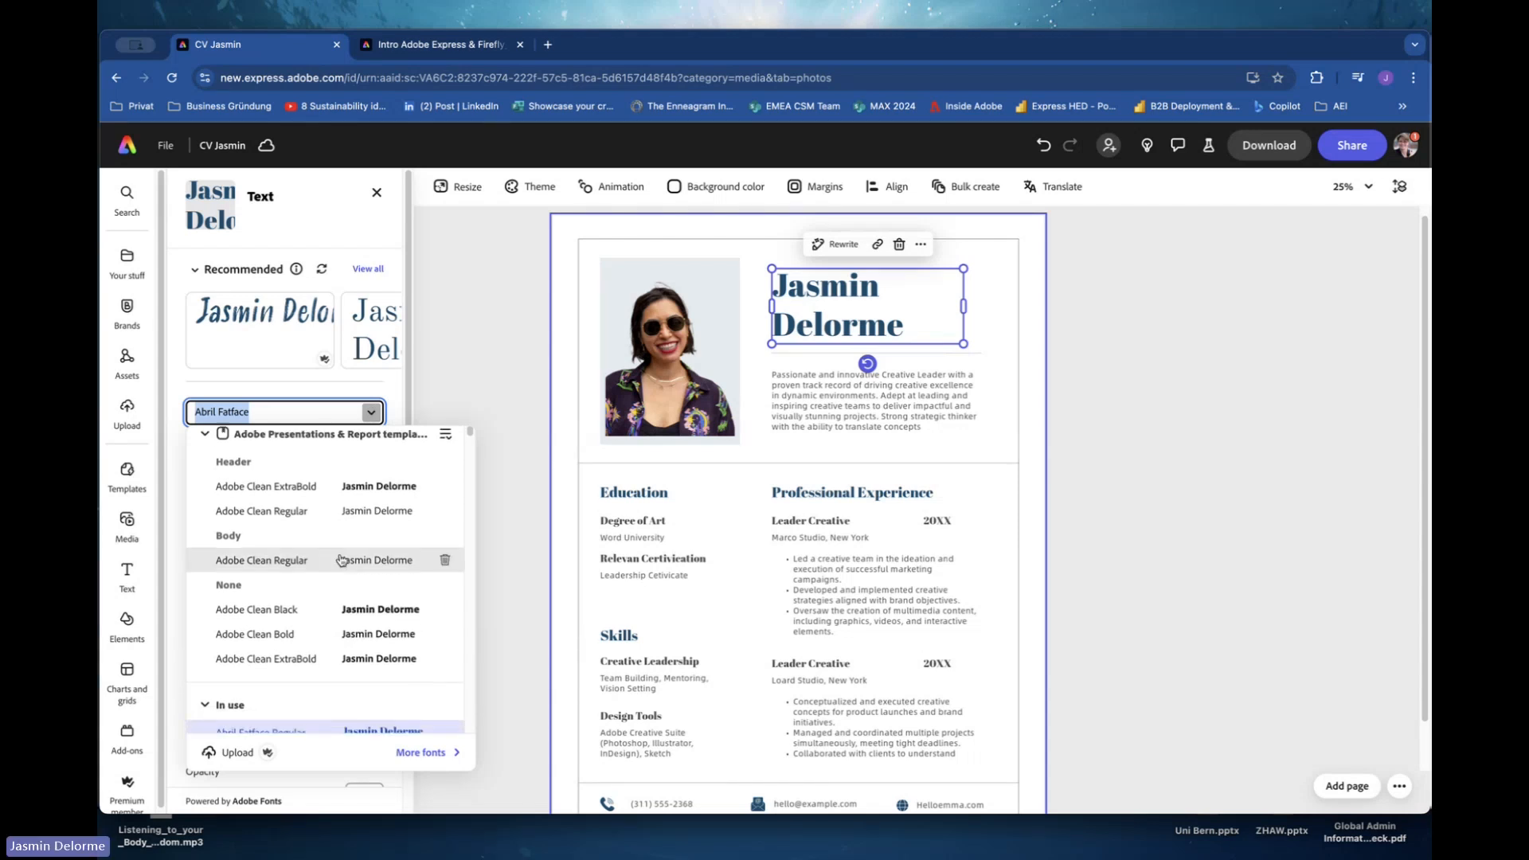
{"action": "left_click", "coordinate": [327, 560]}
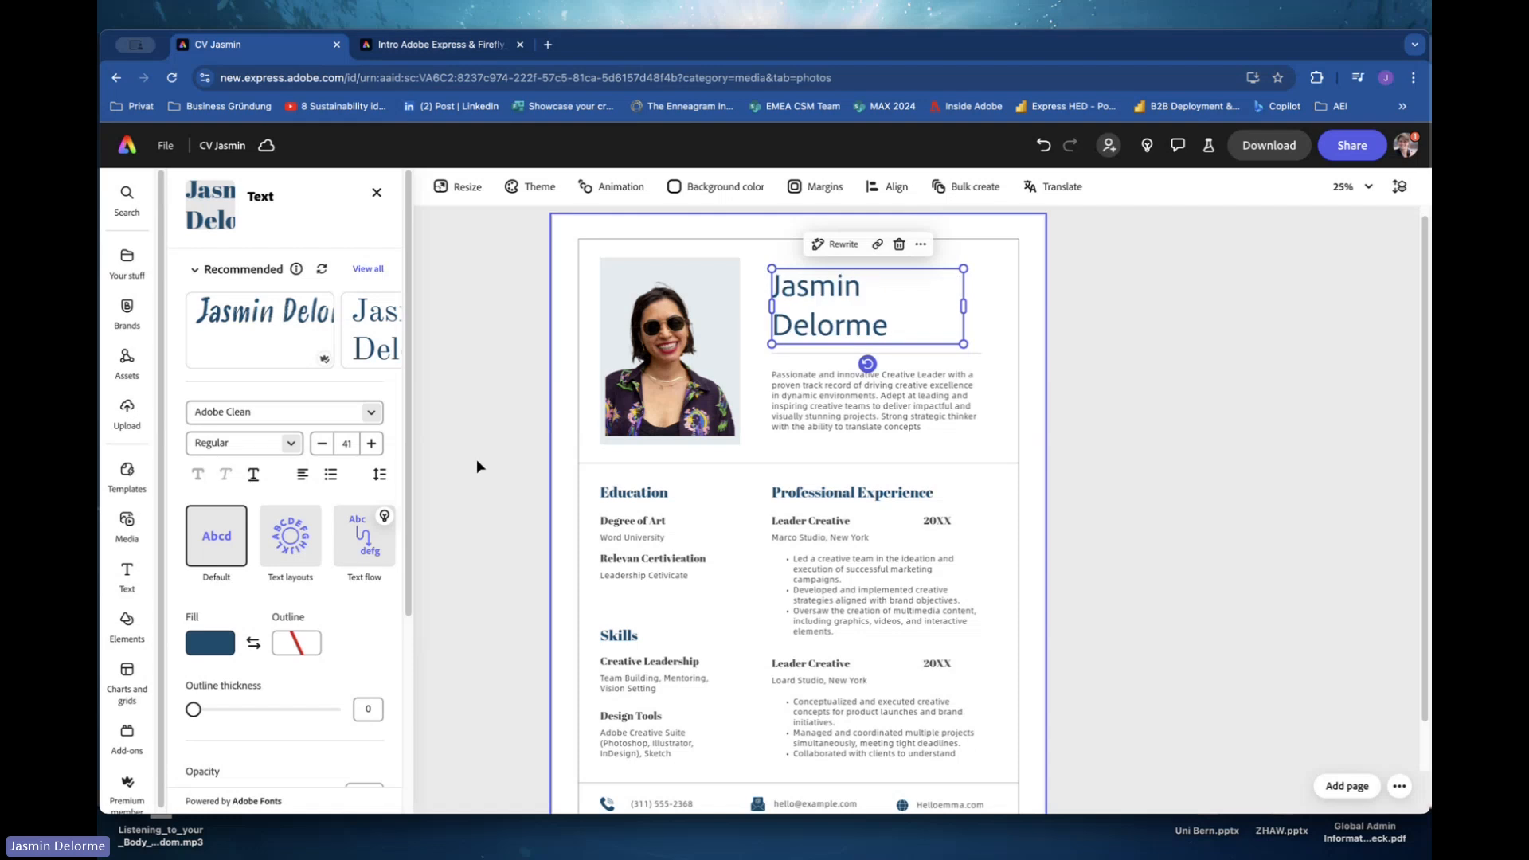
{"action": "left_click", "coordinate": [291, 444]}
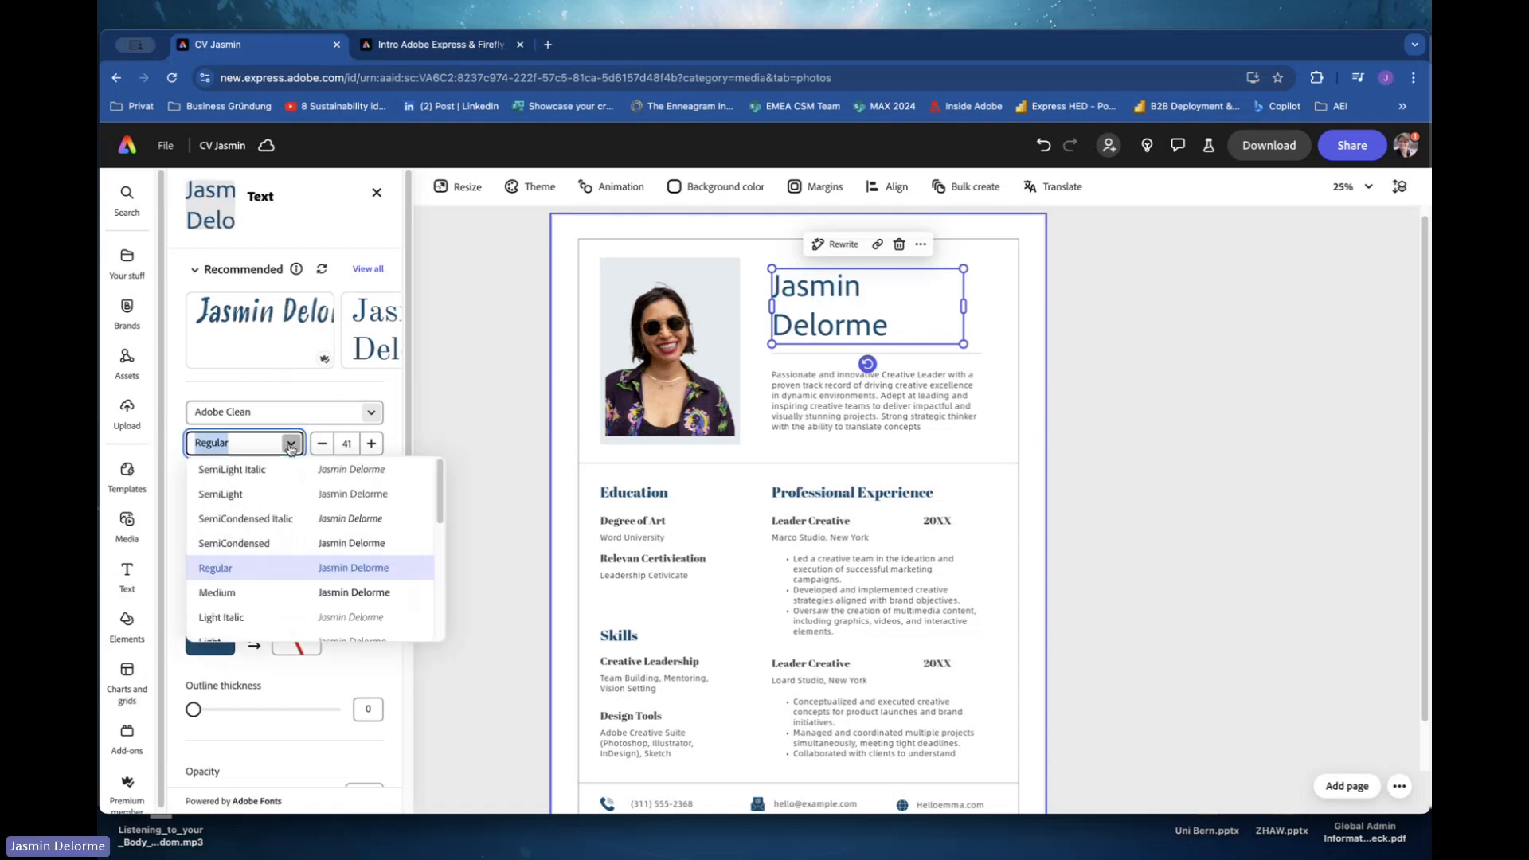
{"action": "scroll", "coordinate": [264, 603], "scroll_direction": "down", "scroll_amount": 3}
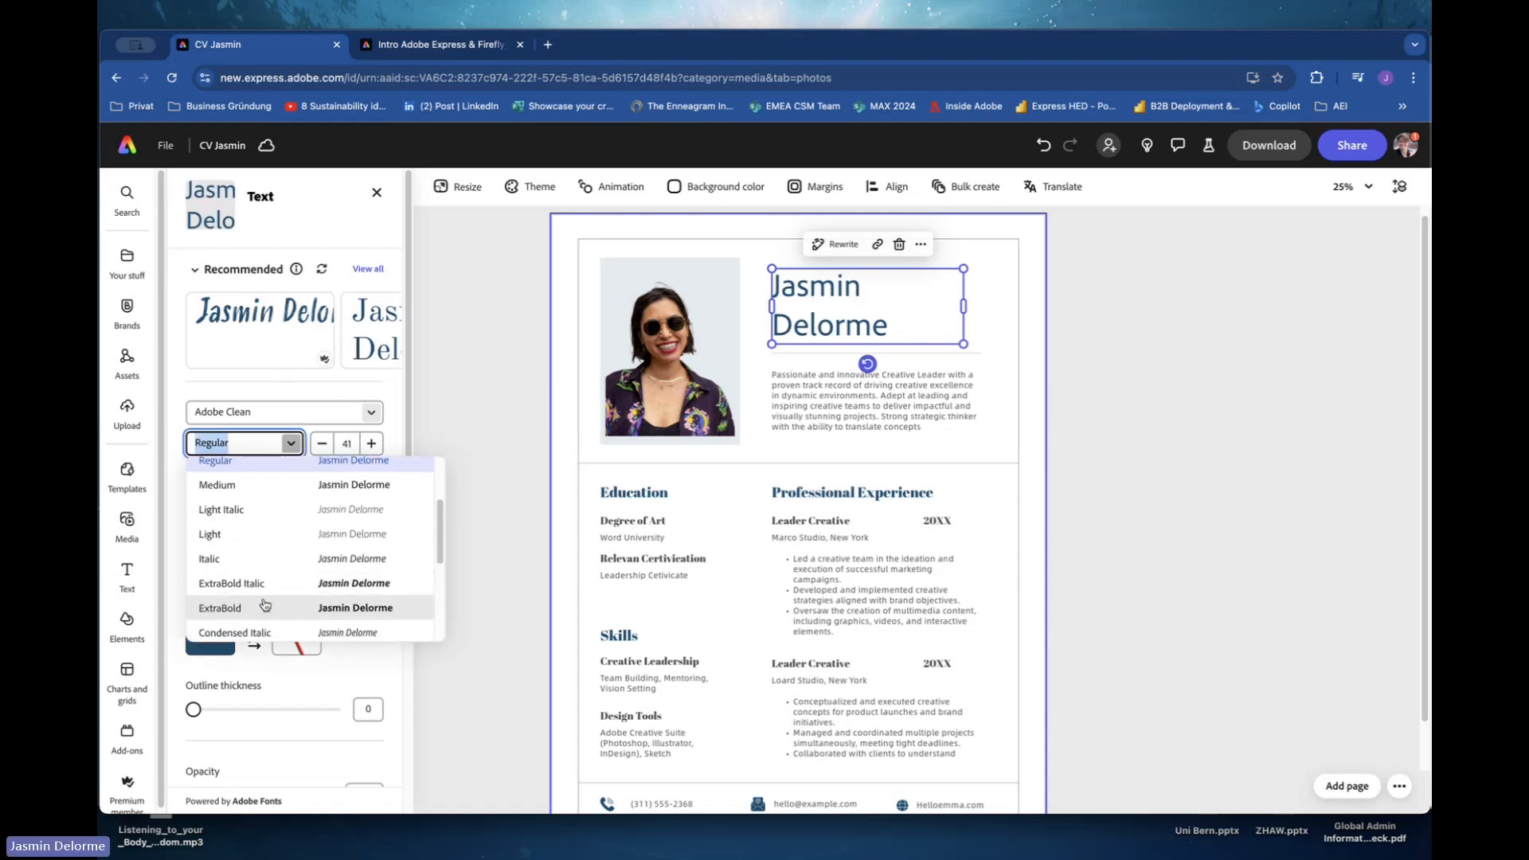
{"action": "left_click", "coordinate": [264, 605]}
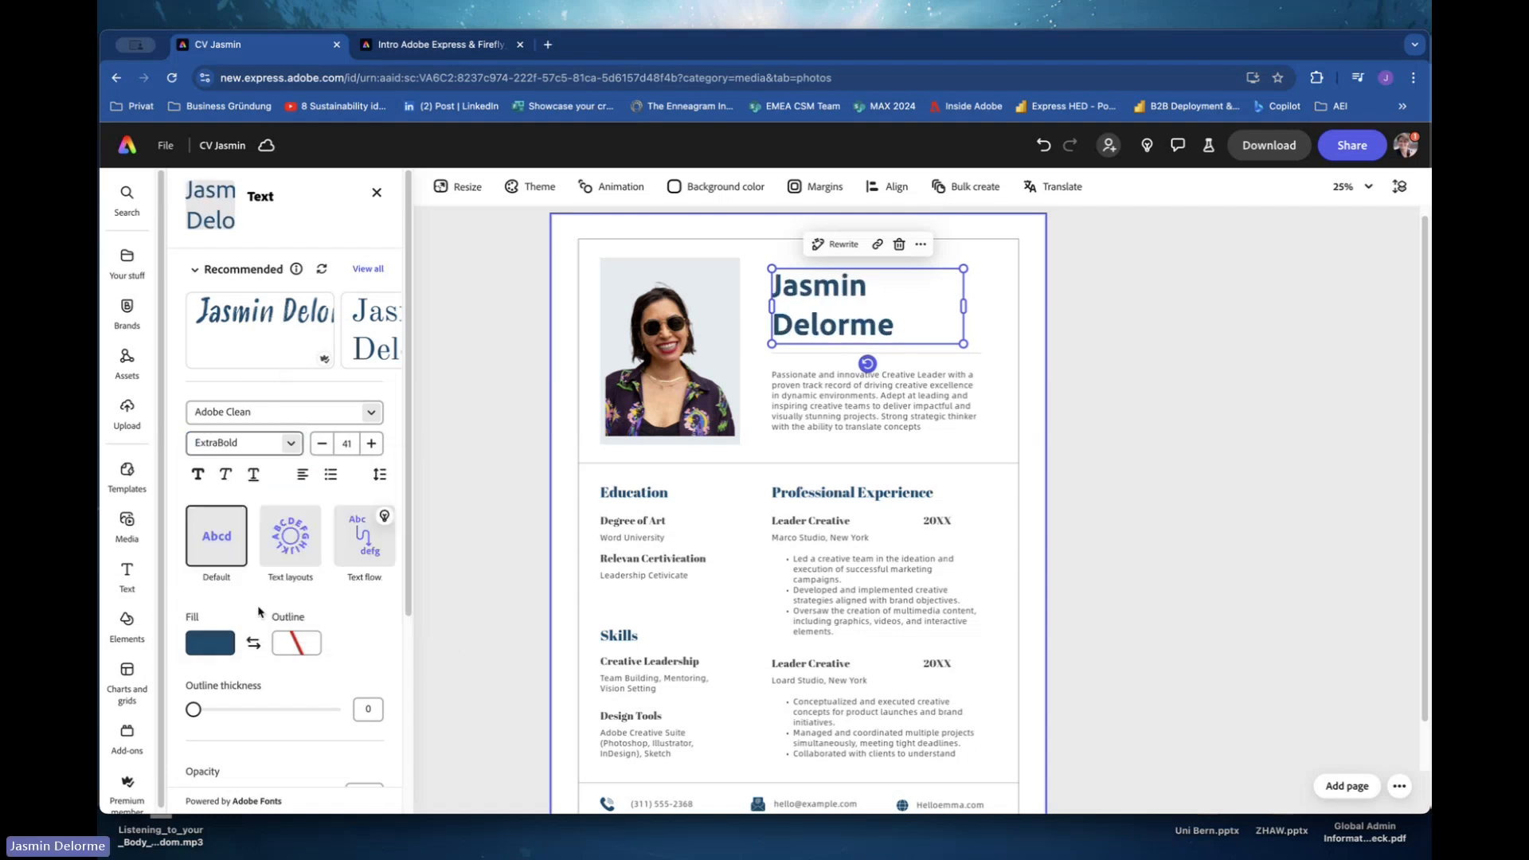
Try a bold script recommended text style on the name heading, then undo it.
{"action": "left_click", "coordinate": [477, 527]}
{"action": "left_click", "coordinate": [832, 307]}
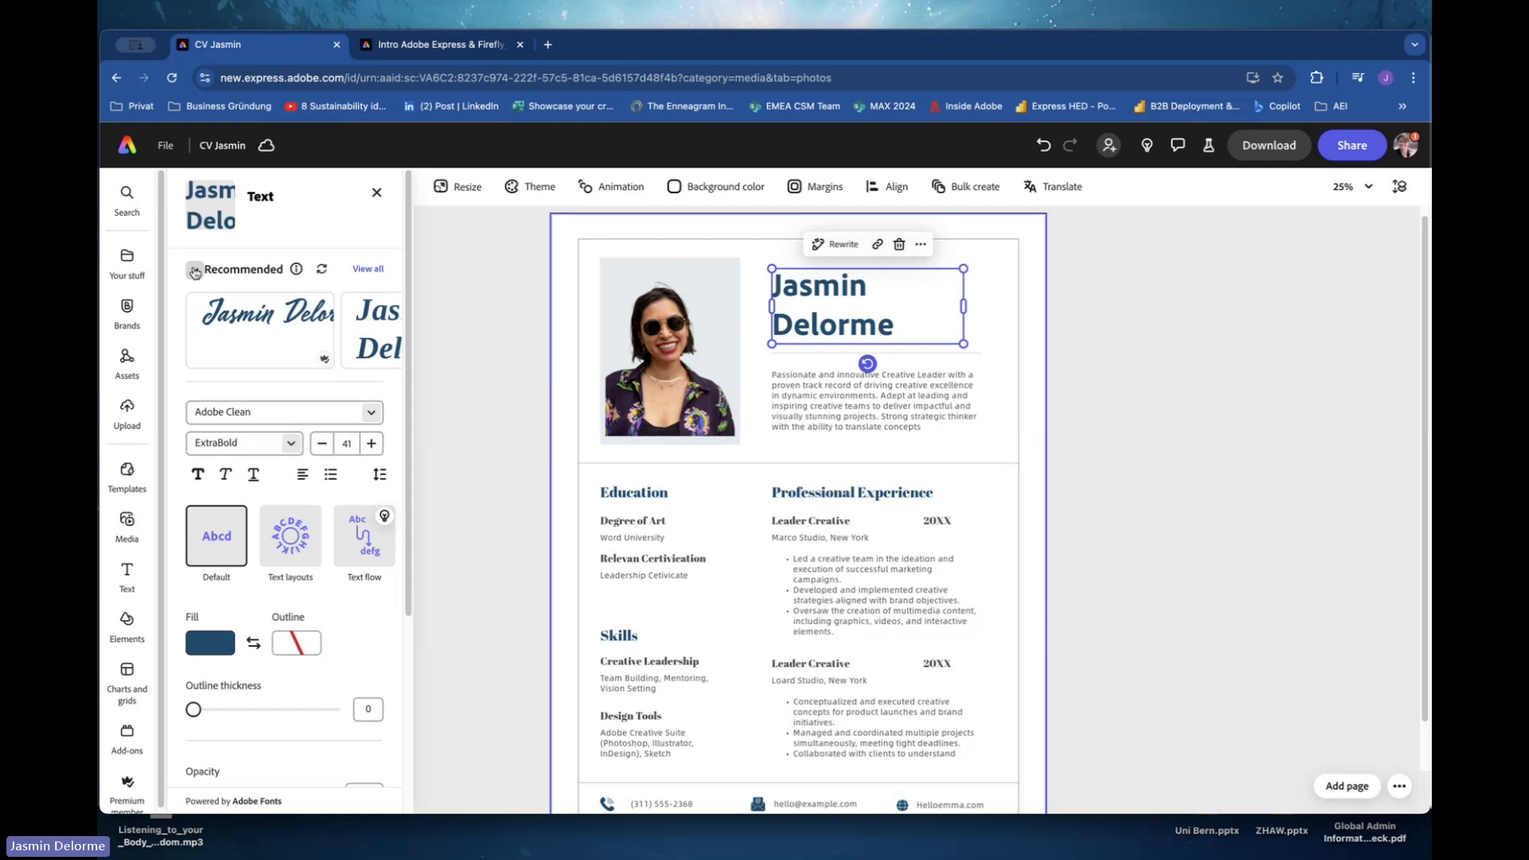
{"action": "left_click", "coordinate": [195, 273]}
{"action": "left_click", "coordinate": [197, 274]}
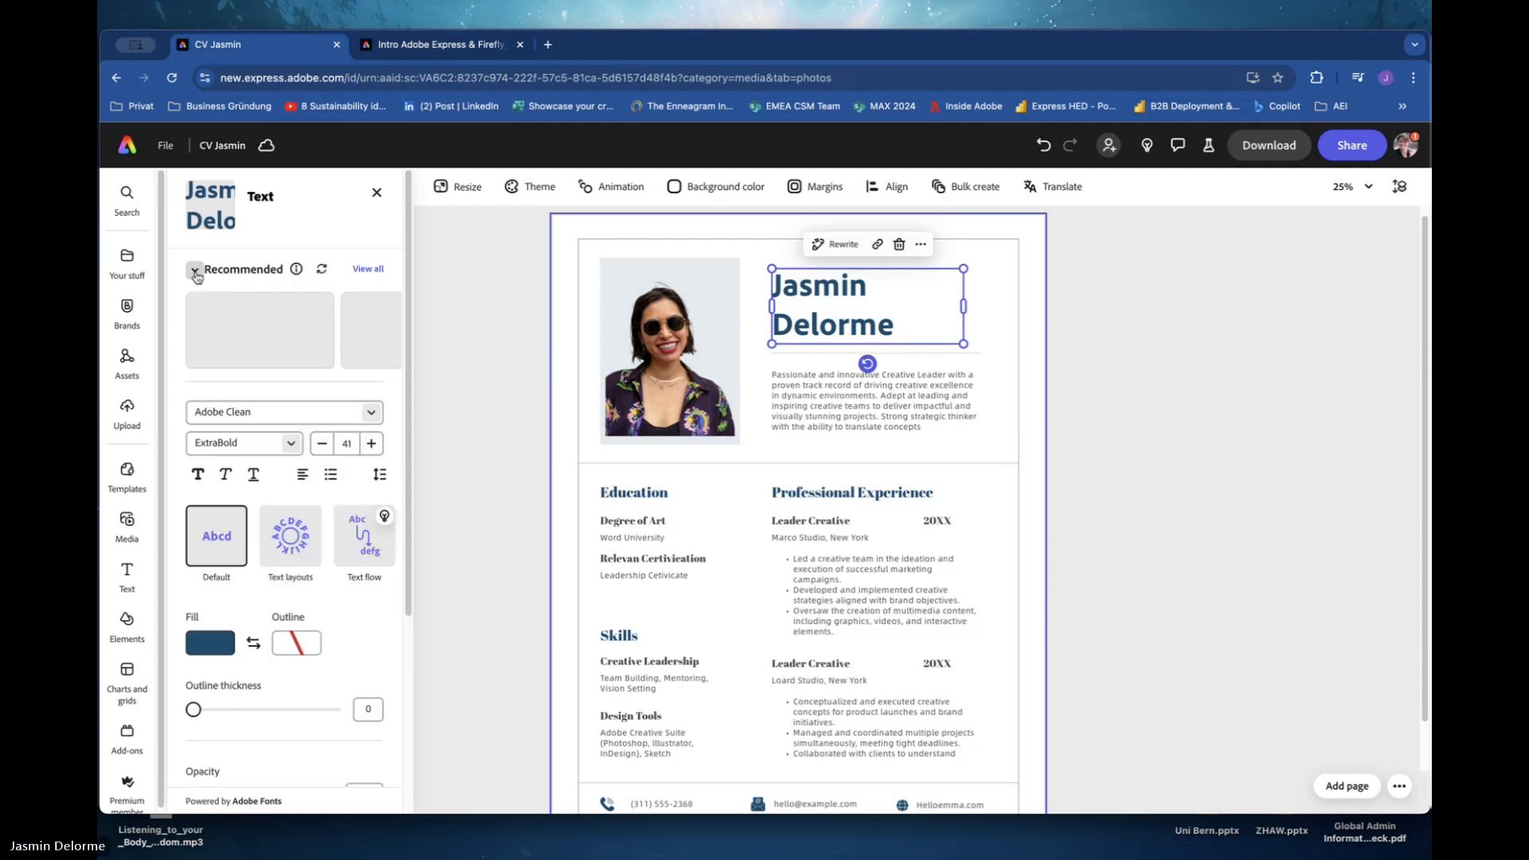
{"action": "left_click", "coordinate": [367, 268]}
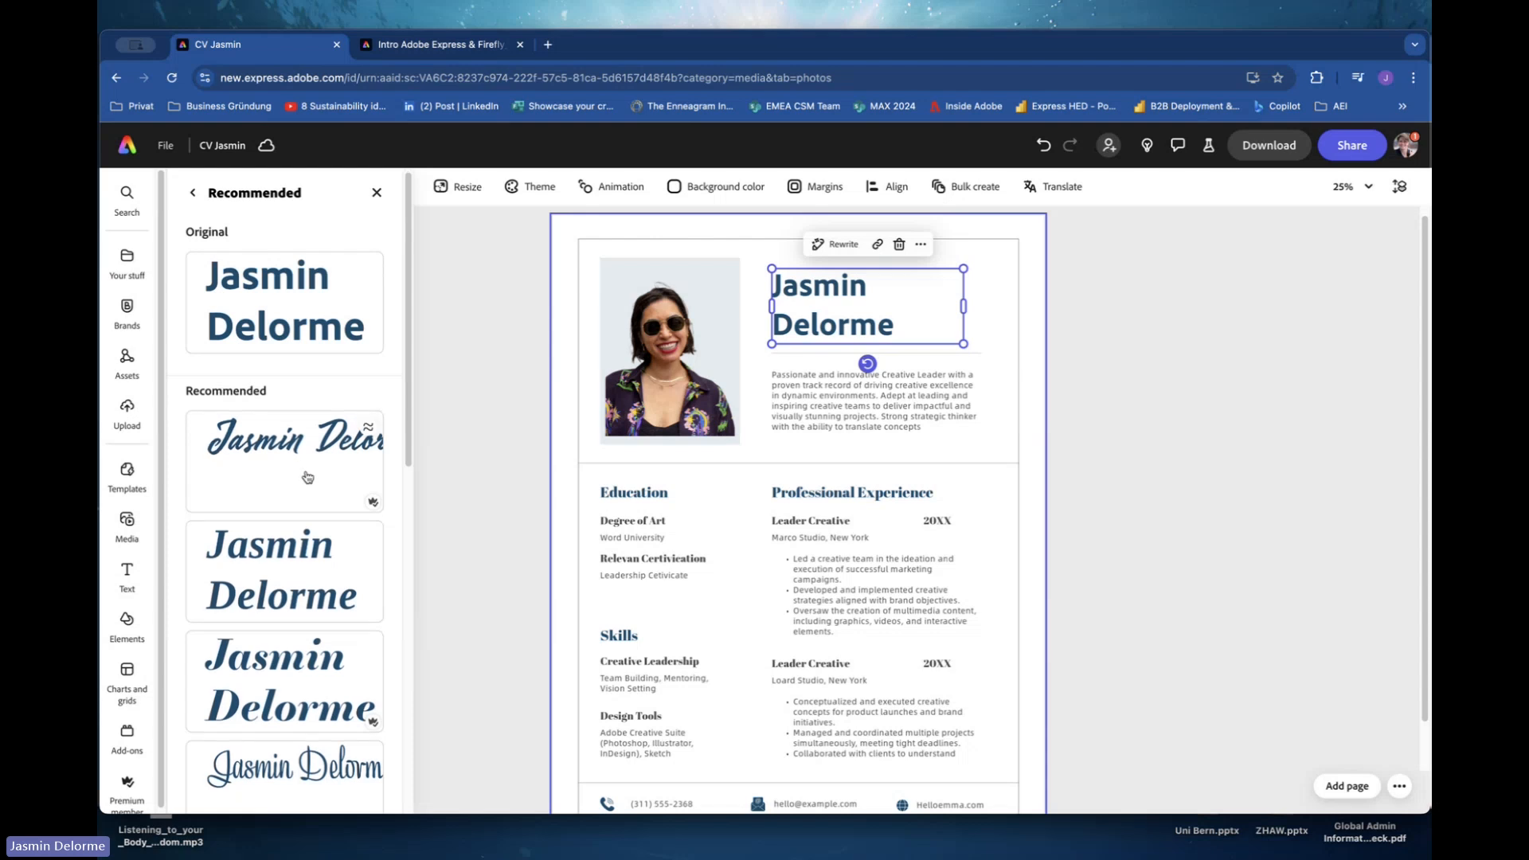
{"action": "scroll", "coordinate": [307, 476], "scroll_direction": "down", "scroll_amount": 5}
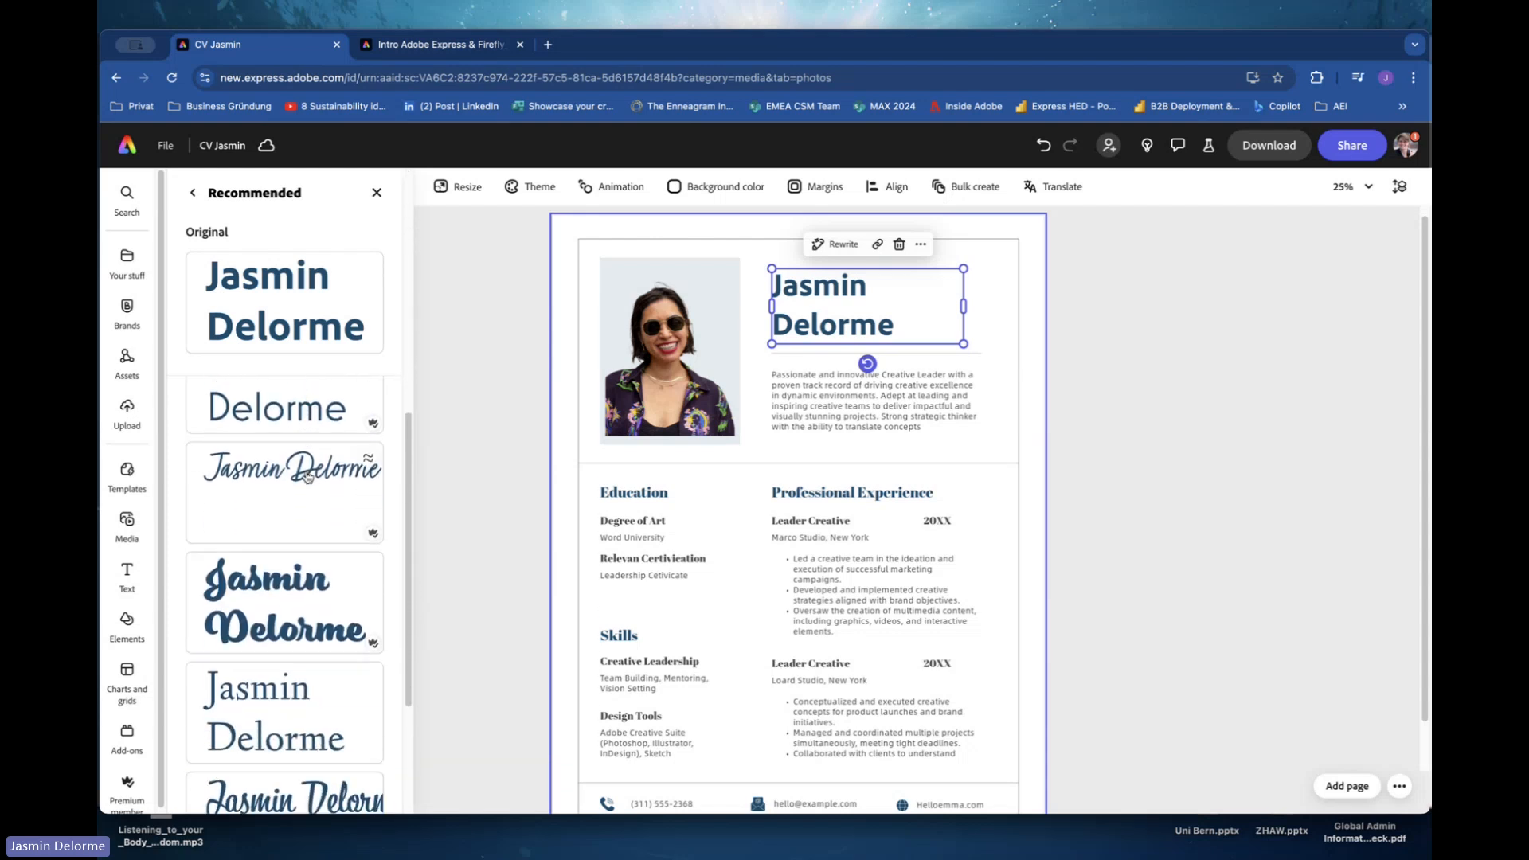
{"action": "scroll", "coordinate": [308, 476], "scroll_direction": "down", "scroll_amount": 1}
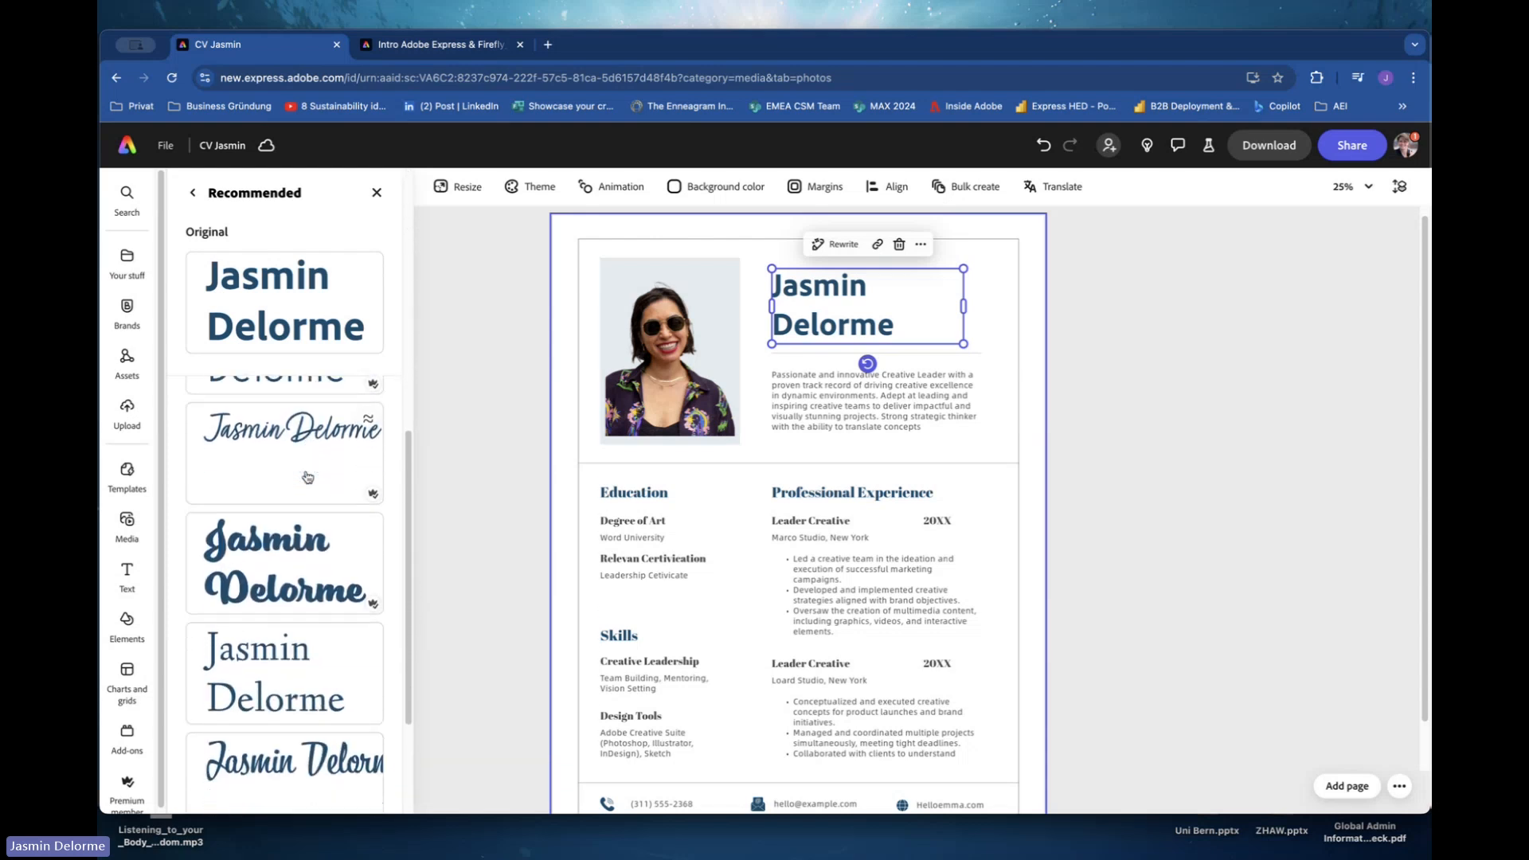
{"action": "left_click", "coordinate": [272, 555]}
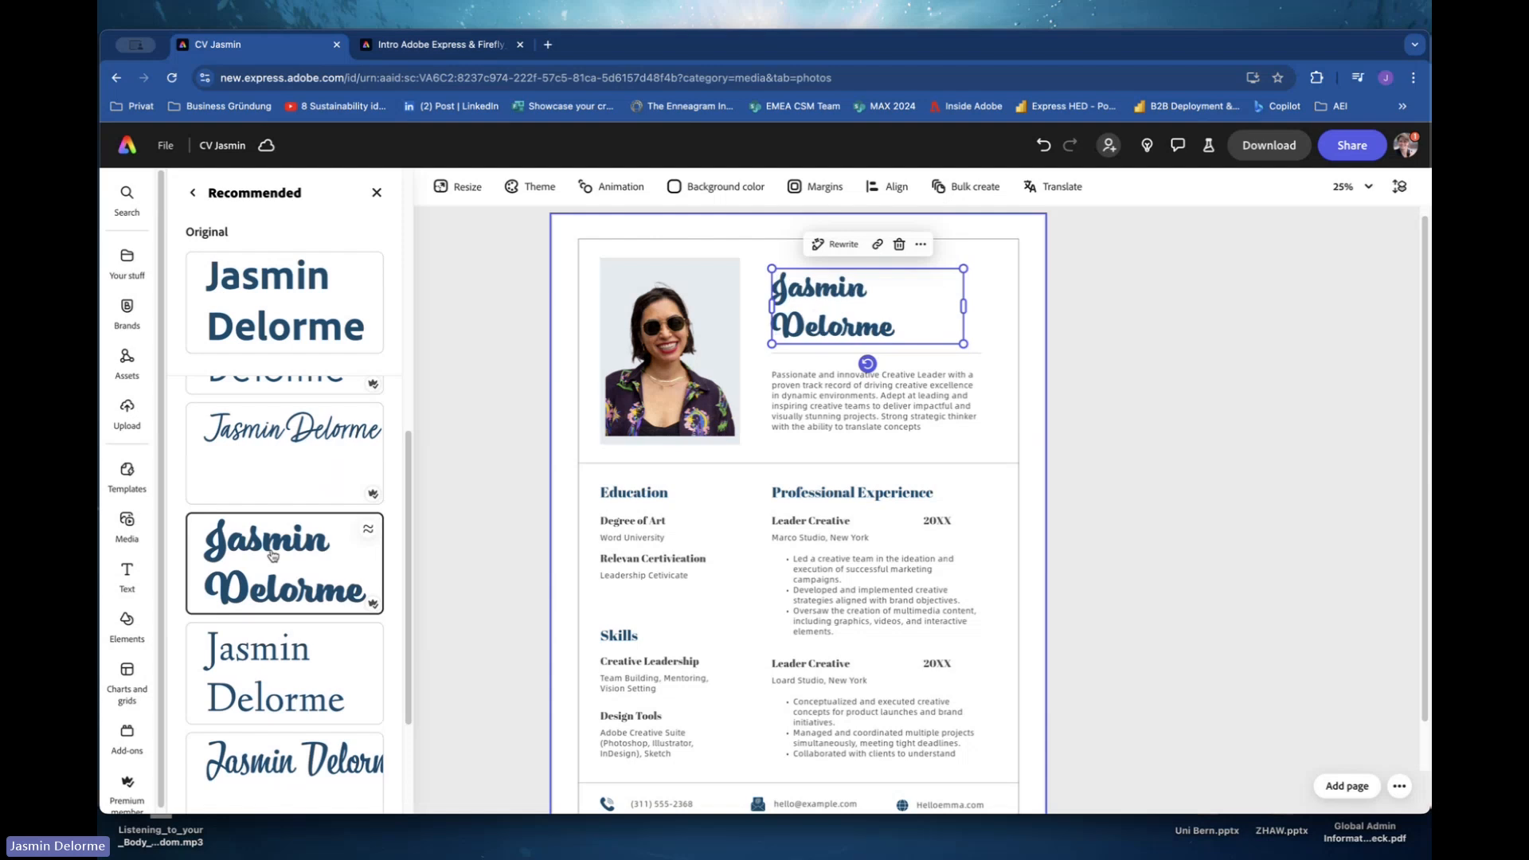
{"action": "left_click", "coordinate": [503, 361]}
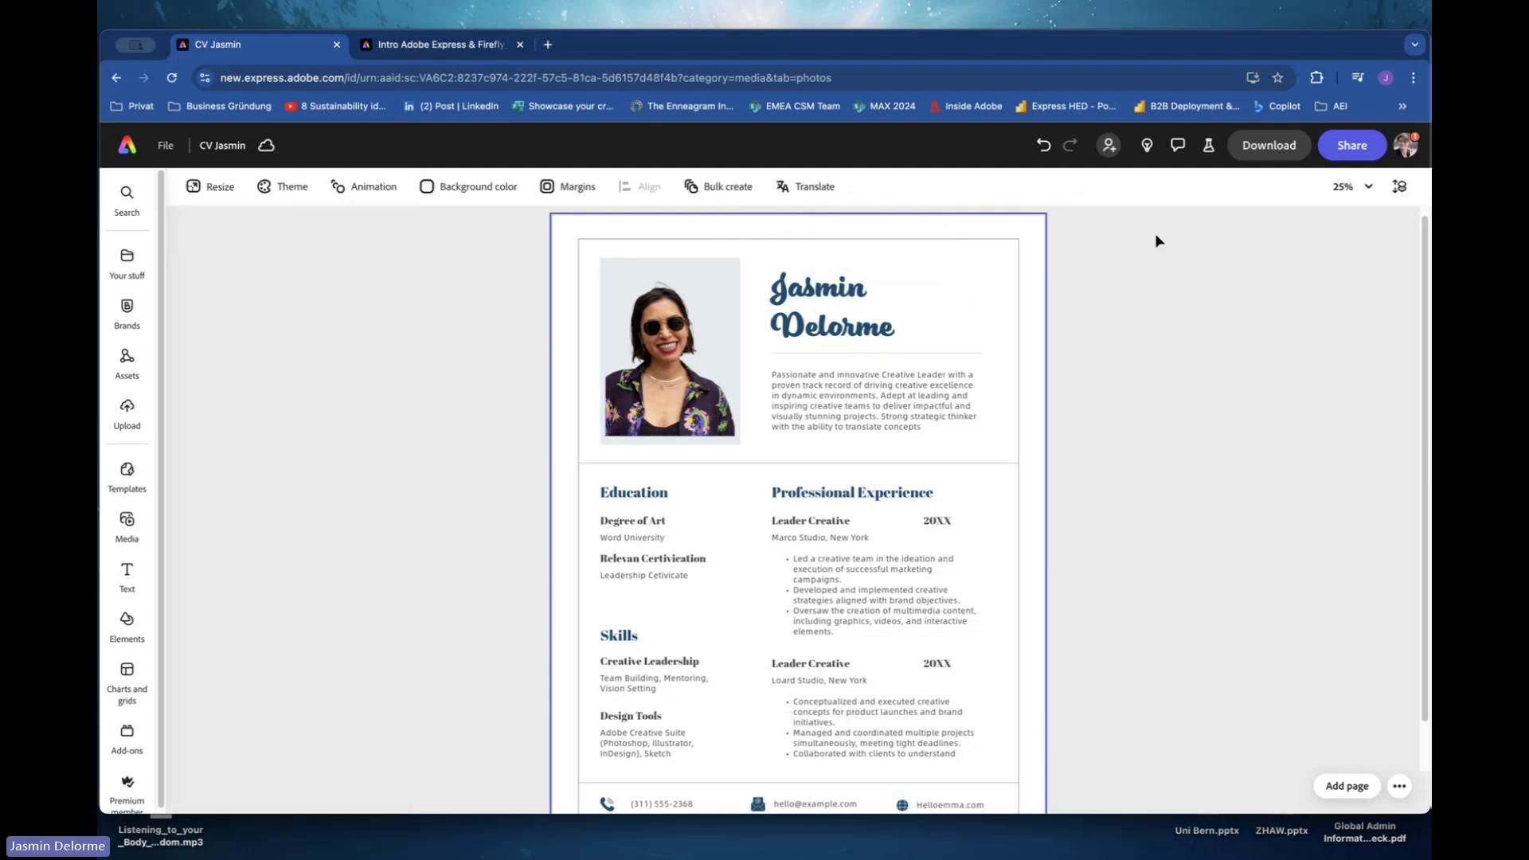
{"action": "left_click", "coordinate": [1048, 145]}
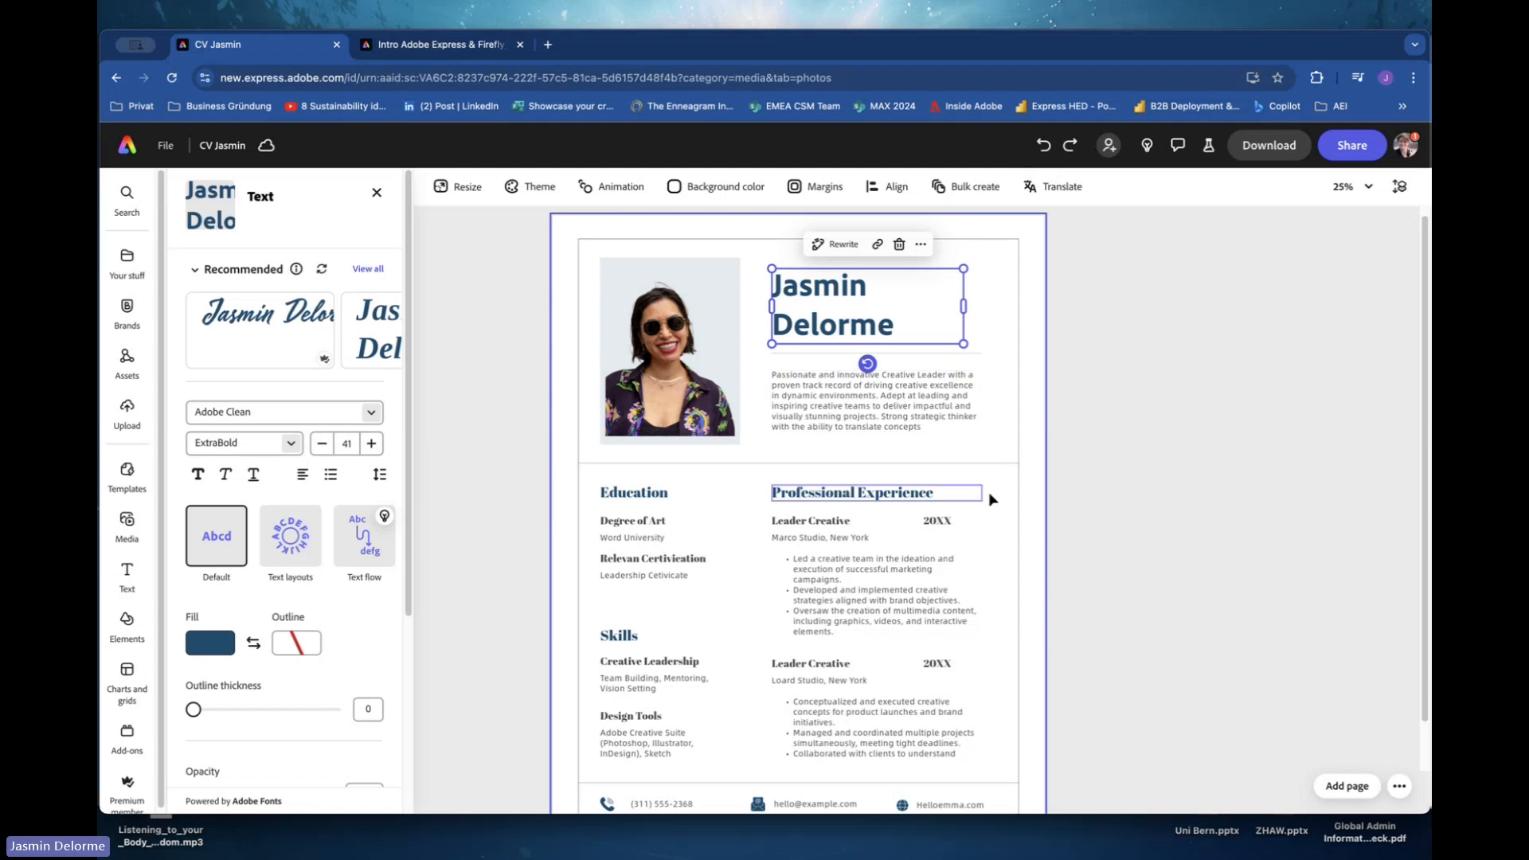
{"action": "left_click", "coordinate": [1145, 497]}
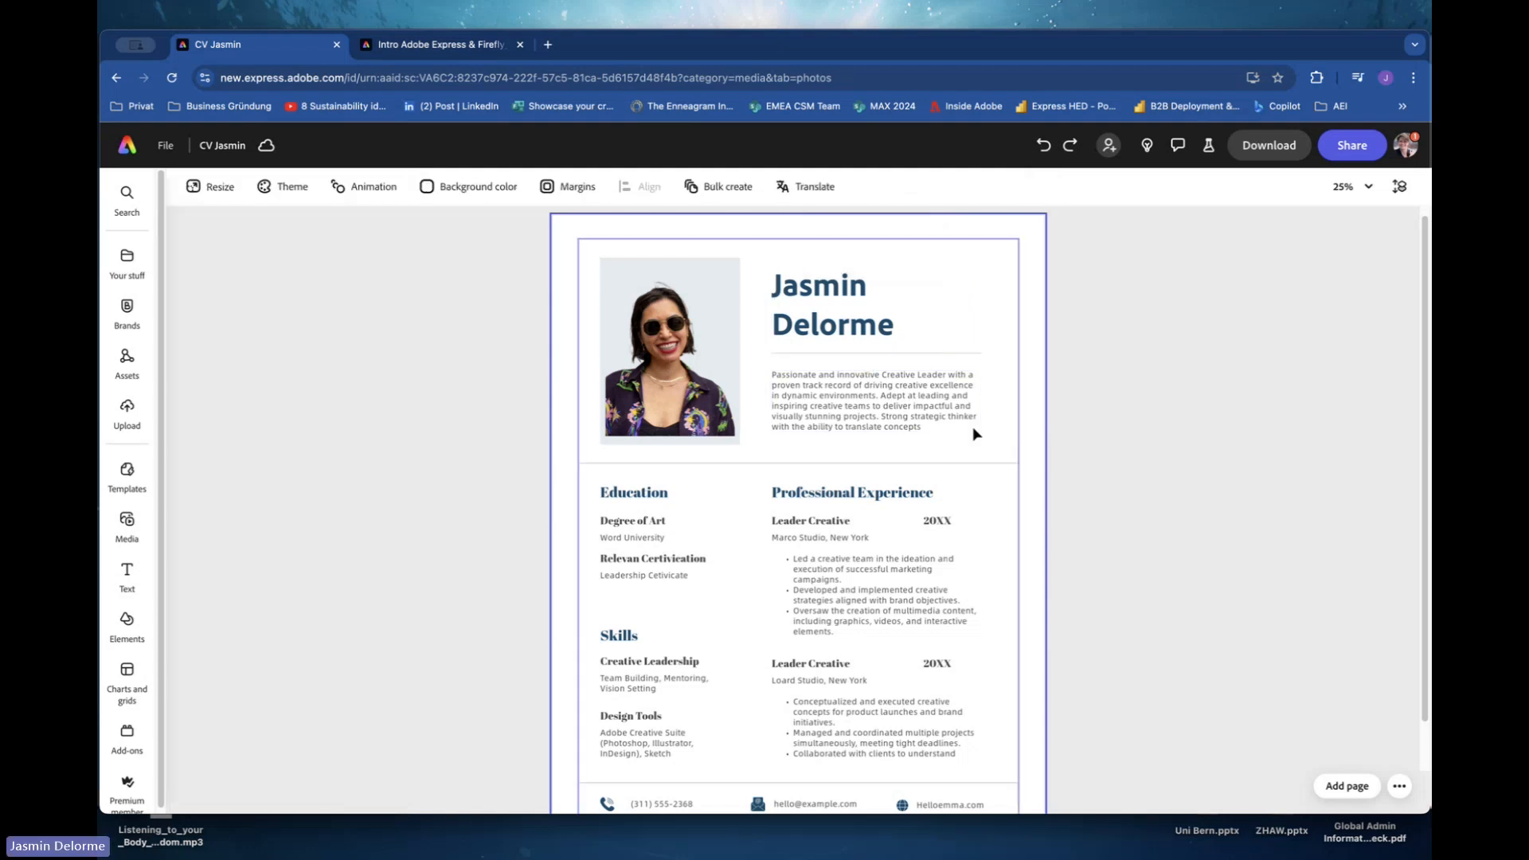
{"action": "left_click", "coordinate": [886, 409]}
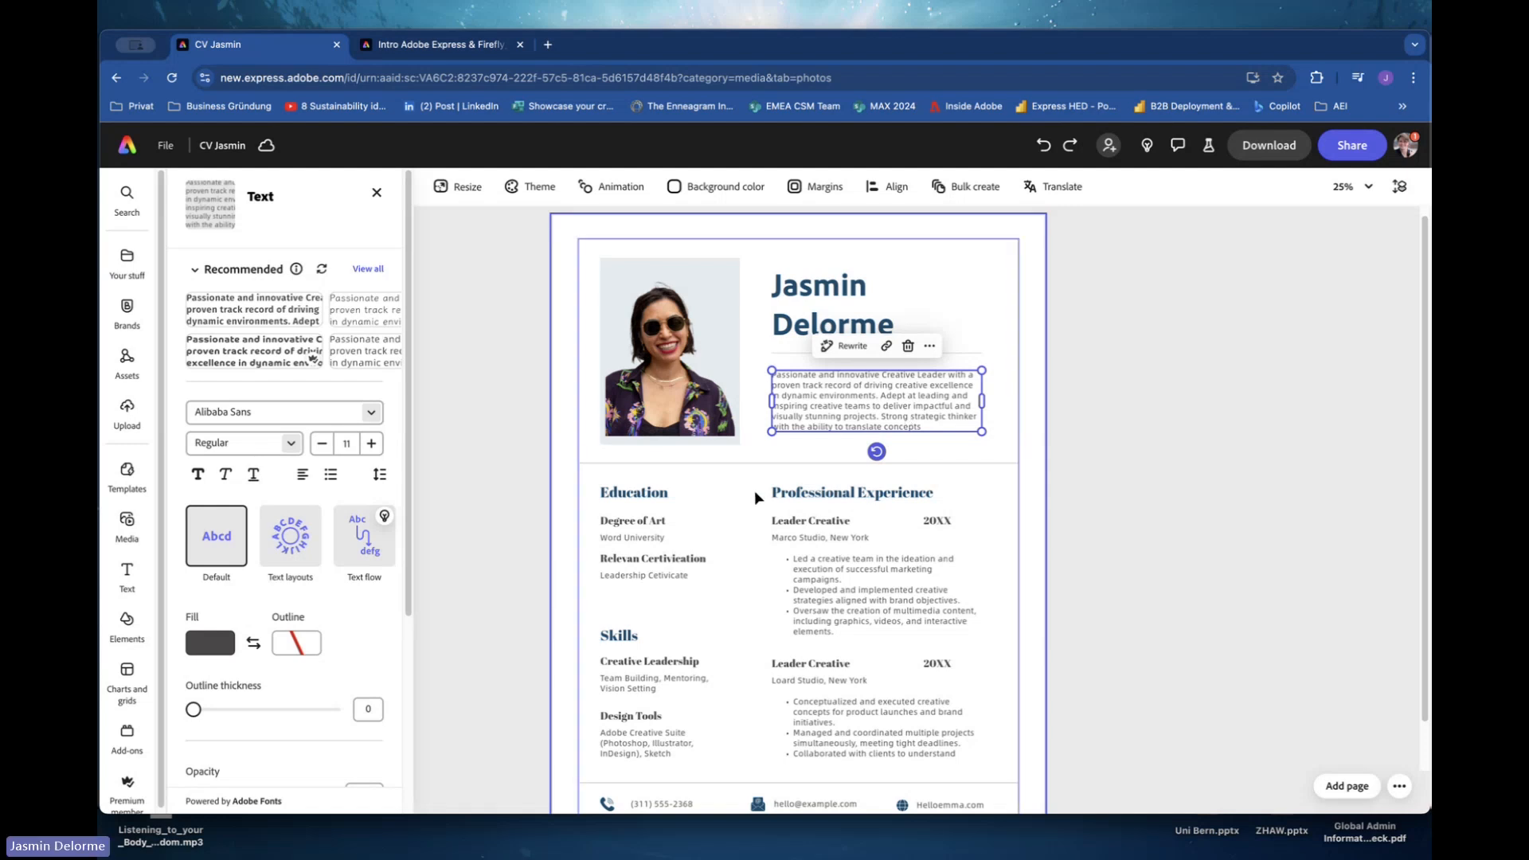
{"action": "left_click", "coordinate": [764, 448]}
{"action": "scroll", "coordinate": [764, 449], "scroll_direction": "down", "scroll_amount": 2}
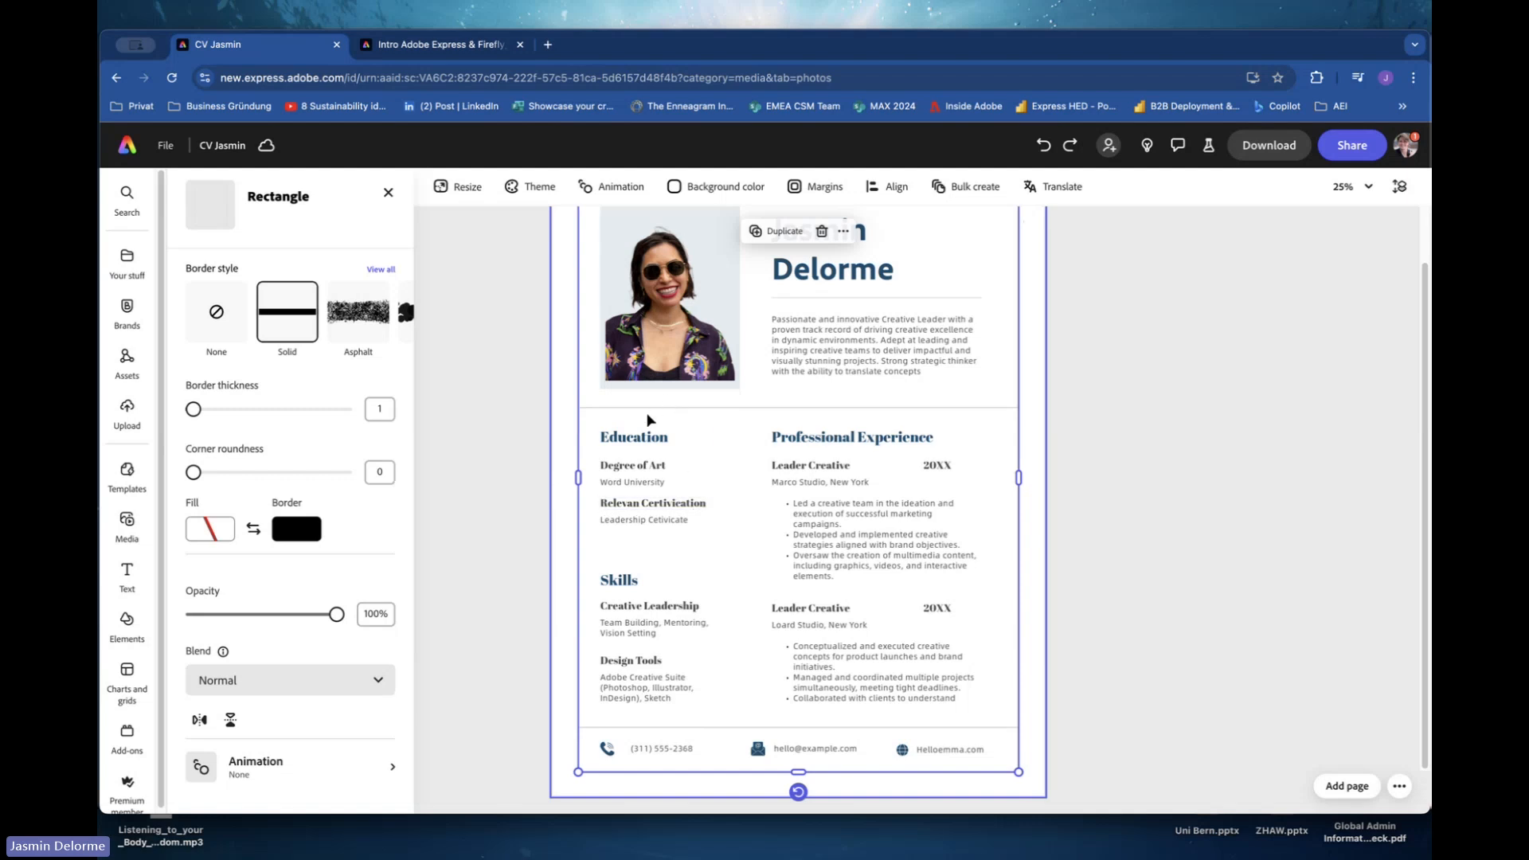
Set the Education heading's font to Adobe Clean in the ExtraBold weight.
{"action": "left_click", "coordinate": [650, 438]}
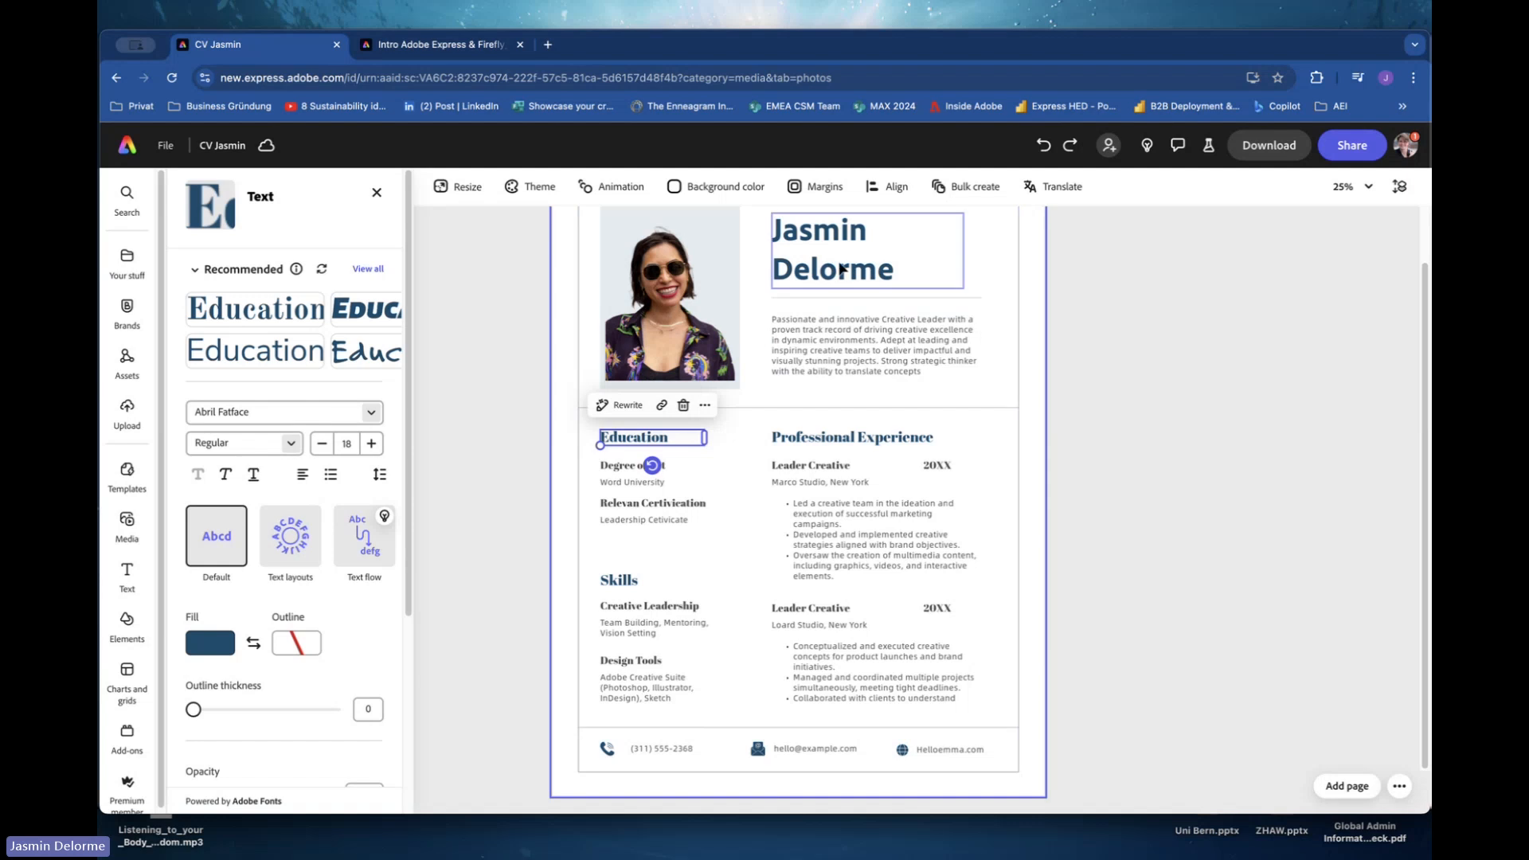
{"action": "left_click", "coordinate": [841, 269]}
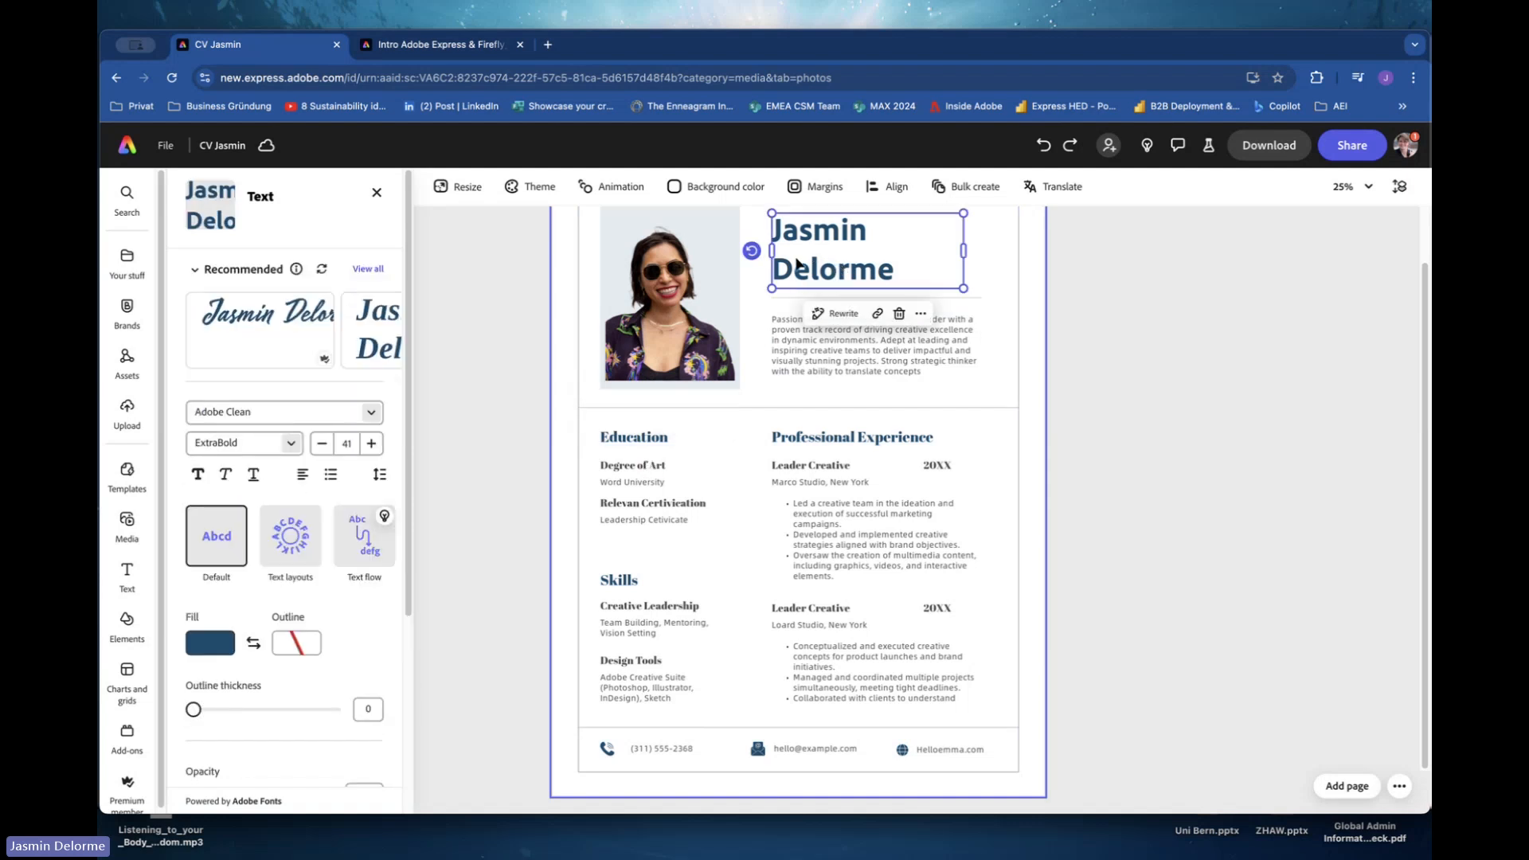
{"action": "left_click", "coordinate": [645, 437]}
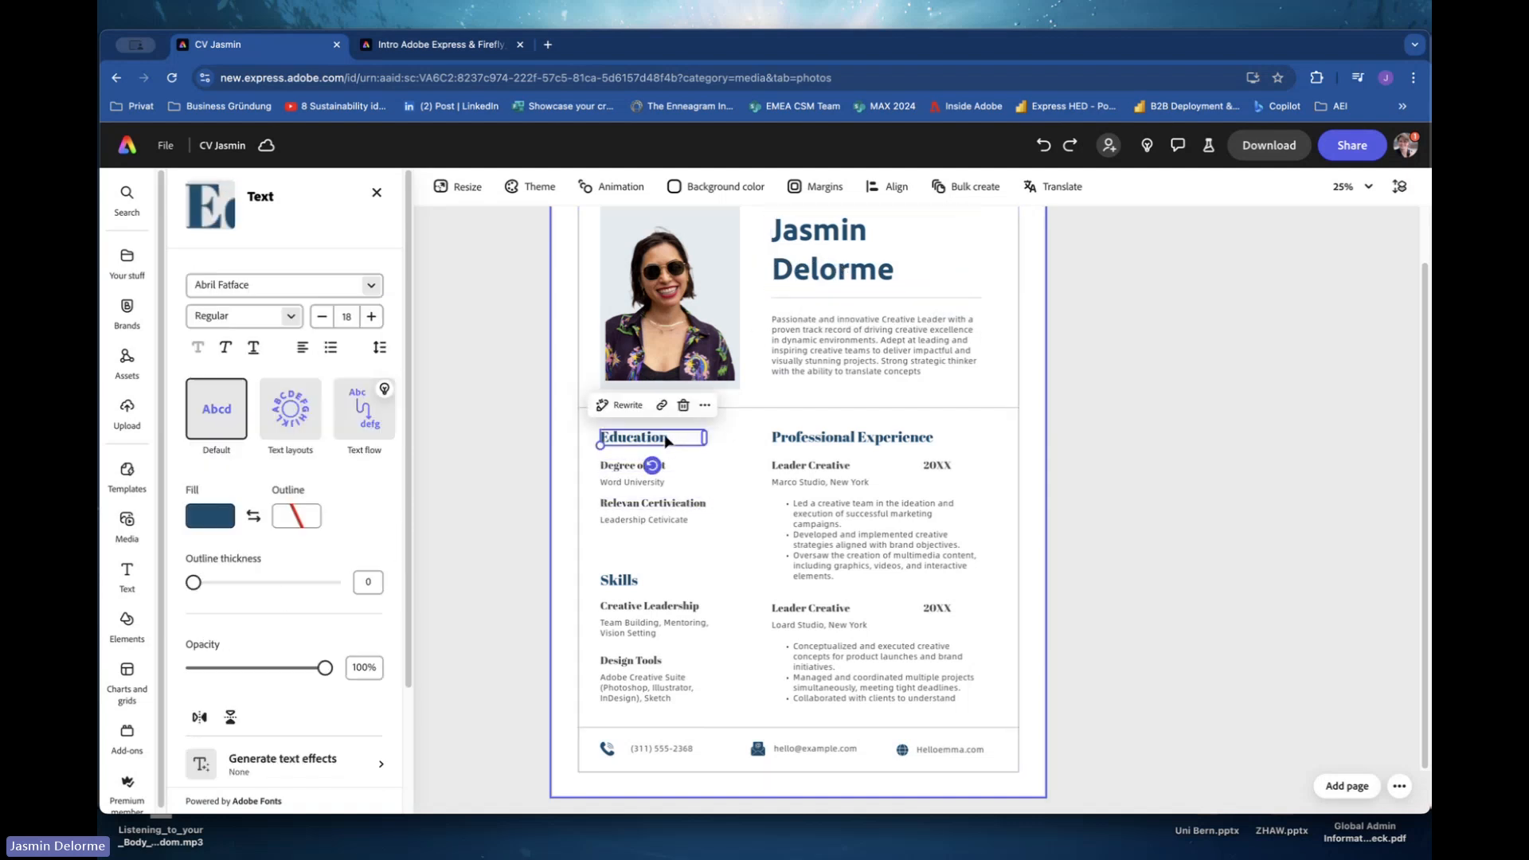
{"action": "left_click", "coordinate": [334, 412]}
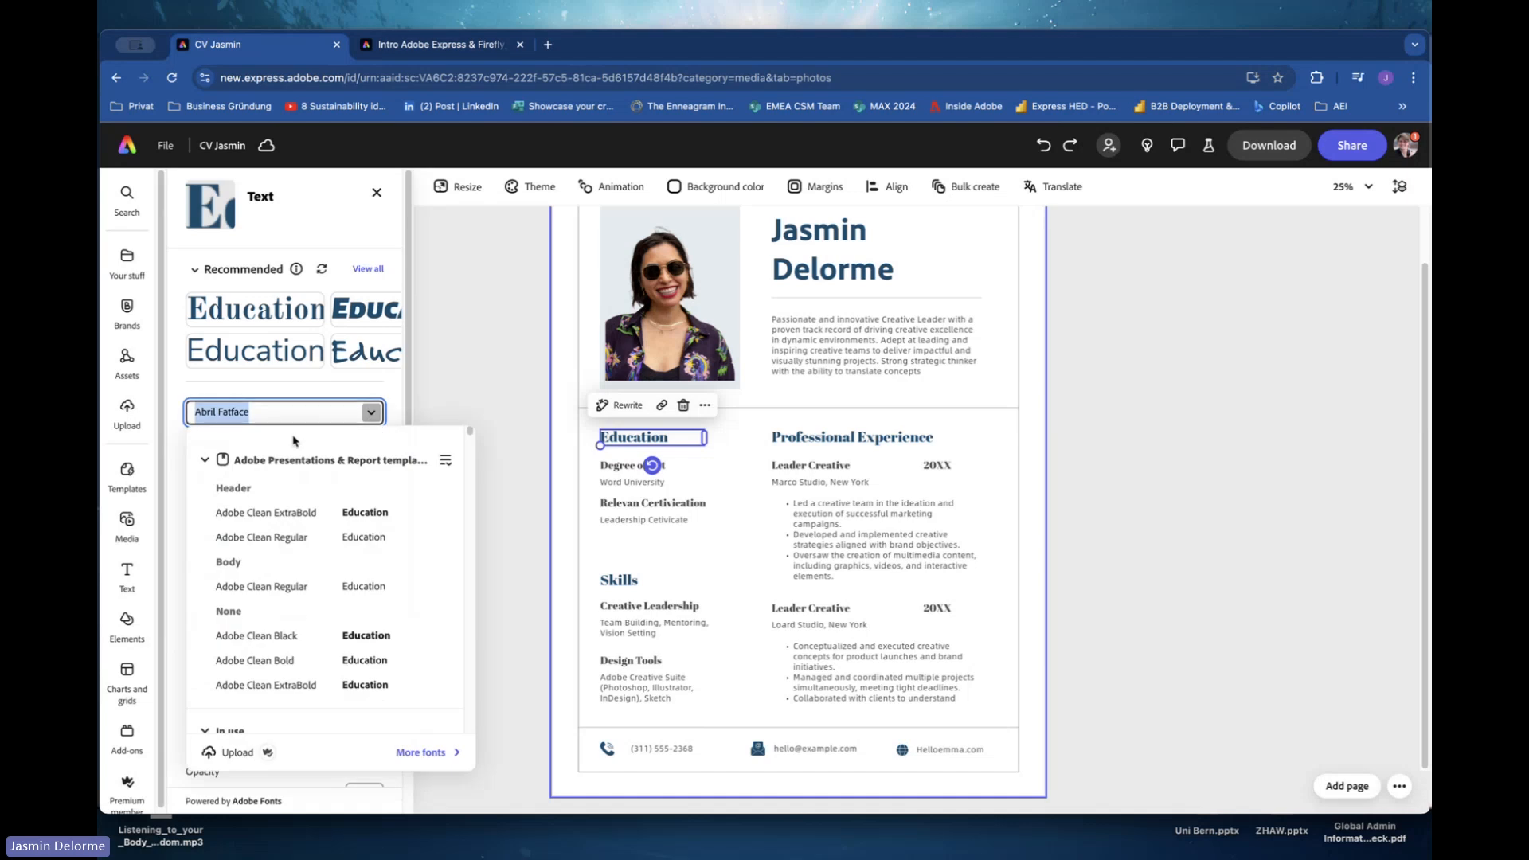
{"action": "type", "text": "Adobe"}
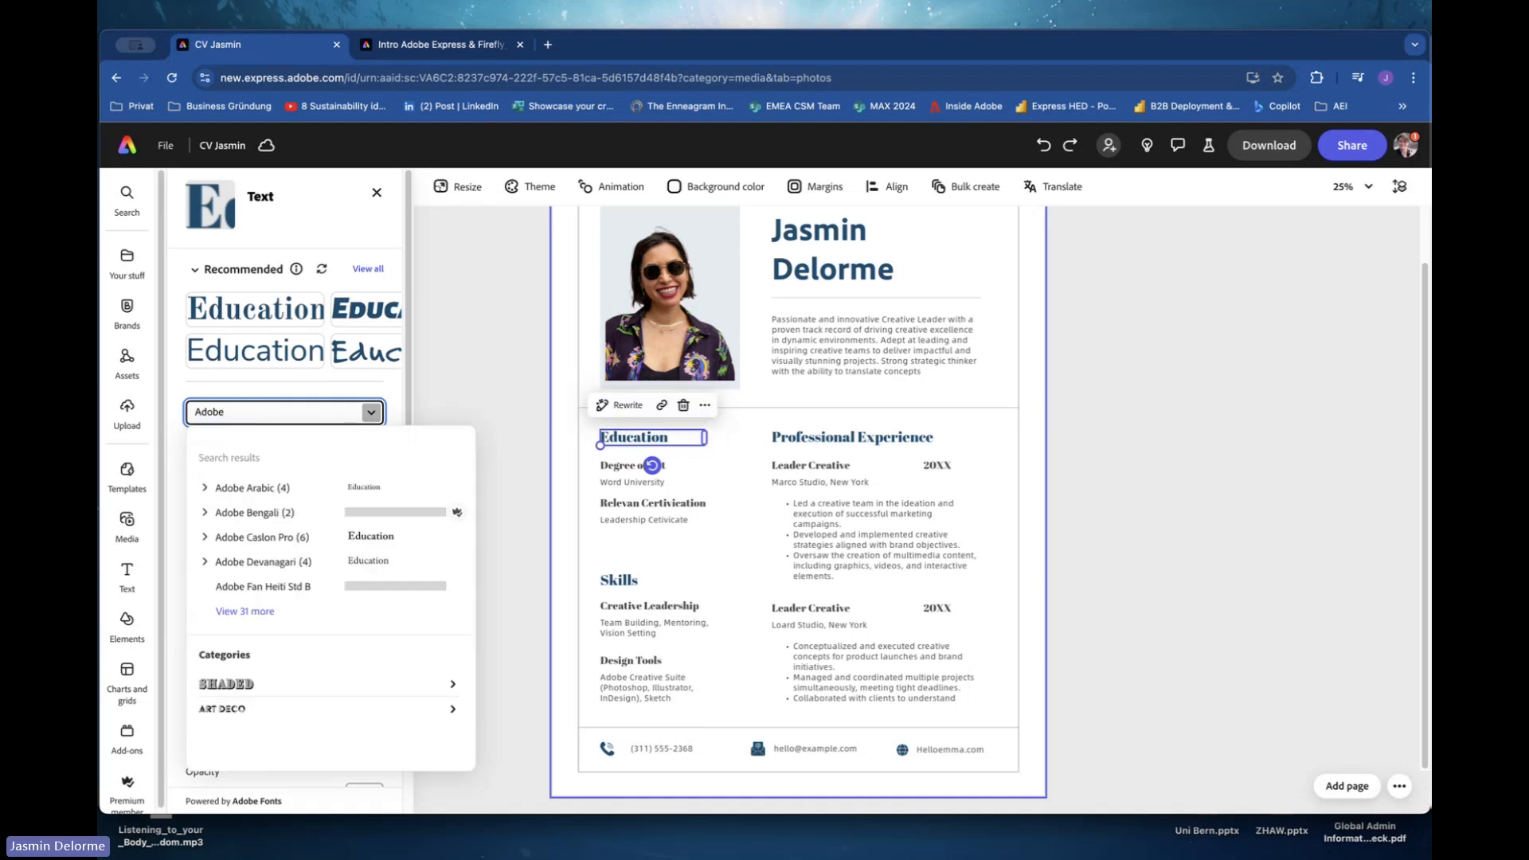
{"action": "type", "text": " Cle"}
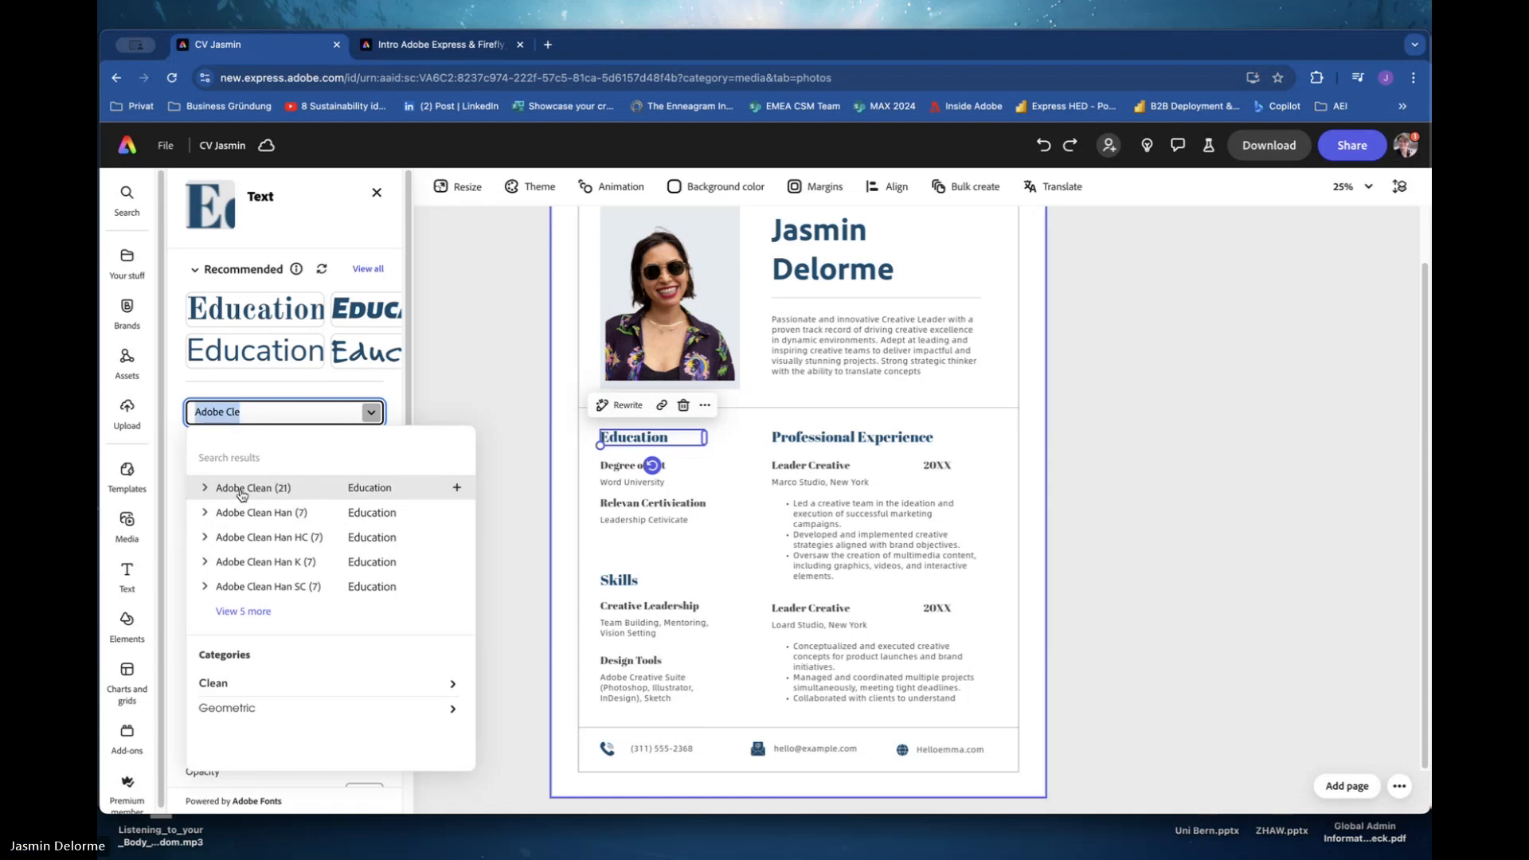
{"action": "left_click", "coordinate": [243, 487]}
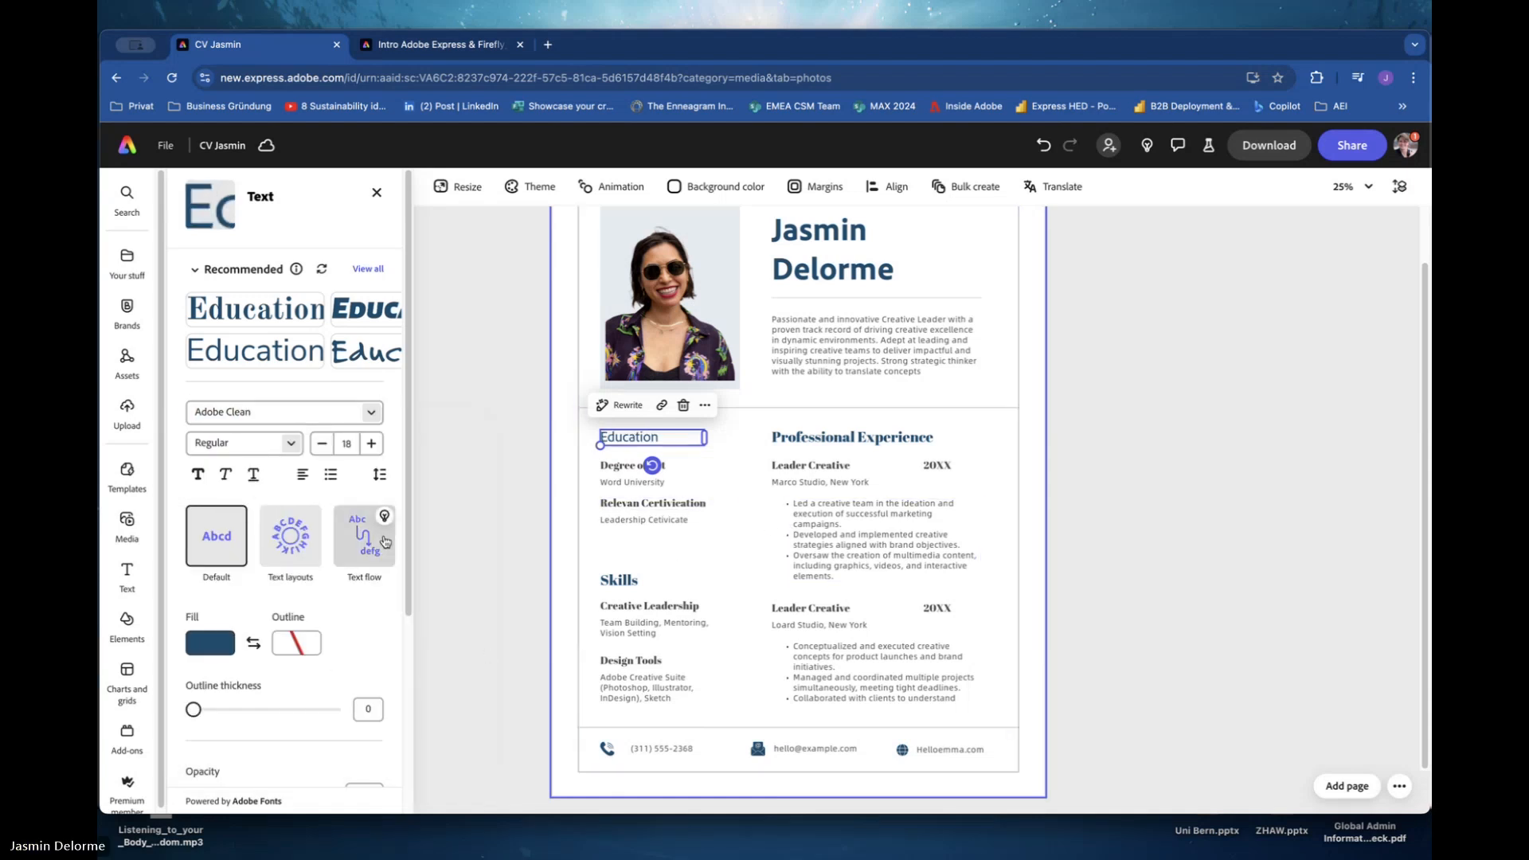
{"action": "left_click", "coordinate": [239, 443]}
{"action": "left_click", "coordinate": [275, 443]}
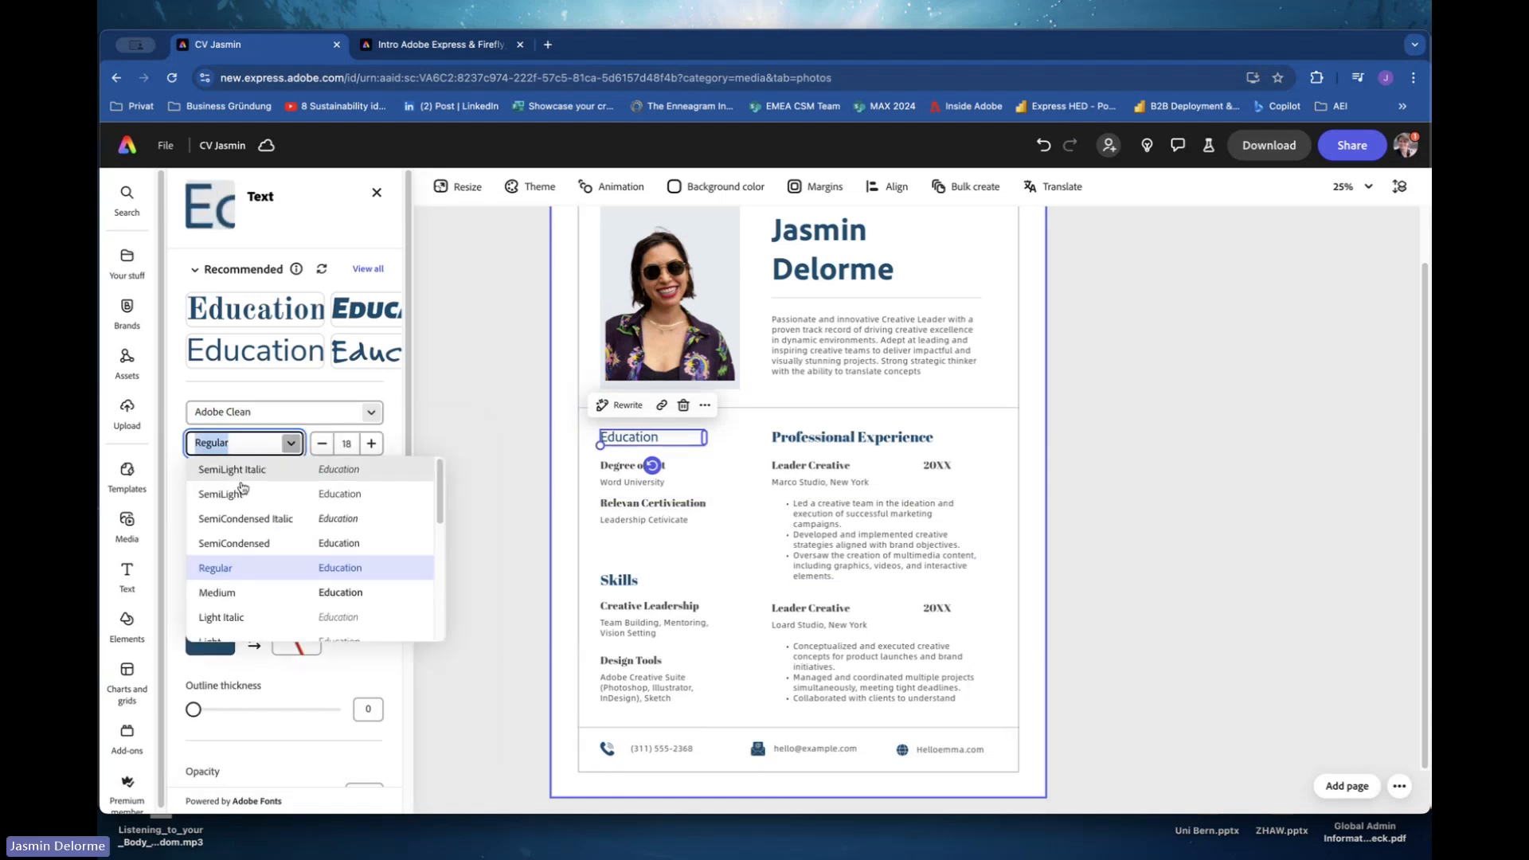
{"action": "scroll", "coordinate": [226, 618], "scroll_direction": "down", "scroll_amount": 4}
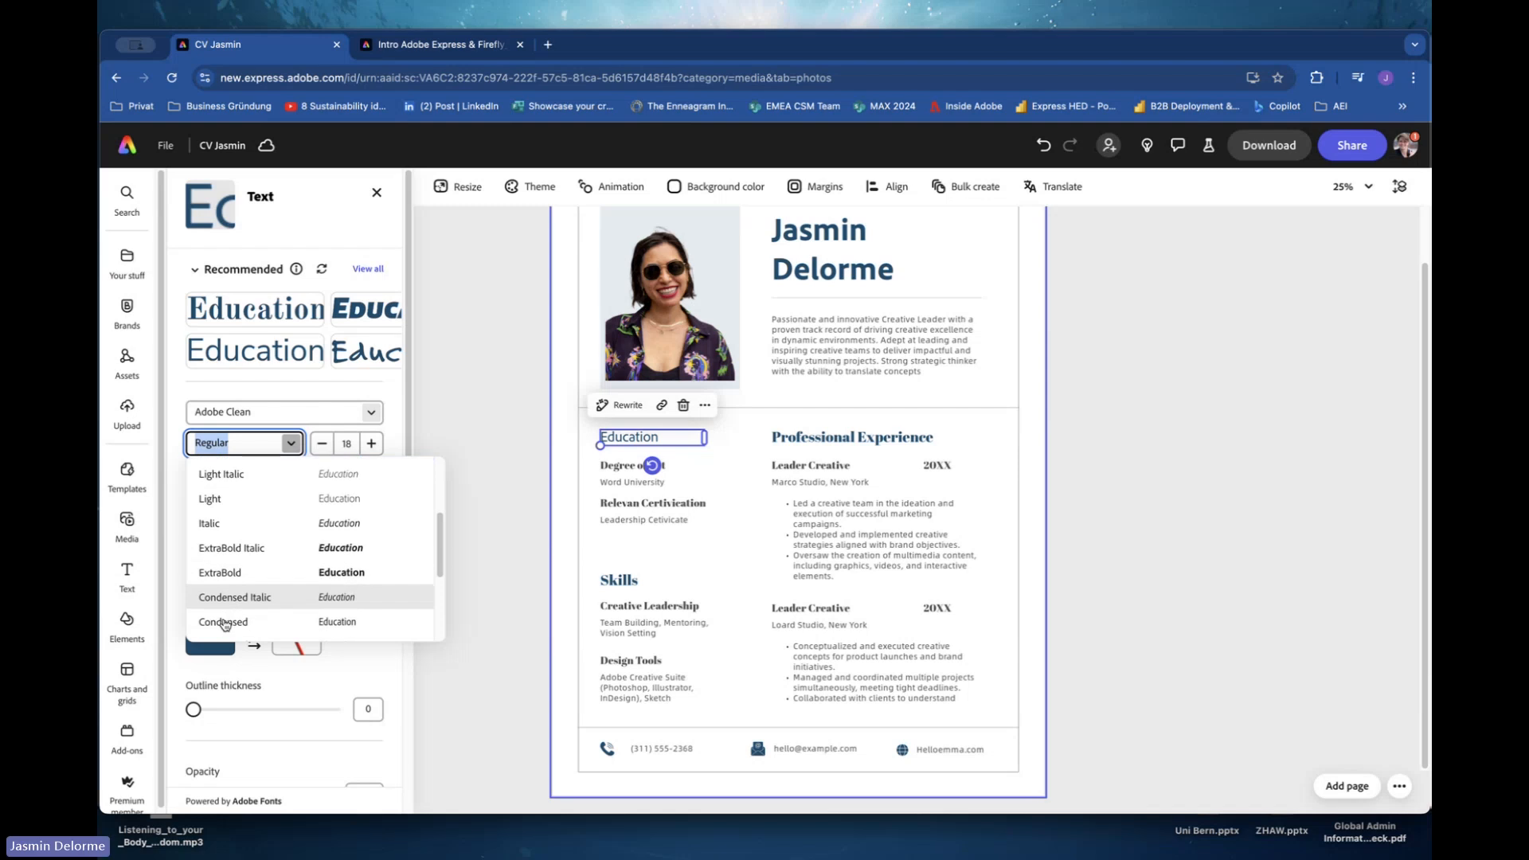
{"action": "left_click", "coordinate": [226, 580]}
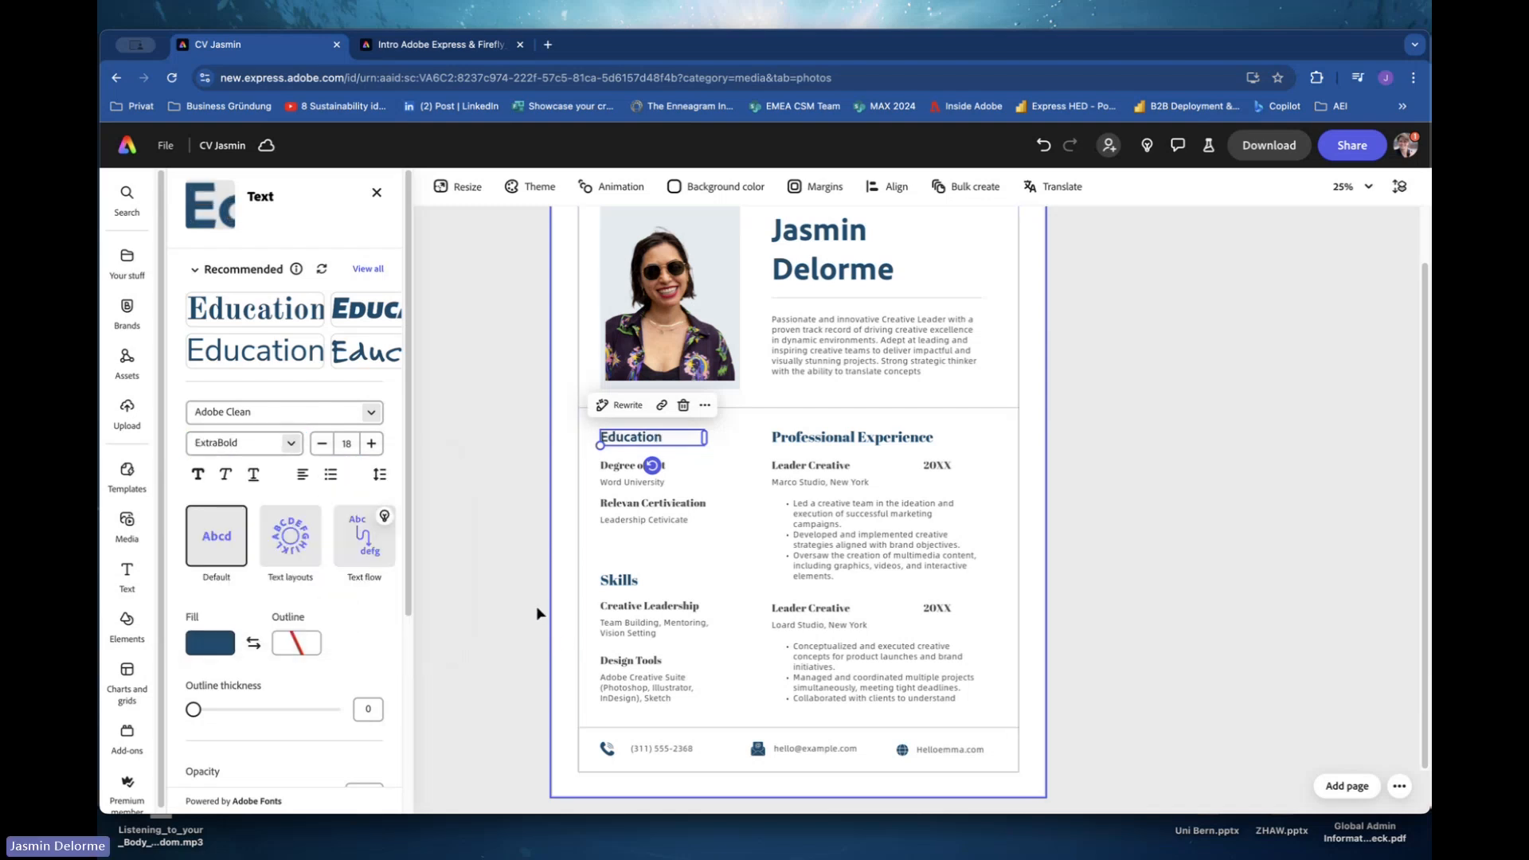
Copy the summary's opening text into the Word University line, then delete the pasted text from that line.
{"action": "left_click", "coordinate": [652, 503]}
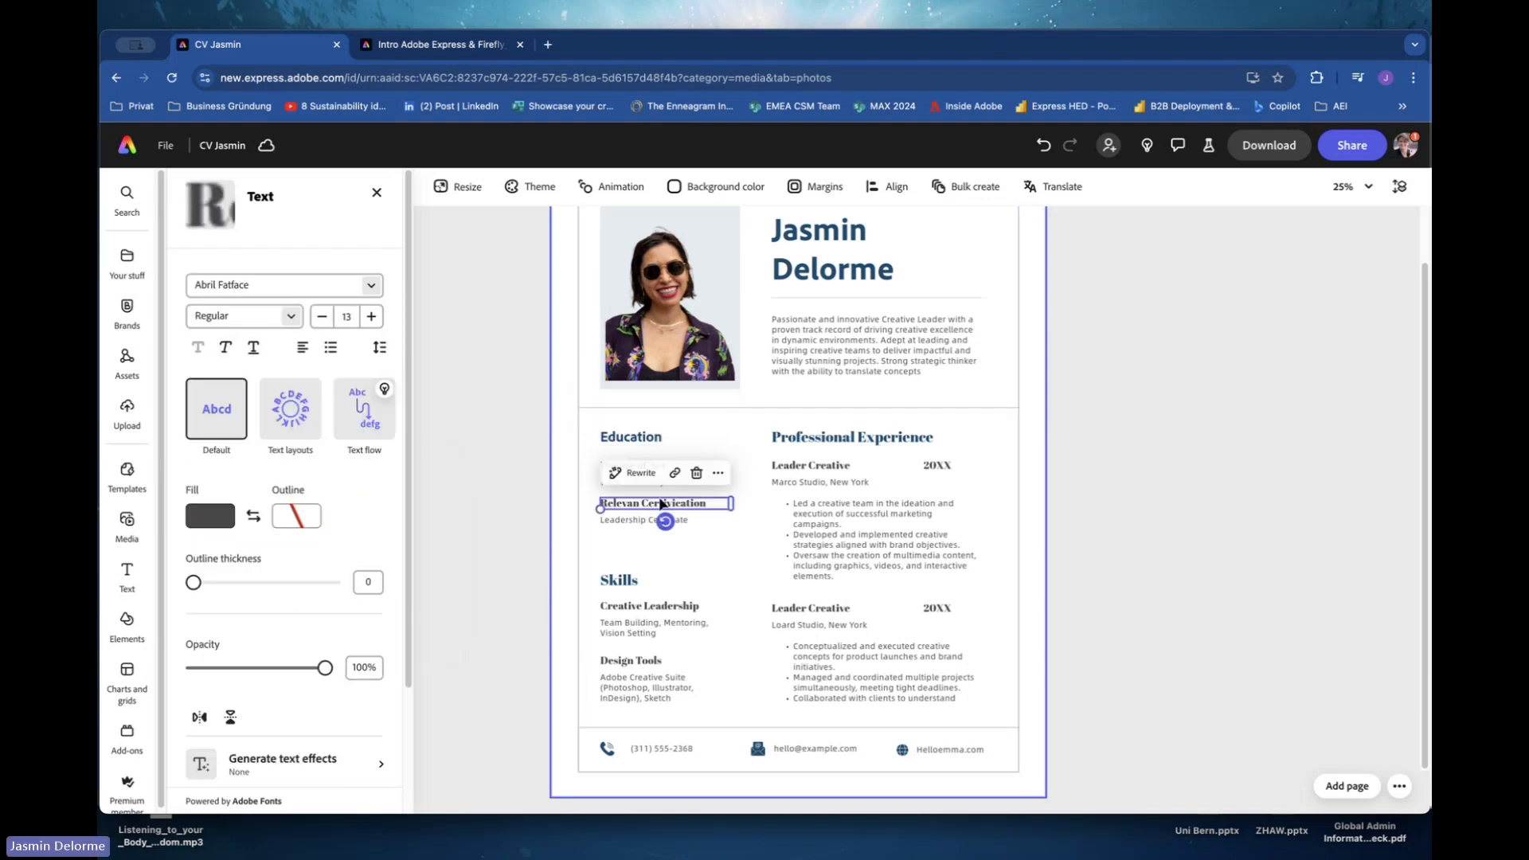
{"action": "left_click", "coordinate": [846, 359]}
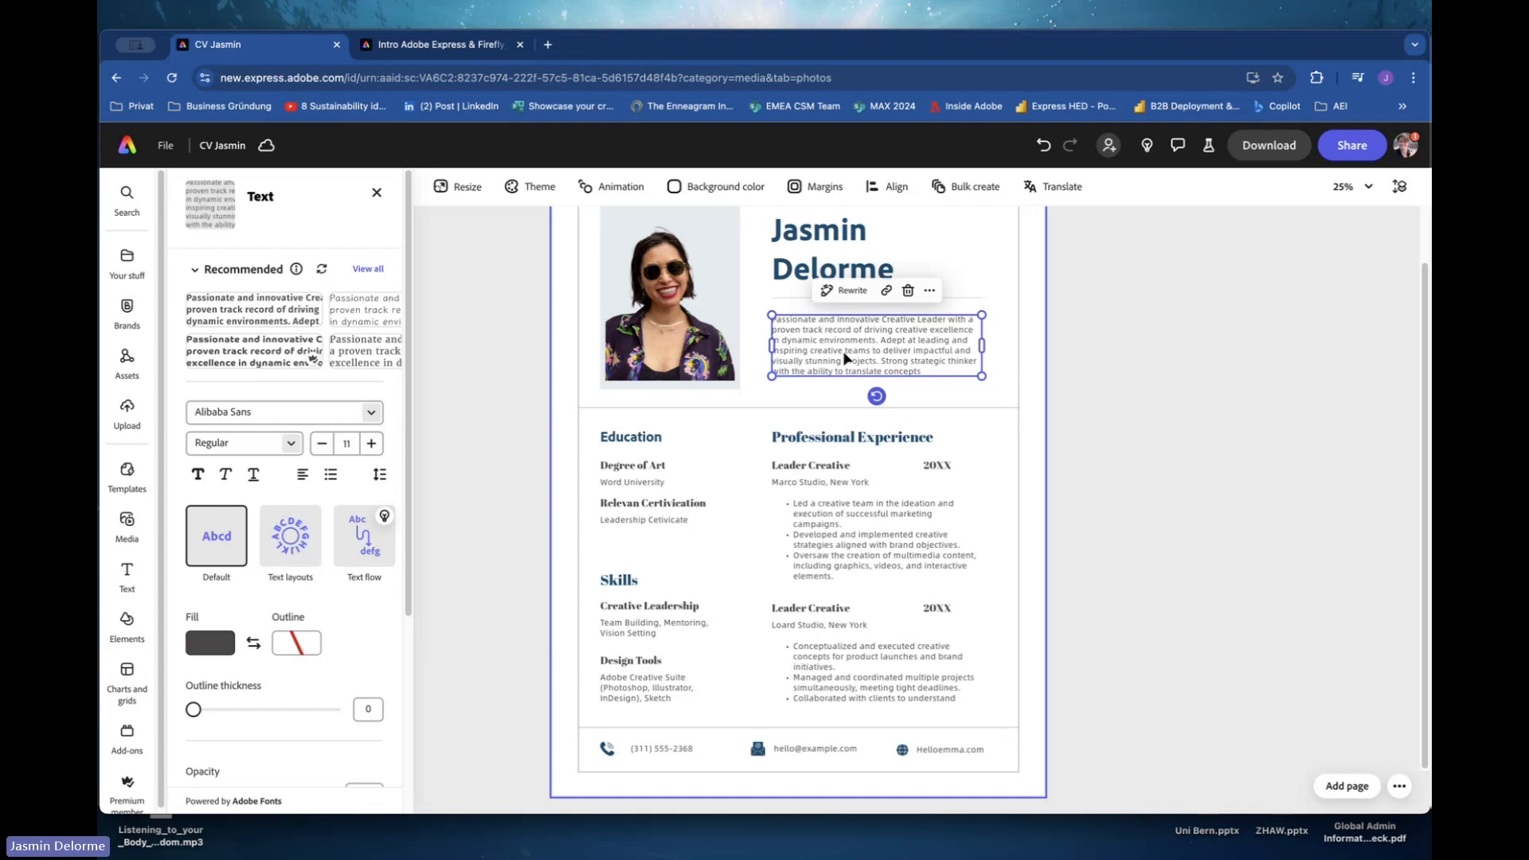
{"action": "left_click", "coordinate": [625, 474]}
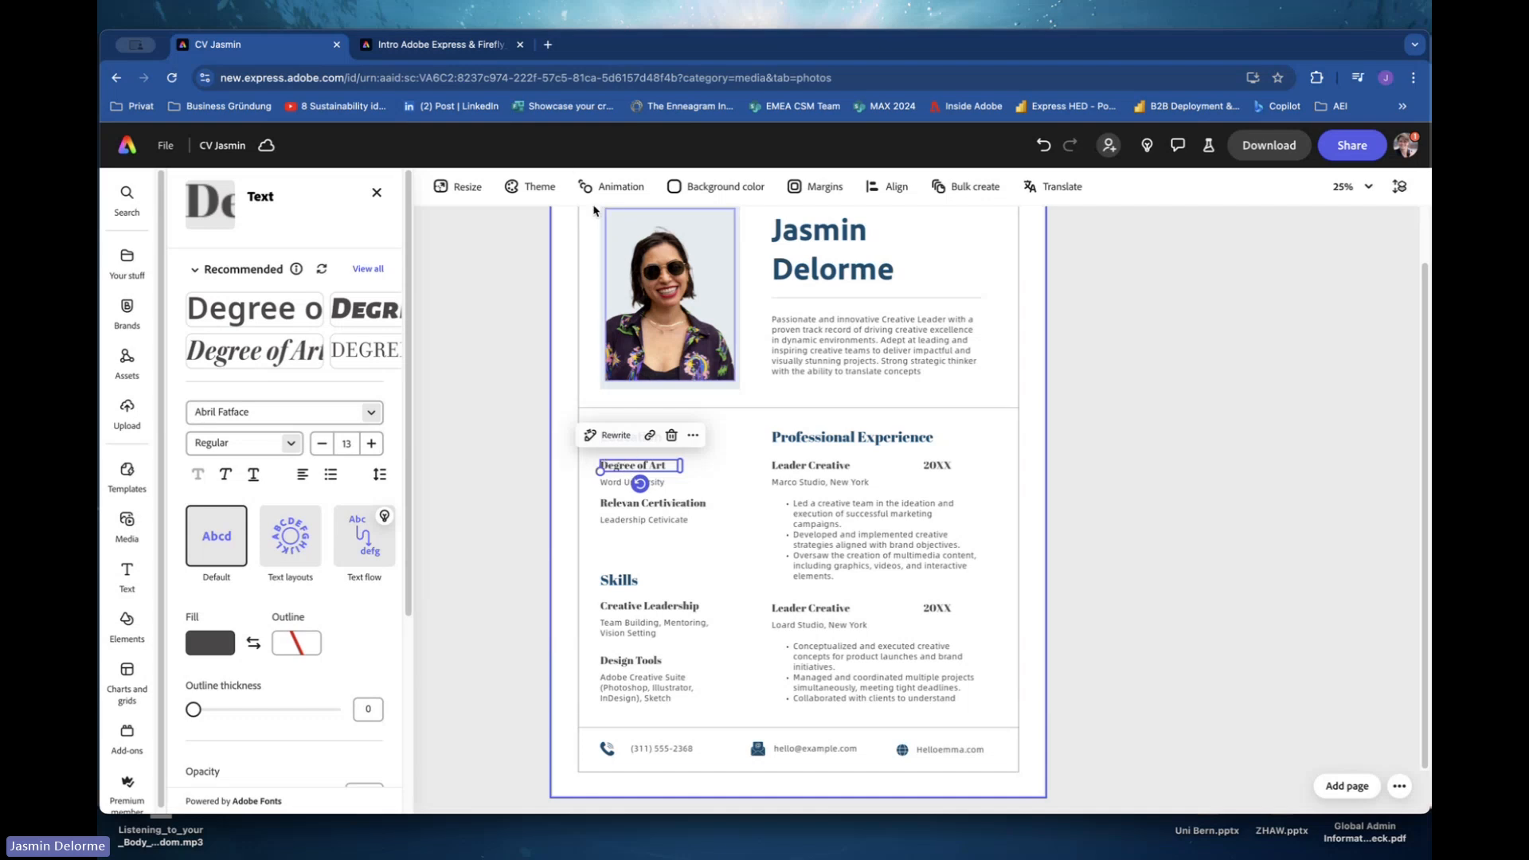
{"action": "left_click", "coordinate": [896, 335]}
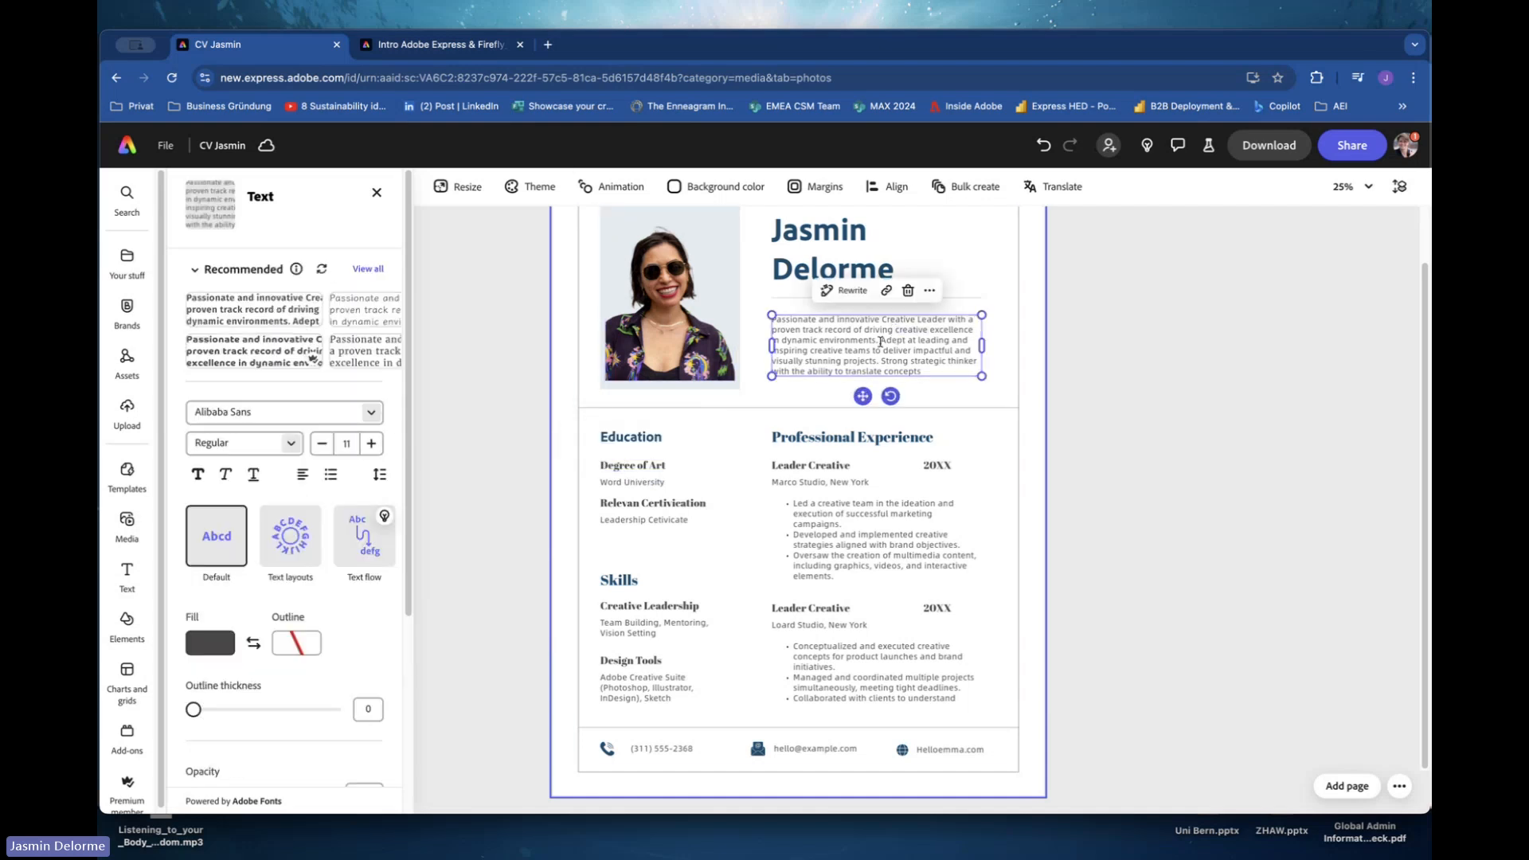
{"action": "left_click_drag", "start_coordinate": [879, 341], "coordinate": [773, 319]}
{"action": "key", "text": "super+c"}
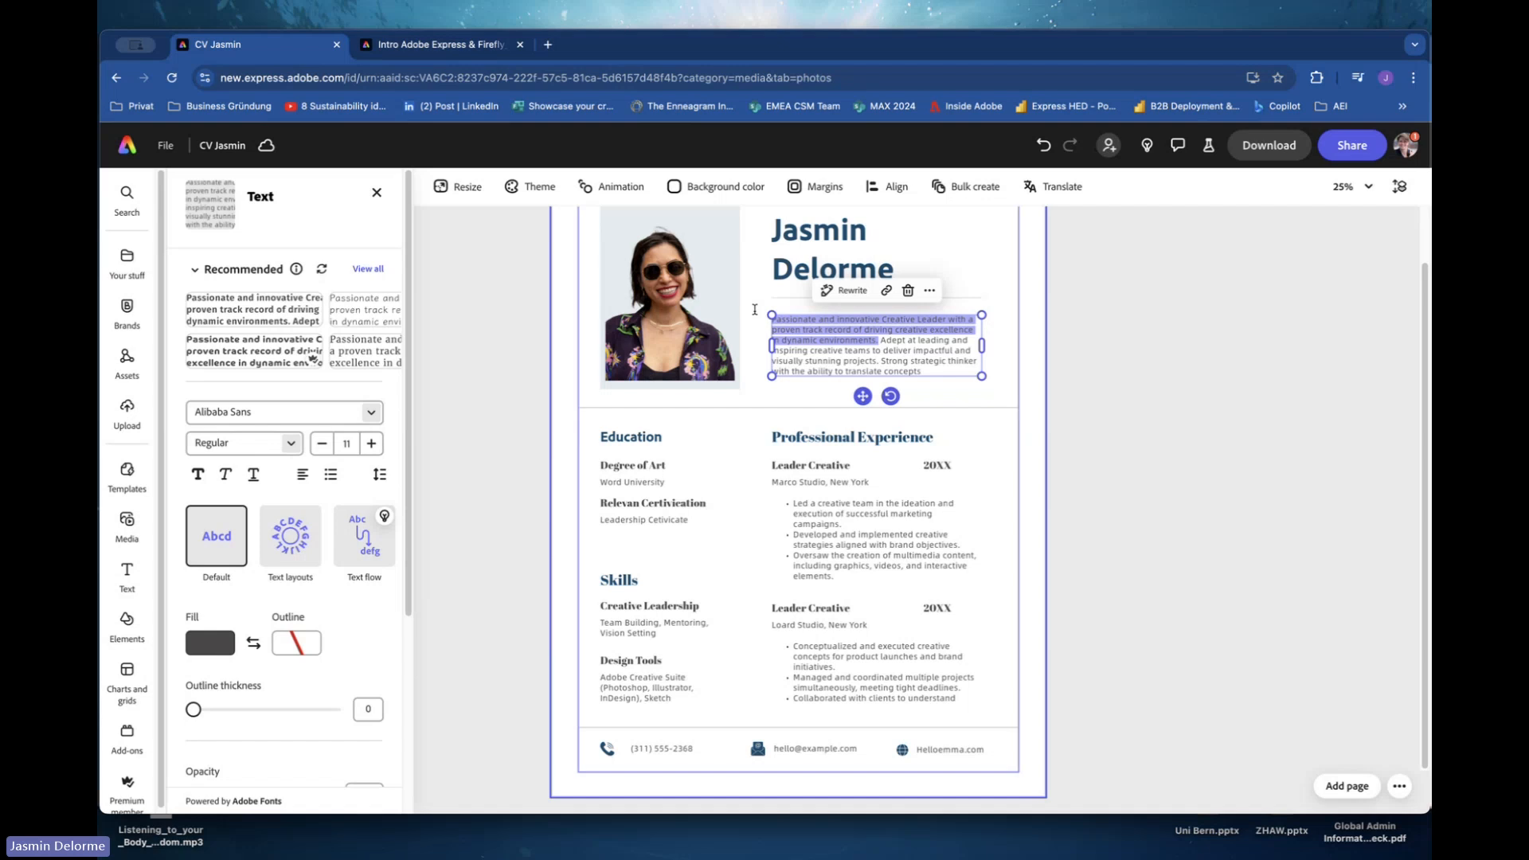
{"action": "left_click", "coordinate": [673, 481]}
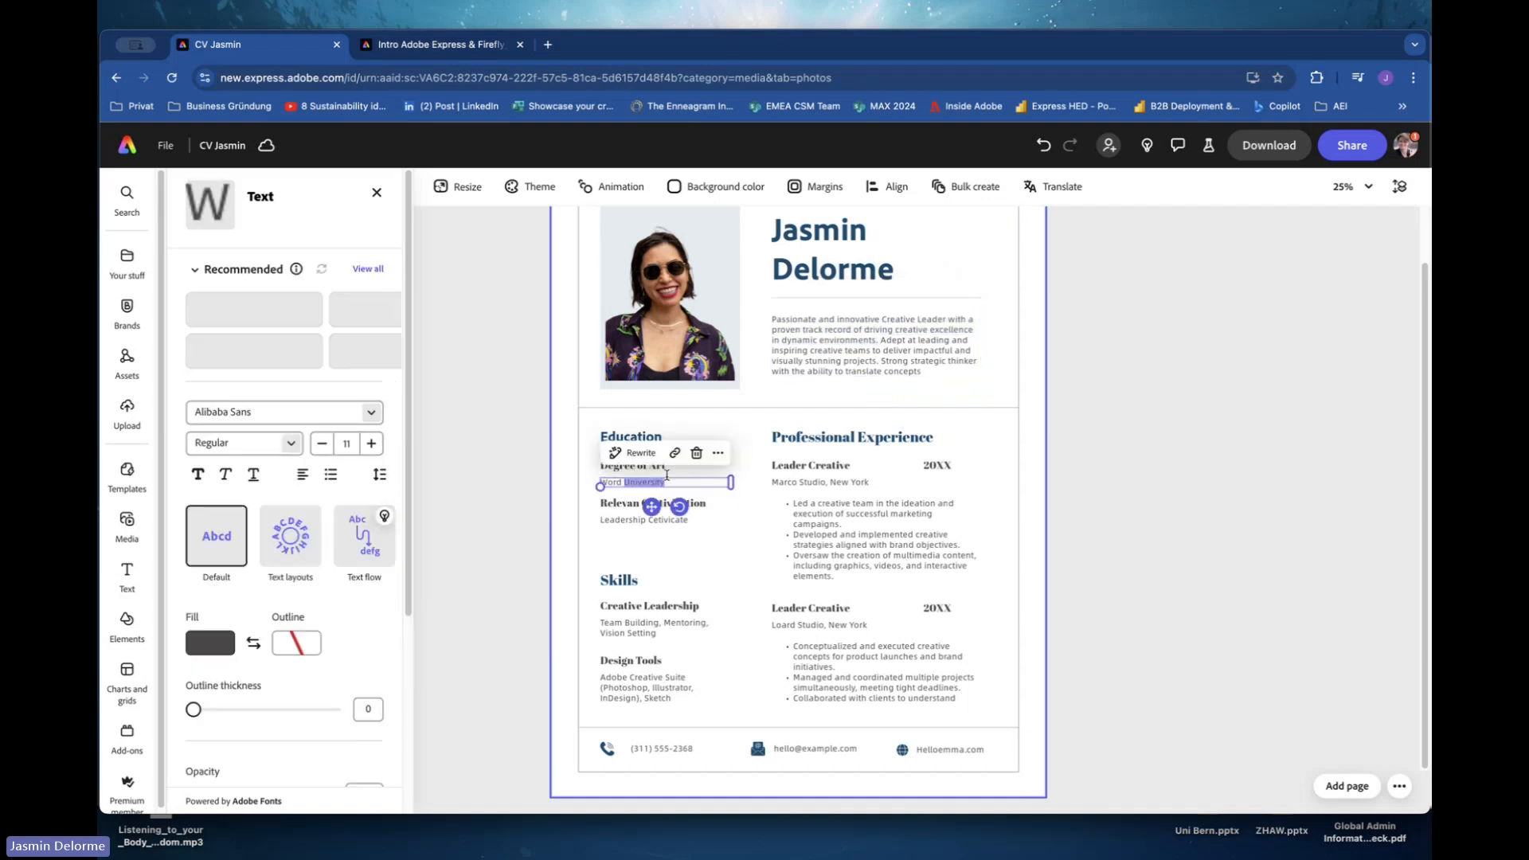
{"action": "left_click_drag", "start_coordinate": [673, 482], "coordinate": [599, 484]}
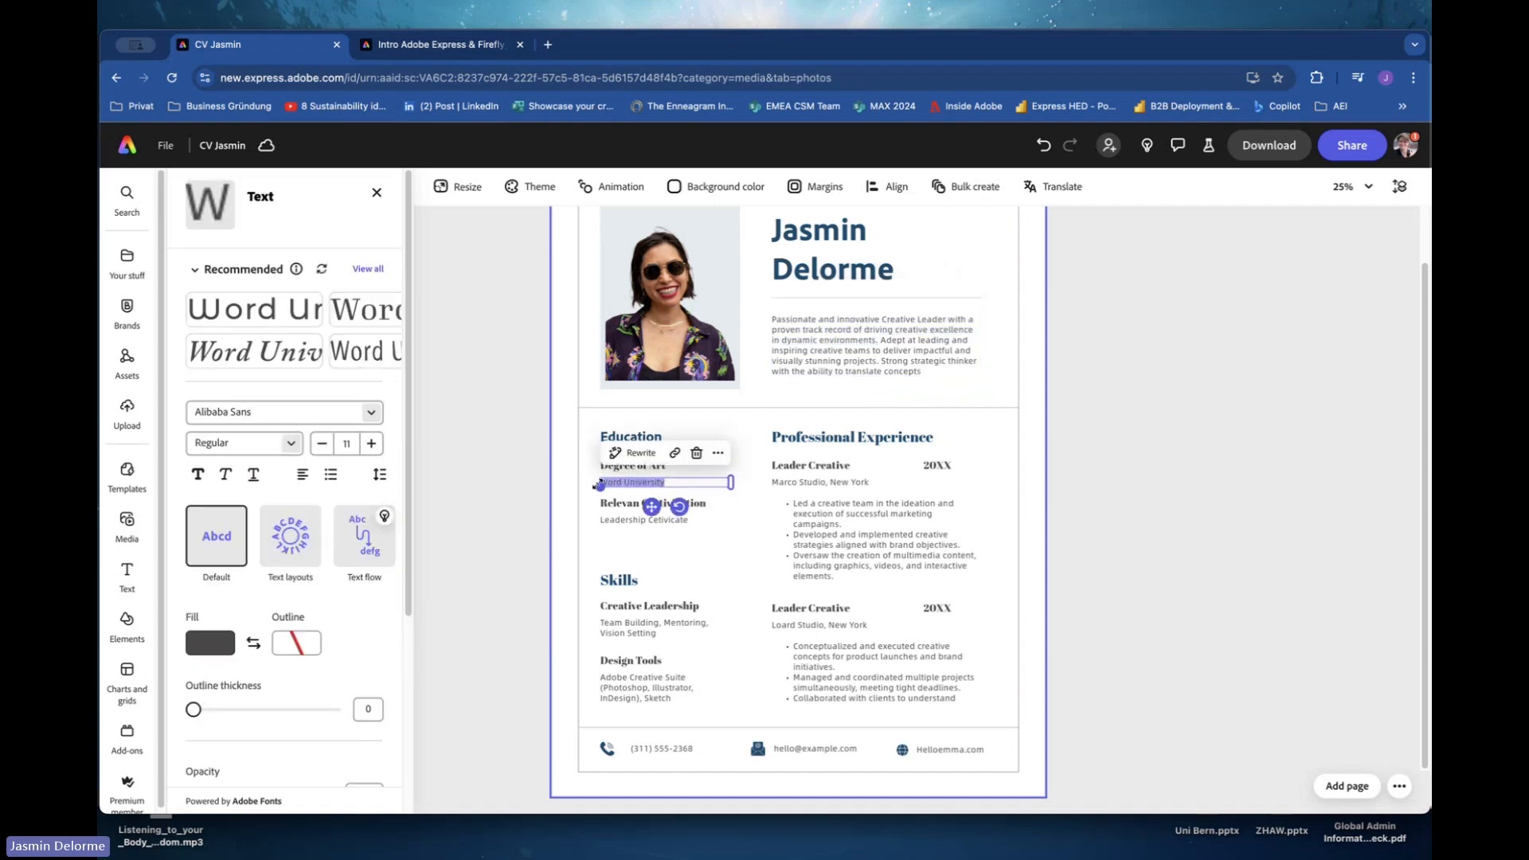
{"action": "key", "text": "super+v"}
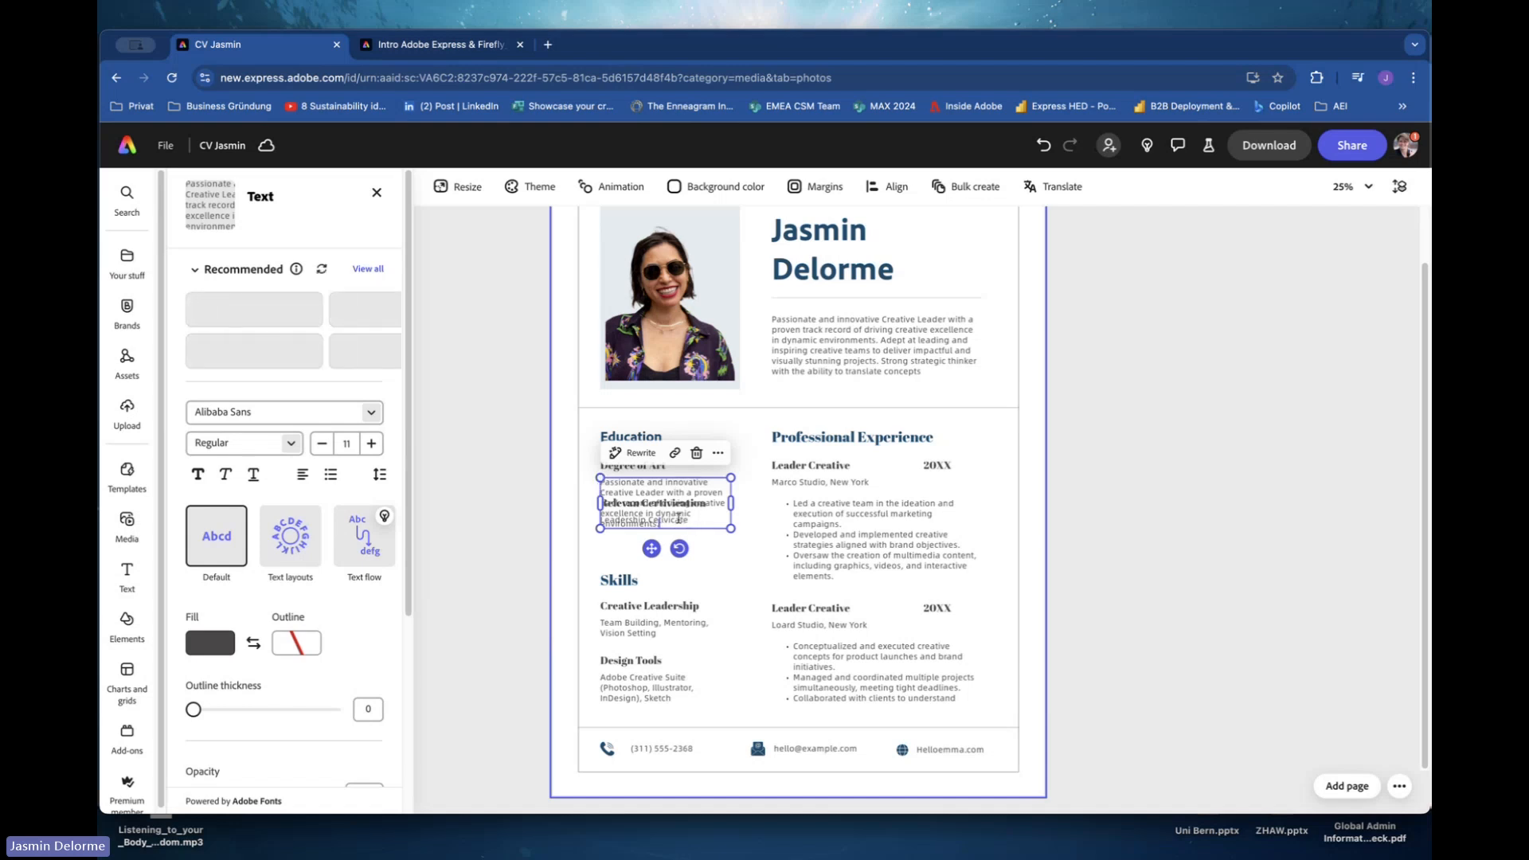
{"action": "left_click_drag", "start_coordinate": [673, 521], "coordinate": [599, 482]}
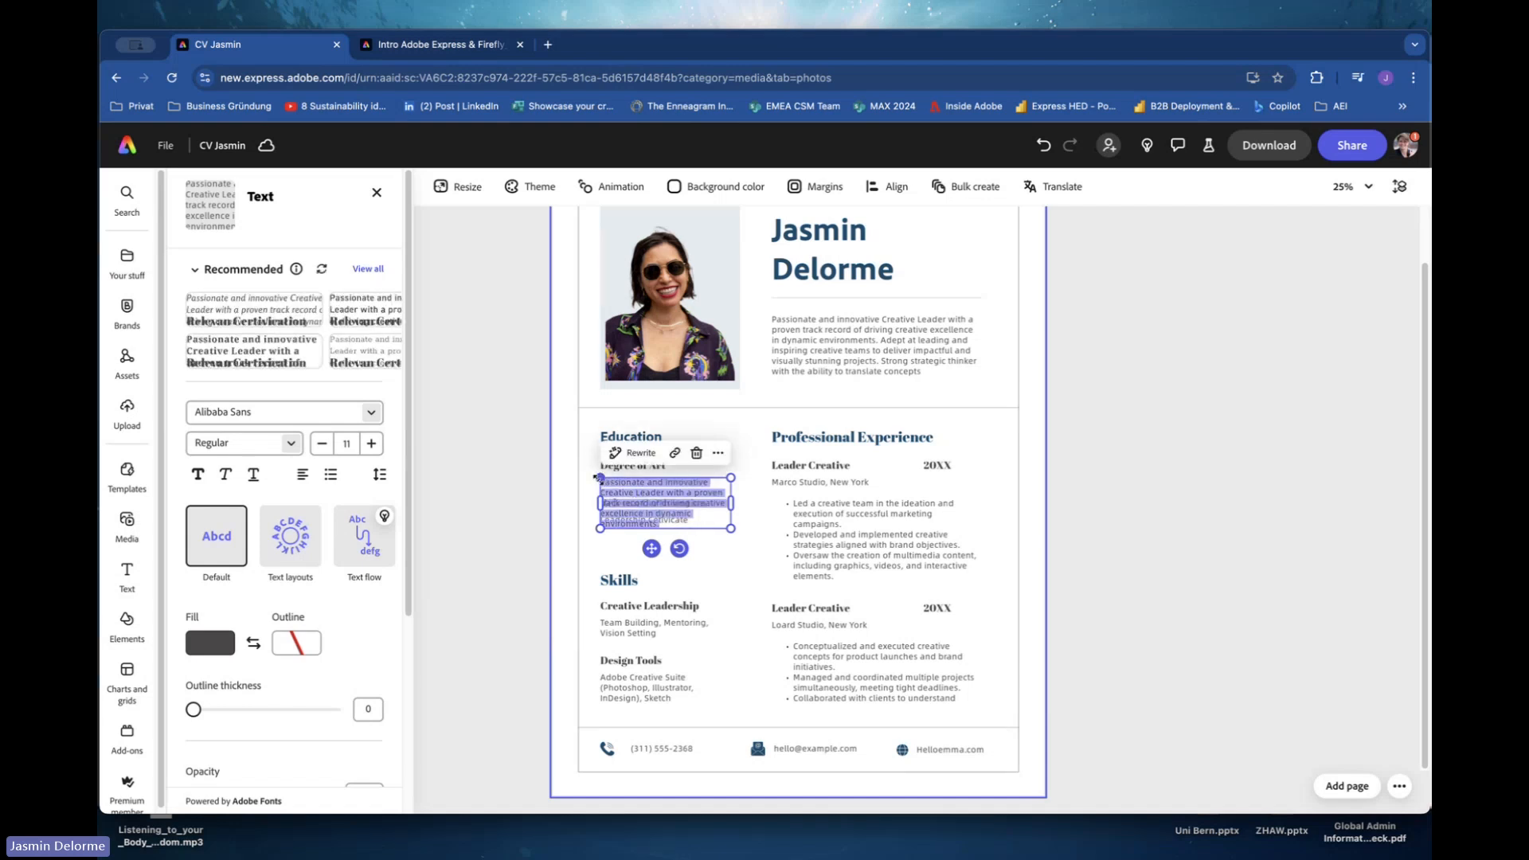
{"action": "key", "text": "BackSpace"}
{"action": "left_click", "coordinate": [952, 346]}
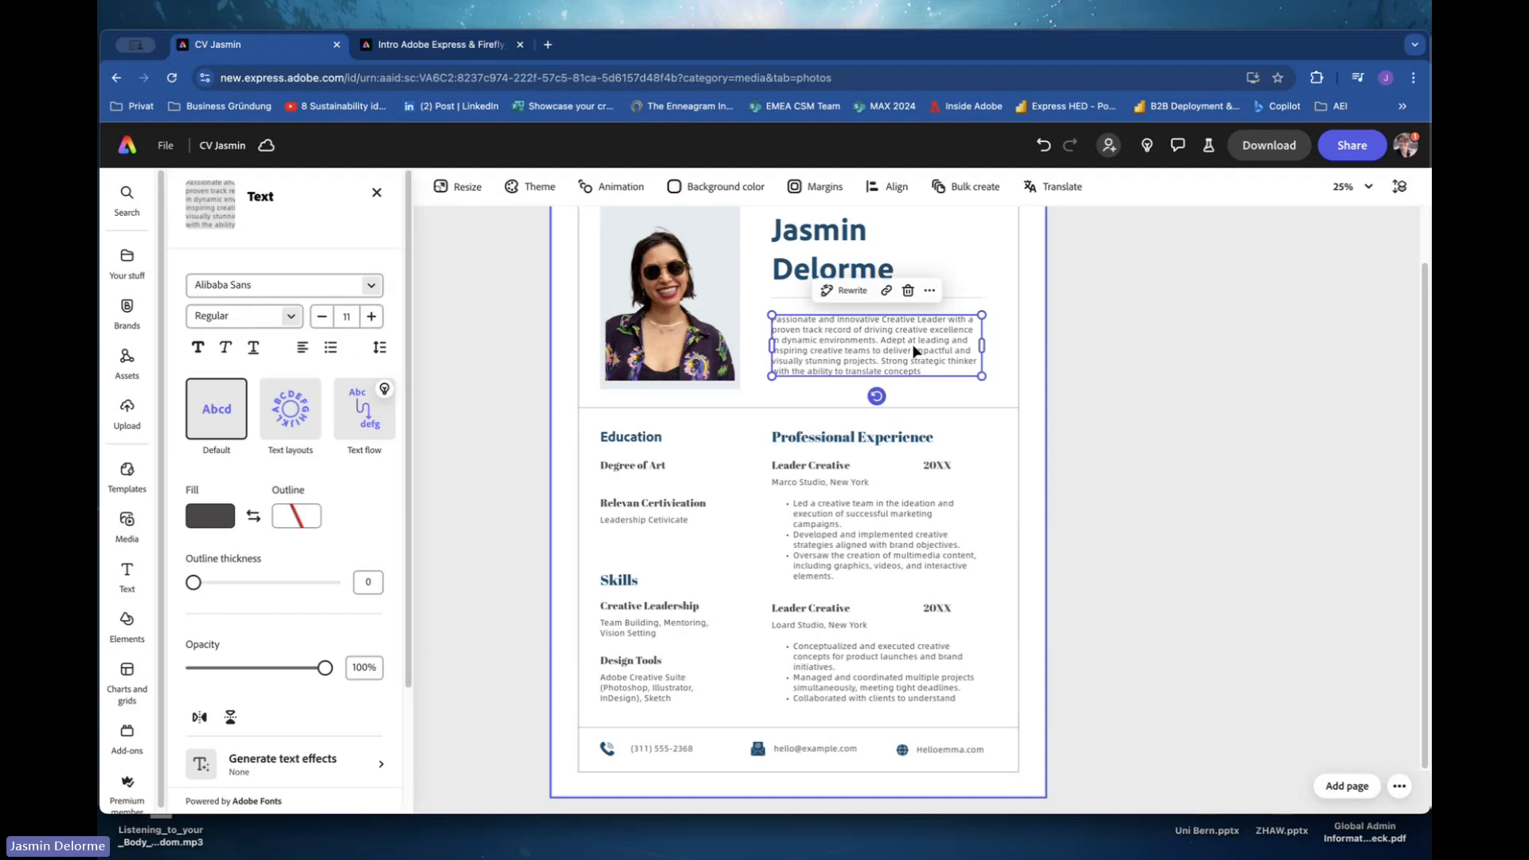
{"action": "double_click", "coordinate": [924, 360]}
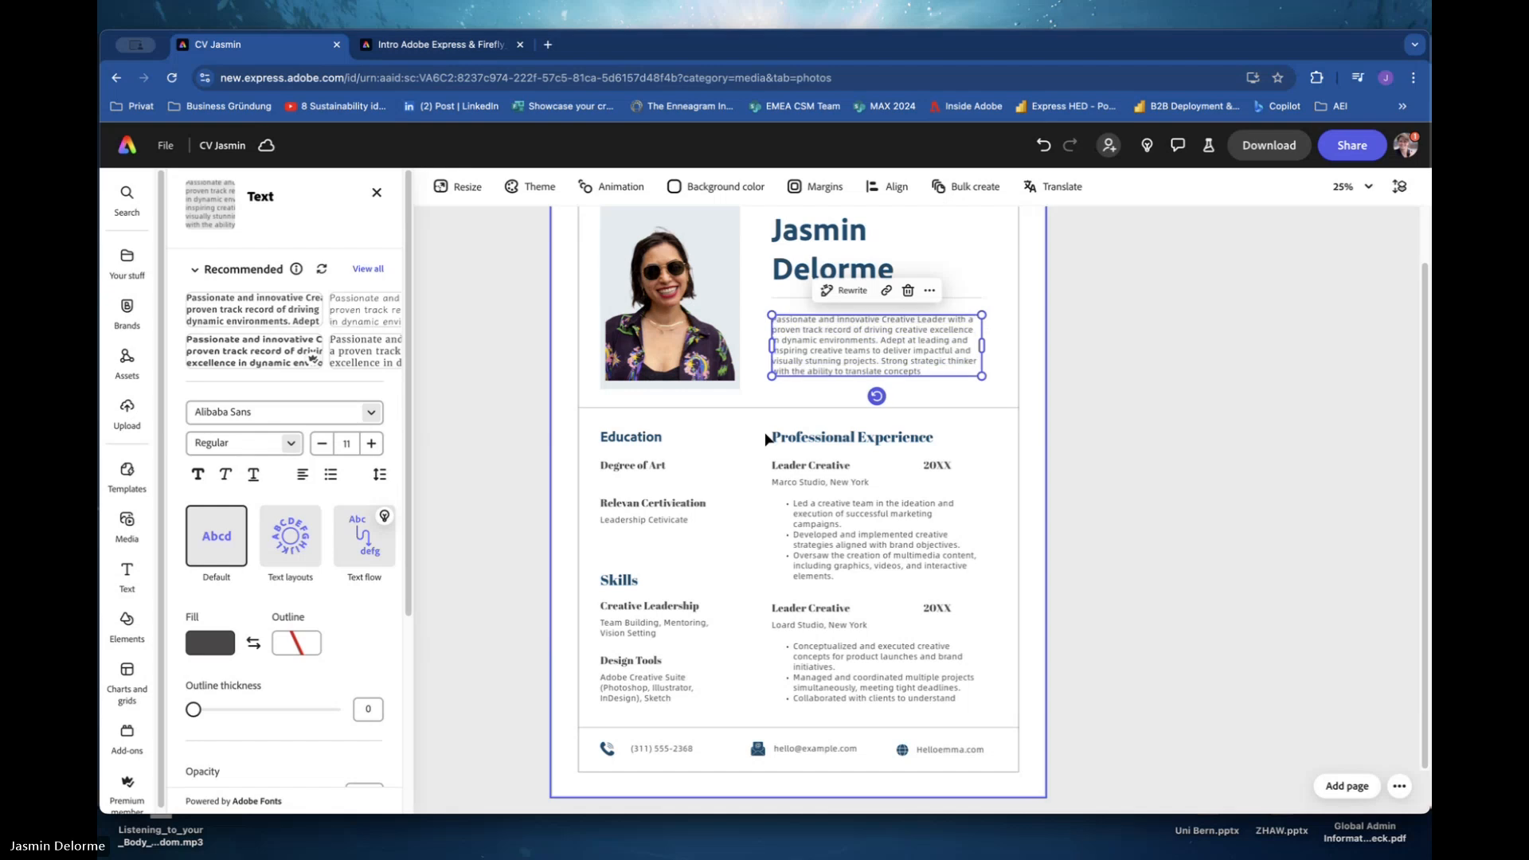
{"action": "left_click", "coordinate": [792, 405]}
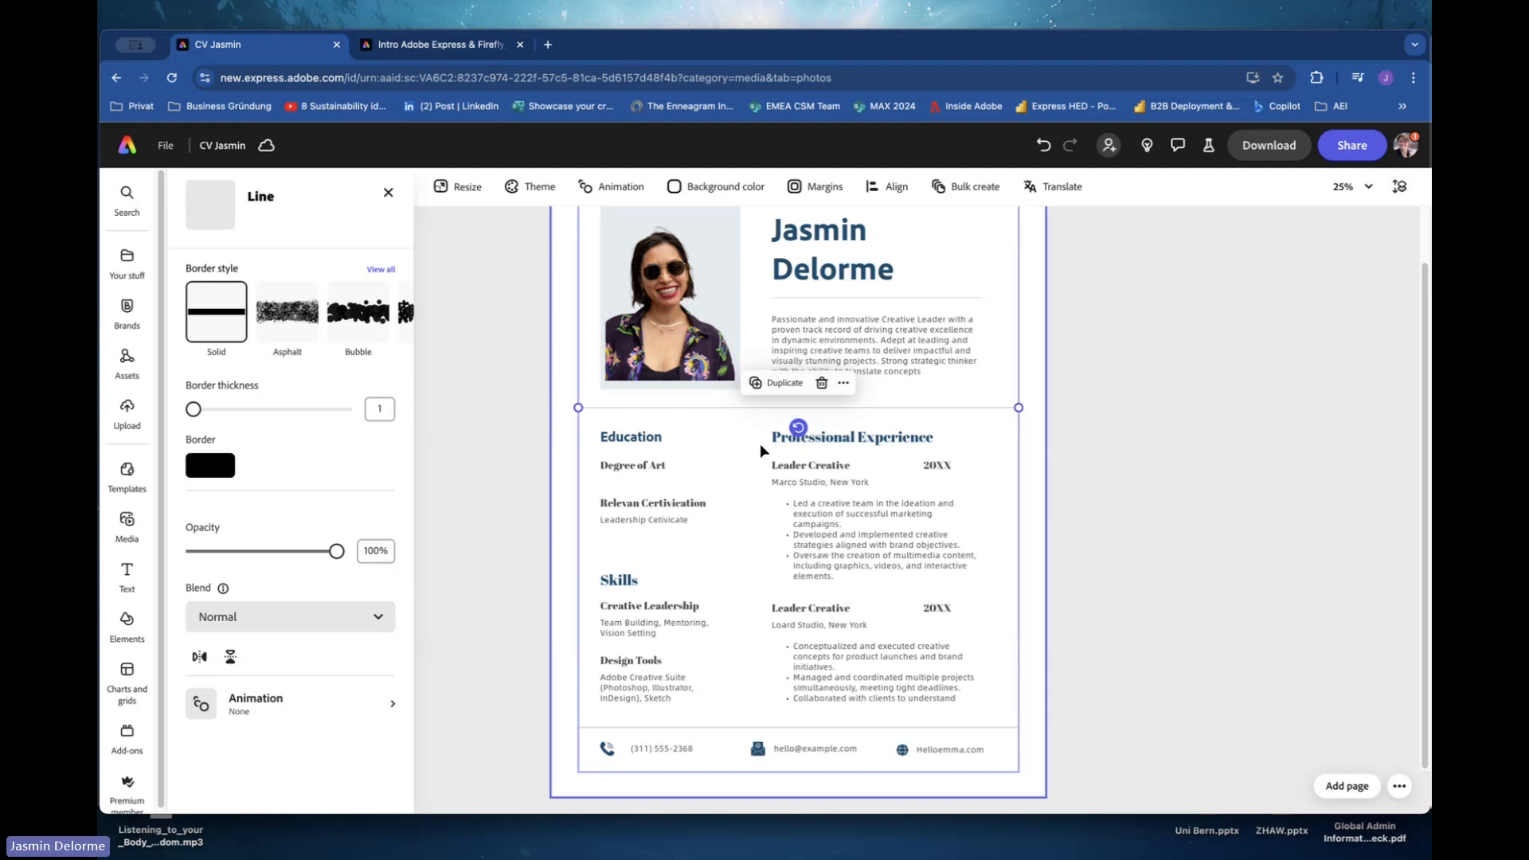
{"action": "left_click", "coordinate": [733, 444]}
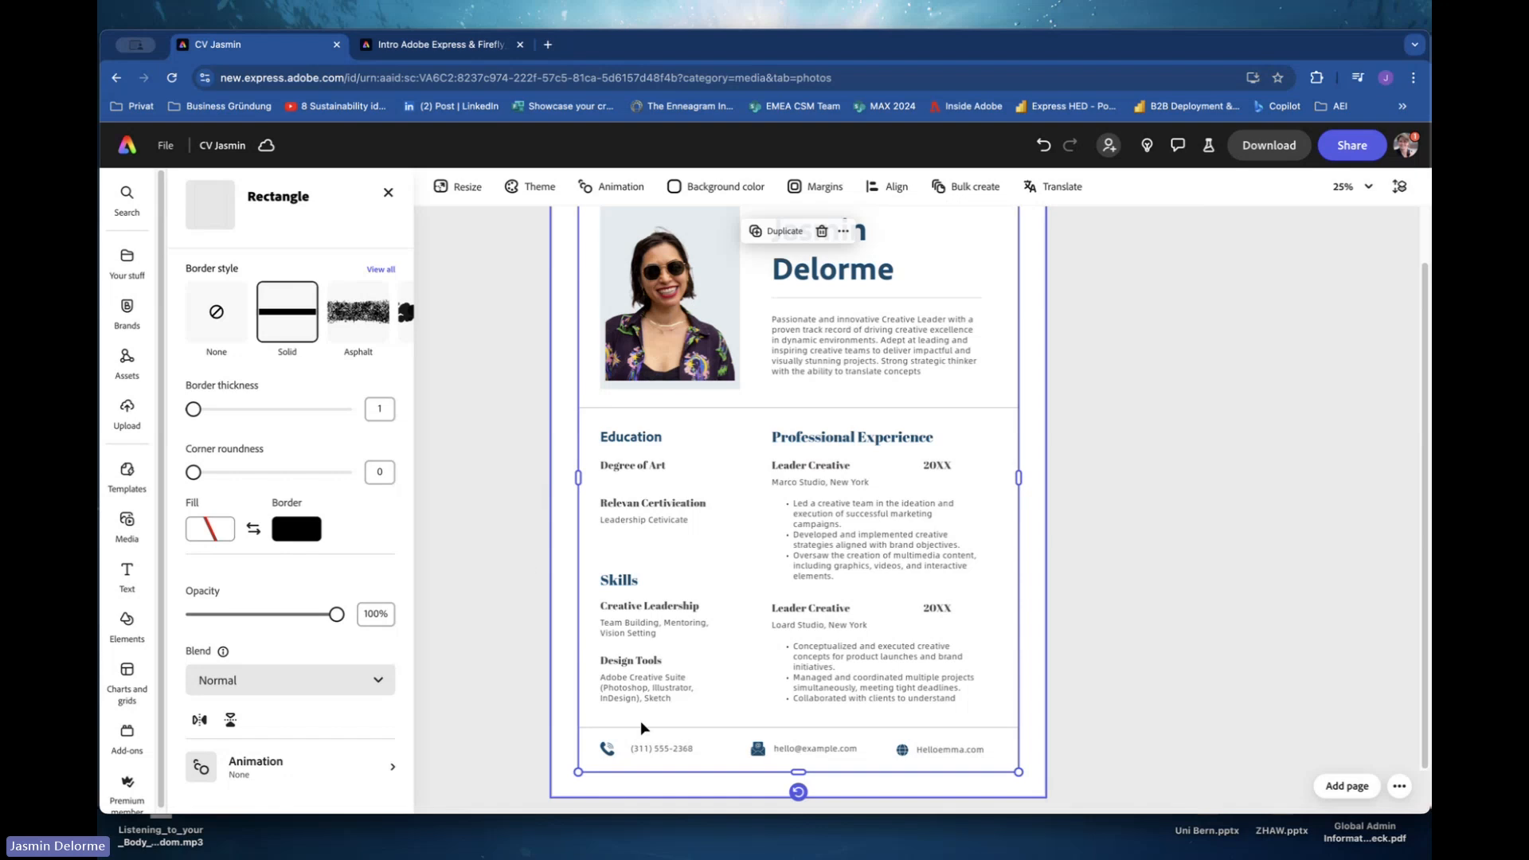
Move the Skills heading up, closer to the Relevan Certivication entry.
{"action": "mouse_move", "coordinate": [637, 572]}
{"action": "left_mouse_down"}
{"action": "mouse_move", "coordinate": [645, 539]}
{"action": "mouse_move", "coordinate": [635, 558]}
{"action": "left_mouse_up"}
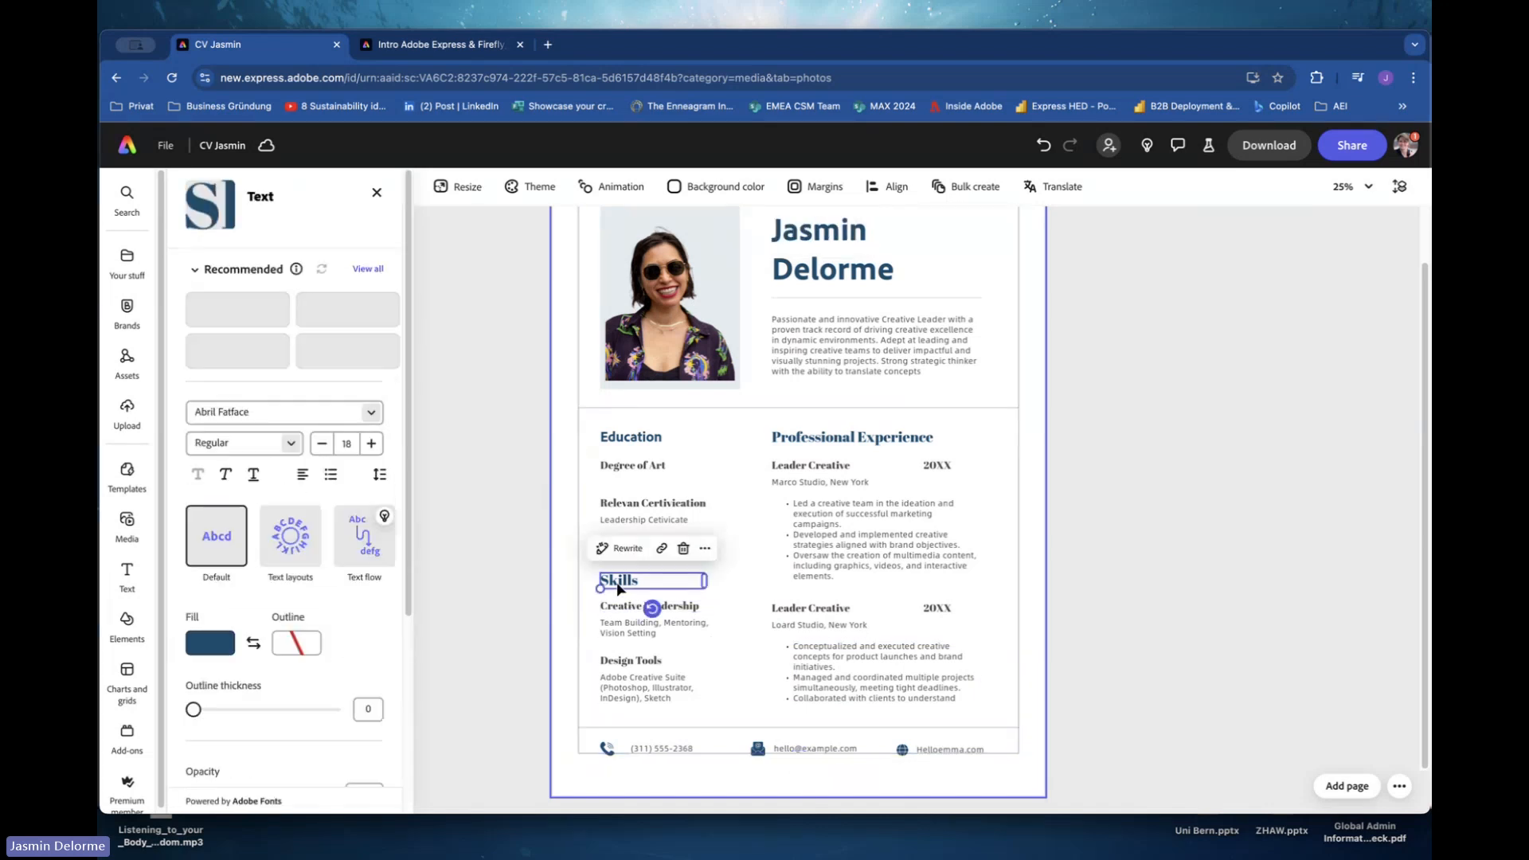
{"action": "left_click_drag", "start_coordinate": [618, 588], "coordinate": [618, 554]}
{"action": "left_click", "coordinate": [614, 580]}
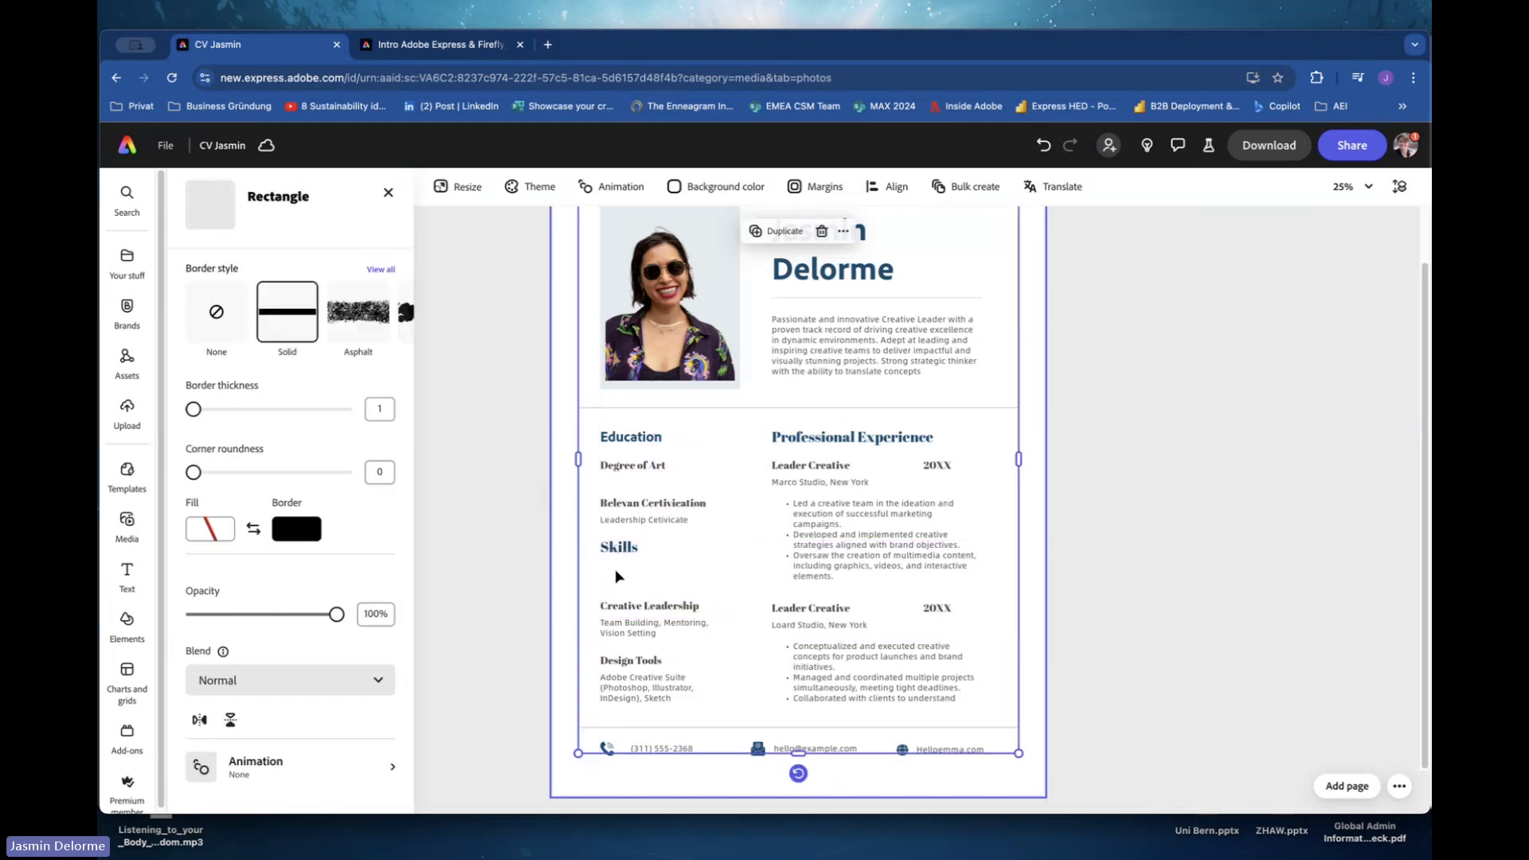
Duplicate the Creative Leadership subheading just below Skills and change its text to Language.
{"action": "left_click", "coordinate": [612, 609]}
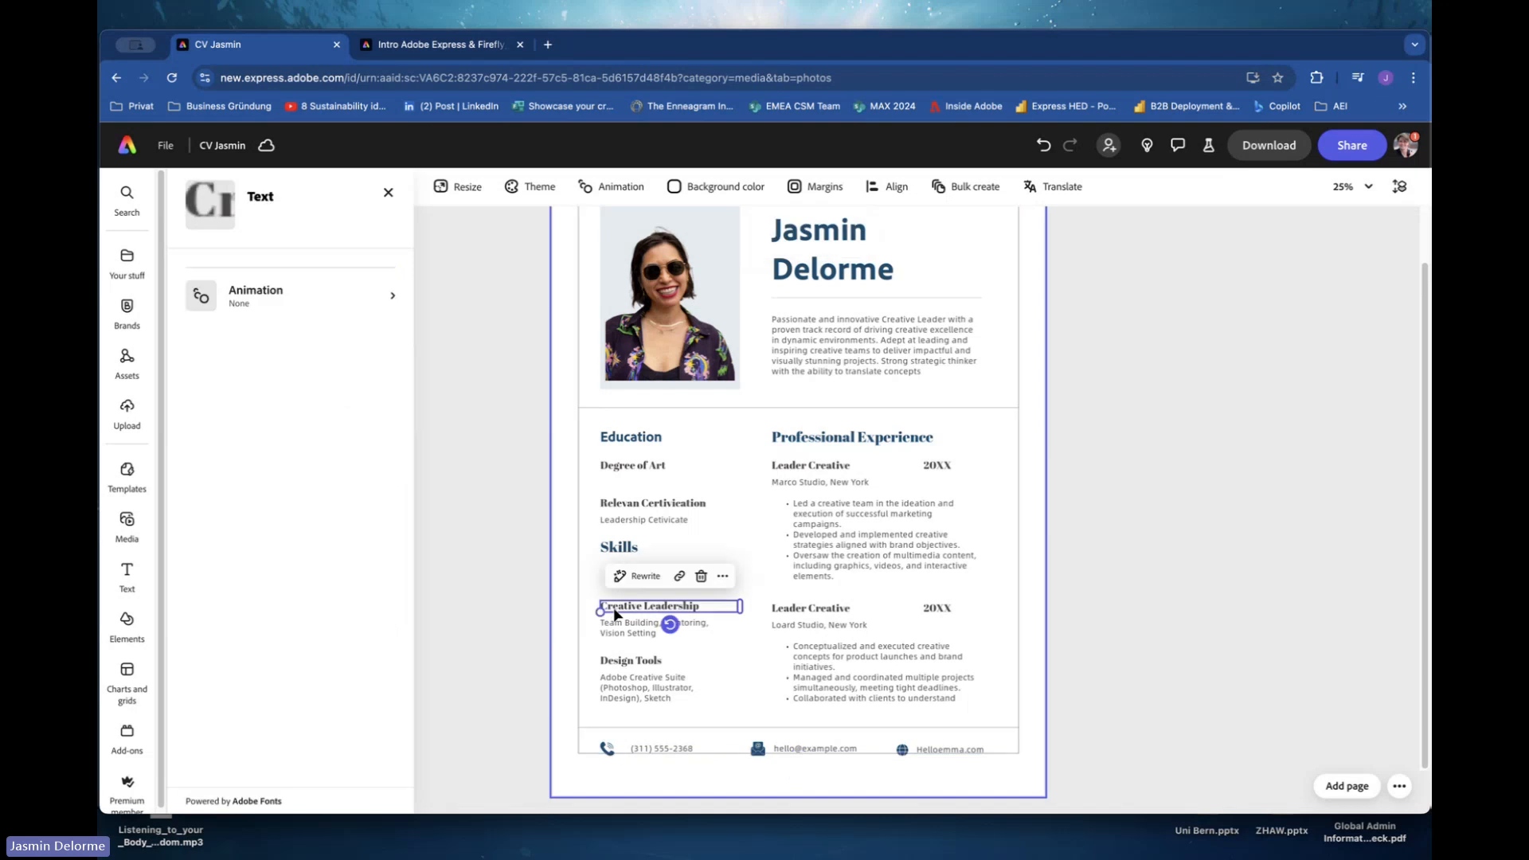
{"action": "left_click", "coordinate": [647, 632]}
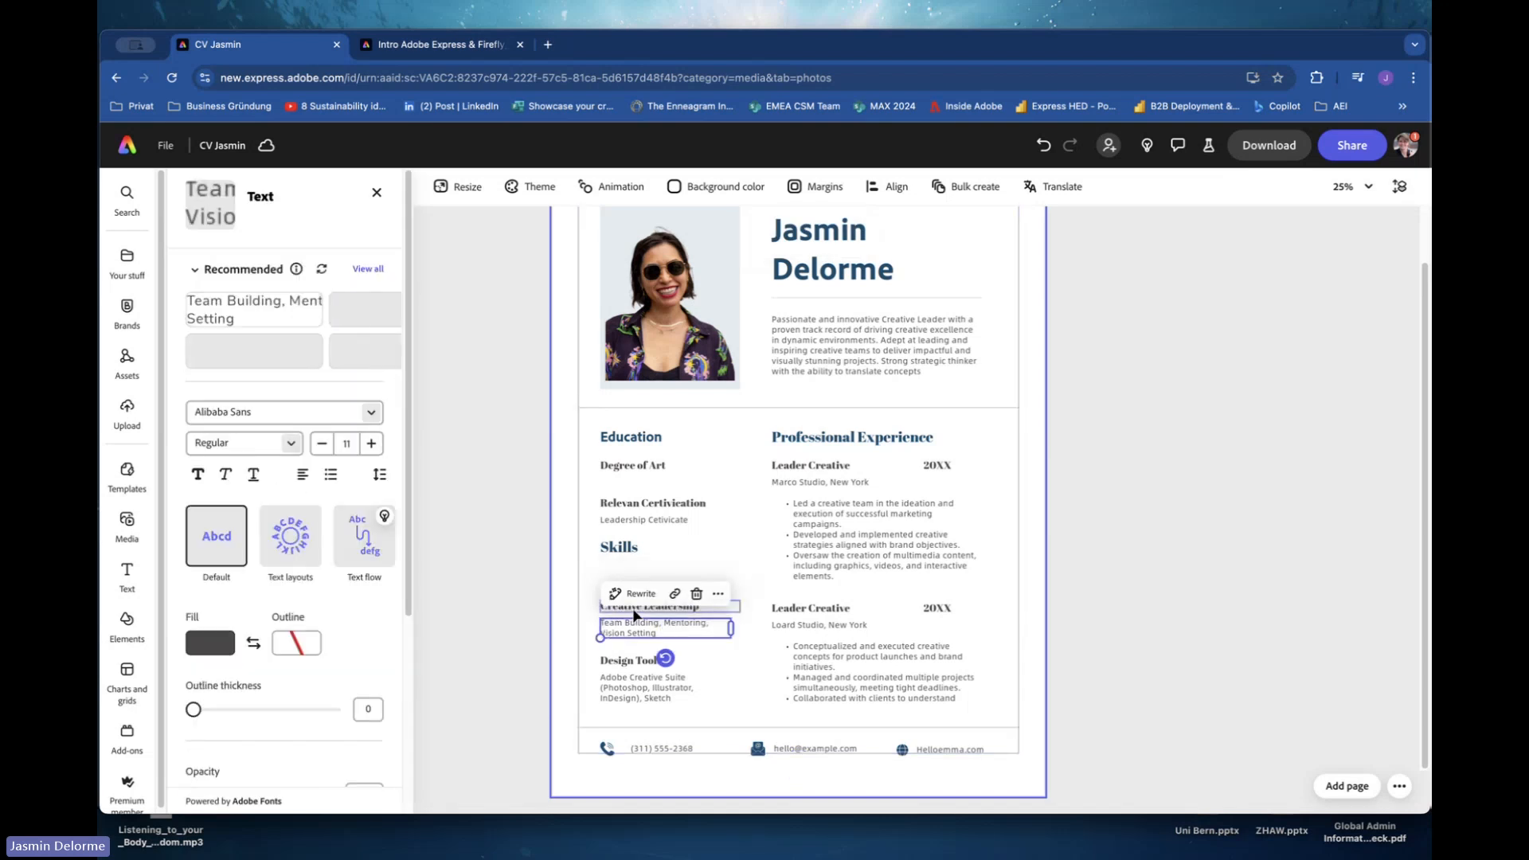
{"action": "left_click", "coordinate": [637, 606]}
{"action": "left_click", "coordinate": [605, 574]}
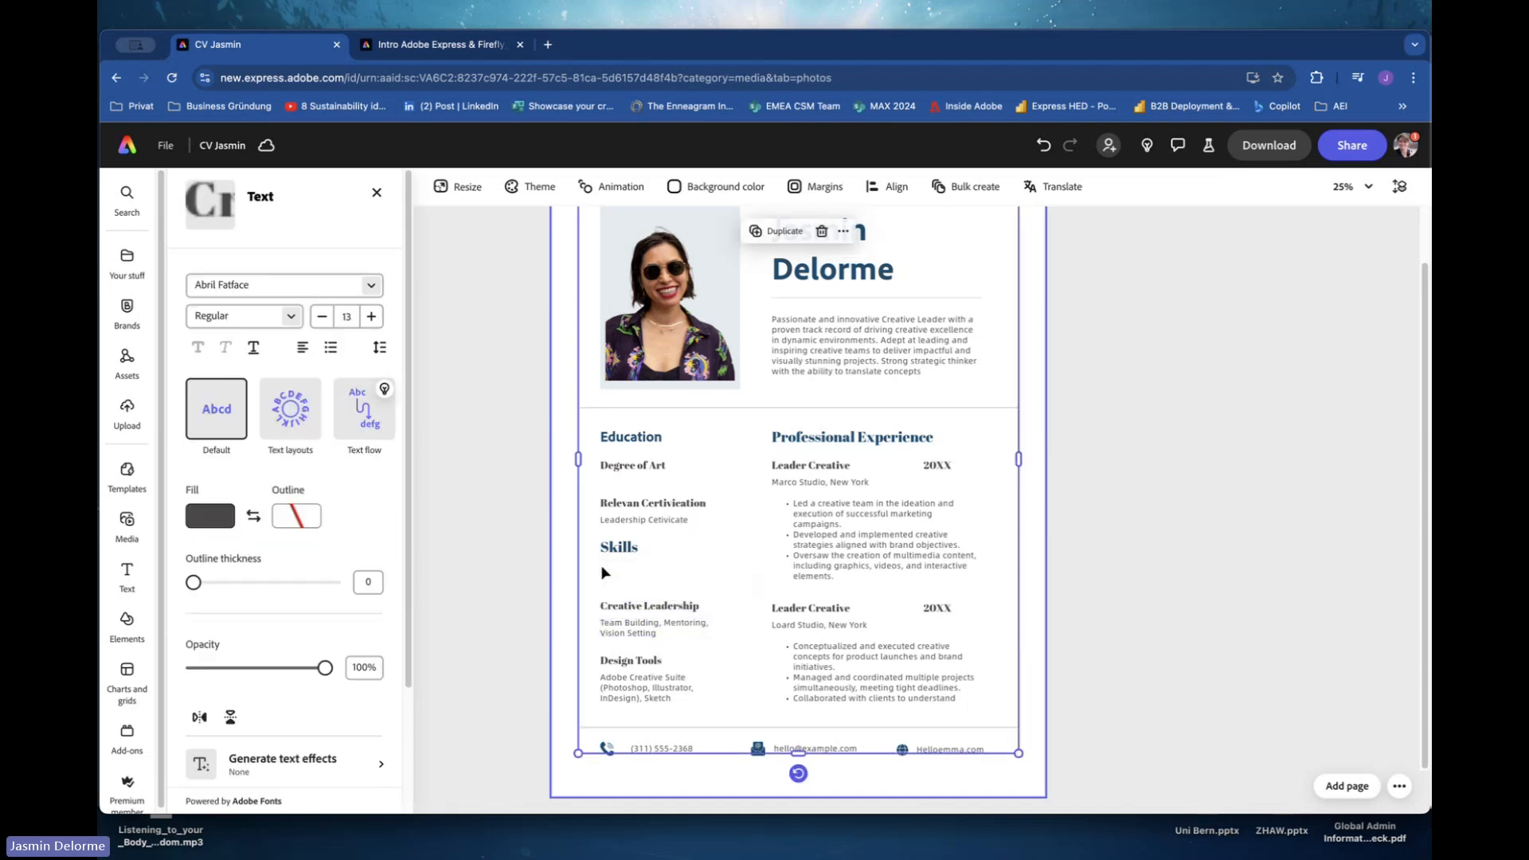
{"action": "left_click", "coordinate": [626, 610]}
{"action": "left_click", "coordinate": [599, 565]}
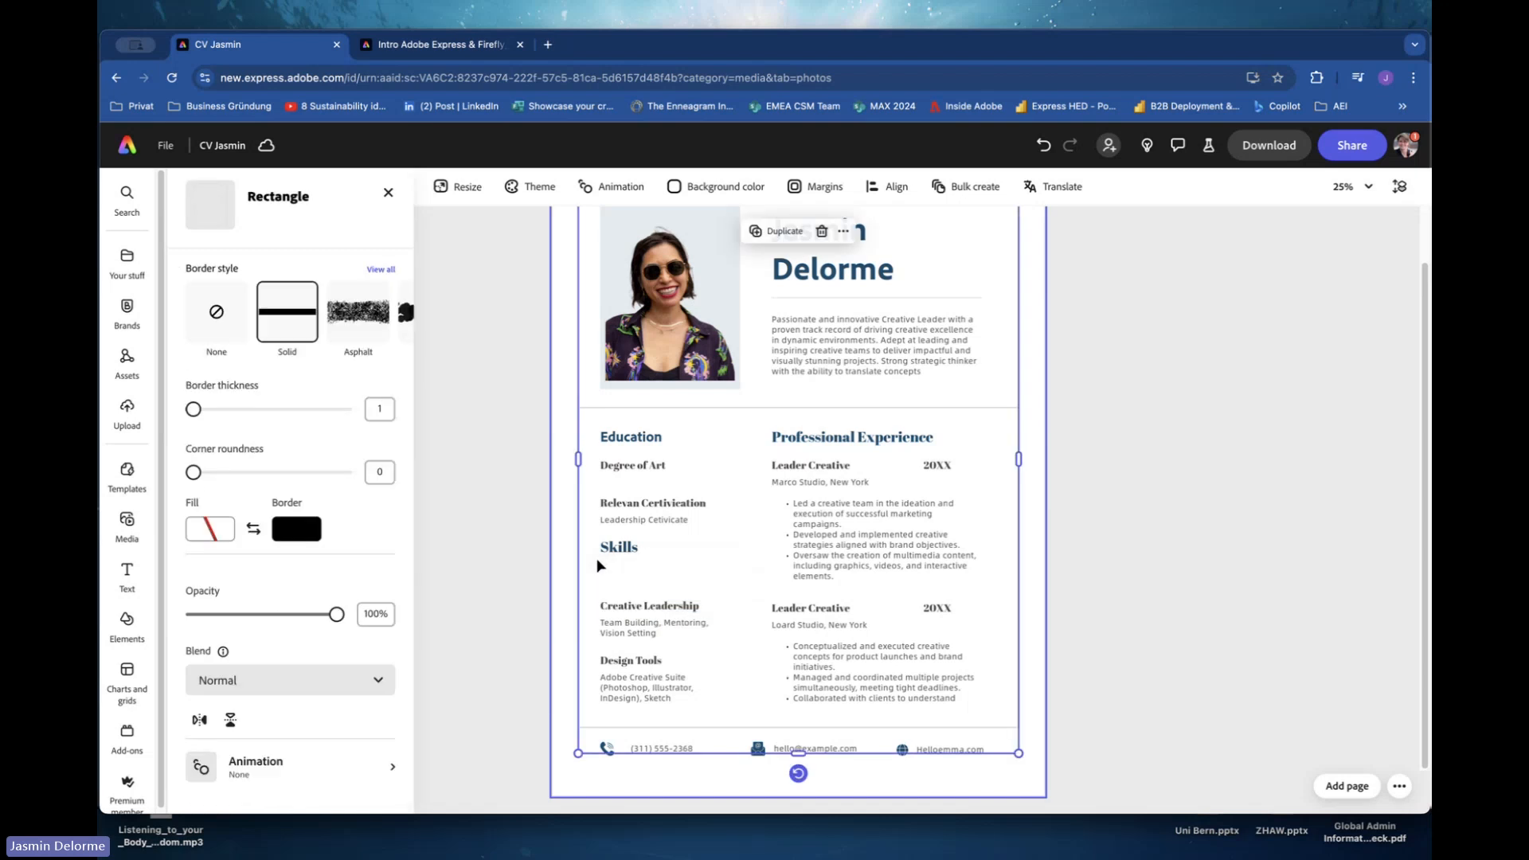
{"action": "left_click", "coordinate": [613, 606]}
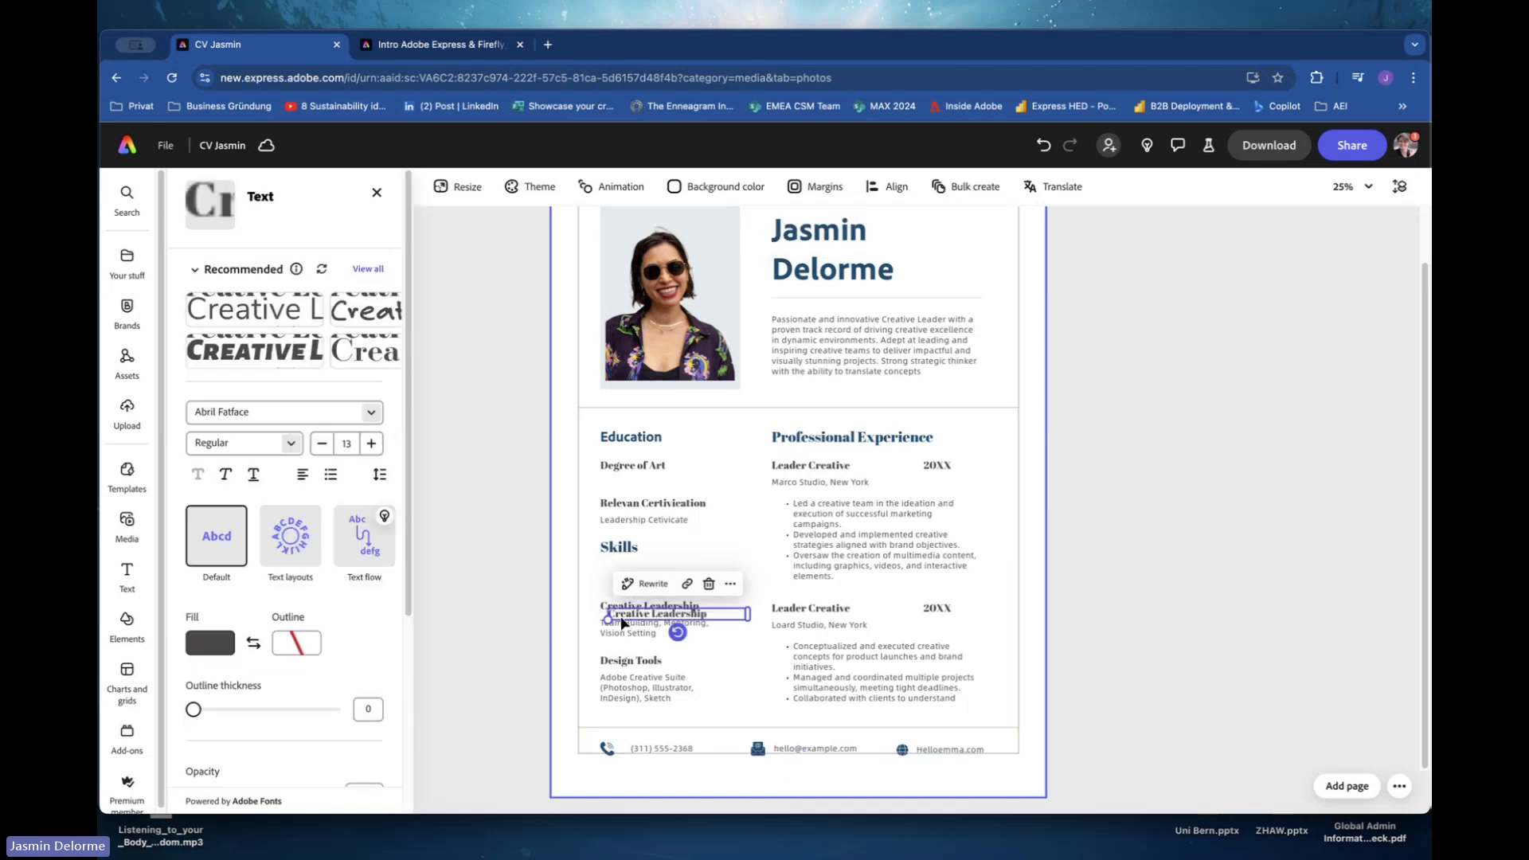
{"action": "left_click_drag", "start_coordinate": [614, 607], "coordinate": [727, 557]}
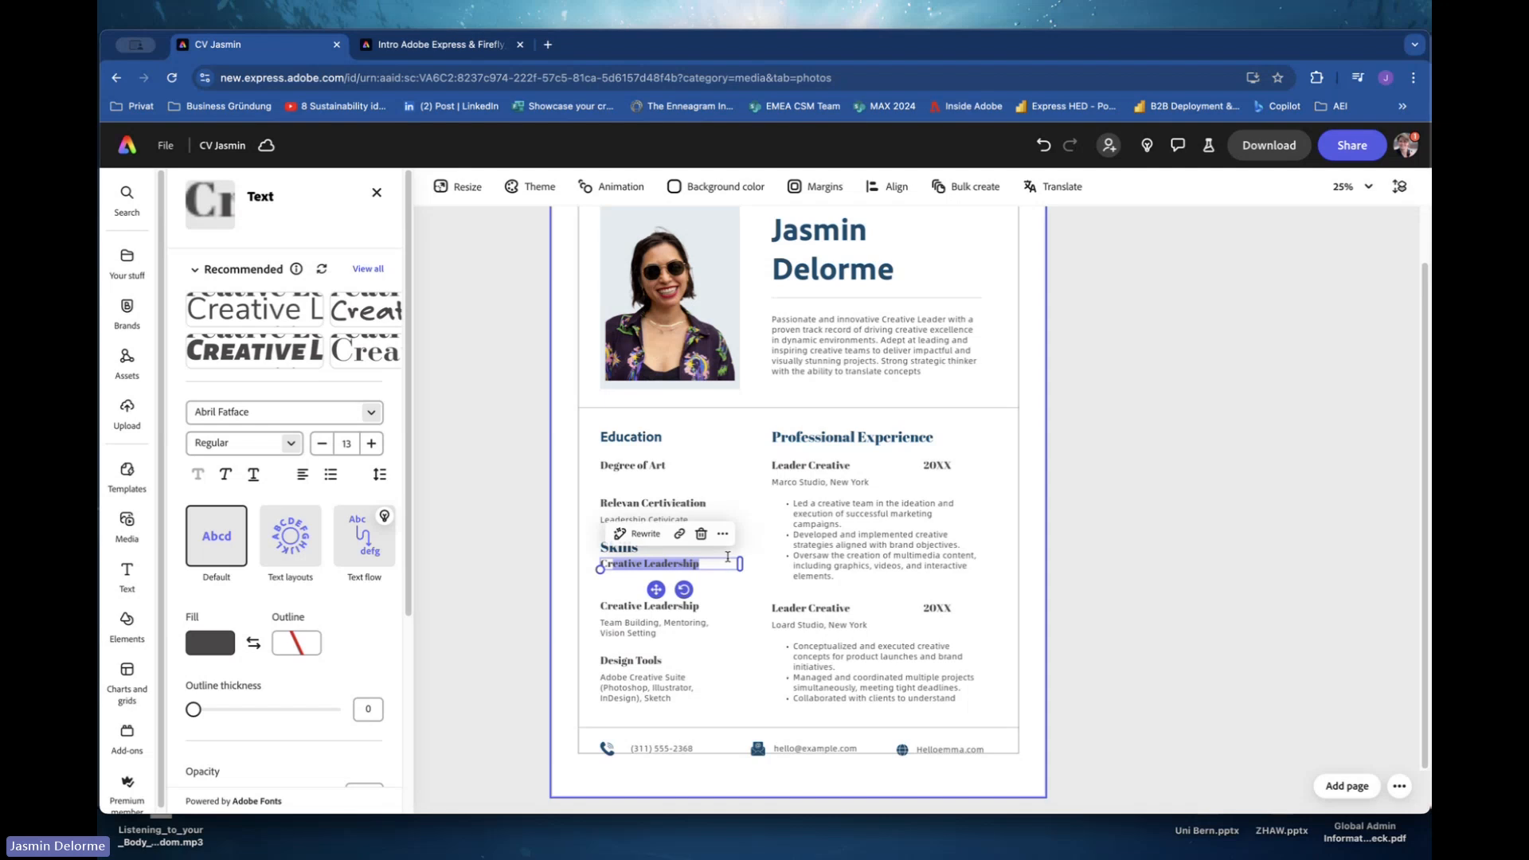
{"action": "key", "text": "BackSpace"}
{"action": "key", "text": "BackSpace"}
{"action": "type", "text": "Language"}
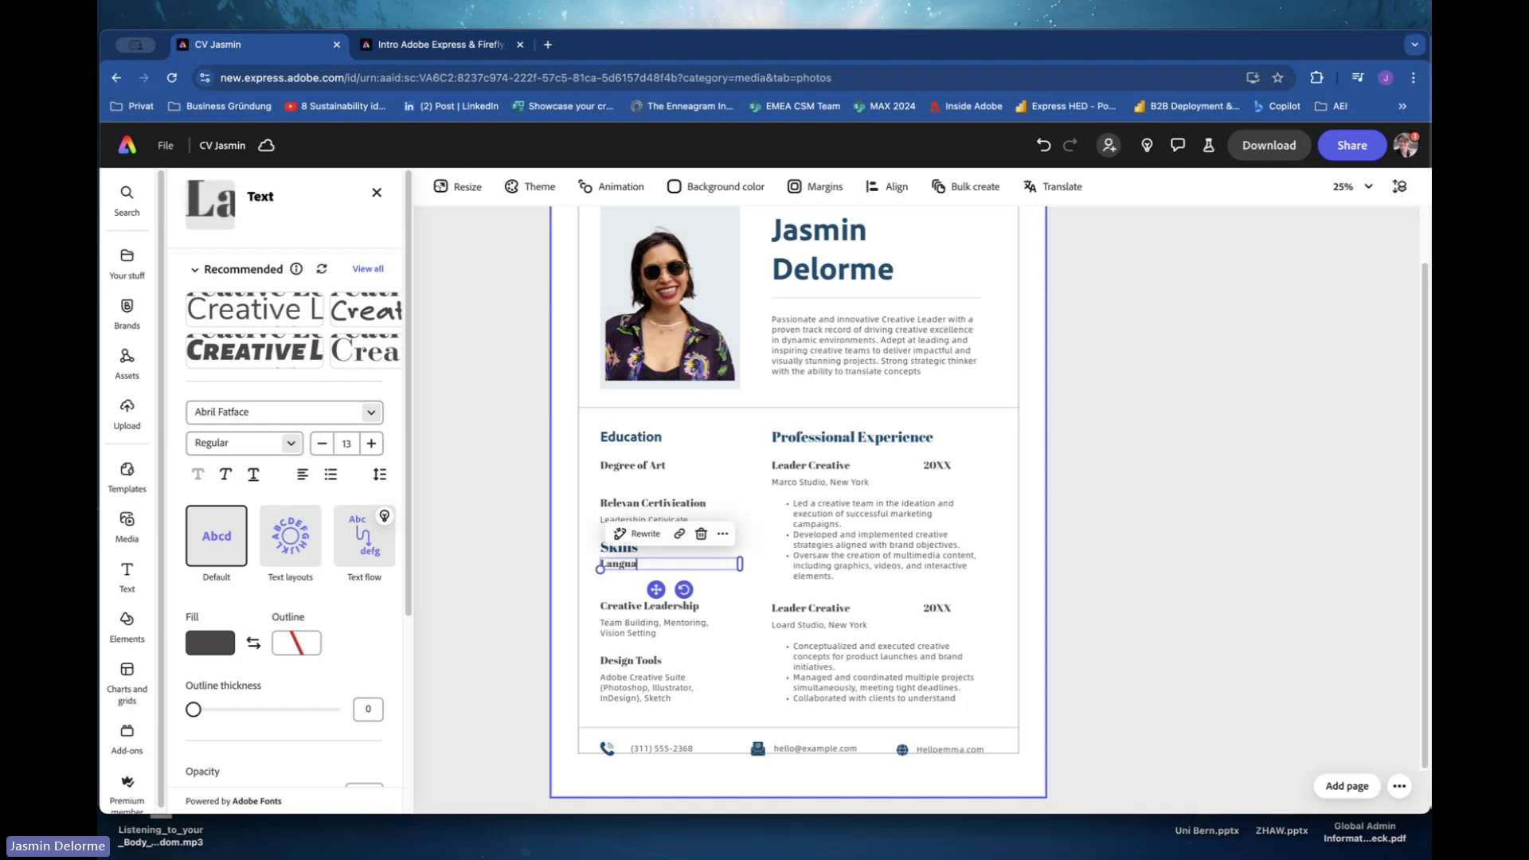
Delete the original Creative Leadership subheading and its skill list, and nudge the Language subheading slightly down.
{"action": "left_click", "coordinate": [609, 607]}
{"action": "key", "text": "Delete"}
{"action": "left_click", "coordinate": [613, 623]}
{"action": "key", "text": "Delete"}
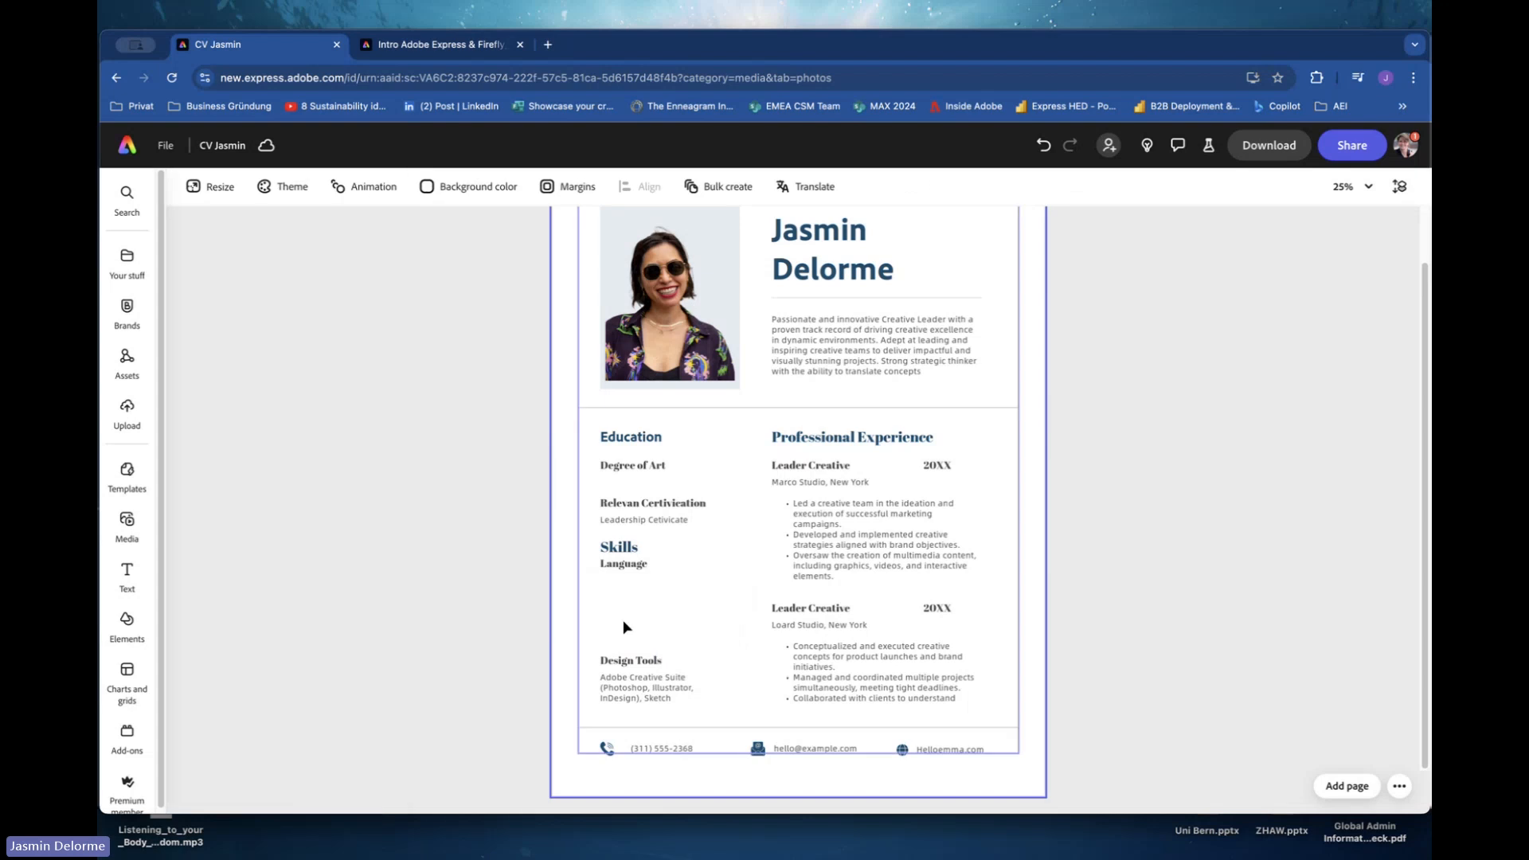
{"action": "left_click_drag", "start_coordinate": [625, 562], "coordinate": [625, 570]}
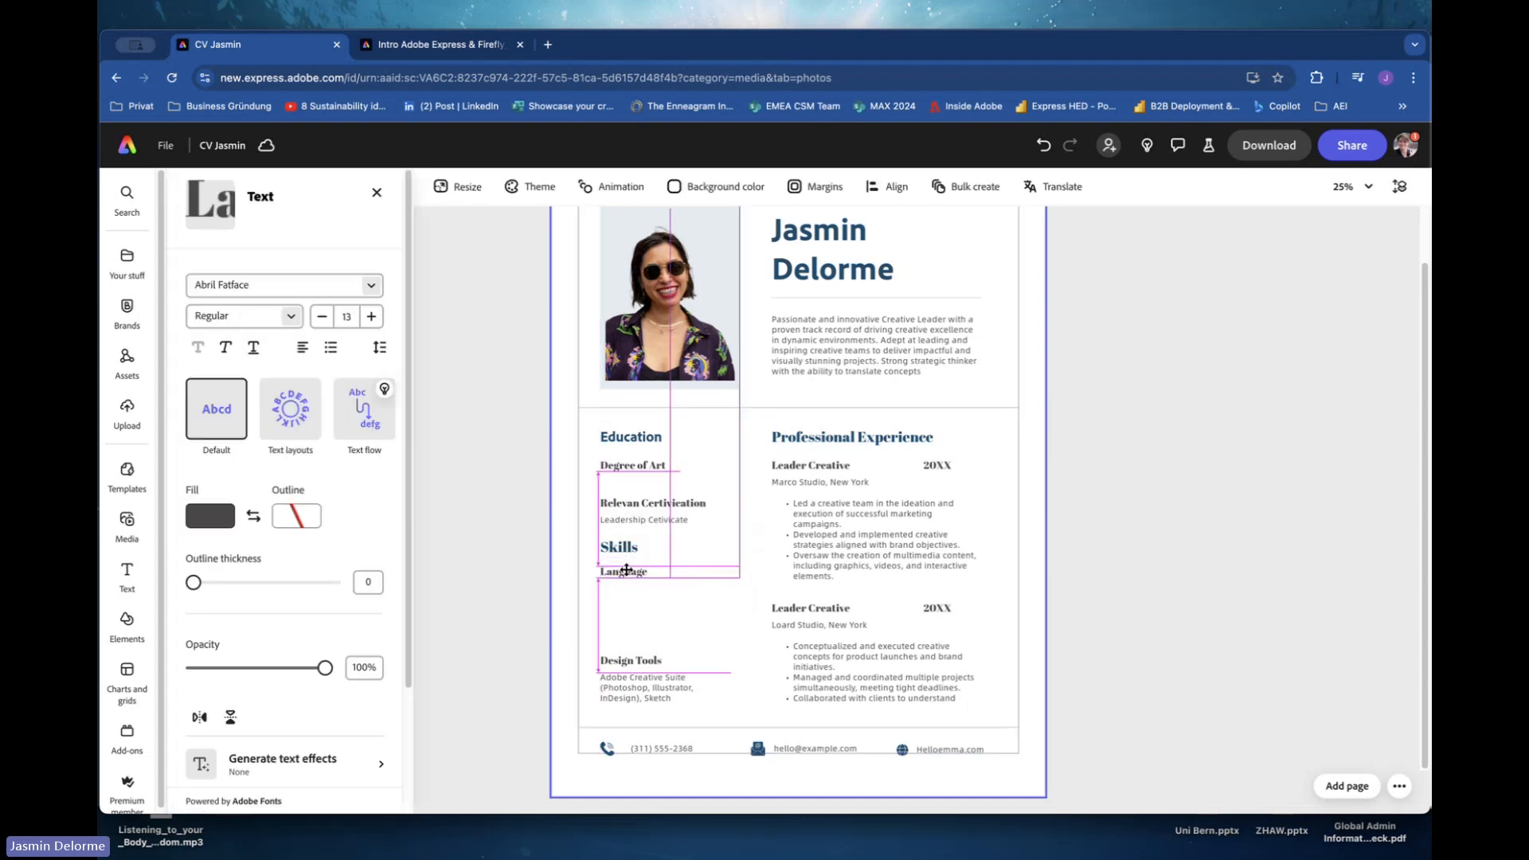
{"action": "left_click", "coordinate": [623, 645]}
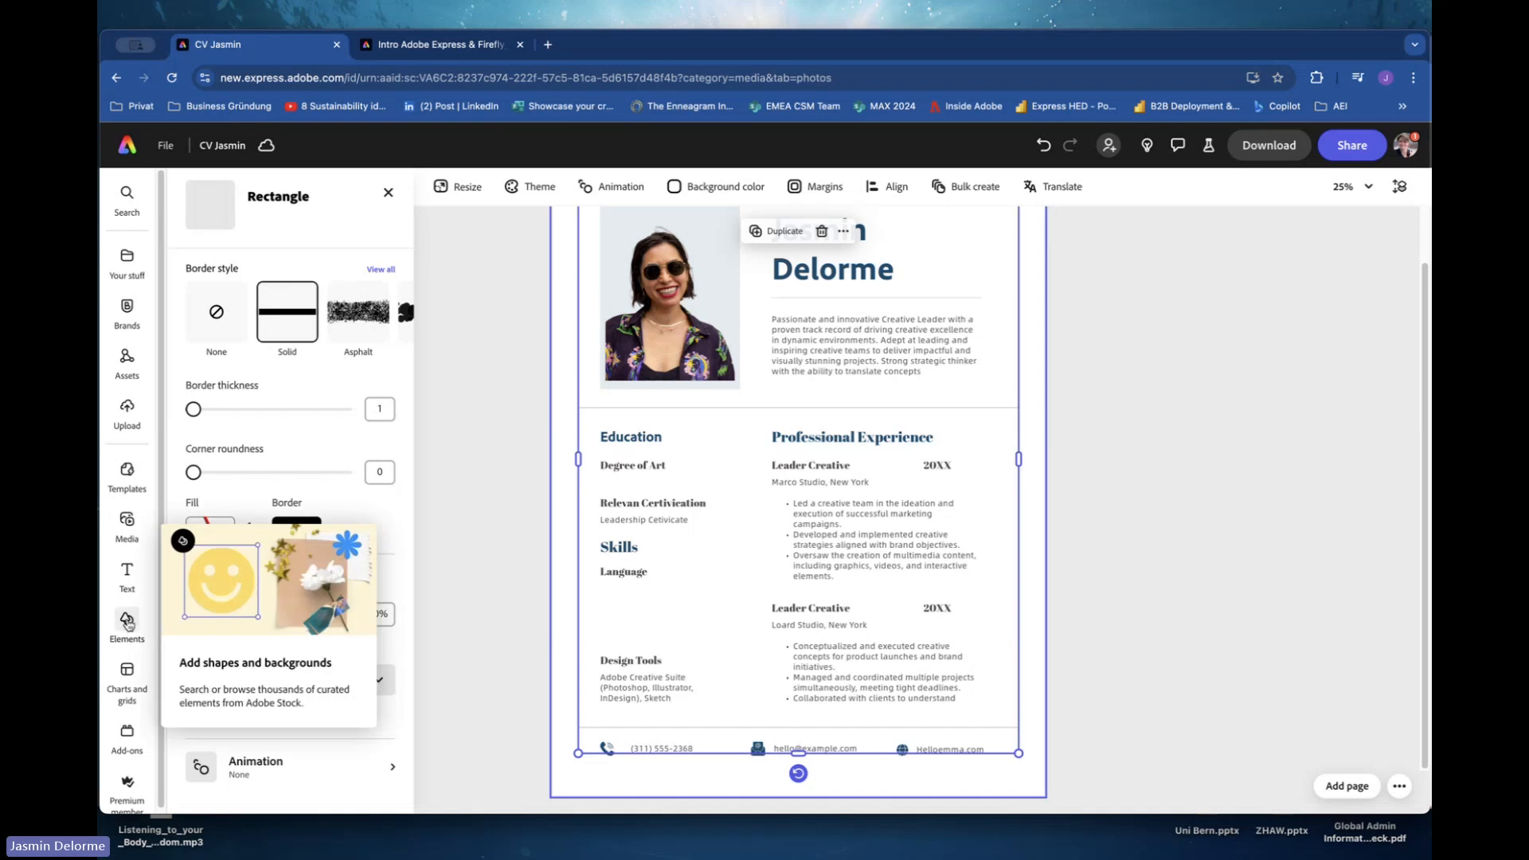
Add a progress bar chart and place it beside the Language subheading in the Skills section.
{"action": "left_click", "coordinate": [123, 667]}
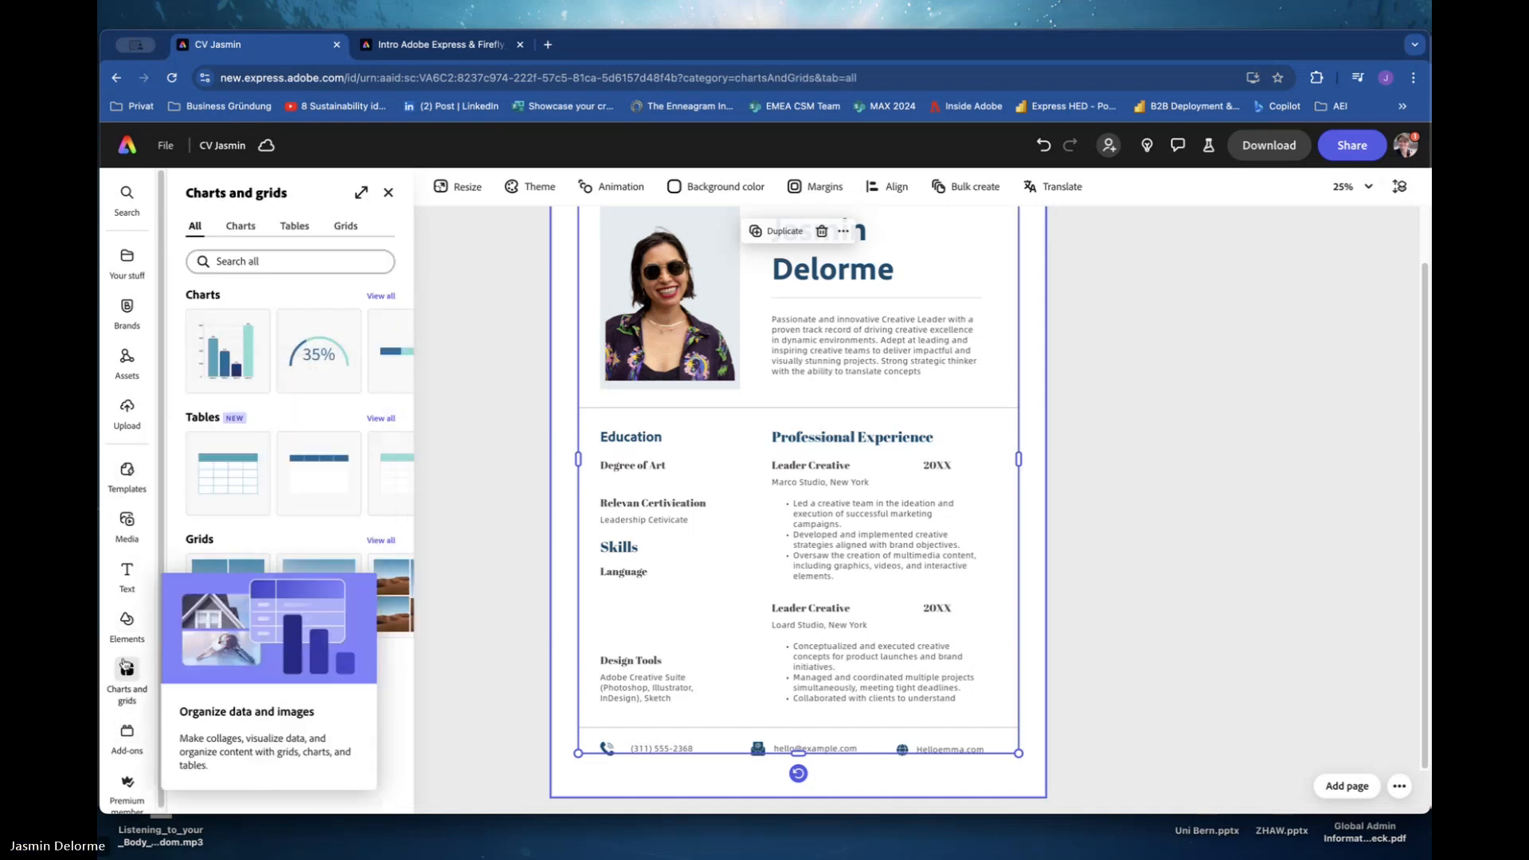
{"action": "left_click", "coordinate": [383, 300]}
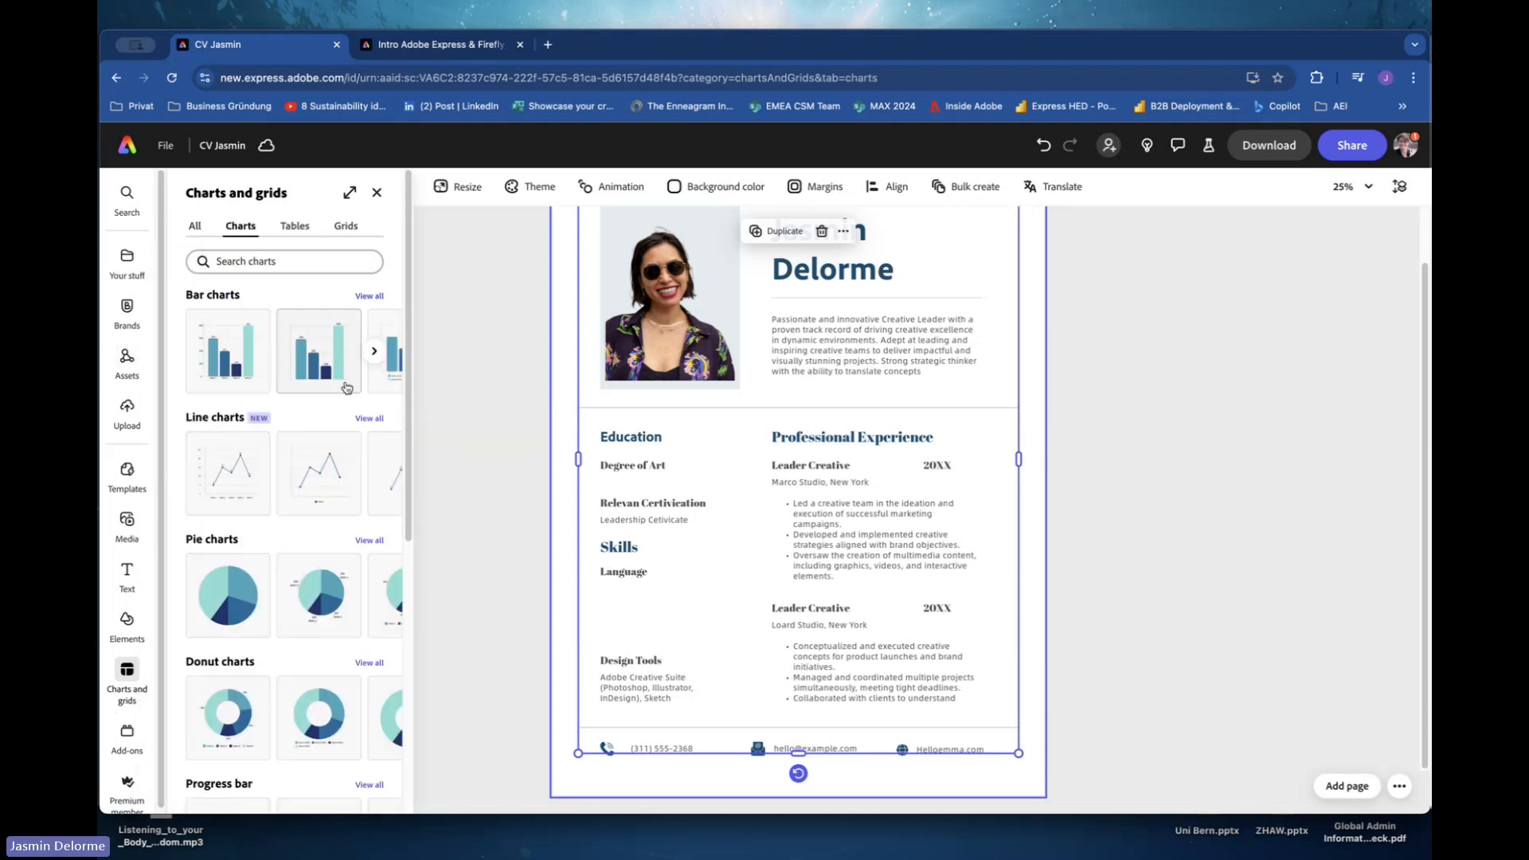
{"action": "scroll", "coordinate": [300, 613], "scroll_direction": "down", "scroll_amount": 3}
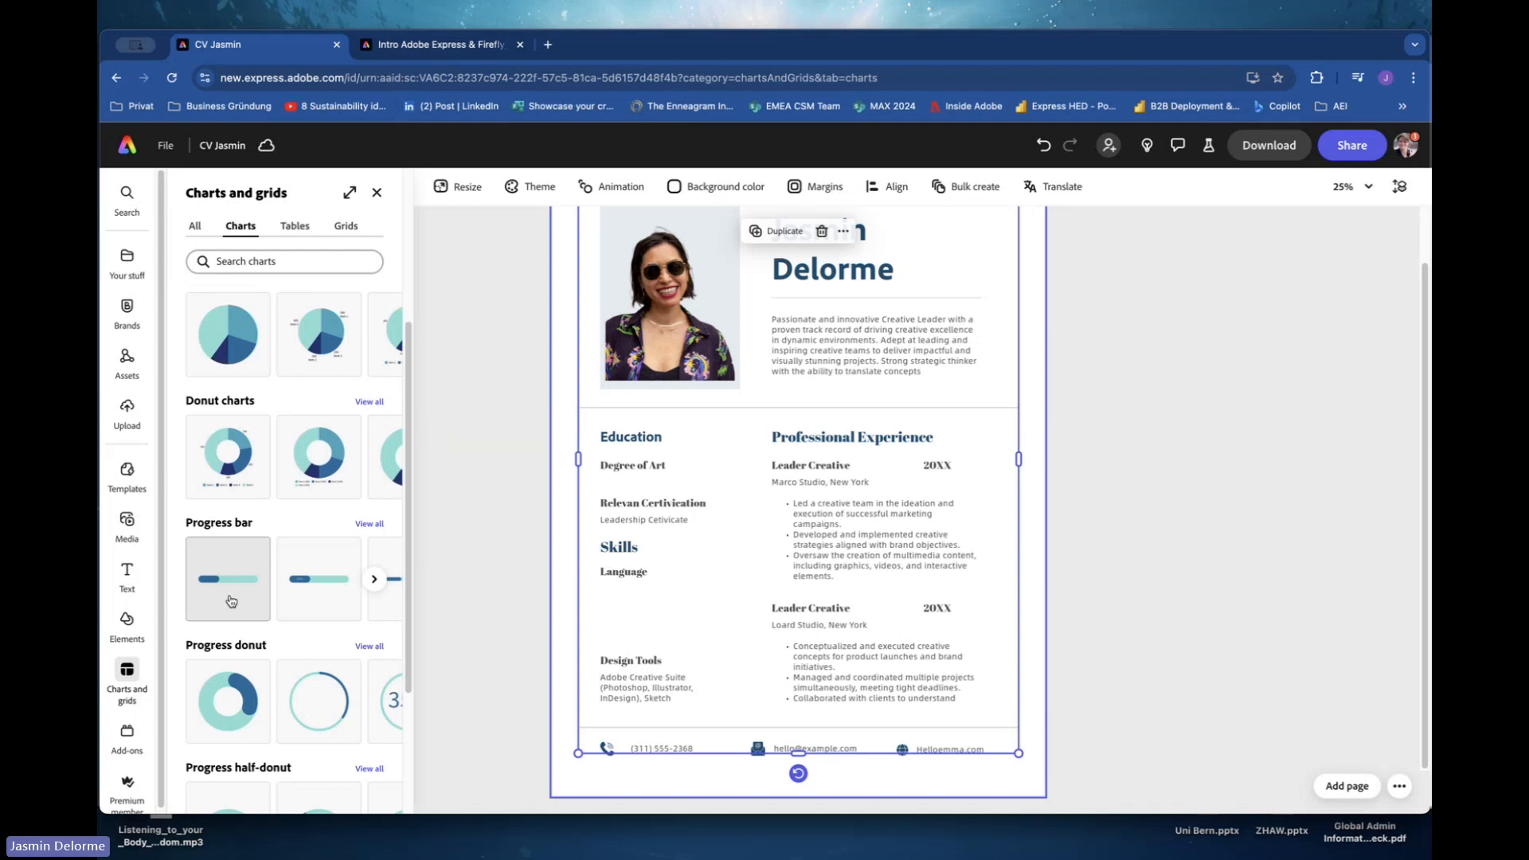
{"action": "left_click", "coordinate": [231, 600]}
{"action": "left_click_drag", "start_coordinate": [764, 492], "coordinate": [701, 581]}
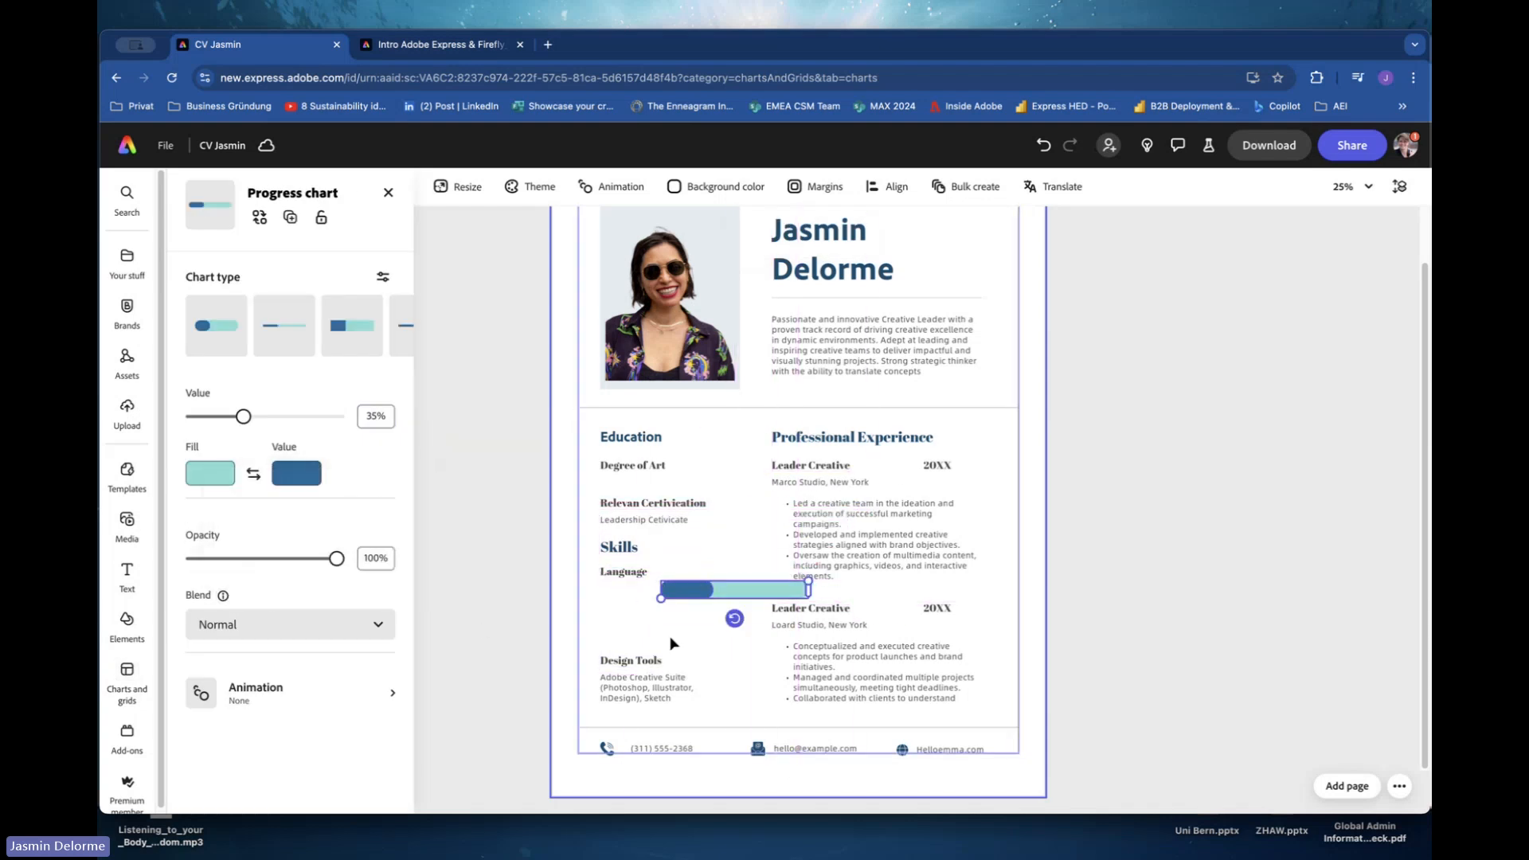
Duplicate the Design Tools description text to just below Language and change its text to English.
{"action": "left_click", "coordinate": [633, 674]}
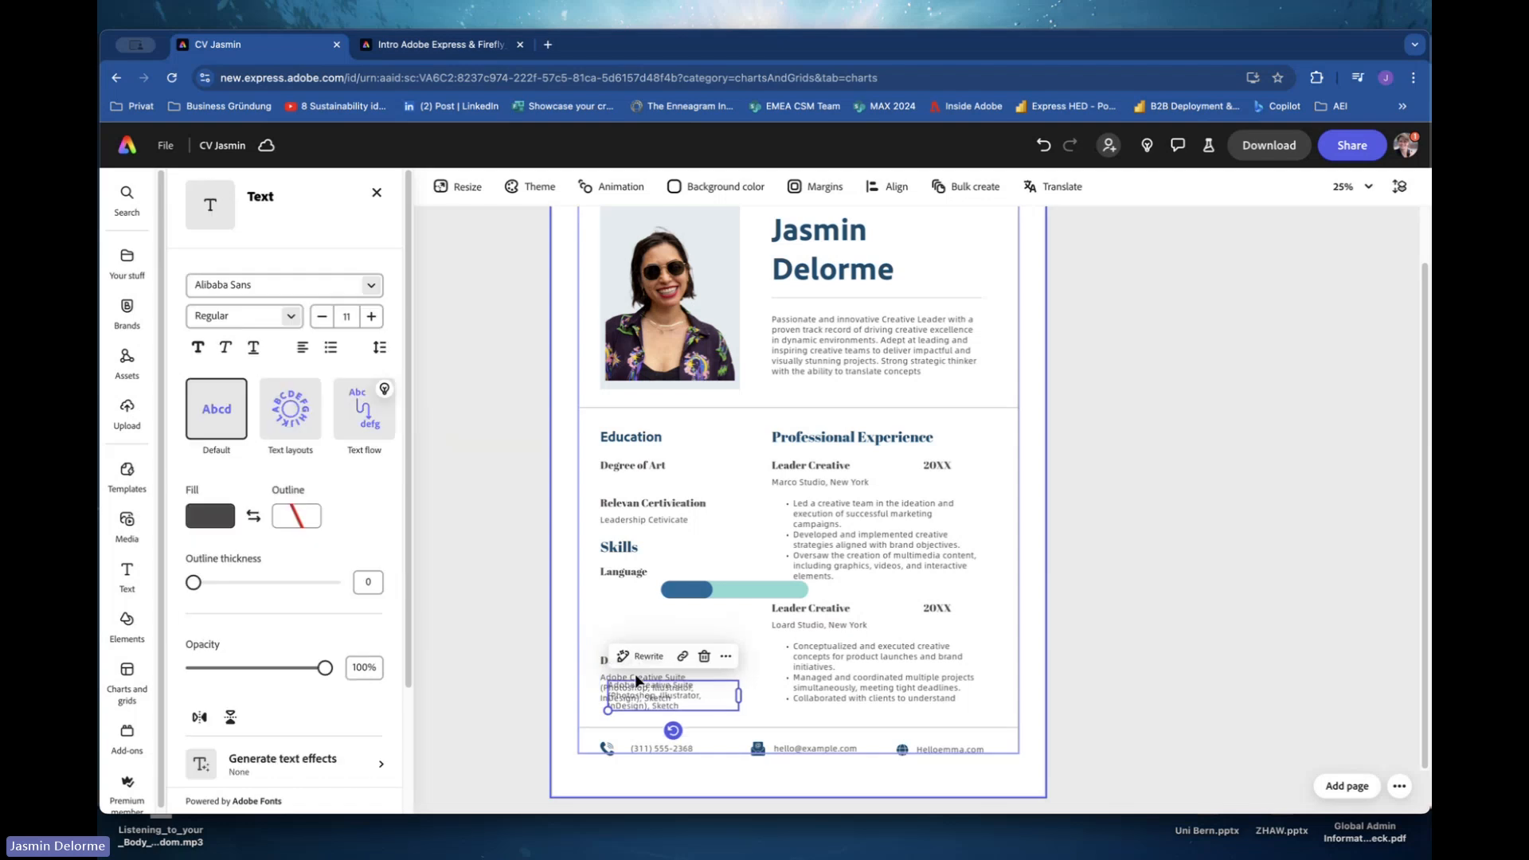
{"action": "mouse_move", "coordinate": [633, 674]}
{"action": "left_mouse_down"}
{"action": "mouse_move", "coordinate": [654, 595]}
{"action": "mouse_move", "coordinate": [600, 588]}
{"action": "left_mouse_up"}
{"action": "double_click", "coordinate": [678, 608]}
{"action": "type", "text": "Engl"}
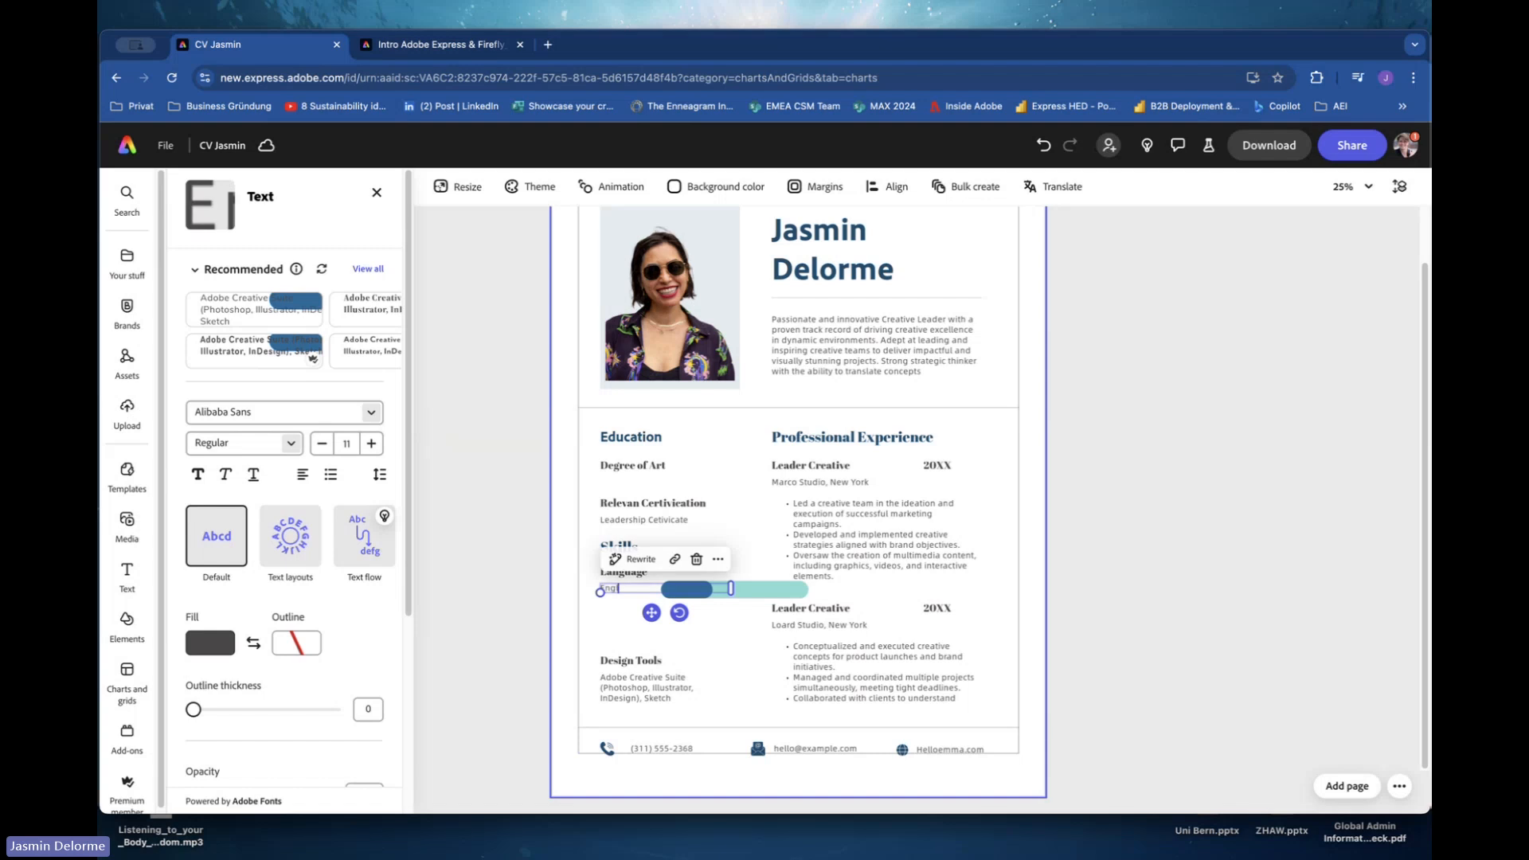
{"action": "type", "text": "ish"}
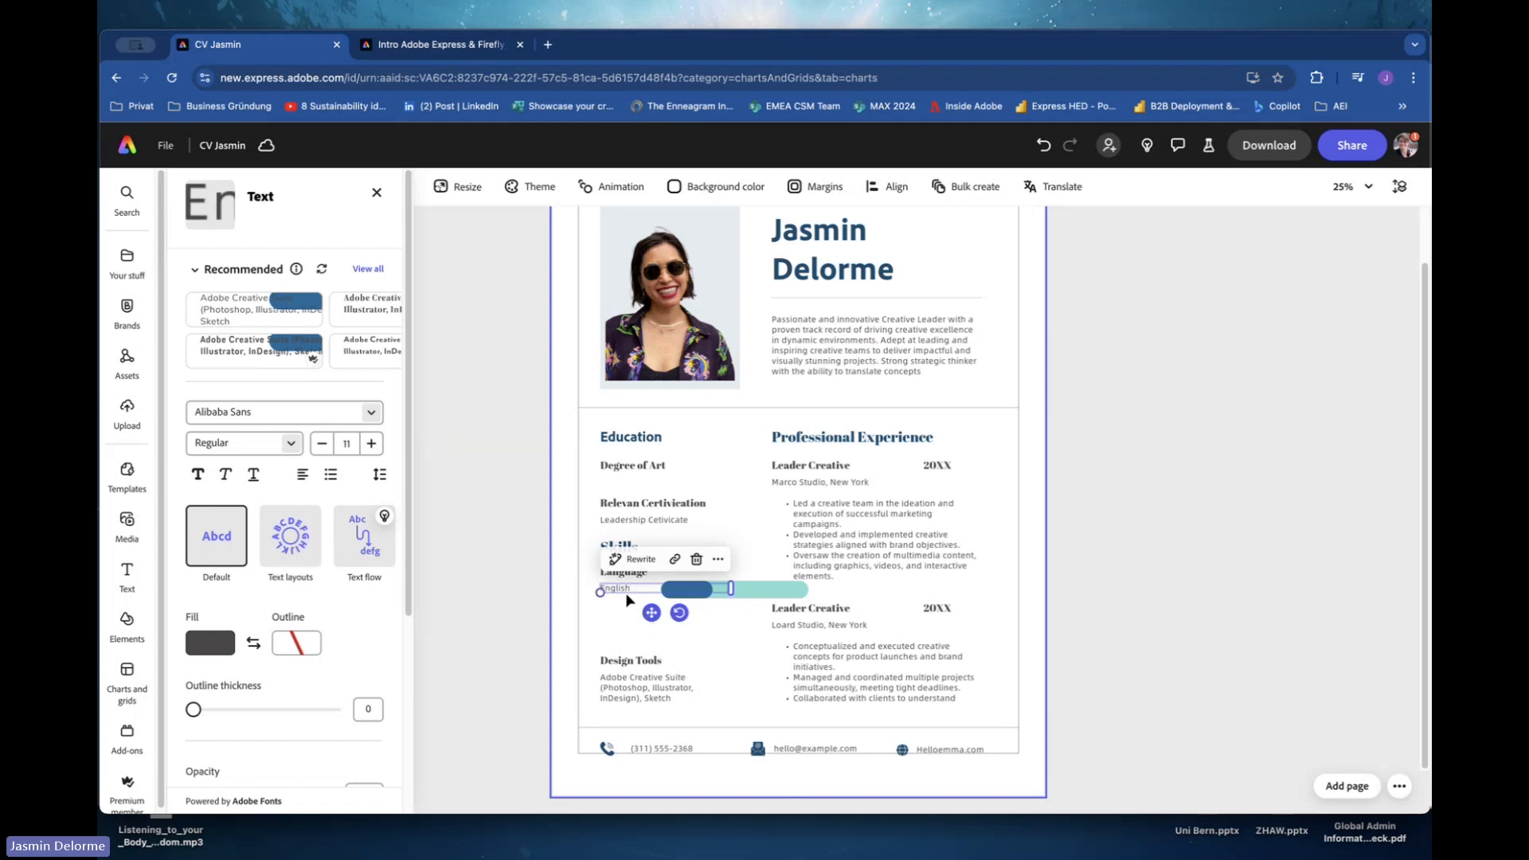
Paste another copy of the text line beneath English and change it to German.
{"action": "key", "text": "super+v"}
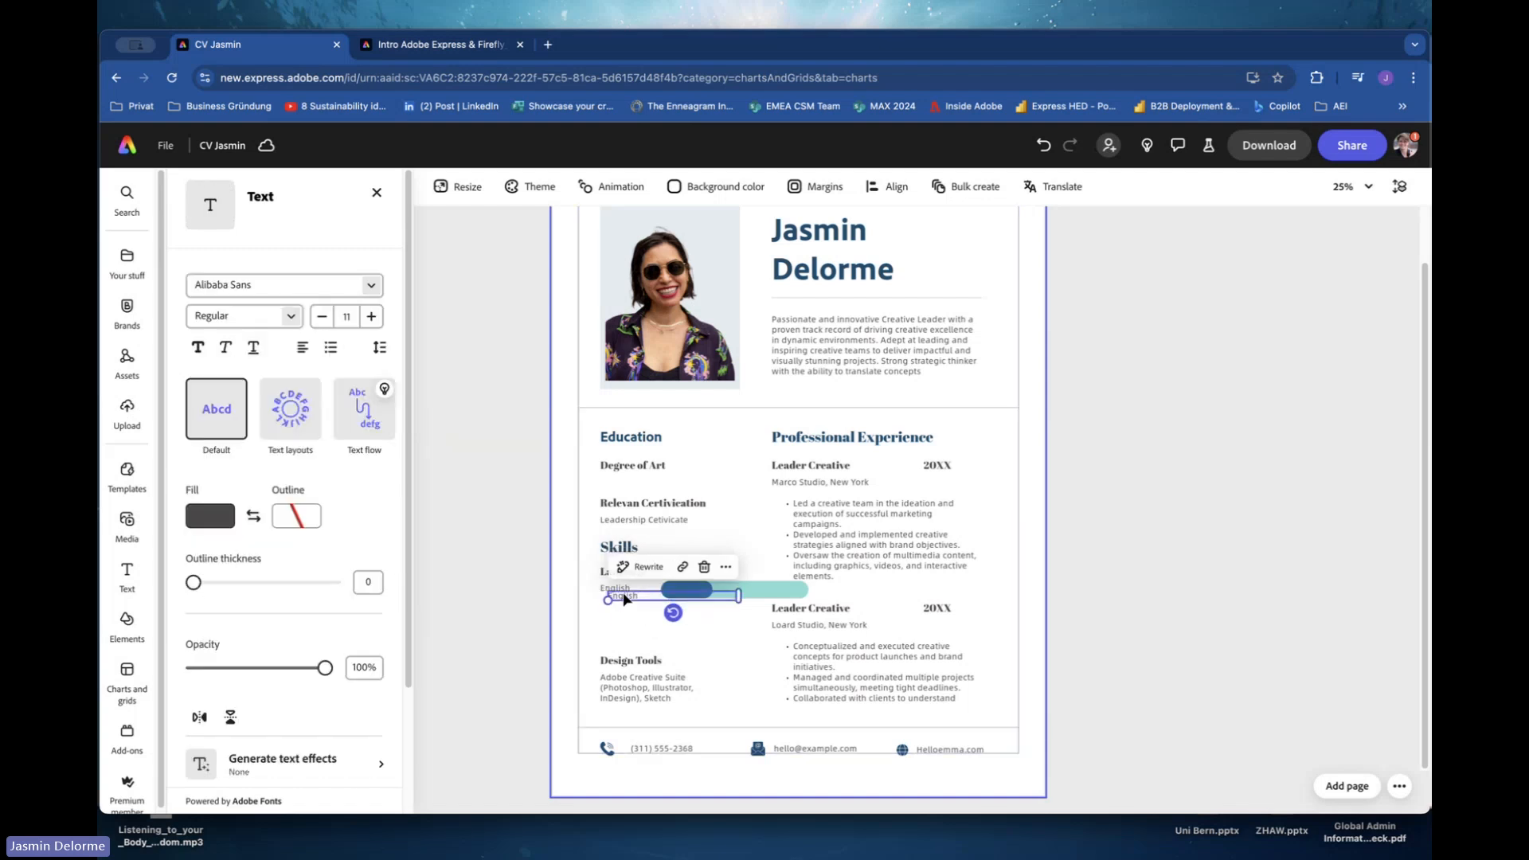
{"action": "left_click_drag", "start_coordinate": [628, 602], "coordinate": [627, 610]}
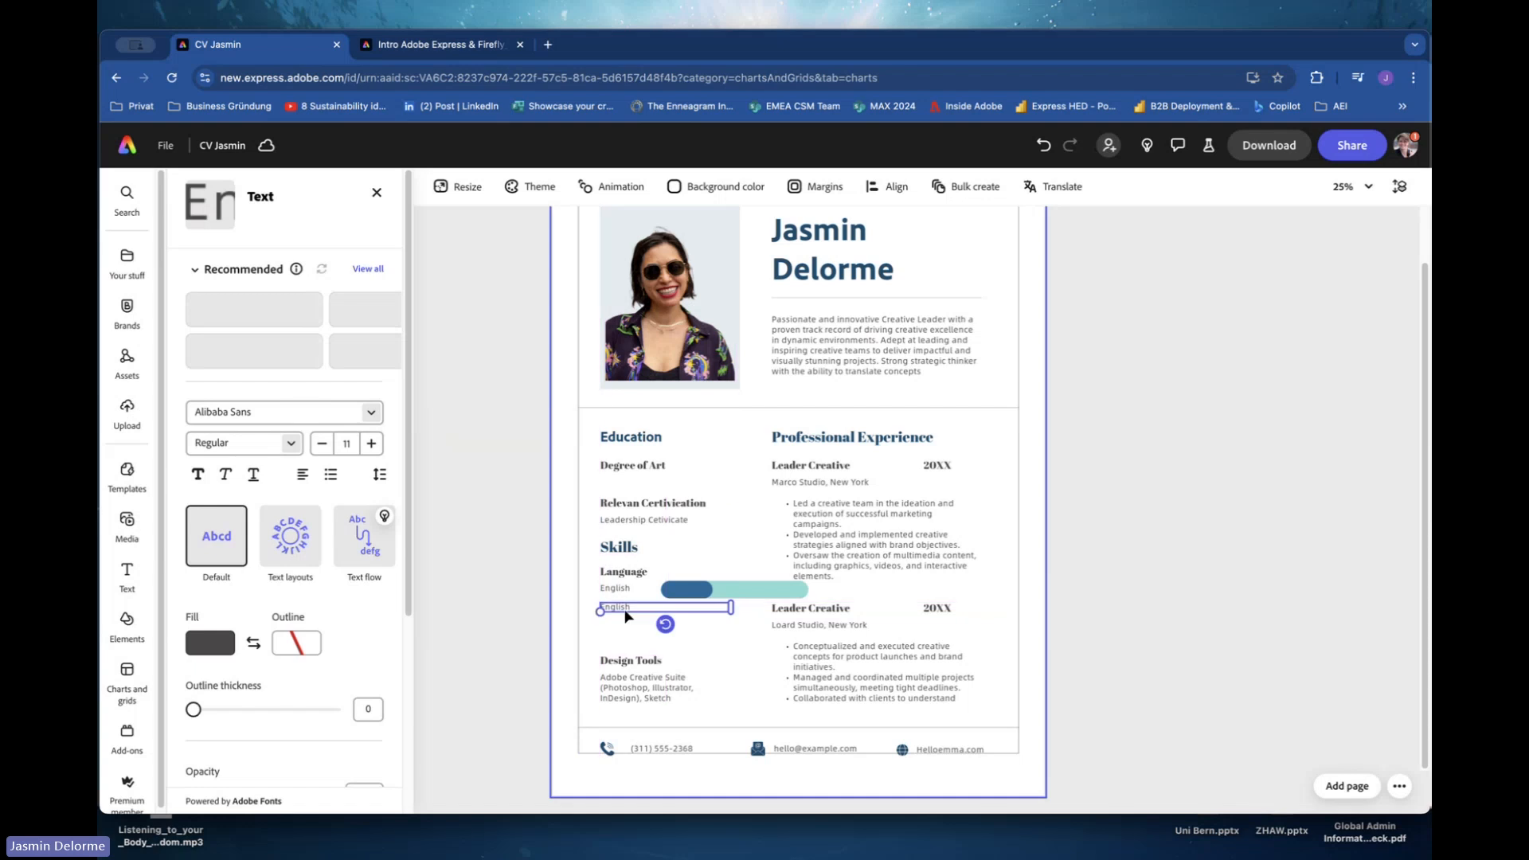
{"action": "double_click", "coordinate": [590, 607]}
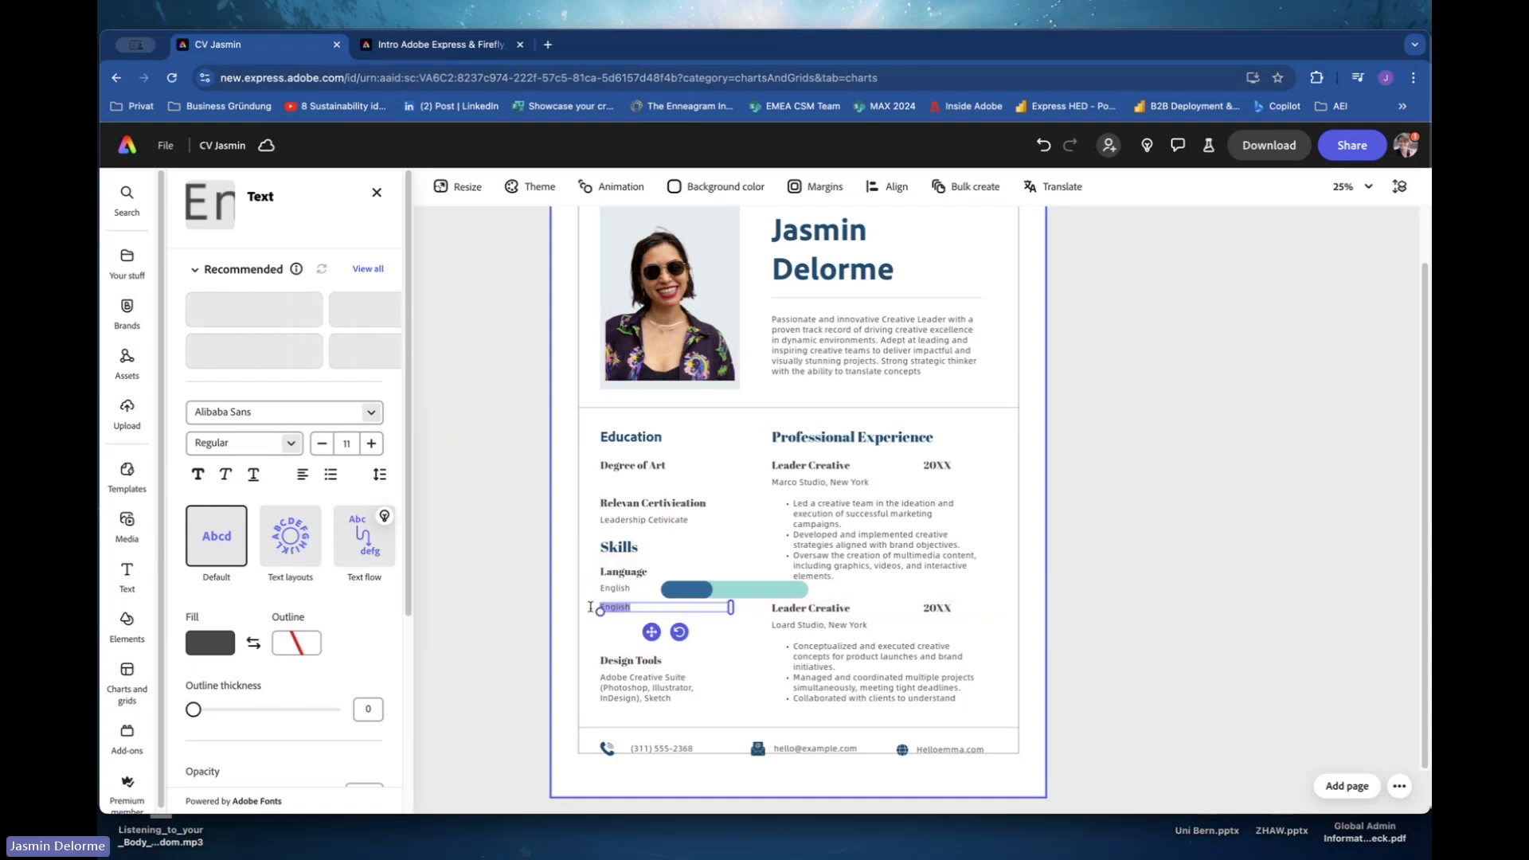
{"action": "type", "text": "Germin"}
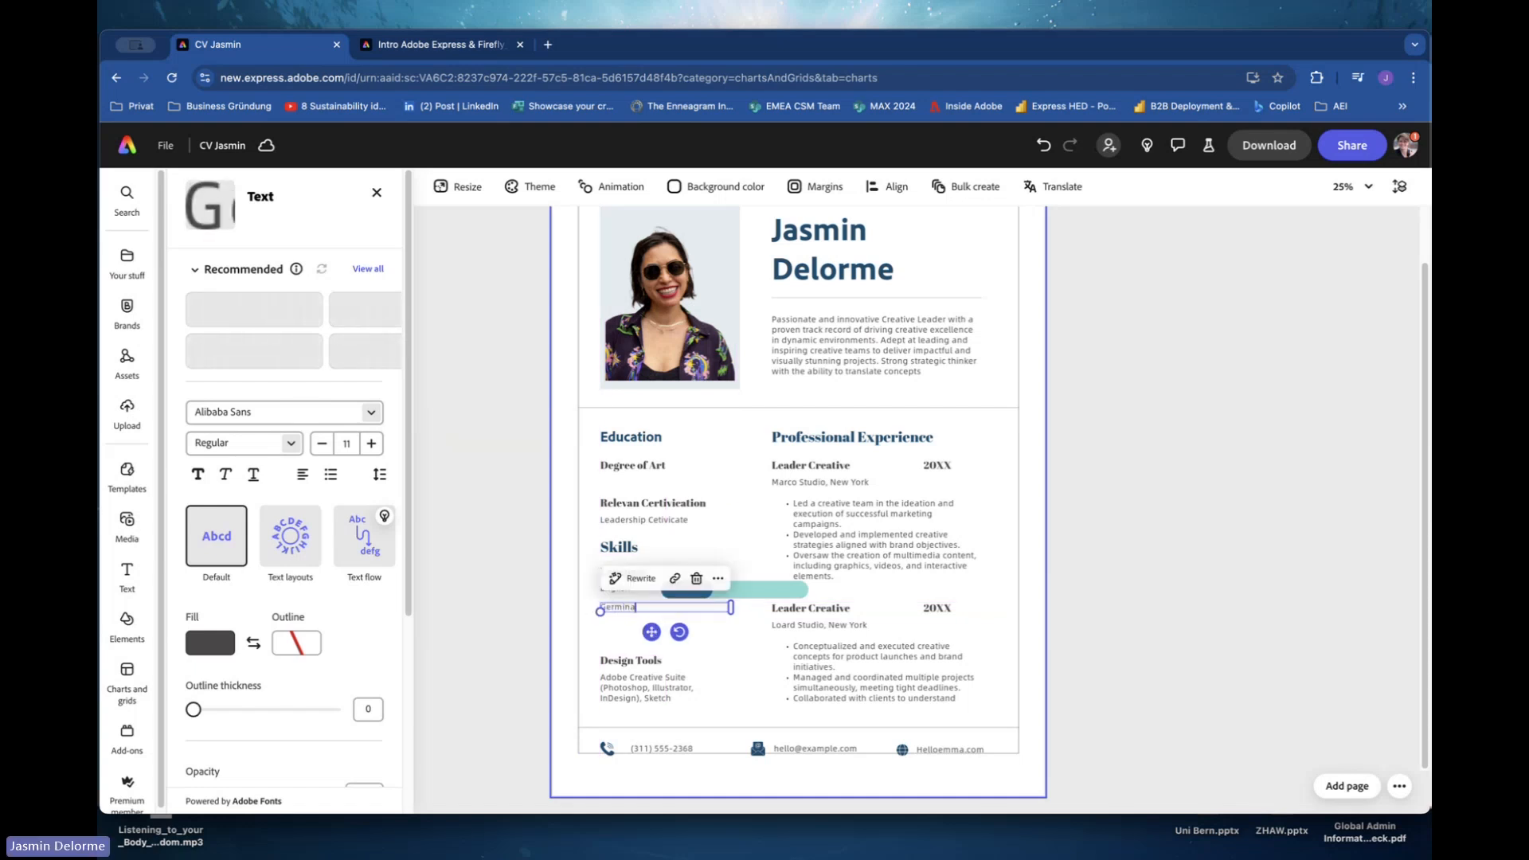
{"action": "type", "text": "a"}
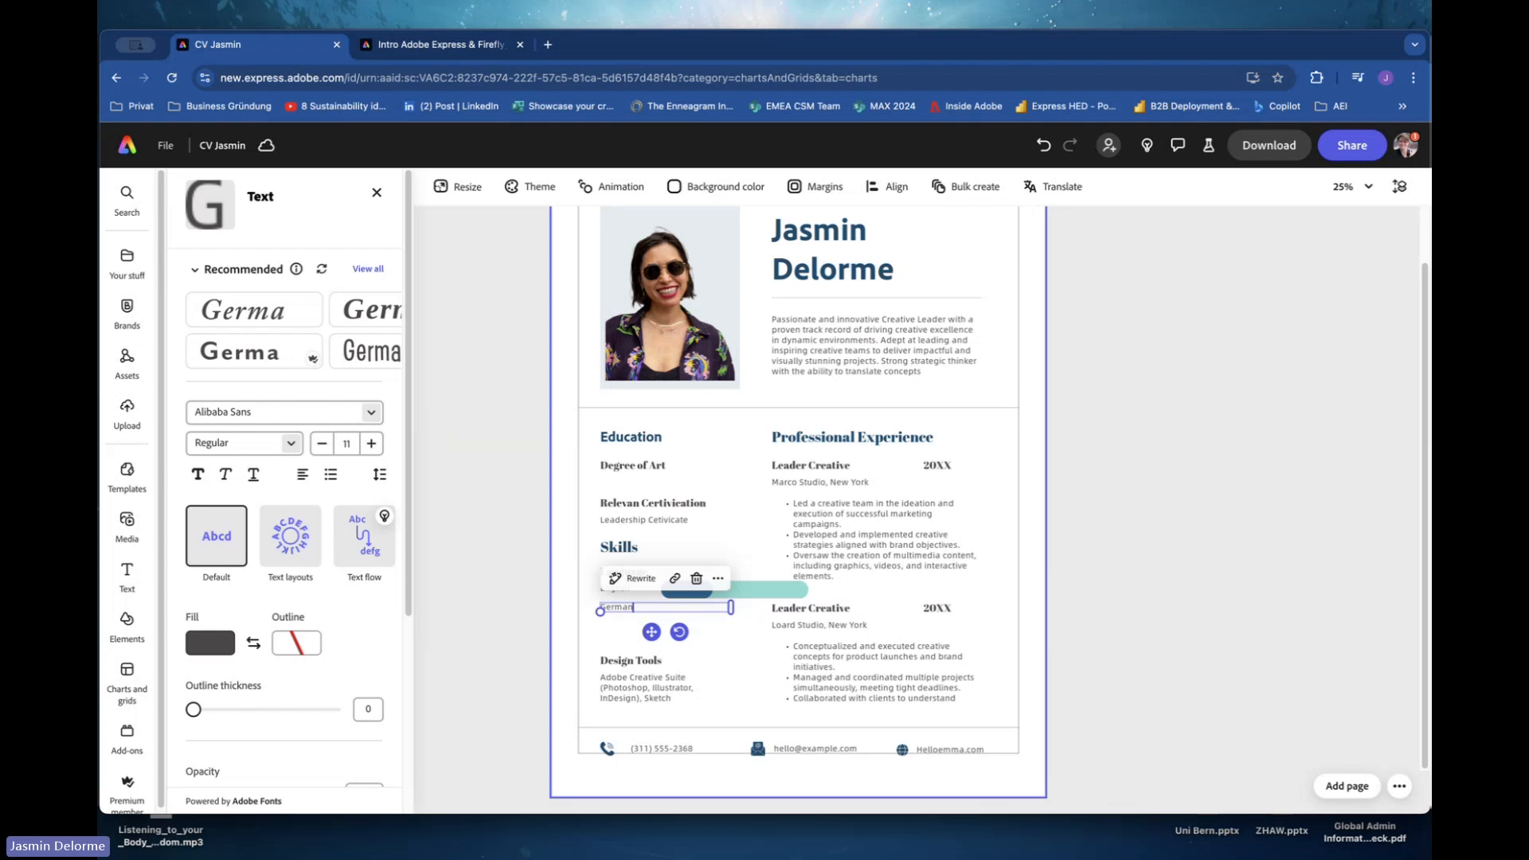
{"action": "type", "text": "n"}
Shorten the English progress bar and set its value to 70%.
{"action": "left_click_drag", "start_coordinate": [754, 581], "coordinate": [723, 591]}
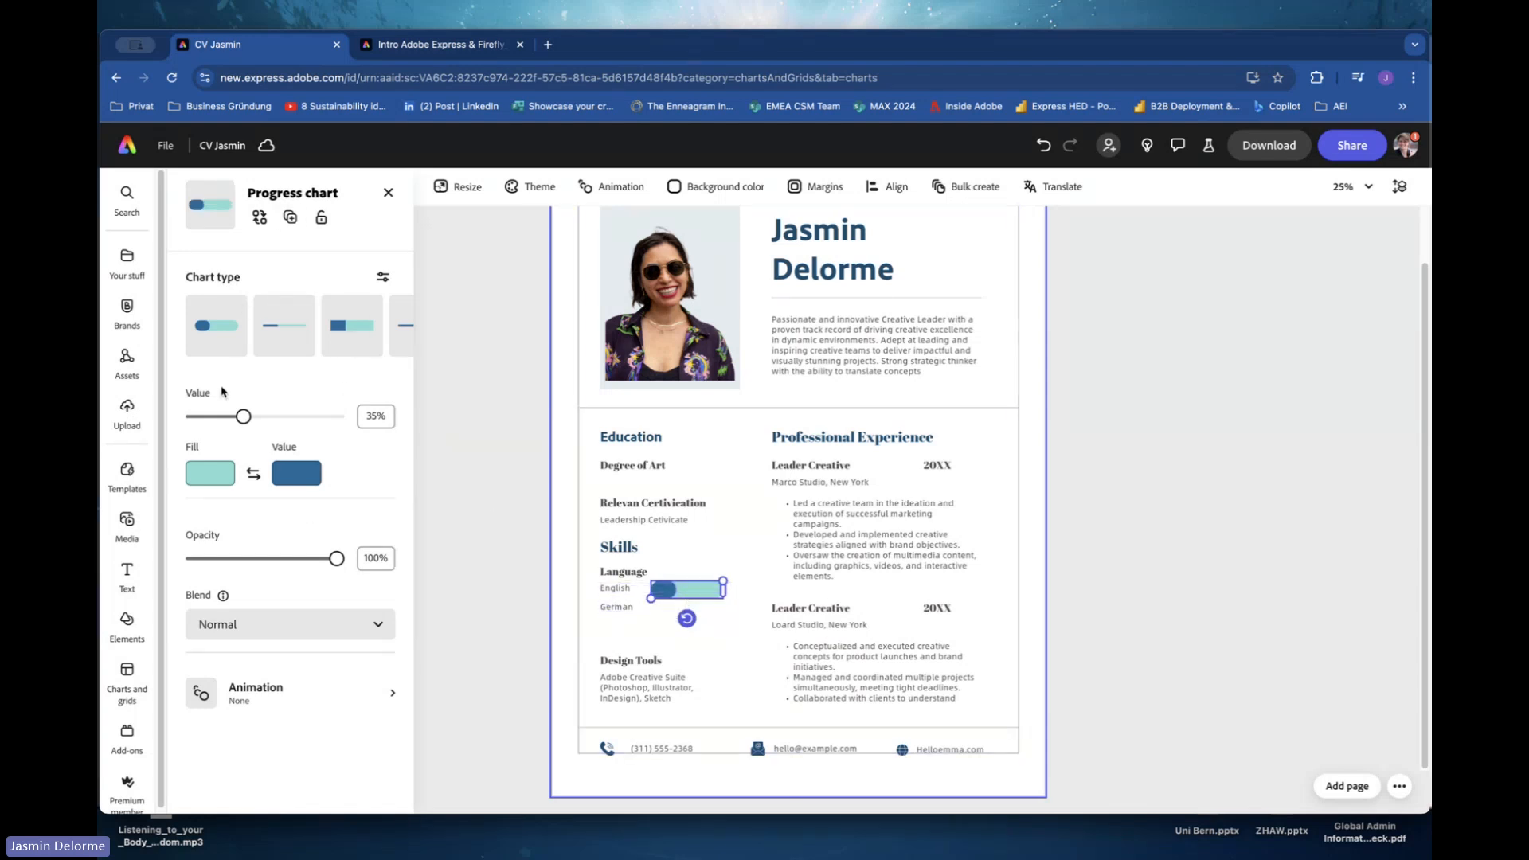
{"action": "left_click_drag", "start_coordinate": [243, 415], "coordinate": [297, 425]}
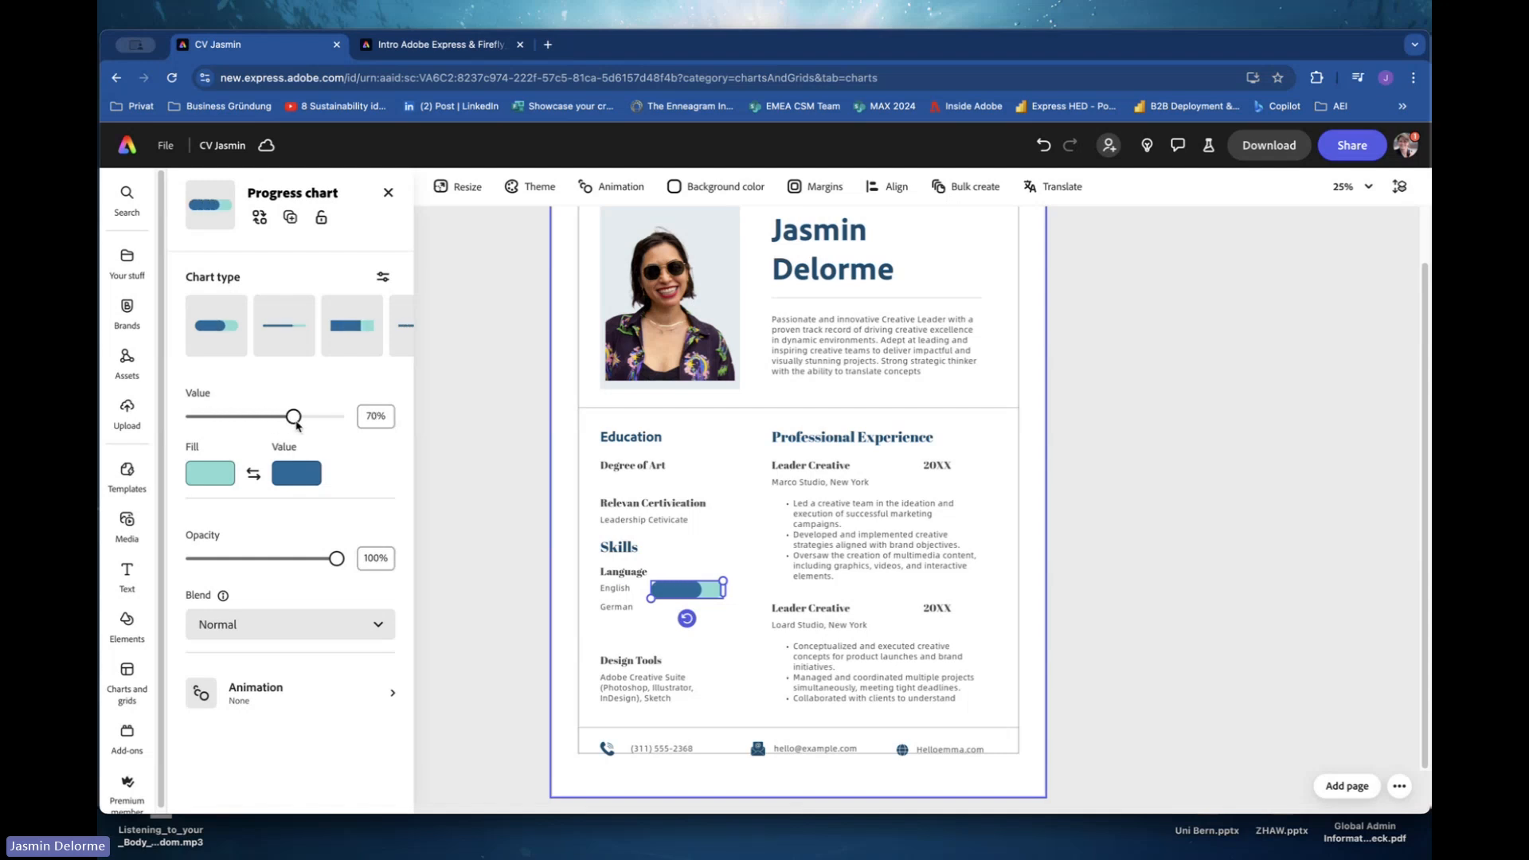
{"action": "left_click", "coordinate": [637, 629]}
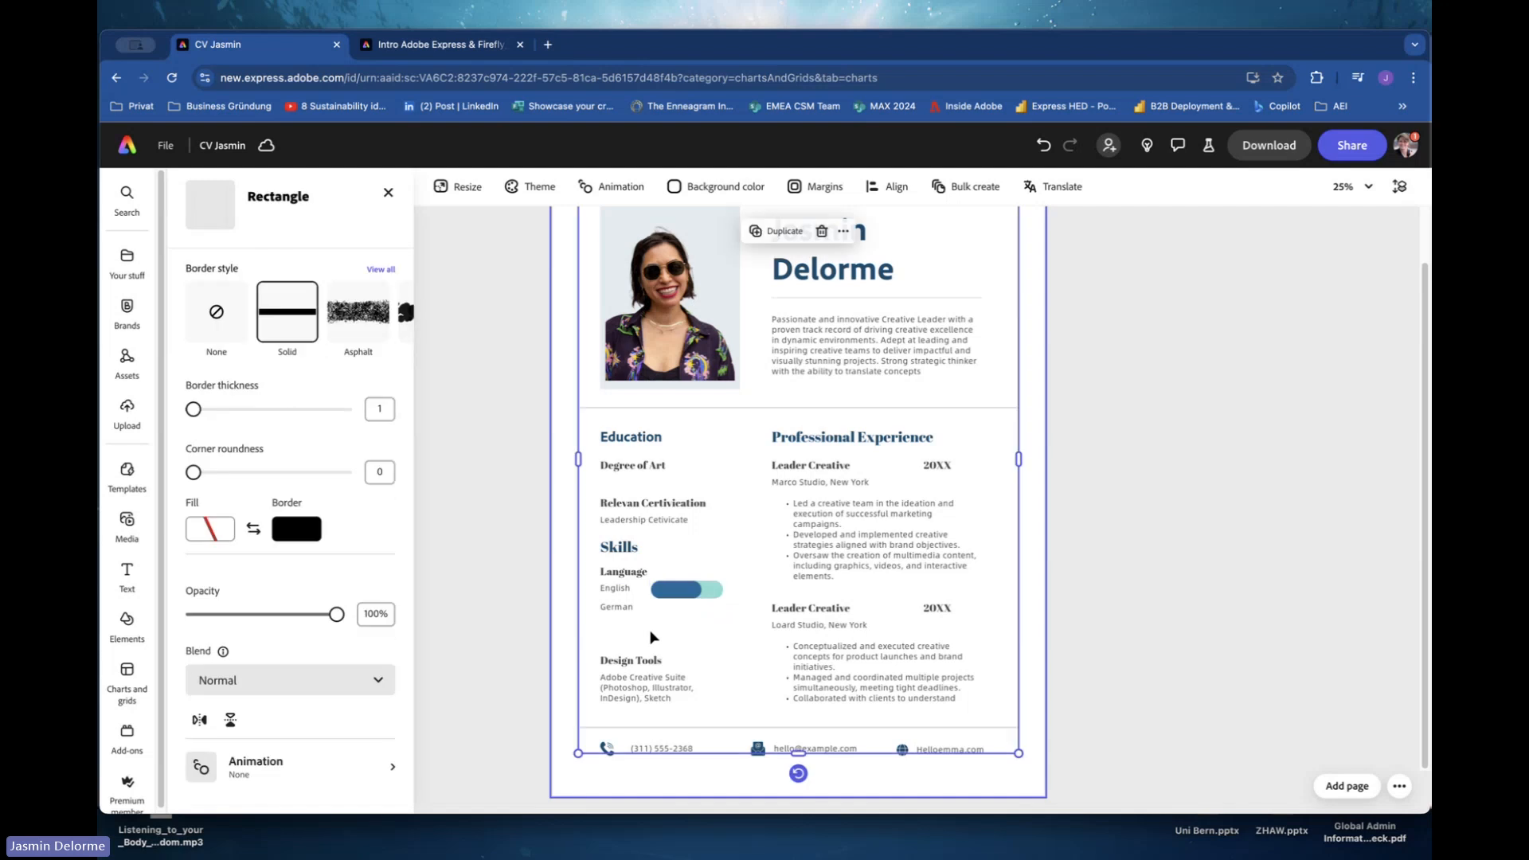
Duplicate the progress bar next to German and raise its value to full.
{"action": "left_click", "coordinate": [681, 590]}
{"action": "left_click", "coordinate": [693, 597]}
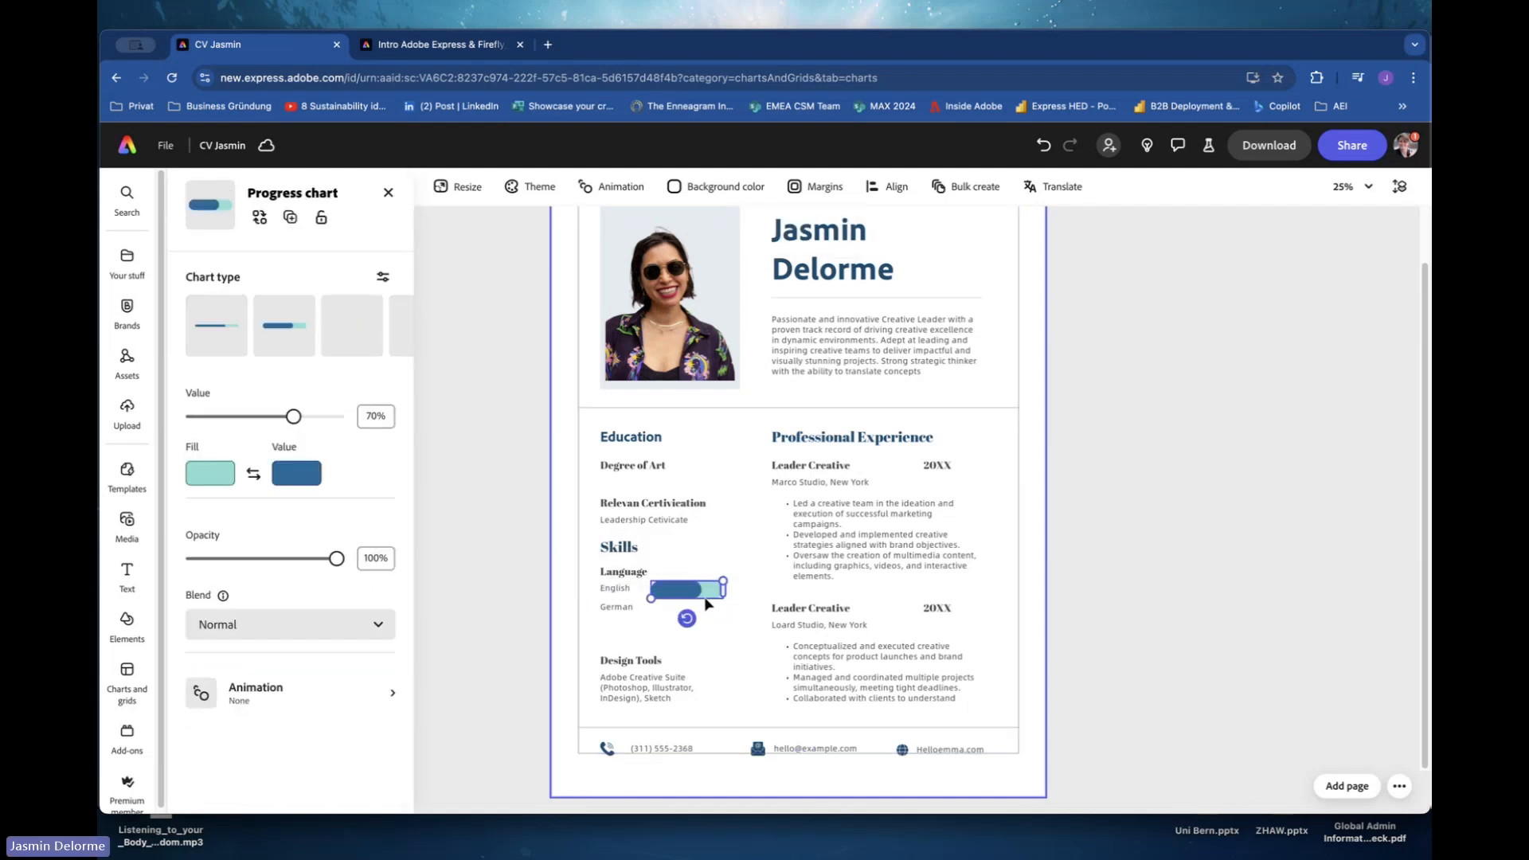
{"action": "left_click_drag", "start_coordinate": [706, 604], "coordinate": [651, 611]}
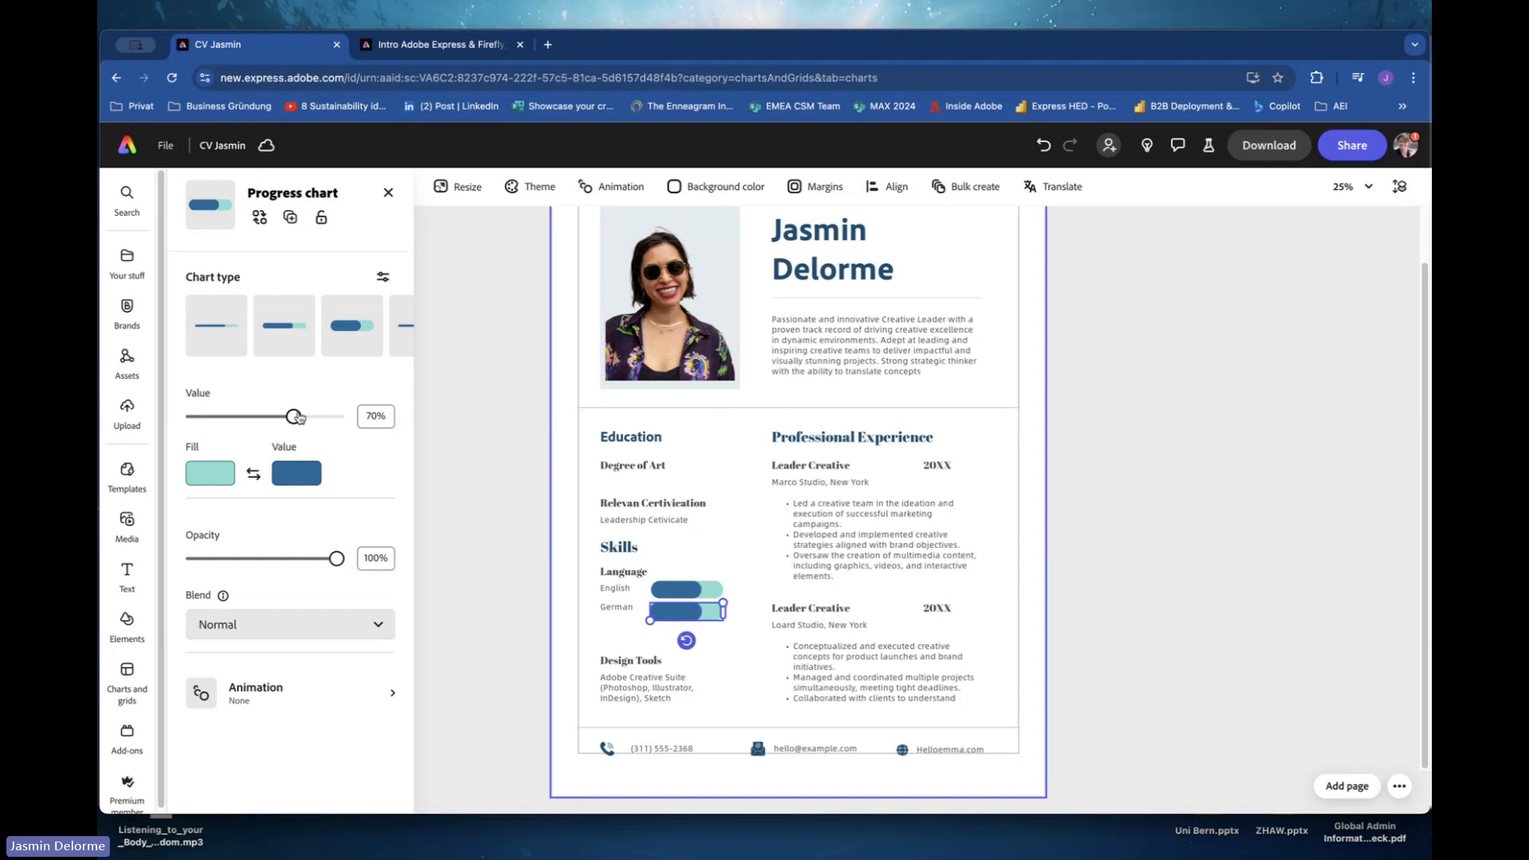
{"action": "left_click_drag", "start_coordinate": [294, 416], "coordinate": [342, 416]}
{"action": "left_click", "coordinate": [749, 653]}
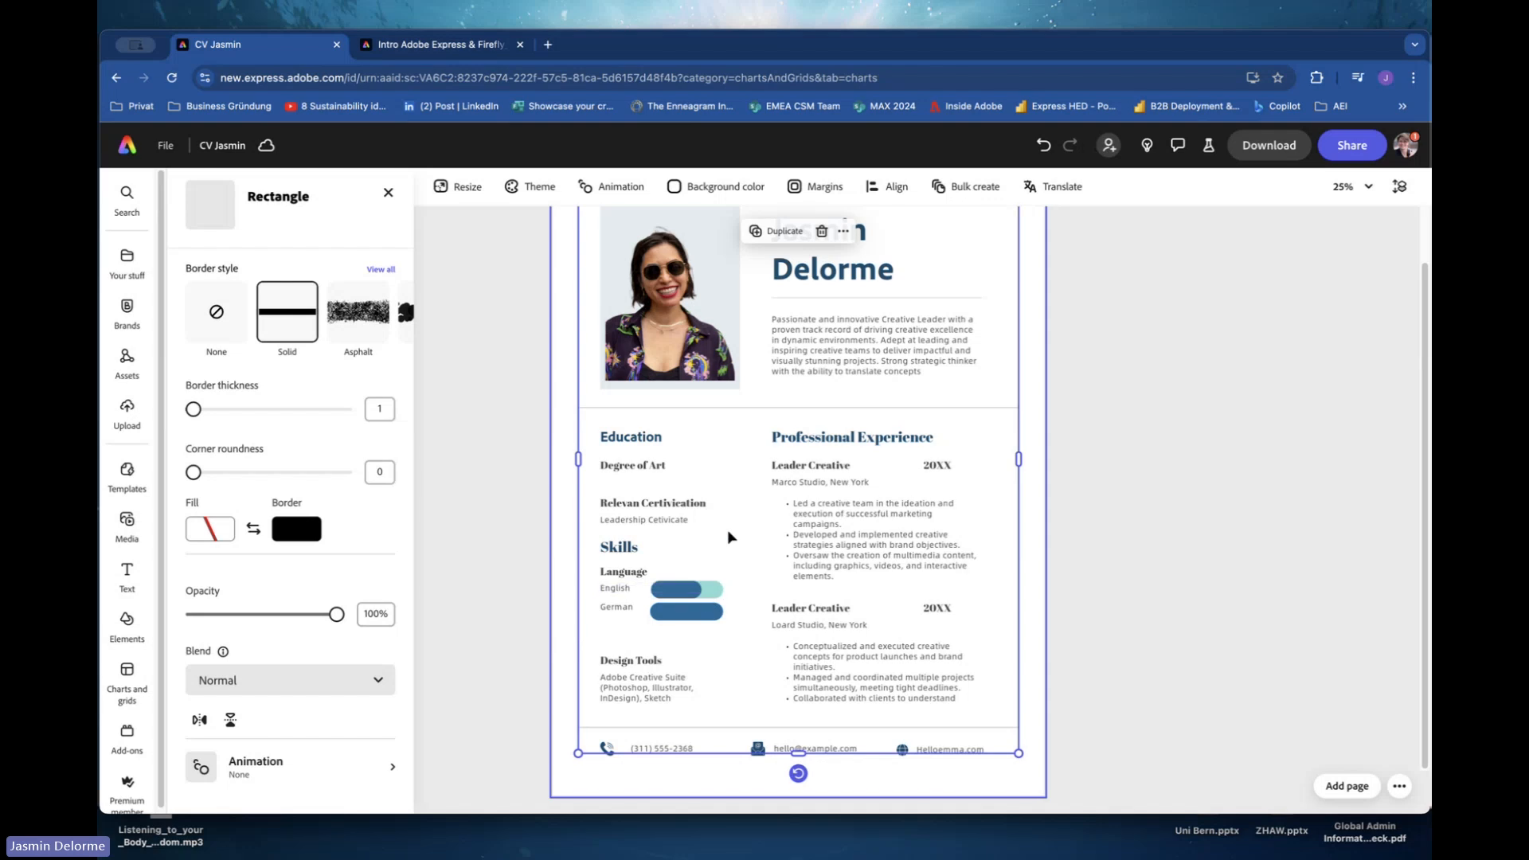
Delete the phone icon from the contact footer.
{"action": "left_click", "coordinate": [905, 772]}
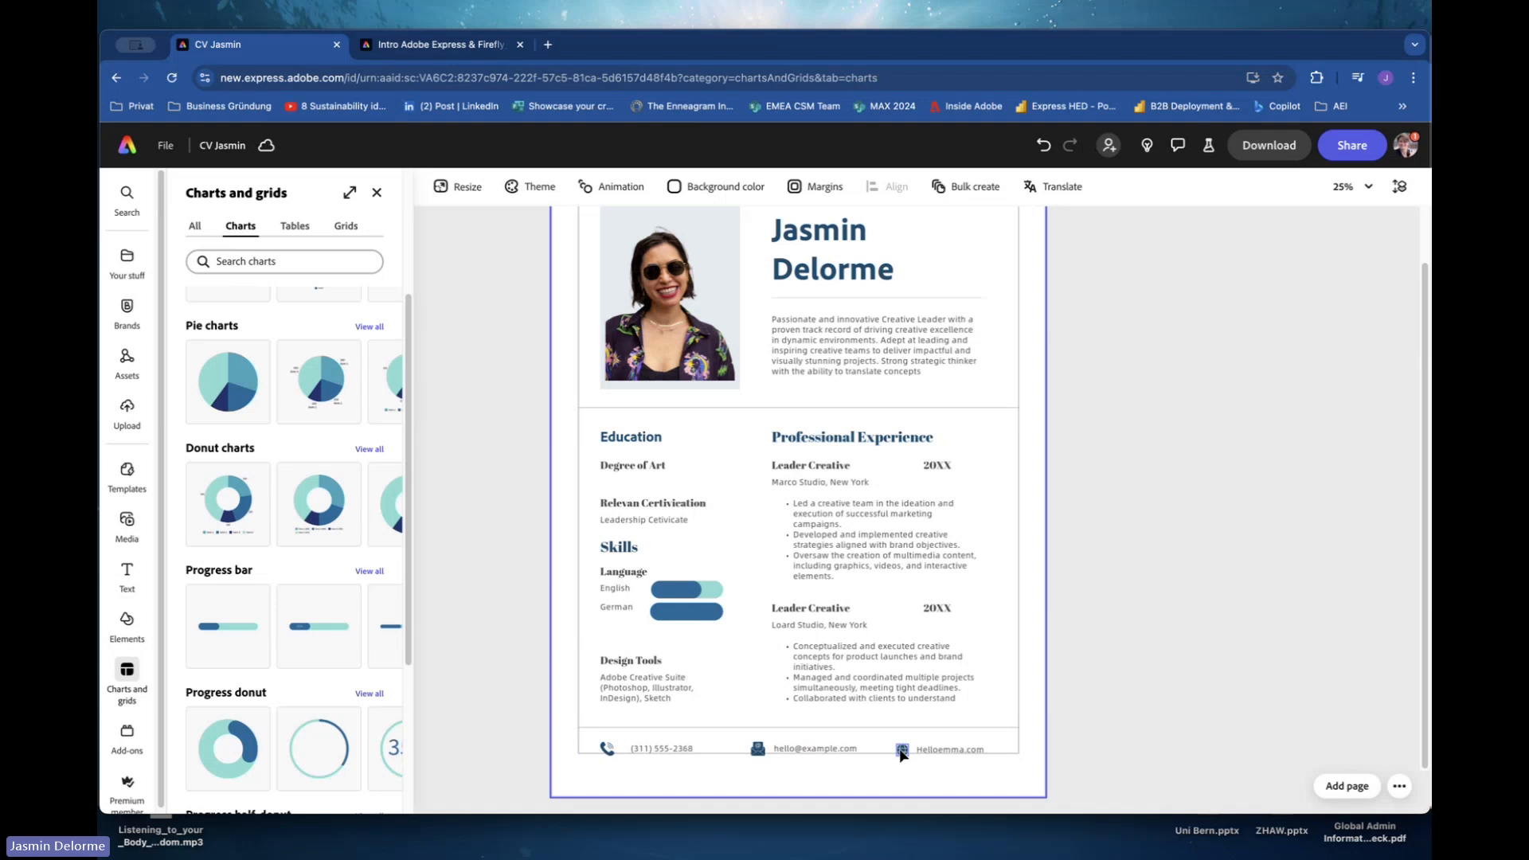
{"action": "left_click", "coordinate": [127, 625]}
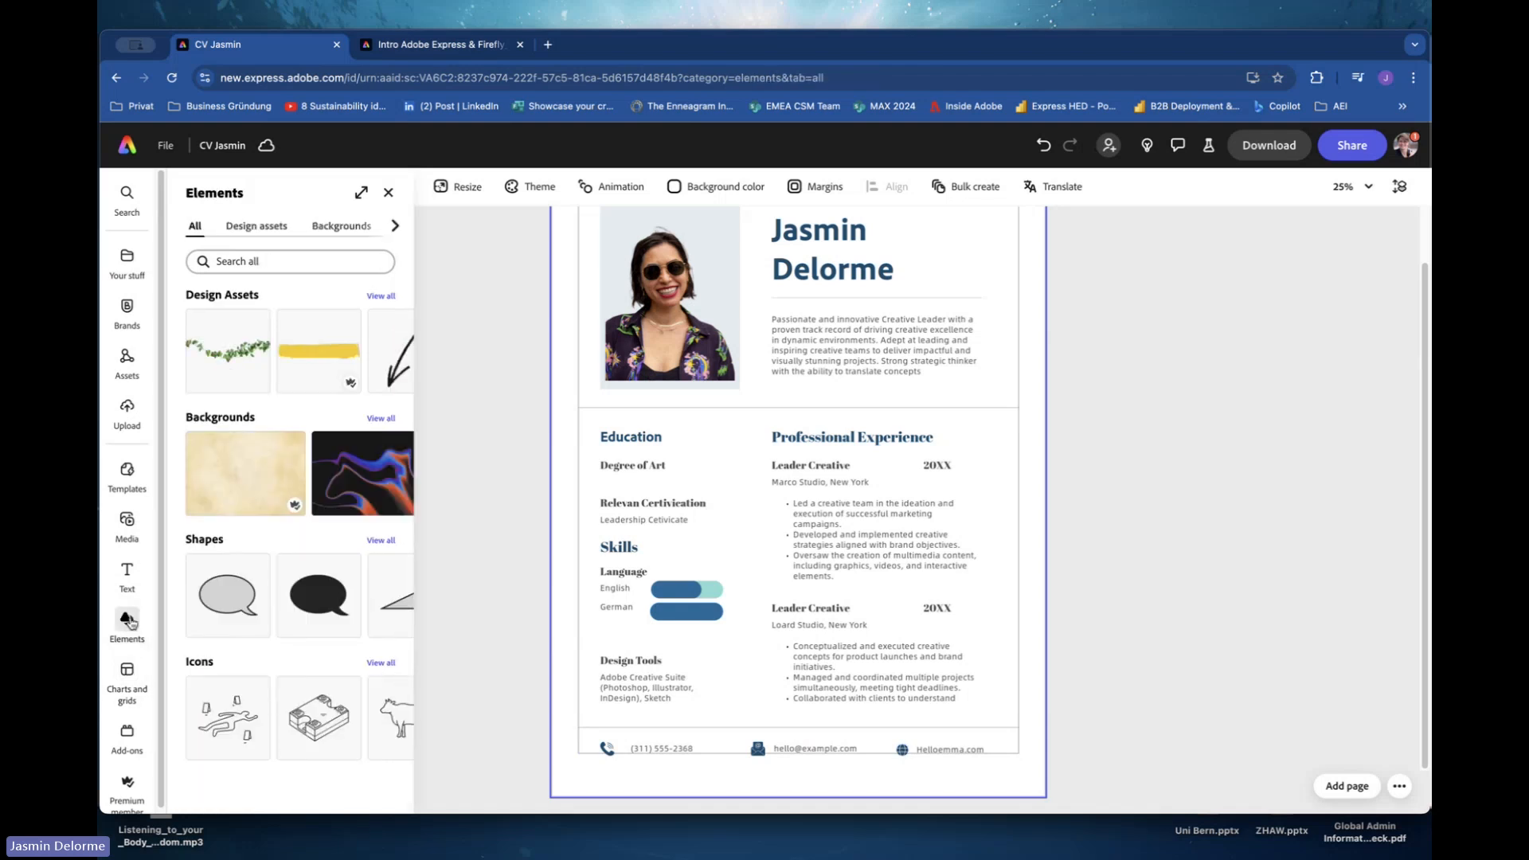
{"action": "left_click", "coordinate": [605, 750]}
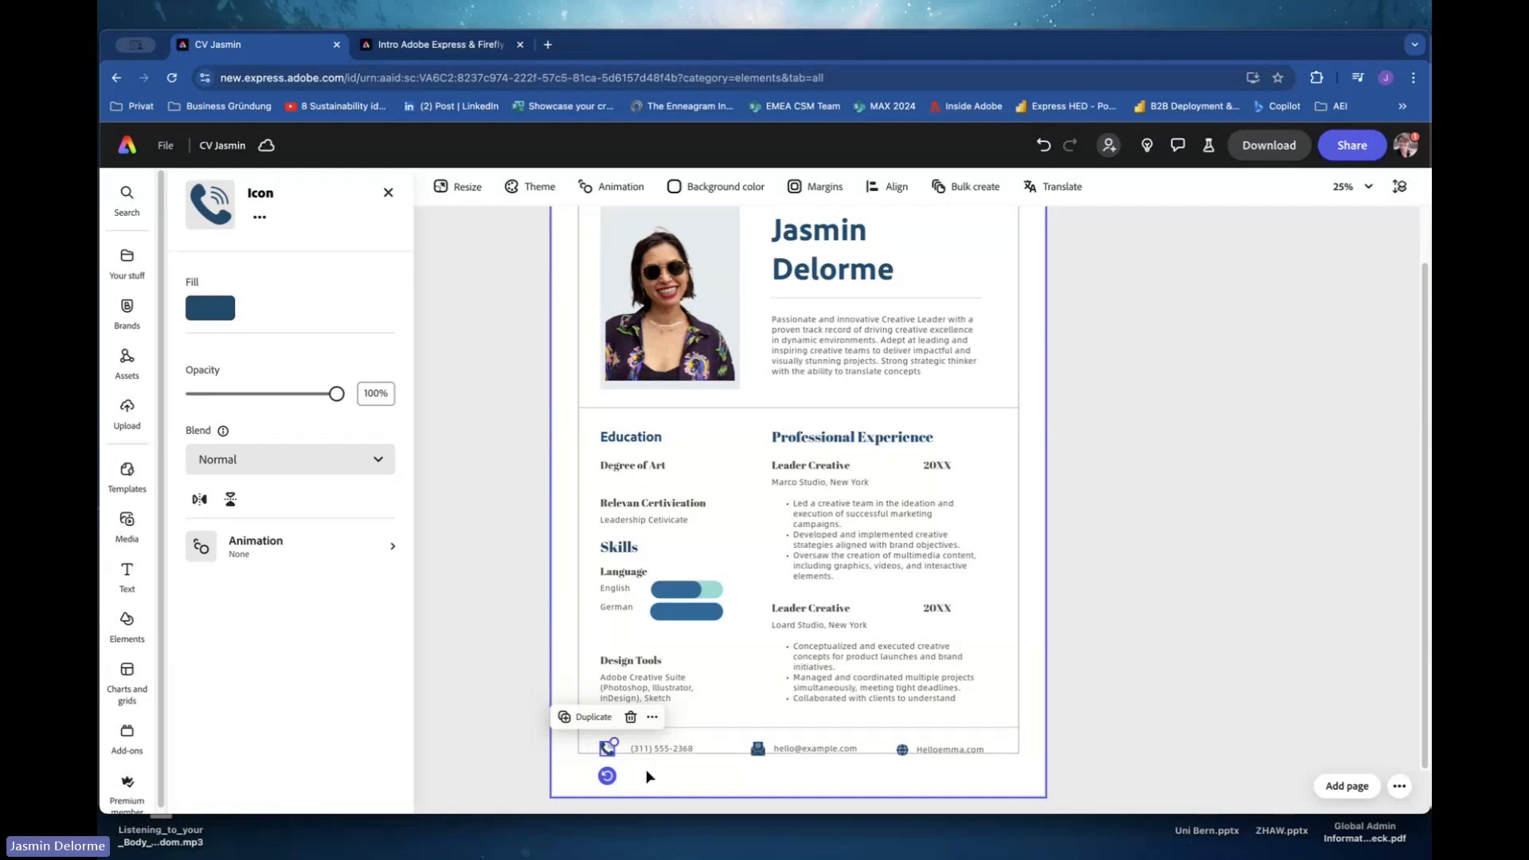
{"action": "key", "text": "Delete"}
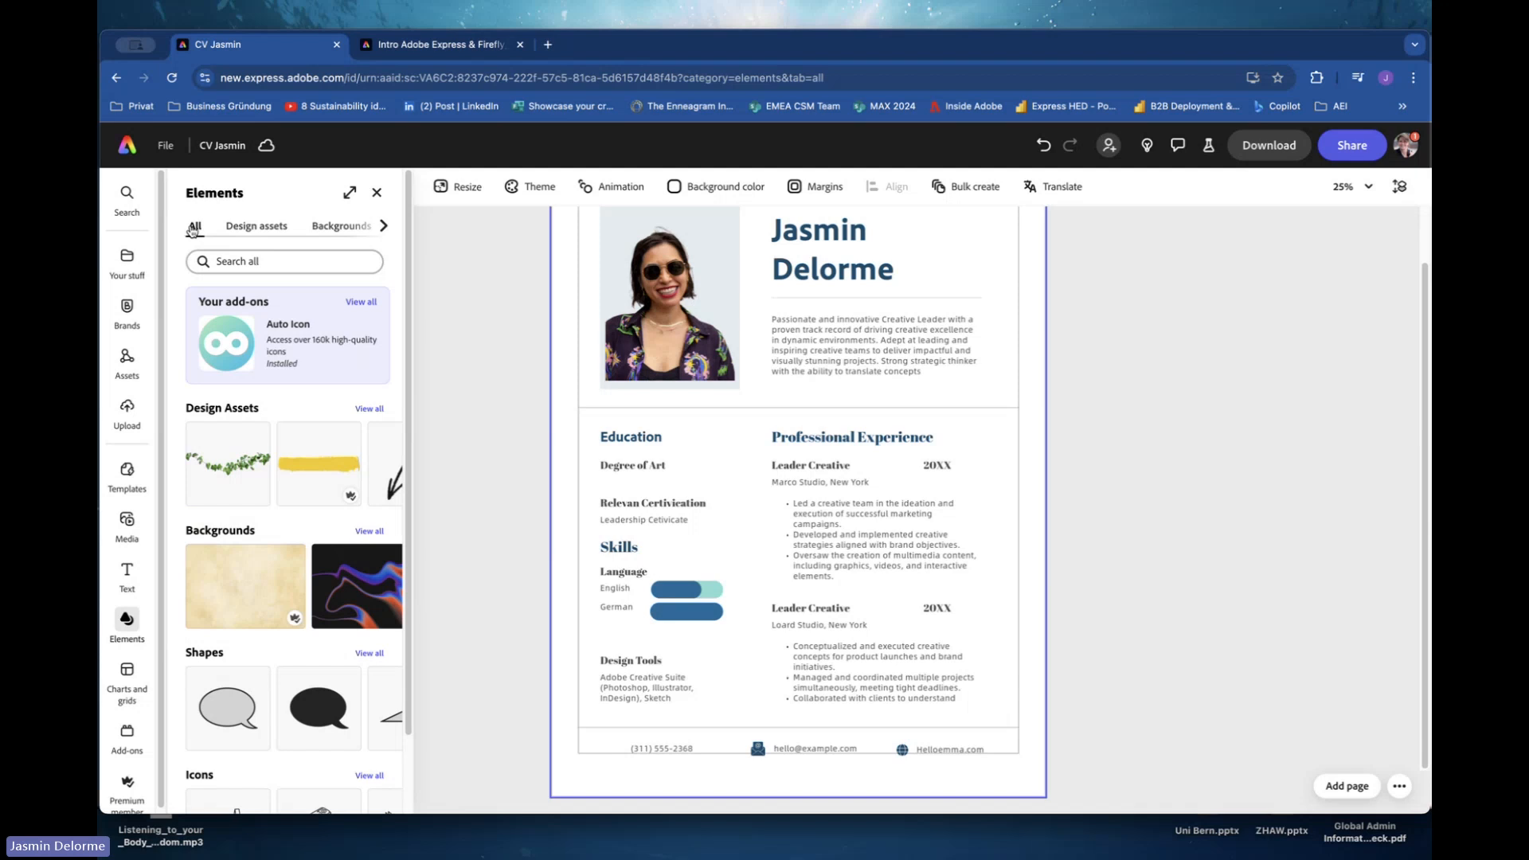
Insert a black envelope icon from the Technology icons and shrink it into the footer's first contact slot.
{"action": "left_click", "coordinate": [382, 230]}
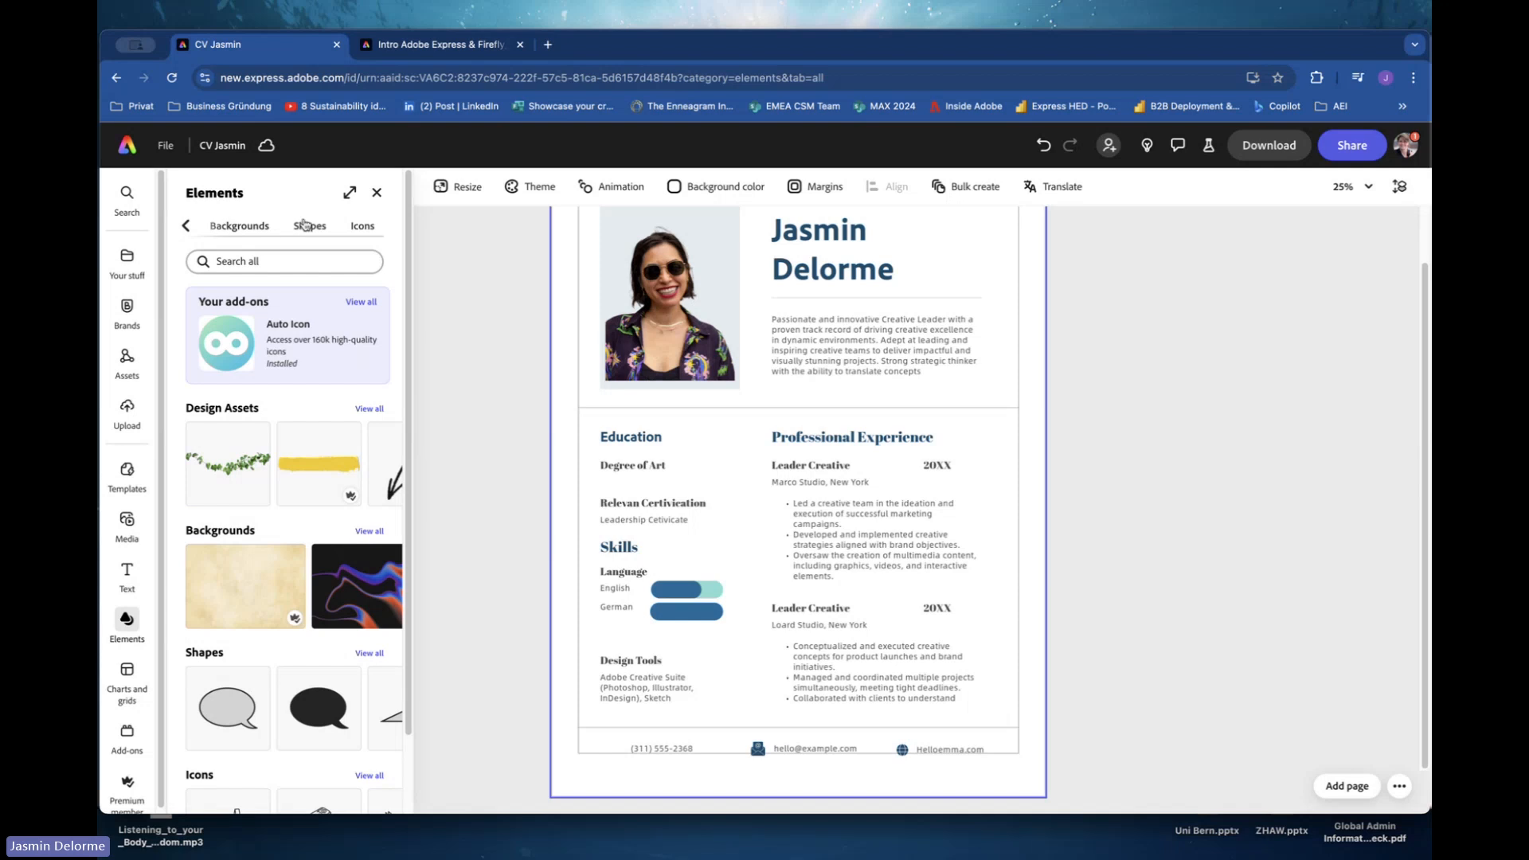
{"action": "left_click", "coordinate": [356, 229]}
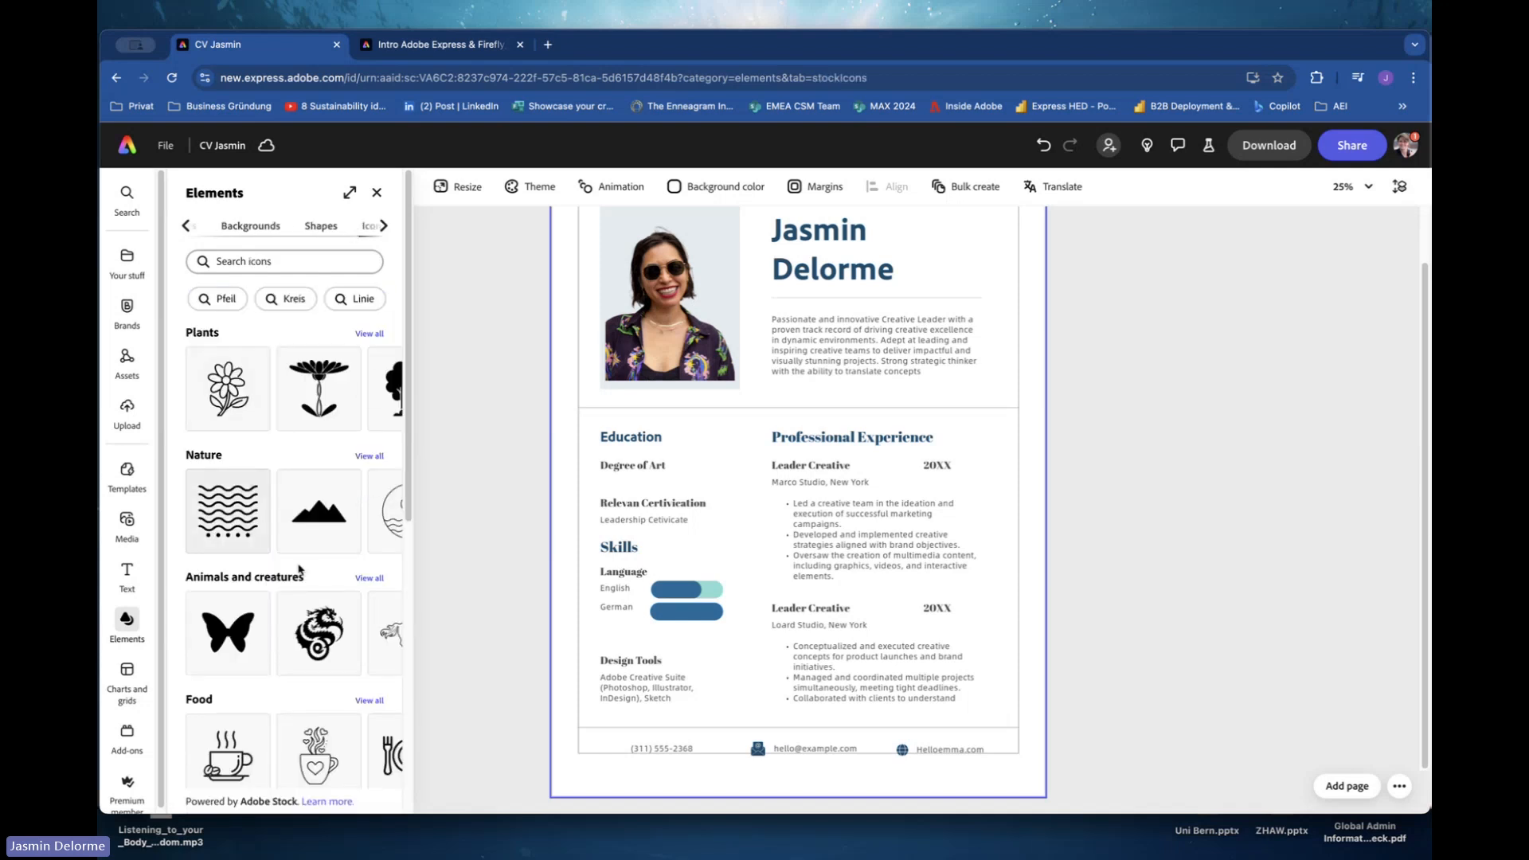
{"action": "scroll", "coordinate": [307, 577], "scroll_direction": "down", "scroll_amount": 6}
{"action": "scroll", "coordinate": [319, 584], "scroll_direction": "down", "scroll_amount": 2}
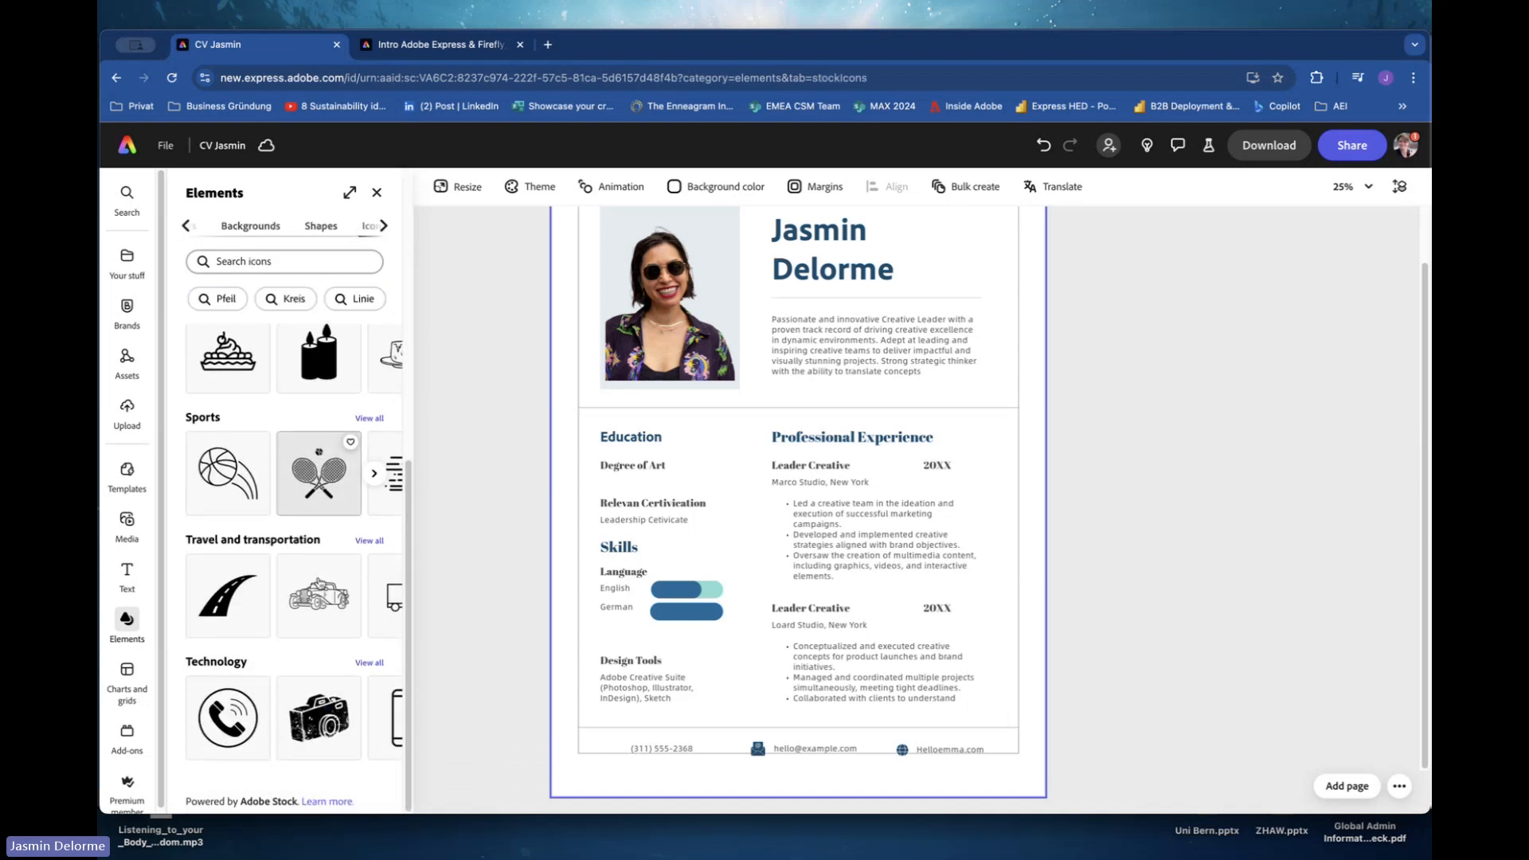
{"action": "left_click", "coordinate": [369, 662]}
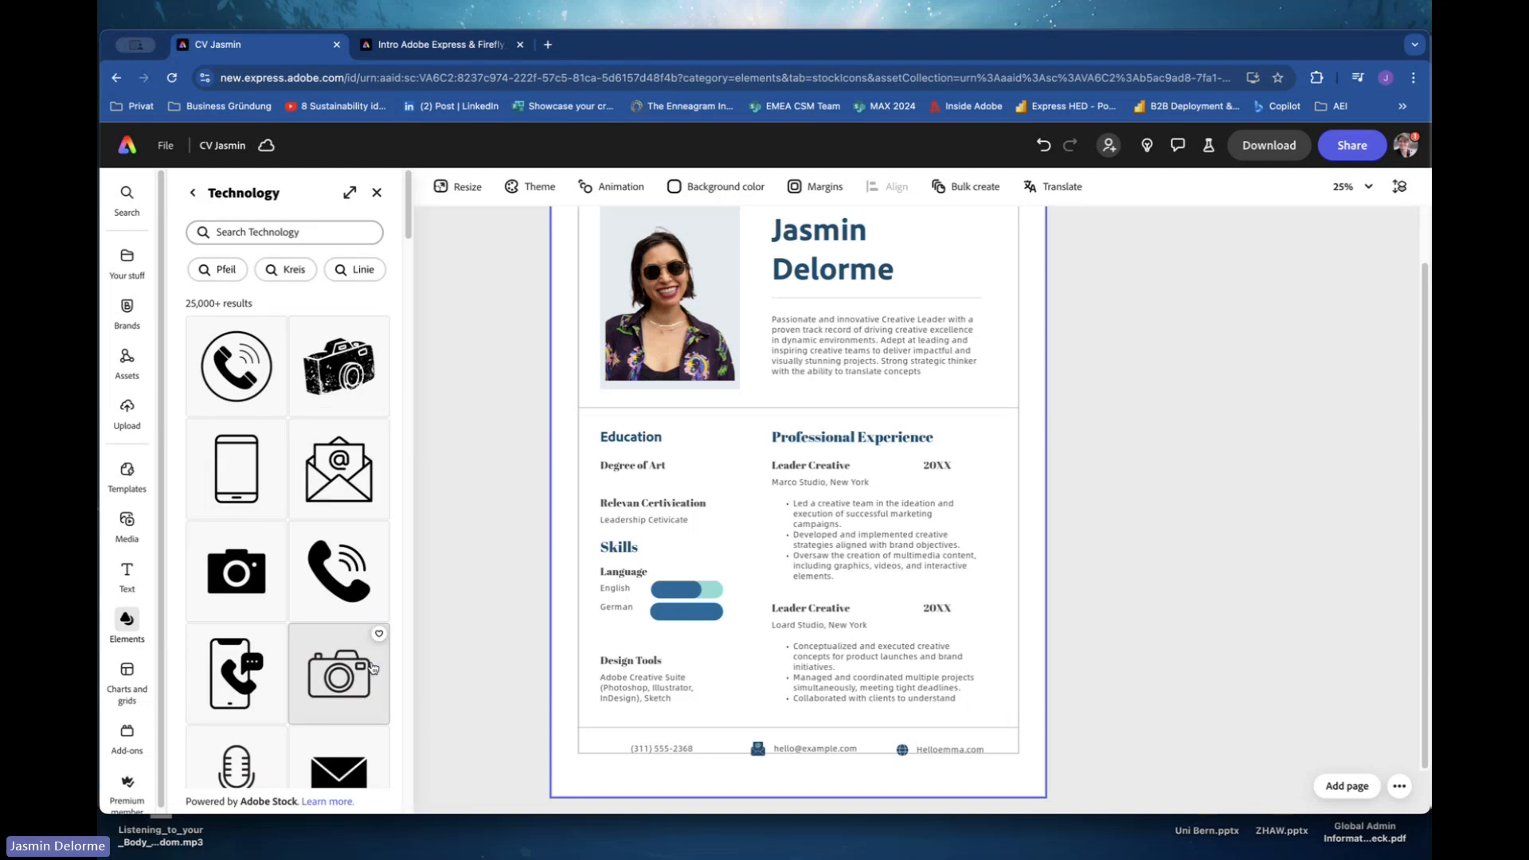
{"action": "scroll", "coordinate": [358, 649], "scroll_direction": "down", "scroll_amount": 2}
{"action": "scroll", "coordinate": [359, 649], "scroll_direction": "down", "scroll_amount": 5}
{"action": "scroll", "coordinate": [359, 649], "scroll_direction": "up", "scroll_amount": 4}
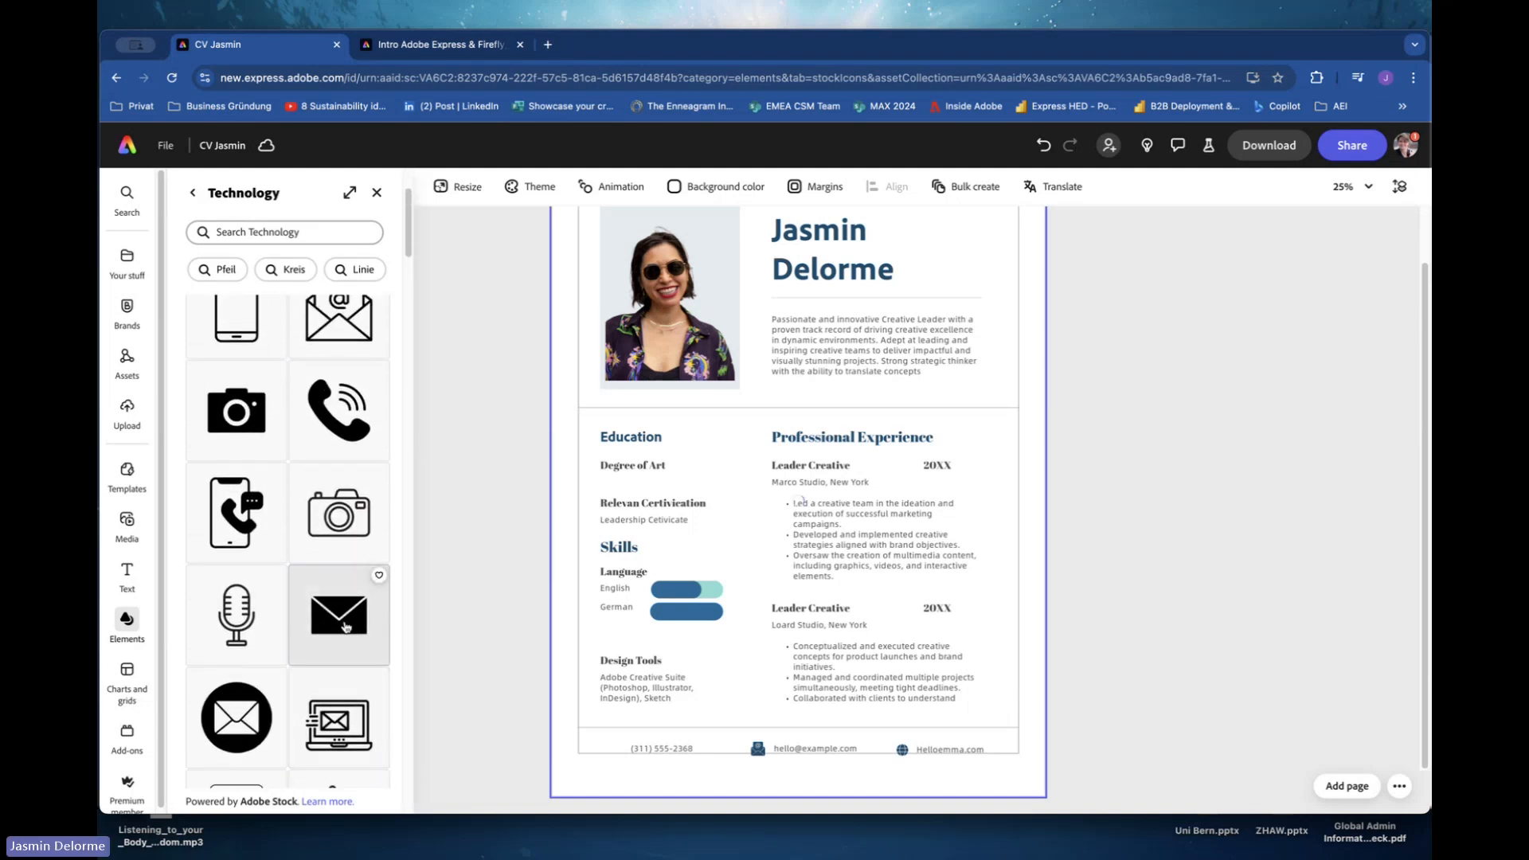
{"action": "left_click", "coordinate": [359, 649]}
{"action": "left_click", "coordinate": [792, 508]}
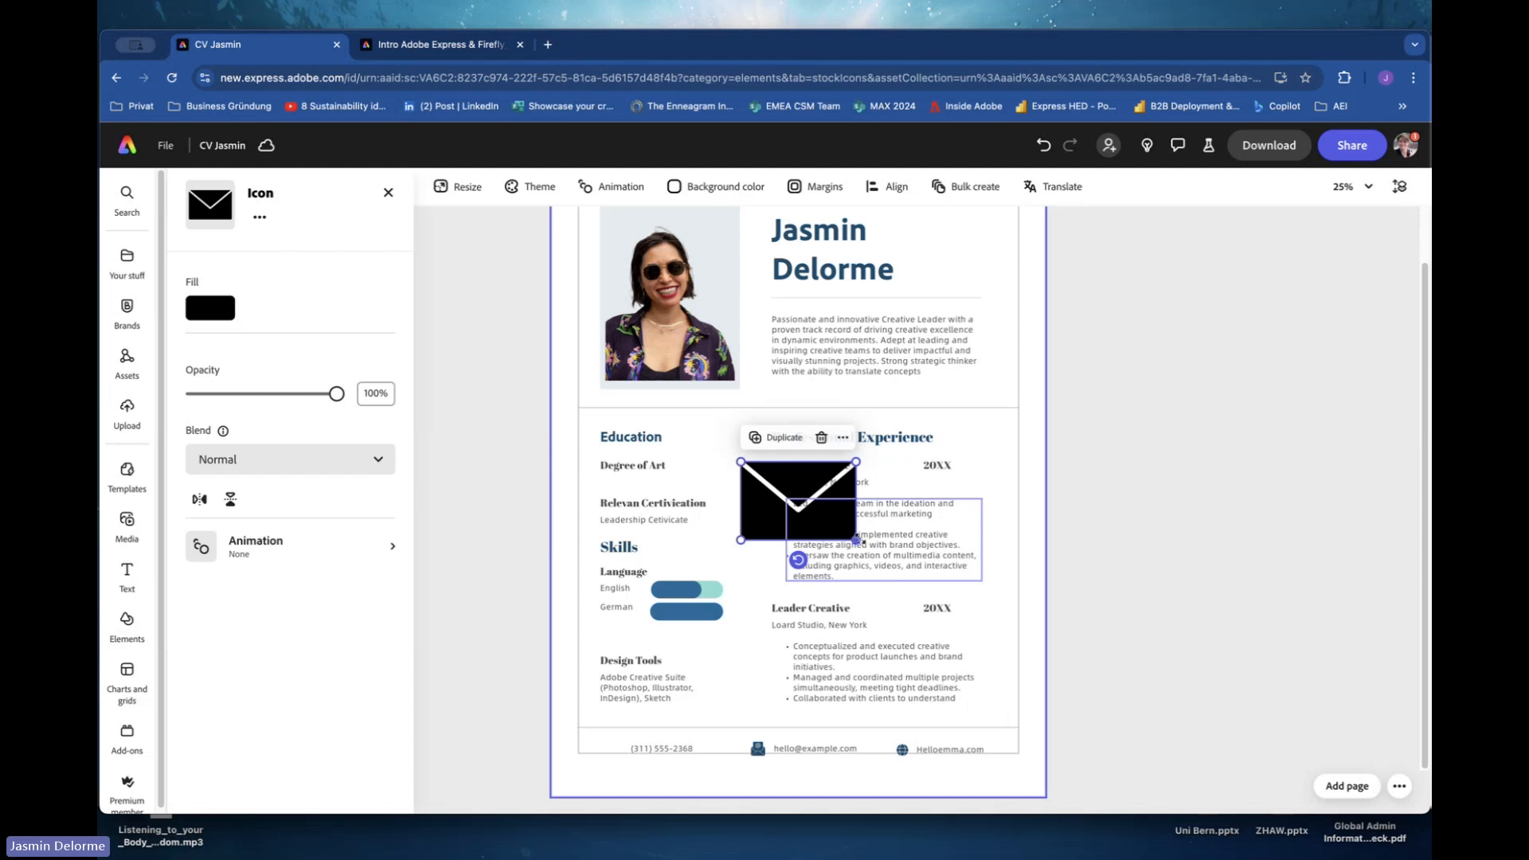
{"action": "mouse_move", "coordinate": [856, 540]}
{"action": "left_mouse_down"}
{"action": "mouse_move", "coordinate": [773, 484]}
{"action": "mouse_move", "coordinate": [881, 557]}
{"action": "left_mouse_up"}
{"action": "left_click_drag", "start_coordinate": [878, 555], "coordinate": [607, 750]}
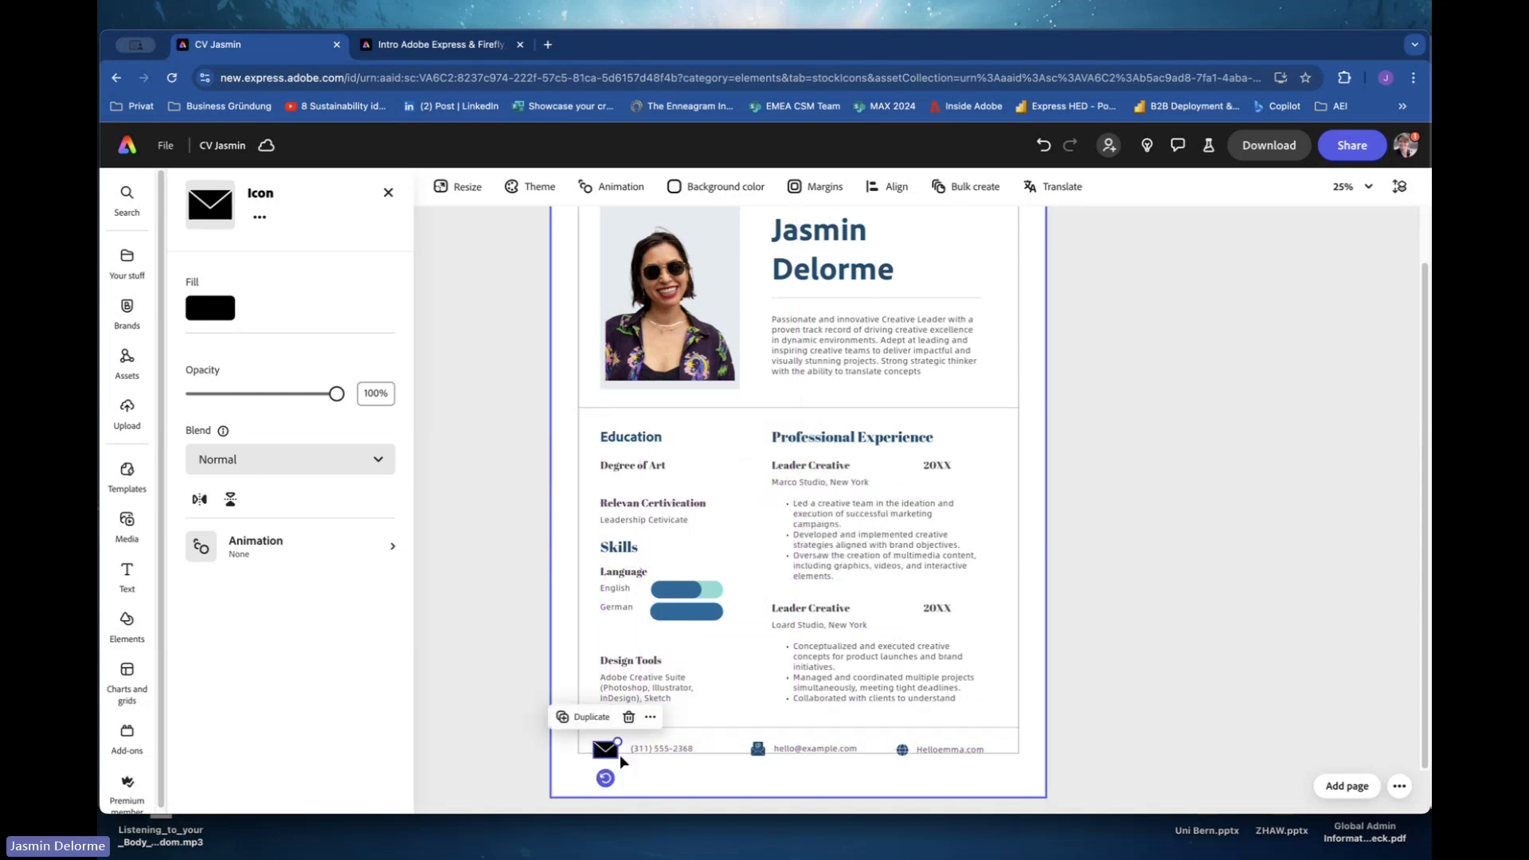
Recolor the envelope icon with the name heading's dark blue using the fill eyedropper.
{"action": "left_click", "coordinate": [220, 312]}
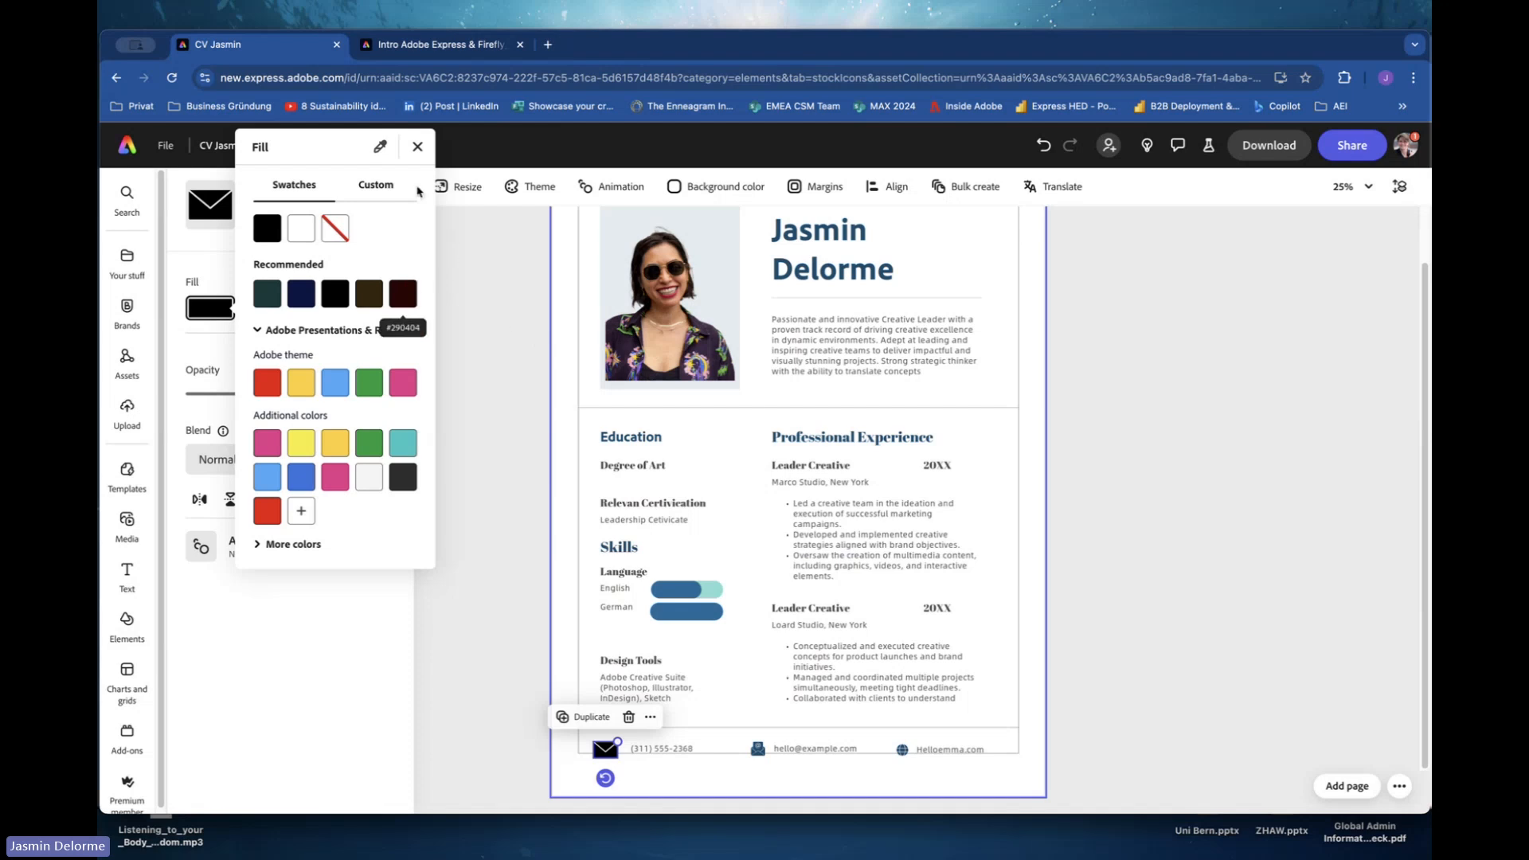
{"action": "left_click", "coordinate": [380, 147]}
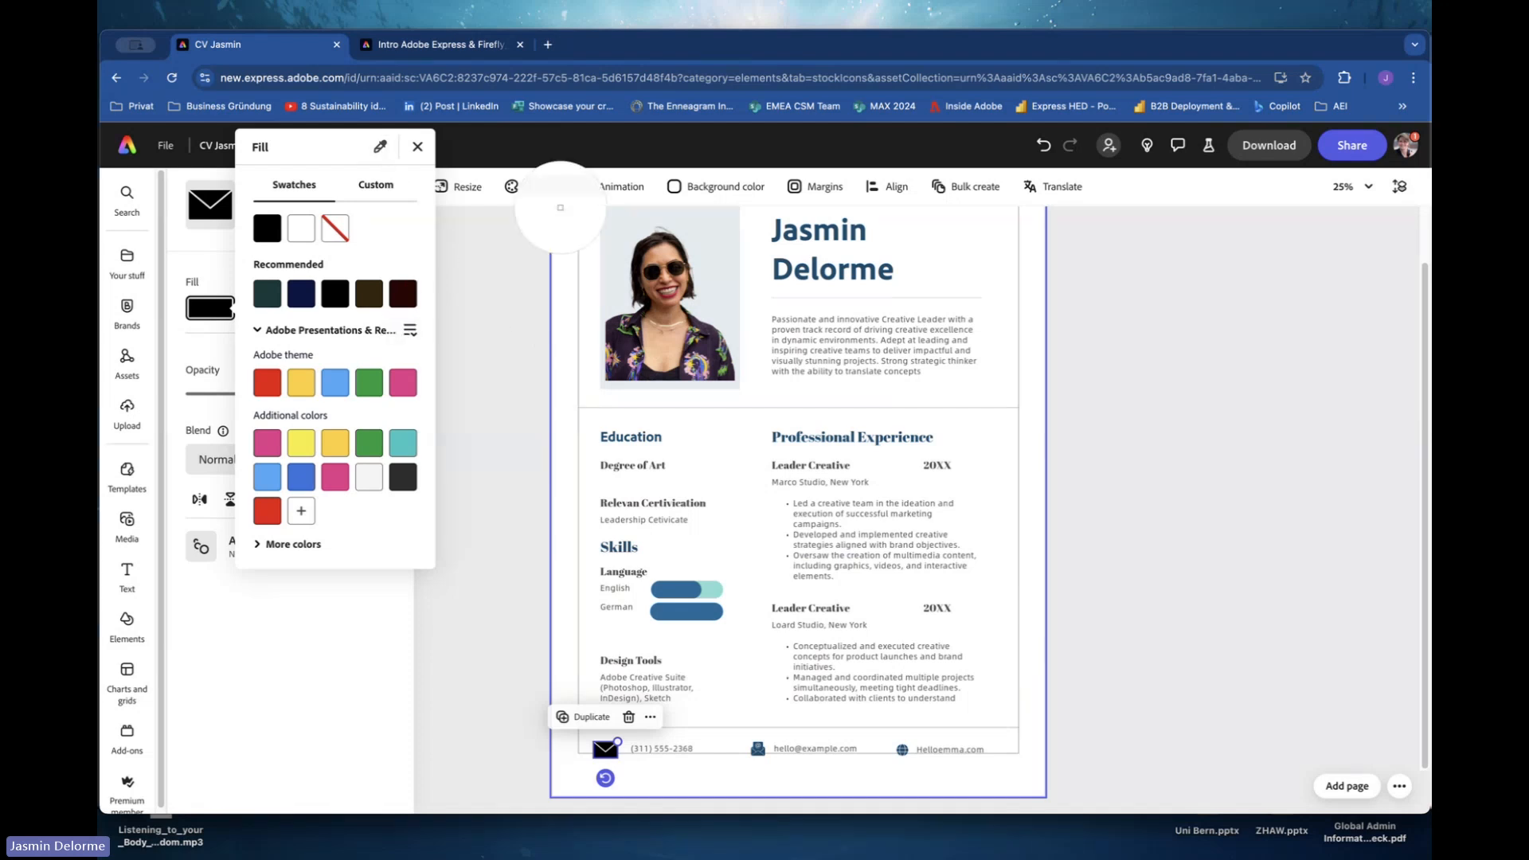
{"action": "left_click", "coordinate": [794, 239]}
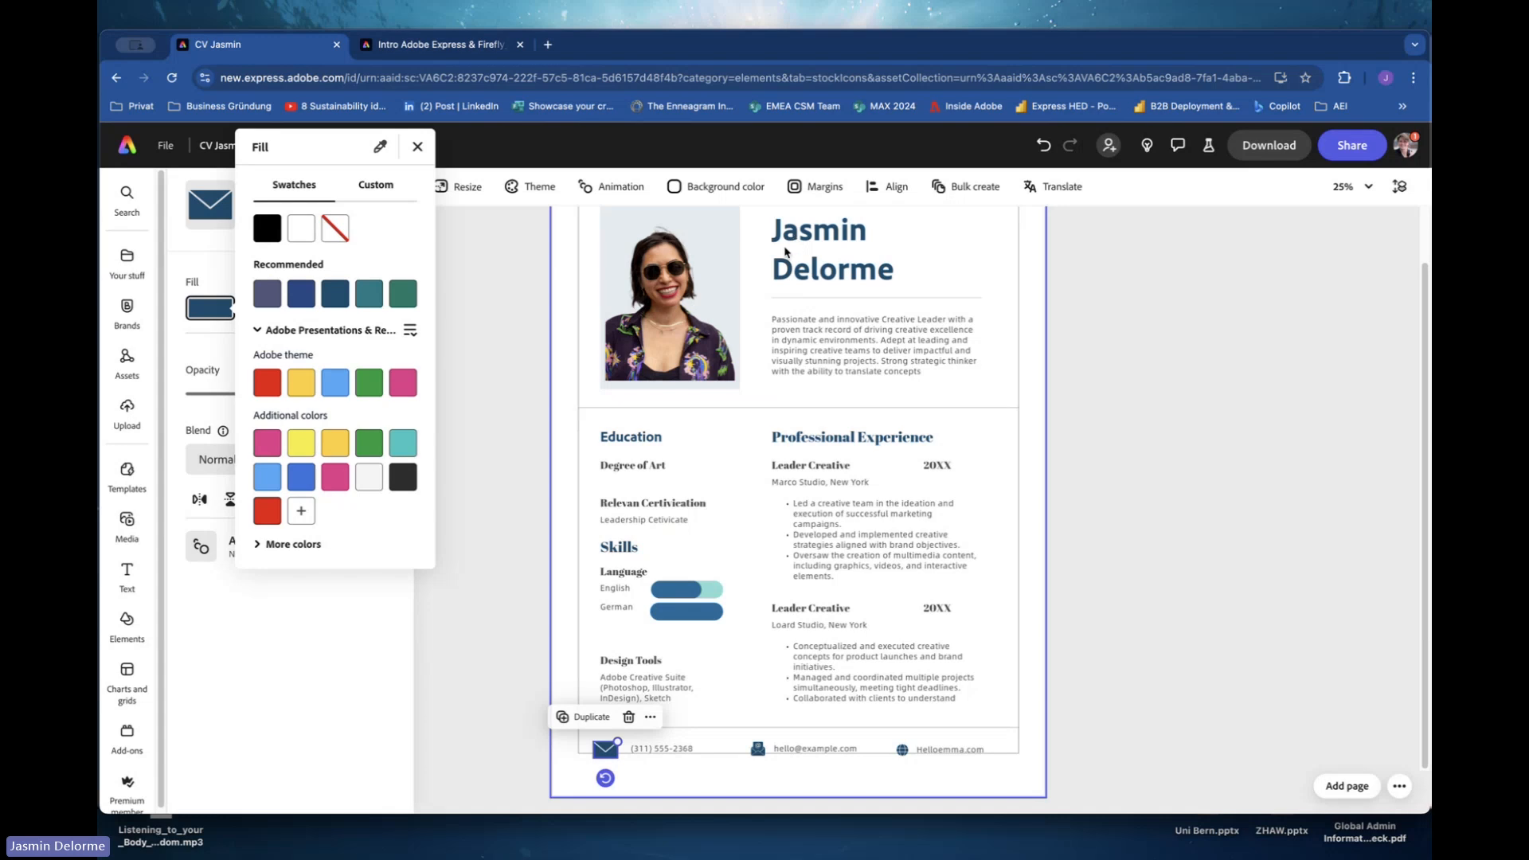
{"action": "left_click", "coordinate": [681, 776]}
{"action": "left_click", "coordinate": [655, 777]}
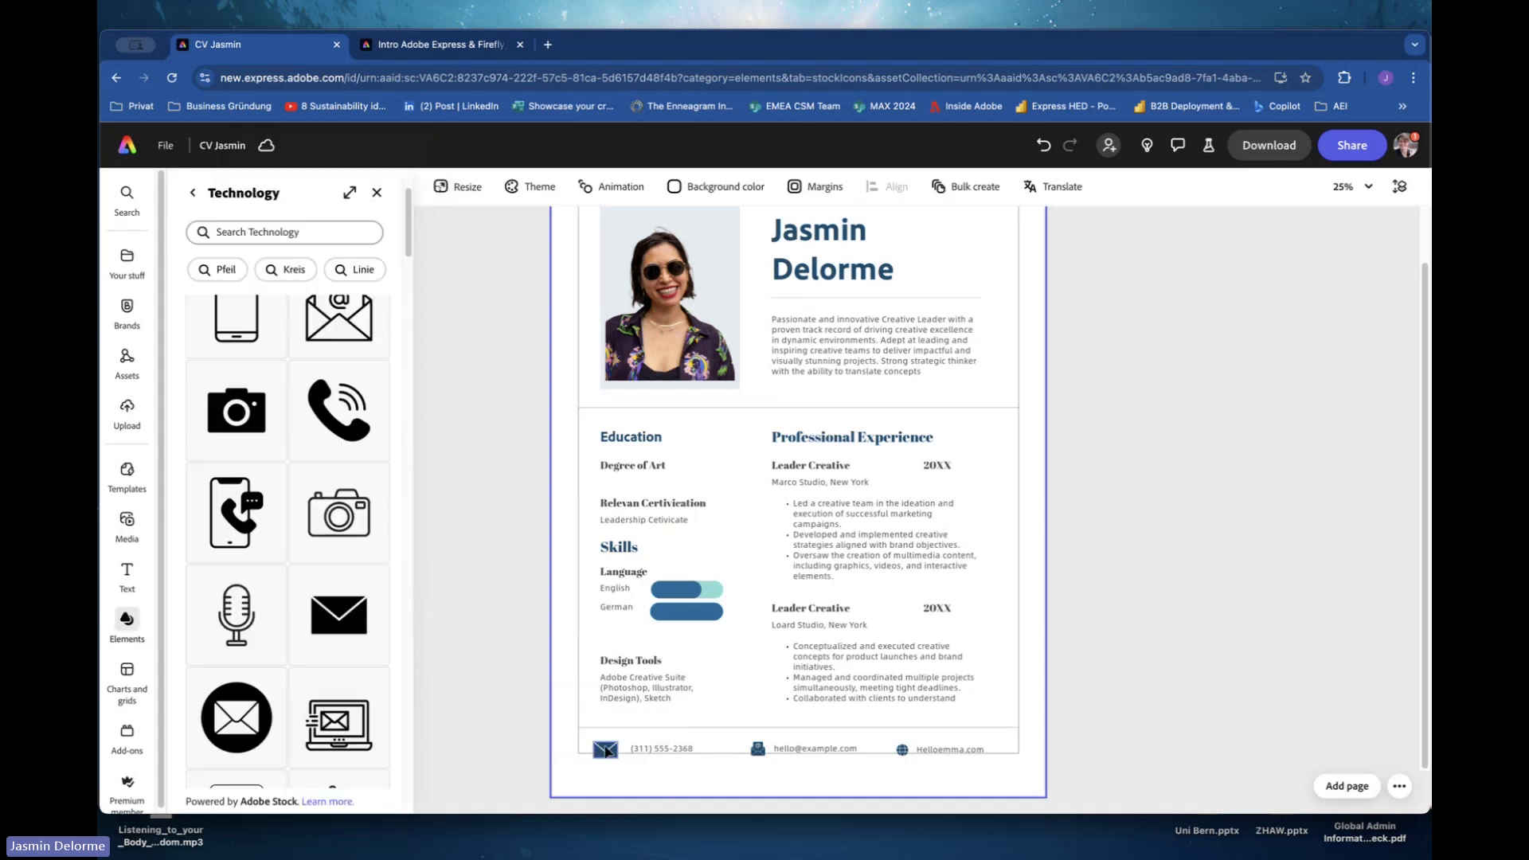
Nudge the envelope icon slightly left beside the phone number text.
{"action": "left_click", "coordinate": [609, 750]}
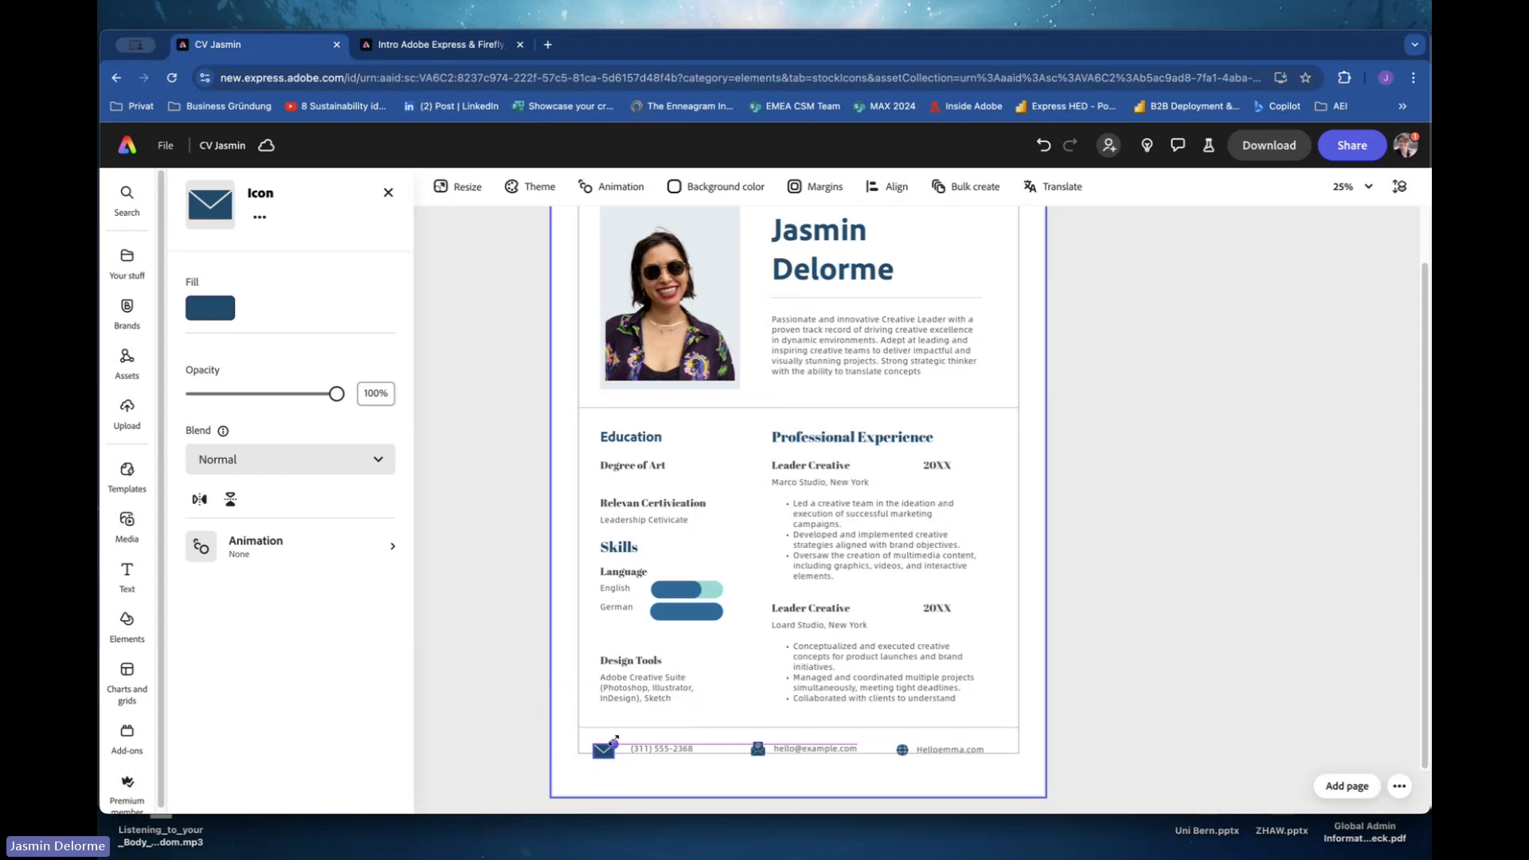
{"action": "left_click_drag", "start_coordinate": [605, 750], "coordinate": [599, 749]}
{"action": "left_click", "coordinate": [639, 750]}
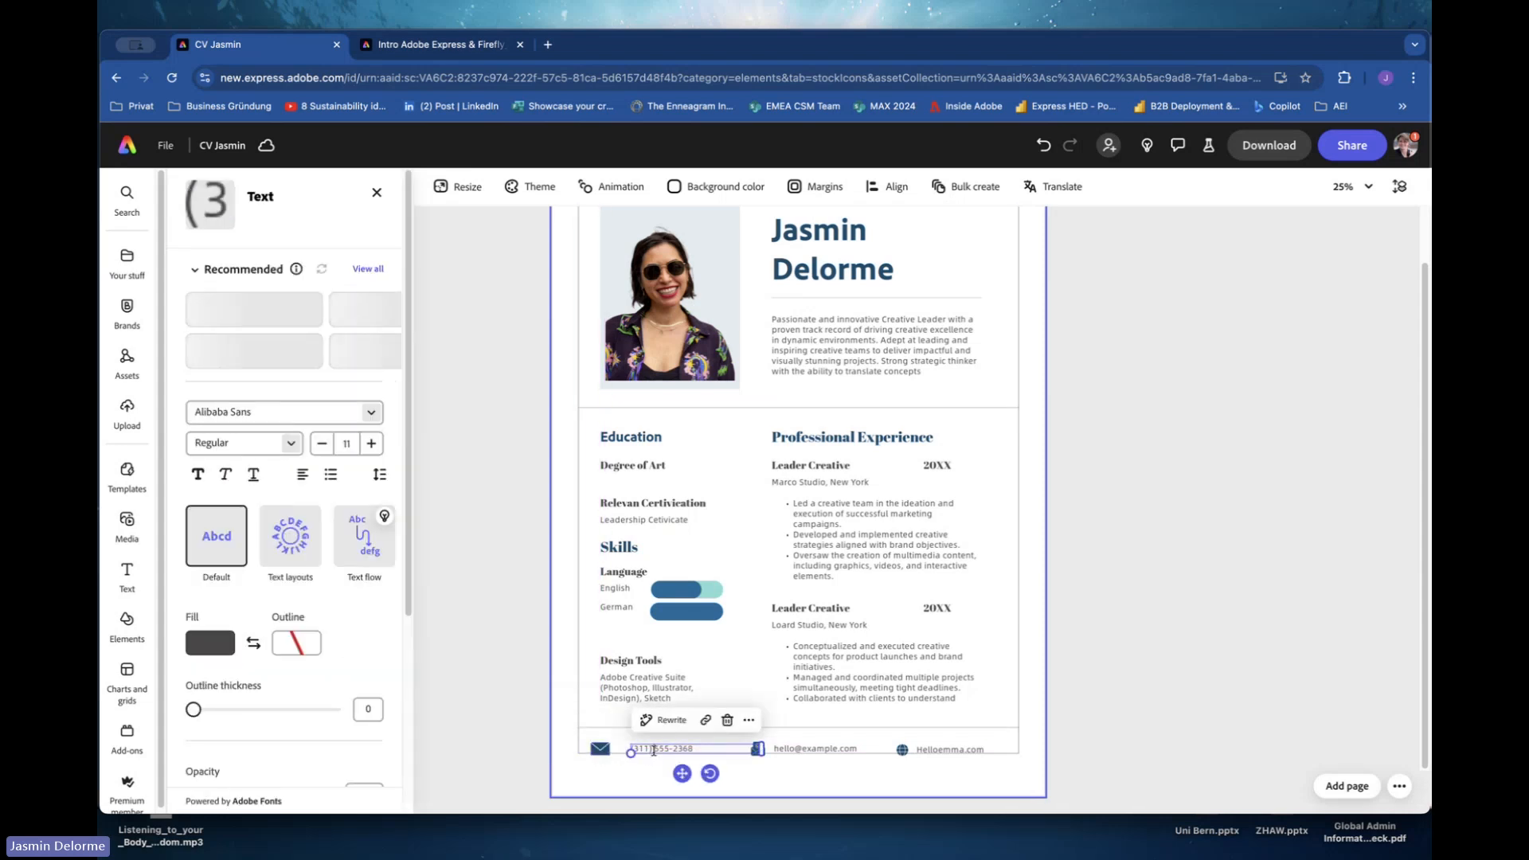
Replace the phone number text in the contact footer with "LinkedIn".
{"action": "double_click", "coordinate": [642, 752]}
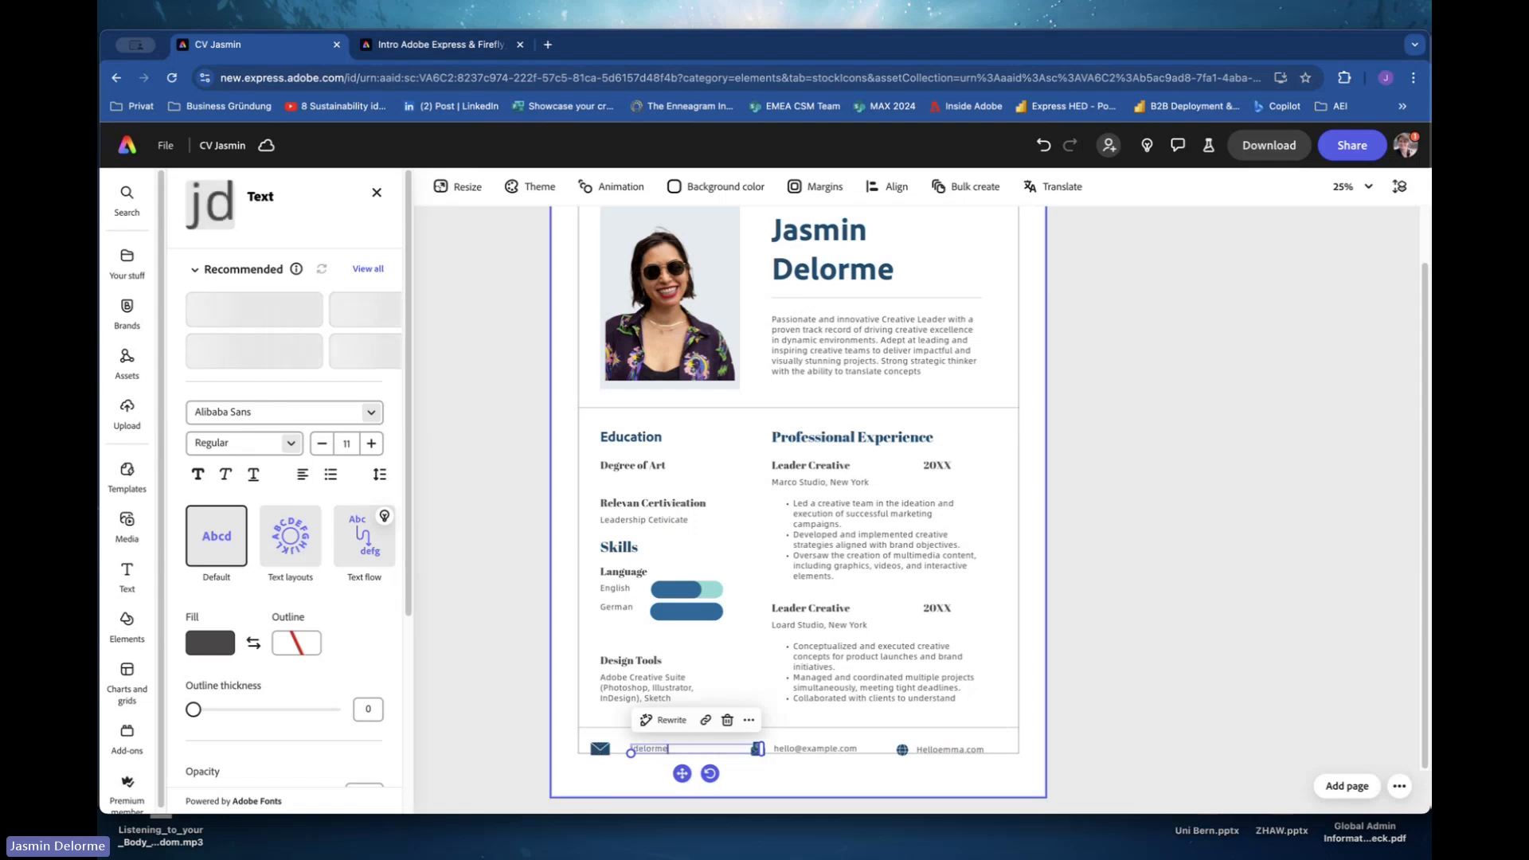
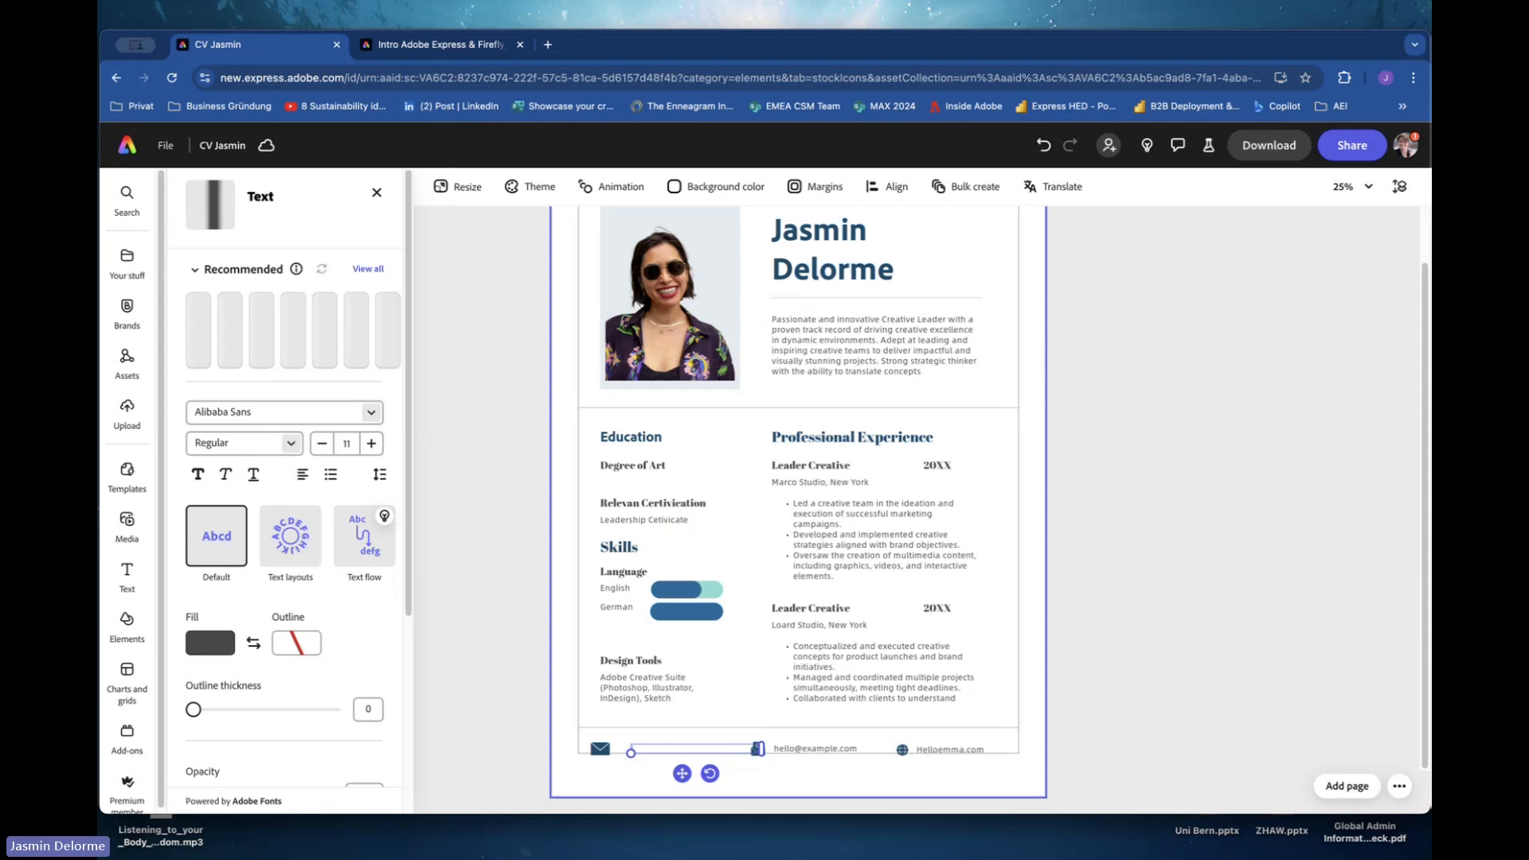
{"action": "type", "text": "Linked"}
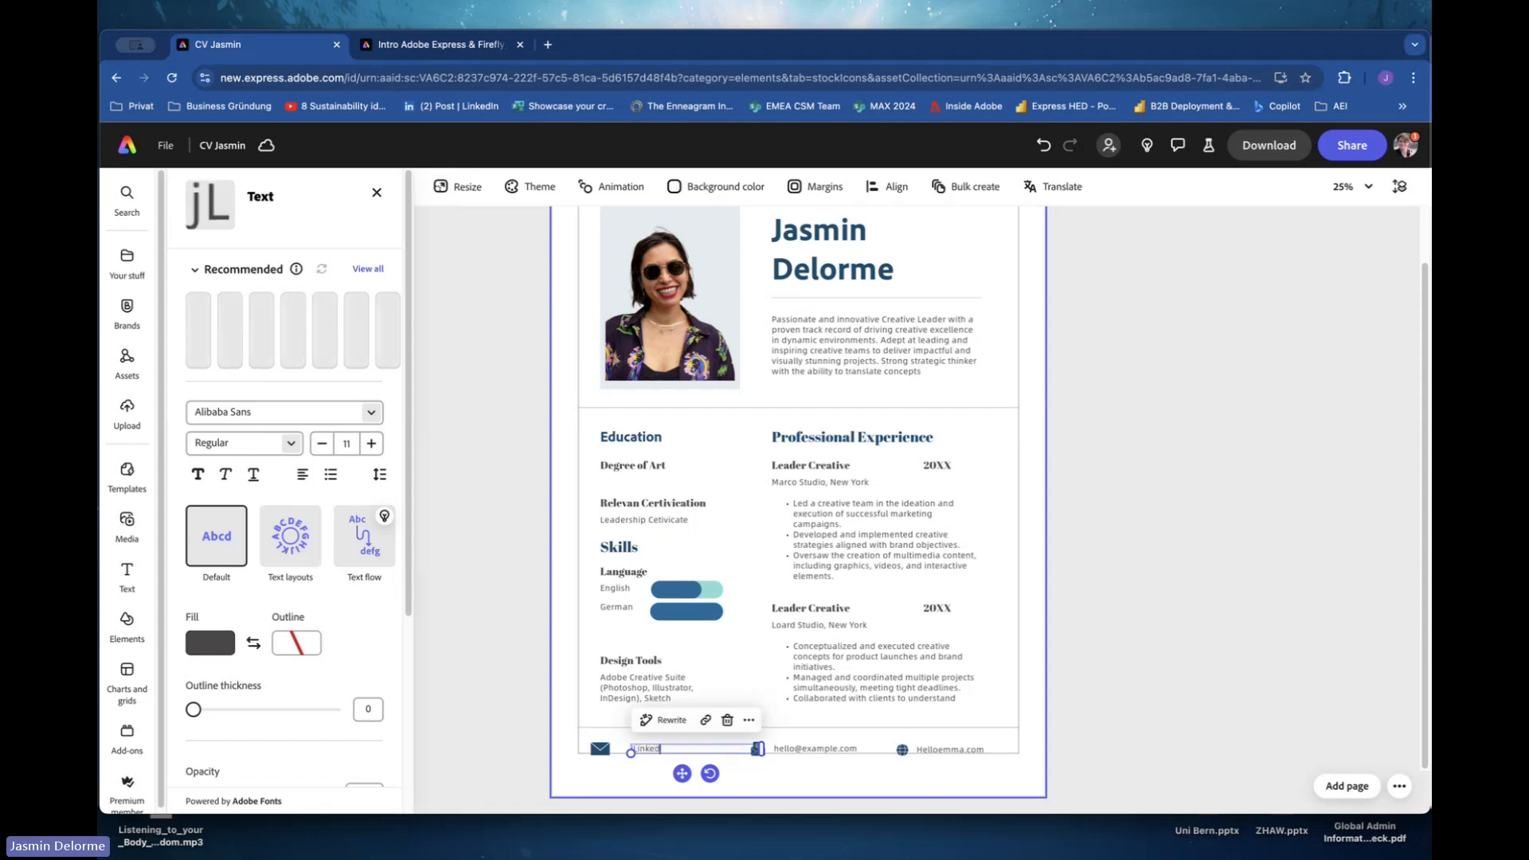
{"action": "type", "text": "In"}
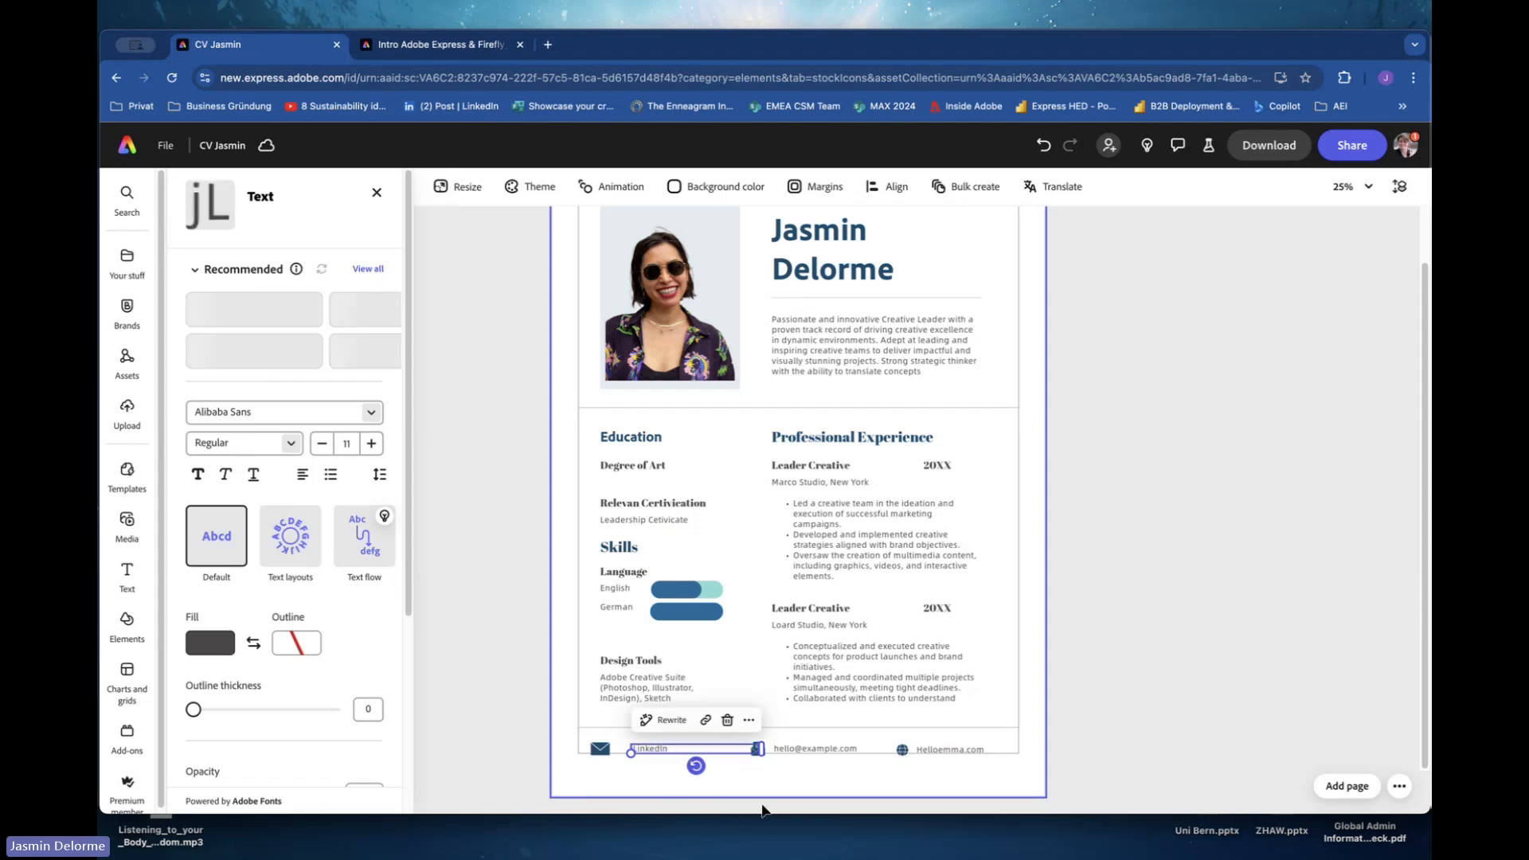
{"action": "left_click", "coordinate": [638, 769]}
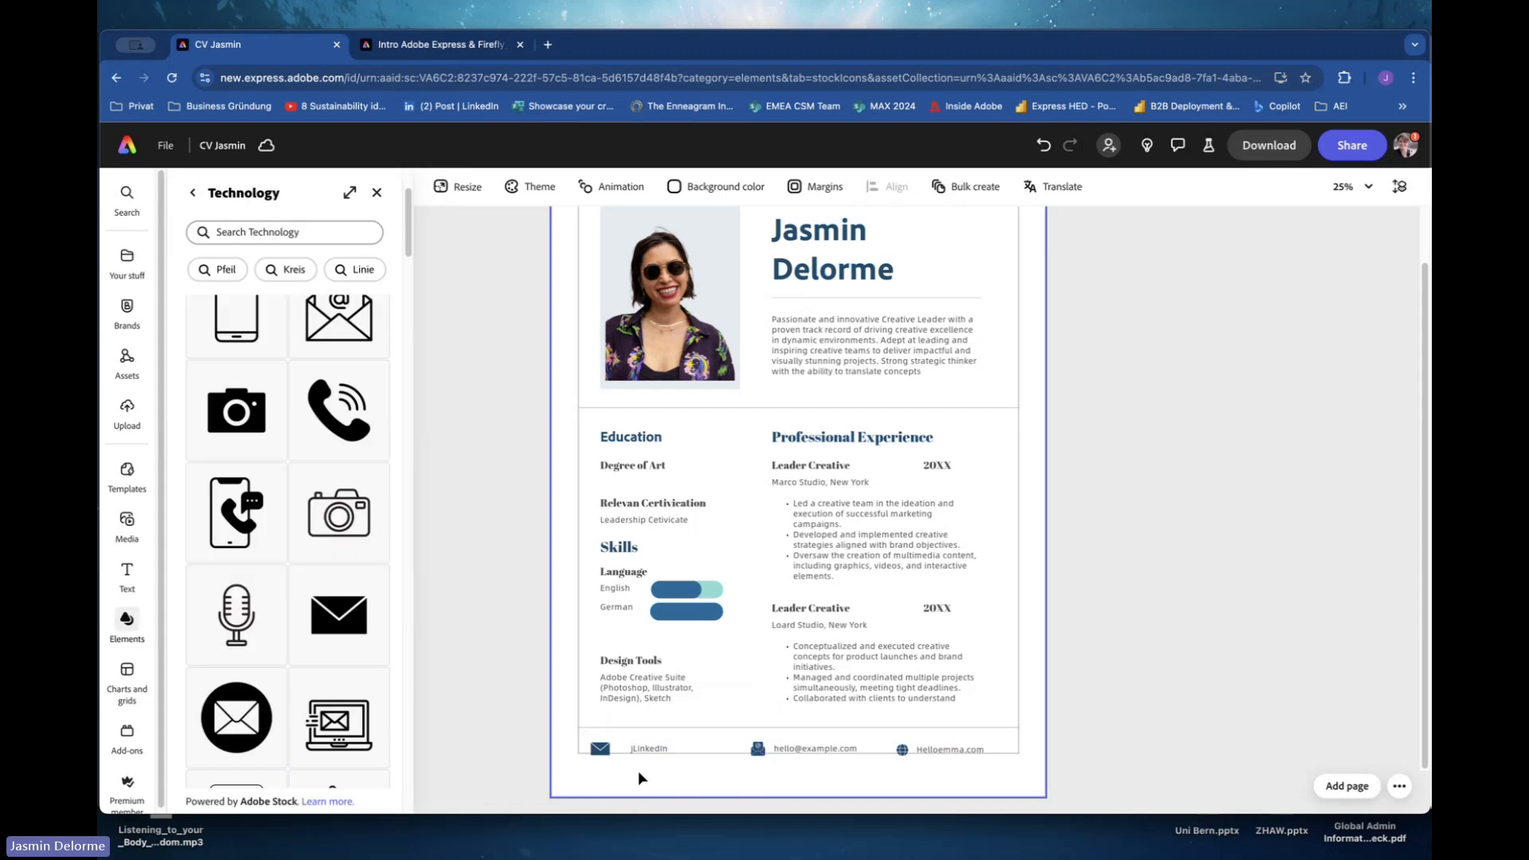
{"action": "left_click", "coordinate": [641, 751]}
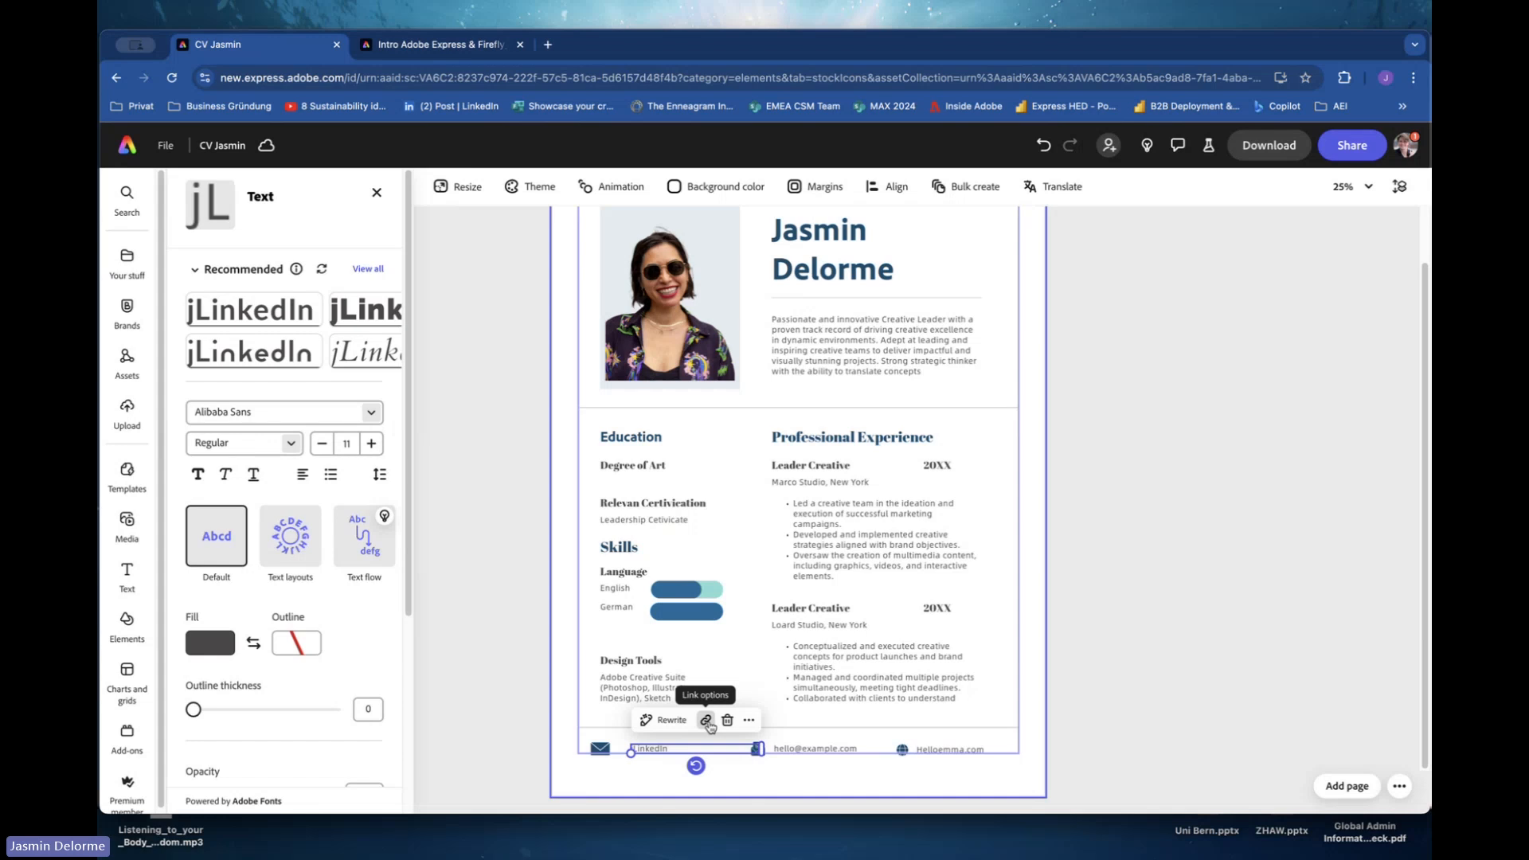
{"action": "left_click", "coordinate": [705, 720]}
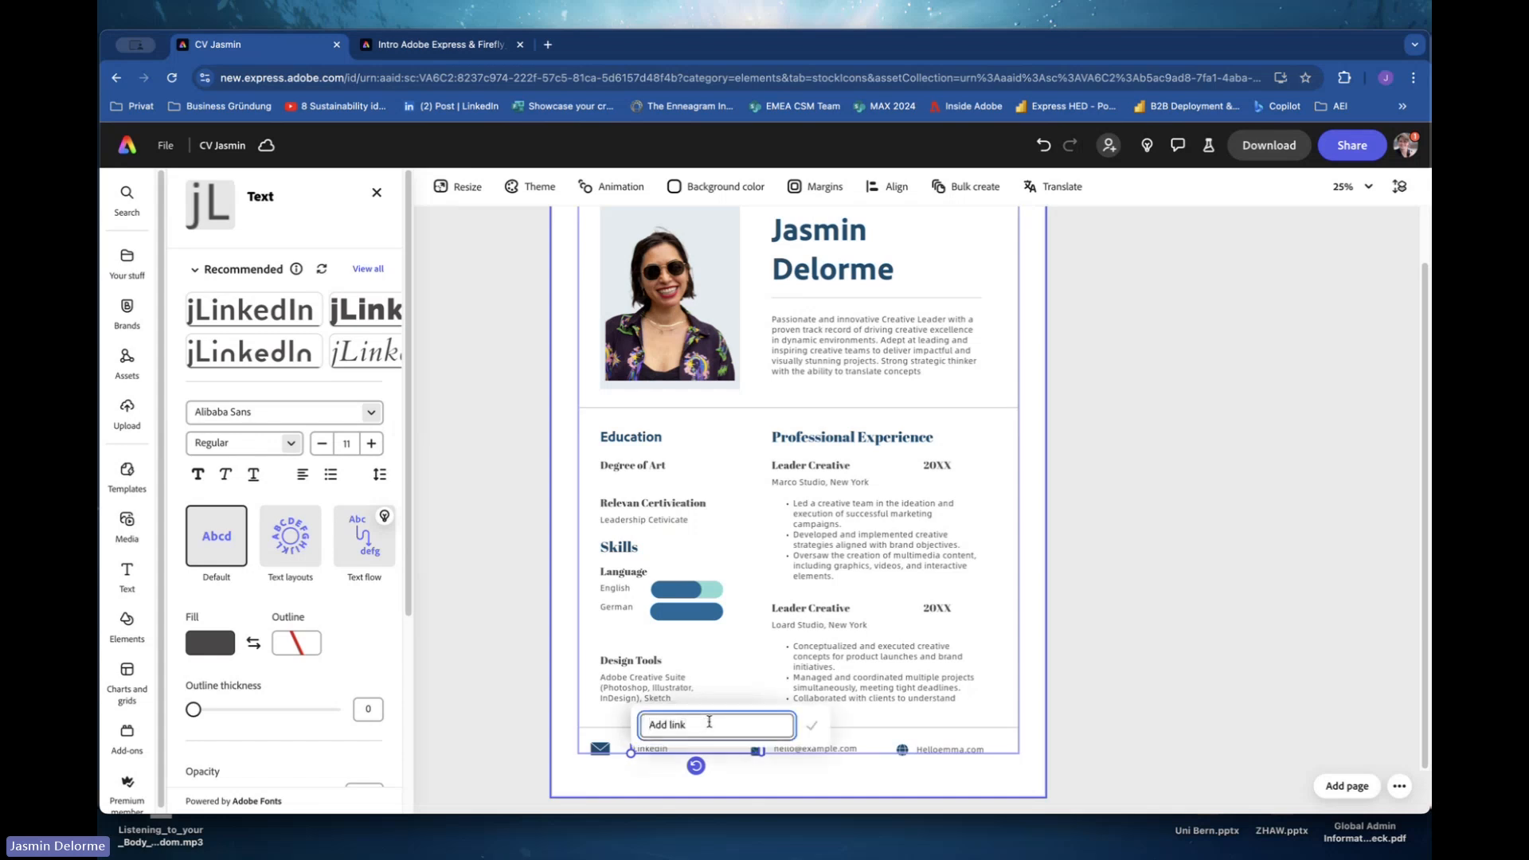
{"action": "type", "text": "www.linkedin.com"}
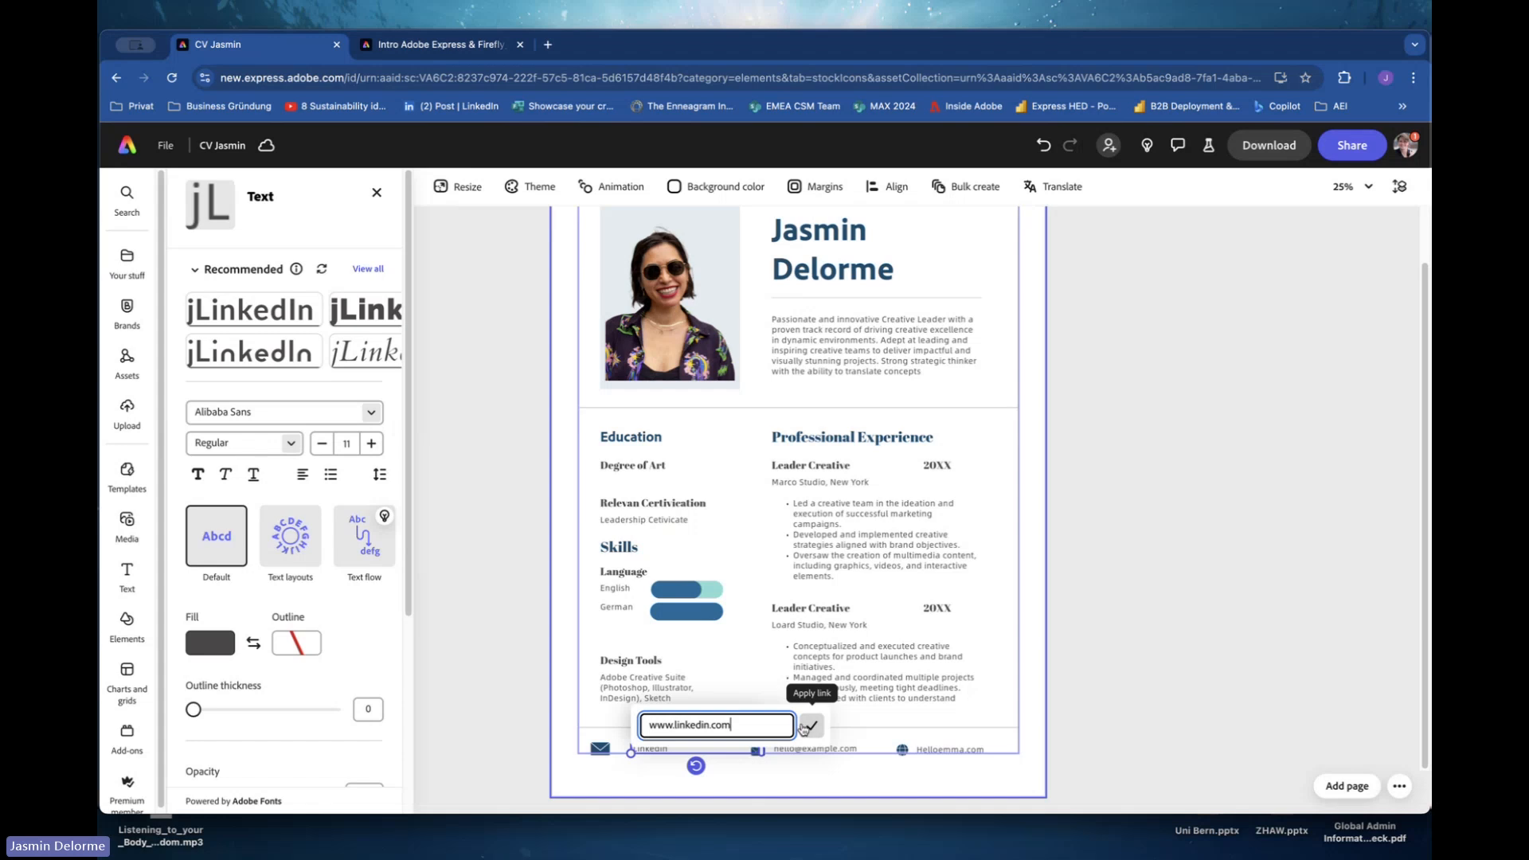
{"action": "left_click", "coordinate": [805, 726]}
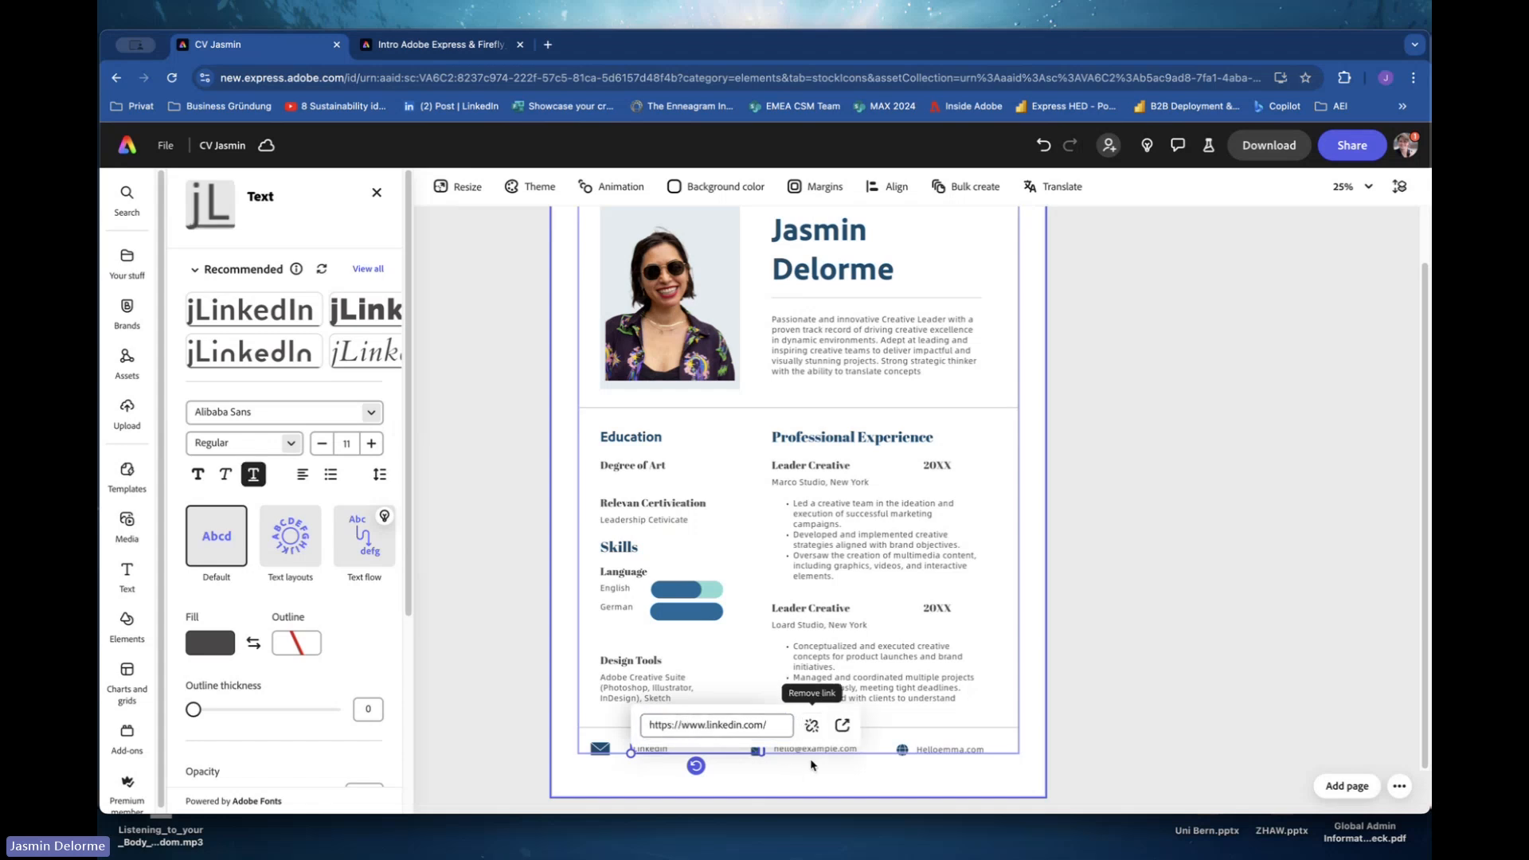
{"action": "left_click", "coordinate": [795, 786]}
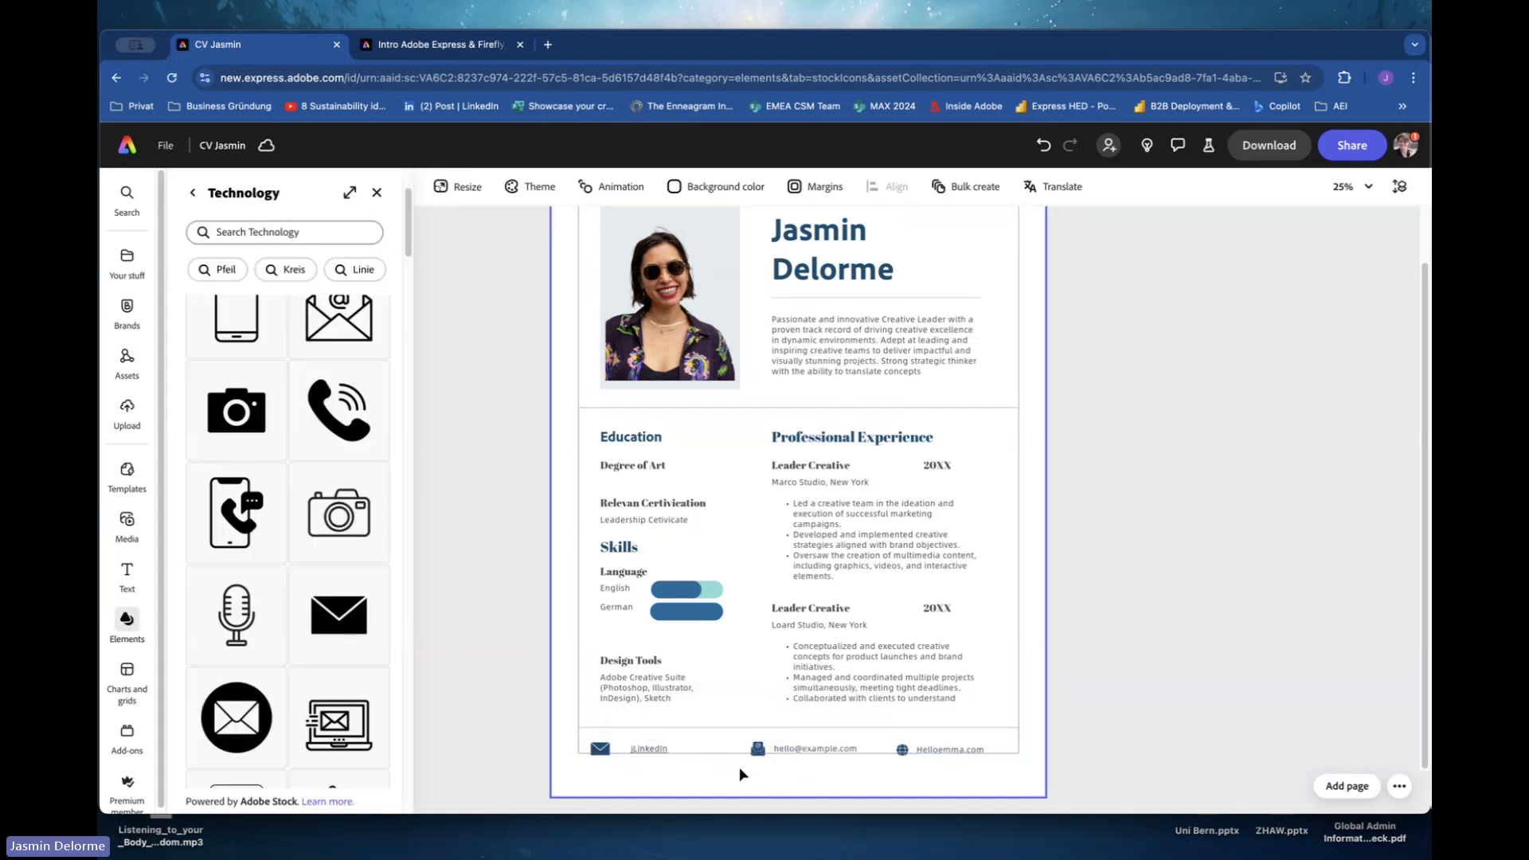
{"action": "left_click", "coordinate": [637, 750]}
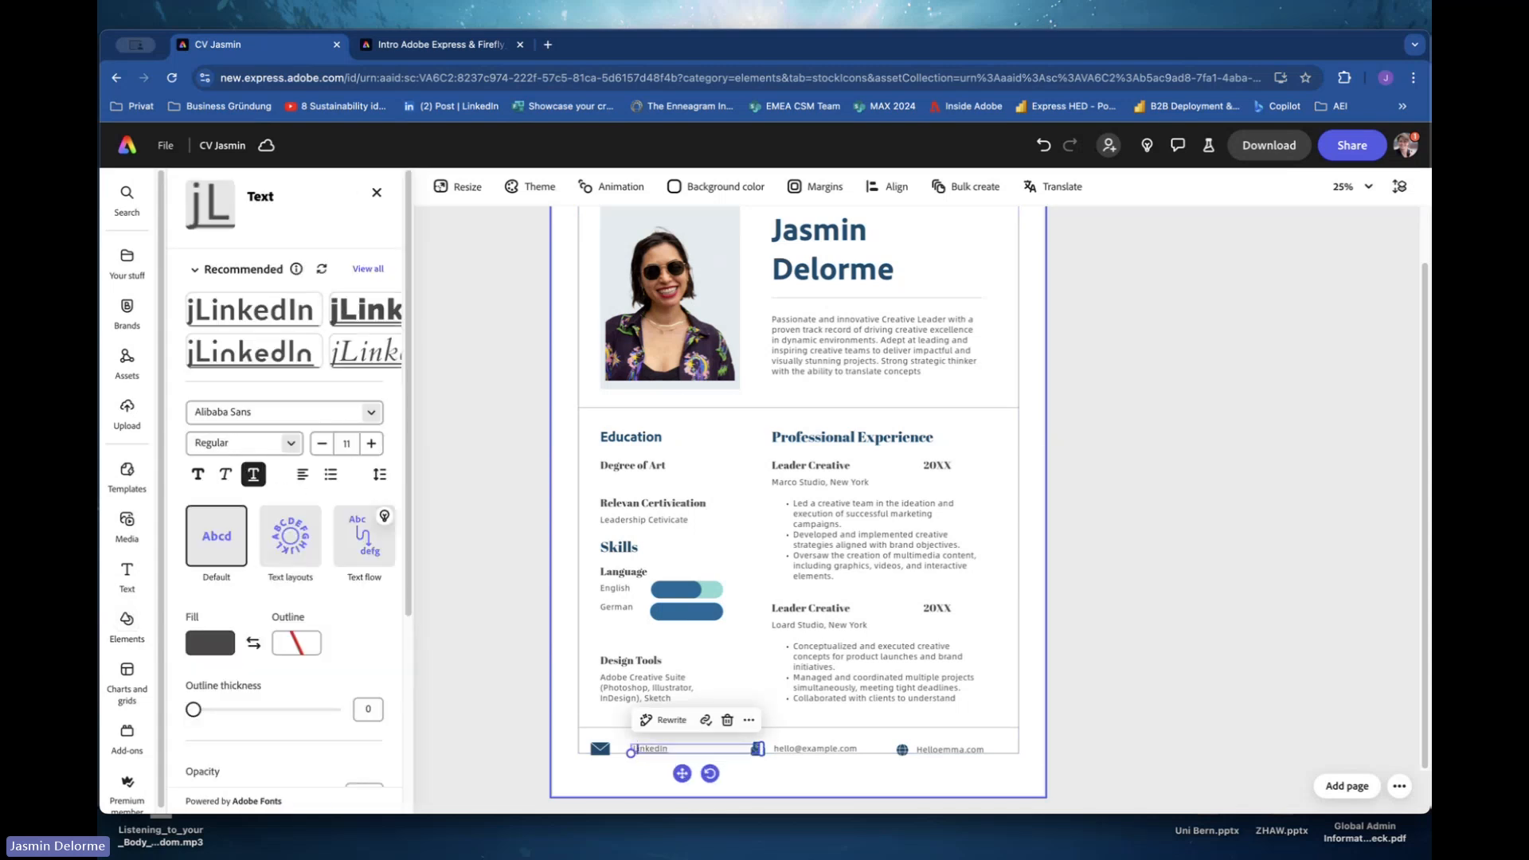
{"action": "left_click", "coordinate": [664, 790]}
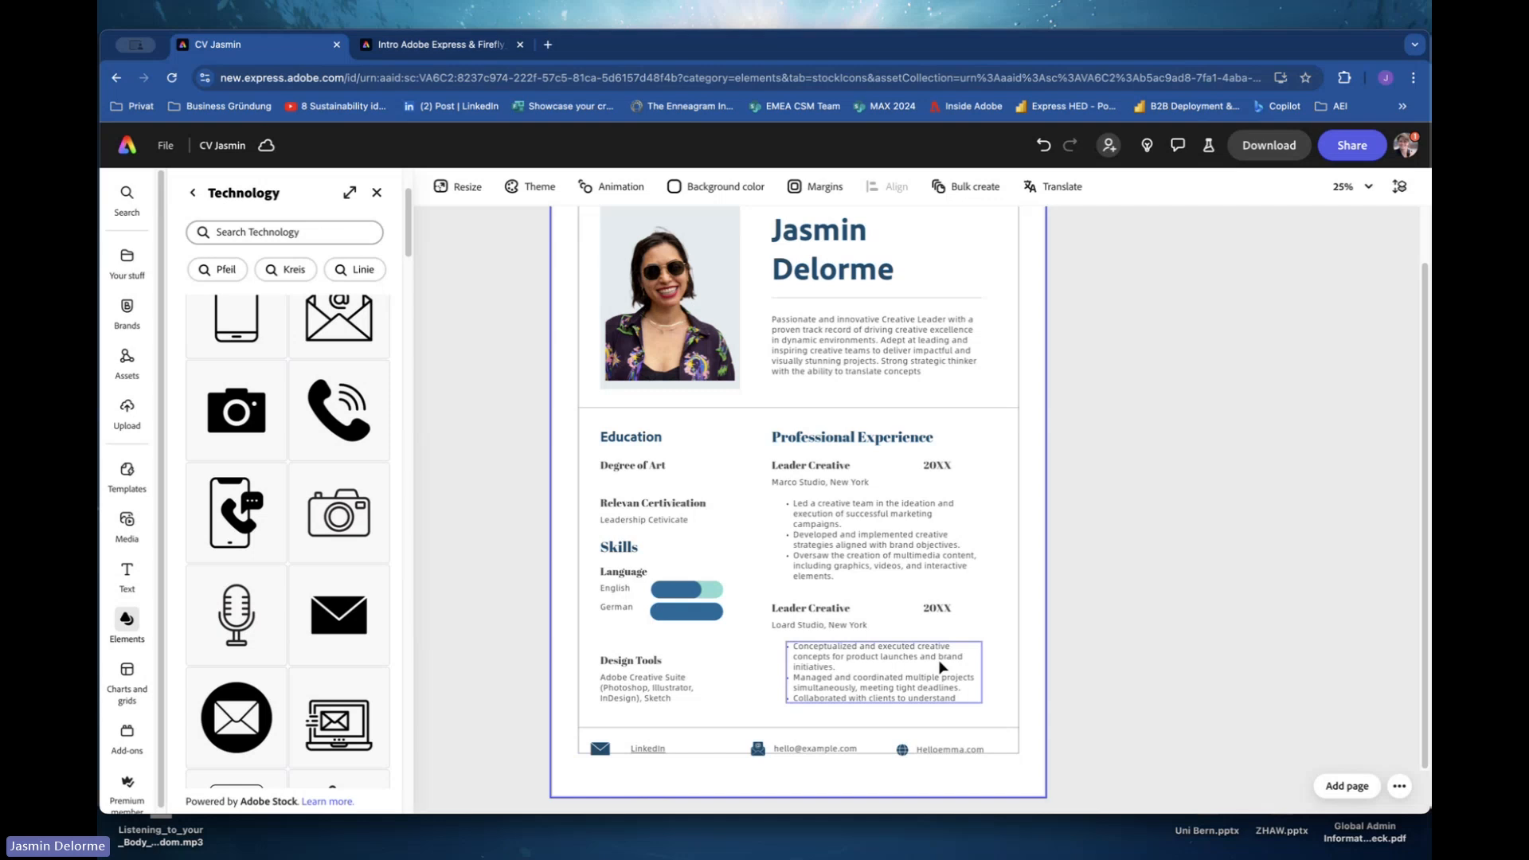
{"action": "scroll", "coordinate": [942, 668], "scroll_direction": "up", "scroll_amount": 1}
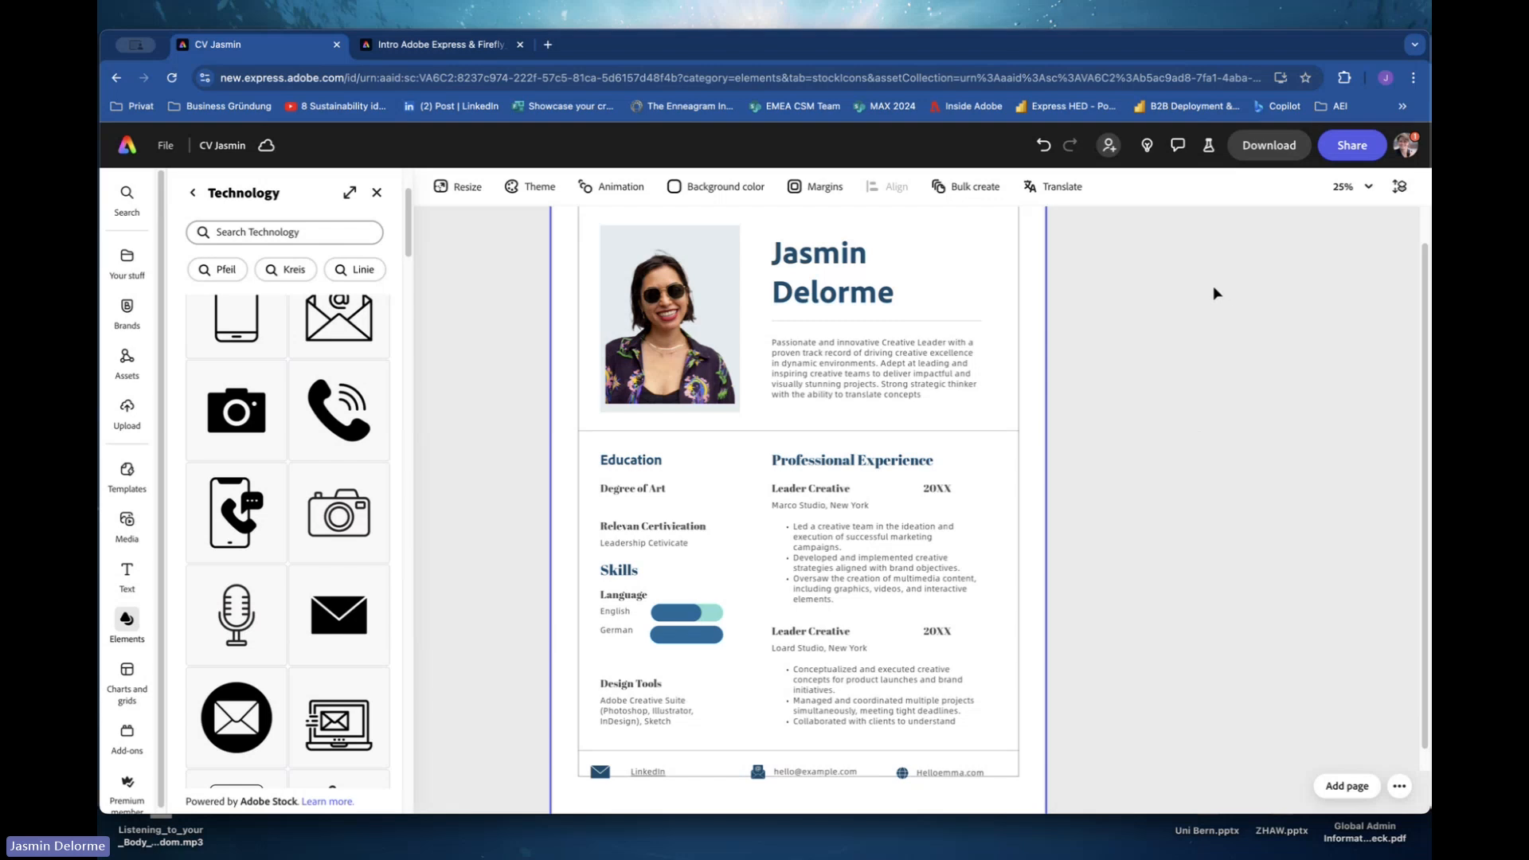
Invite a colleague to edit the file, with a message asking them to check out your latest version.
{"action": "left_click", "coordinate": [1340, 147]}
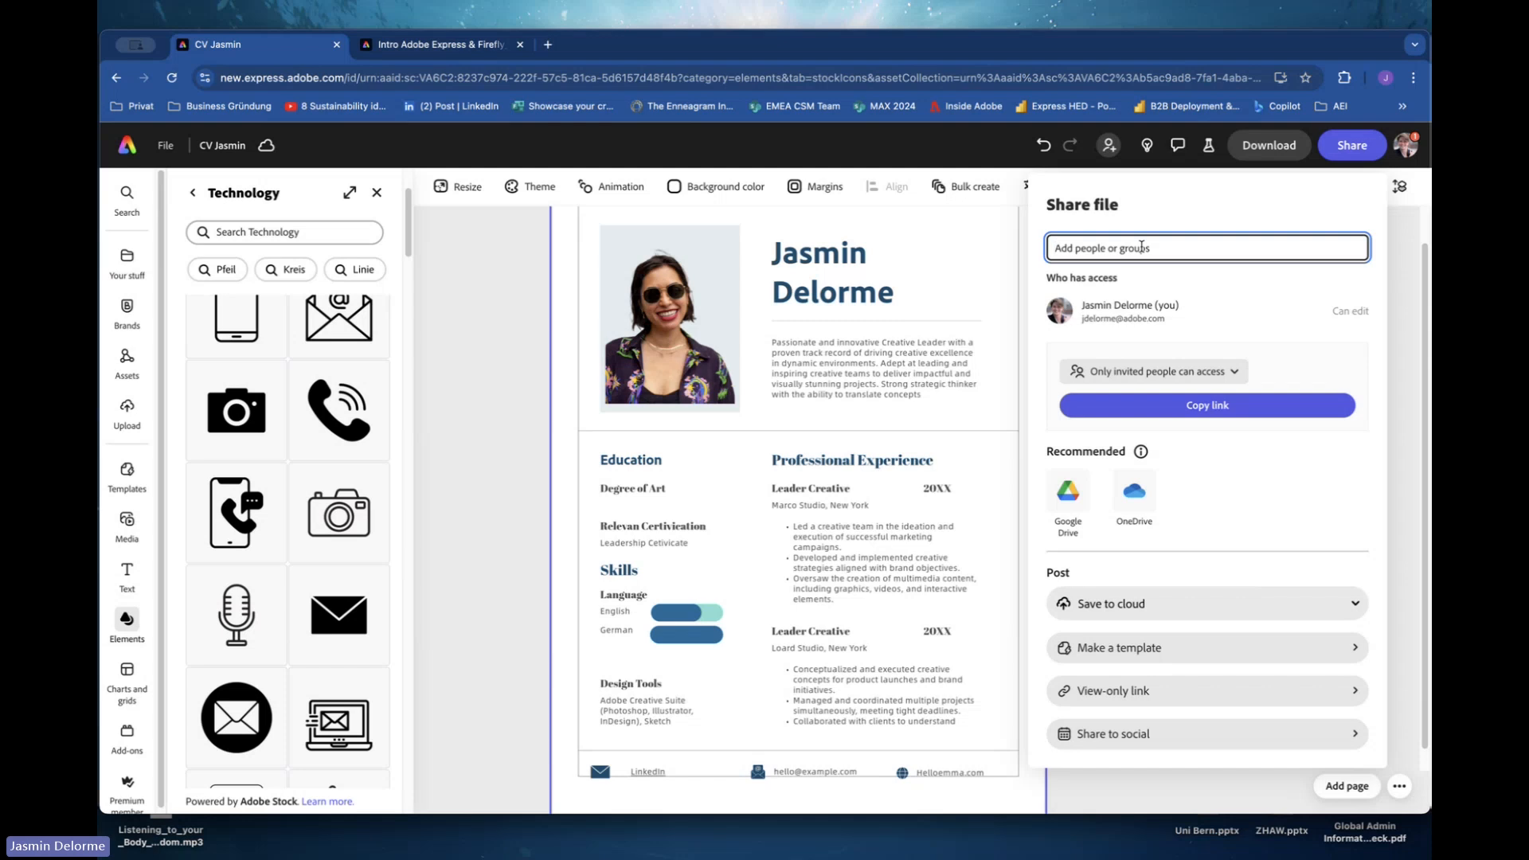
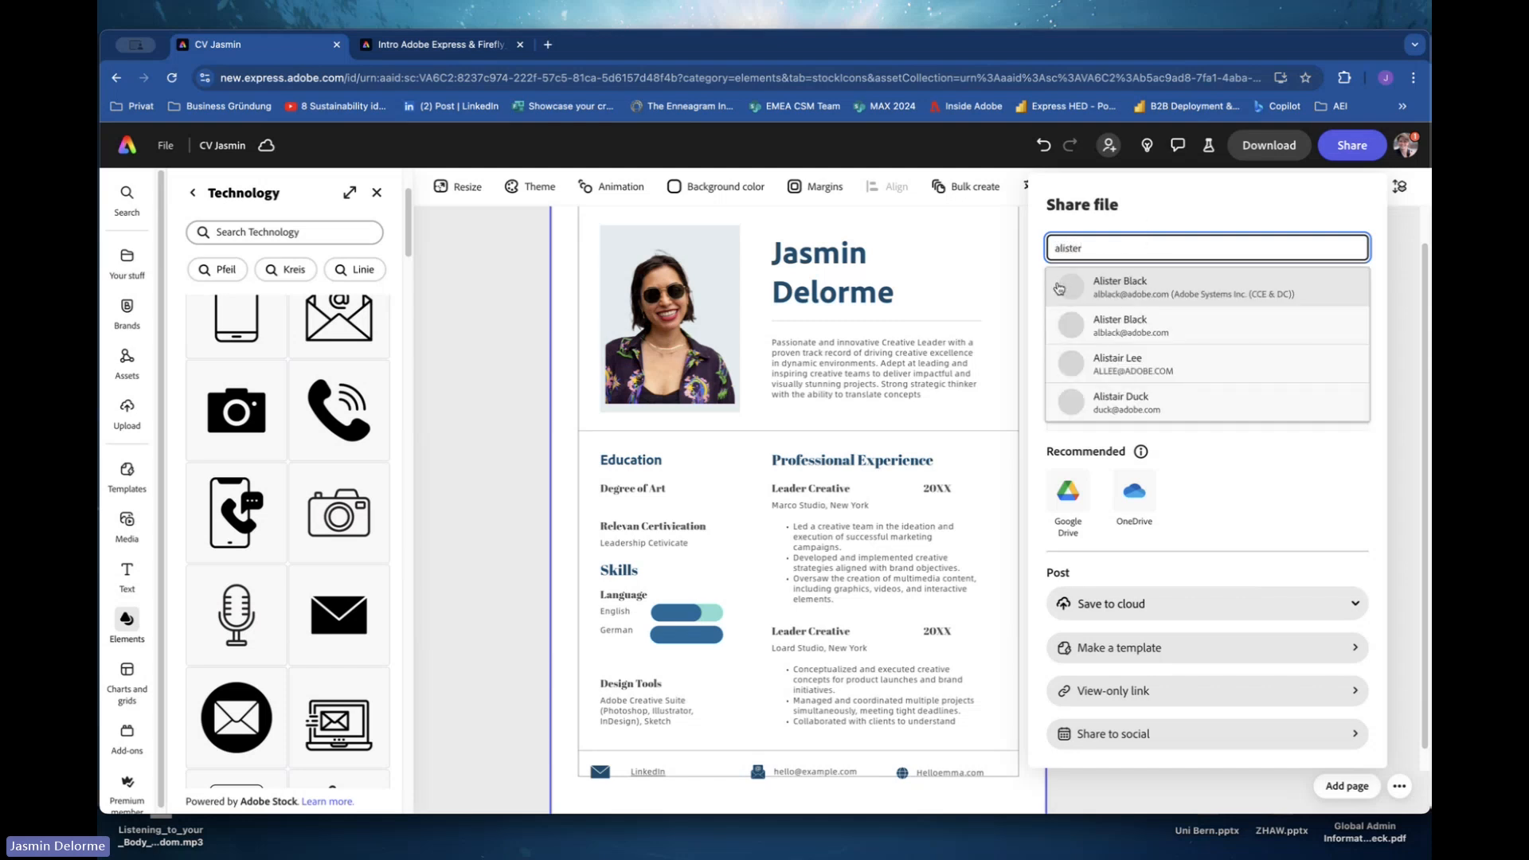
{"action": "left_click", "coordinate": [1095, 287]}
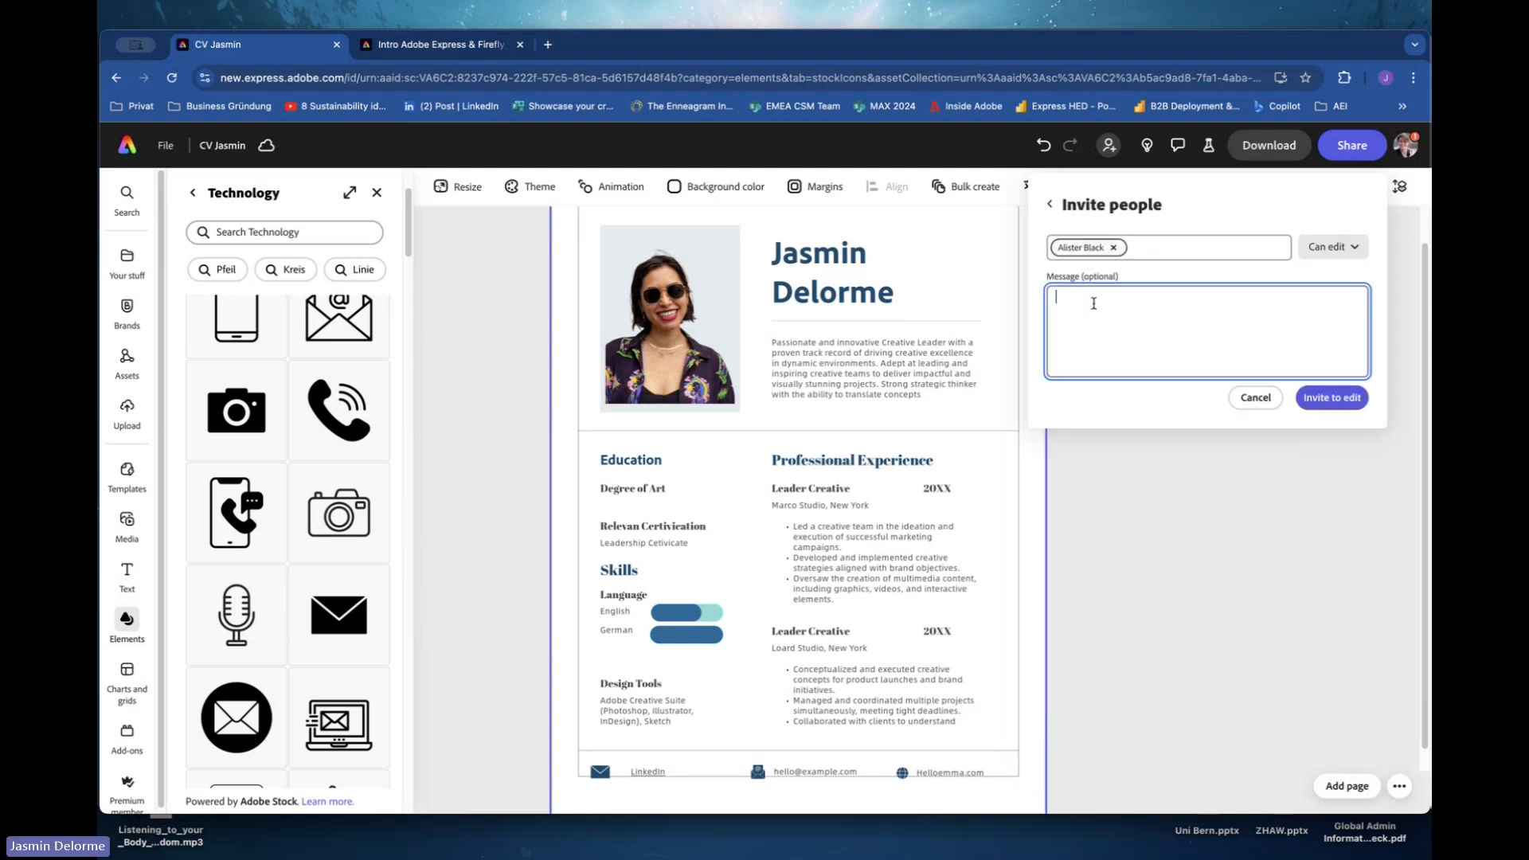
{"action": "type", "text": "Hi Alister,"}
{"action": "key", "text": "Return"}
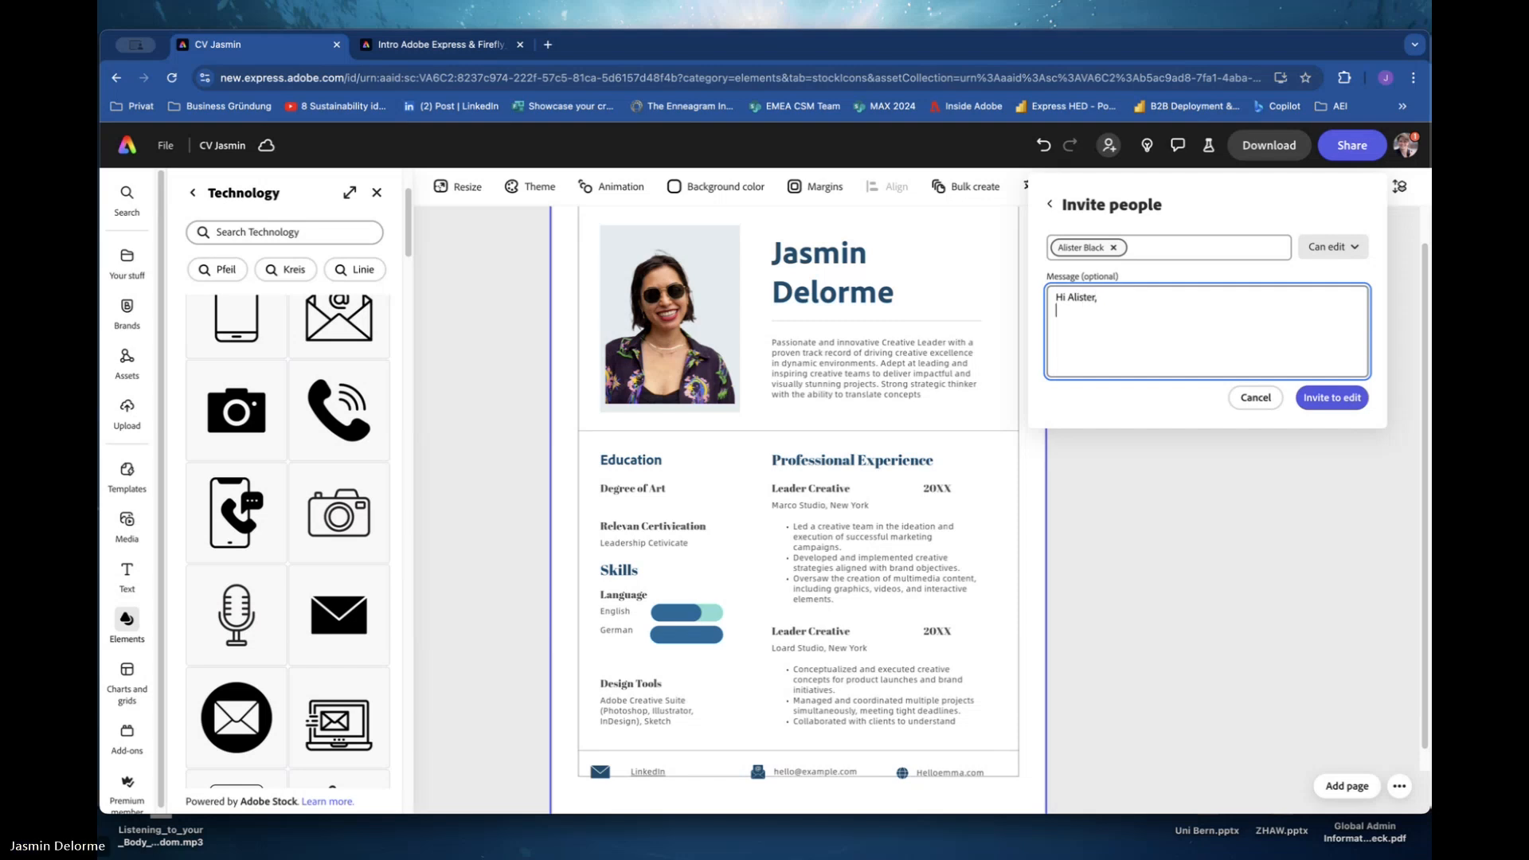
{"action": "type", "text": "could you p"}
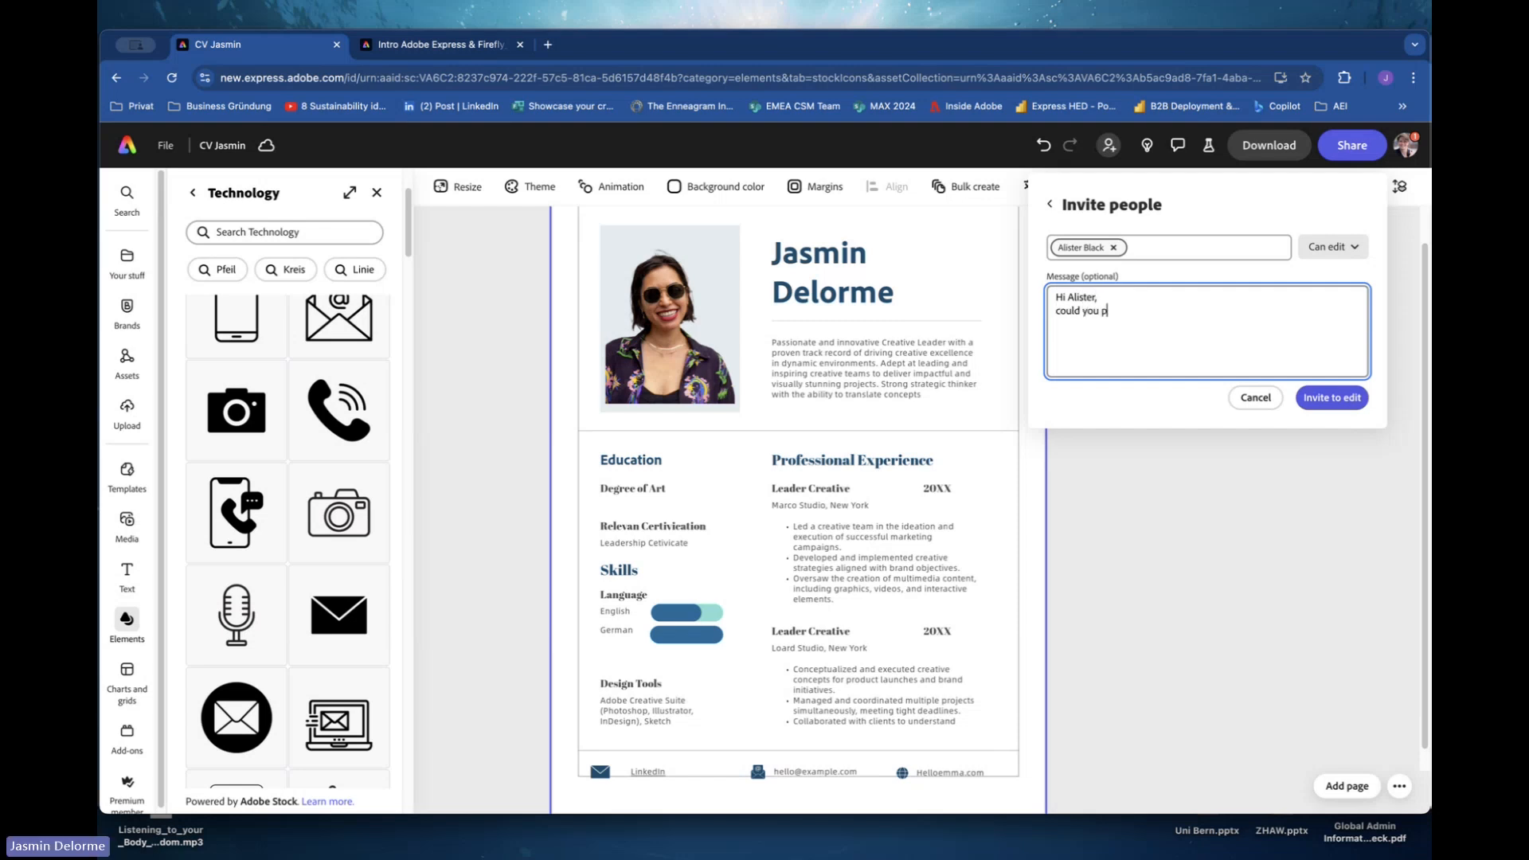
{"action": "type", "text": "lease check out my latest version"}
{"action": "left_click", "coordinate": [1331, 397]}
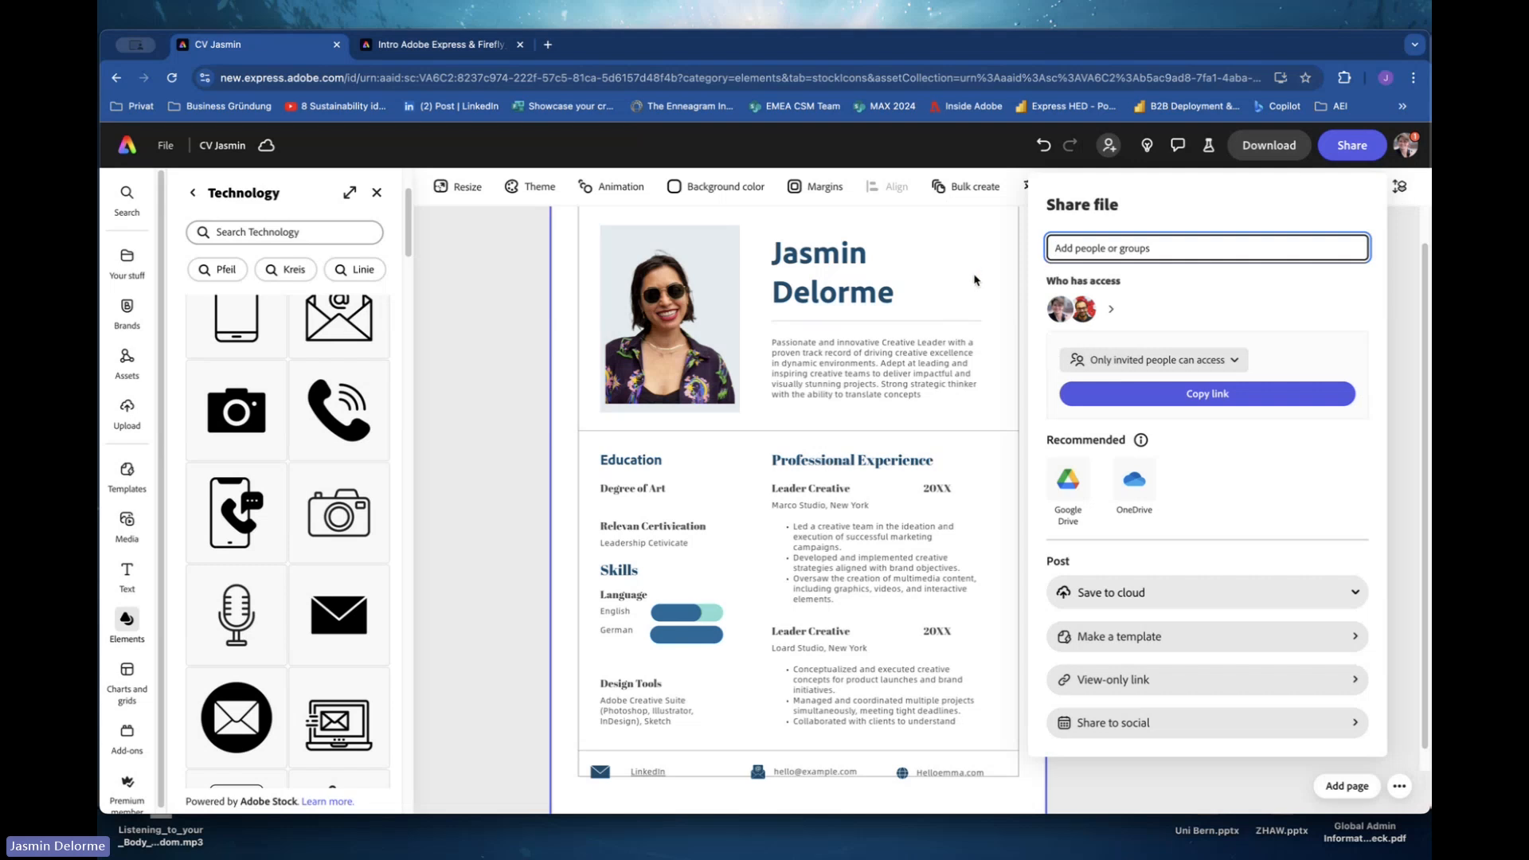
{"action": "left_click", "coordinate": [935, 287]}
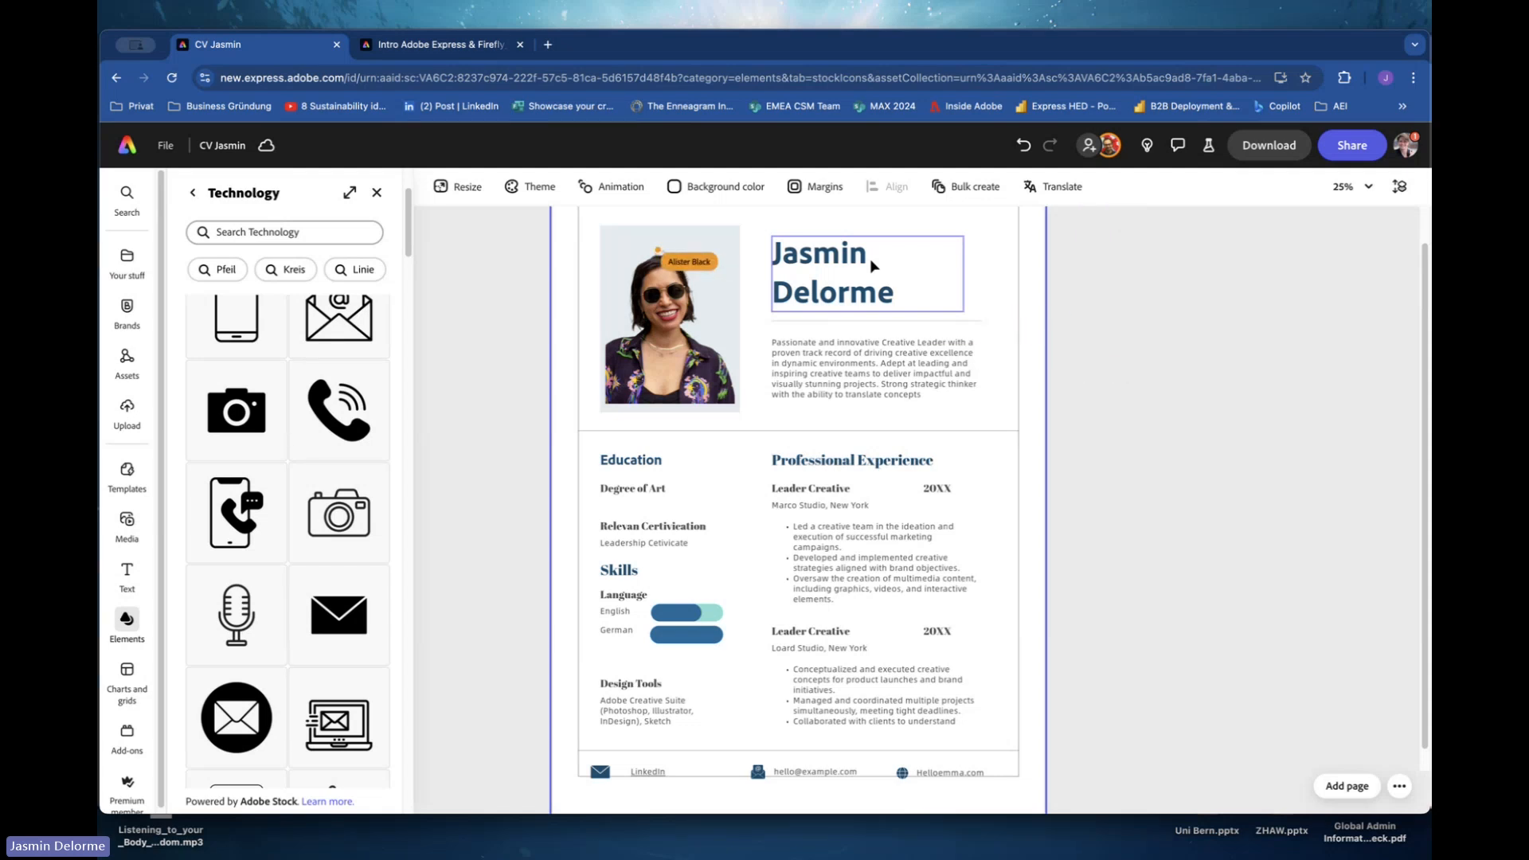
Lock the profile photo so it cannot be edited.
{"action": "scroll", "coordinate": [784, 410], "scroll_direction": "up", "scroll_amount": 1}
{"action": "scroll", "coordinate": [785, 410], "scroll_direction": "down", "scroll_amount": 1}
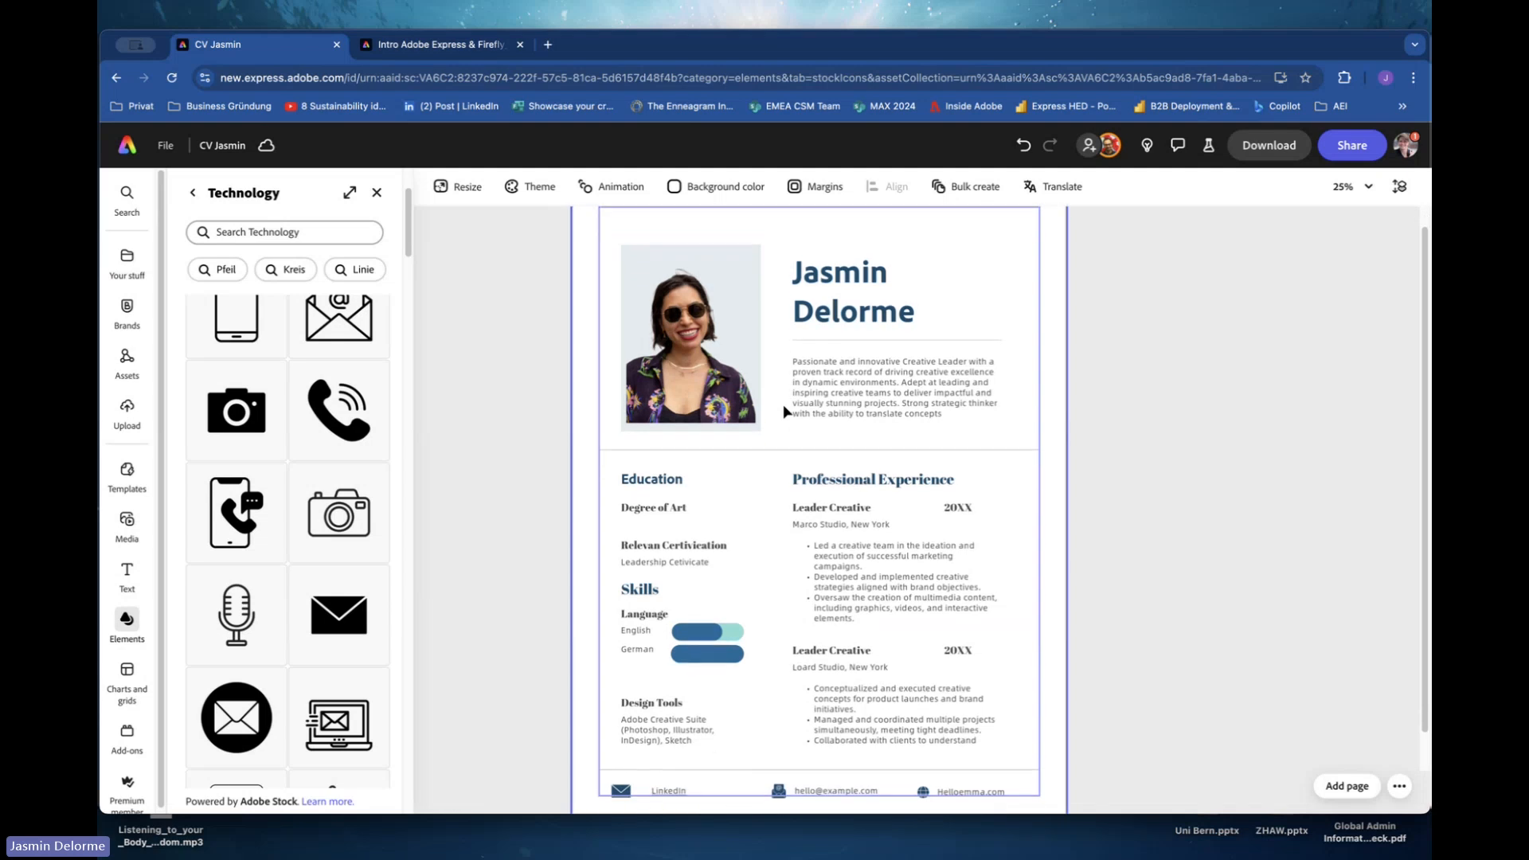
{"action": "left_click", "coordinate": [741, 366]}
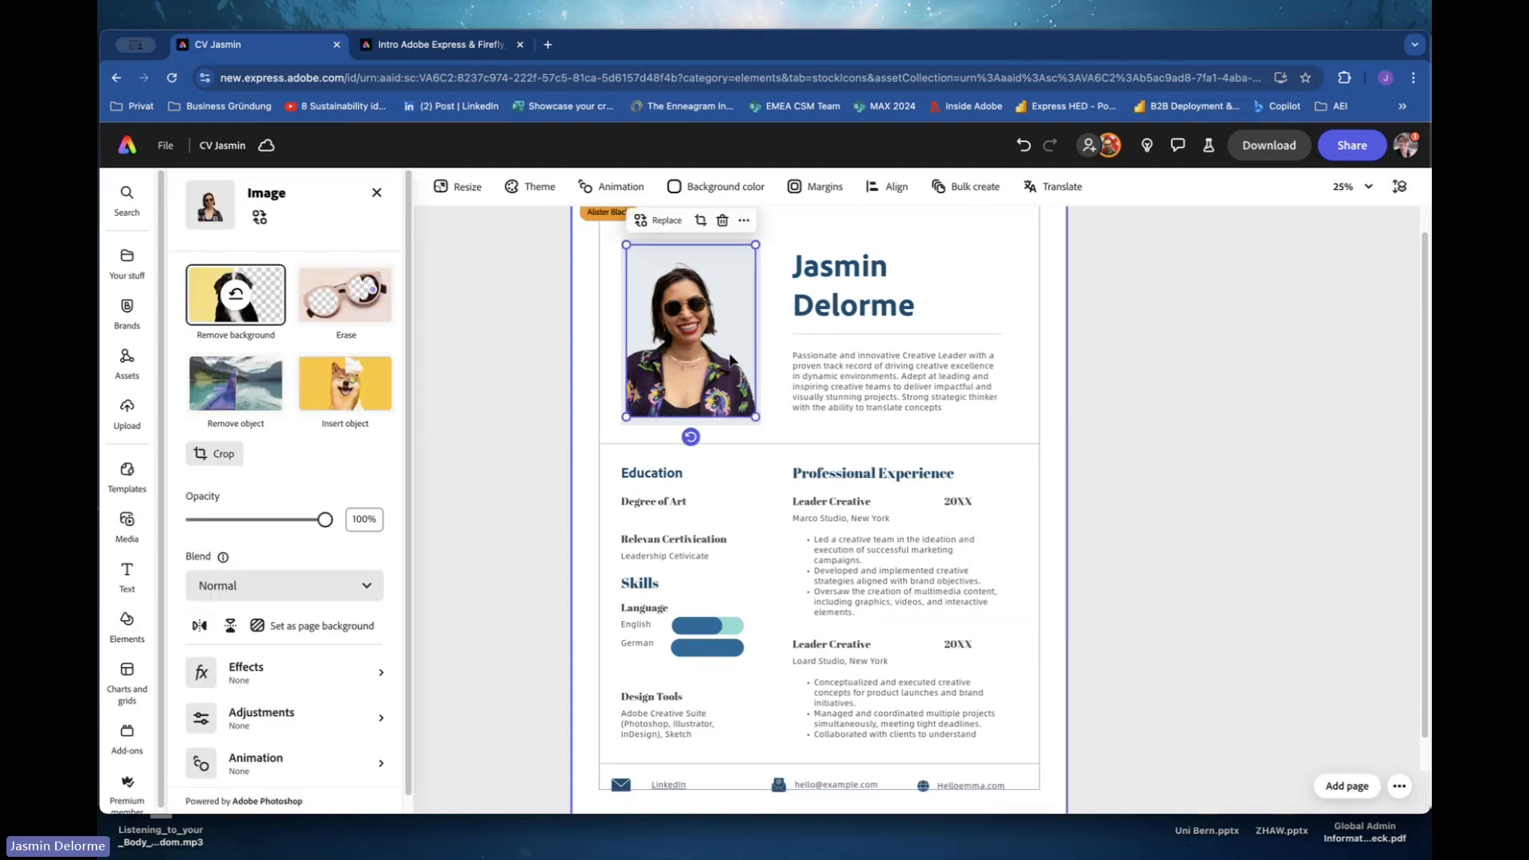
{"action": "right_click", "coordinate": [730, 360]}
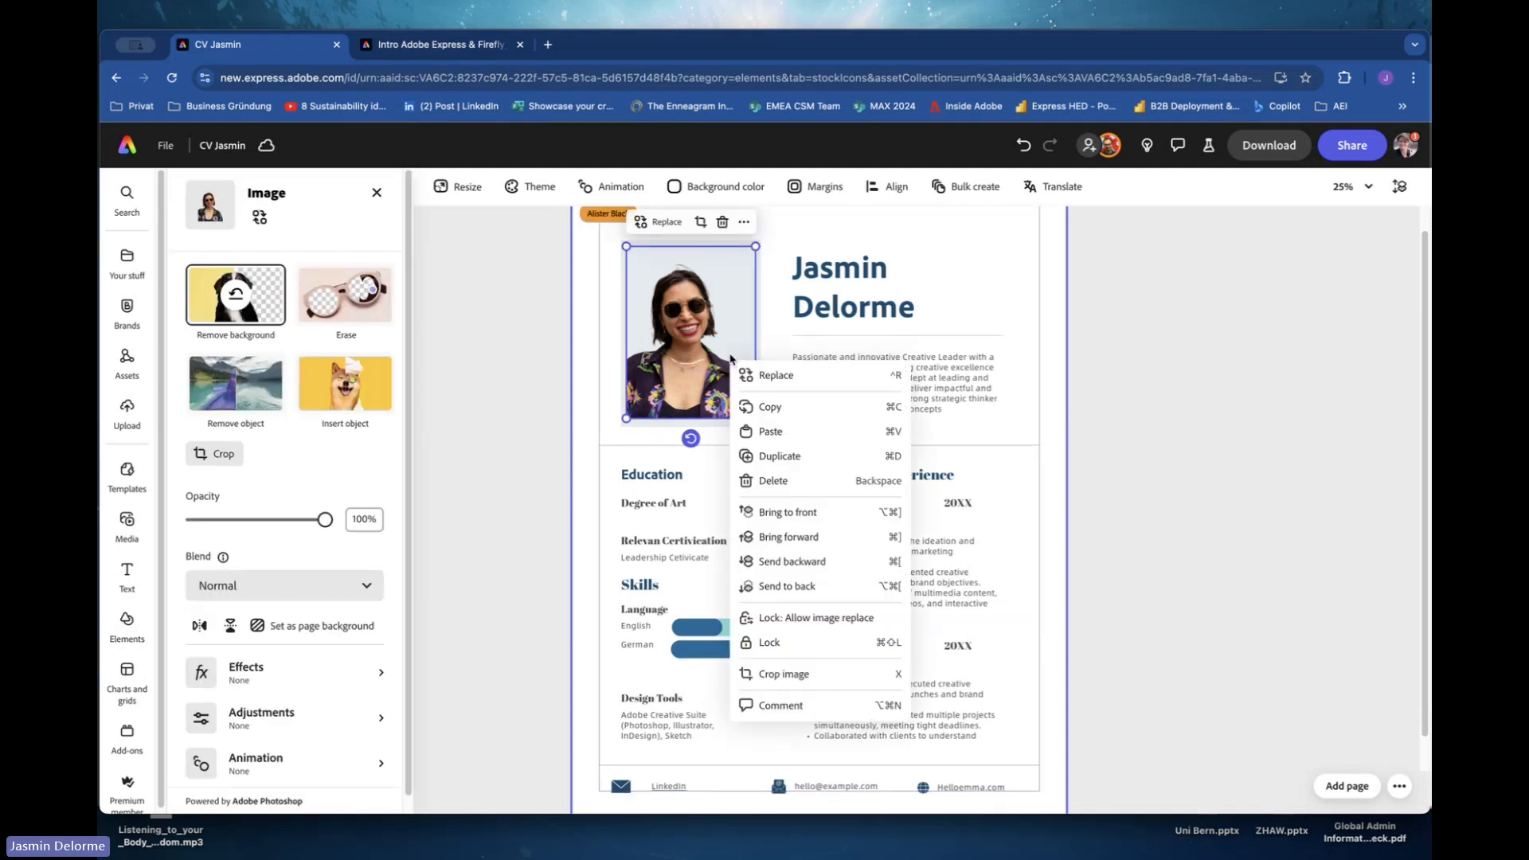
{"action": "left_click", "coordinate": [789, 655]}
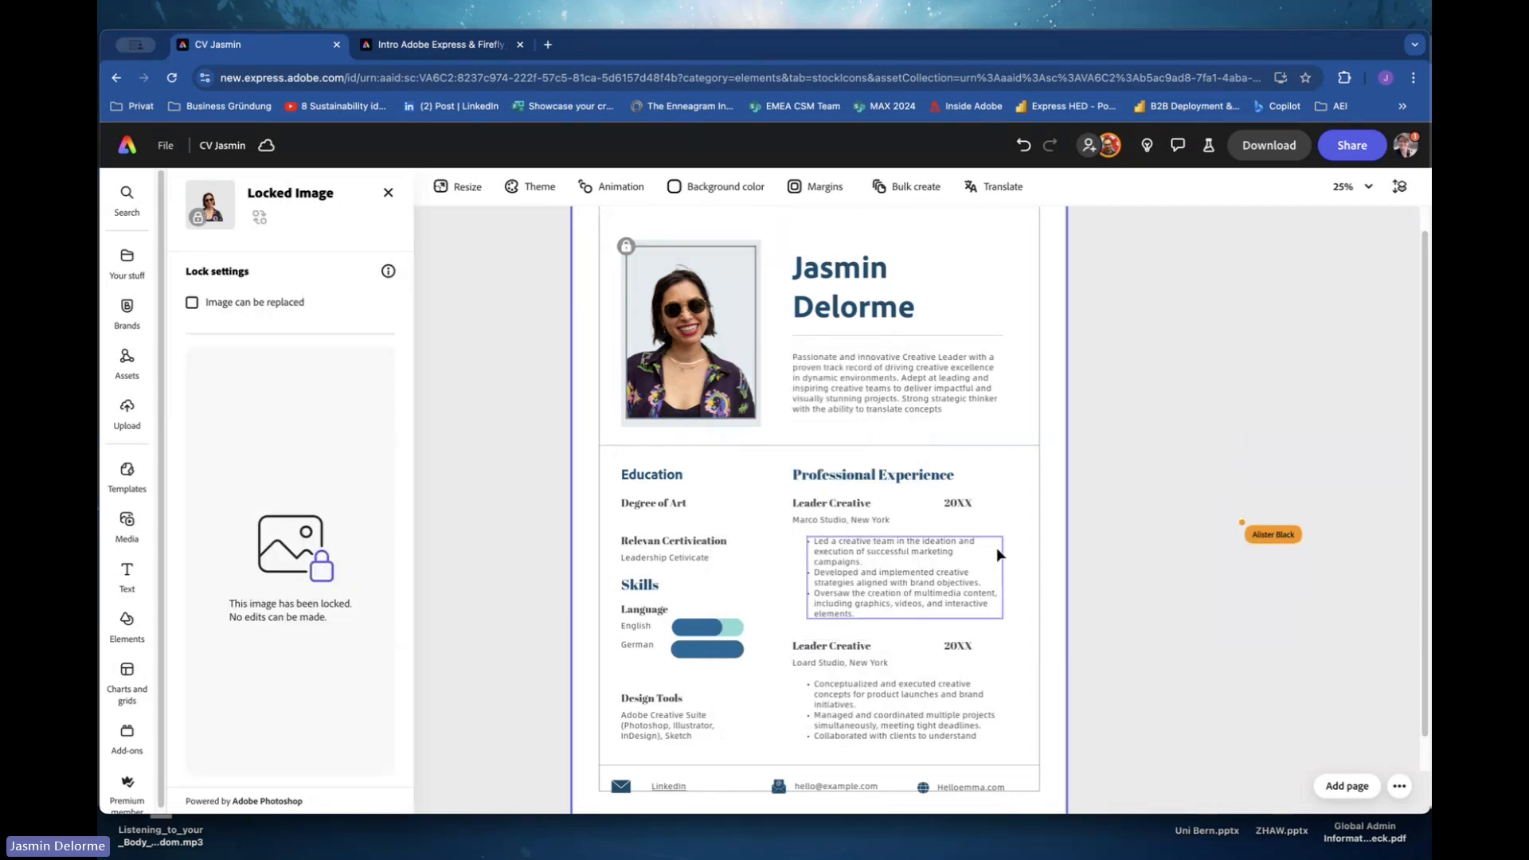
{"action": "left_click", "coordinate": [711, 471]}
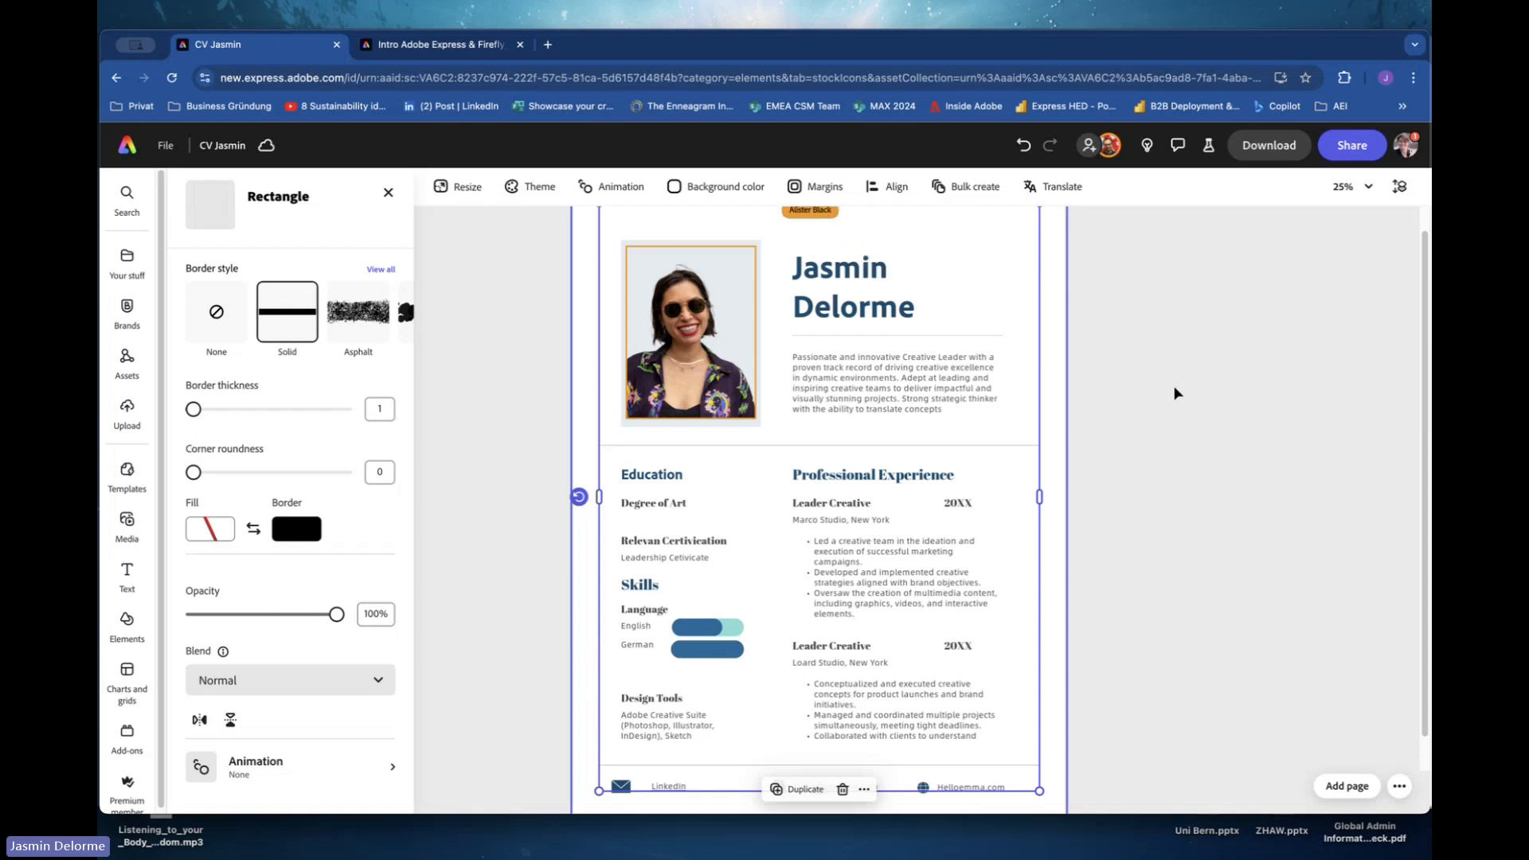
Download the CV as a PDF Standard file with accessibility tags.
{"action": "left_click", "coordinate": [1255, 151]}
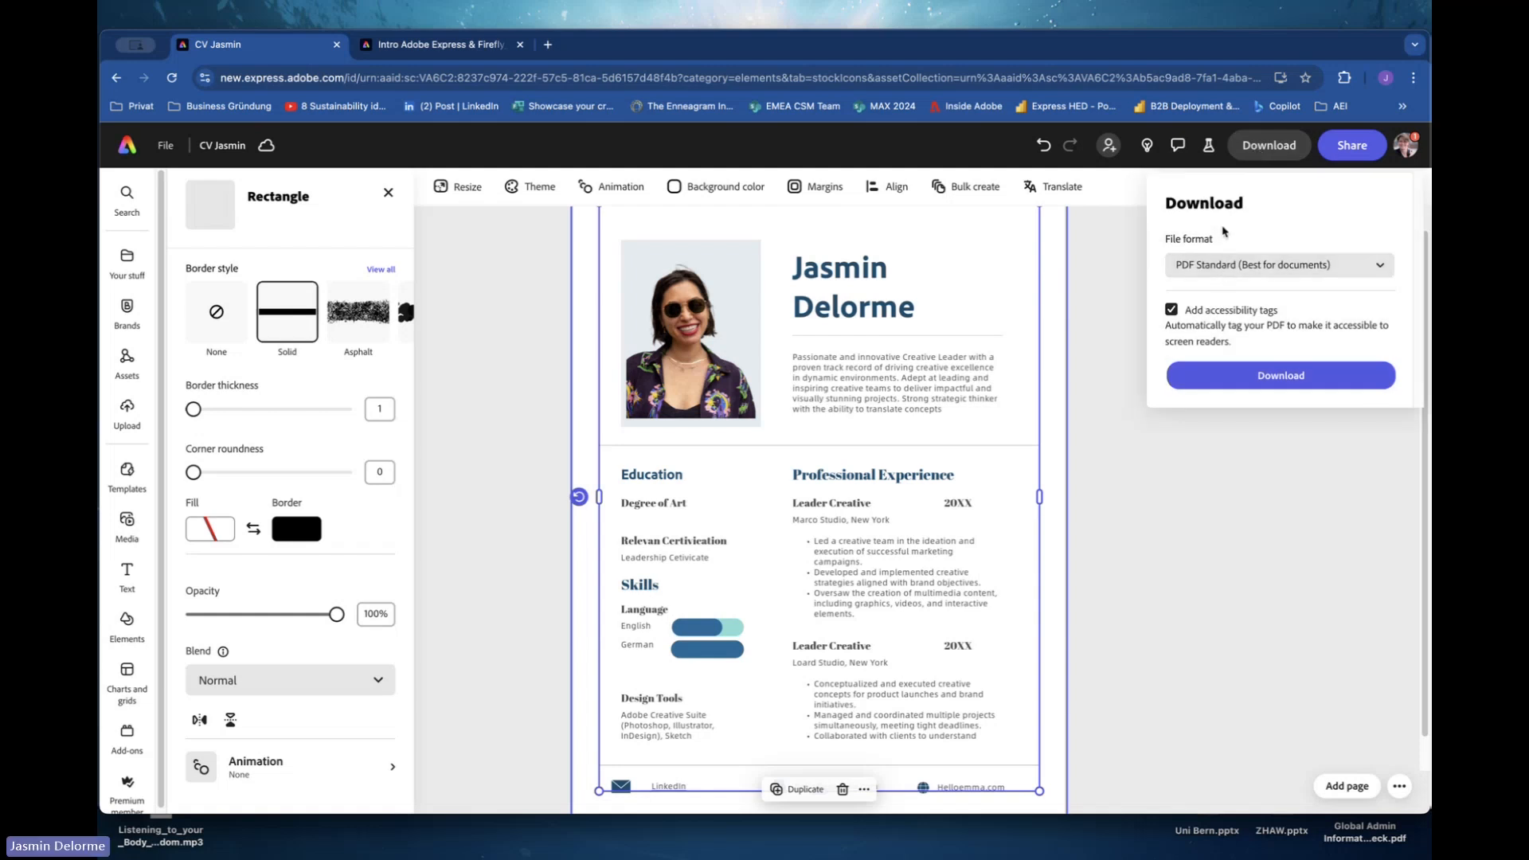
{"action": "left_click", "coordinate": [1210, 264]}
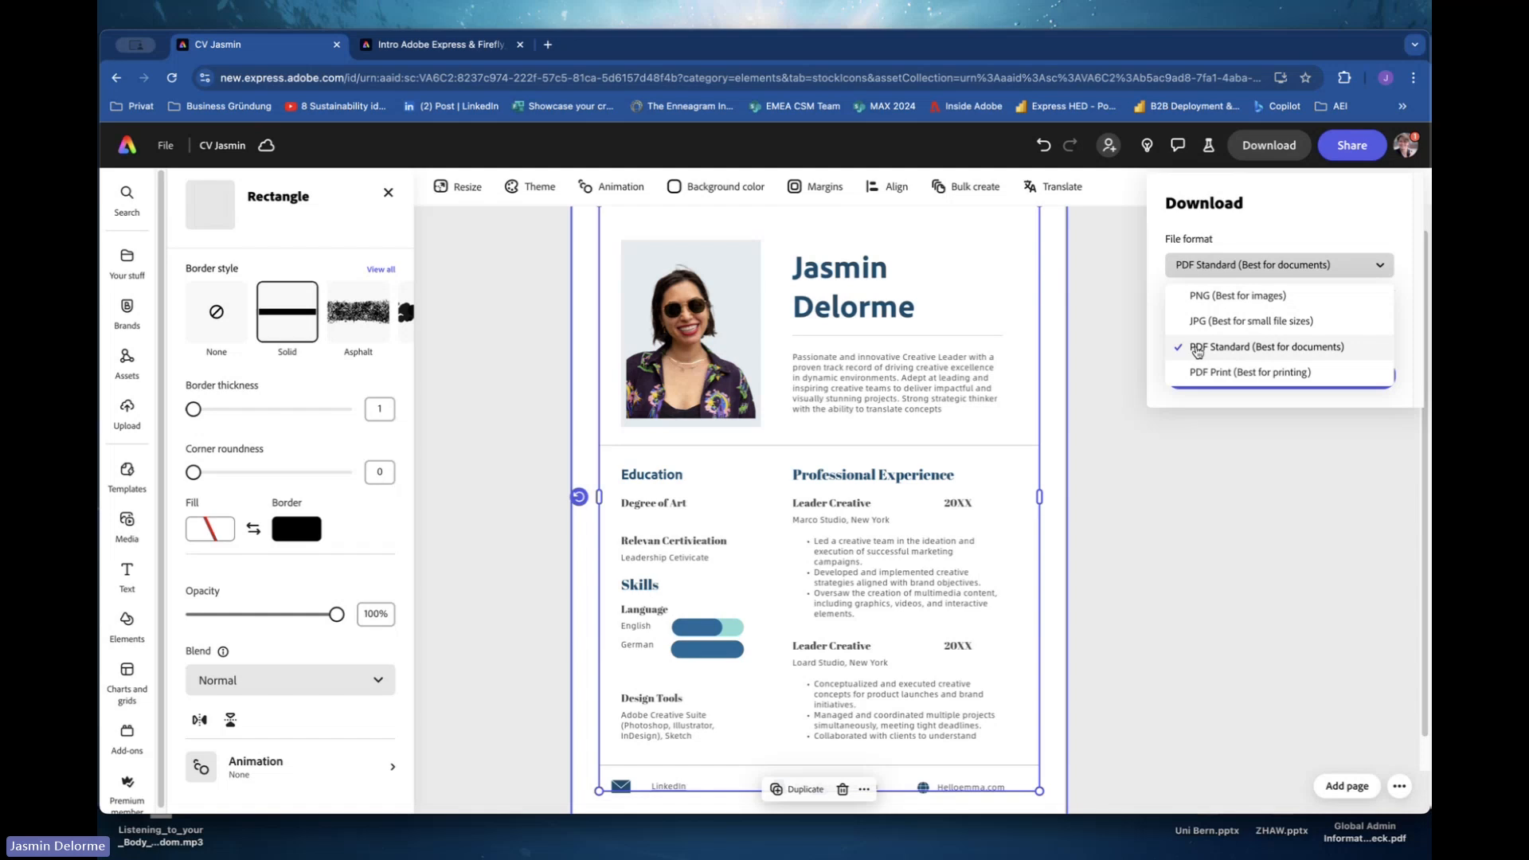
{"action": "left_click", "coordinate": [1197, 352]}
{"action": "left_click", "coordinate": [1171, 310]}
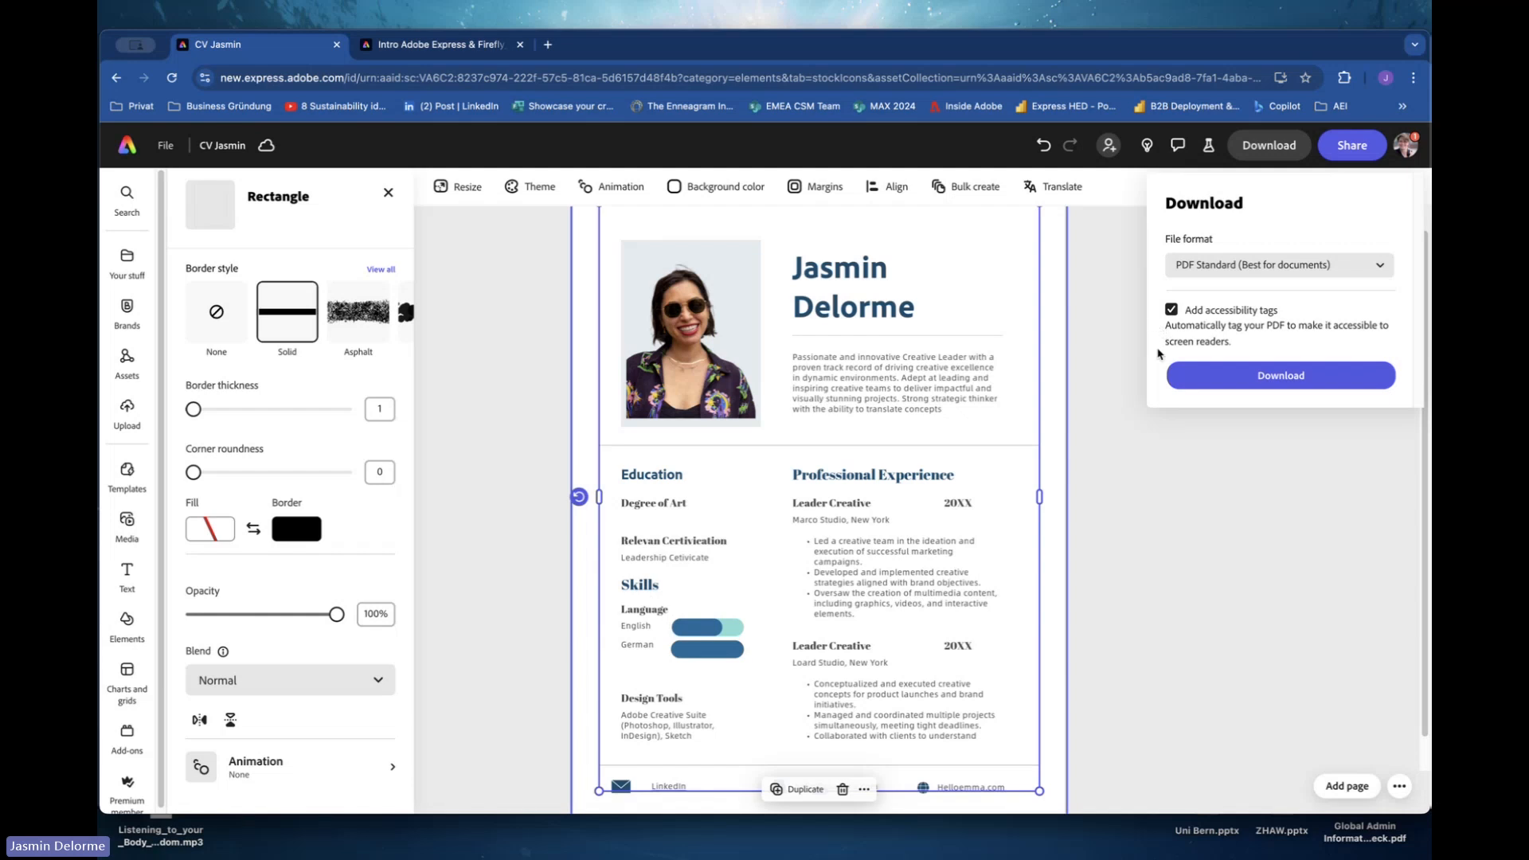
{"action": "left_click", "coordinate": [1226, 380]}
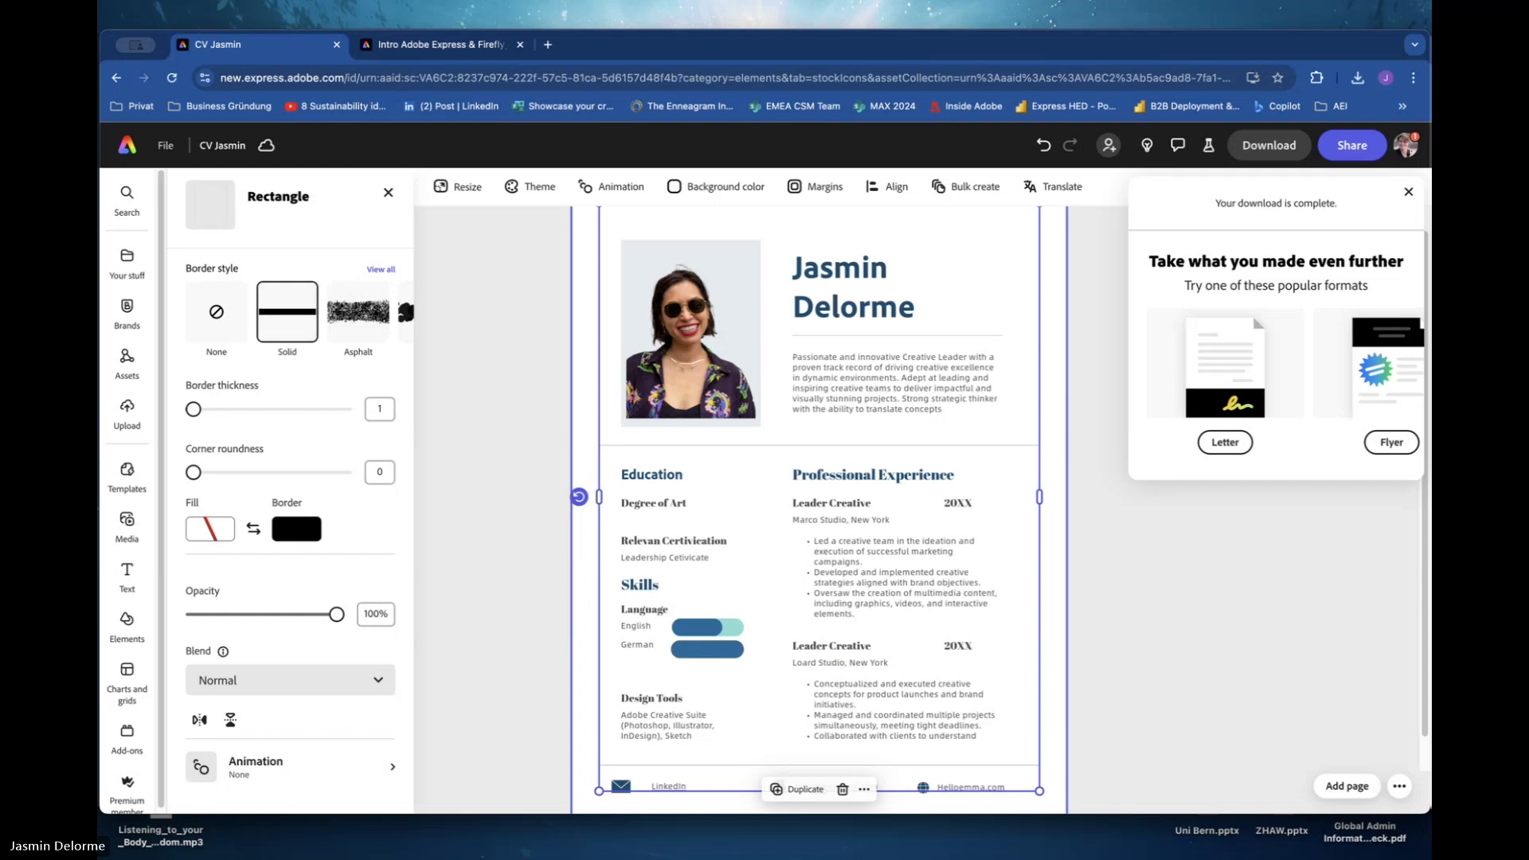
{"action": "left_click", "coordinate": [1408, 192]}
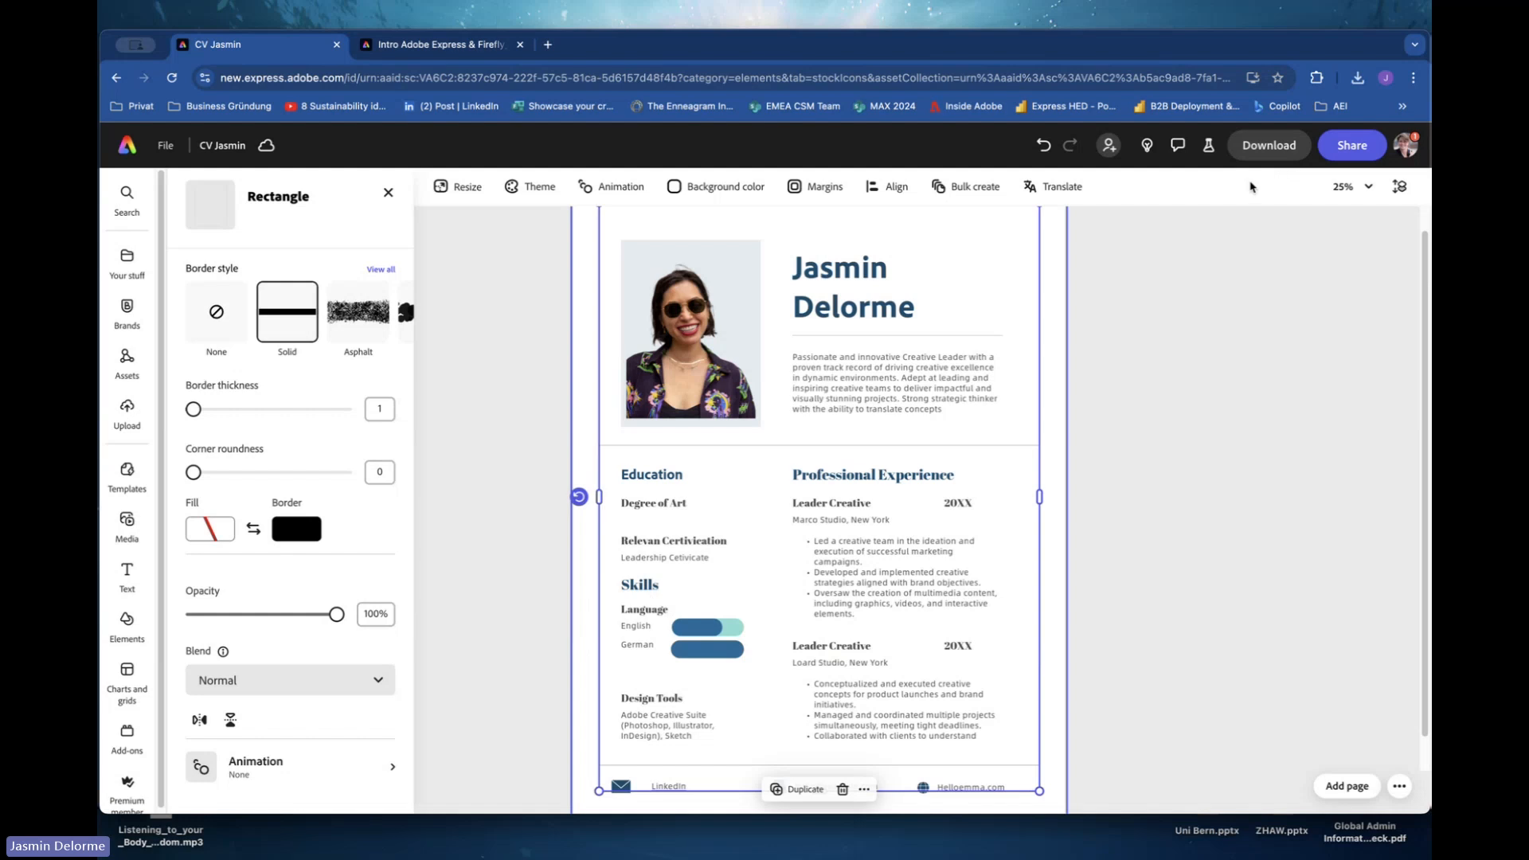
Create a view-only link for the CV from the share options.
{"action": "left_click", "coordinate": [1342, 152]}
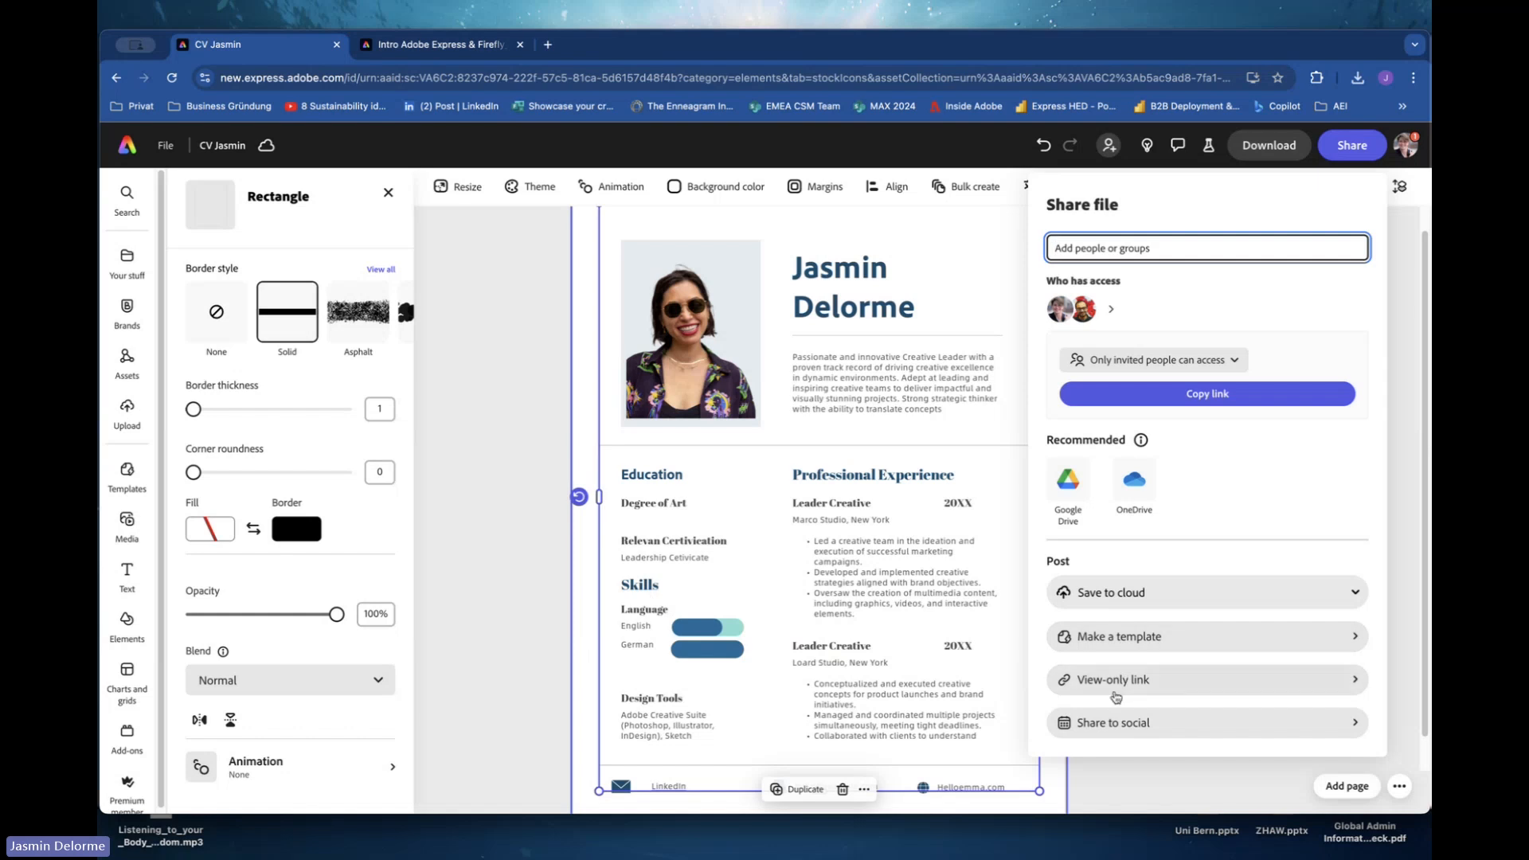
{"action": "left_click", "coordinate": [1116, 682]}
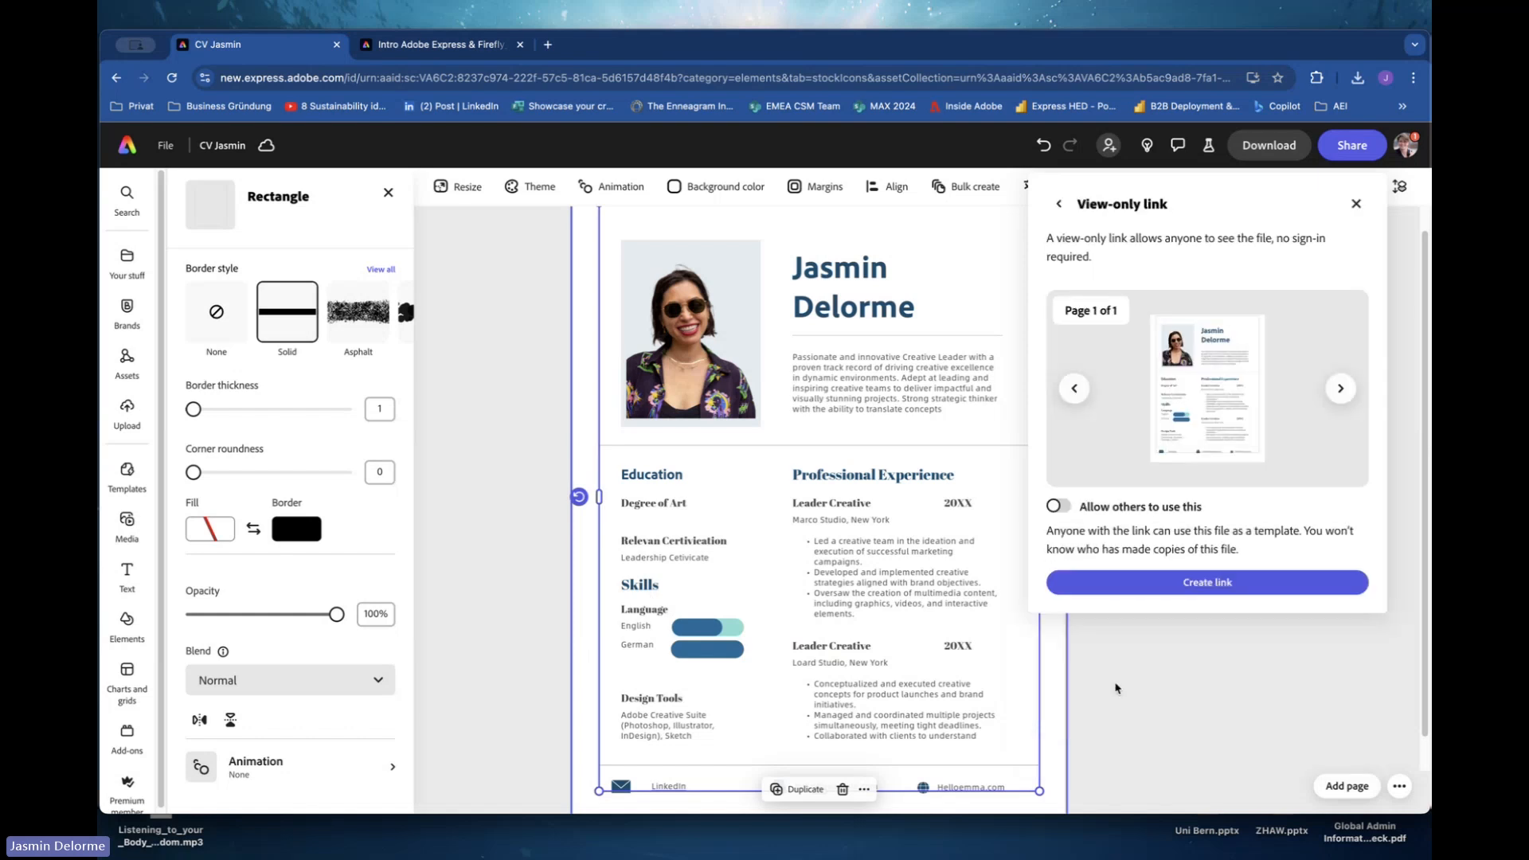
{"action": "left_click", "coordinate": [1128, 590]}
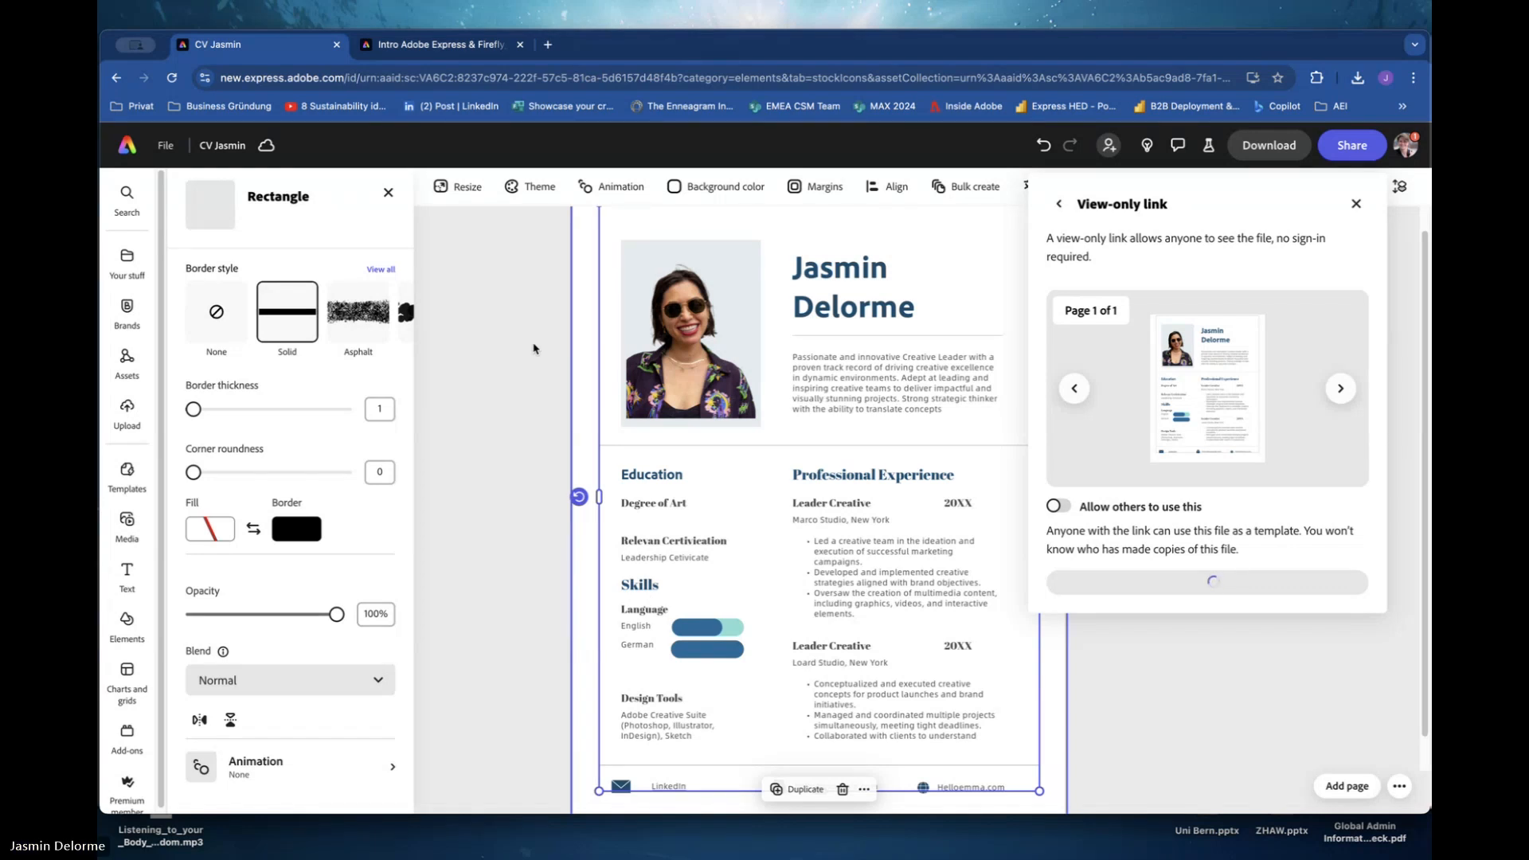
{"action": "left_click", "coordinate": [494, 49]}
{"action": "left_click", "coordinate": [126, 145]}
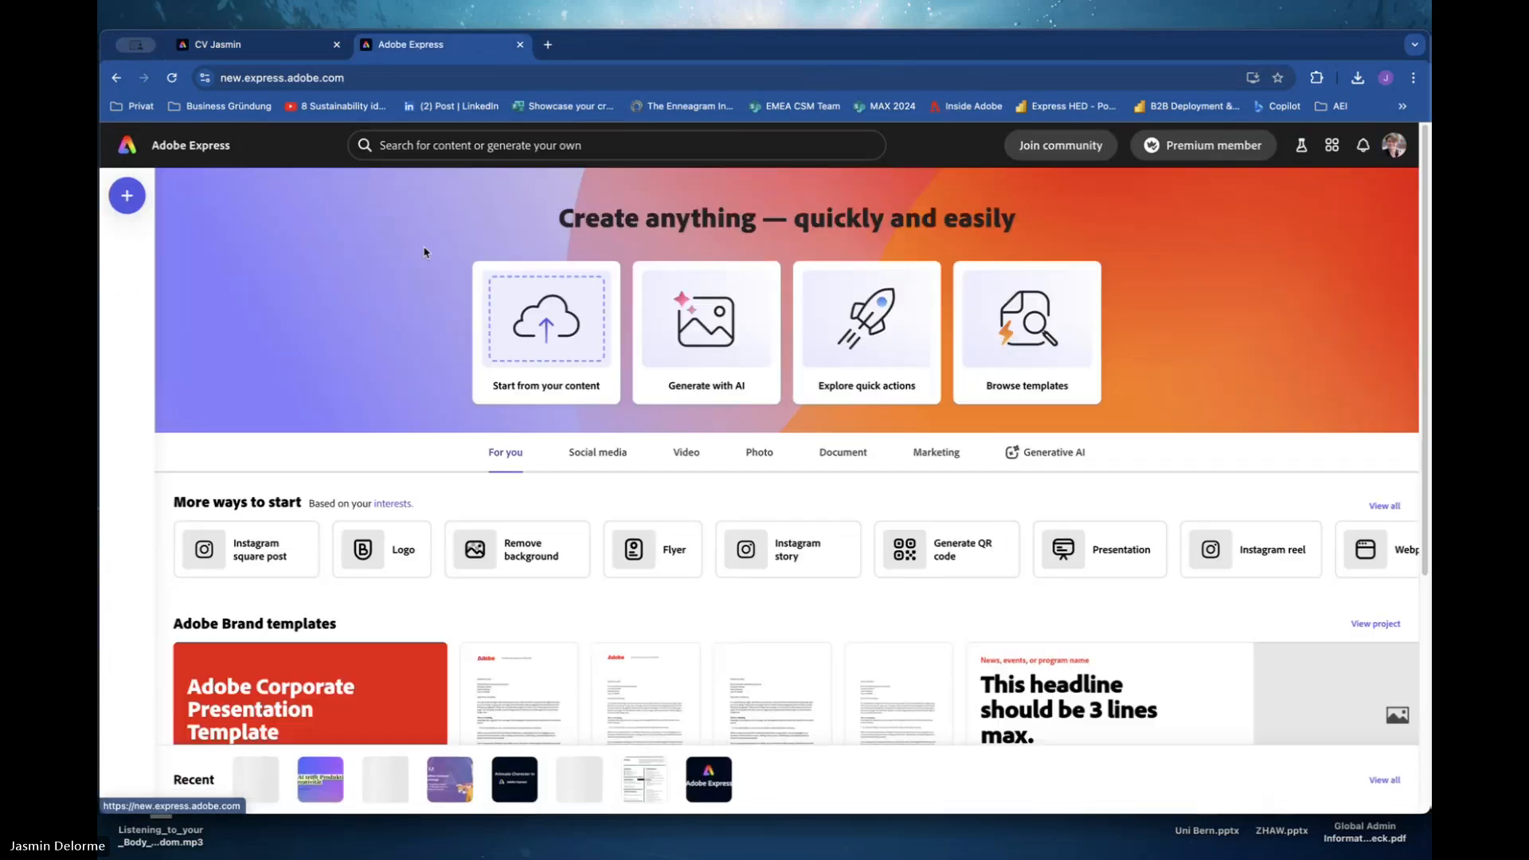
{"action": "left_click", "coordinate": [253, 45]}
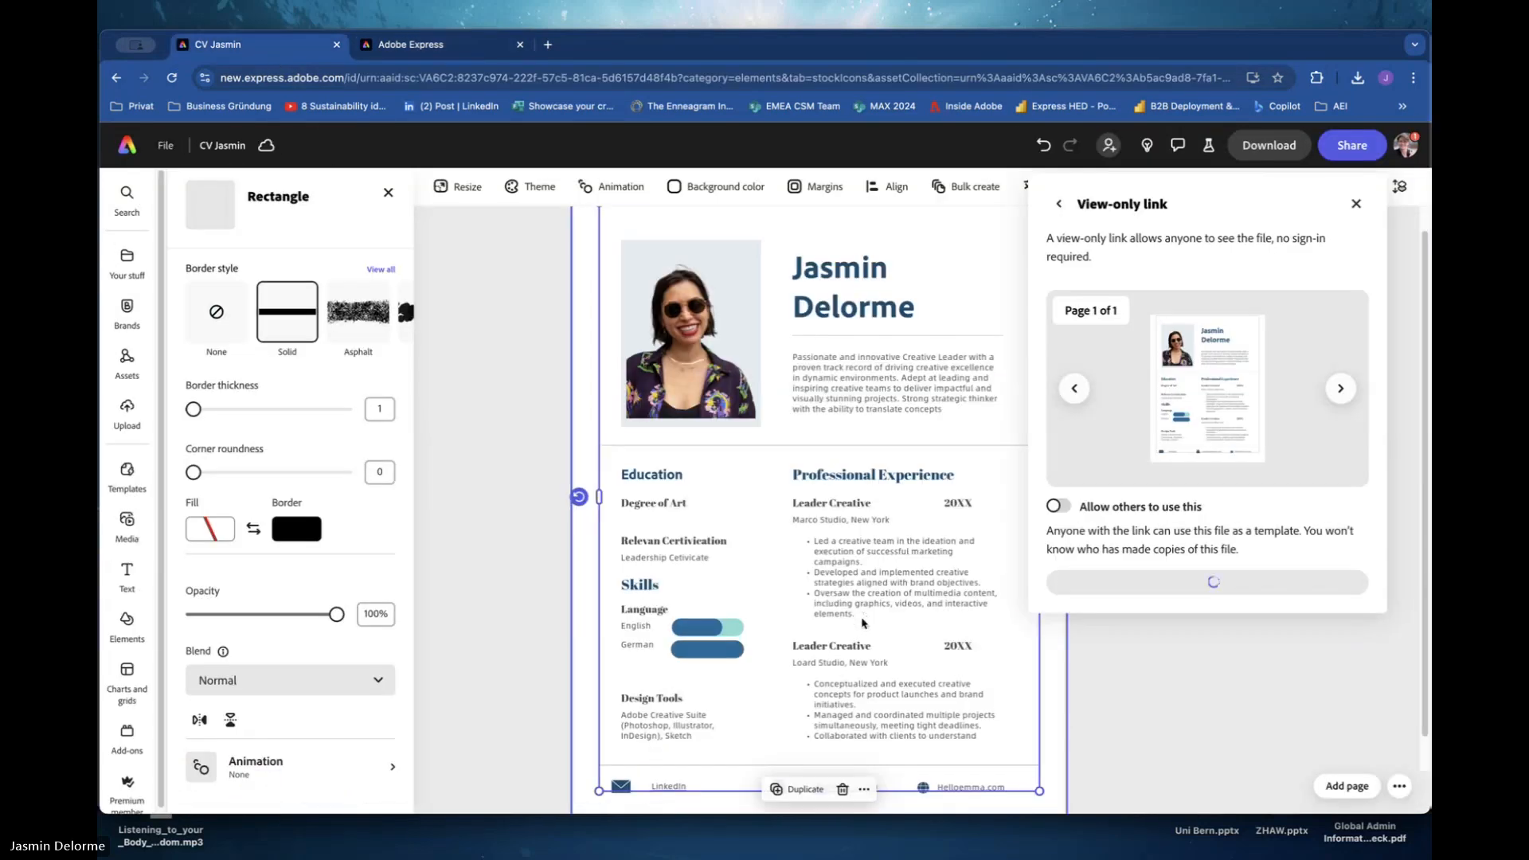
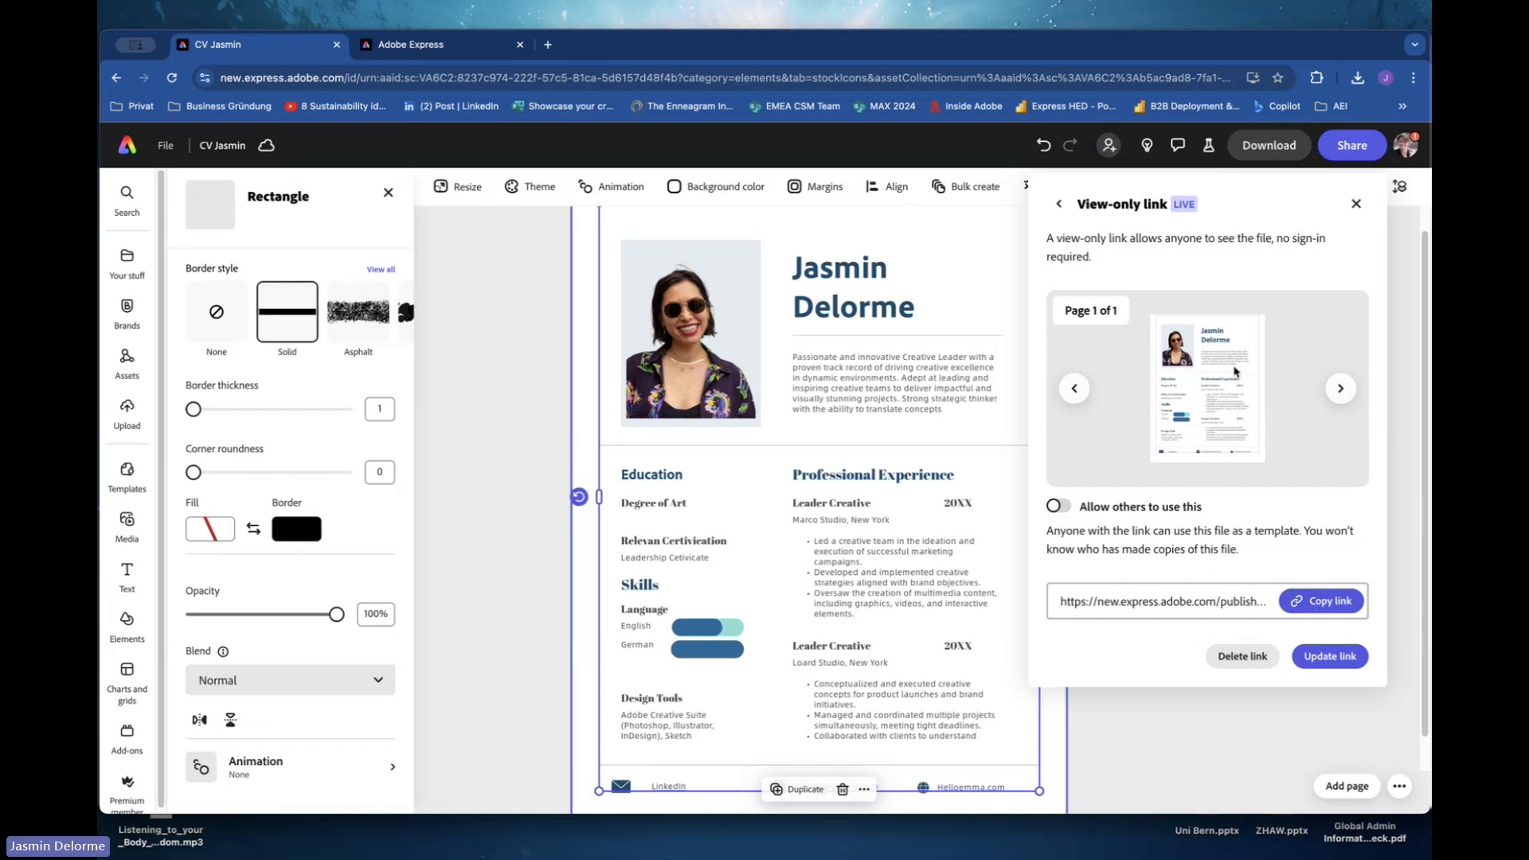
Copy the view-only link for the CV from the share options.
{"action": "left_click", "coordinate": [1353, 147]}
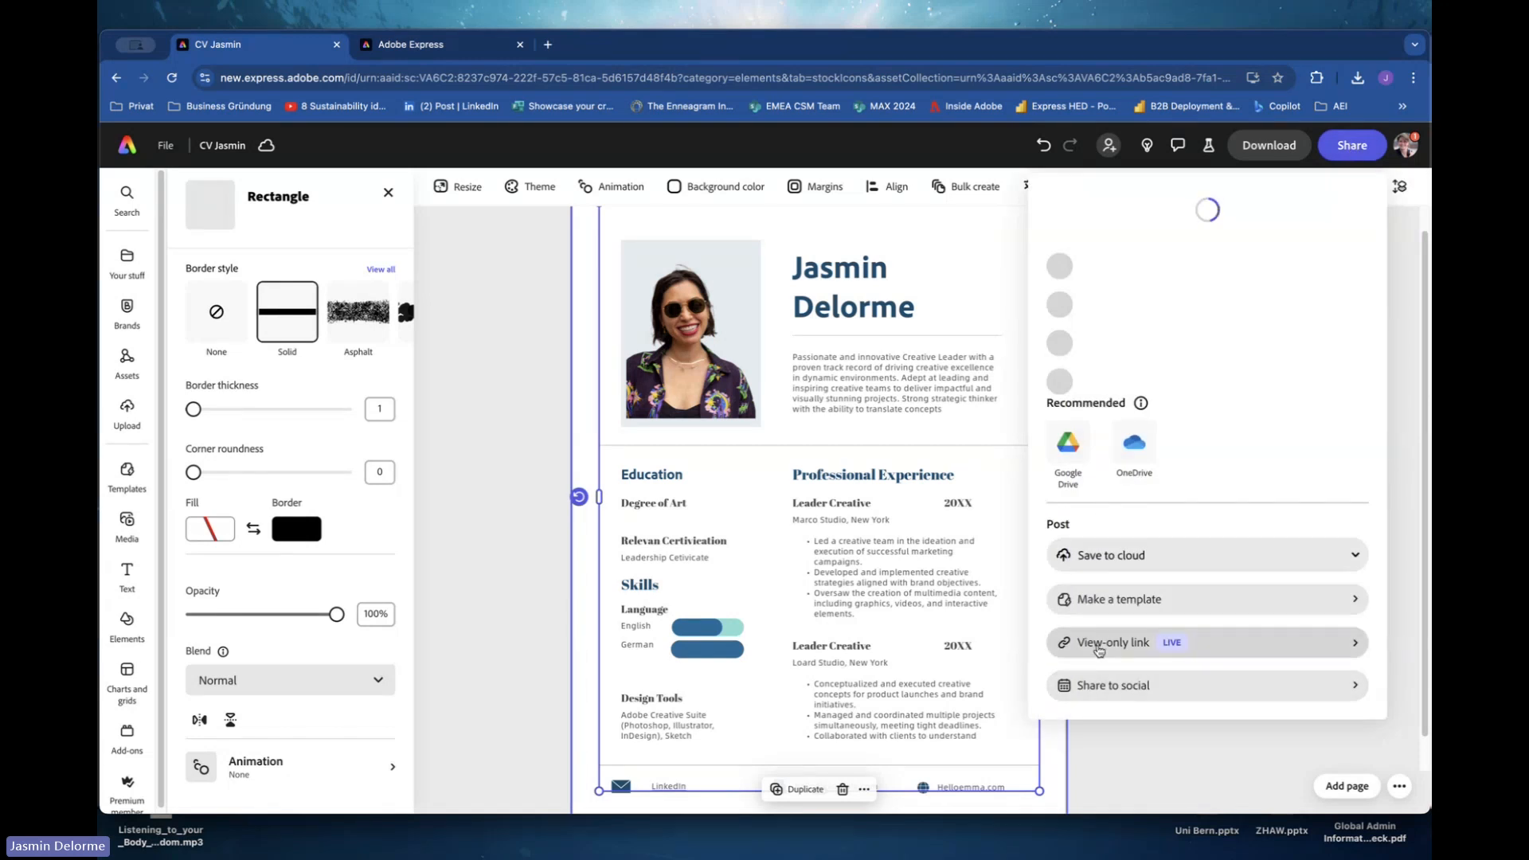
{"action": "left_click", "coordinate": [1097, 651]}
{"action": "left_click", "coordinate": [1321, 601]}
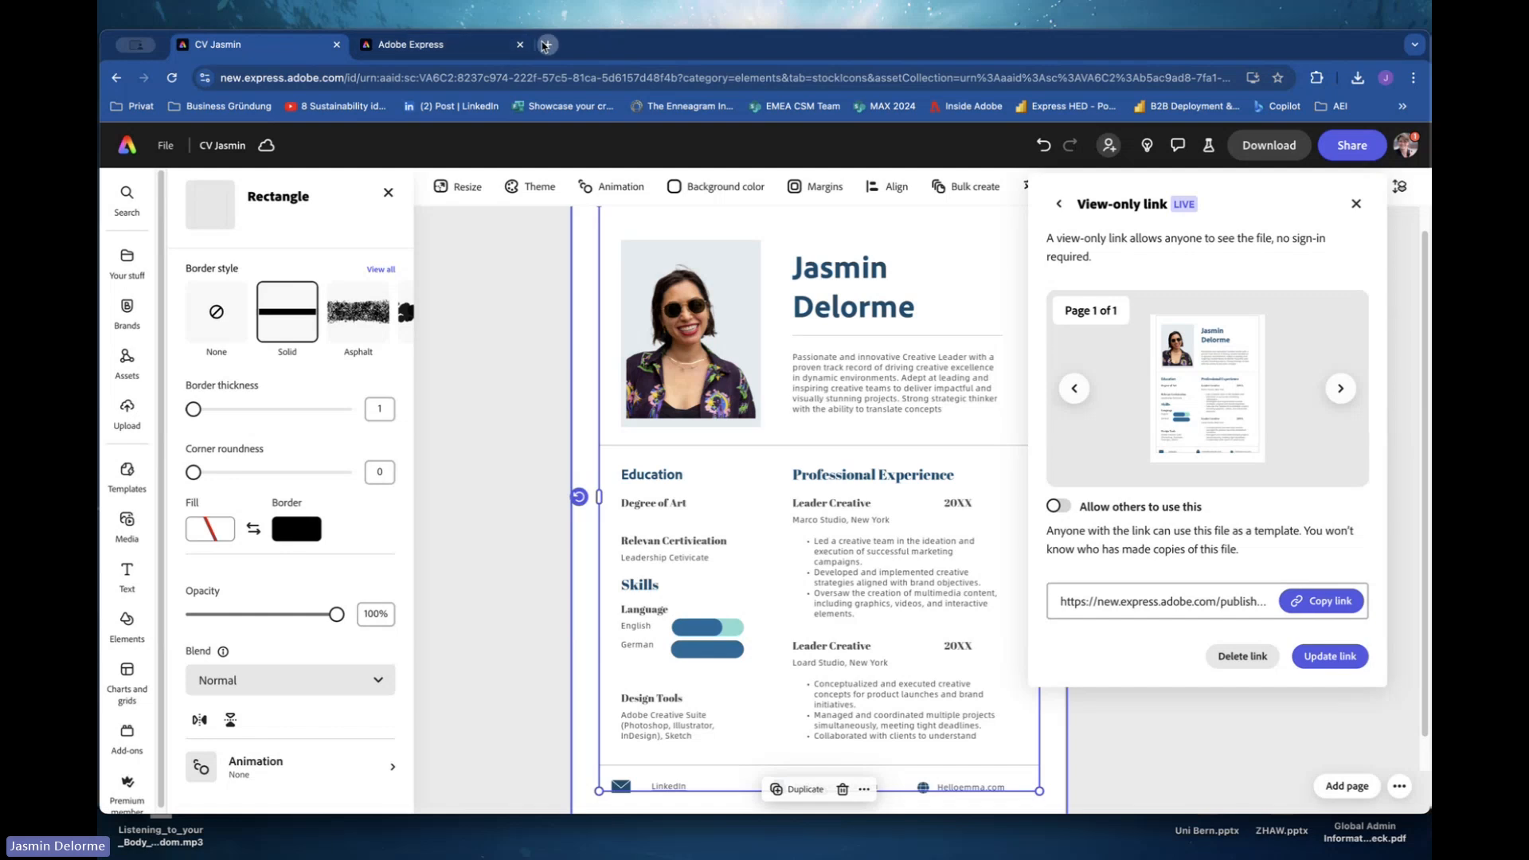
Open the copied view-only link in a new browser tab to preview the published CV.
{"action": "left_click", "coordinate": [548, 45]}
{"action": "key", "text": "ctrl+v"}
{"action": "key", "text": "Return"}
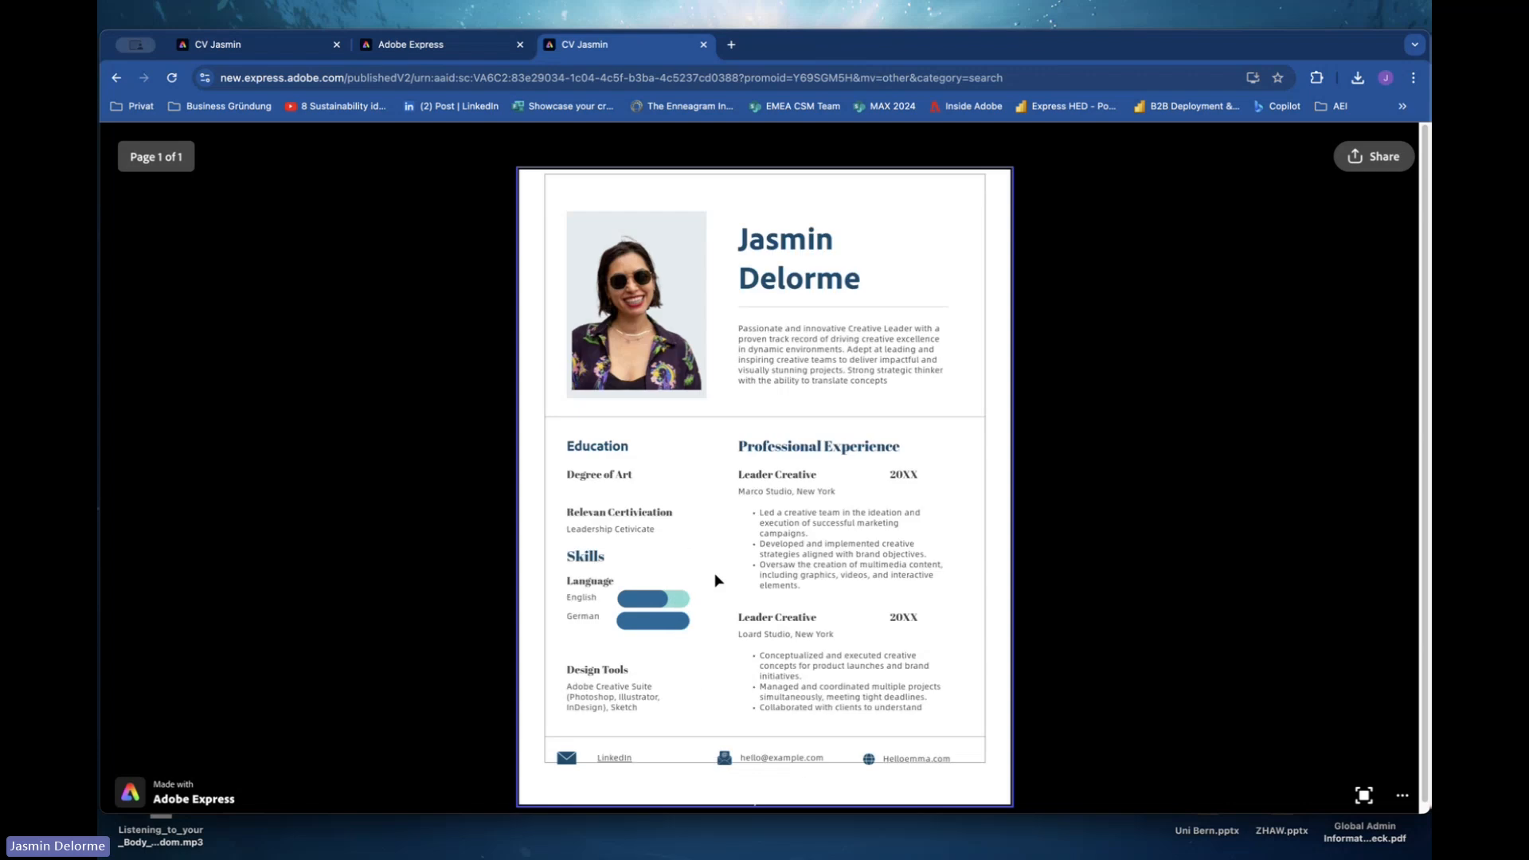
Generate a QR code from the copied view-only link with the Generate QR code quick action and download it.
{"action": "left_click", "coordinate": [233, 47]}
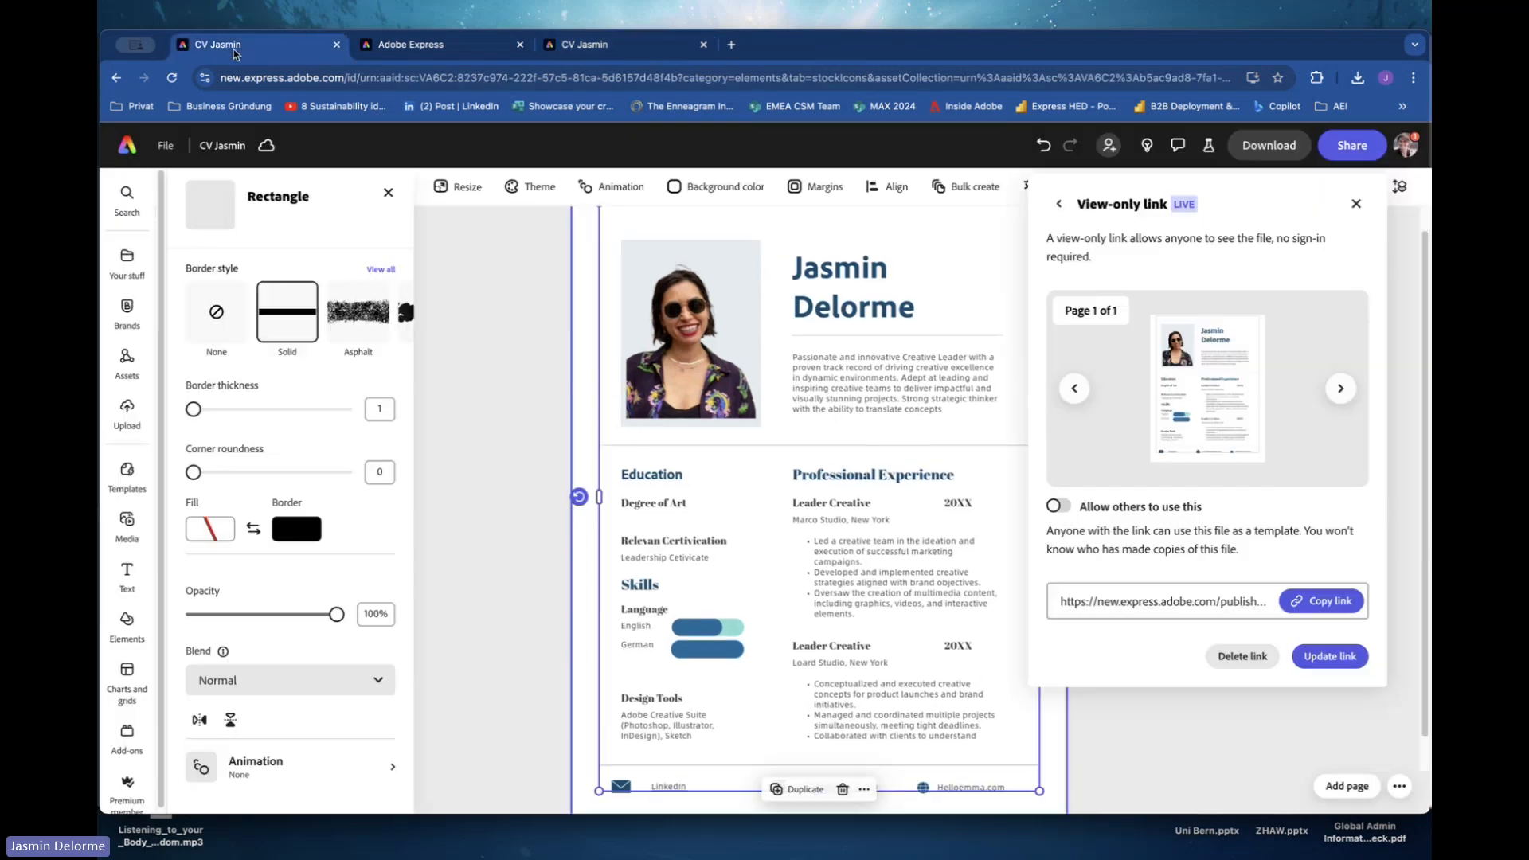
{"action": "left_click", "coordinate": [130, 148]}
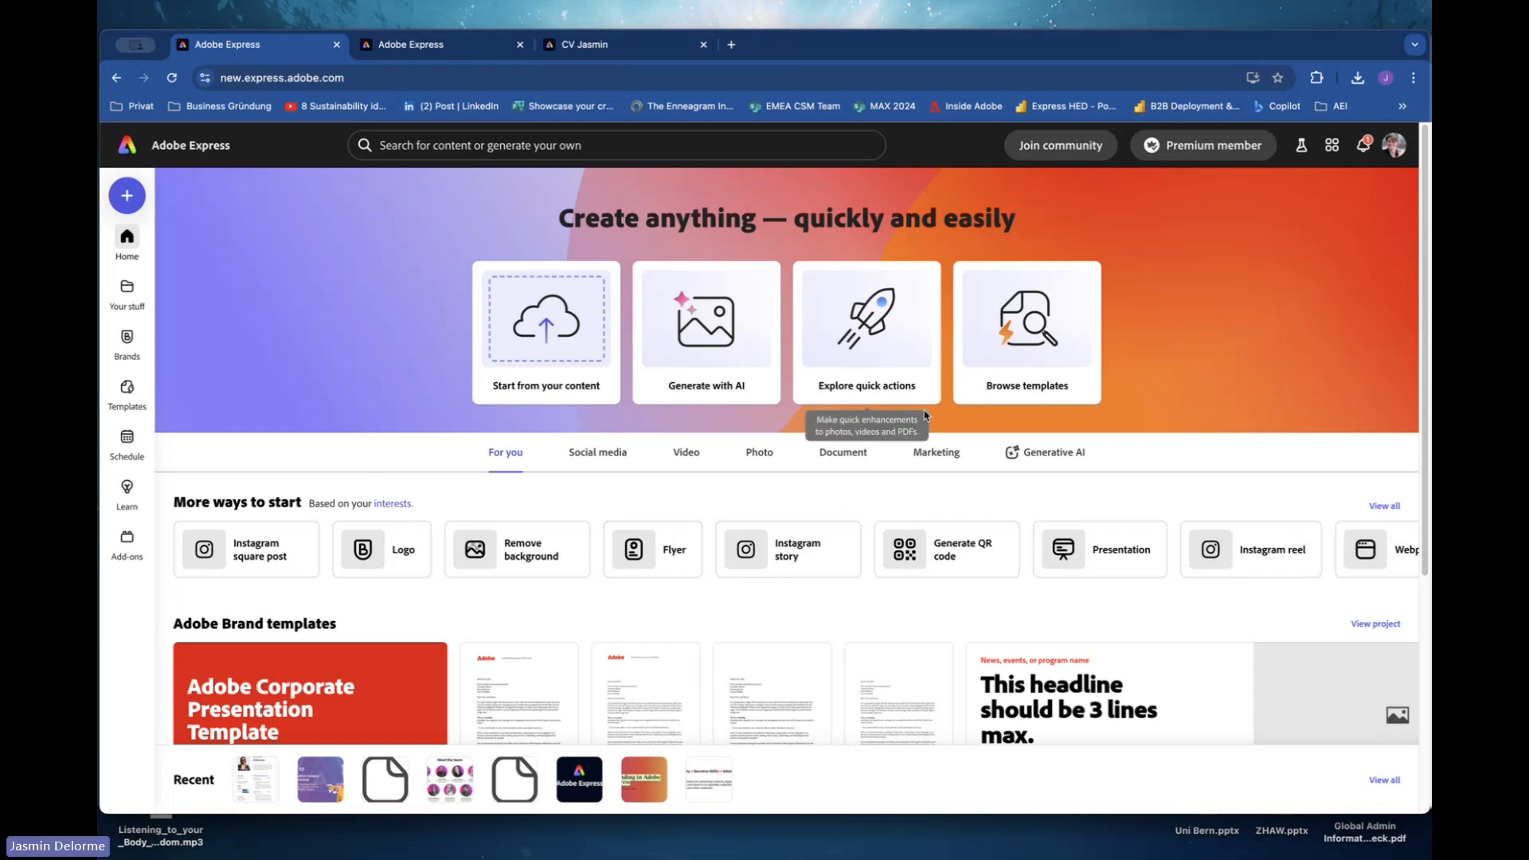
{"action": "left_click", "coordinate": [854, 331]}
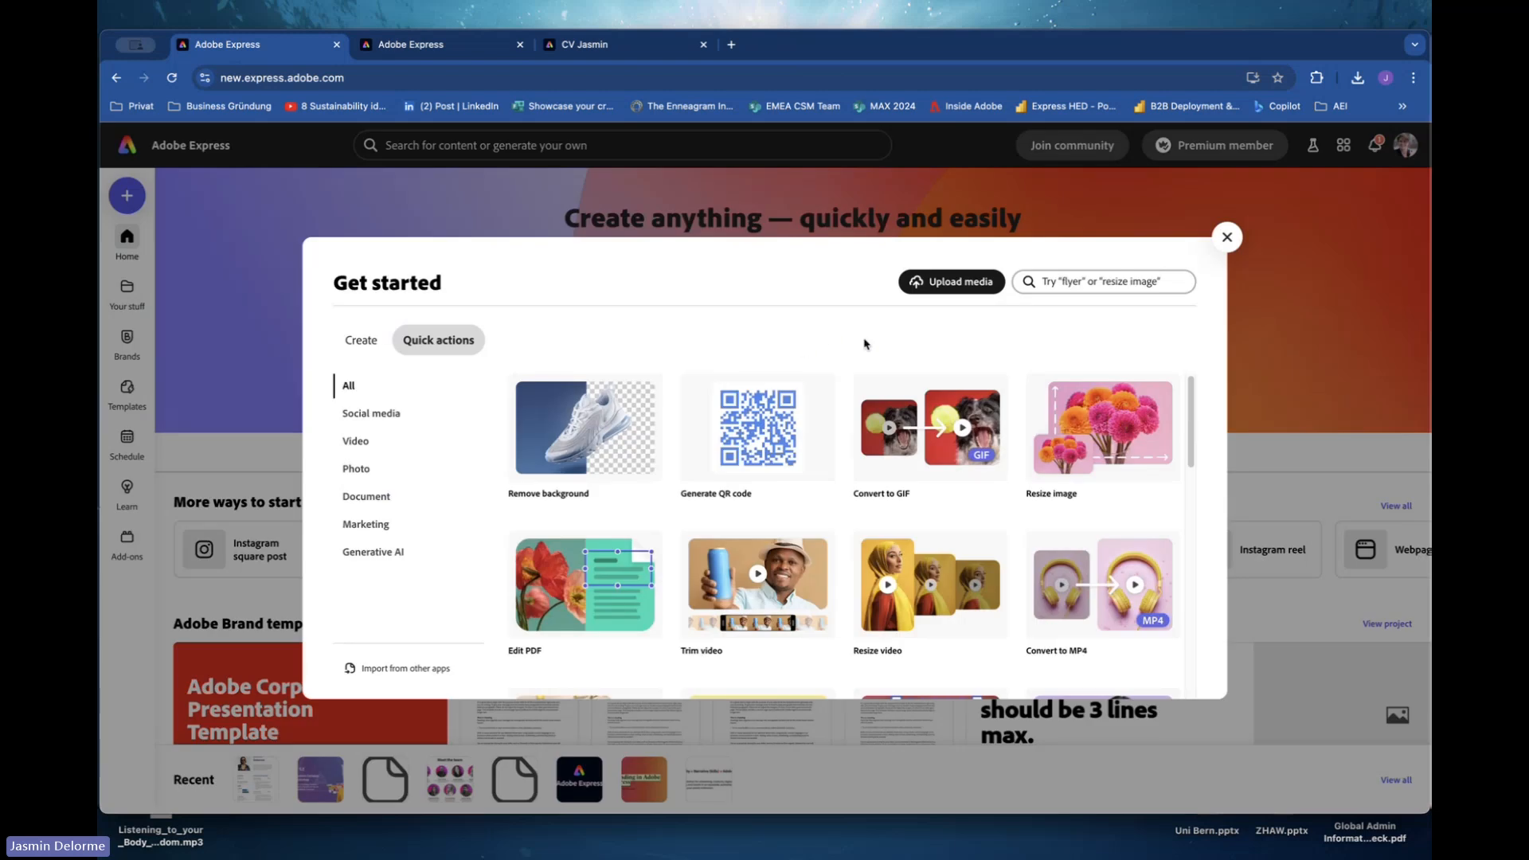
{"action": "left_click", "coordinate": [1226, 237]}
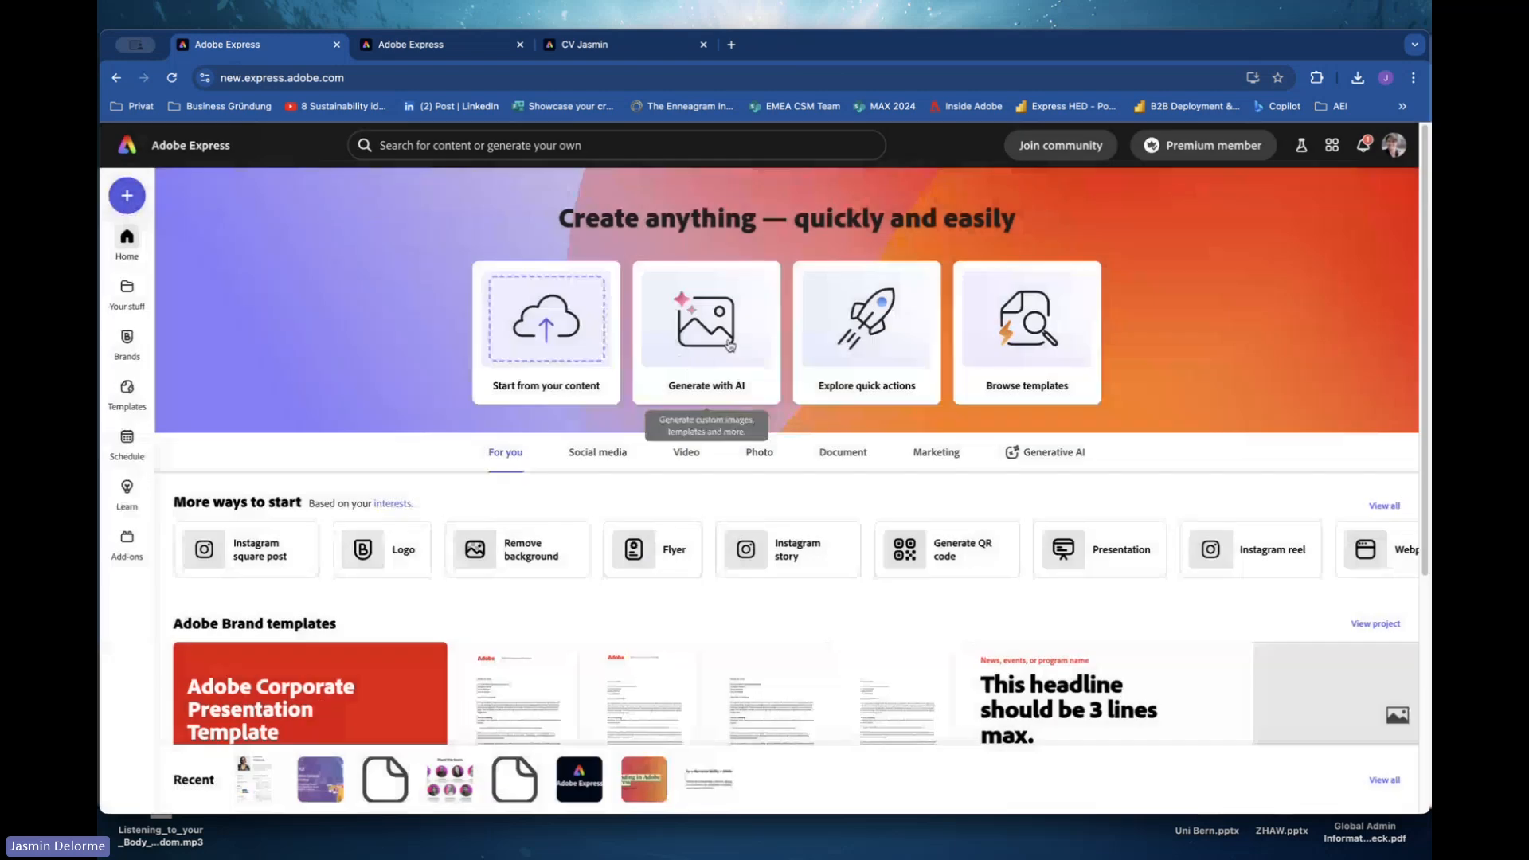
{"action": "left_click", "coordinate": [898, 336]}
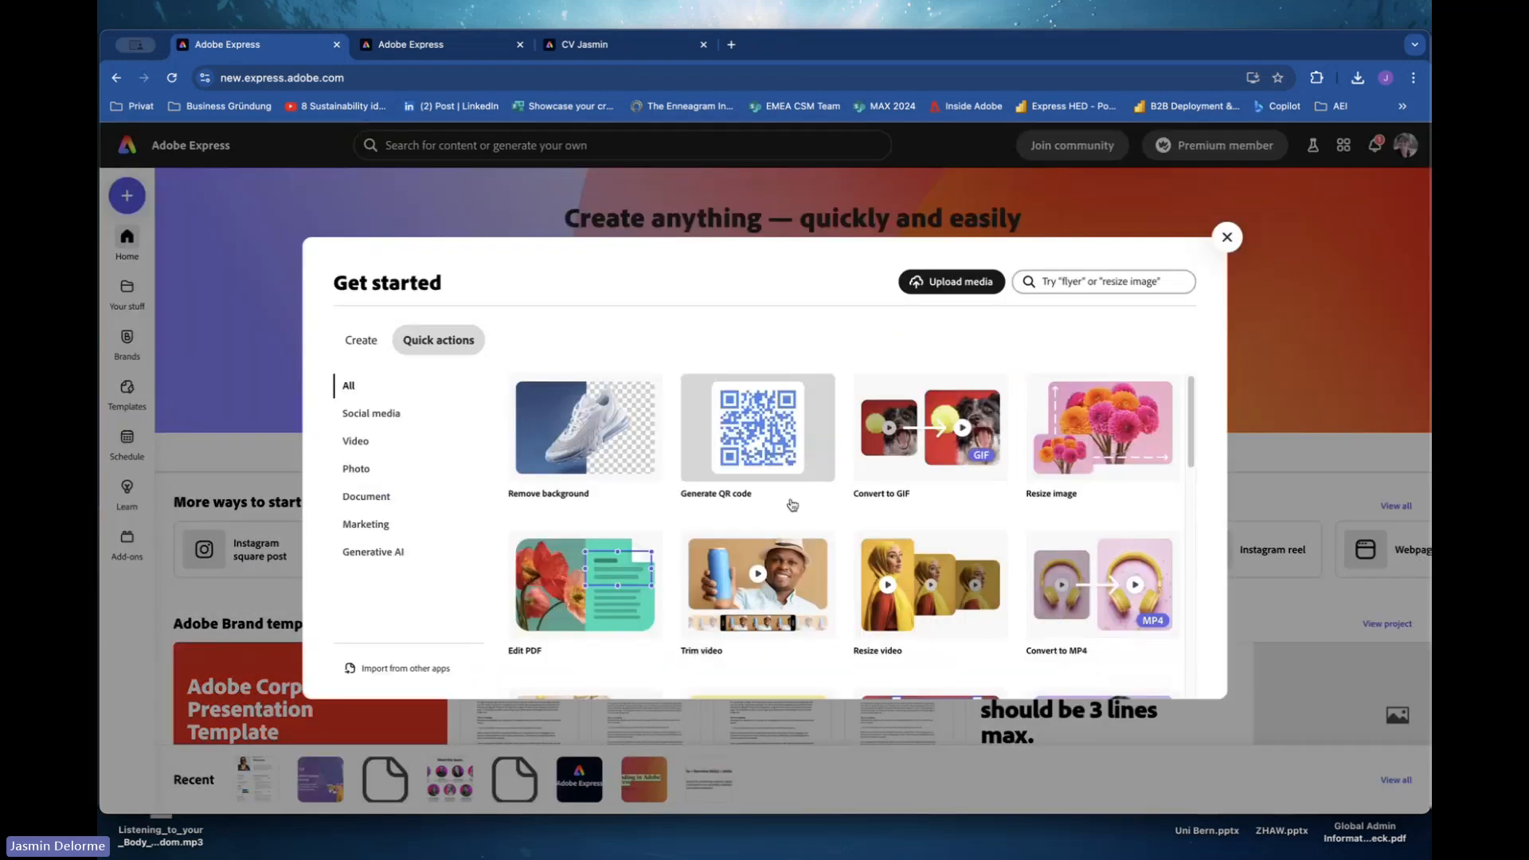
{"action": "left_click", "coordinate": [762, 461]}
{"action": "left_click", "coordinate": [1039, 412]}
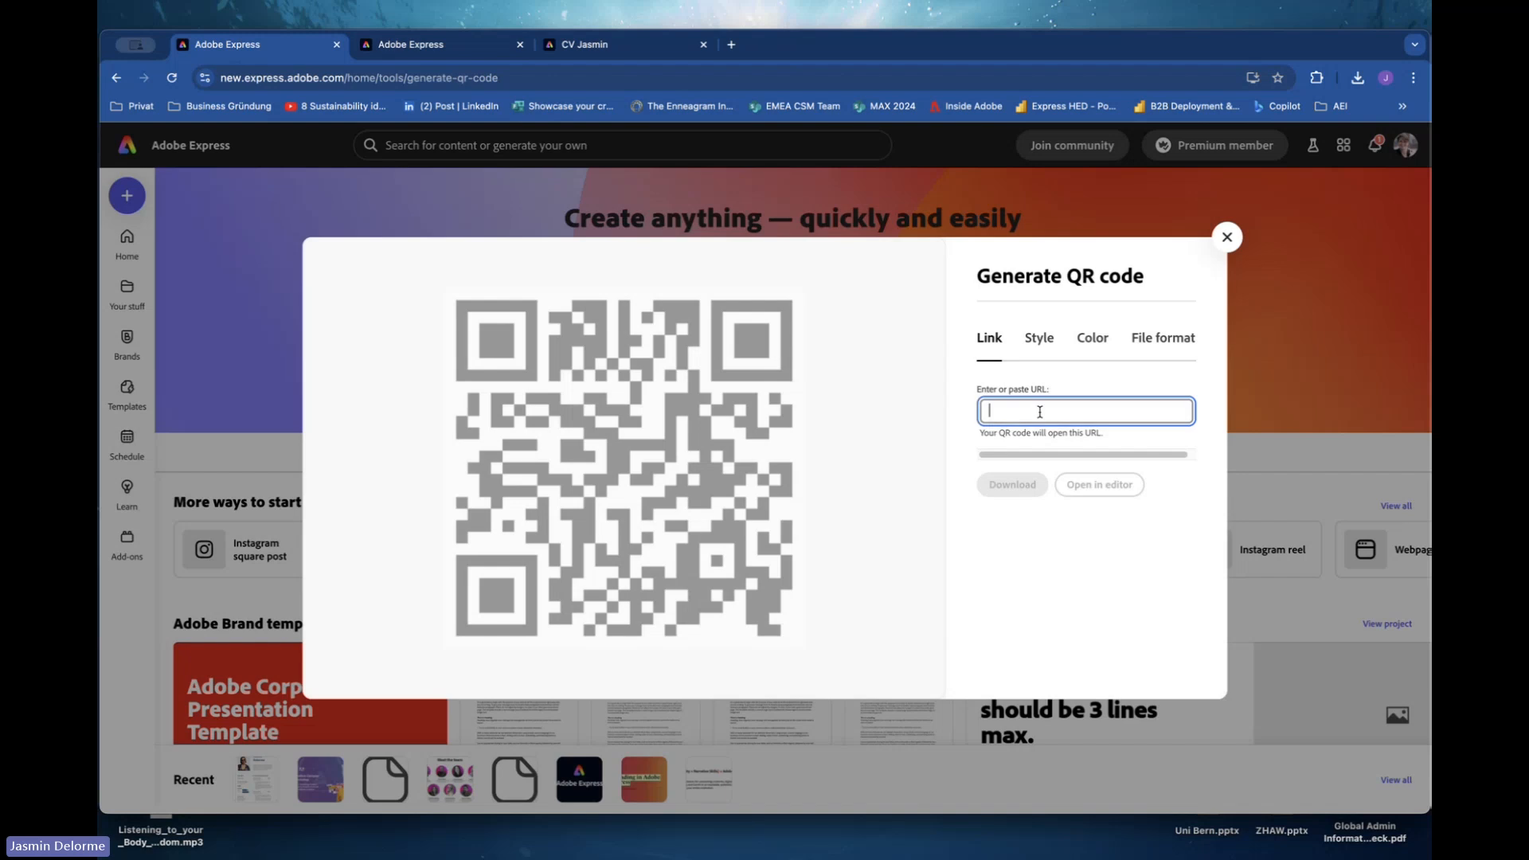
{"action": "key", "text": "ctrl+v"}
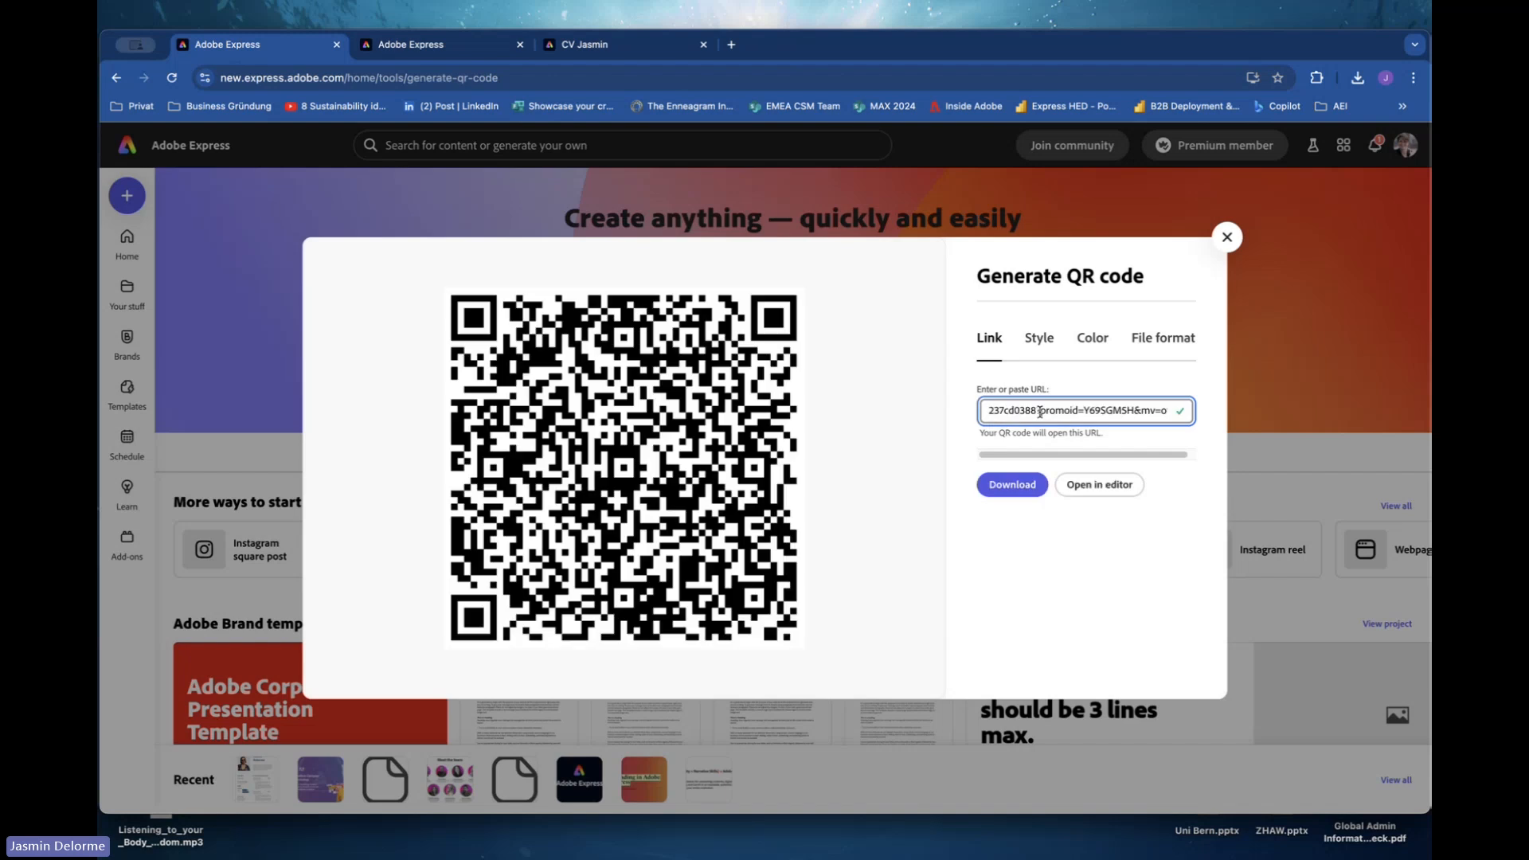
{"action": "left_click", "coordinate": [1037, 486]}
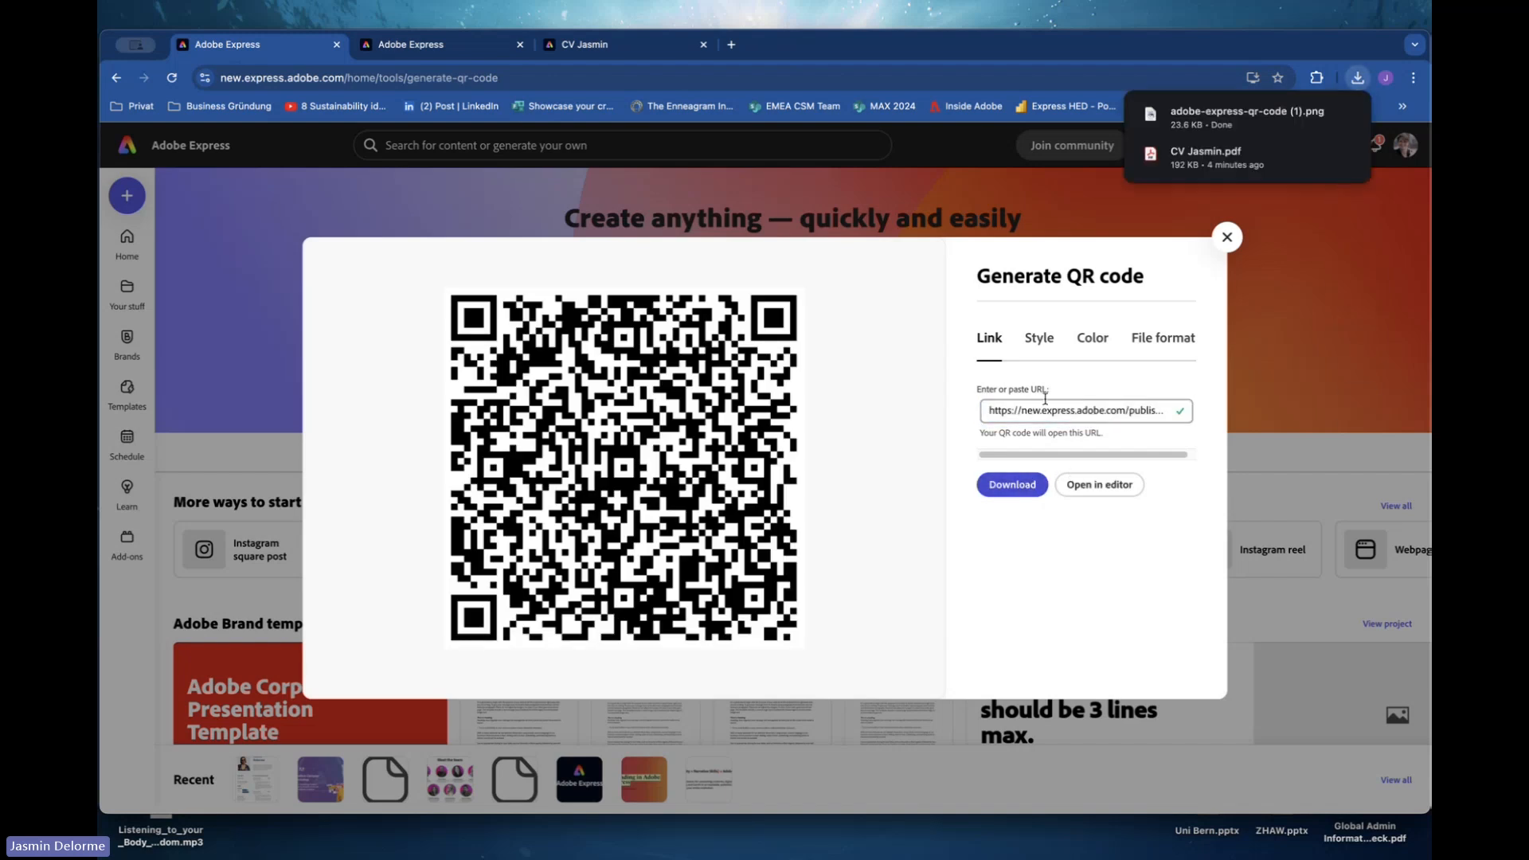
Open the downloaded QR code image in a browser tab, then close the QR code generator.
{"action": "left_click_drag", "start_coordinate": [1176, 112], "coordinate": [629, 45]}
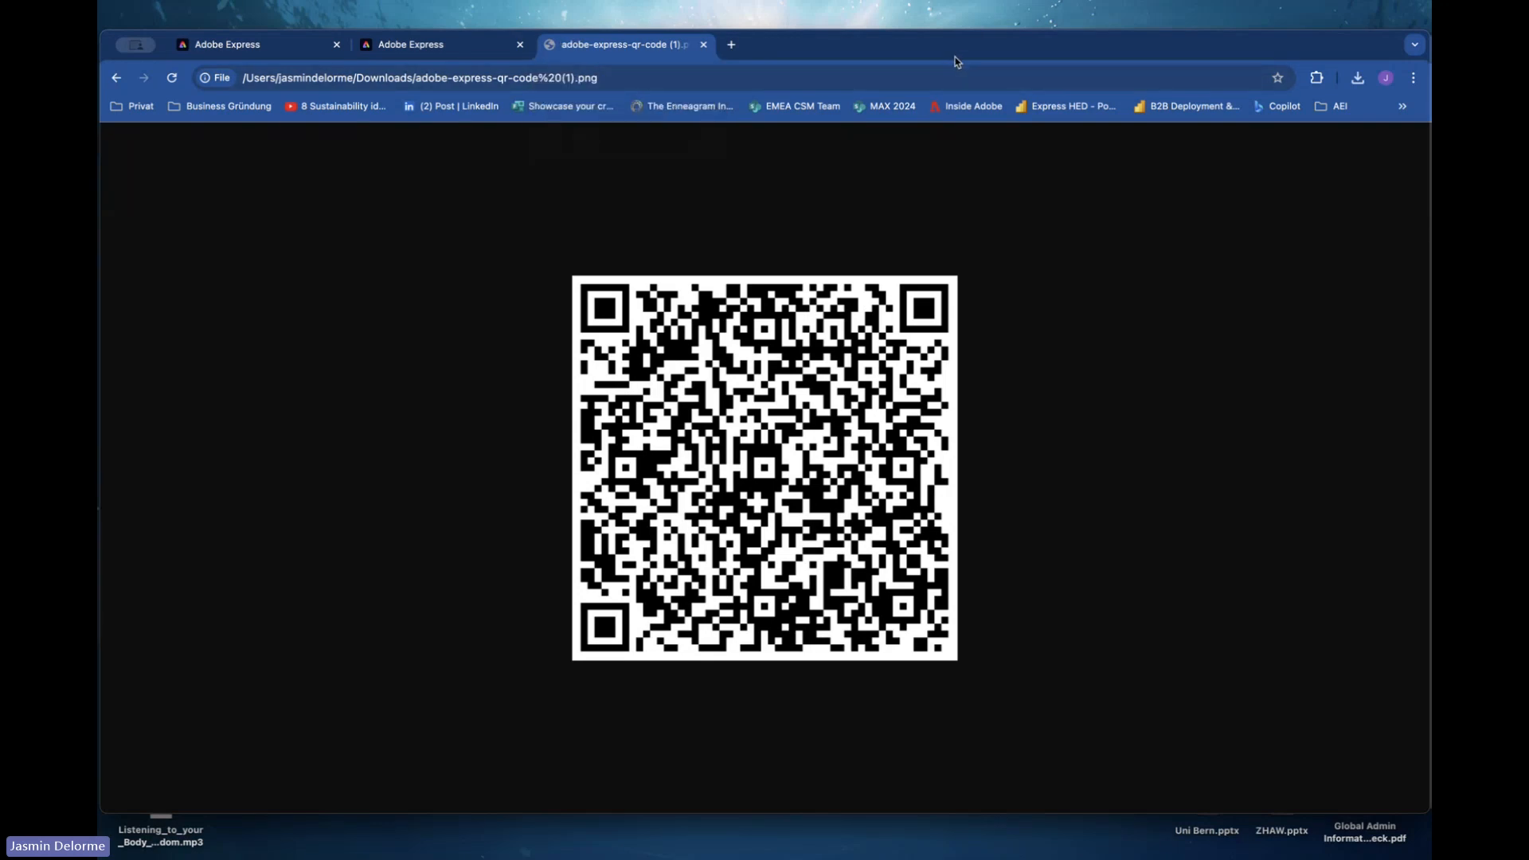
{"action": "left_click_drag", "start_coordinate": [954, 59], "coordinate": [952, 62]}
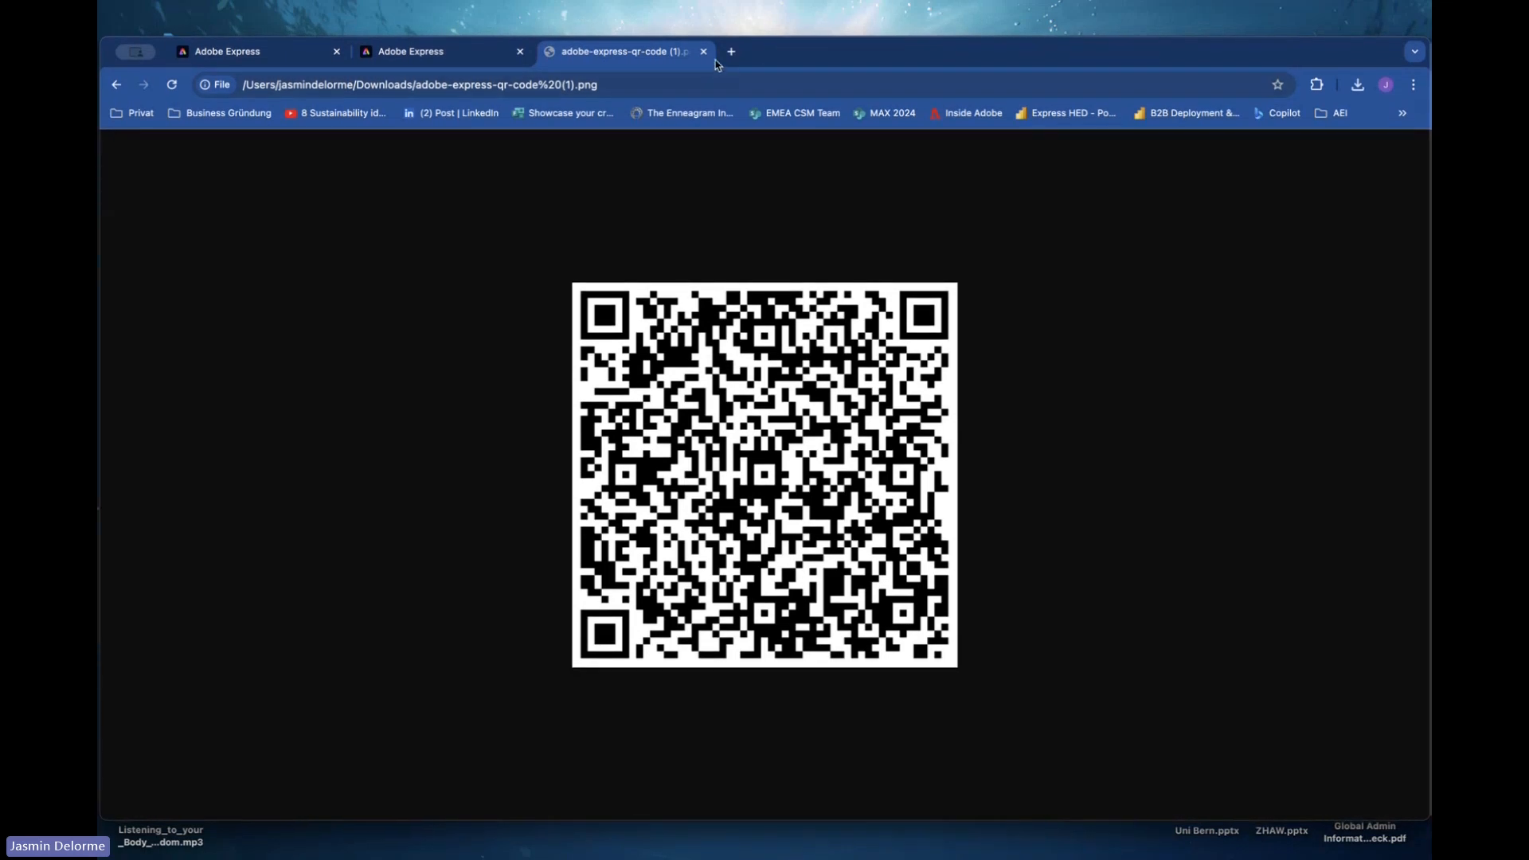
{"action": "left_click", "coordinate": [310, 54]}
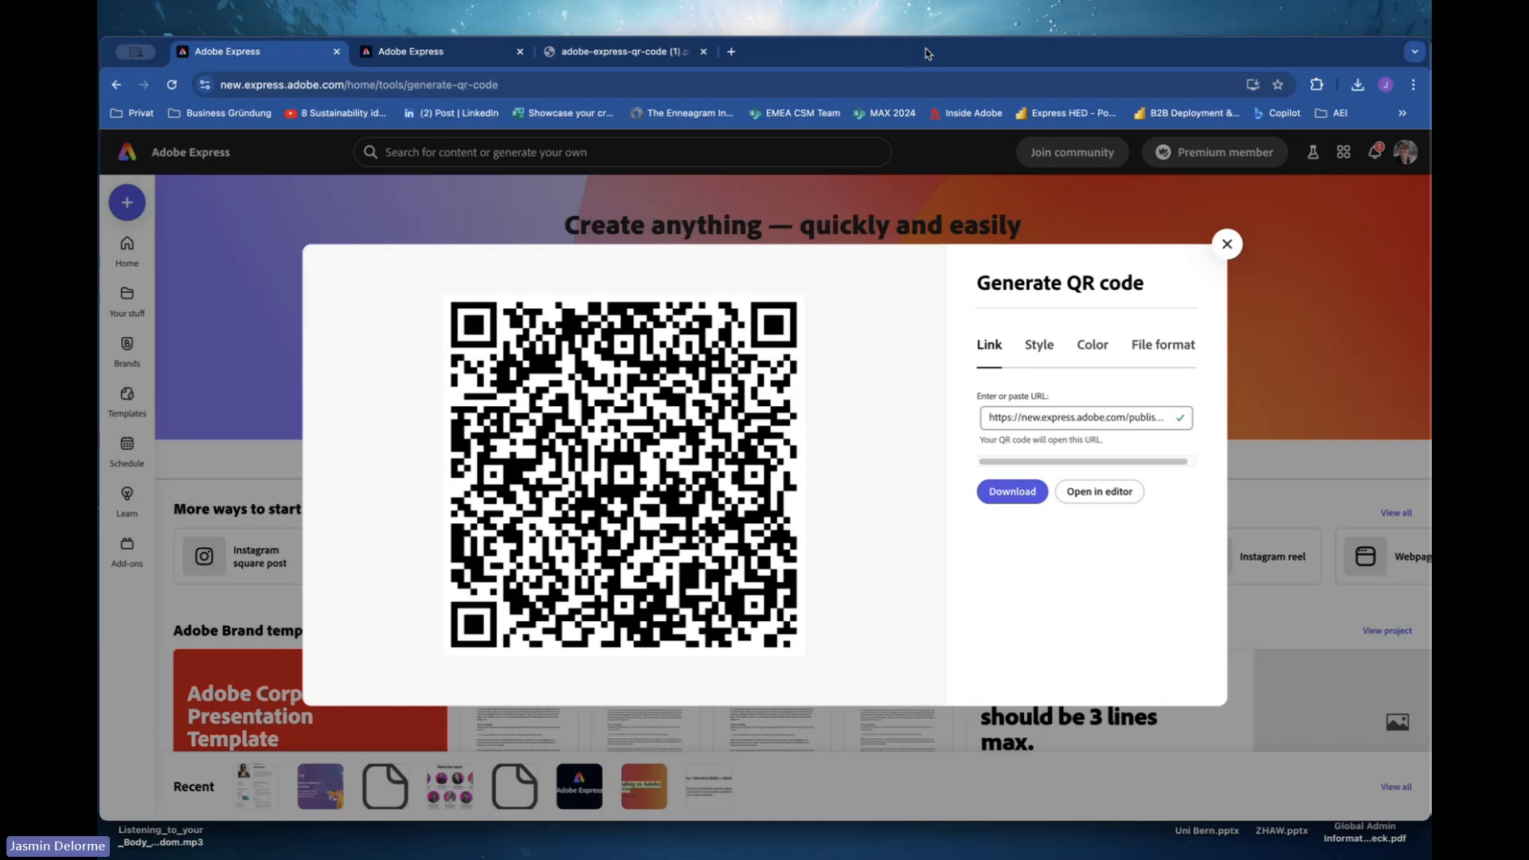
{"action": "left_click_drag", "start_coordinate": [925, 50], "coordinate": [926, 41]}
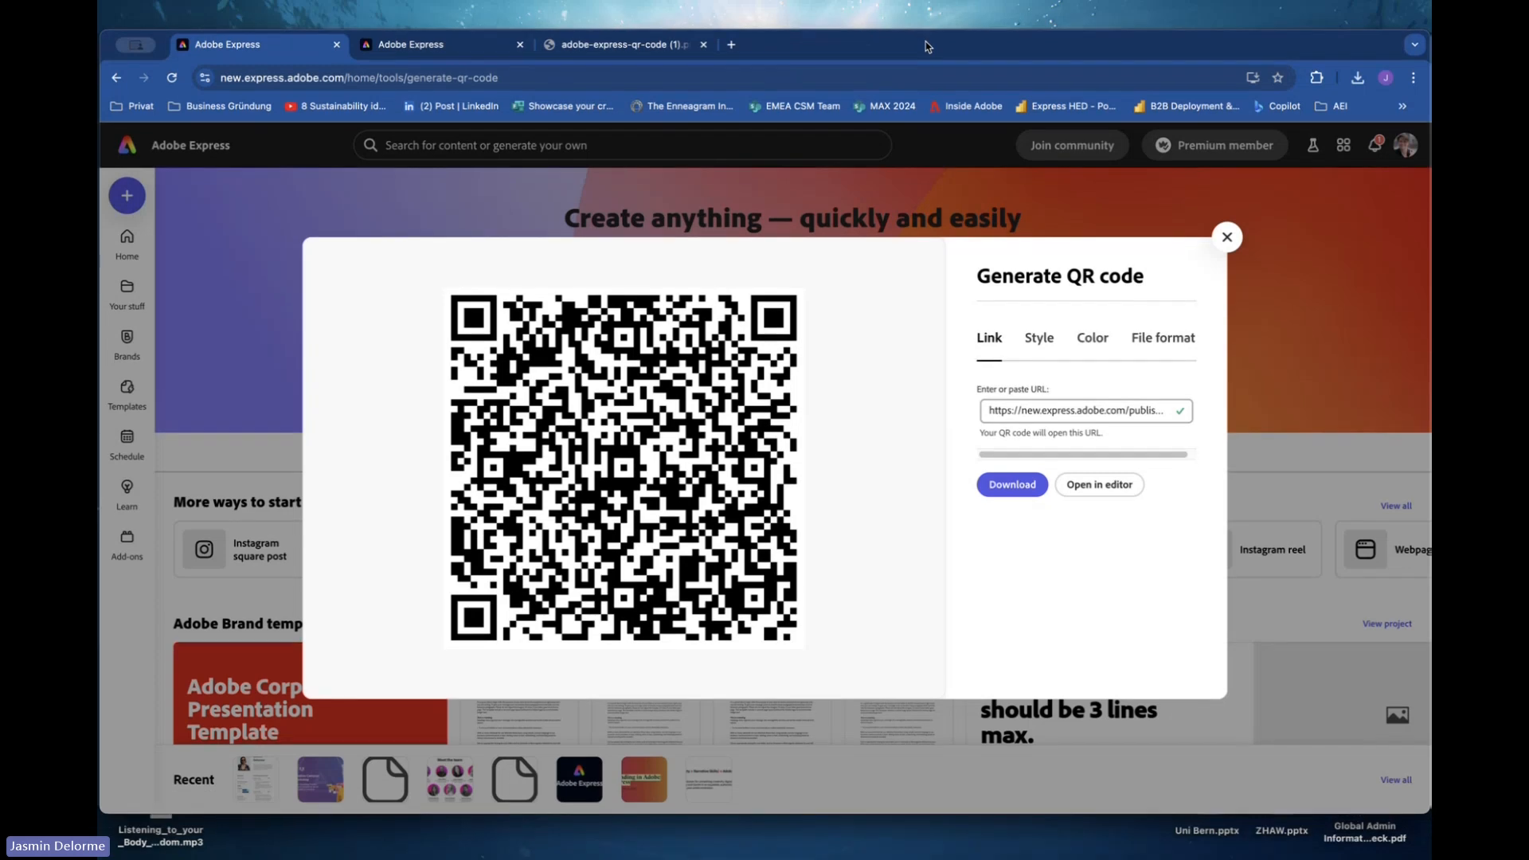
{"action": "left_click", "coordinate": [1227, 239]}
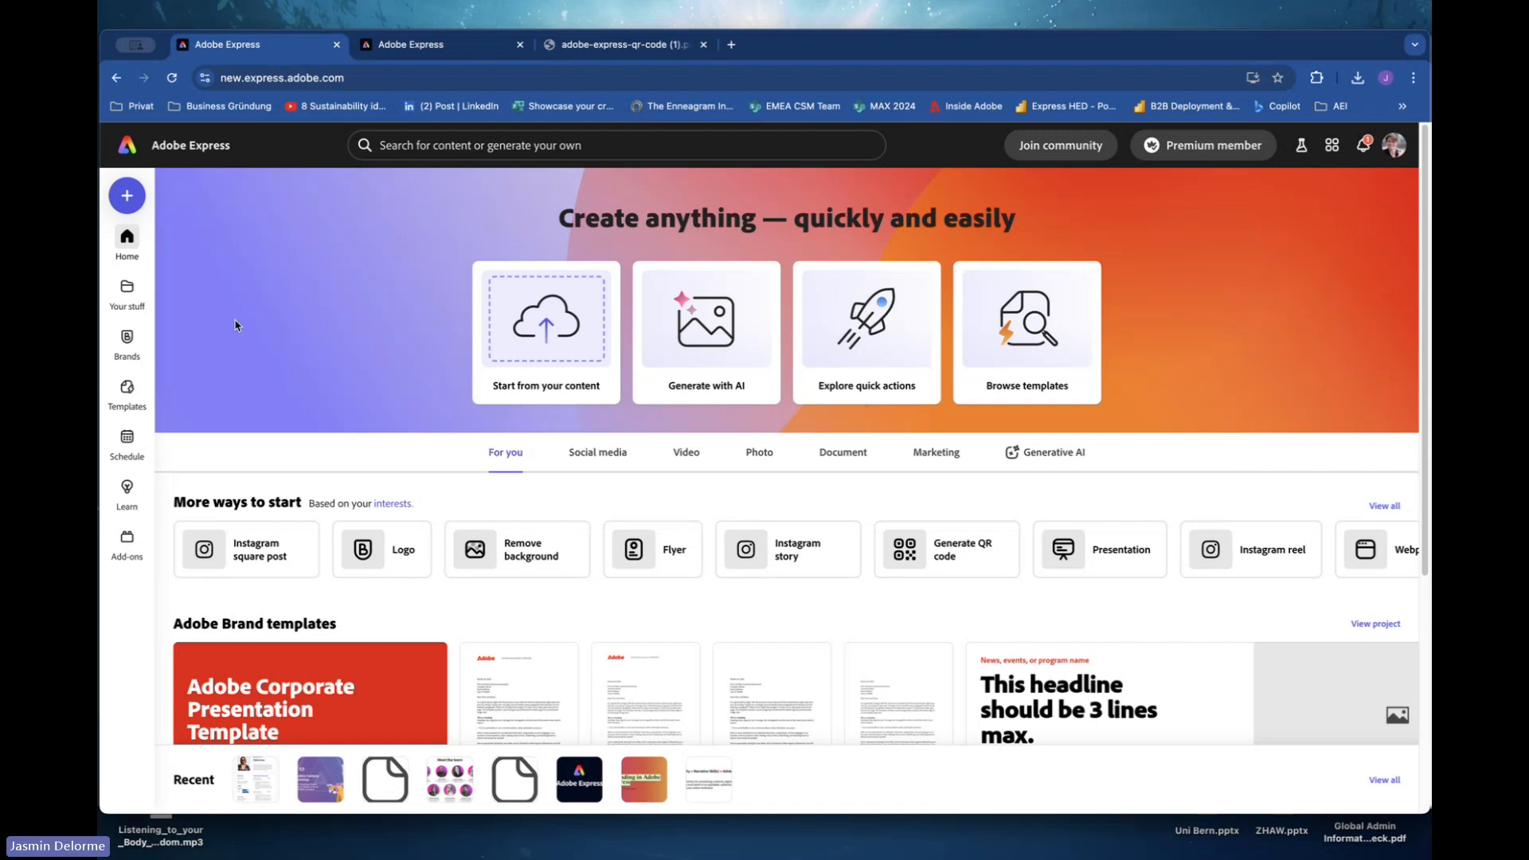
Search the templates for digital portfolio.
{"action": "left_click", "coordinate": [119, 397]}
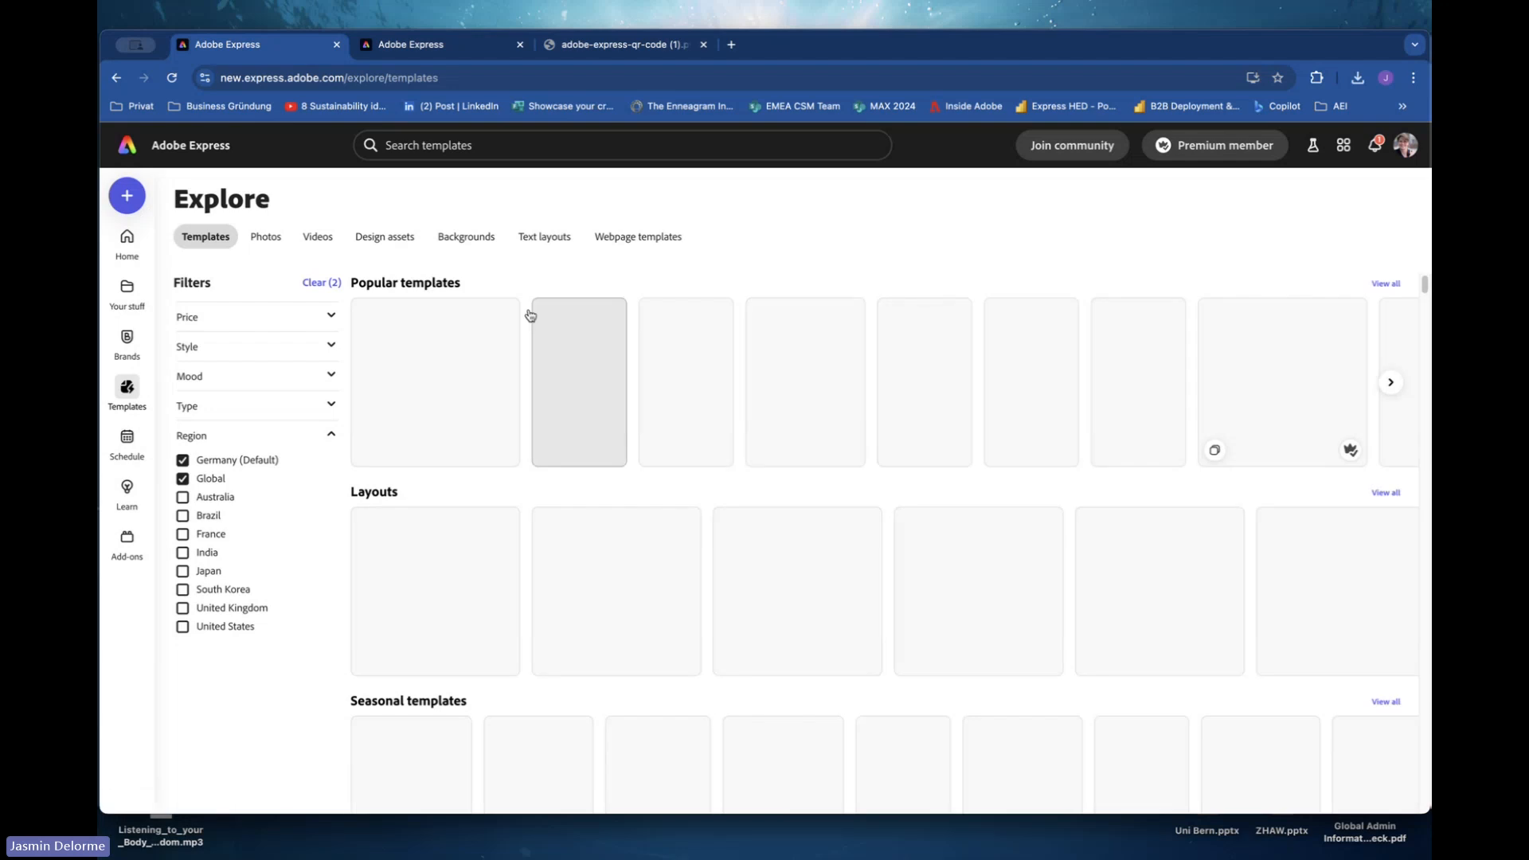
{"action": "mouse_move", "coordinate": [131, 406]}
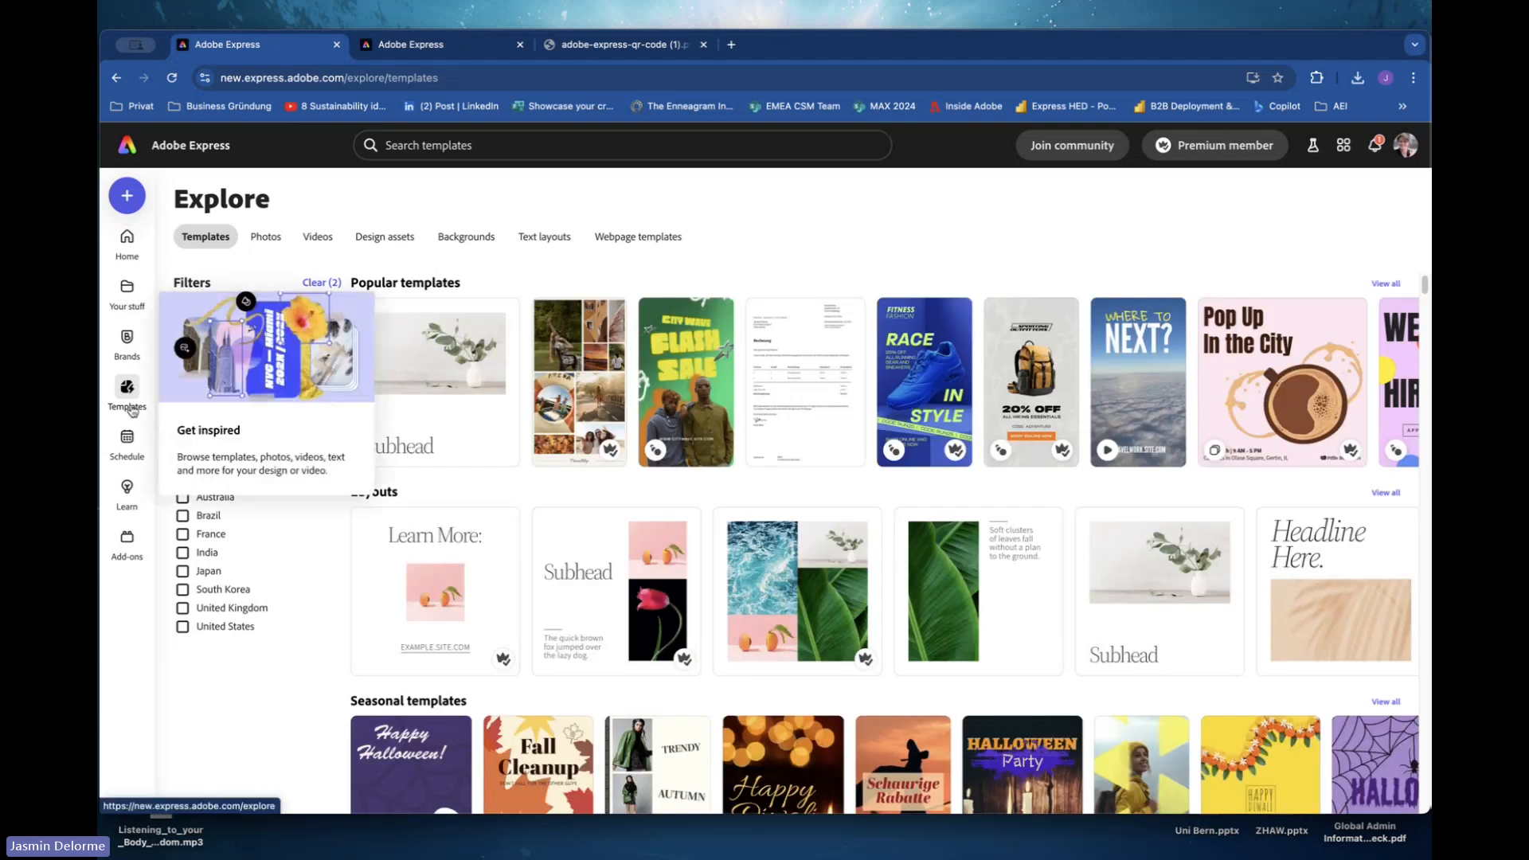
{"action": "left_click", "coordinate": [466, 145]}
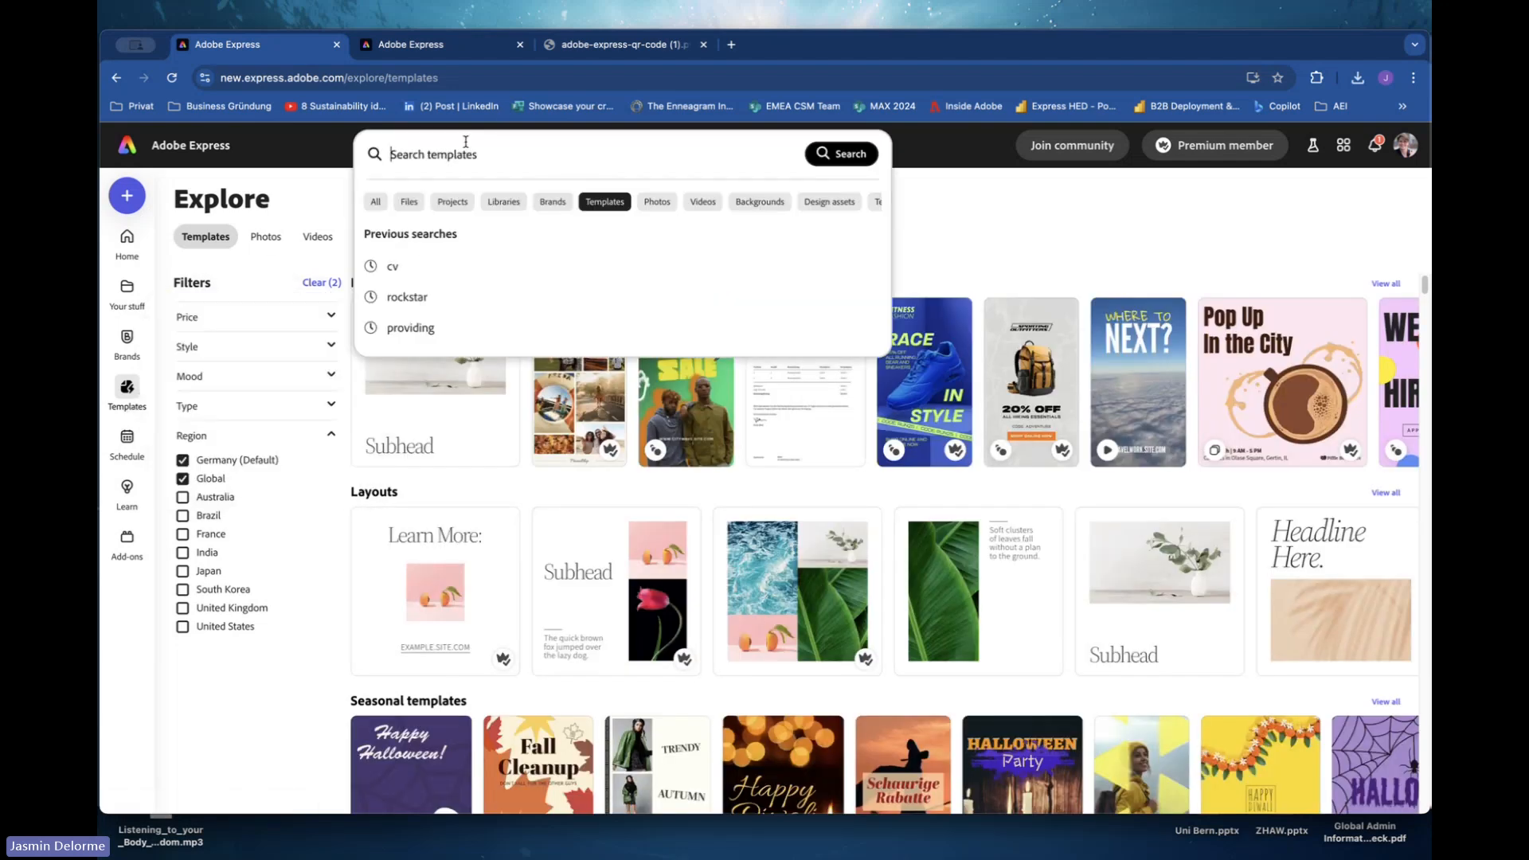
{"action": "type", "text": "digital p"}
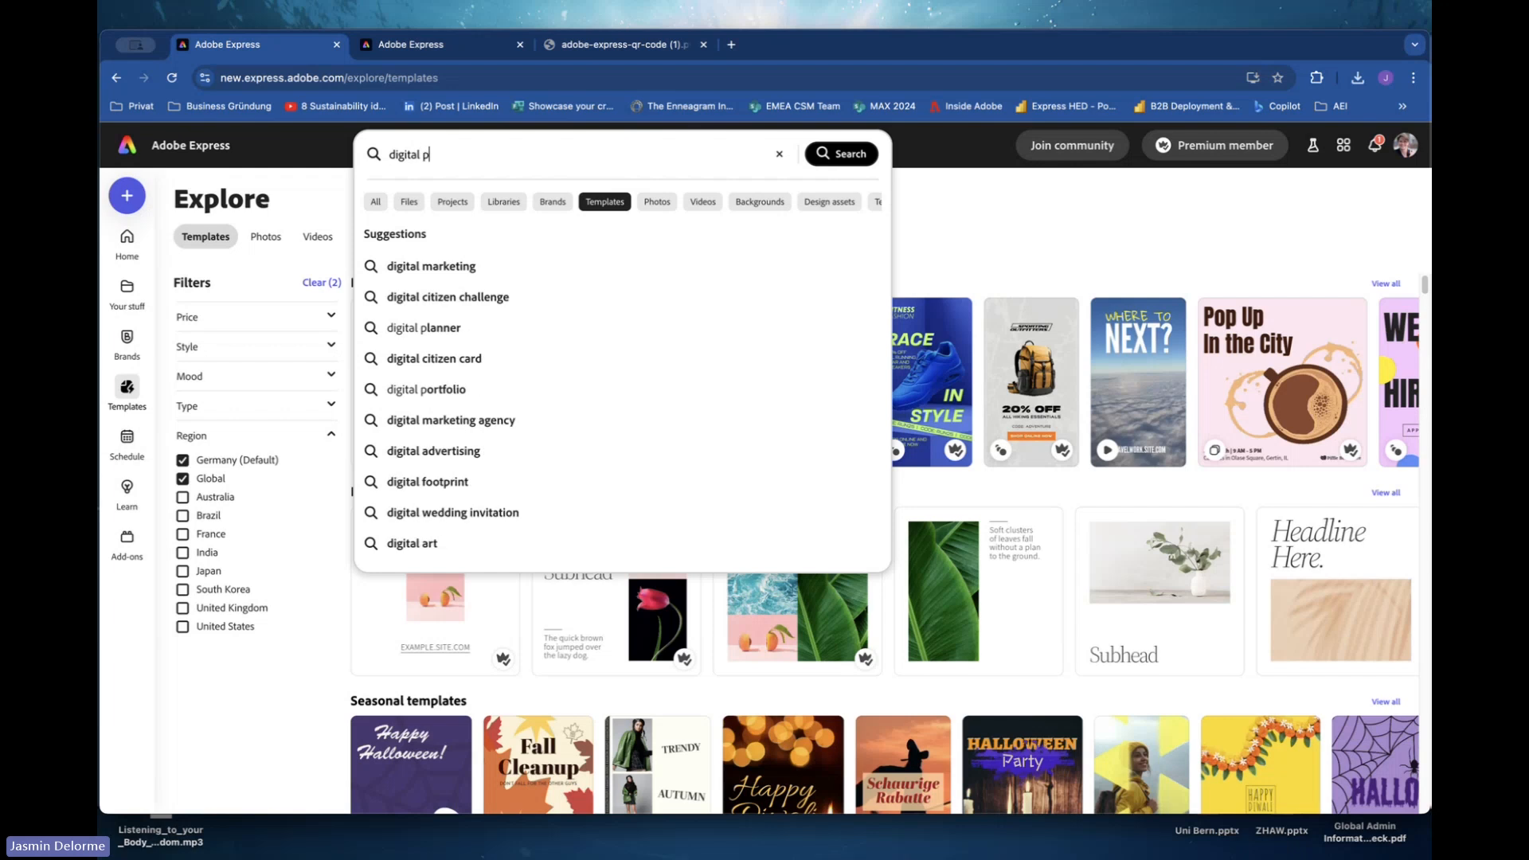
{"action": "type", "text": "ortfo"}
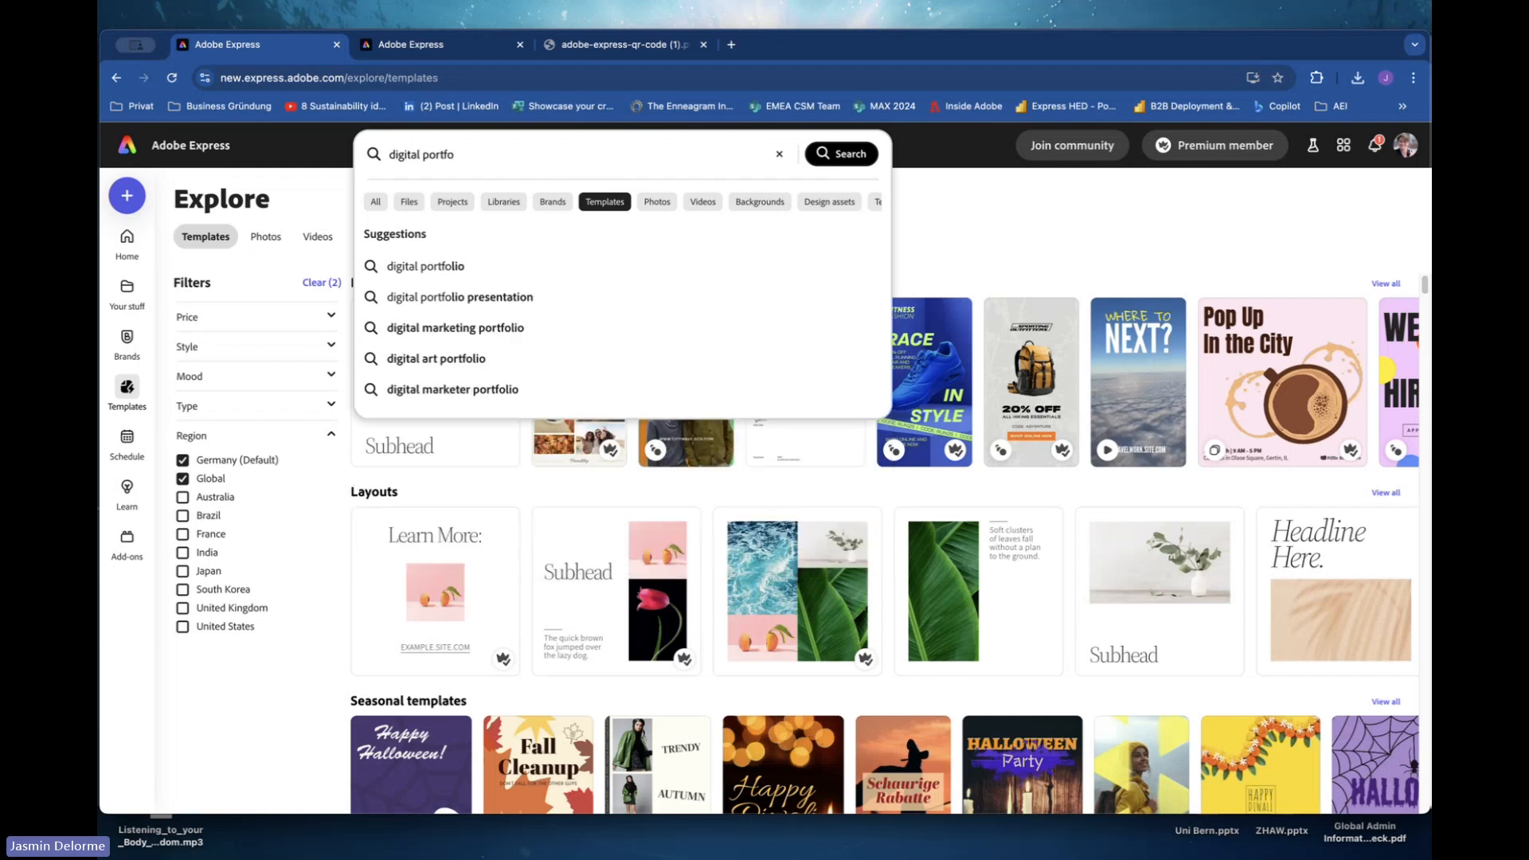
{"action": "type", "text": "lio"}
{"action": "left_click", "coordinate": [438, 267]}
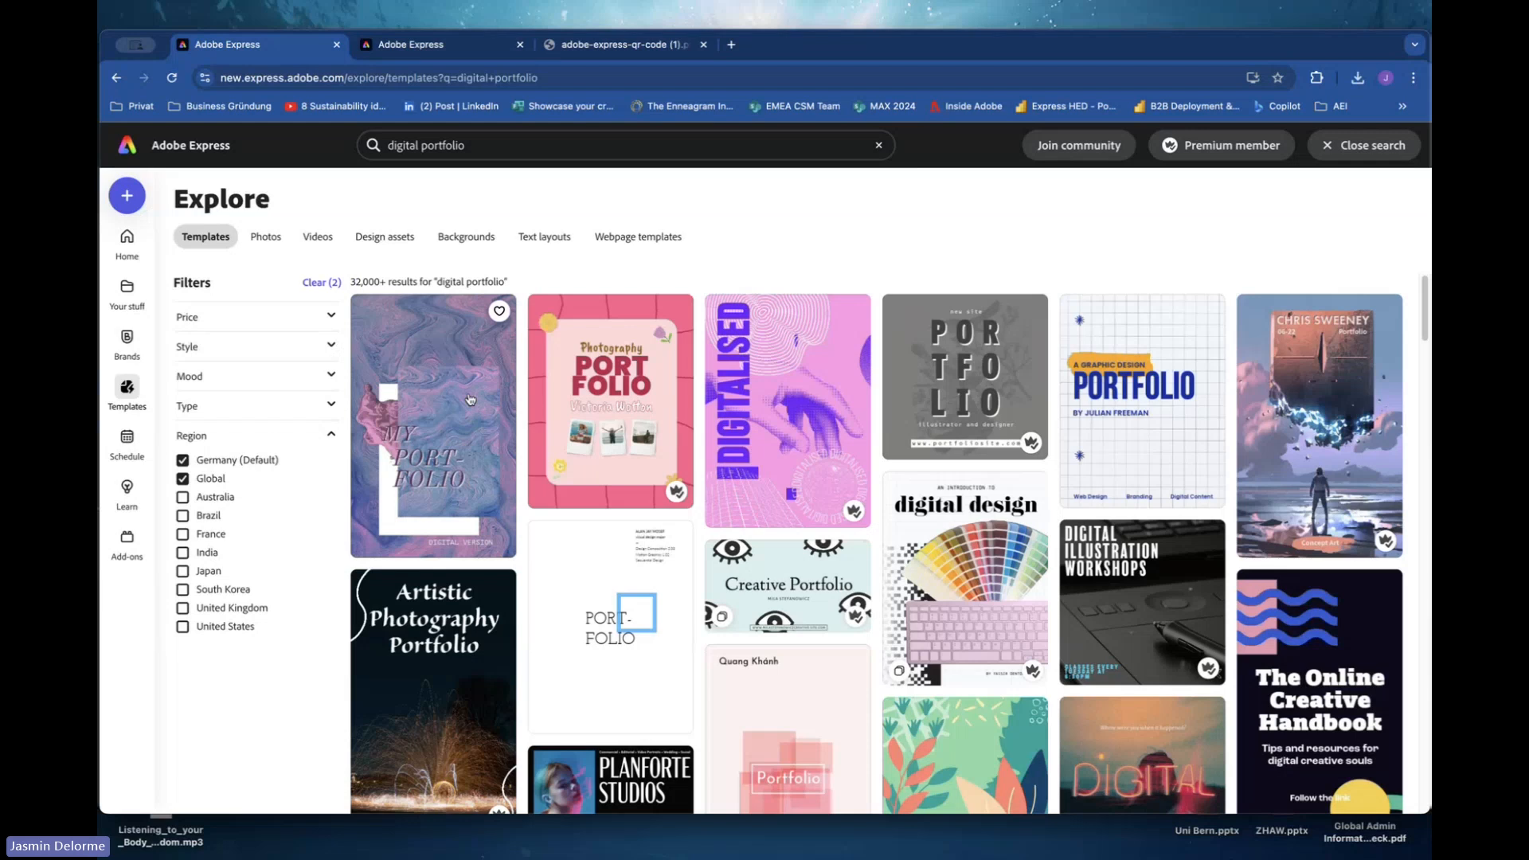
Change the template search to creative portfolio.
{"action": "left_click", "coordinate": [425, 147]}
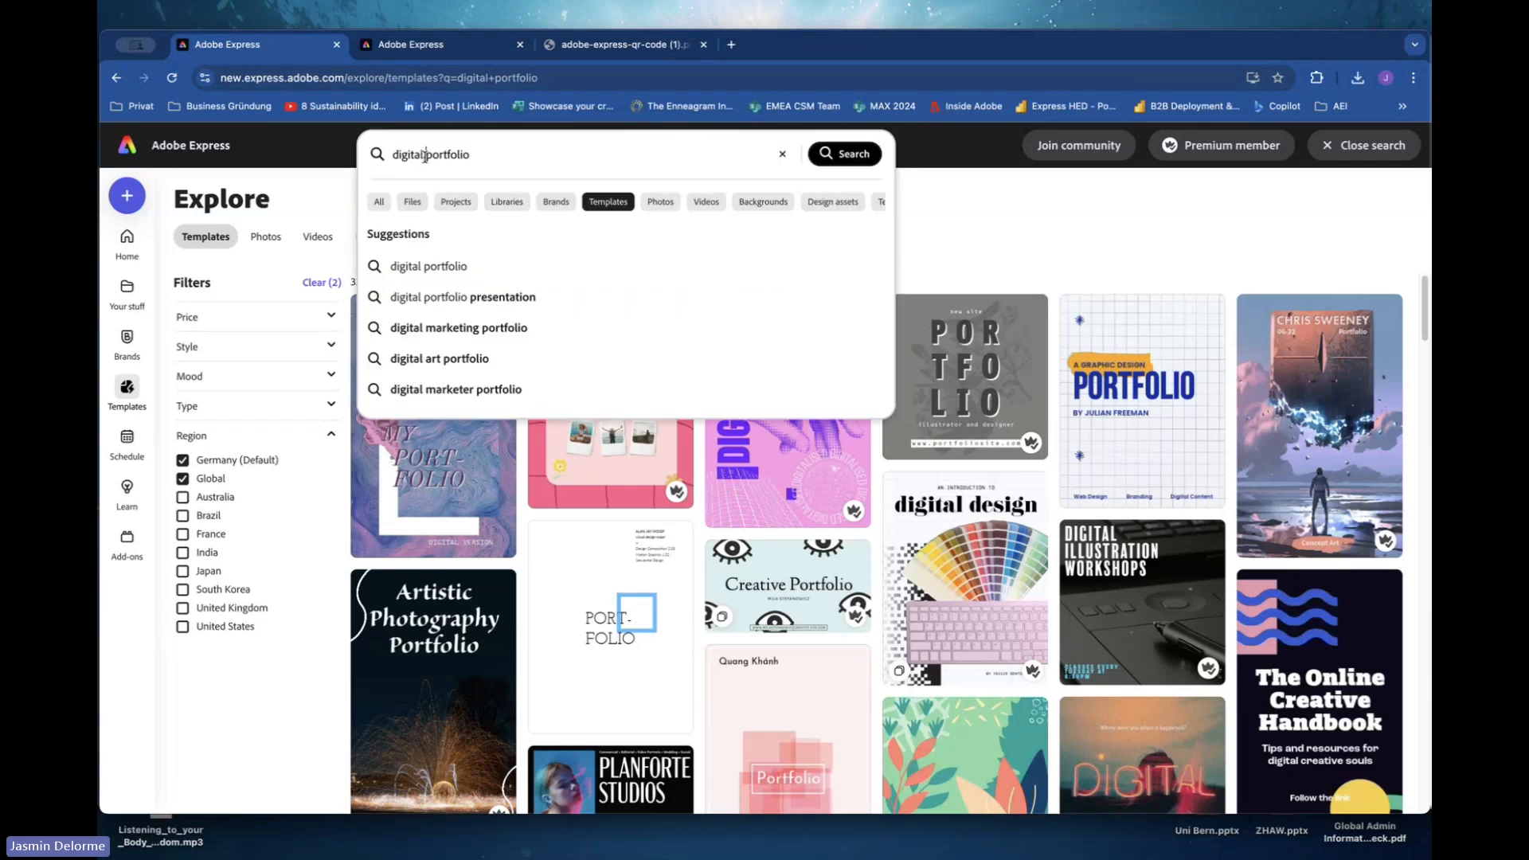
{"action": "double_click", "coordinate": [424, 155]}
{"action": "type", "text": "creative"}
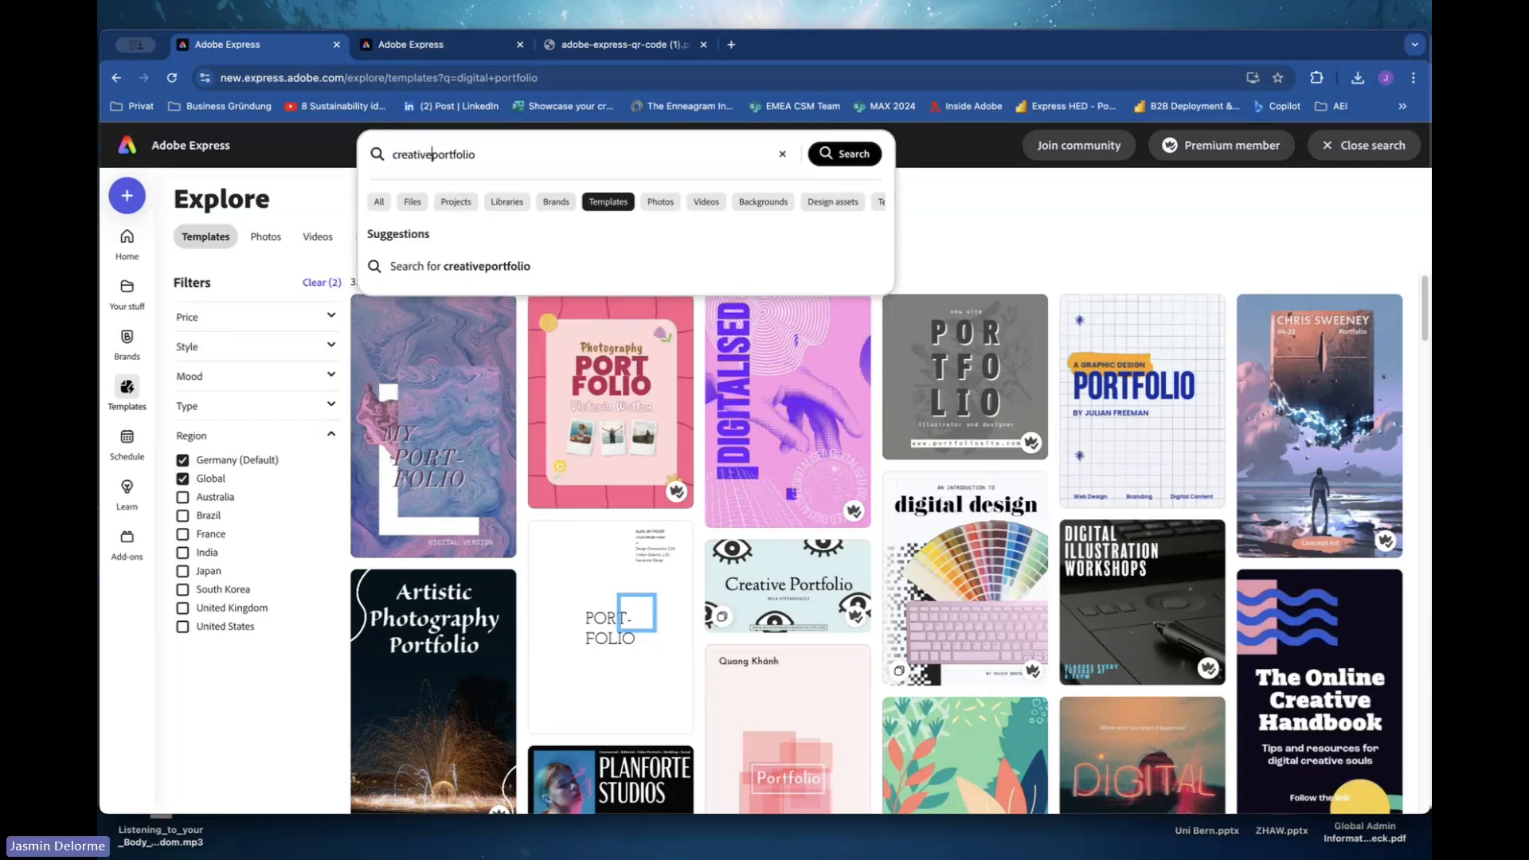
{"action": "key", "text": "Return"}
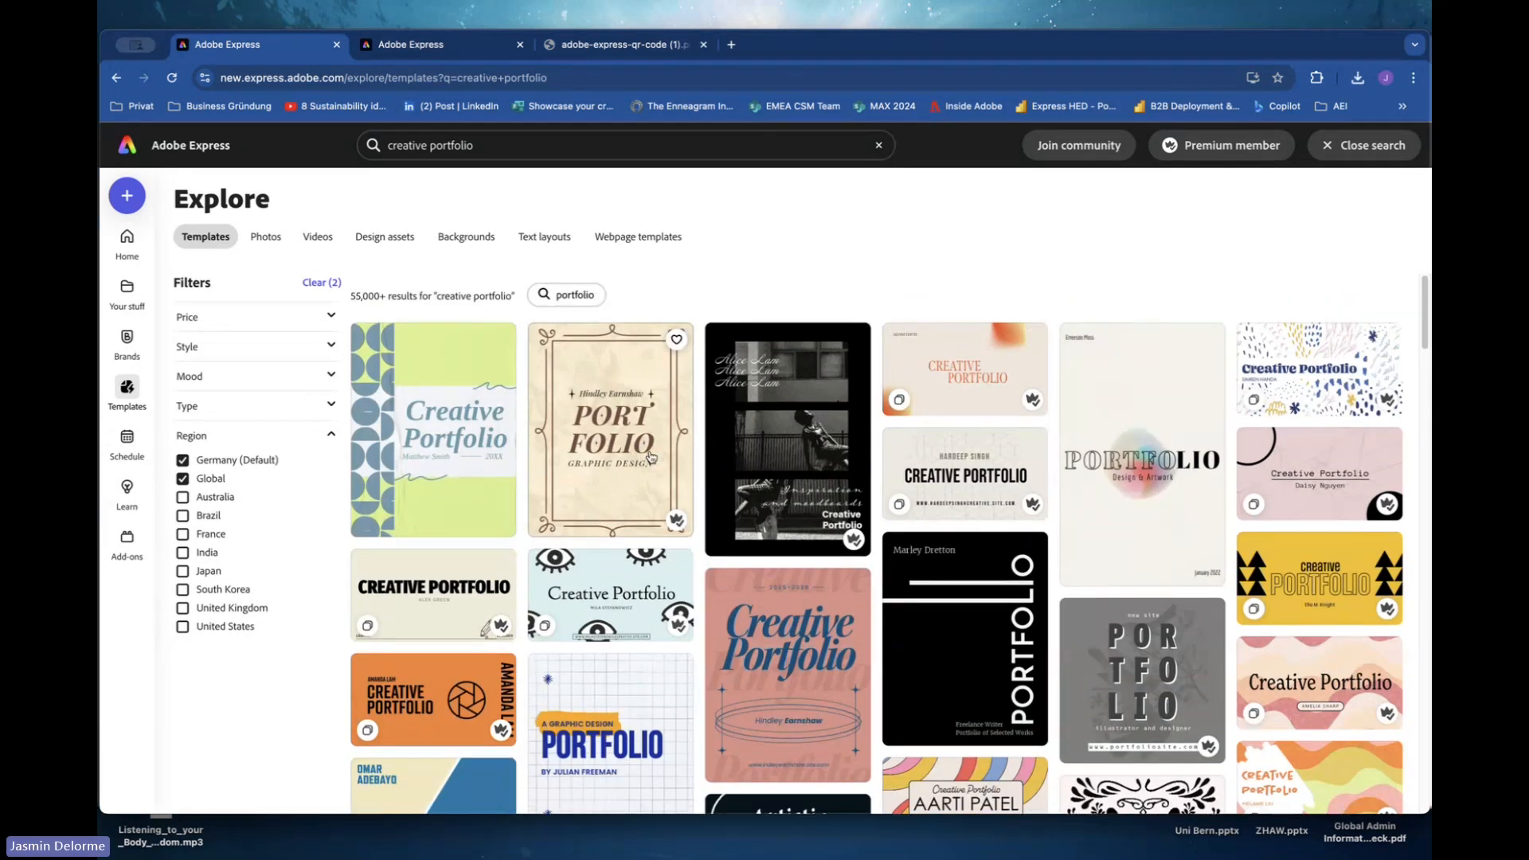
Filter the template results by type to show only multiple-page templates.
{"action": "scroll", "coordinate": [650, 457], "scroll_direction": "down", "scroll_amount": 2}
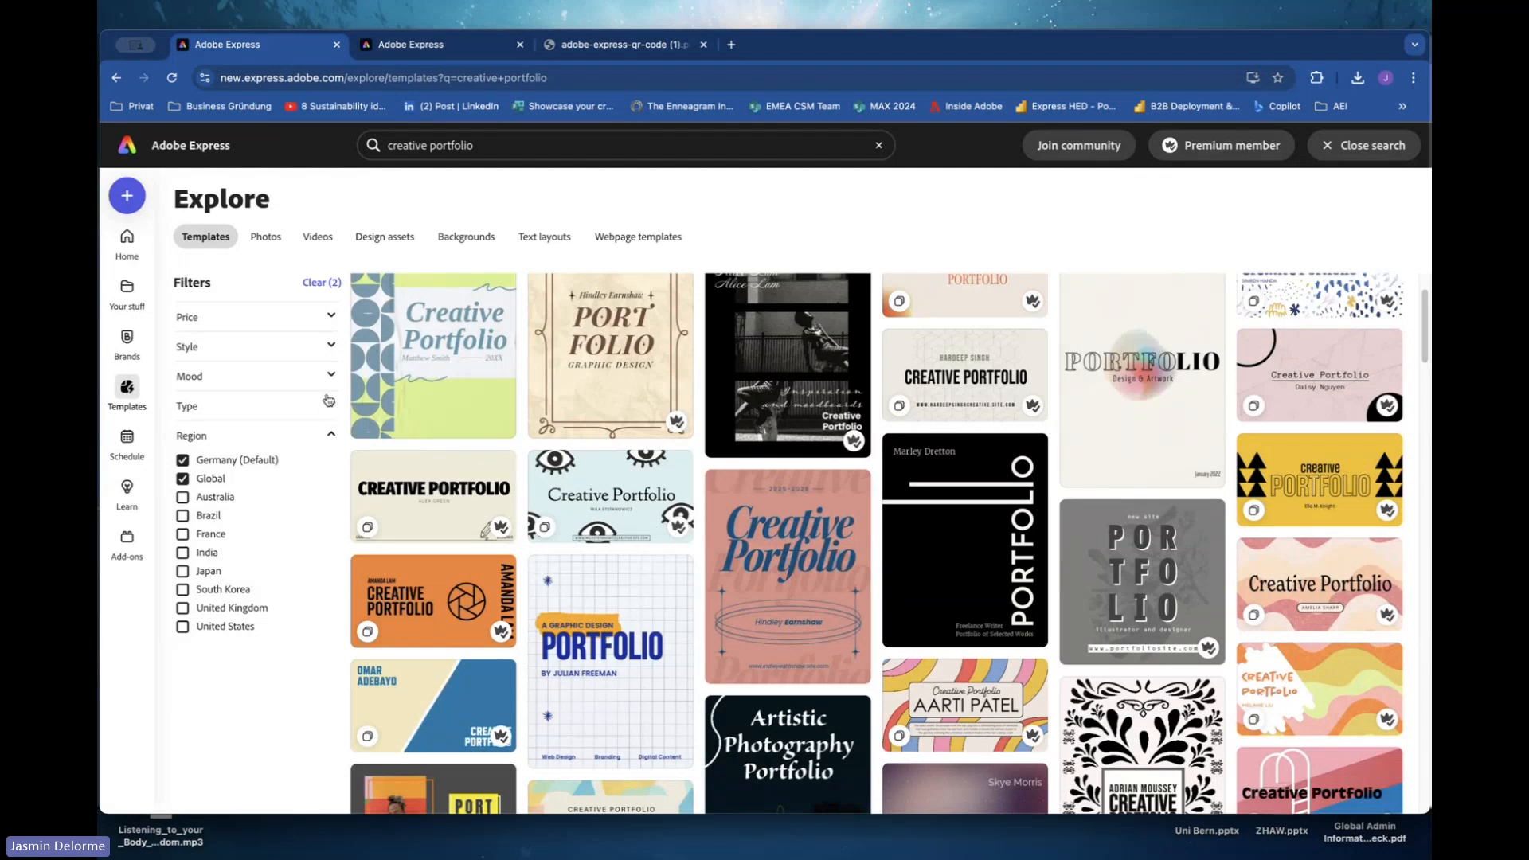
{"action": "left_click", "coordinate": [328, 407]}
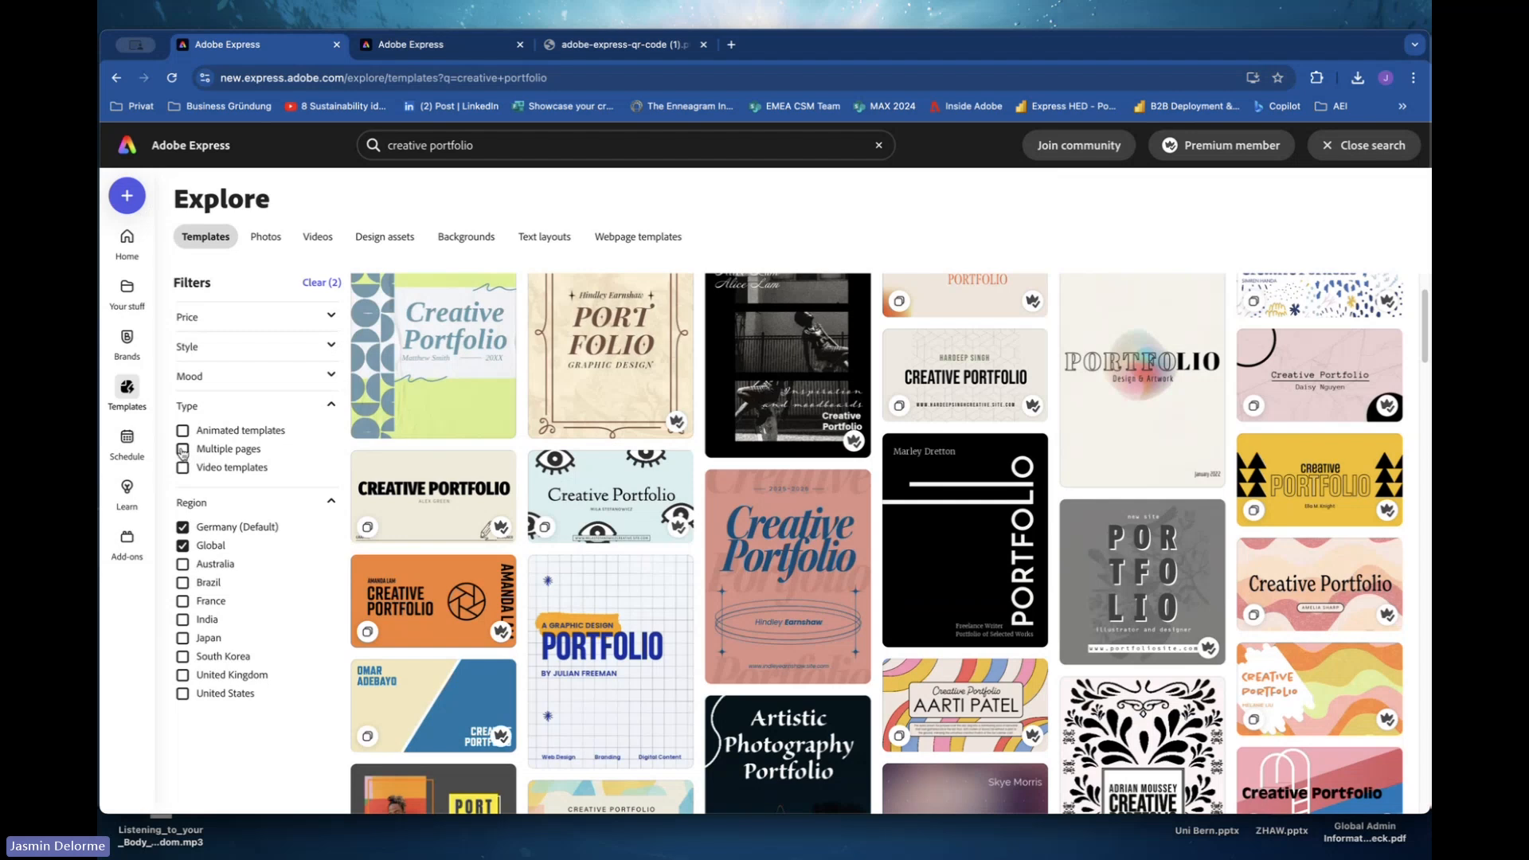
{"action": "left_click", "coordinate": [182, 450]}
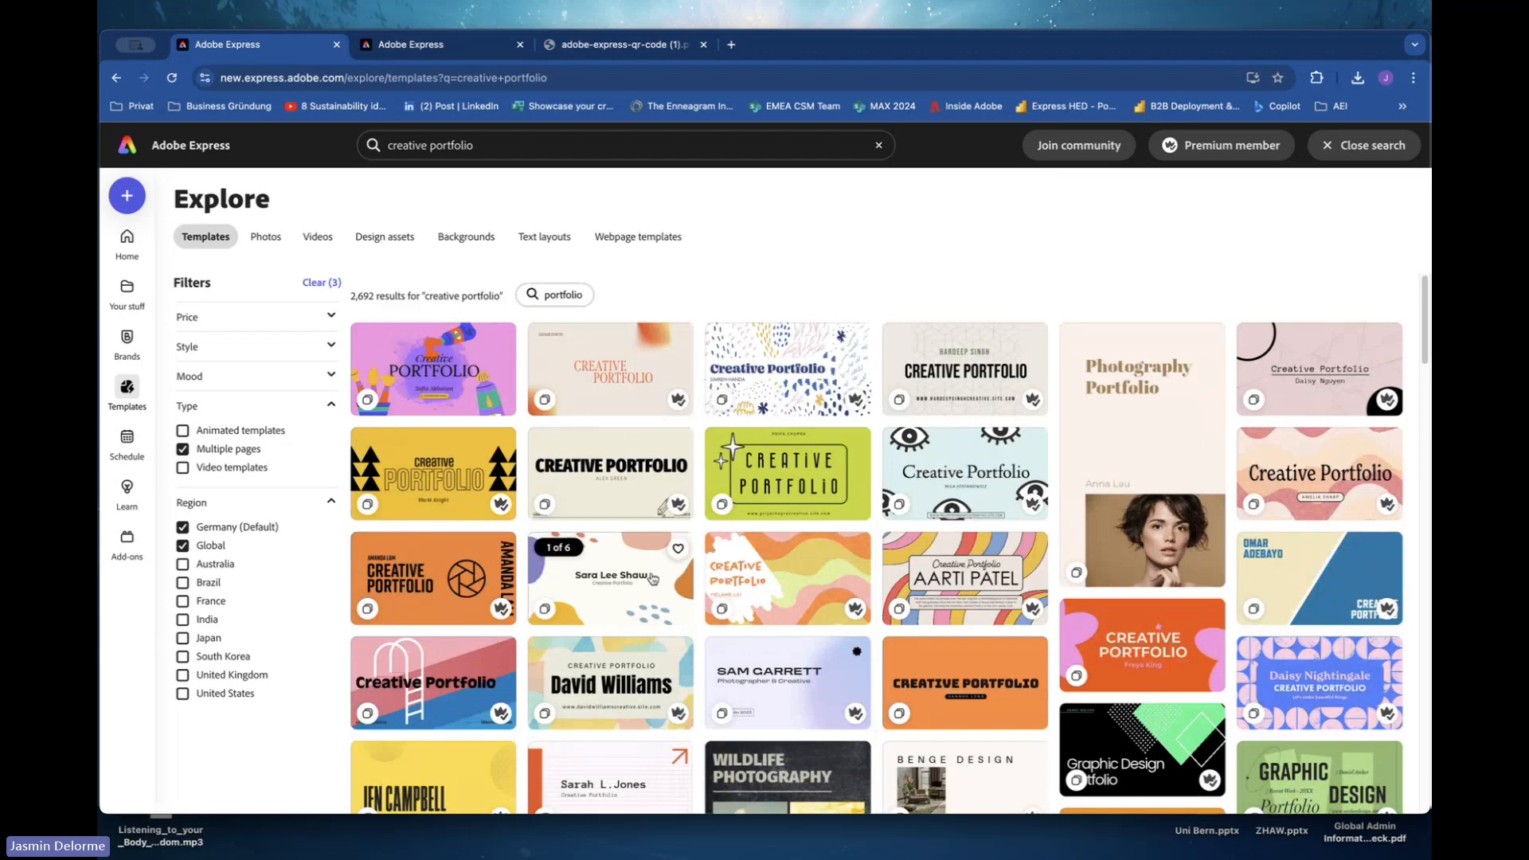
Open the Orange Designer Creative Portfolio Presentation template and start customizing it.
{"action": "left_click", "coordinate": [609, 376]}
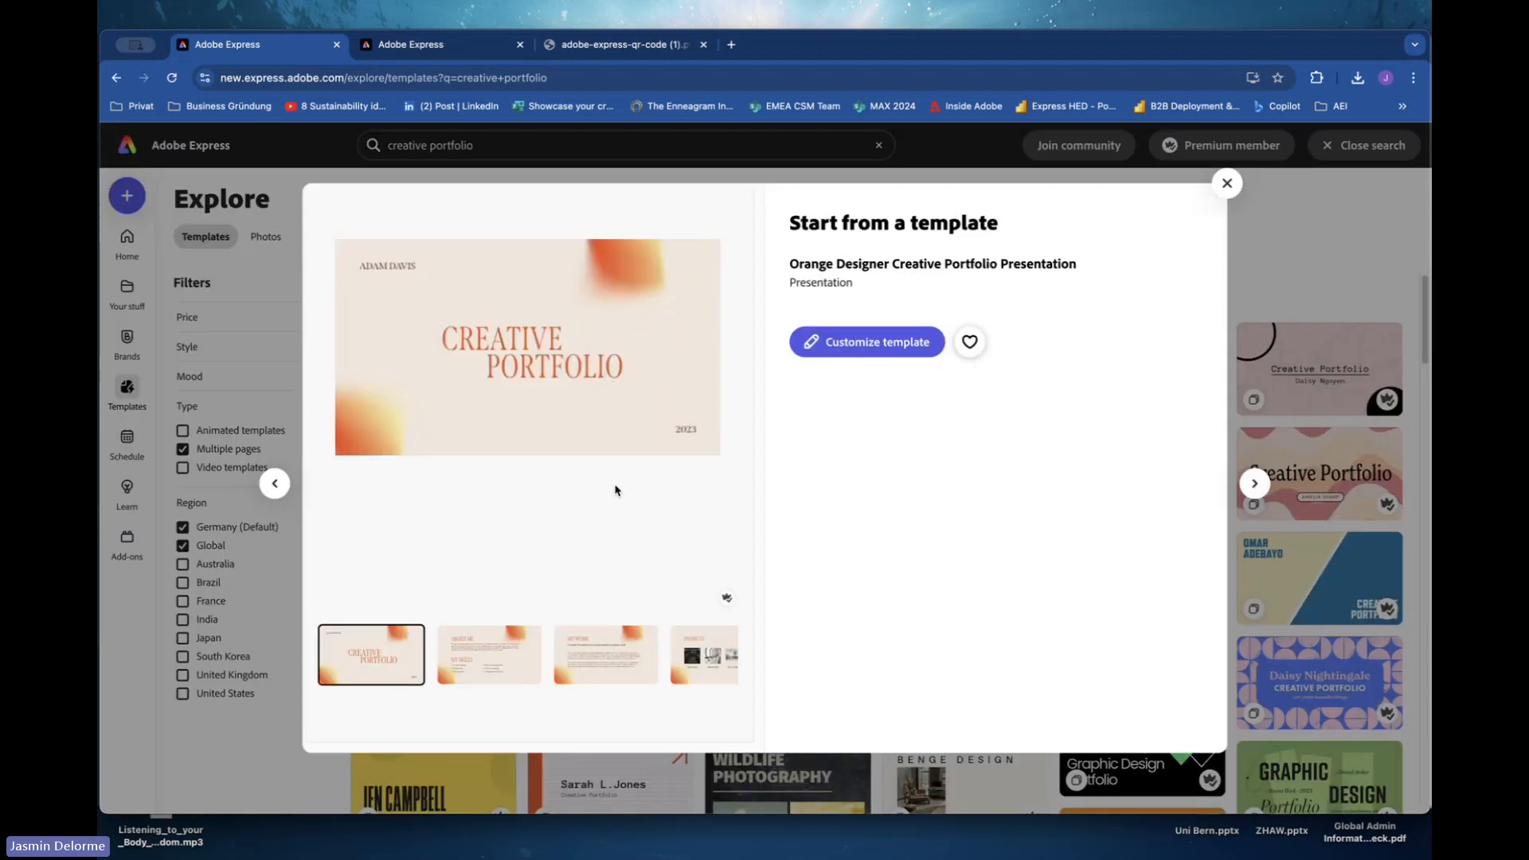
{"action": "left_click", "coordinate": [857, 342]}
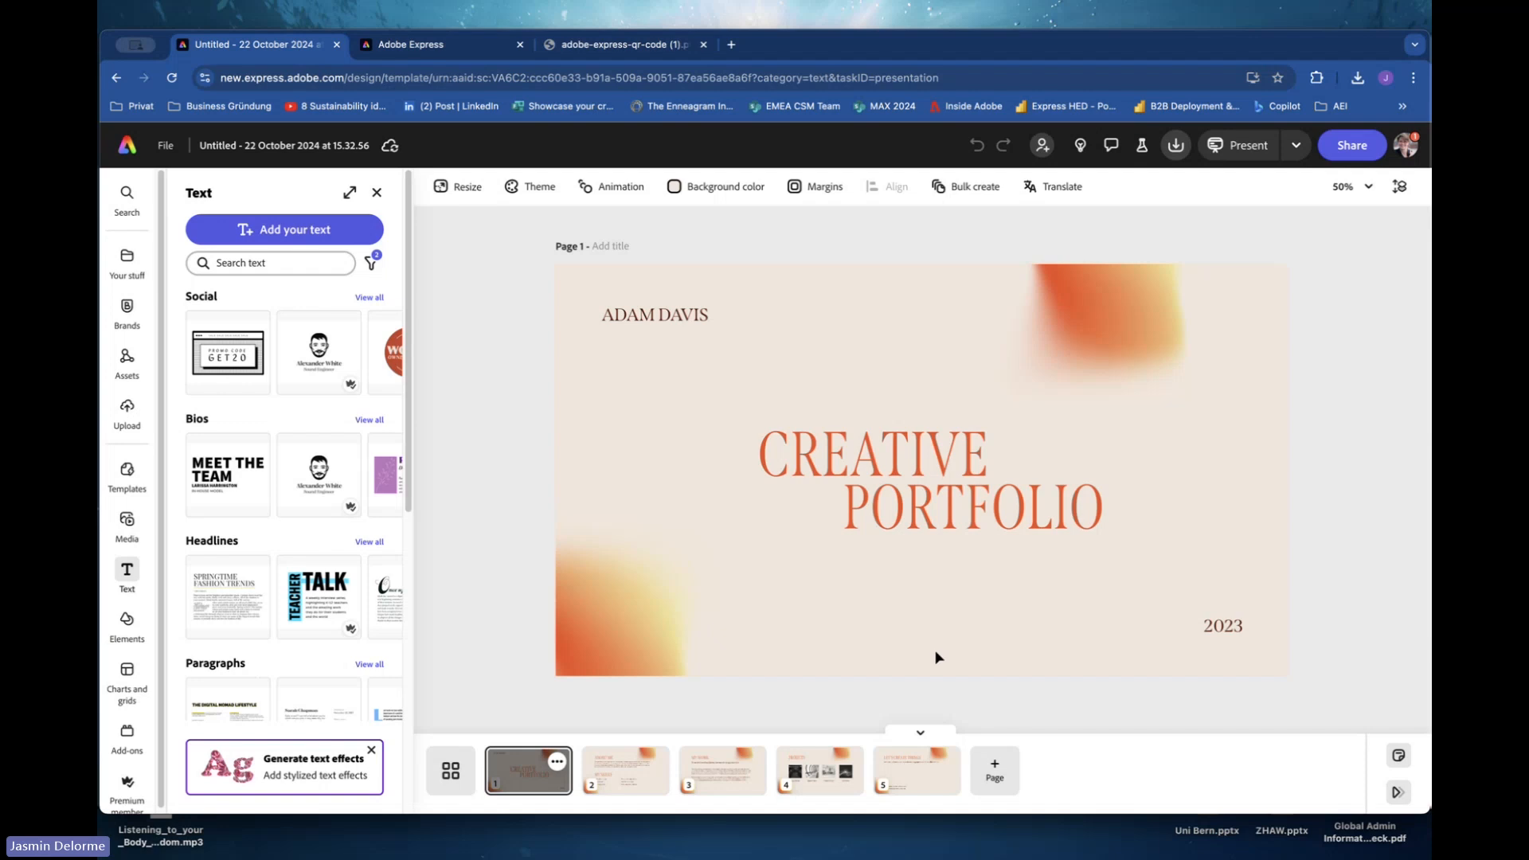
Browse through the portfolio template's pages.
{"action": "left_click", "coordinate": [617, 788]}
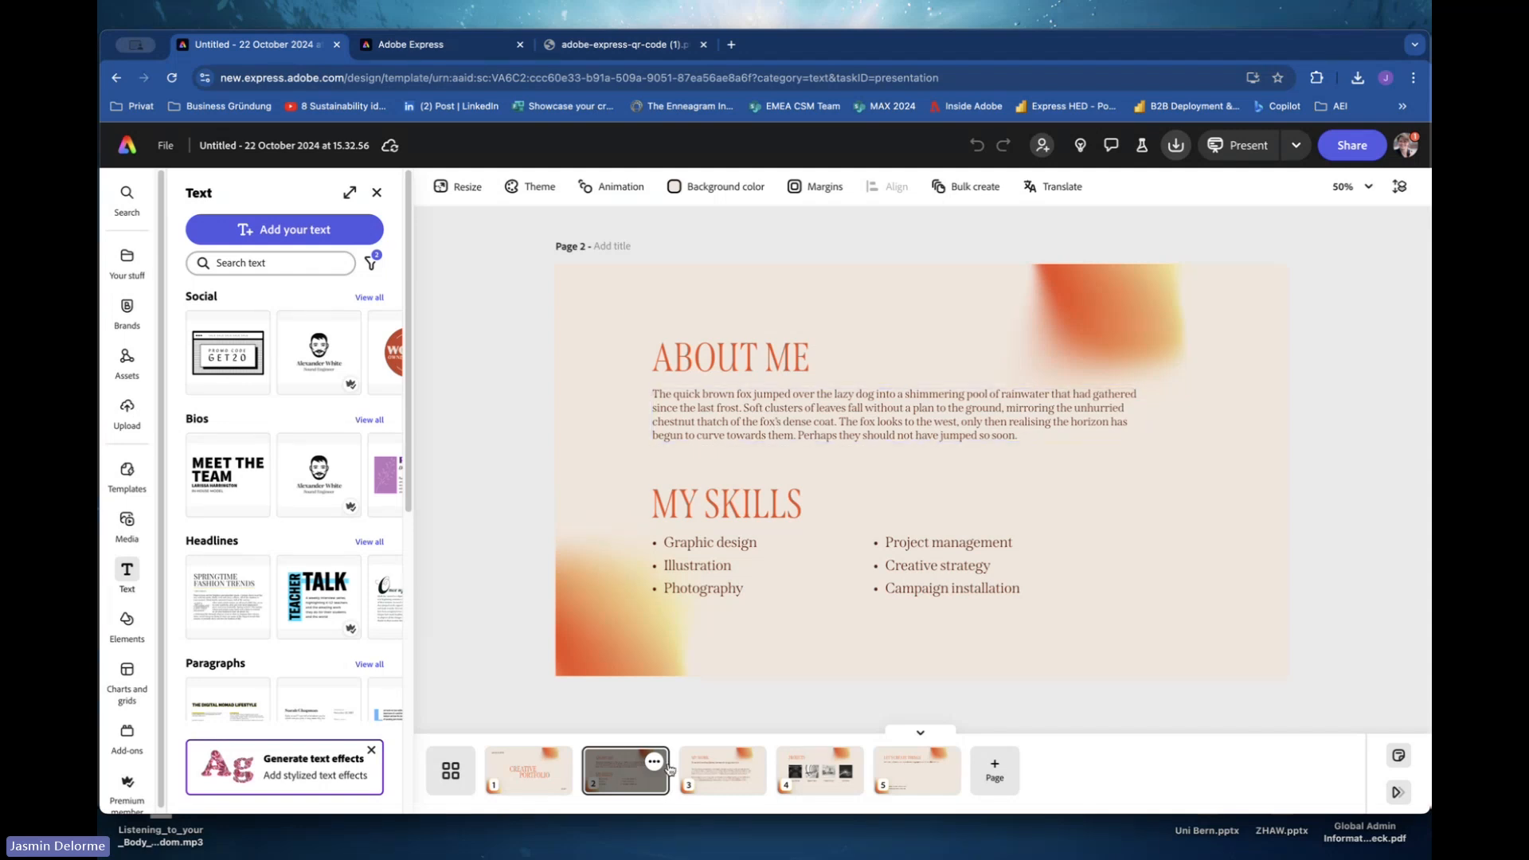
{"action": "left_click", "coordinate": [707, 769]}
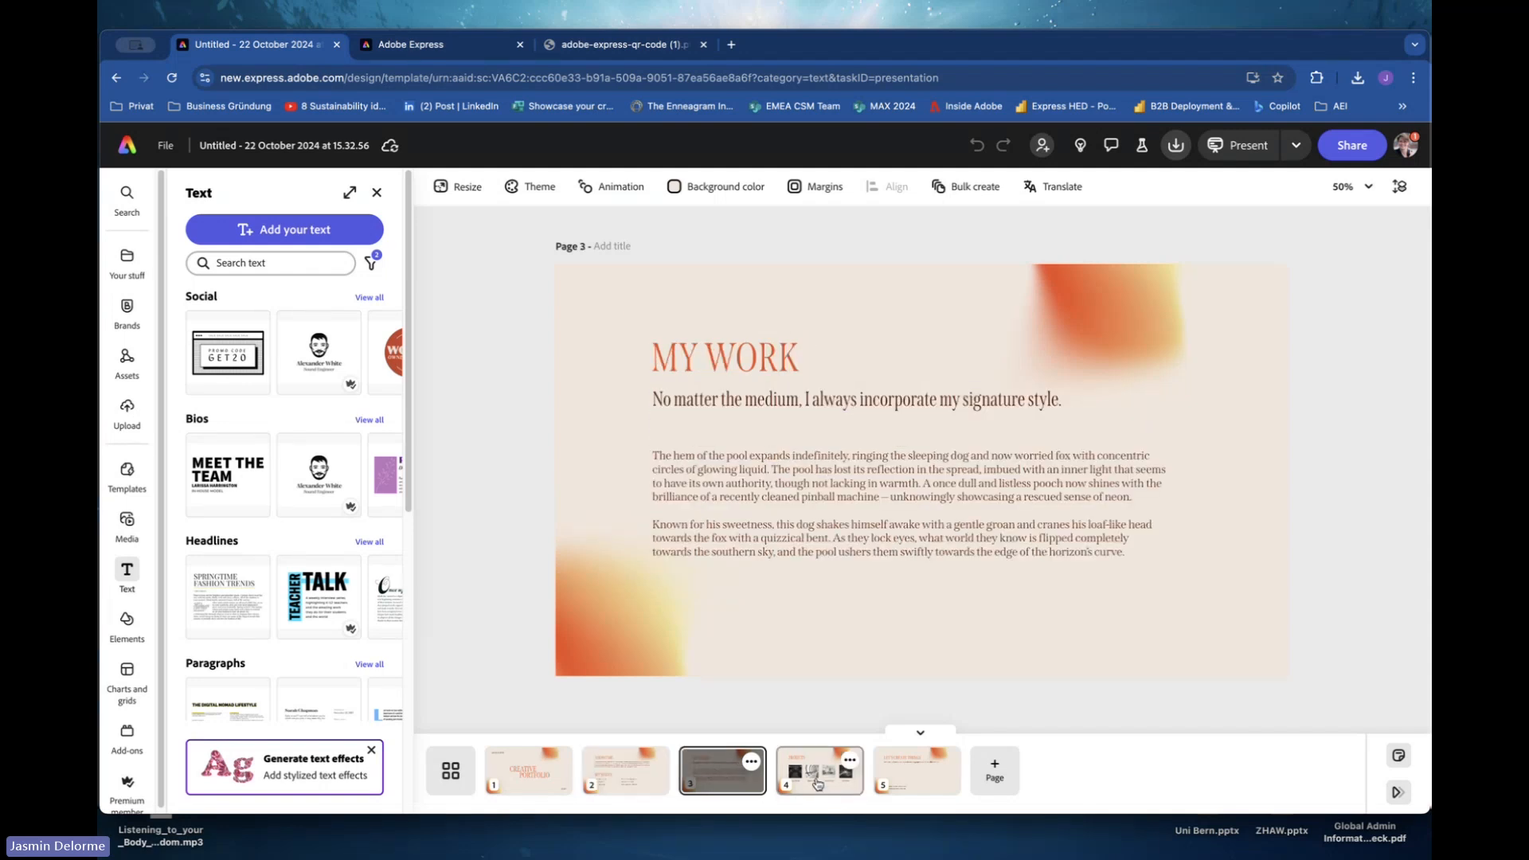
{"action": "left_click", "coordinate": [820, 784]}
{"action": "left_click", "coordinate": [888, 772]}
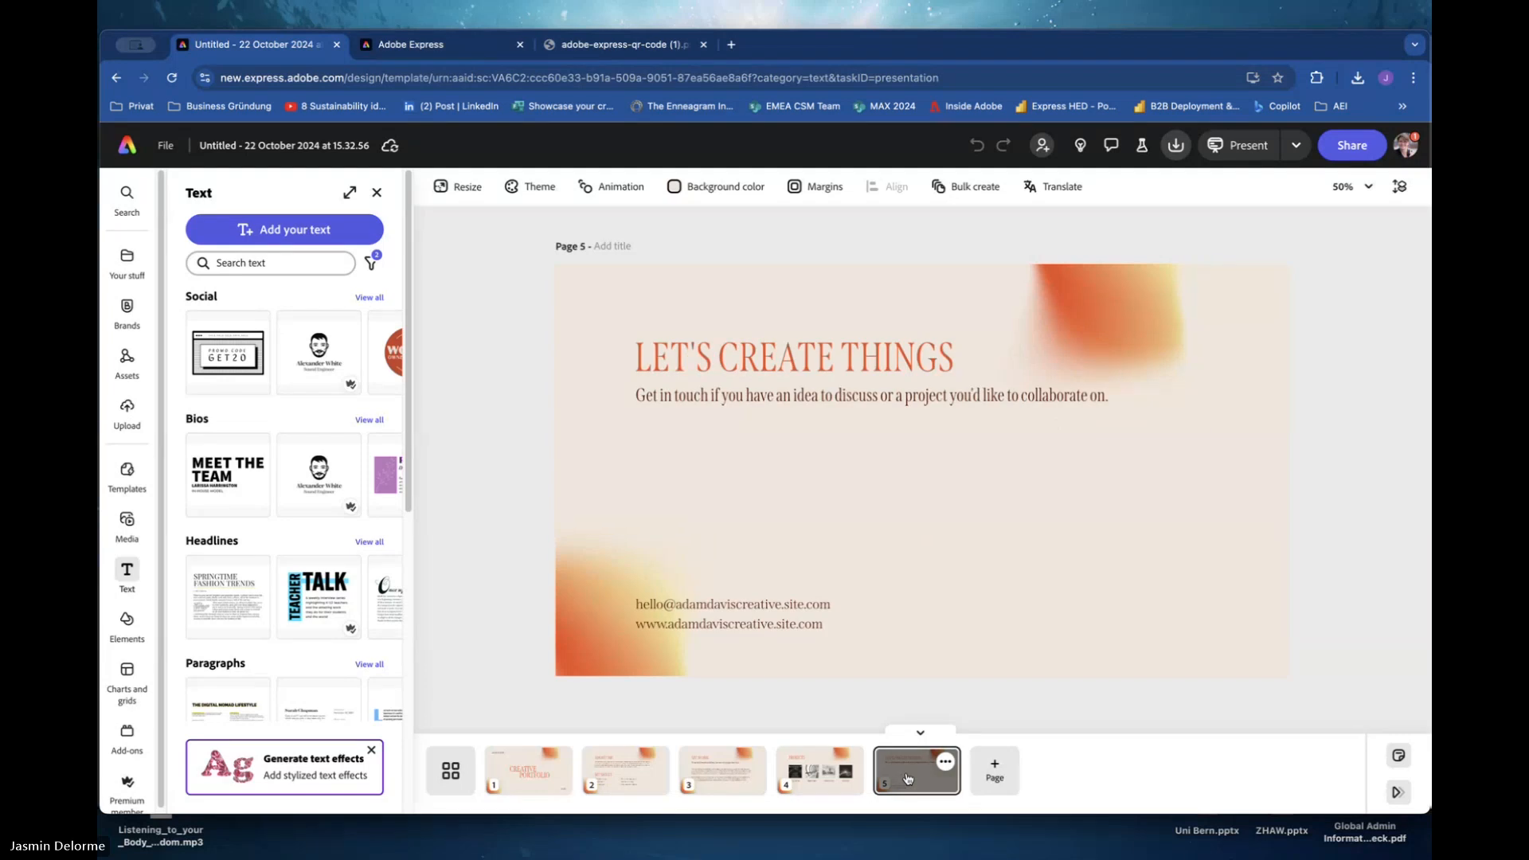
{"action": "left_click", "coordinate": [809, 774]}
{"action": "left_click", "coordinate": [717, 773]}
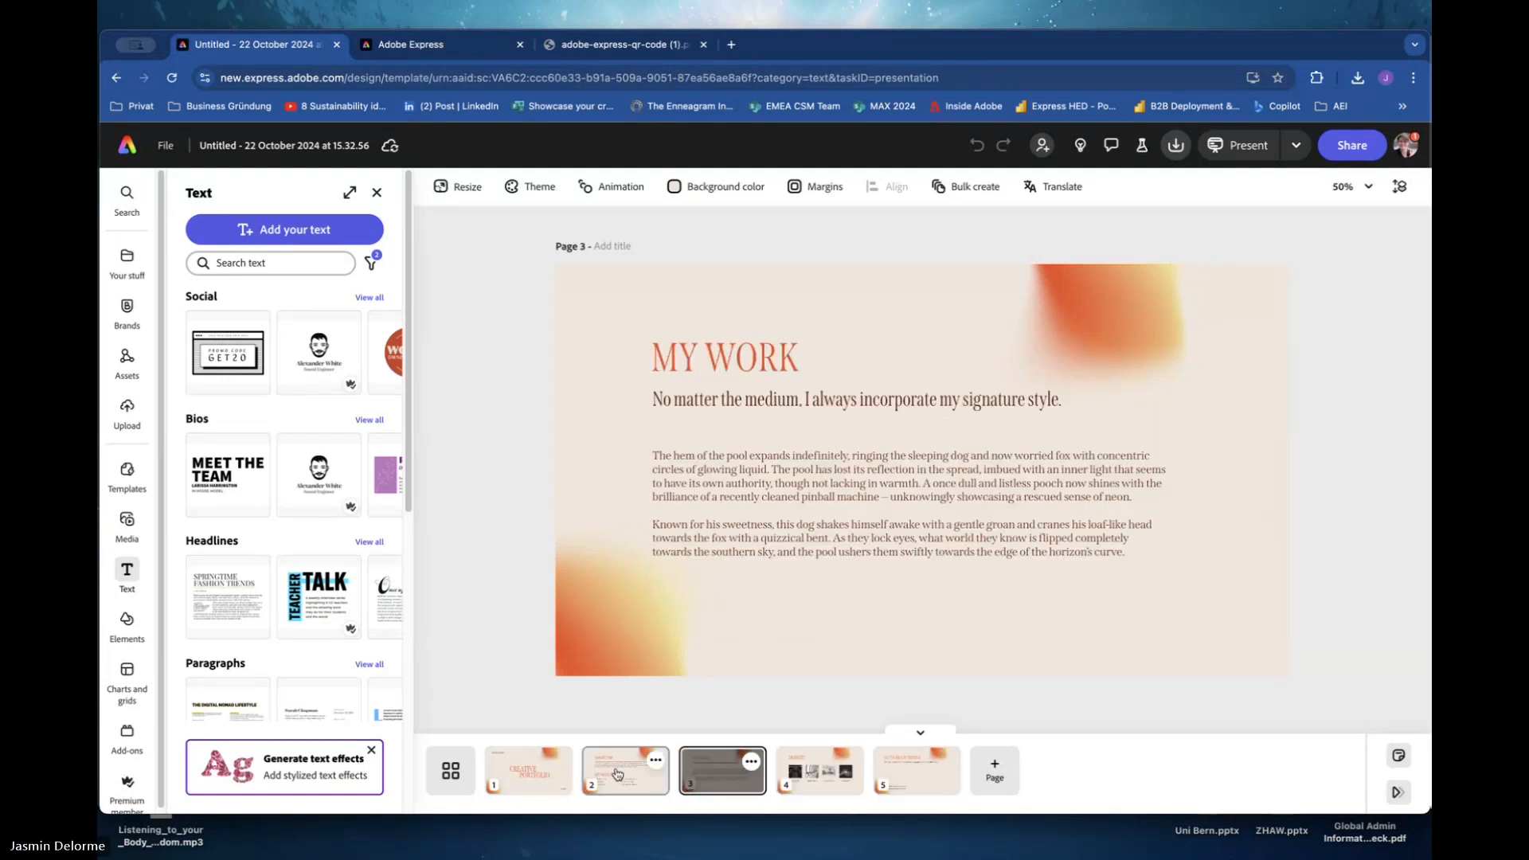
{"action": "left_click", "coordinate": [815, 782]}
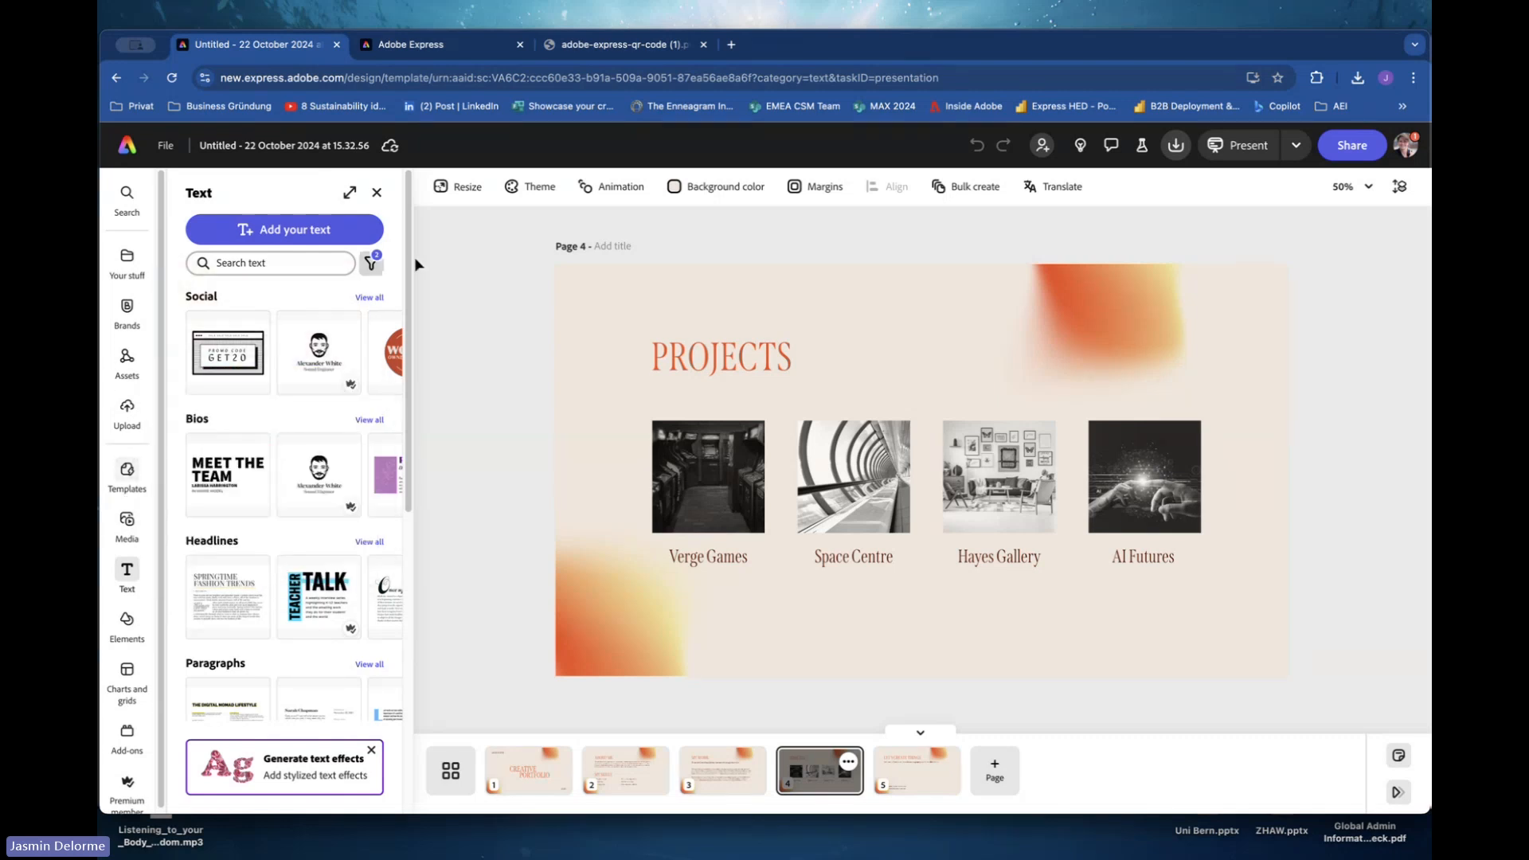
Delete all four project images on the Projects page.
{"action": "left_click", "coordinate": [718, 482]}
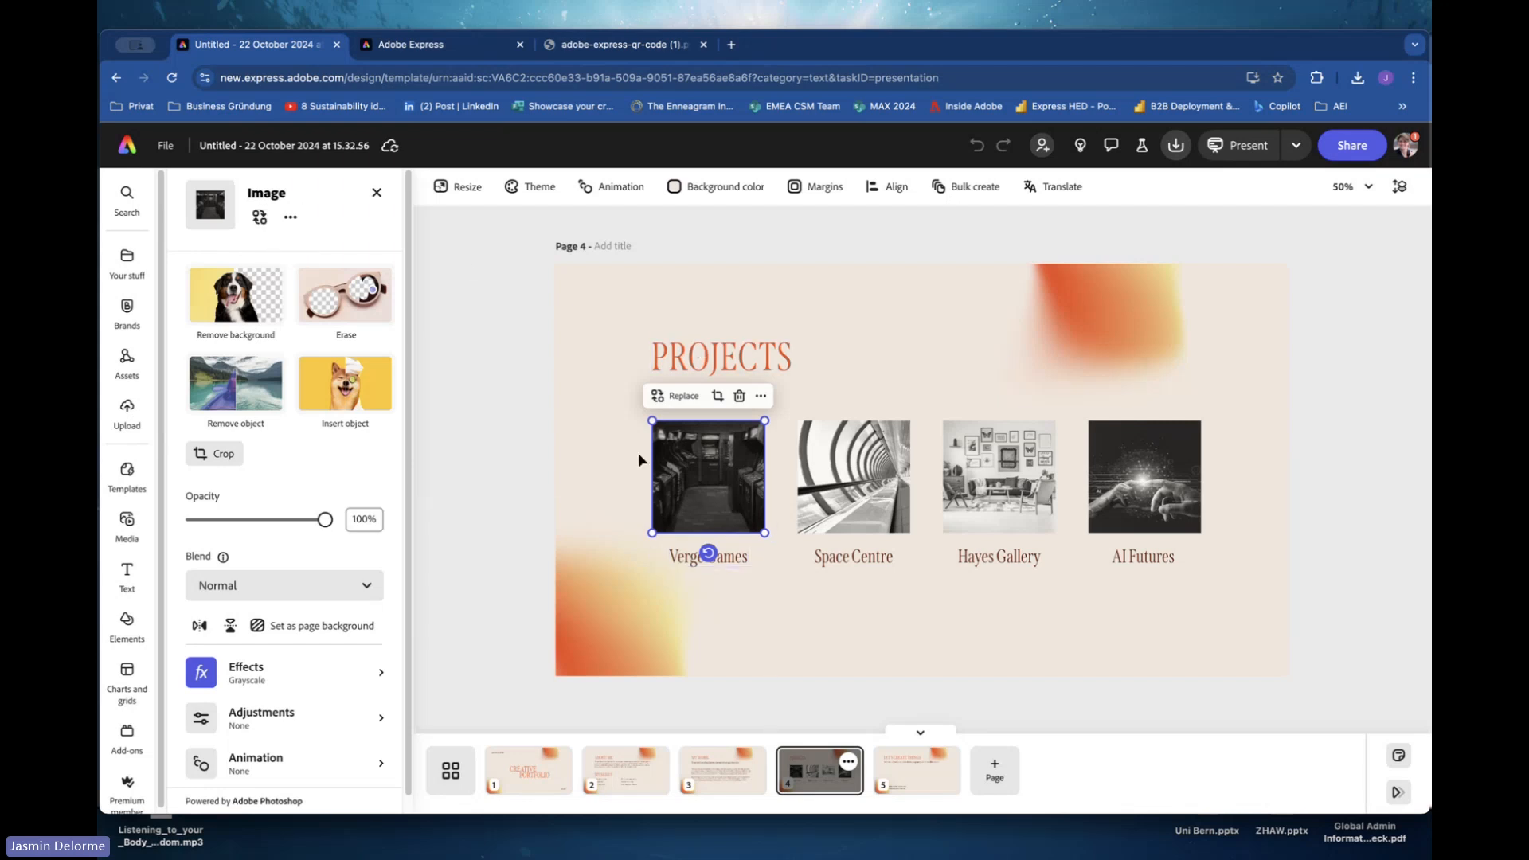
{"action": "left_click_drag", "start_coordinate": [610, 426], "coordinate": [1248, 460]}
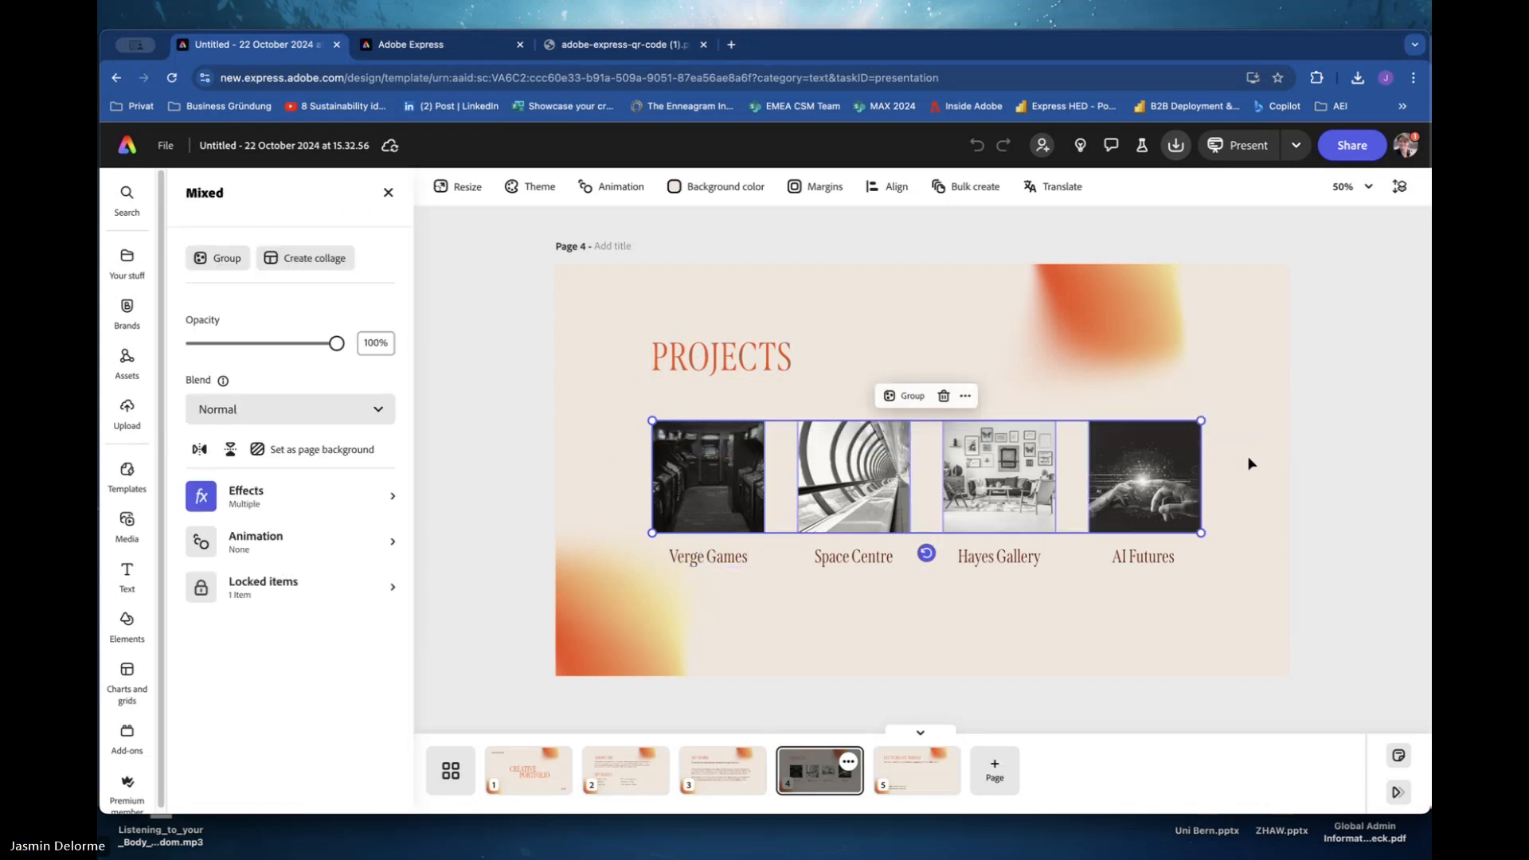
{"action": "key", "text": "BackSpace"}
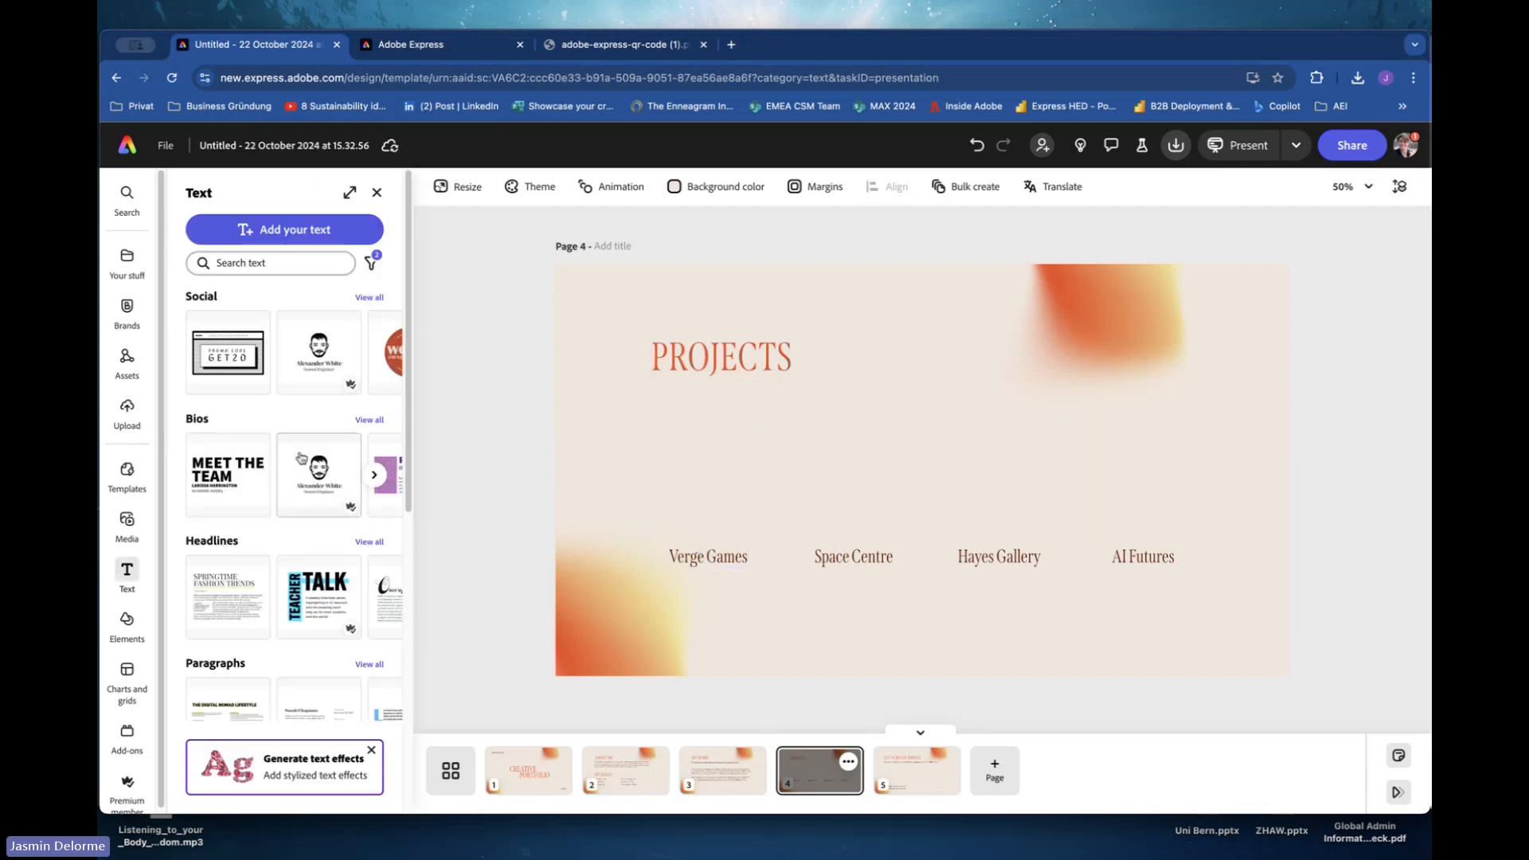
Upload a headshot photo from the device and shrink it into the first project slot above Verge Games.
{"action": "left_click", "coordinate": [127, 521]}
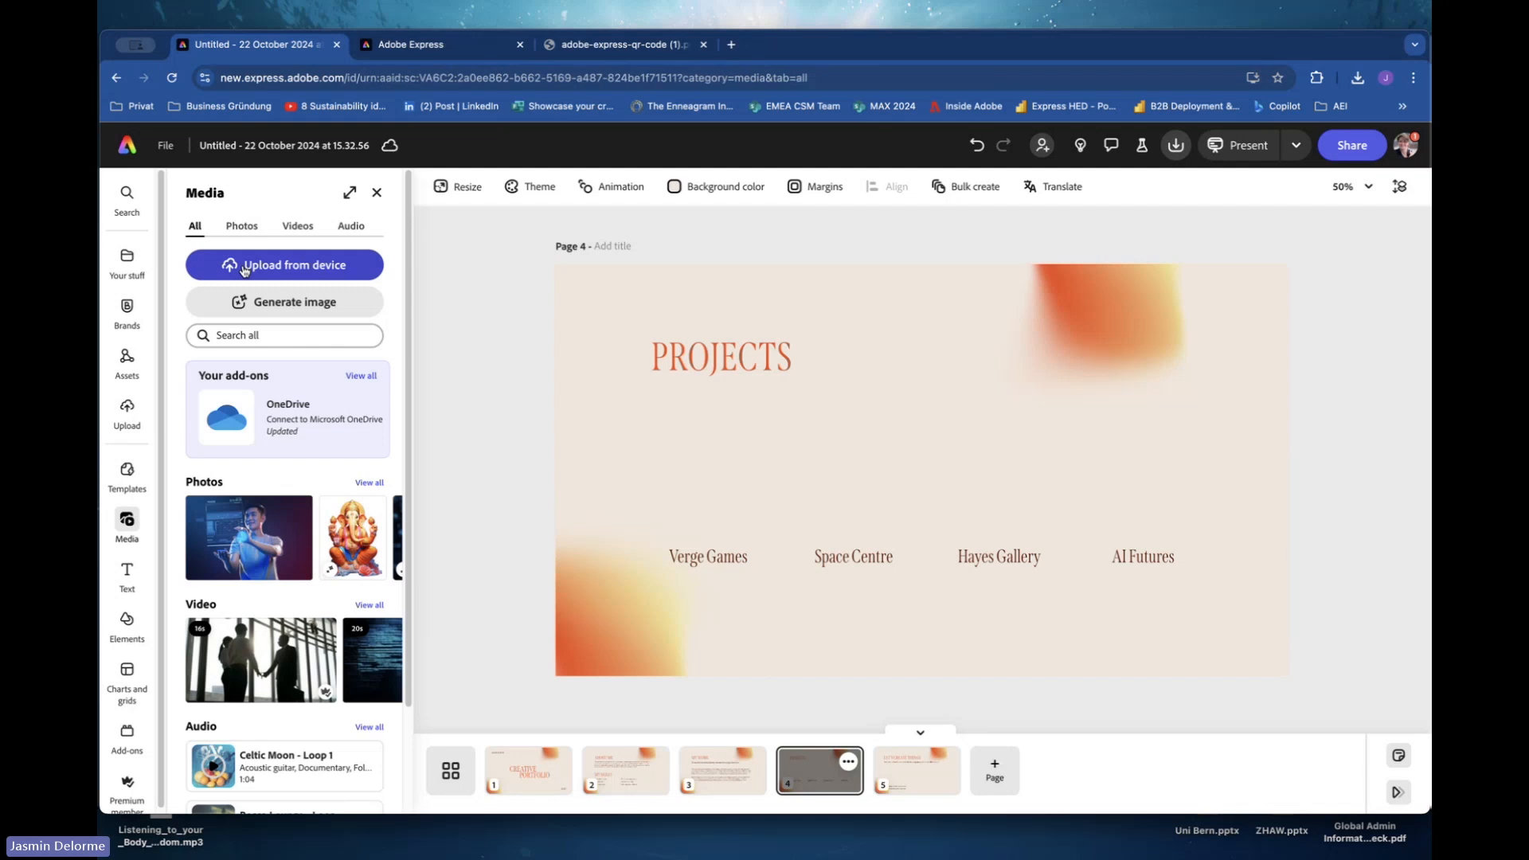
{"action": "left_click", "coordinate": [244, 271]}
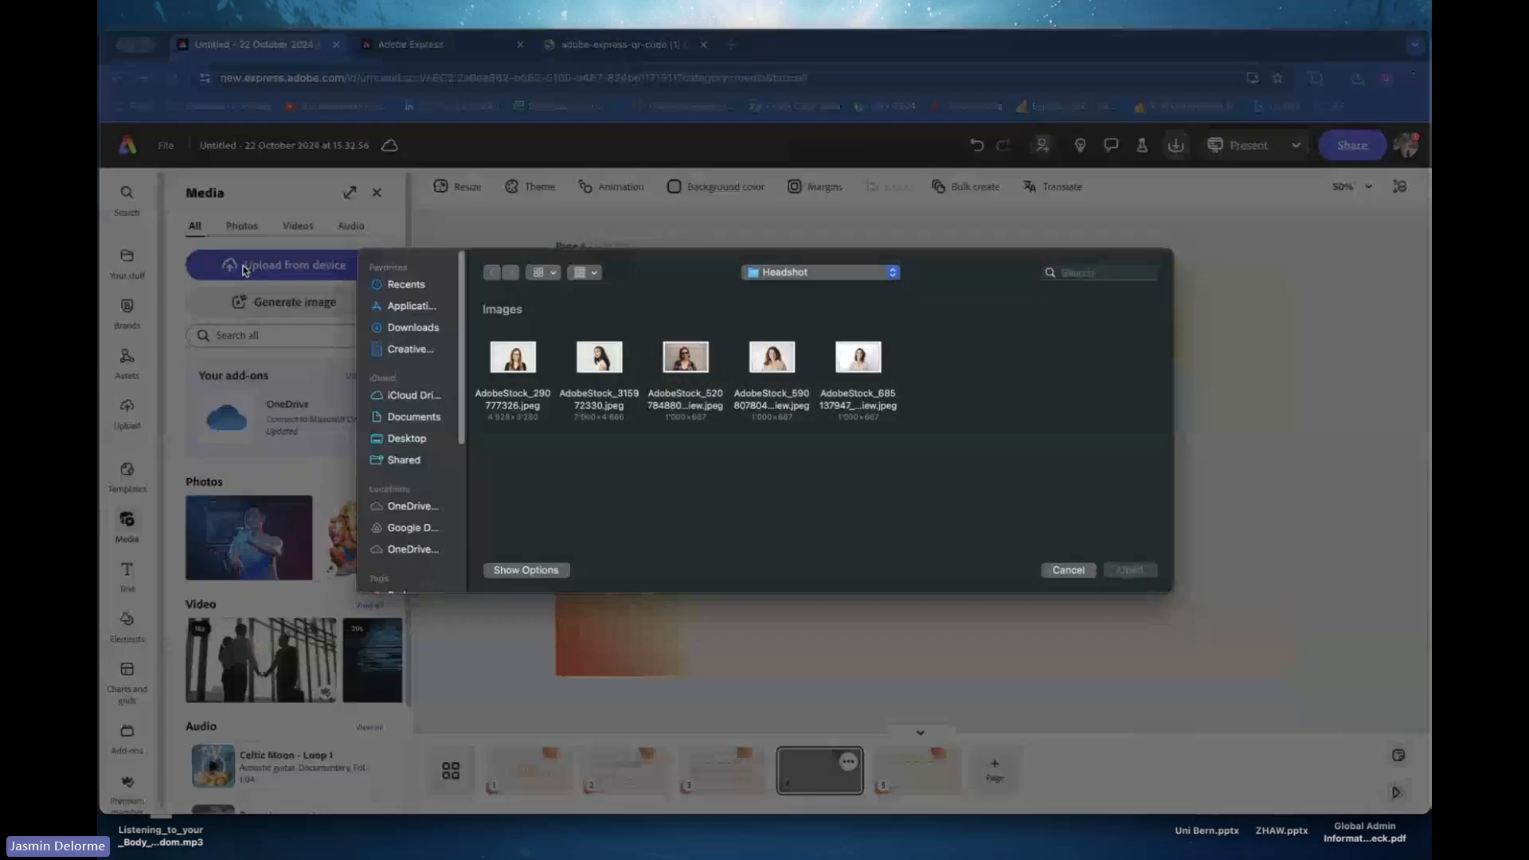
{"action": "left_click", "coordinate": [525, 368]}
{"action": "double_click", "coordinate": [526, 366]}
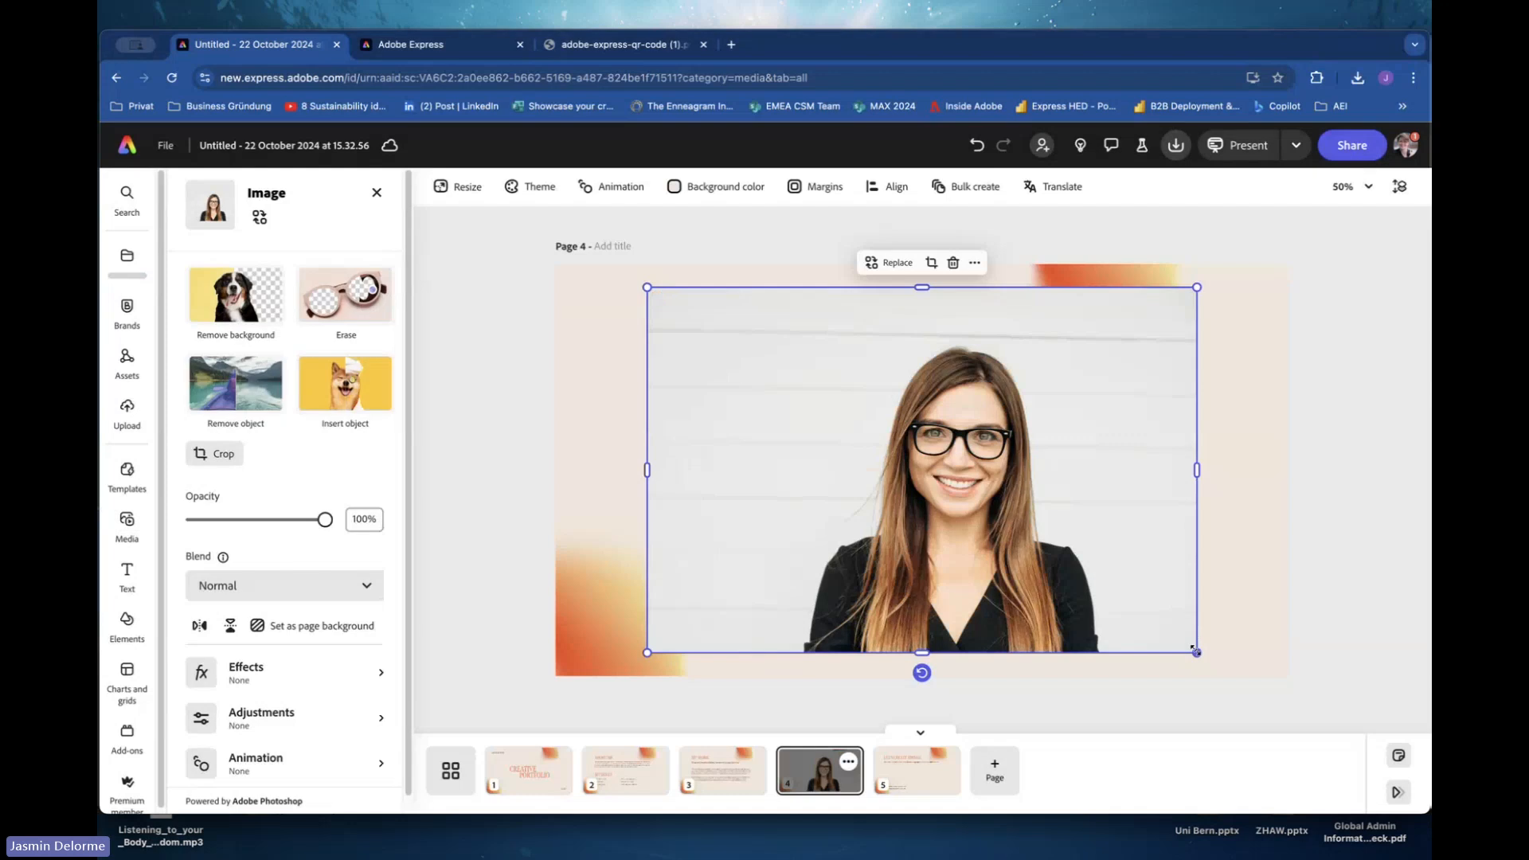
{"action": "left_click_drag", "start_coordinate": [1197, 652], "coordinate": [778, 404]}
{"action": "left_click_drag", "start_coordinate": [701, 324], "coordinate": [685, 462]}
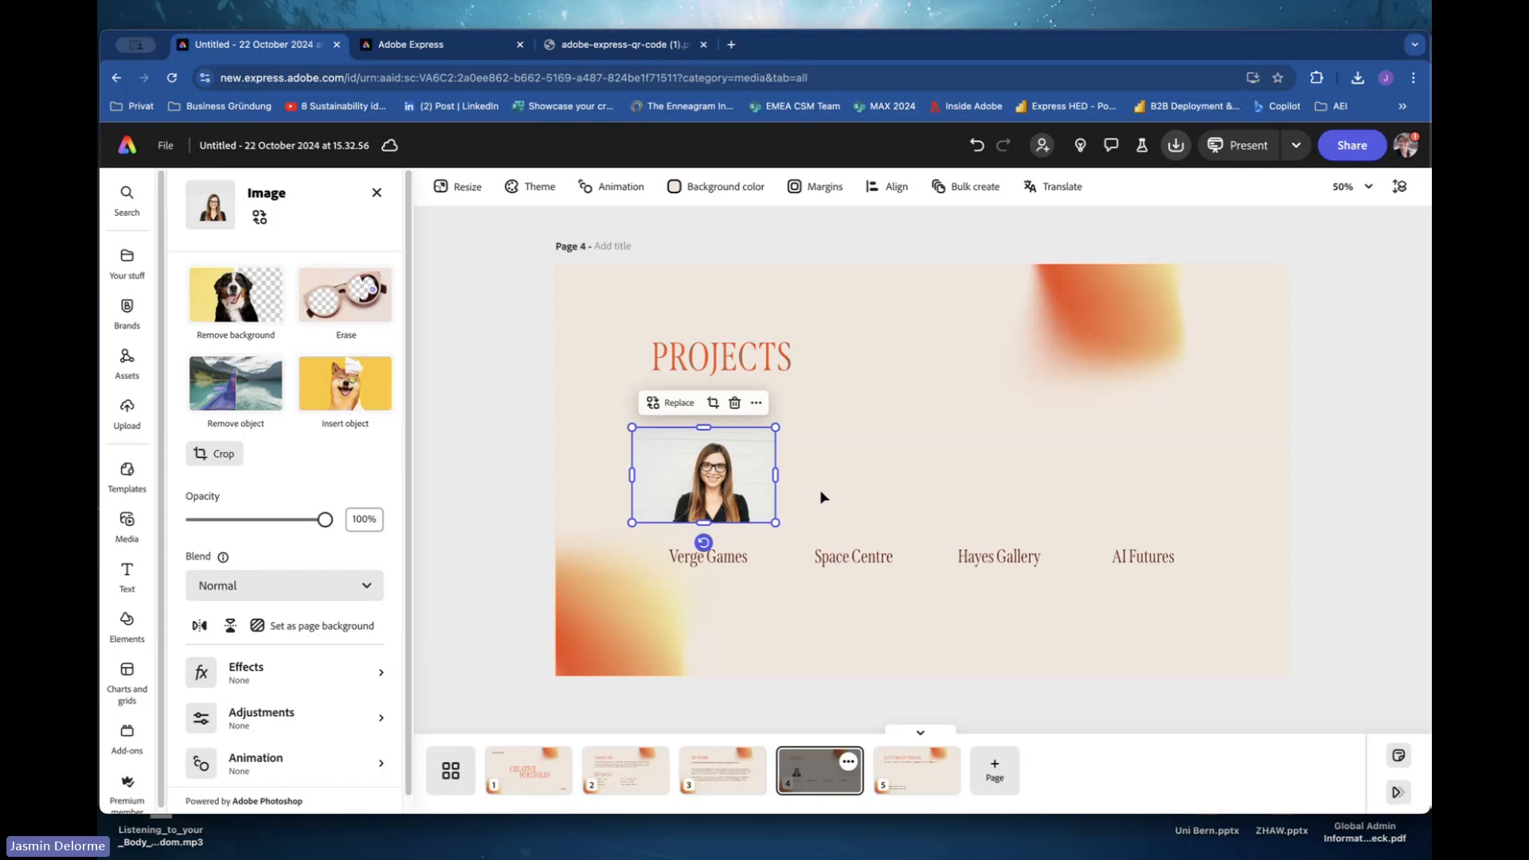
{"action": "left_click", "coordinate": [968, 461]}
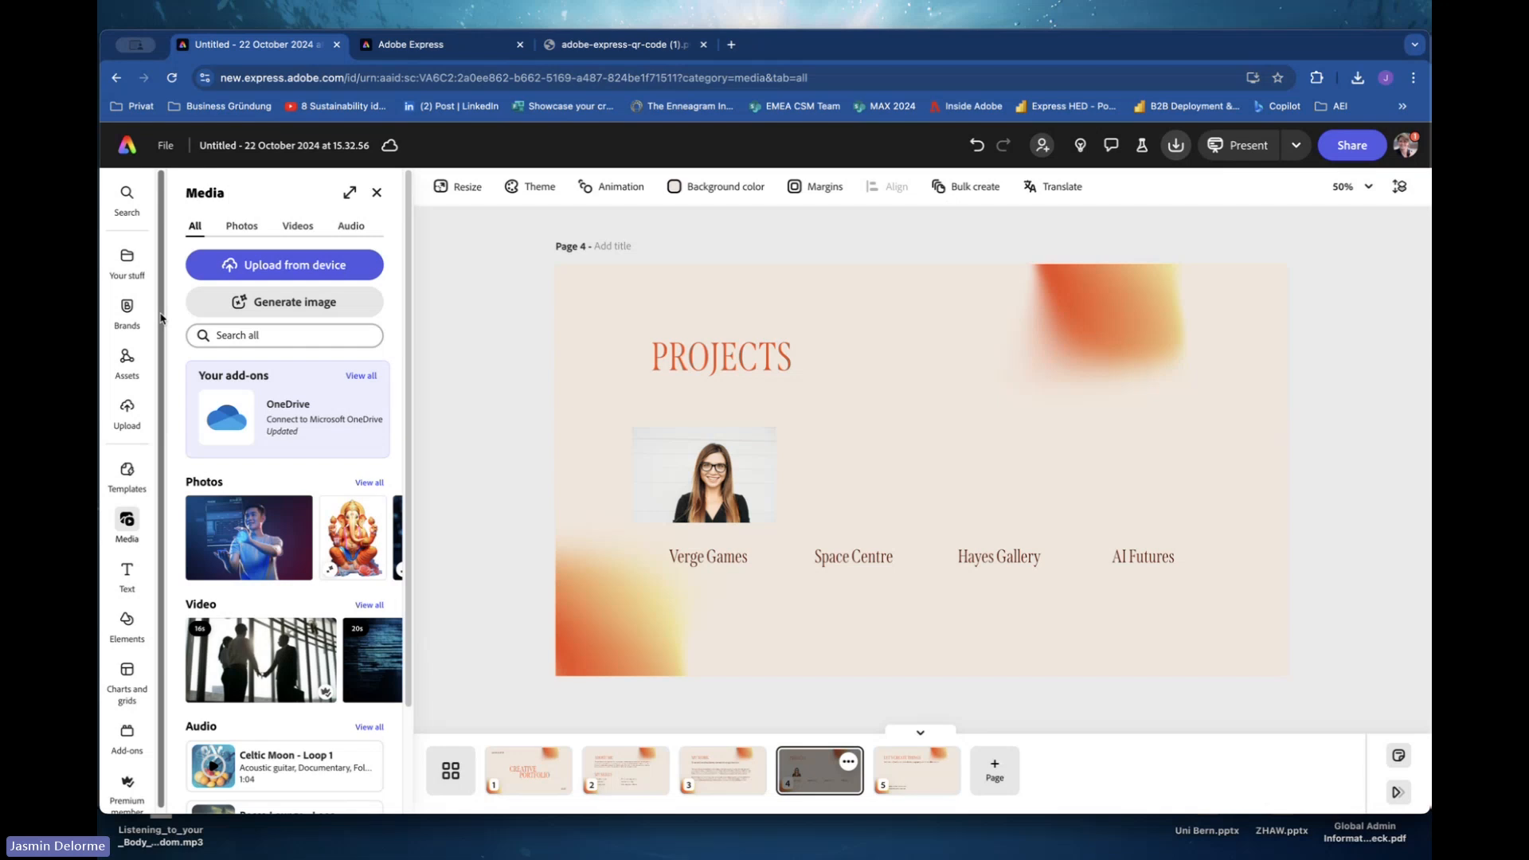
Return to the home page and start a new webpage from scratch.
{"action": "left_click", "coordinate": [124, 151]}
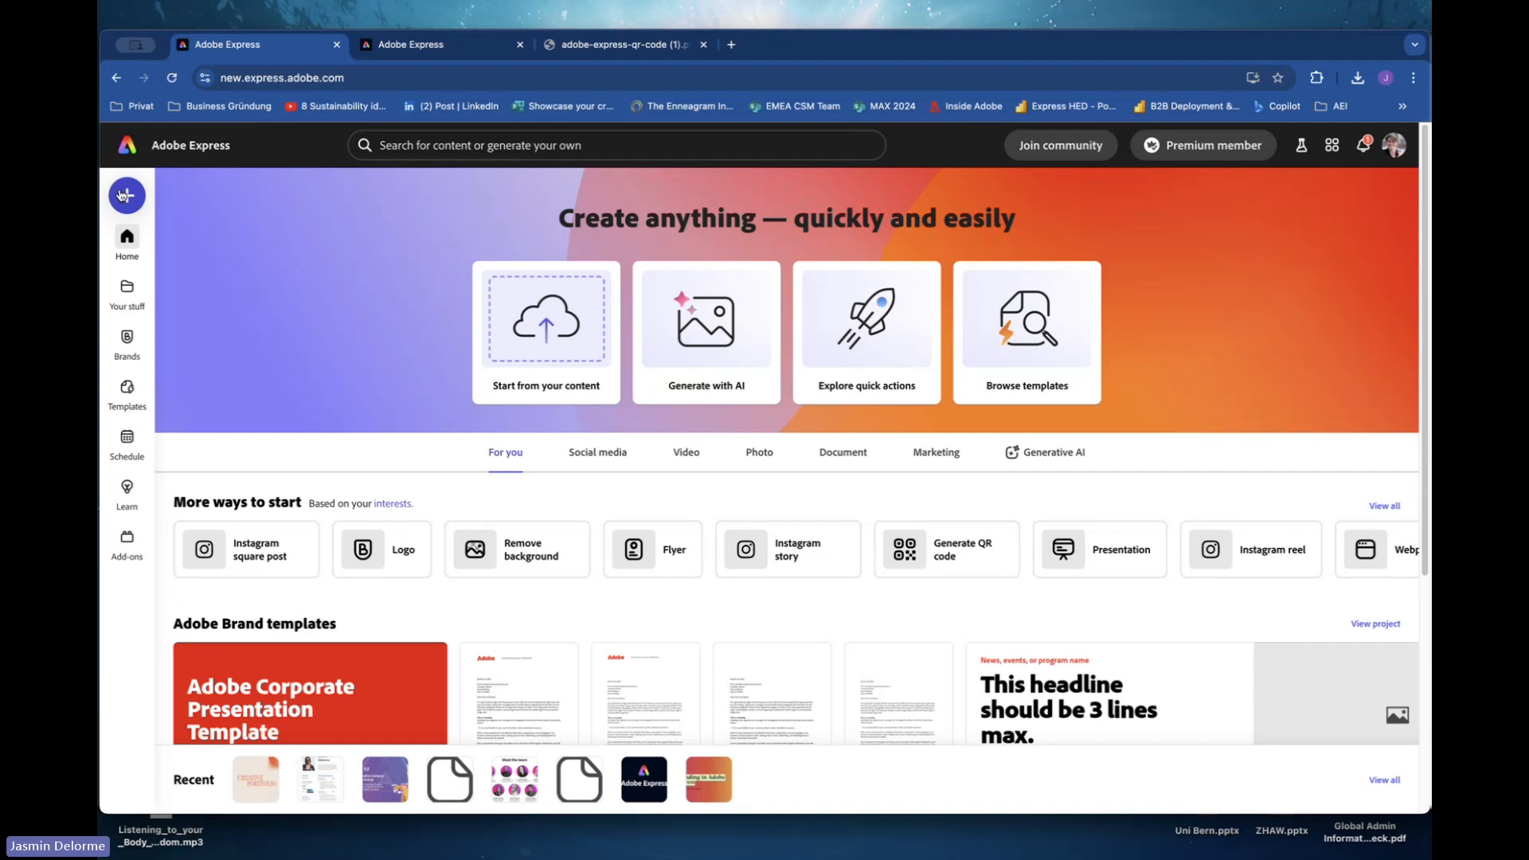
{"action": "left_click", "coordinate": [123, 196]}
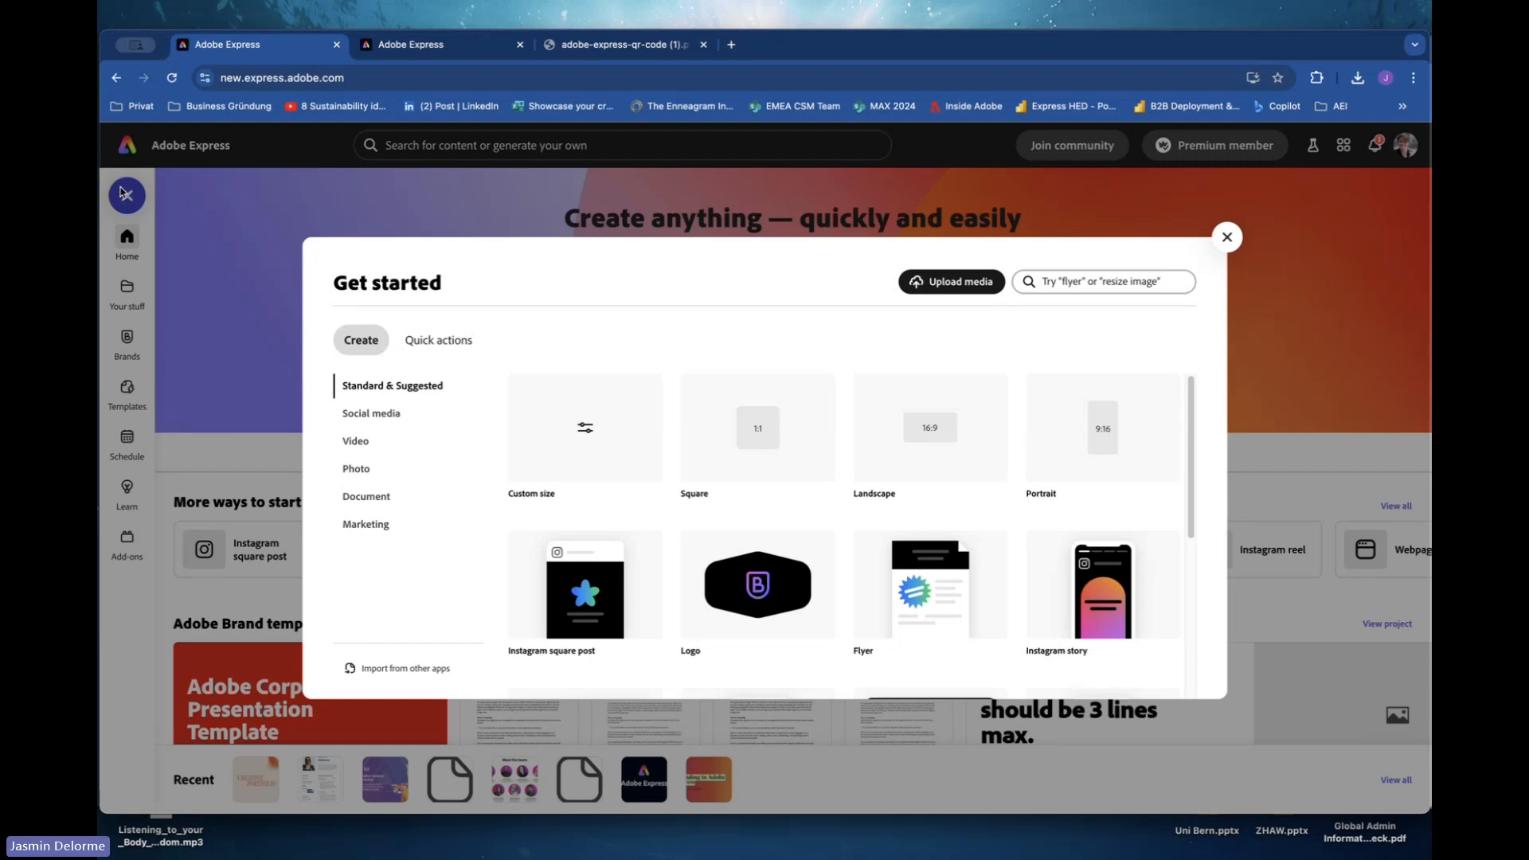
{"action": "left_click", "coordinate": [1074, 288]}
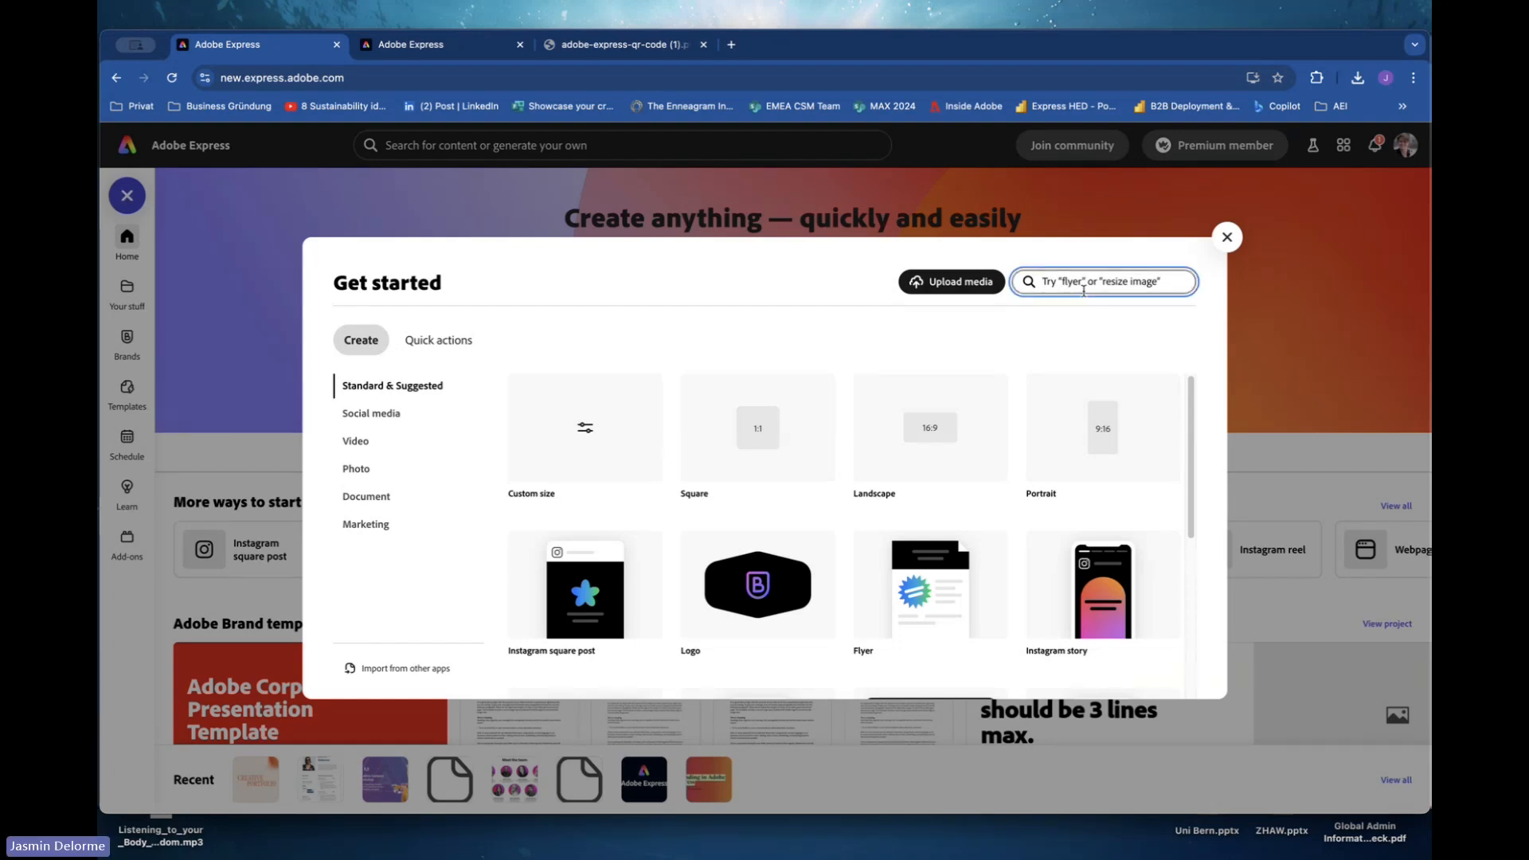
{"action": "type", "text": "web"}
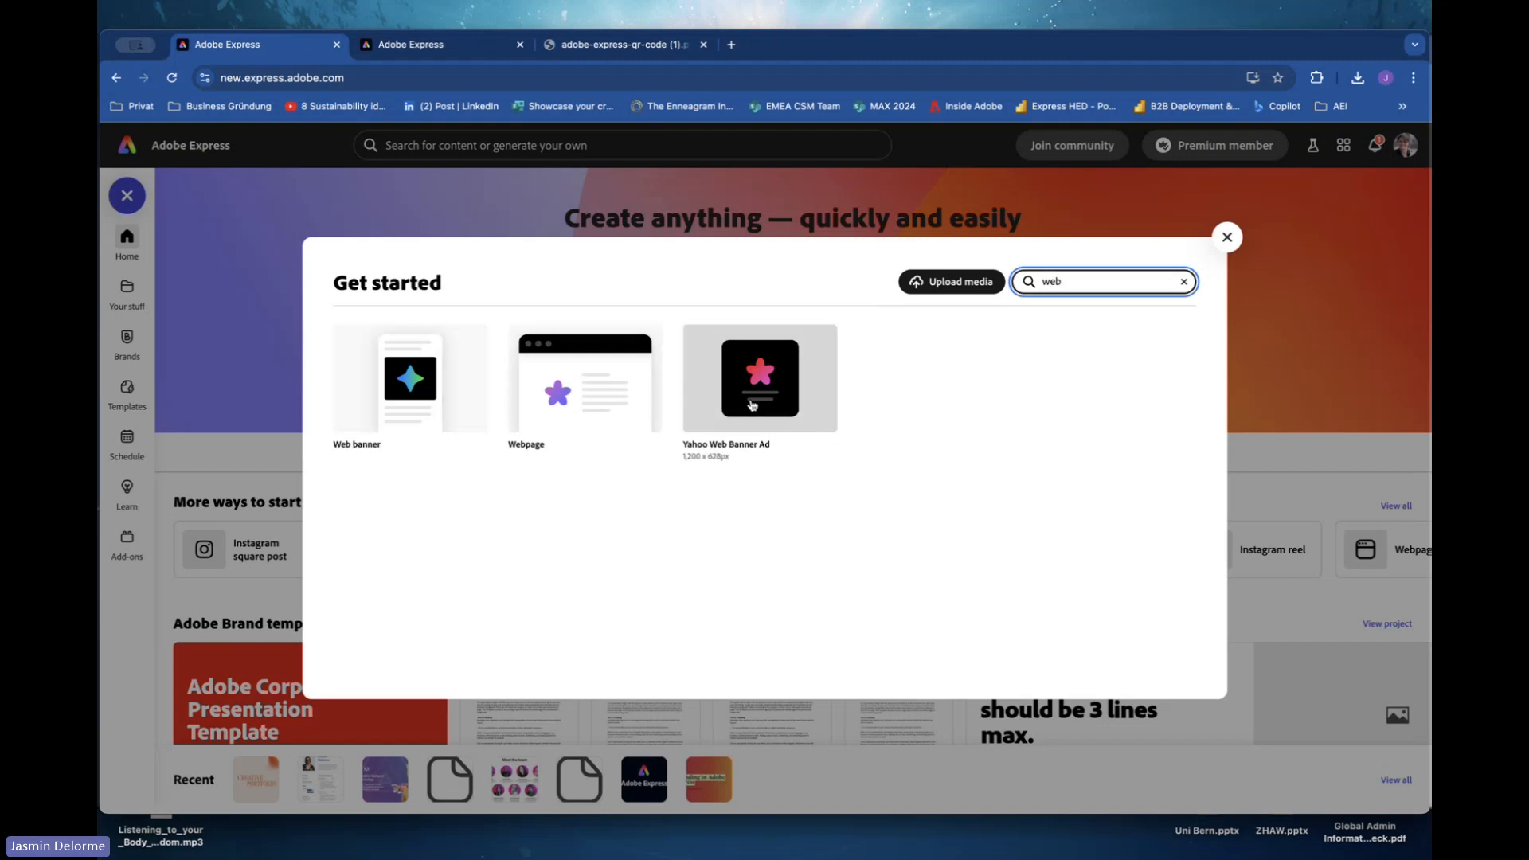
{"action": "left_click", "coordinate": [623, 399]}
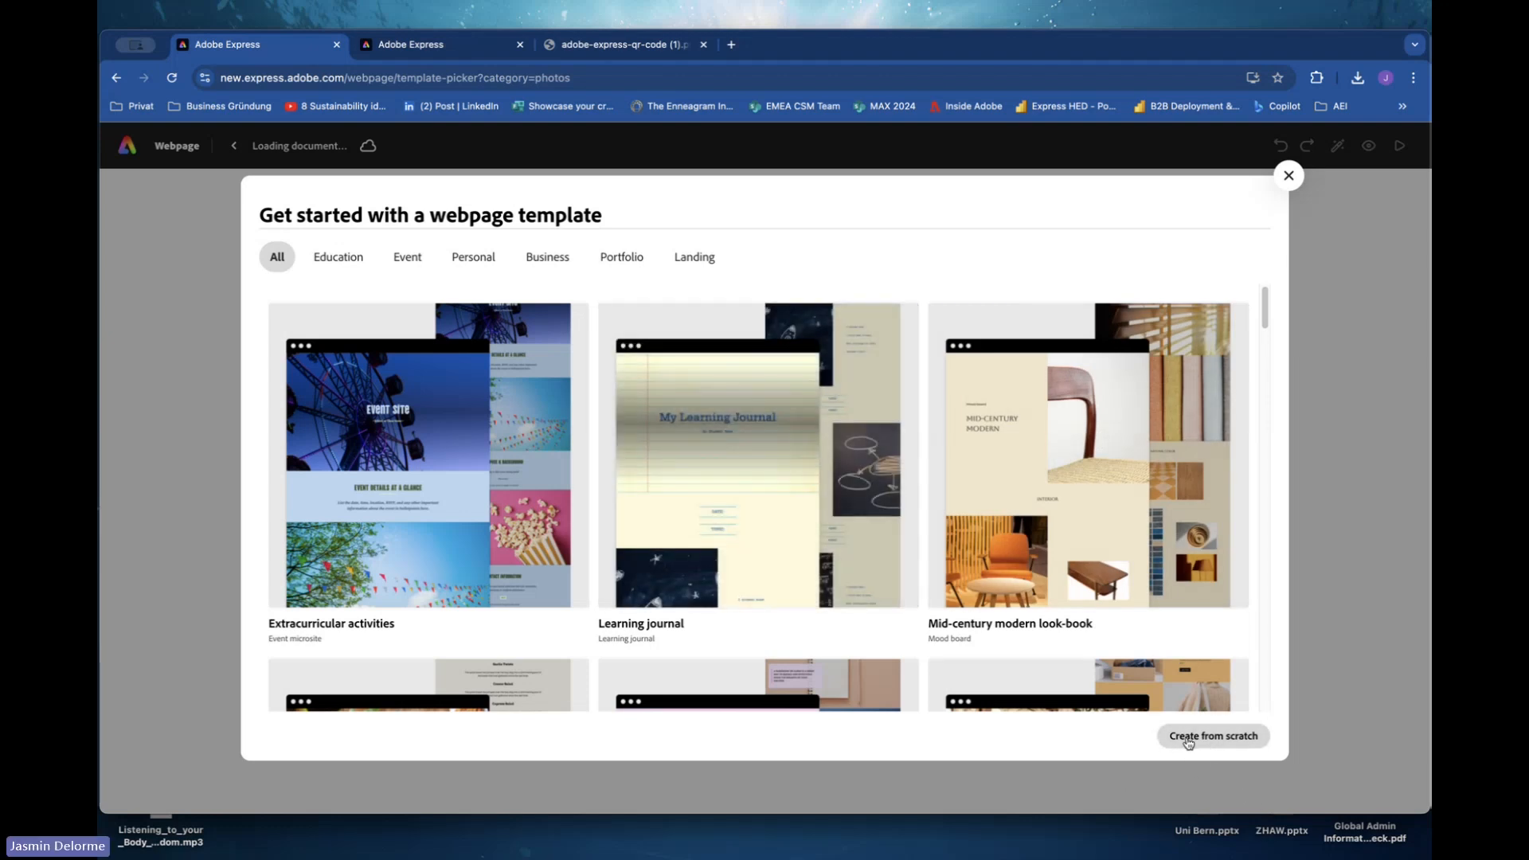
{"action": "left_click", "coordinate": [1188, 739]}
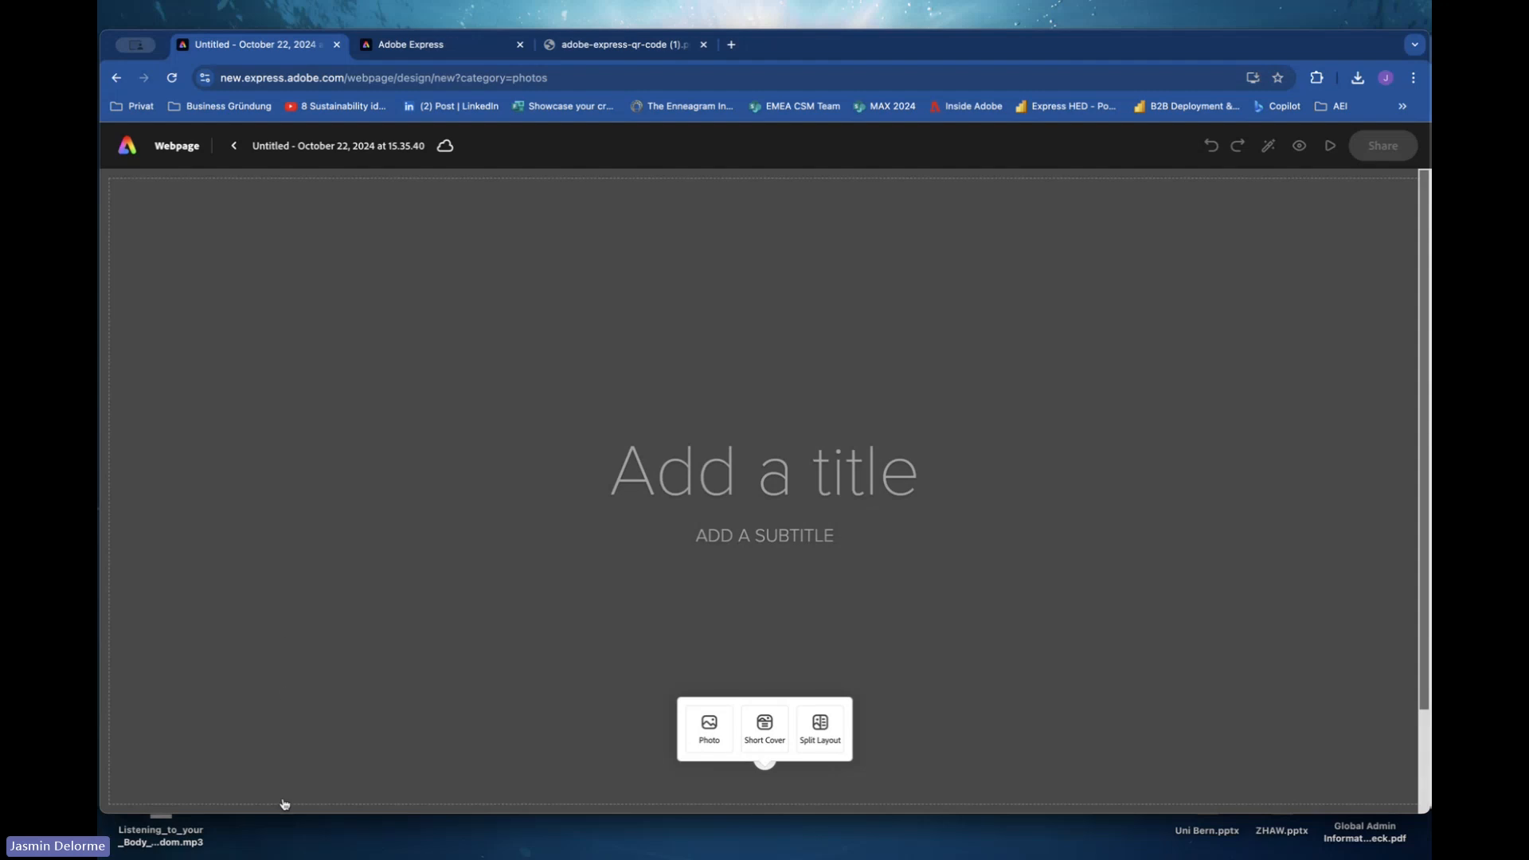
Enter the author's full name as the webpage title.
{"action": "left_click_drag", "start_coordinate": [280, 813], "coordinate": [281, 858]}
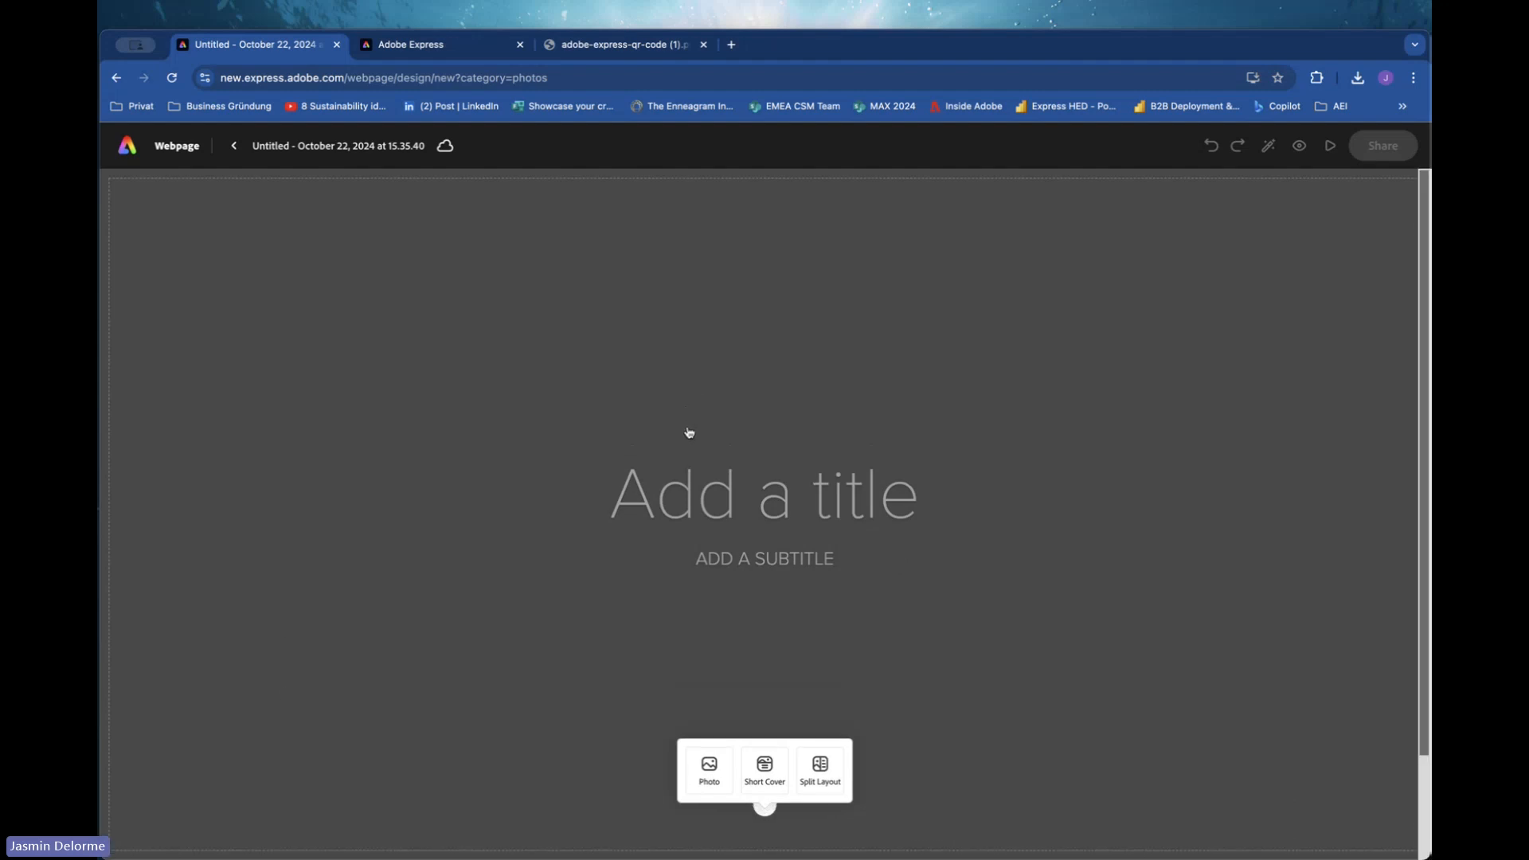
{"action": "left_click", "coordinate": [698, 495]}
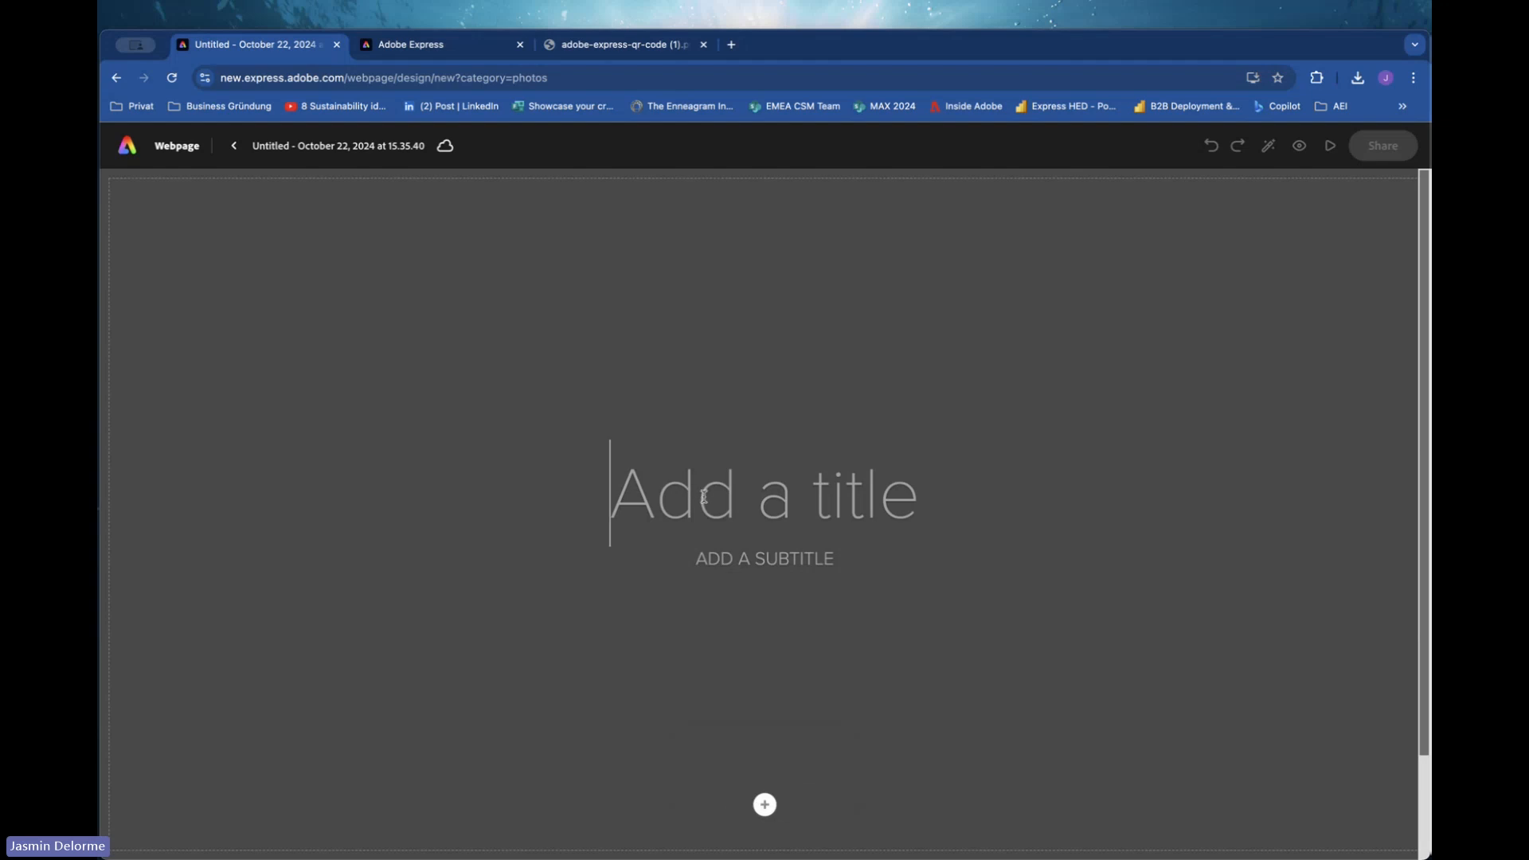
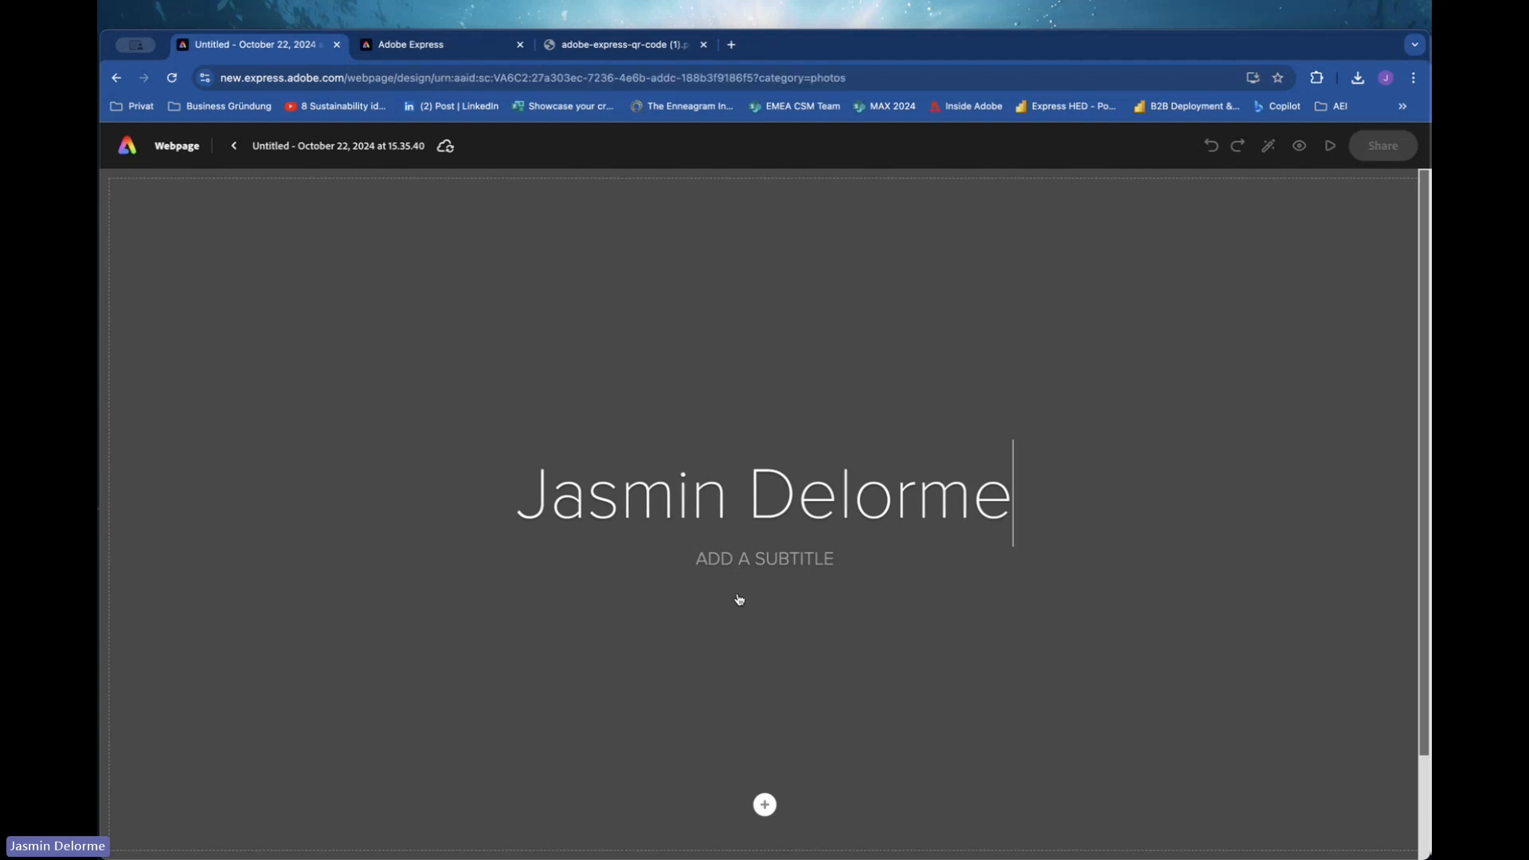
Set the subtitle to PORTFOLIO - SUSTAINABLE MATERIALS.
{"action": "left_click", "coordinate": [740, 560]}
{"action": "type", "text": "PORTFOL"}
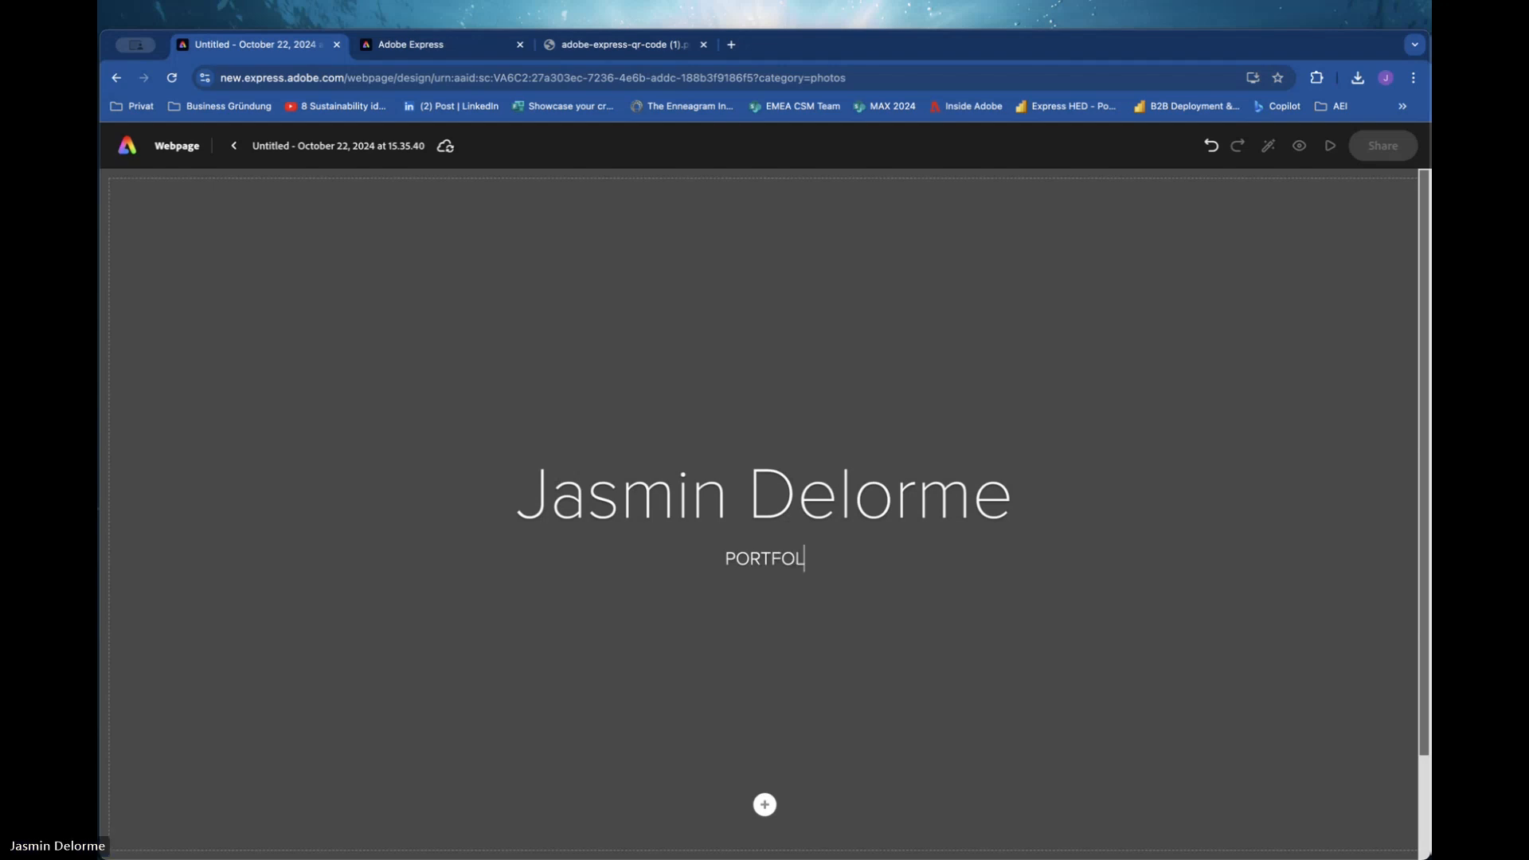
{"action": "type", "text": "IO "}
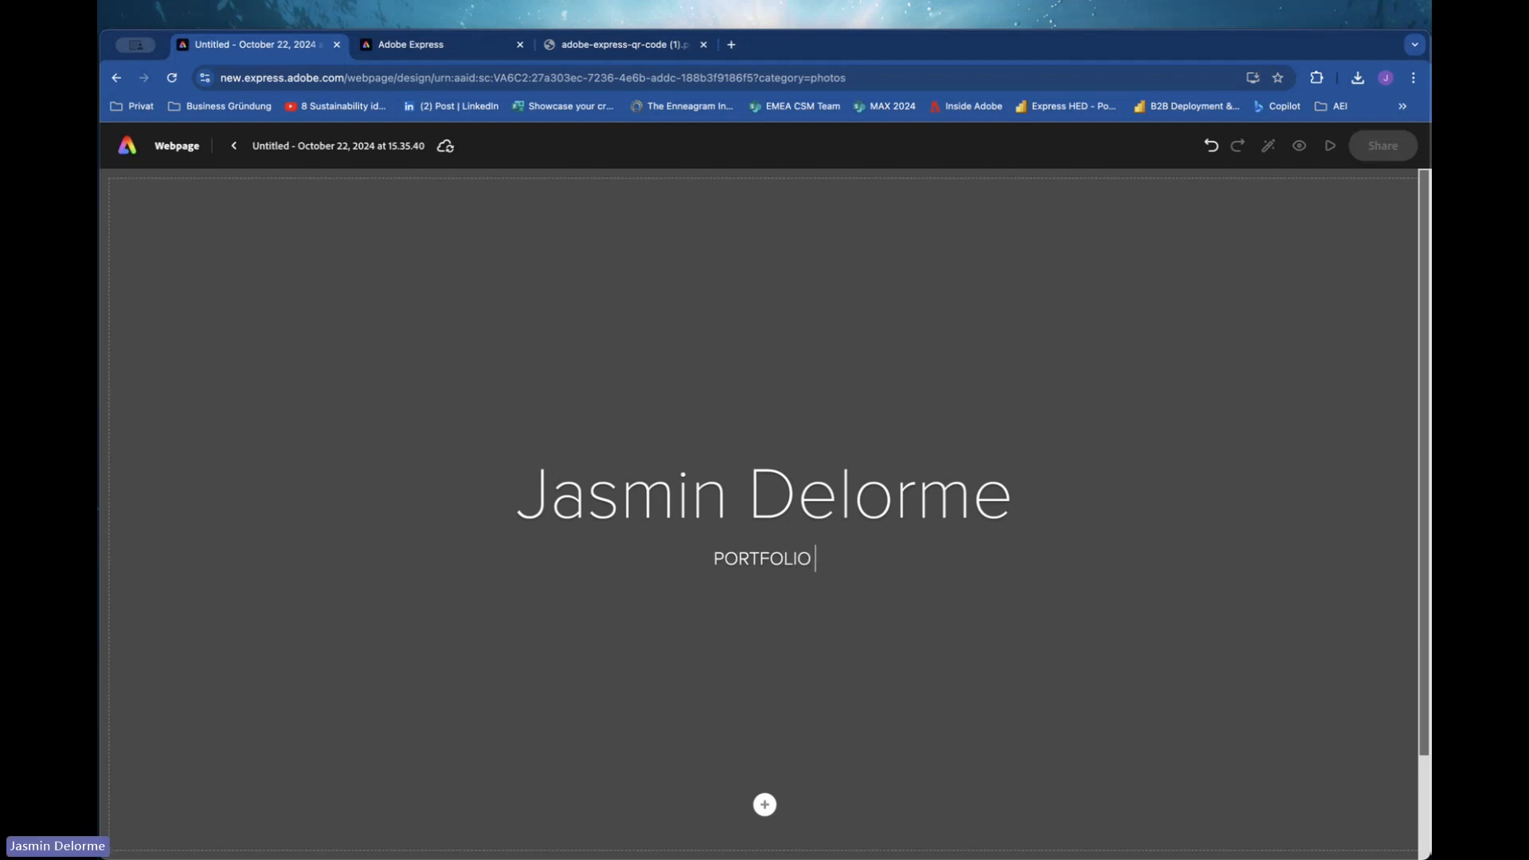
{"action": "type", "text": "- SUSTAIN"}
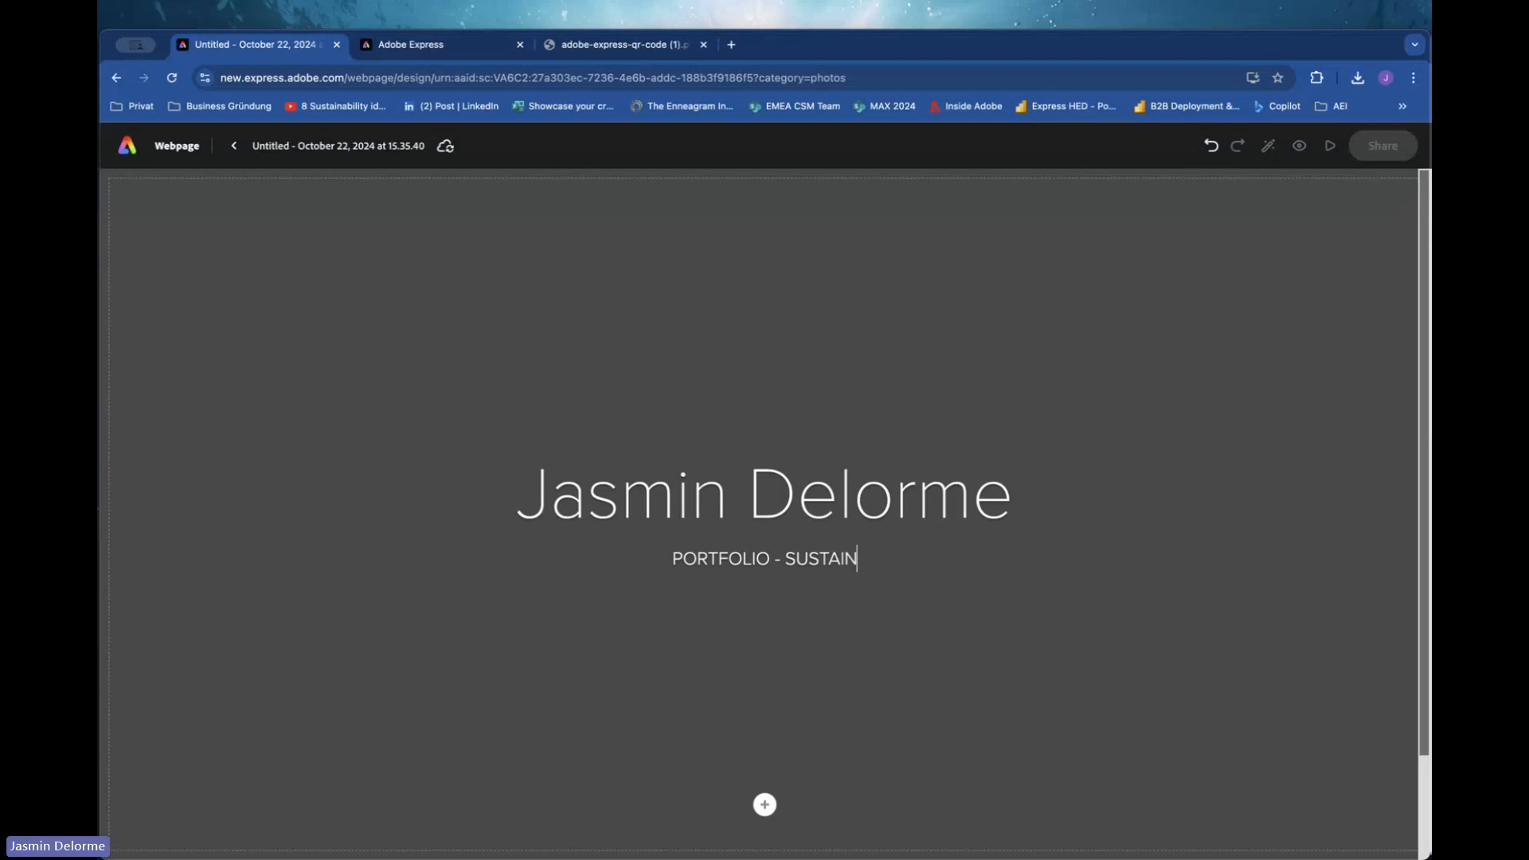
{"action": "type", "text": "ABLE MAT"}
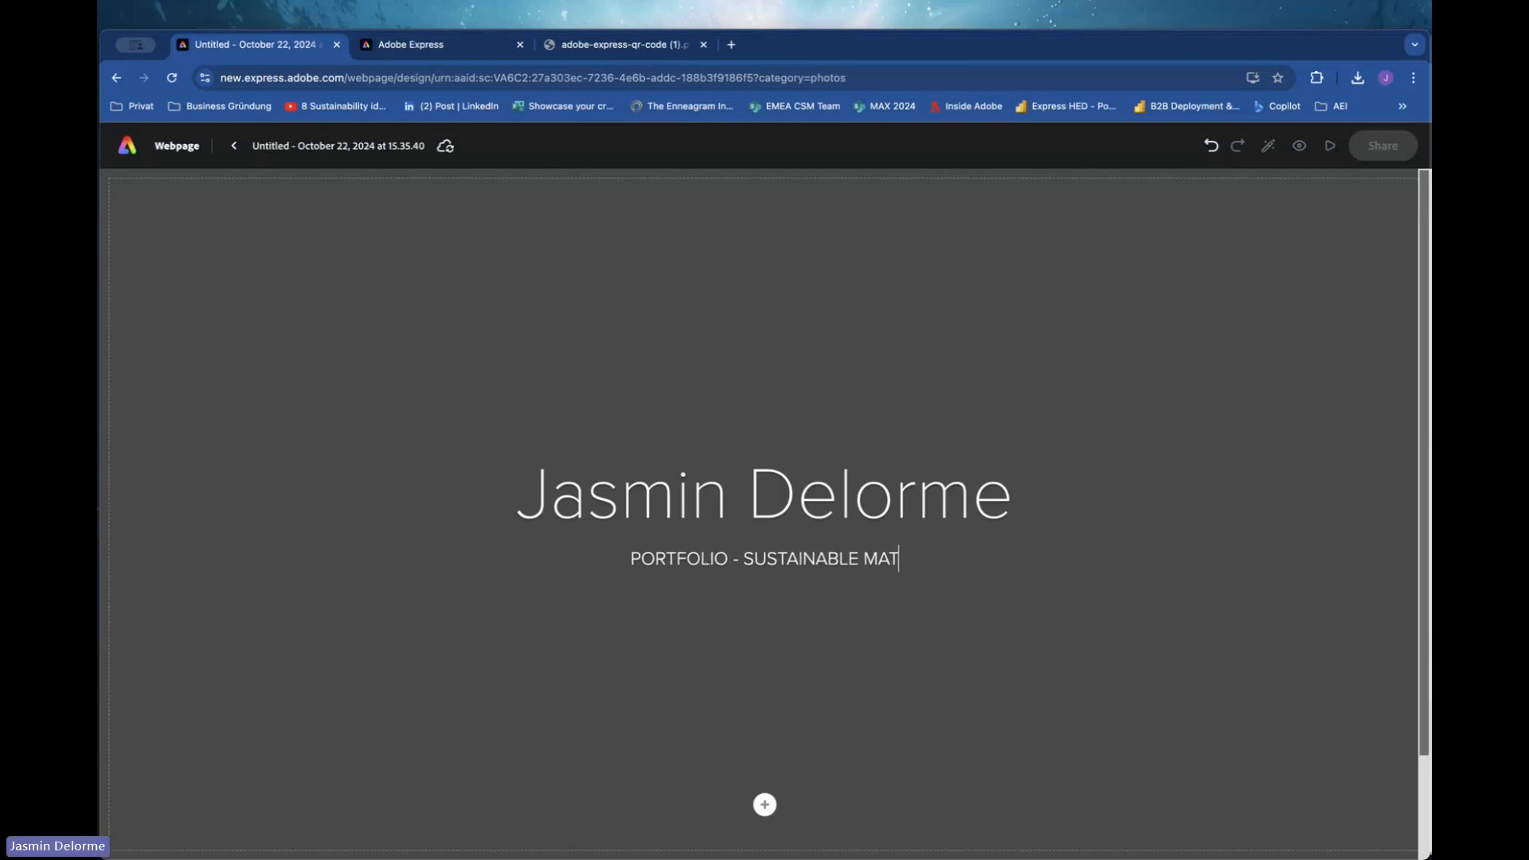
{"action": "type", "text": "ERIALS"}
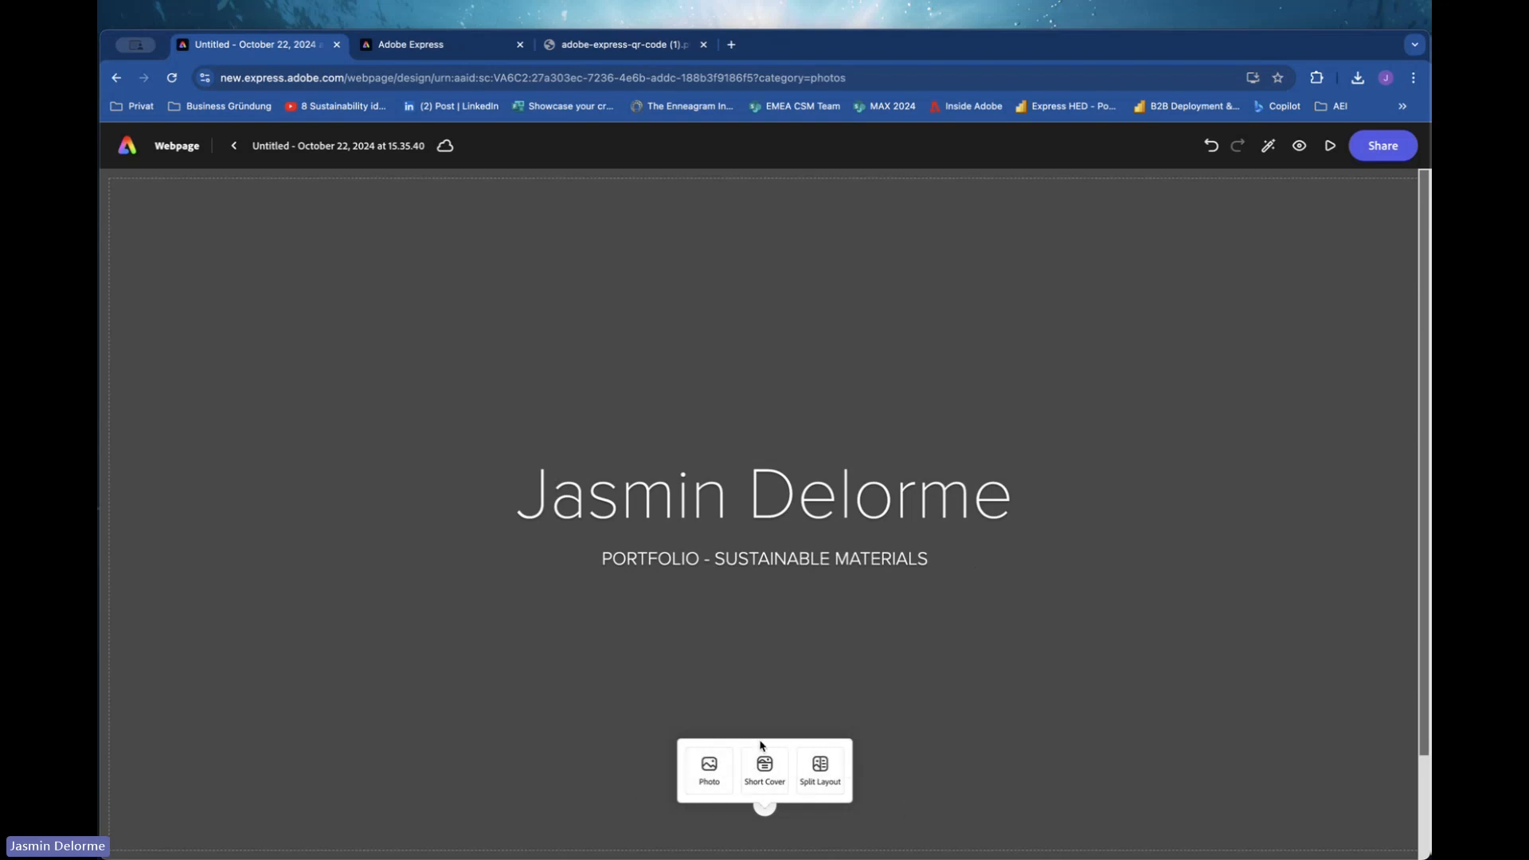
Add the green leaf photo from Abstract and textures as the cover background.
{"action": "left_click", "coordinate": [710, 788]}
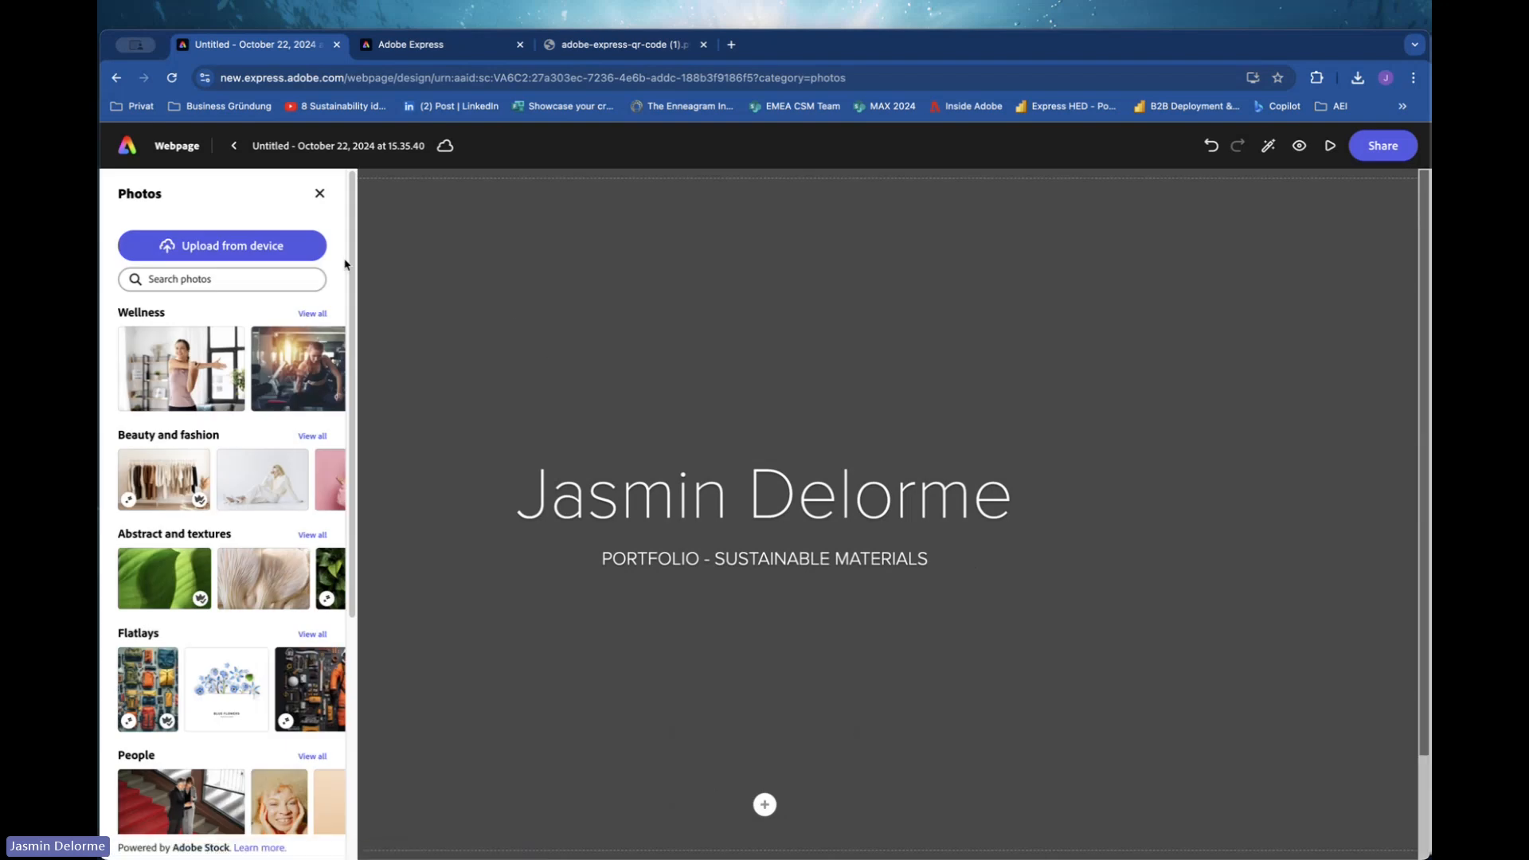
{"action": "left_click", "coordinate": [245, 272]}
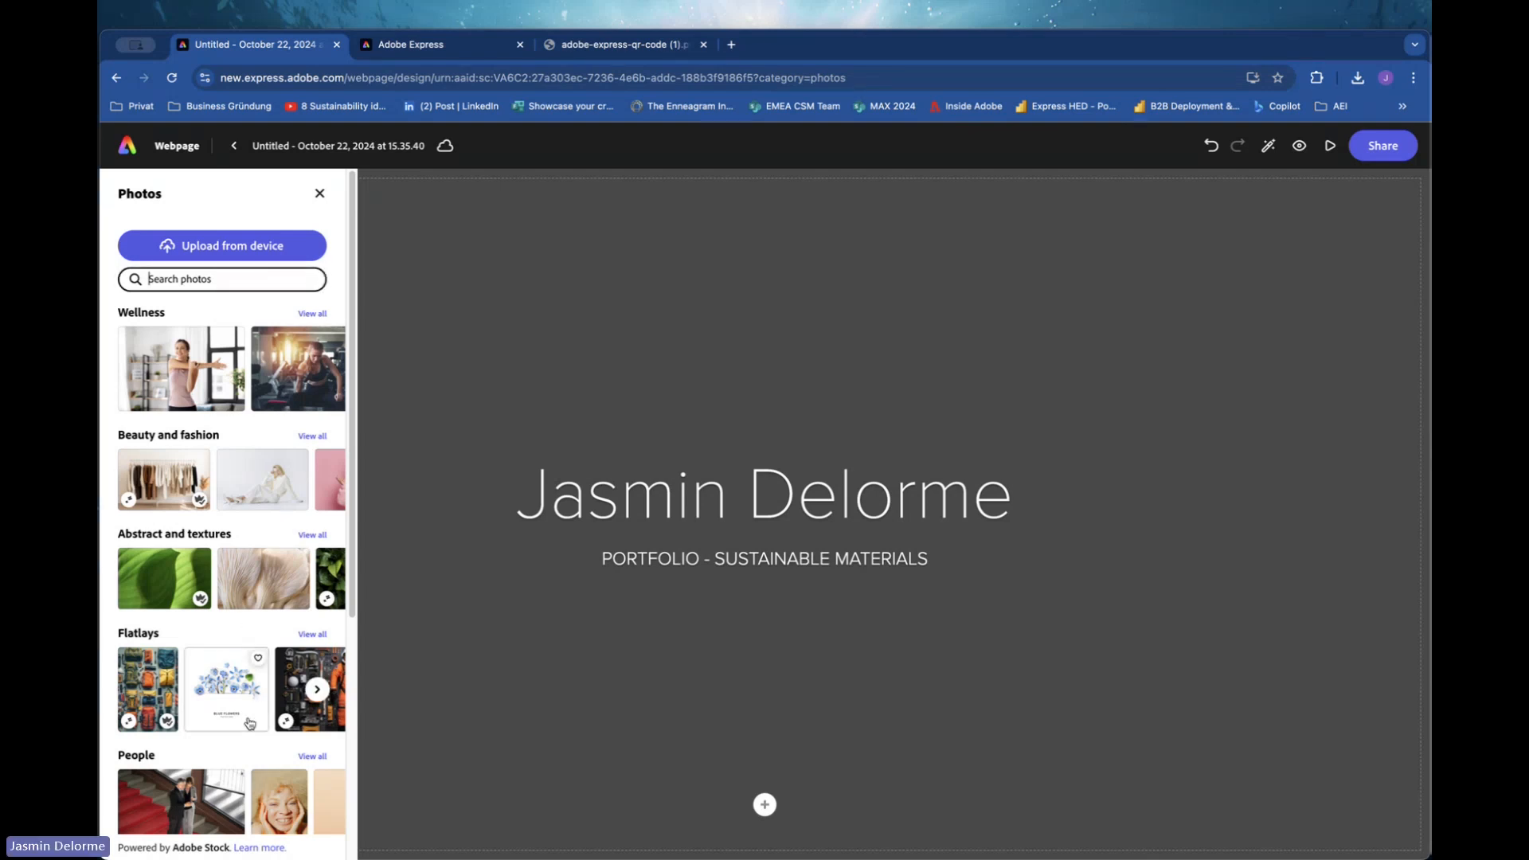
{"action": "left_click", "coordinate": [156, 592]}
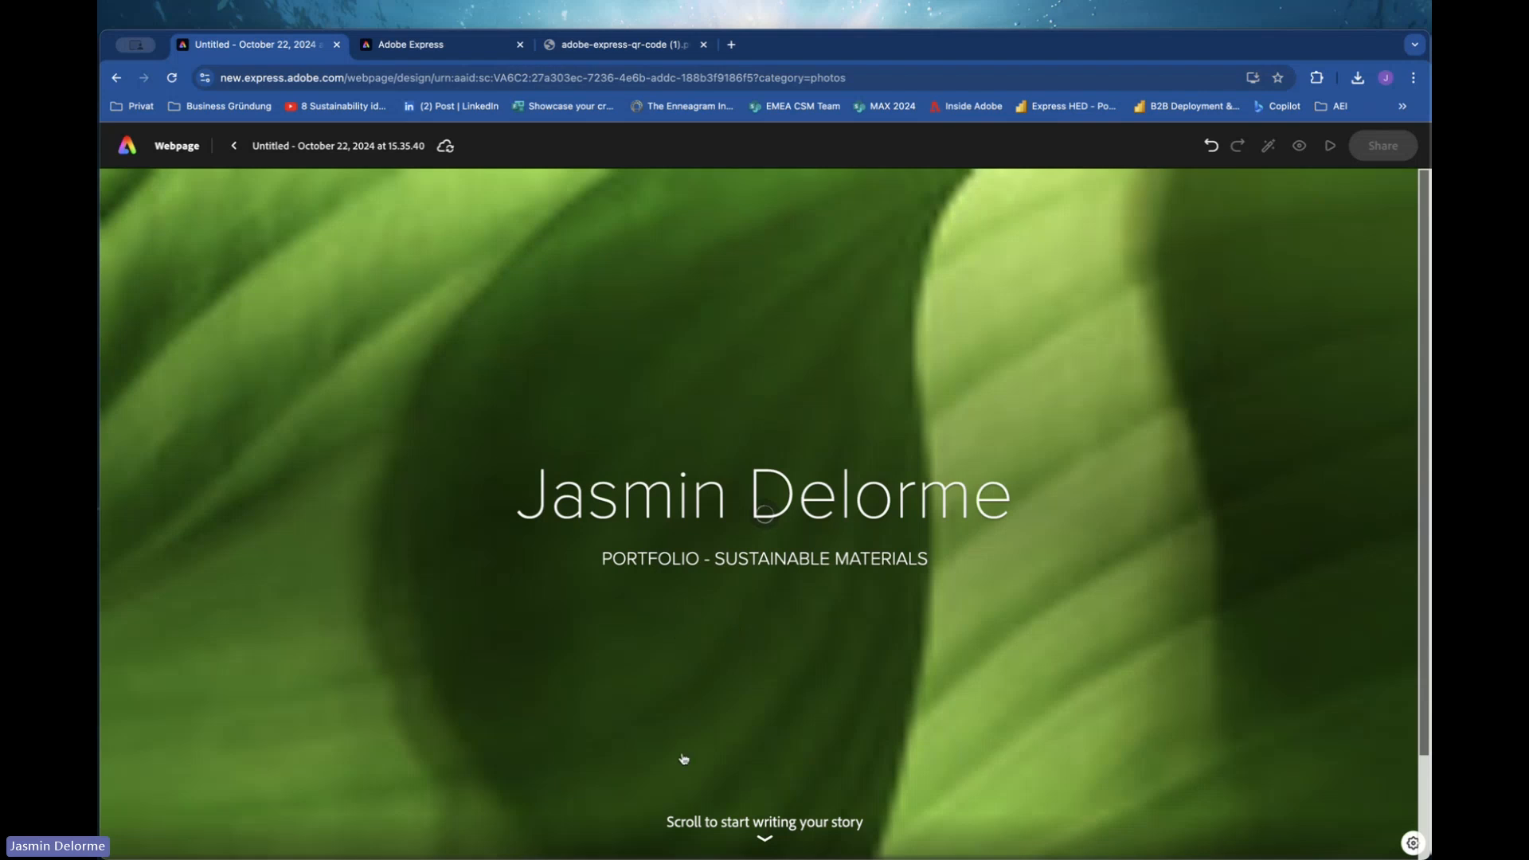
Switch the cover to the Short Cover layout.
{"action": "left_click", "coordinate": [763, 840]}
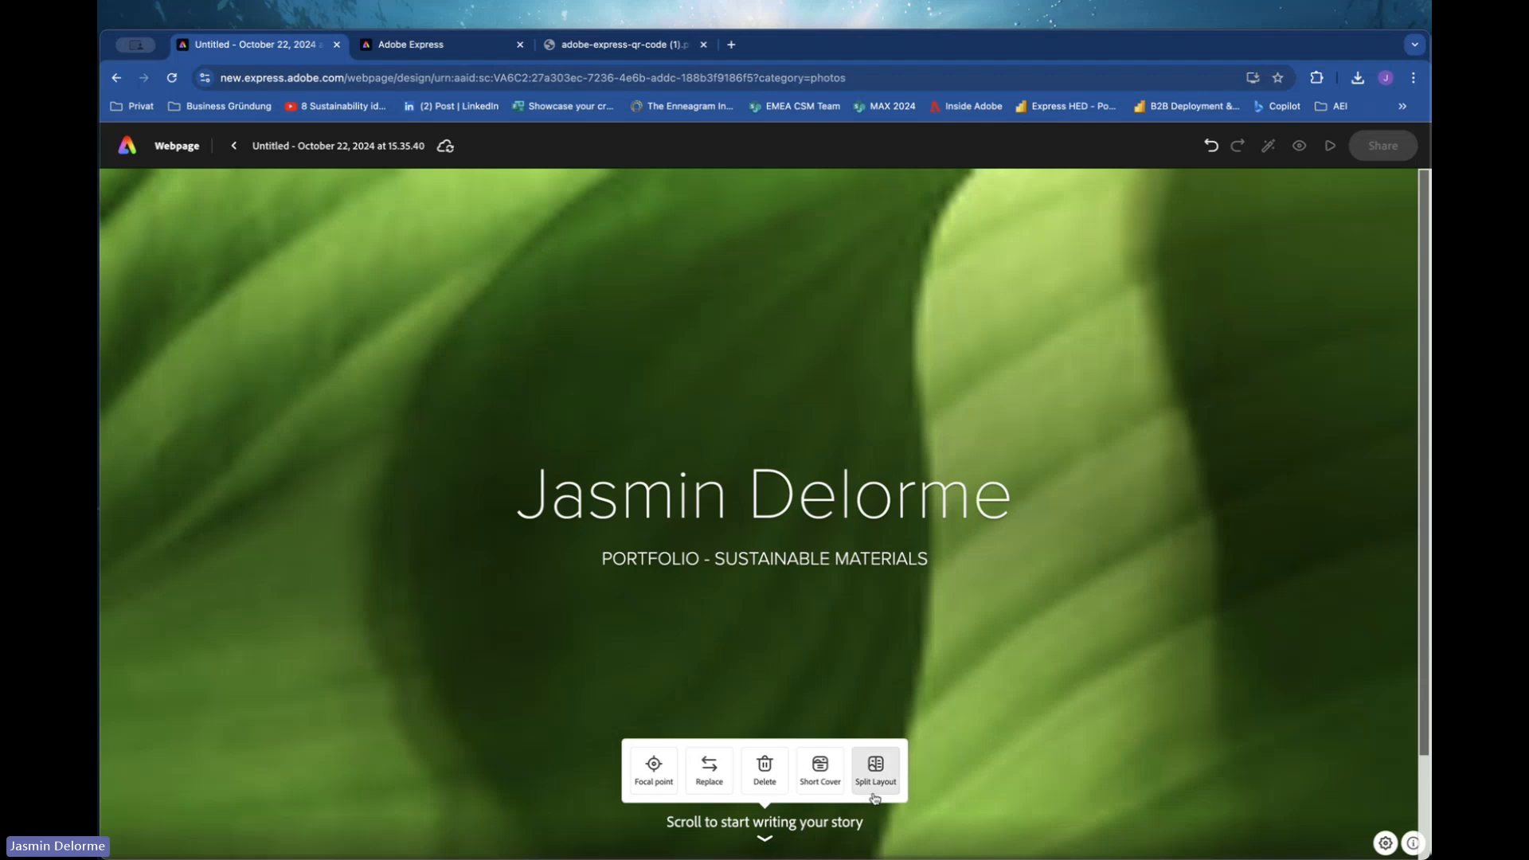
{"action": "left_click", "coordinate": [836, 783]}
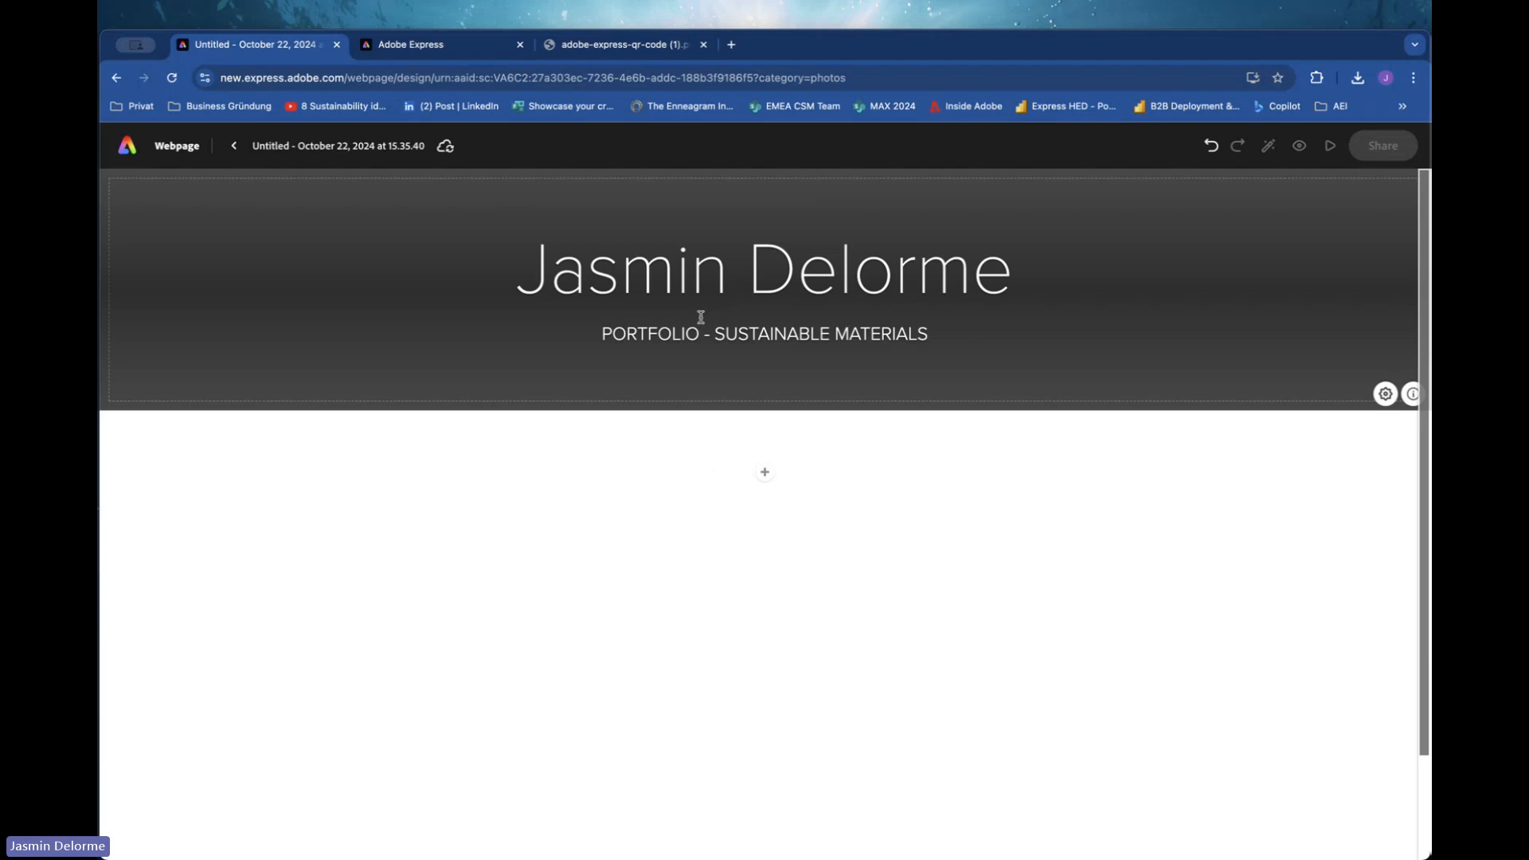
{"action": "left_click", "coordinate": [763, 473]}
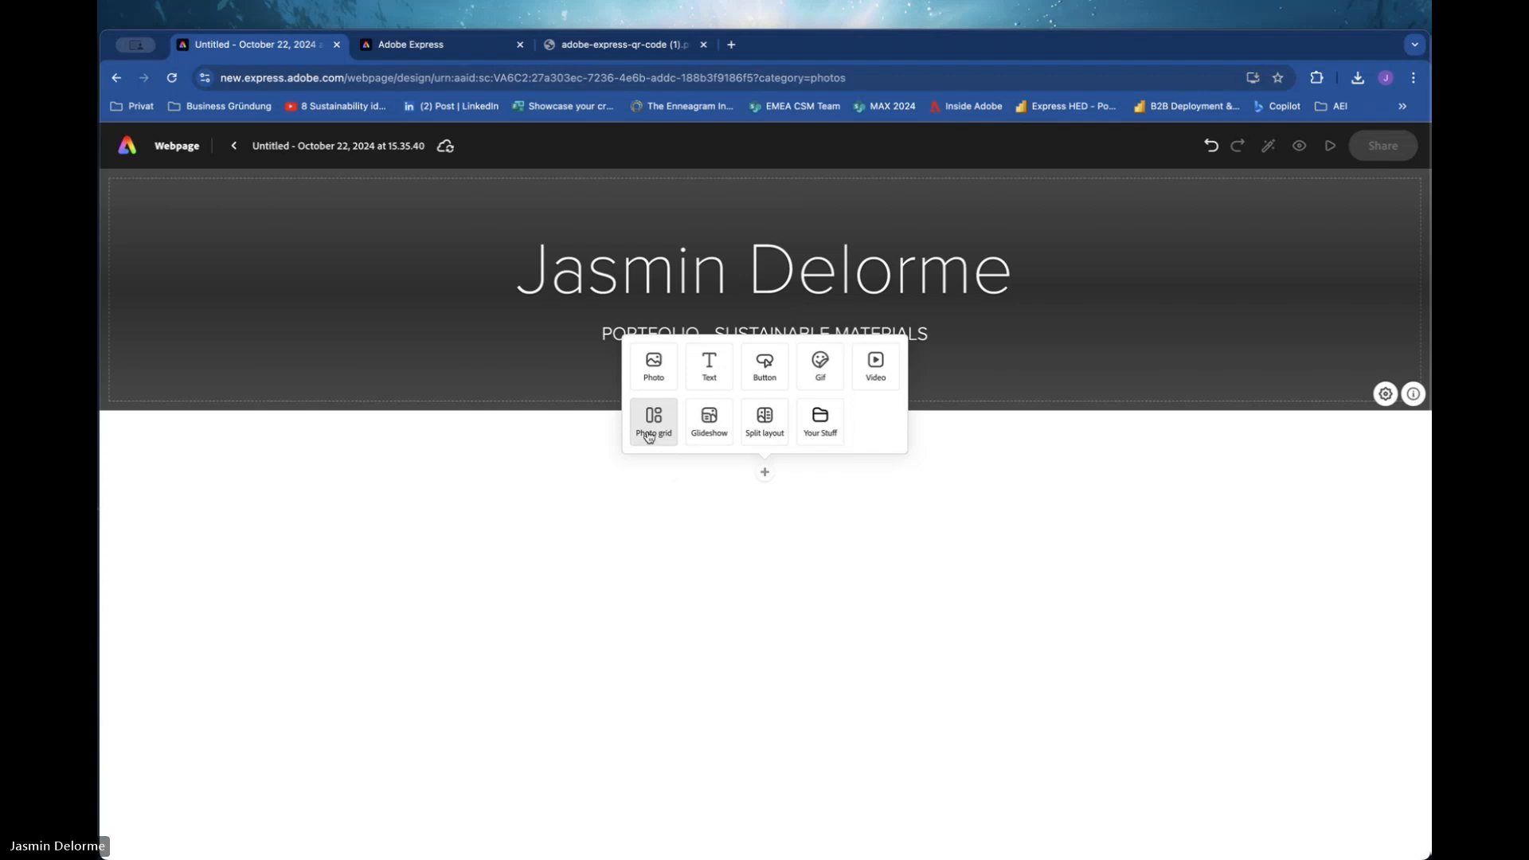
{"action": "left_click", "coordinate": [856, 564]}
{"action": "left_click", "coordinate": [765, 473]}
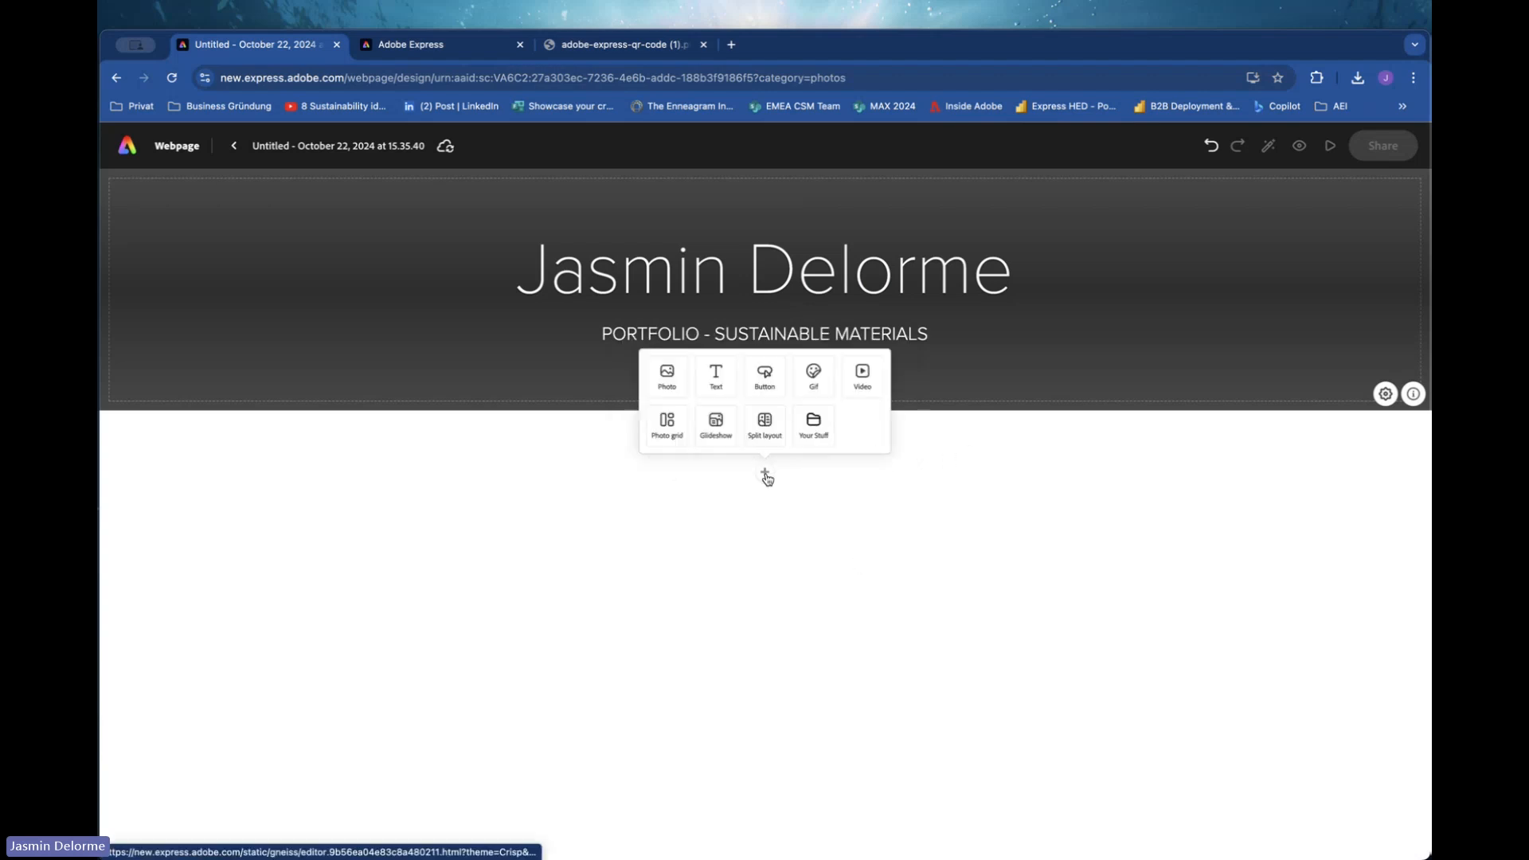
{"action": "left_click", "coordinate": [654, 422]}
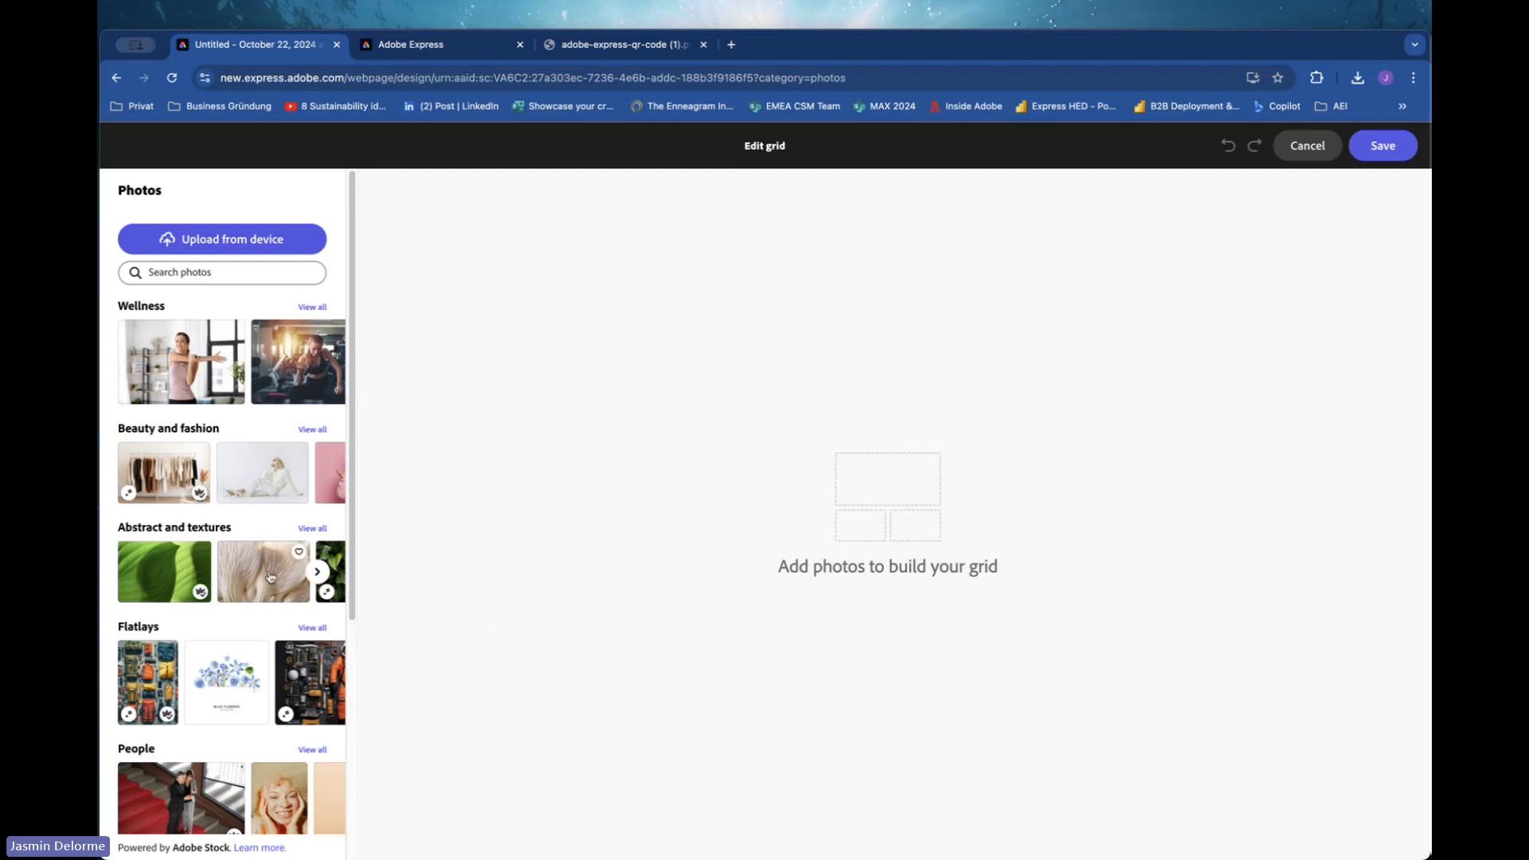
{"action": "left_click", "coordinate": [311, 528]}
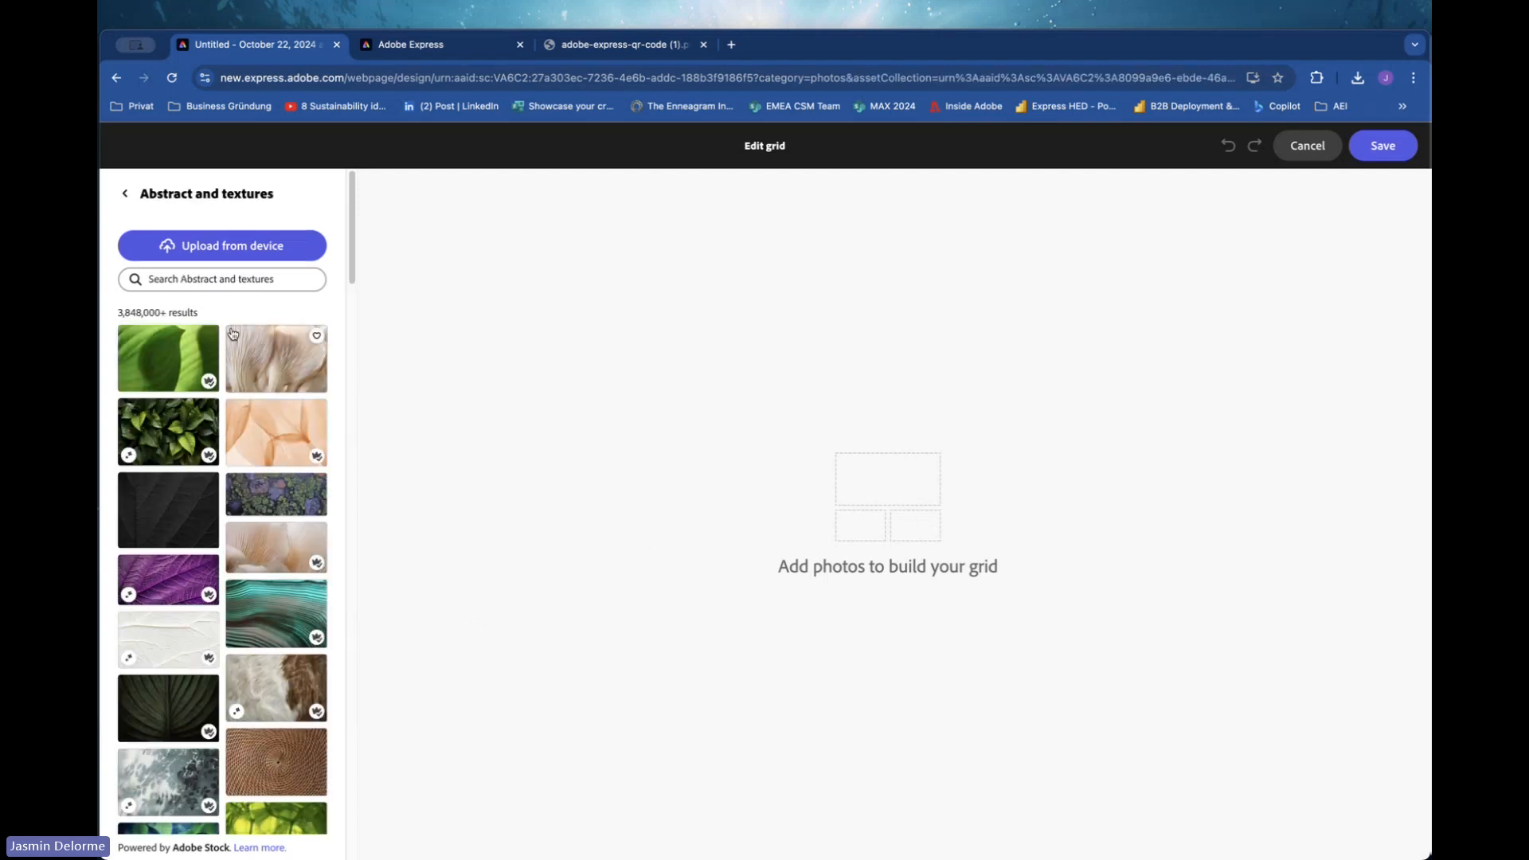
{"action": "left_click_drag", "start_coordinate": [282, 360], "coordinate": [886, 492]}
{"action": "left_click", "coordinate": [276, 365]}
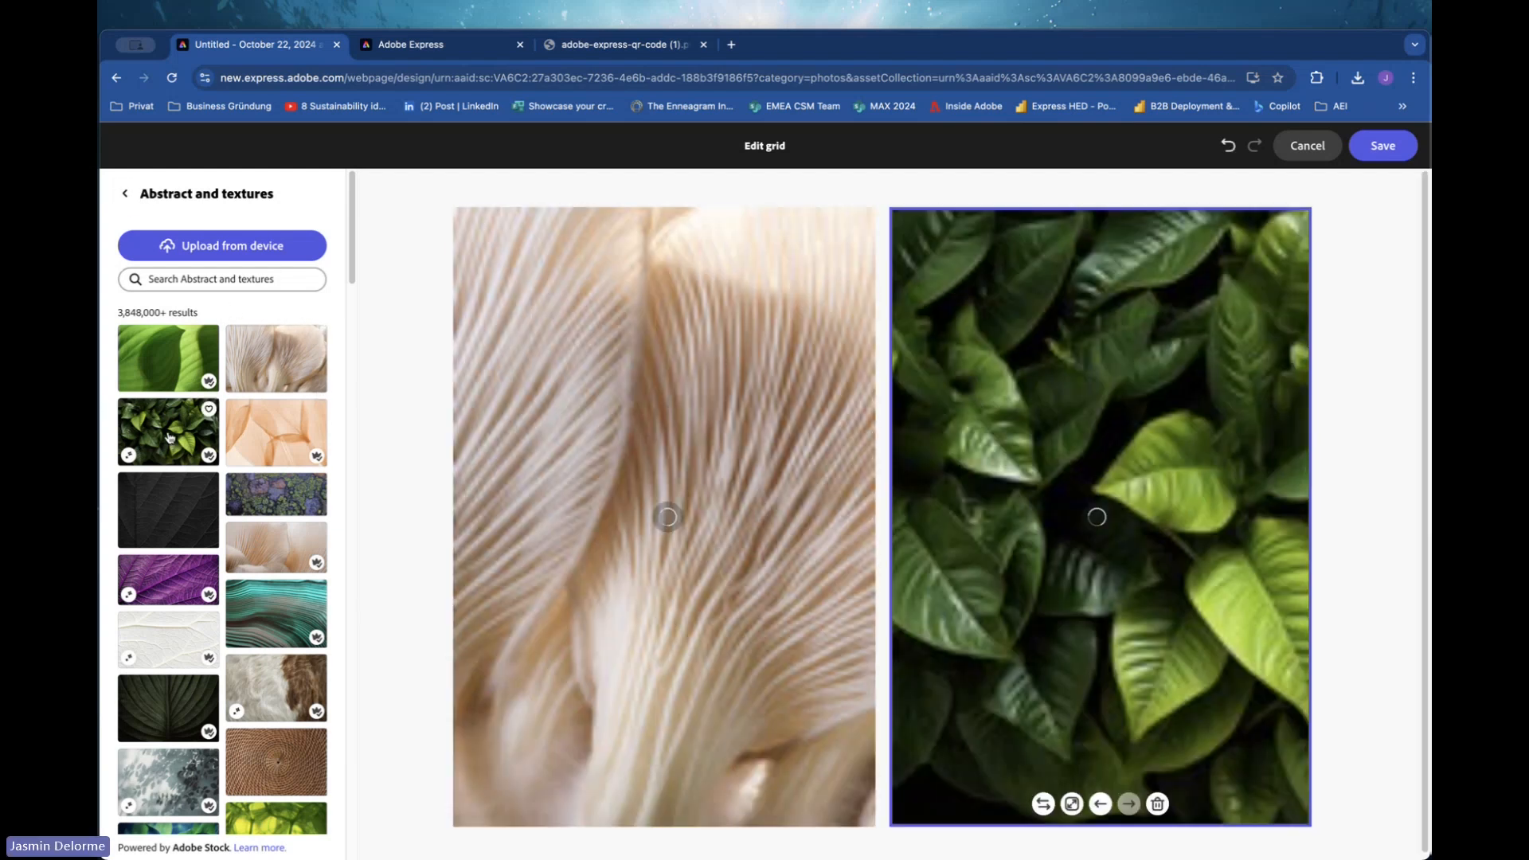
{"action": "left_click", "coordinate": [168, 436]}
{"action": "left_click", "coordinate": [125, 194]}
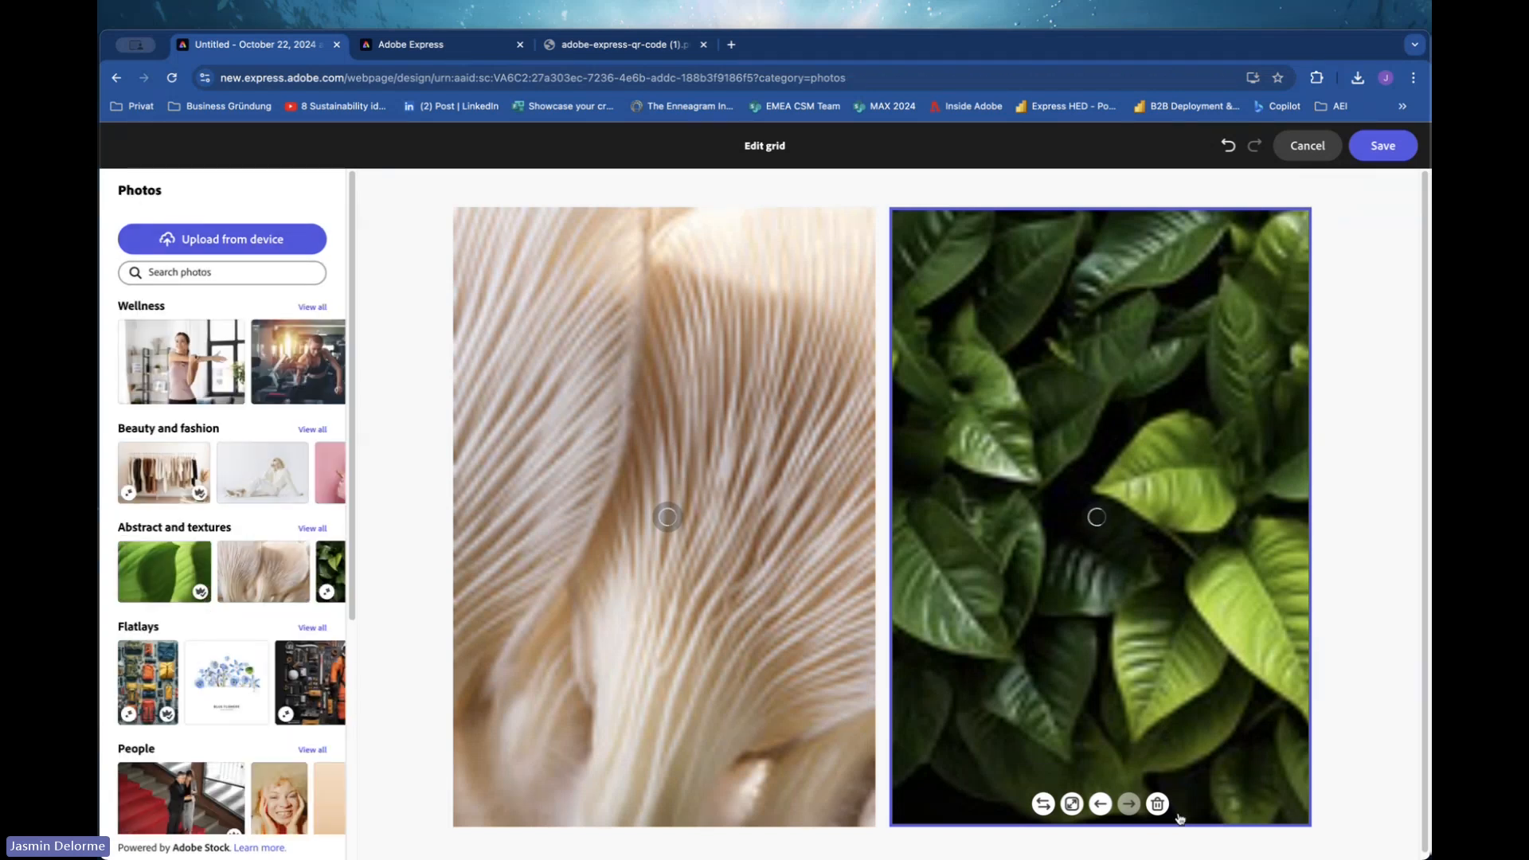
{"action": "left_click", "coordinate": [1157, 804]}
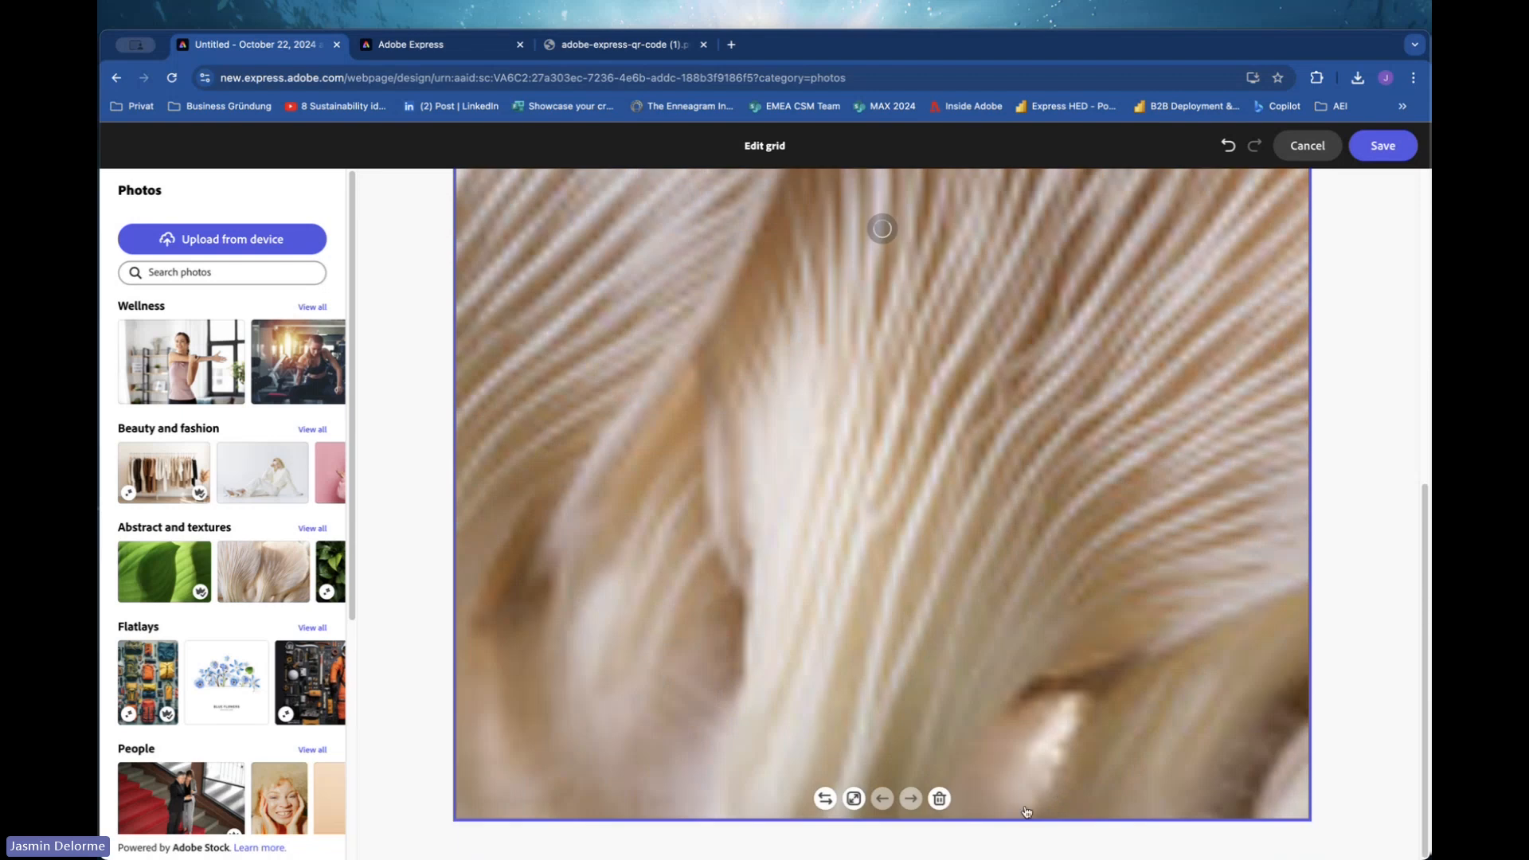
{"action": "left_click", "coordinate": [939, 796]}
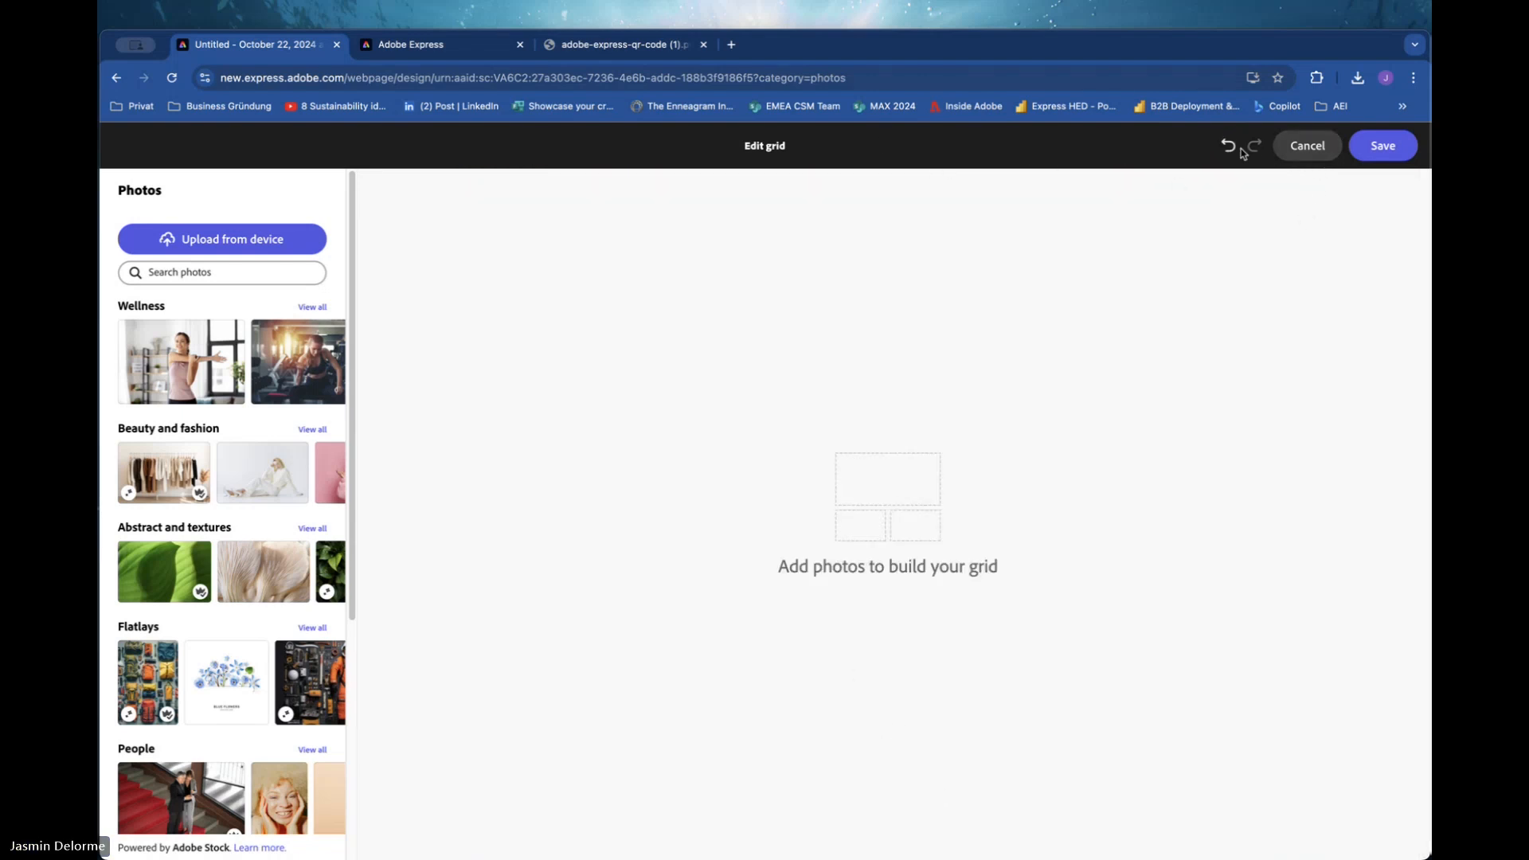
{"action": "left_click", "coordinate": [1307, 146]}
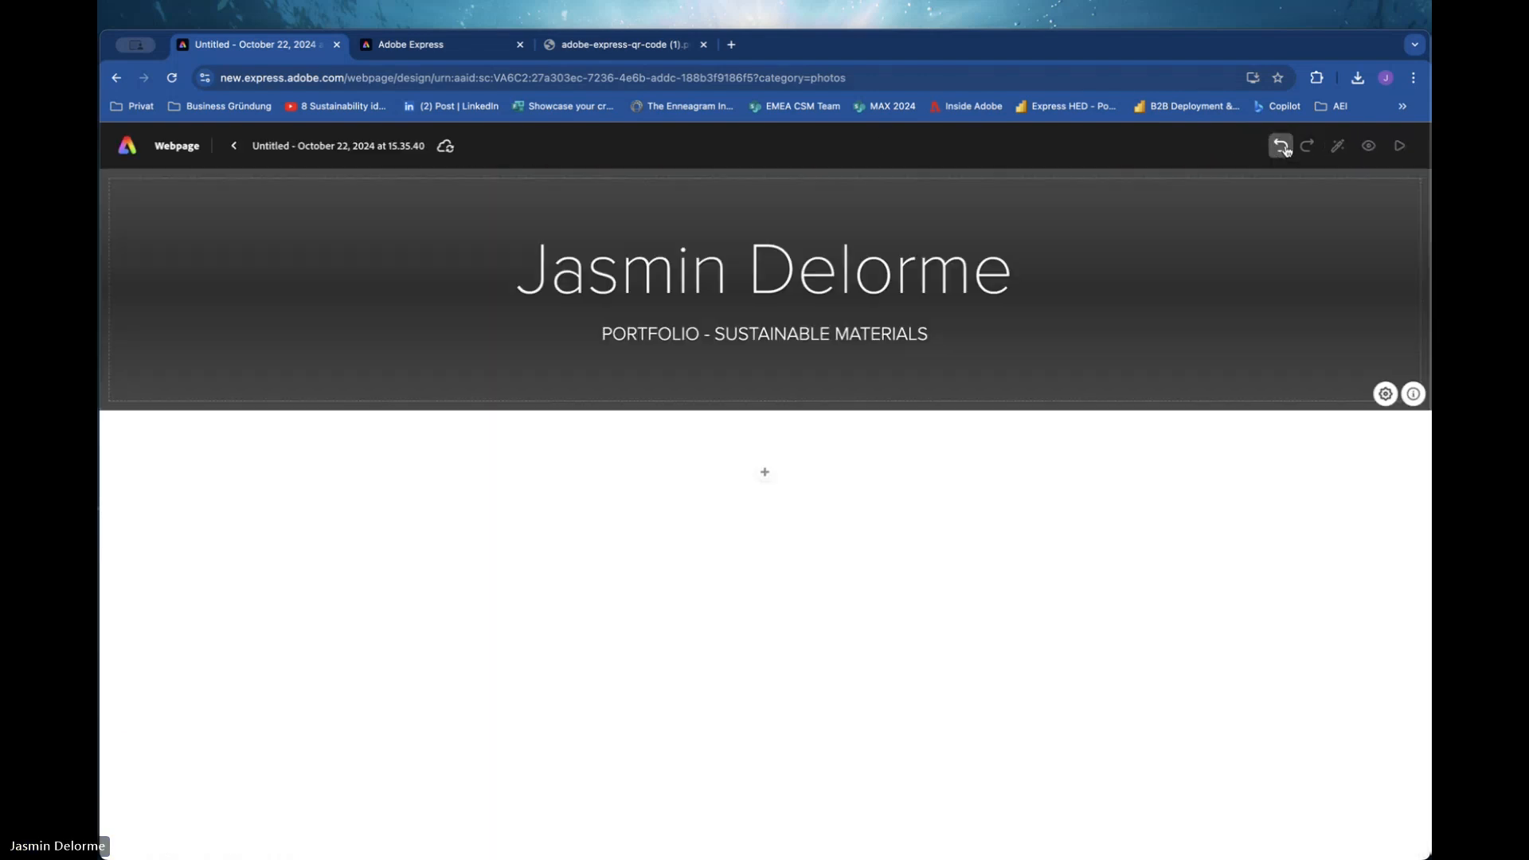
Start a photo grid below the cover with the mushroom gills and green leaves photos from Abstract and textures.
{"action": "left_click", "coordinate": [765, 475]}
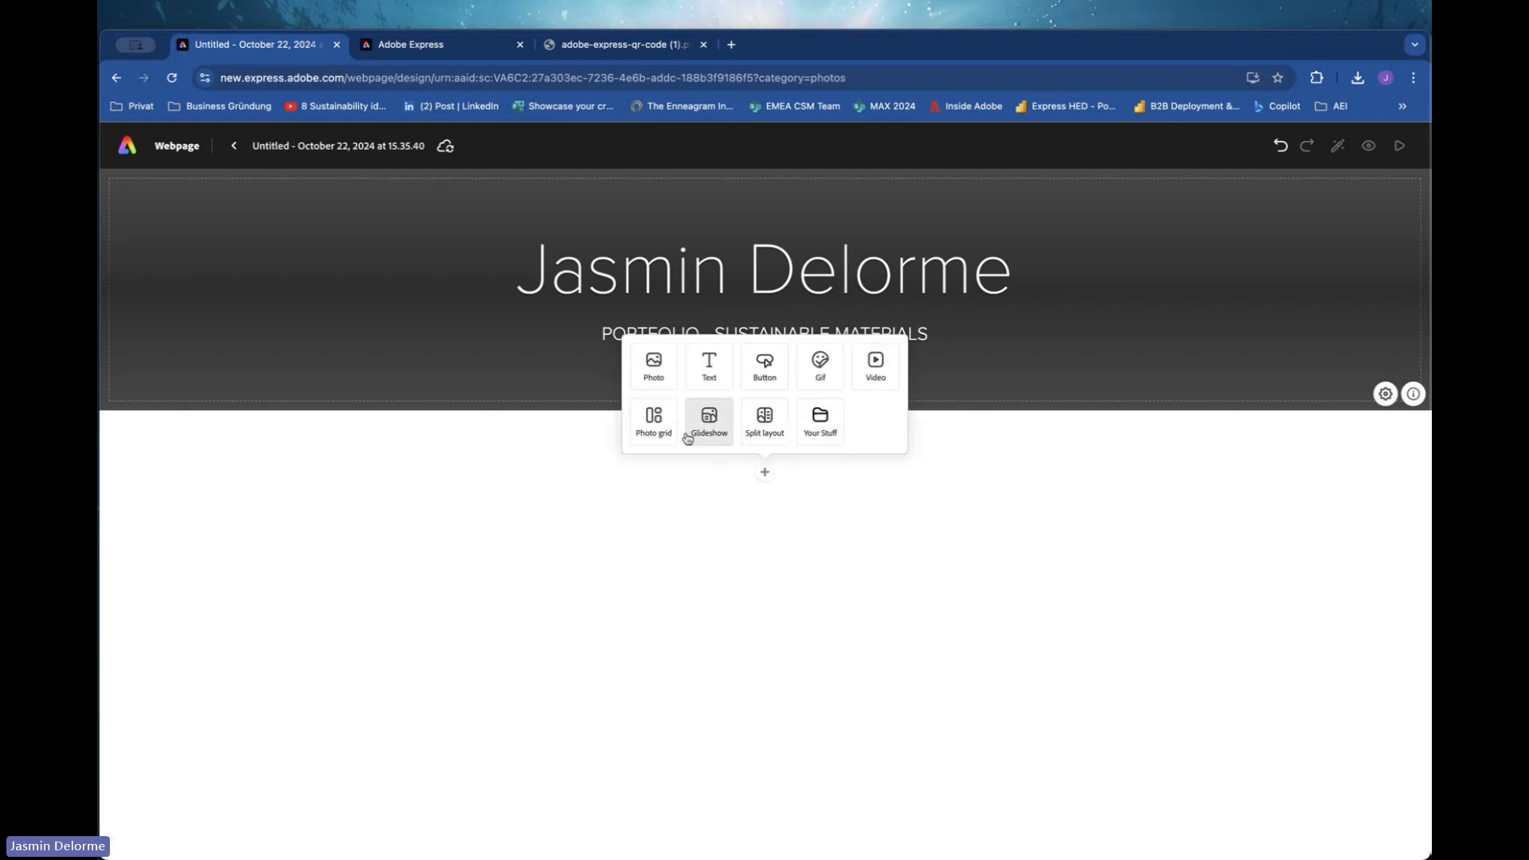
{"action": "left_click", "coordinate": [661, 436]}
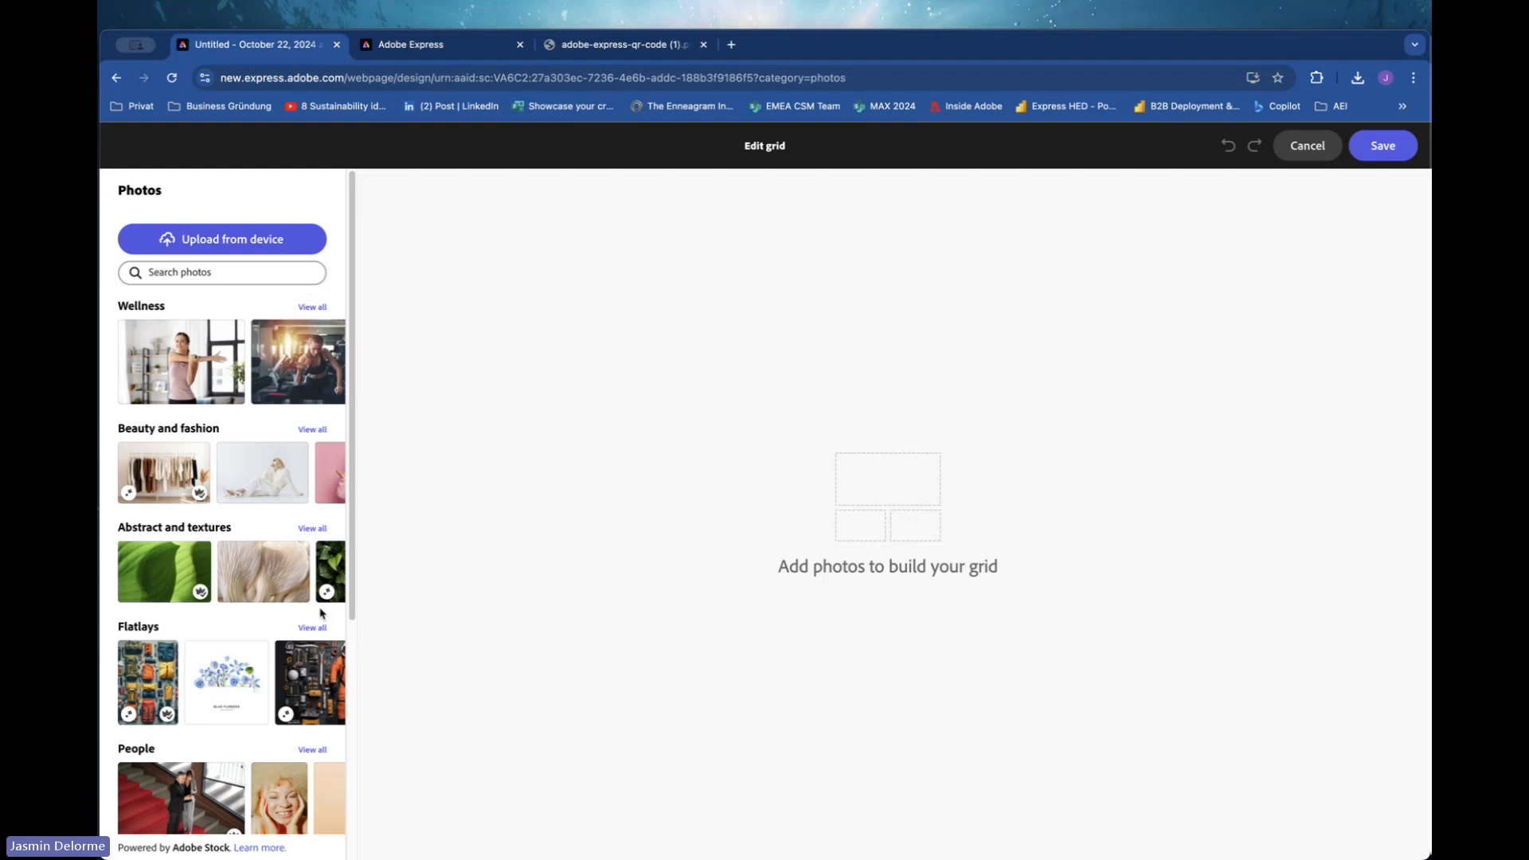
{"action": "left_click", "coordinate": [313, 529]}
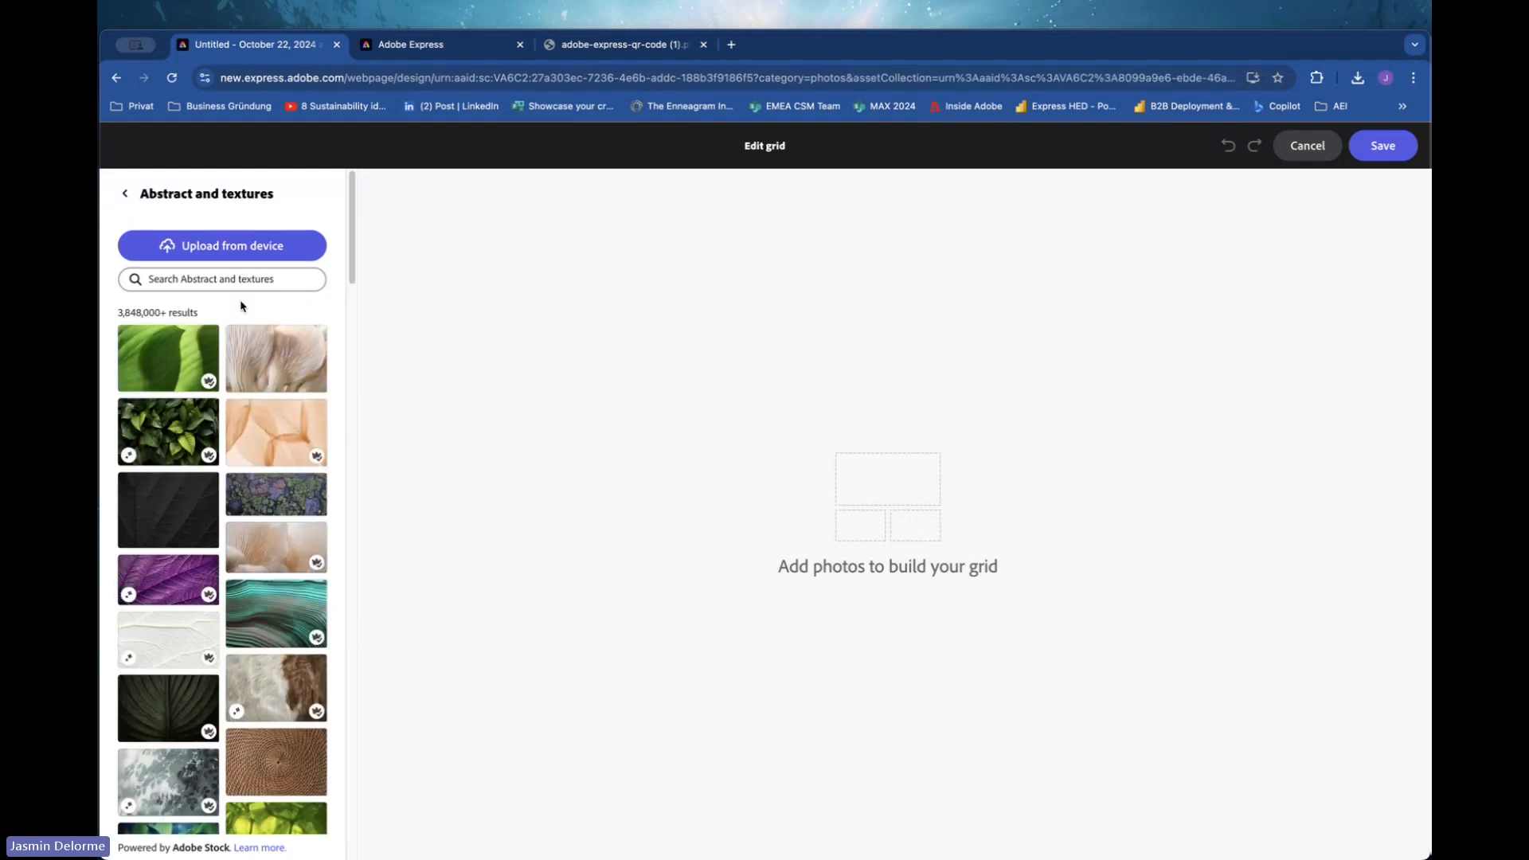
{"action": "left_click", "coordinate": [285, 357]}
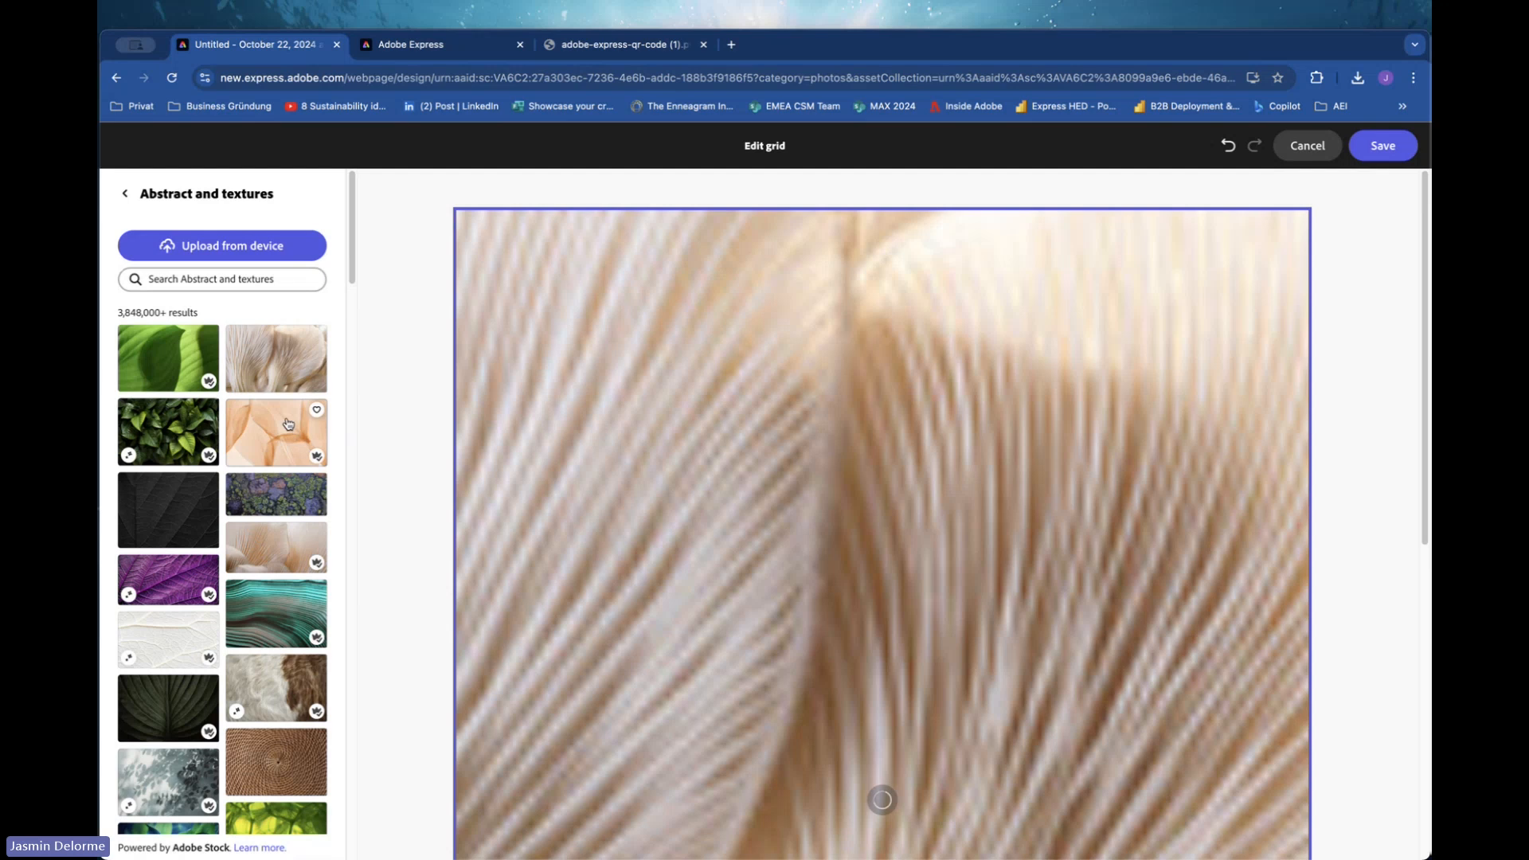
{"action": "left_click", "coordinate": [194, 429]}
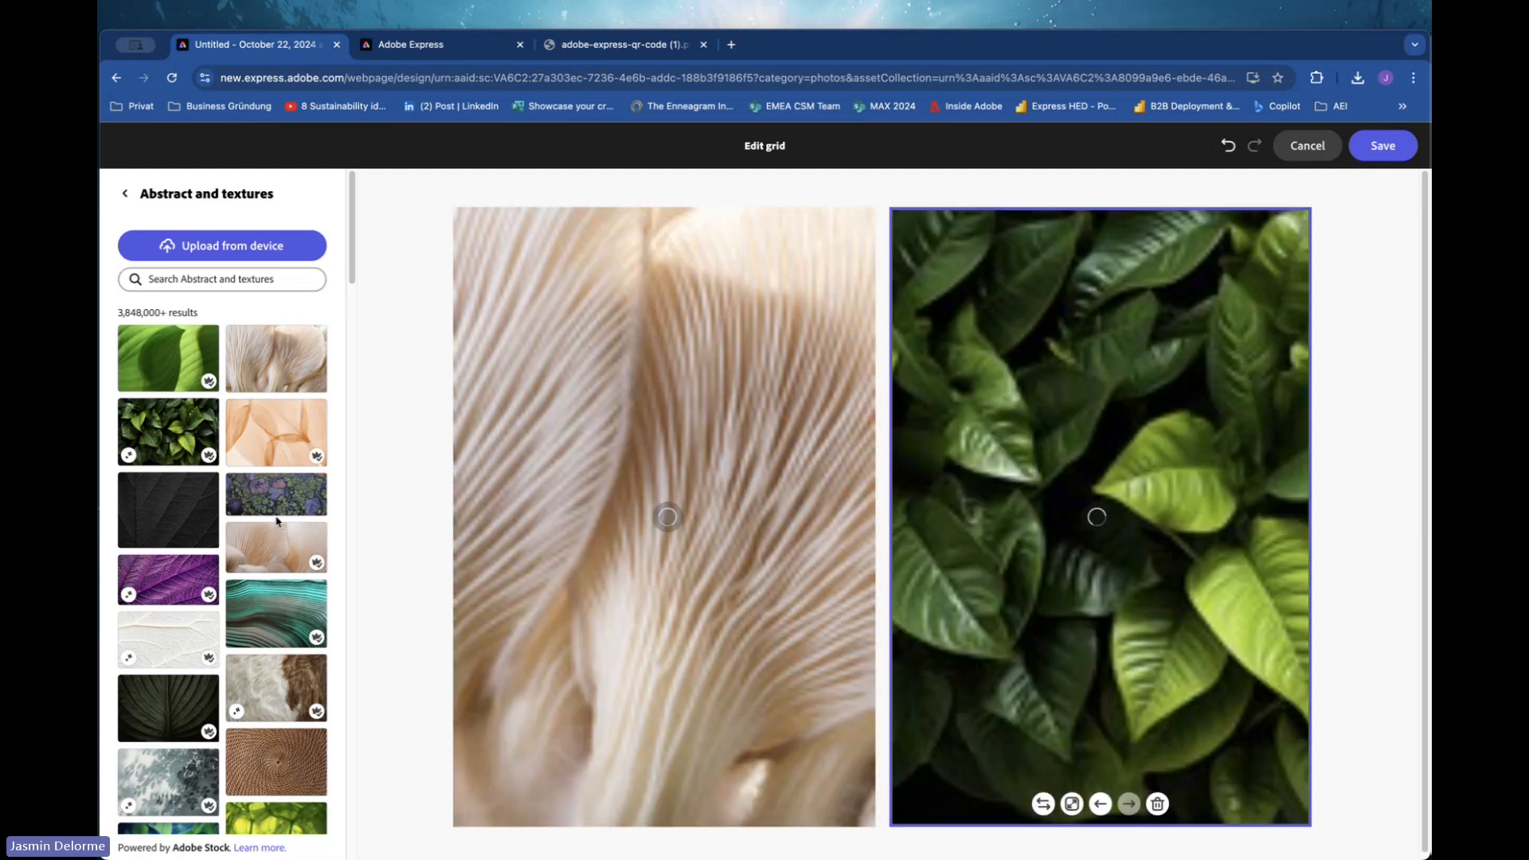
Add the lichen, petal, teal waves, purple leaf and fur texture photos to the grid and save it.
{"action": "left_click", "coordinate": [271, 507]}
{"action": "left_click", "coordinate": [274, 557]}
{"action": "left_click", "coordinate": [315, 594]}
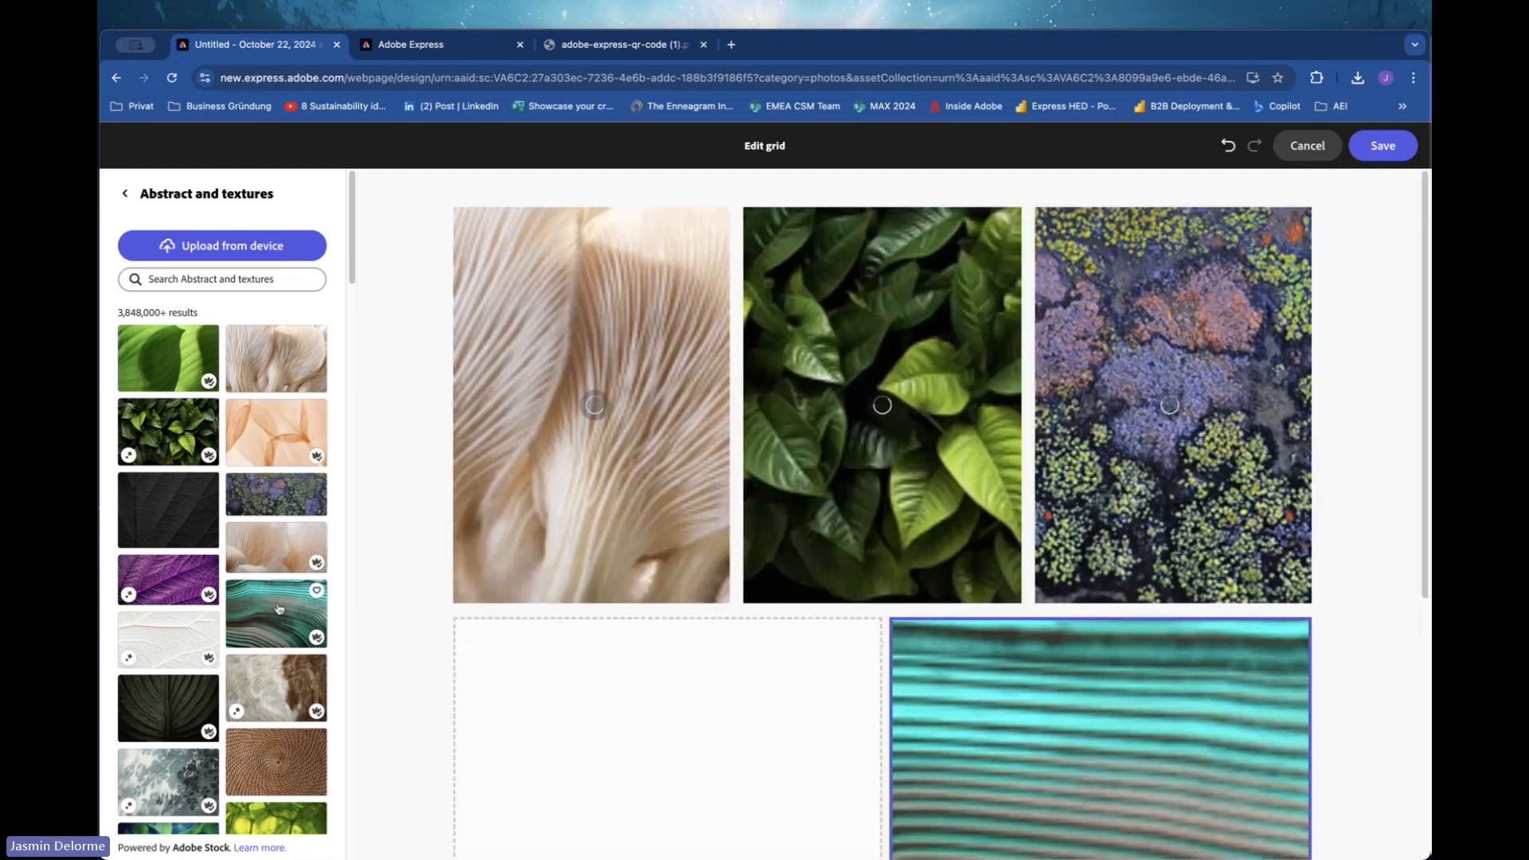
{"action": "left_click", "coordinate": [167, 583]}
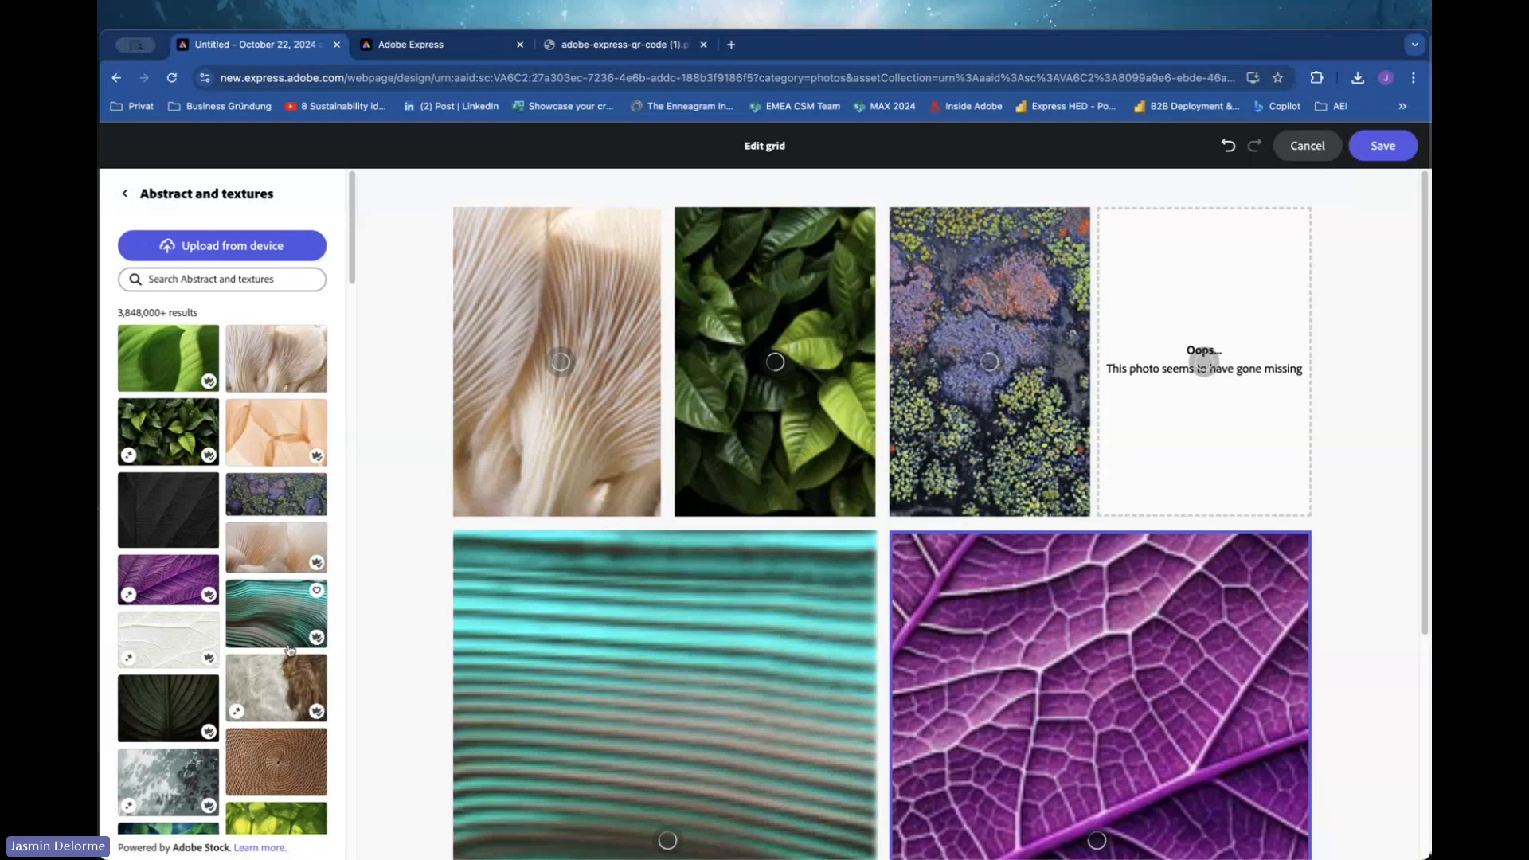
{"action": "left_click", "coordinate": [255, 705]}
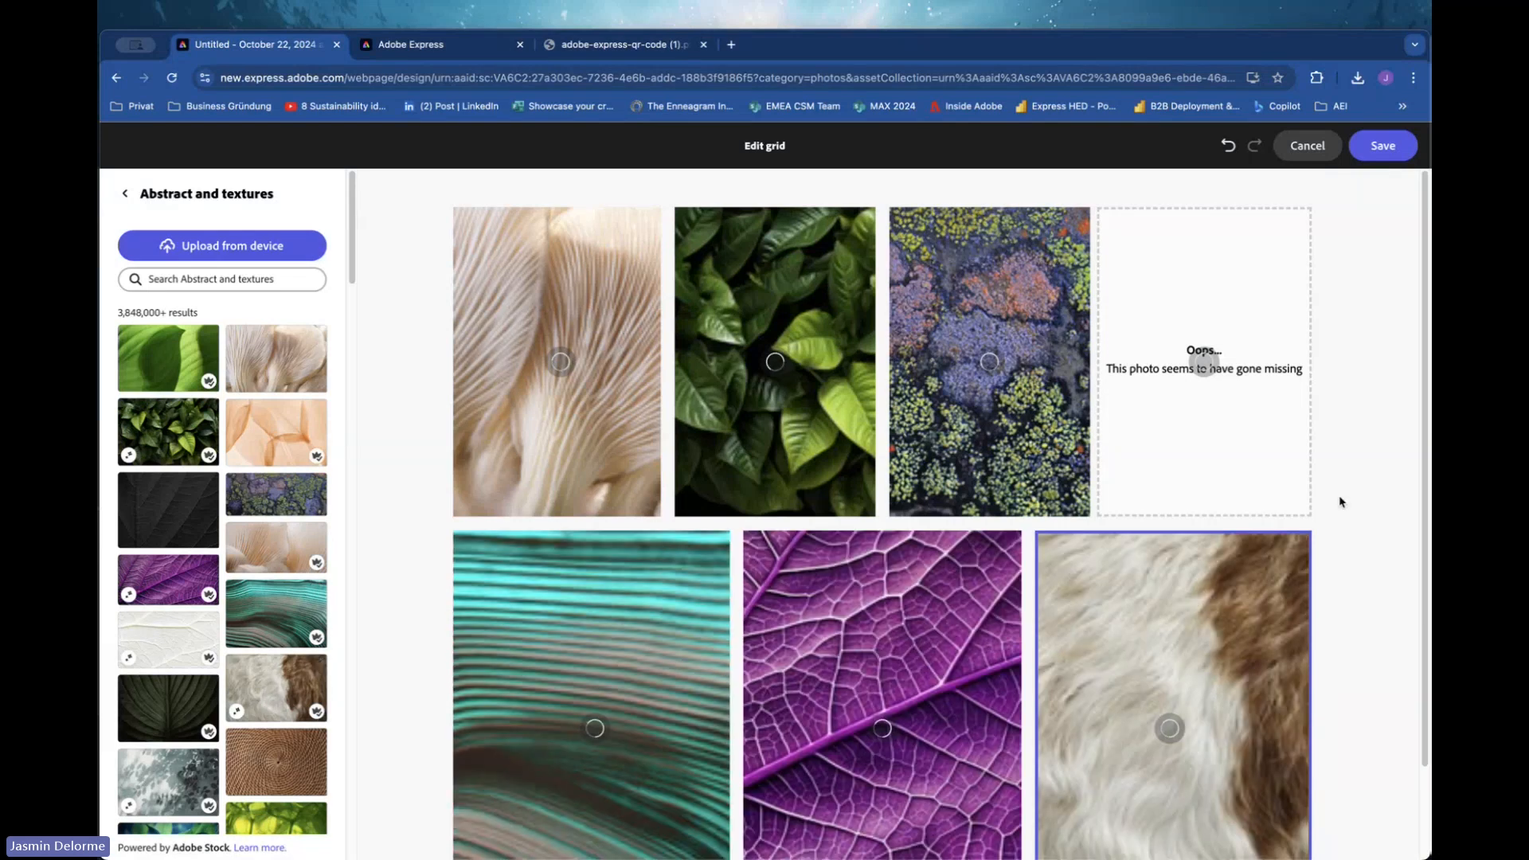
{"action": "scroll", "coordinate": [1189, 393], "scroll_direction": "down", "scroll_amount": 3}
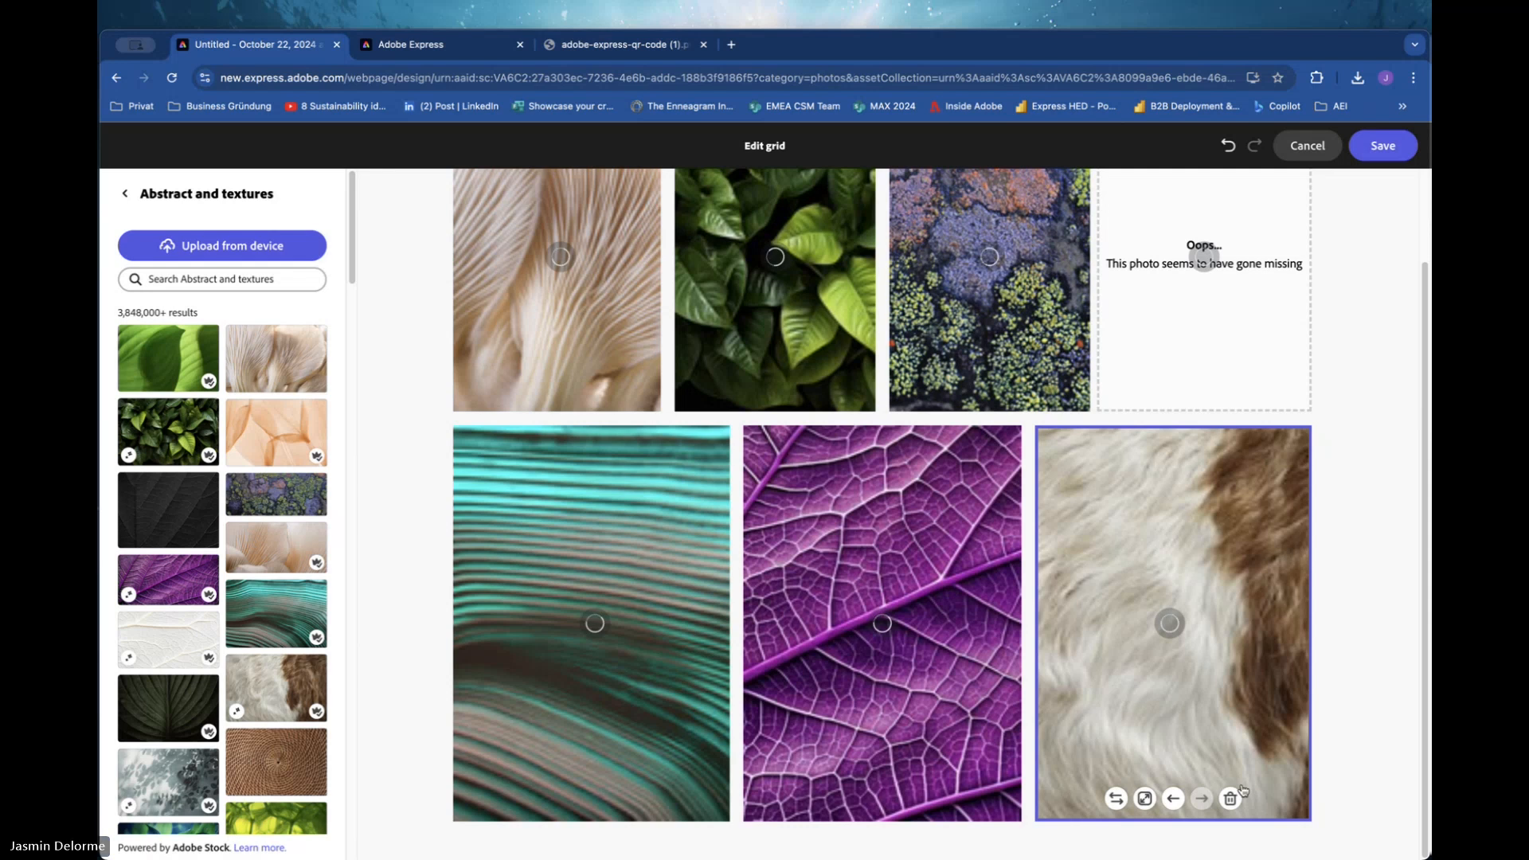
{"action": "left_click", "coordinate": [1382, 145]}
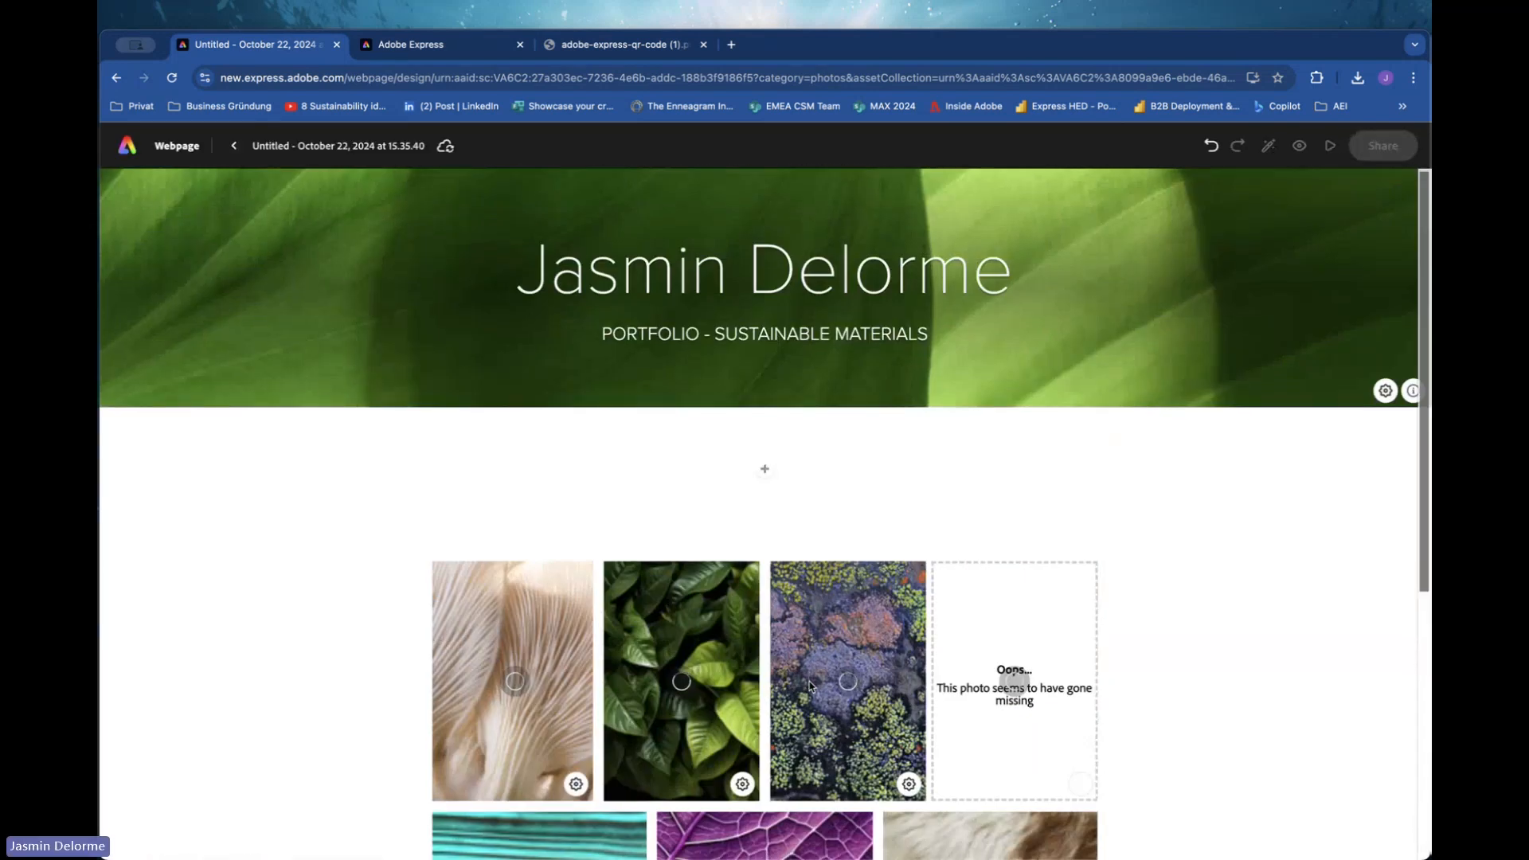
Add a text block under the cover introducing the author by first name as "designer for ....".
{"action": "scroll", "coordinate": [811, 687], "scroll_direction": "up", "scroll_amount": 4}
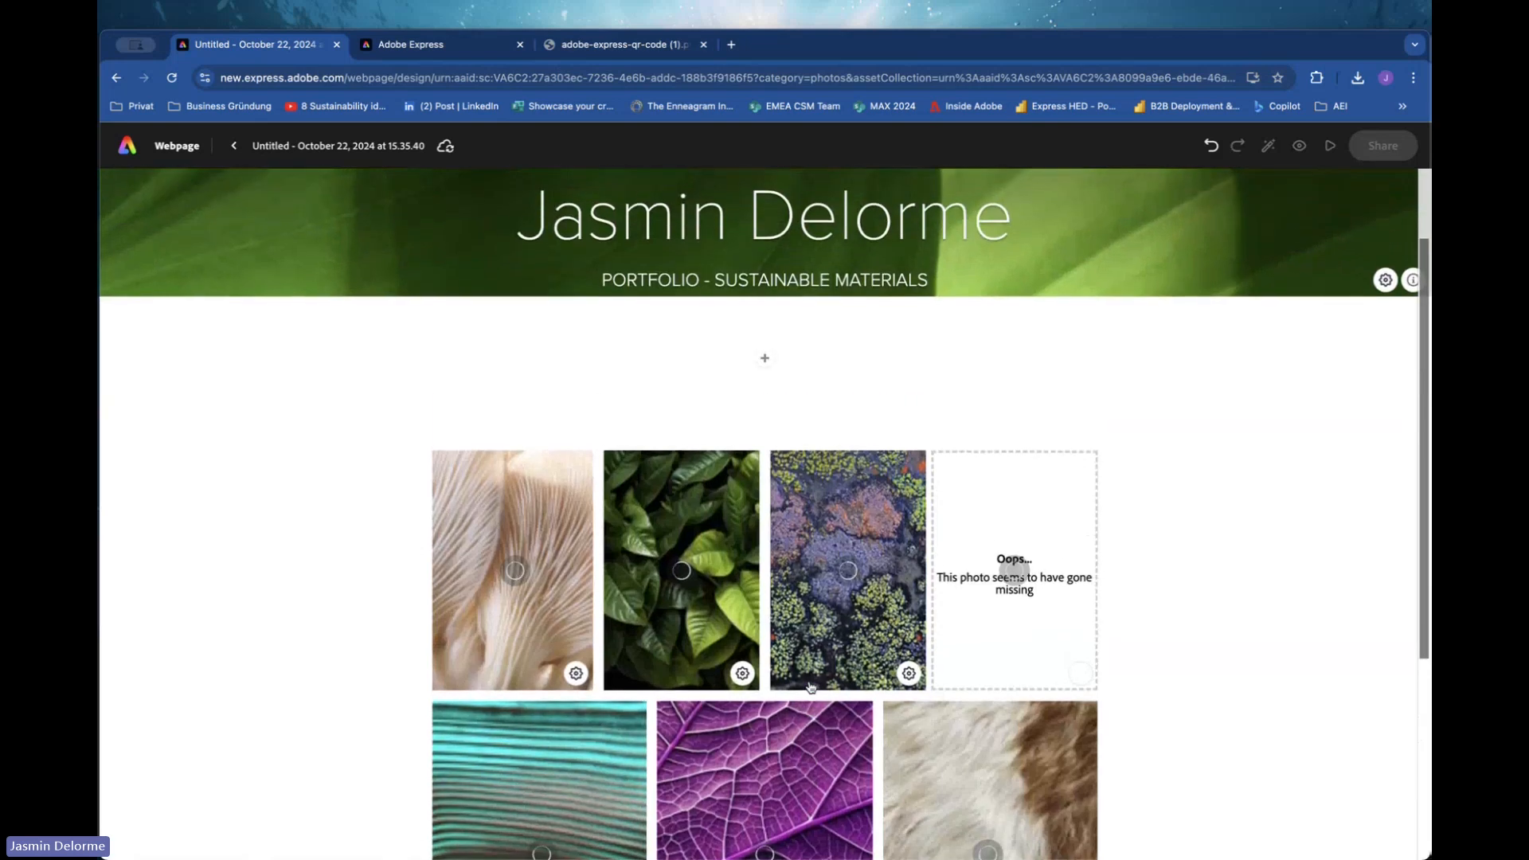
{"action": "scroll", "coordinate": [810, 687], "scroll_direction": "down", "scroll_amount": 4}
{"action": "scroll", "coordinate": [809, 686], "scroll_direction": "up", "scroll_amount": 6}
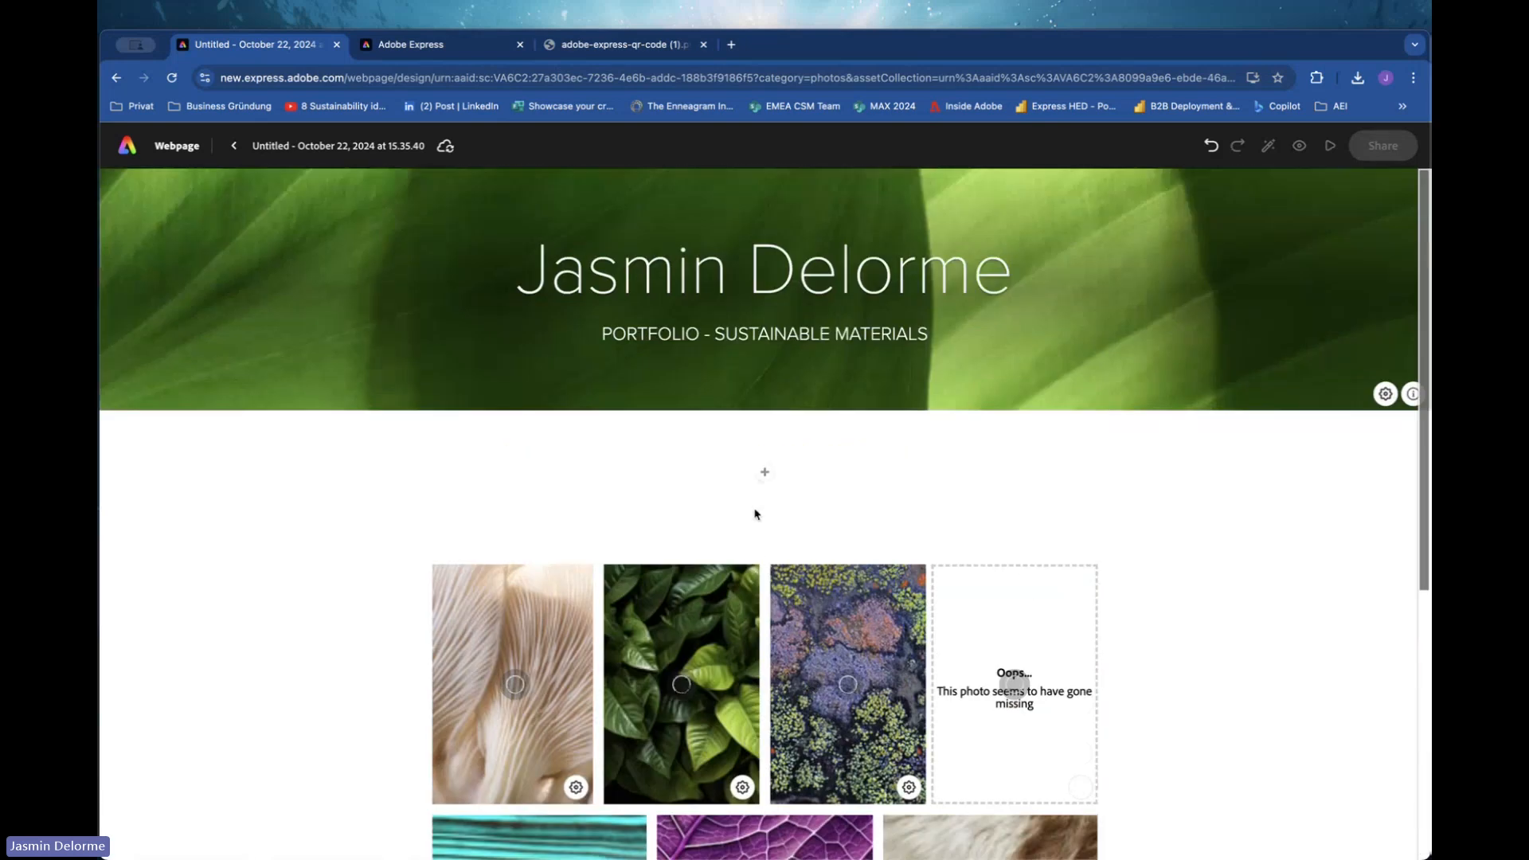
{"action": "left_click", "coordinate": [764, 476]}
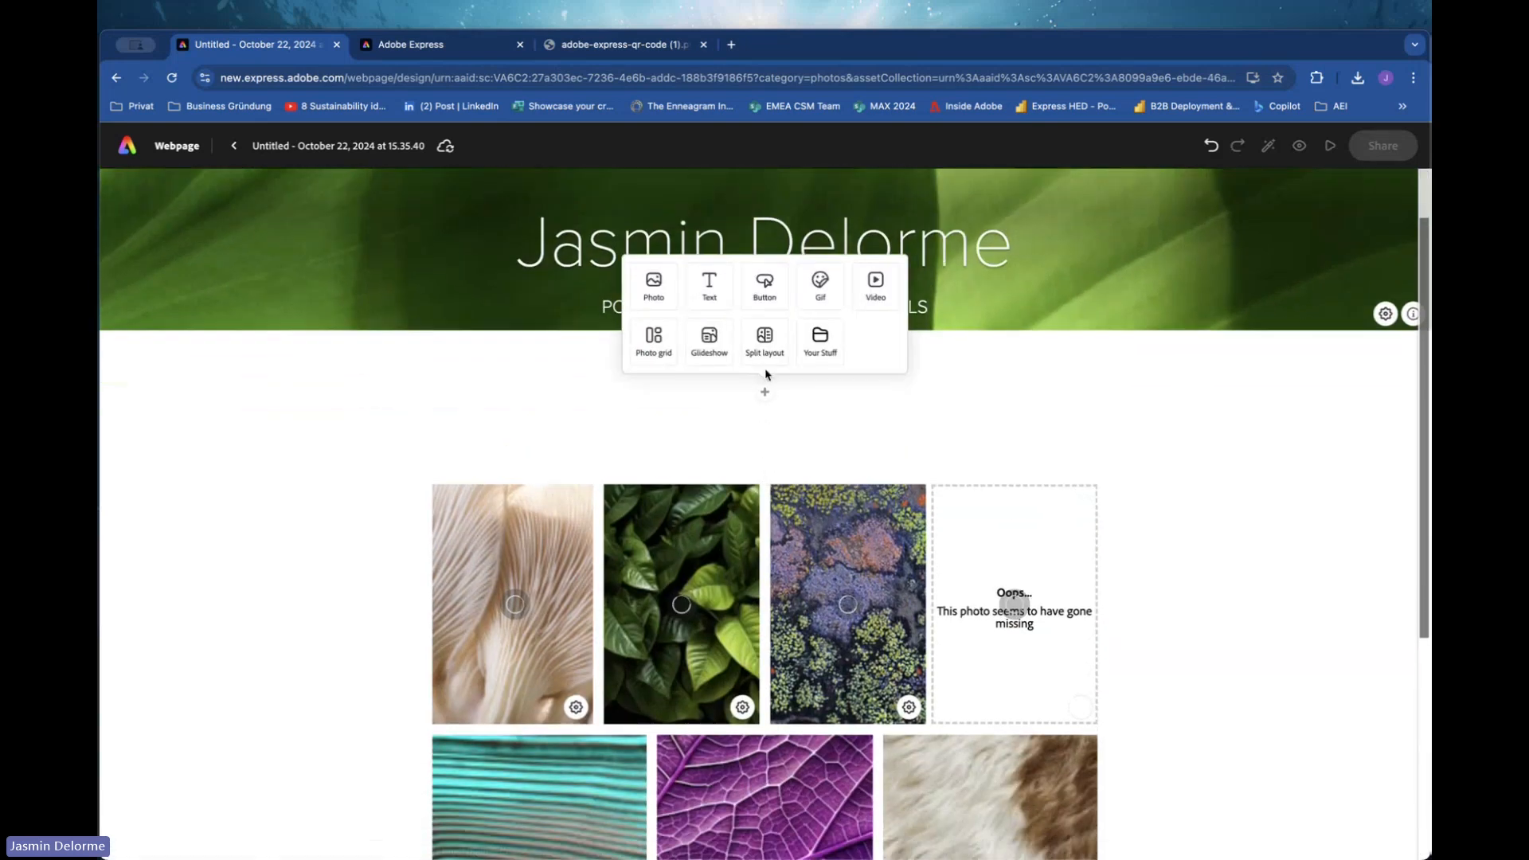
{"action": "left_click", "coordinate": [708, 288]}
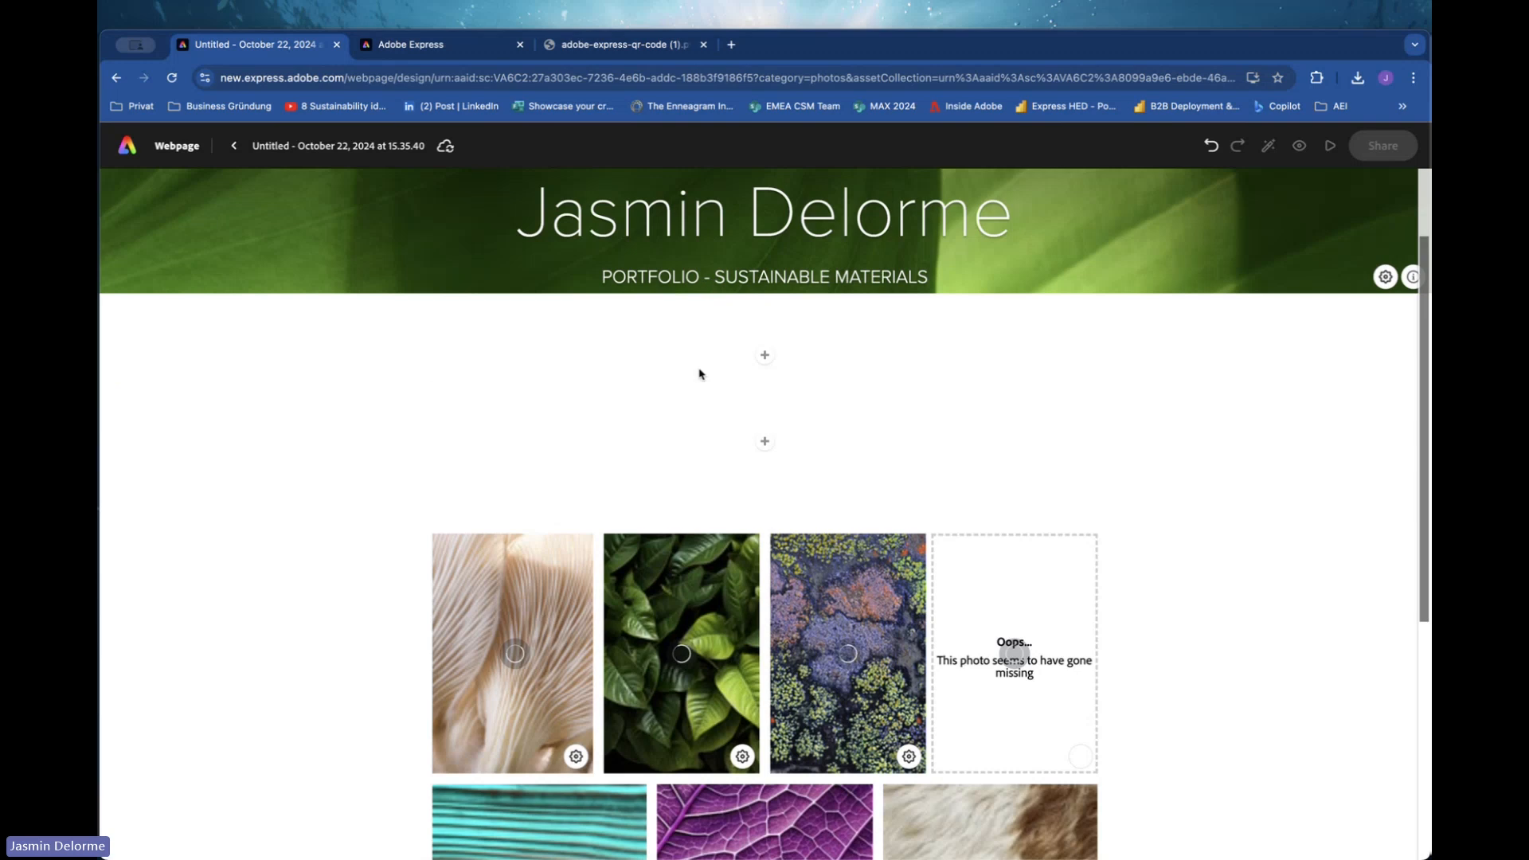
{"action": "left_click", "coordinate": [872, 449]}
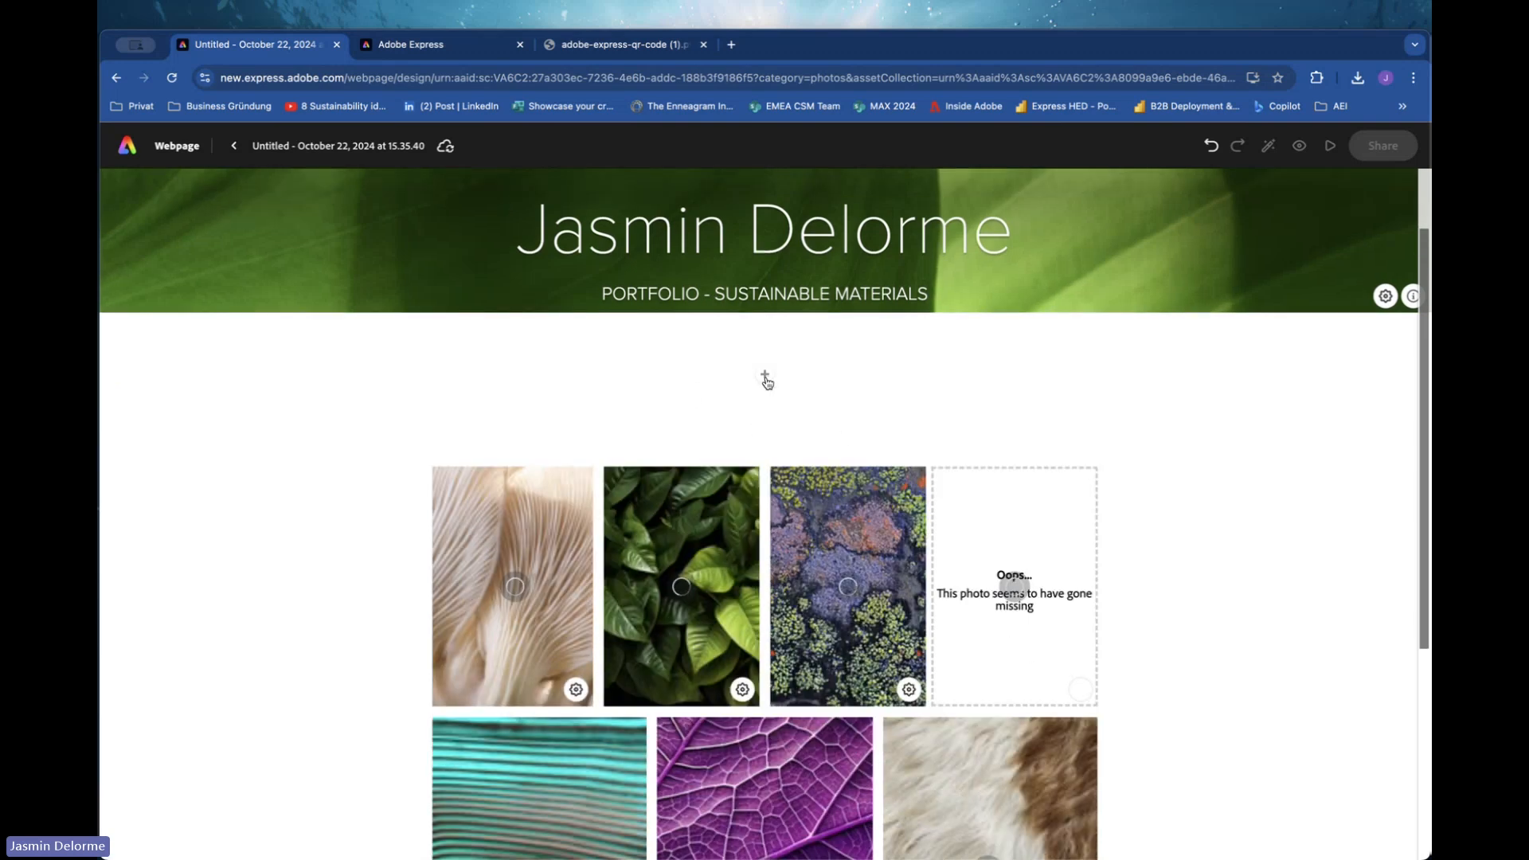
{"action": "left_click", "coordinate": [764, 379]}
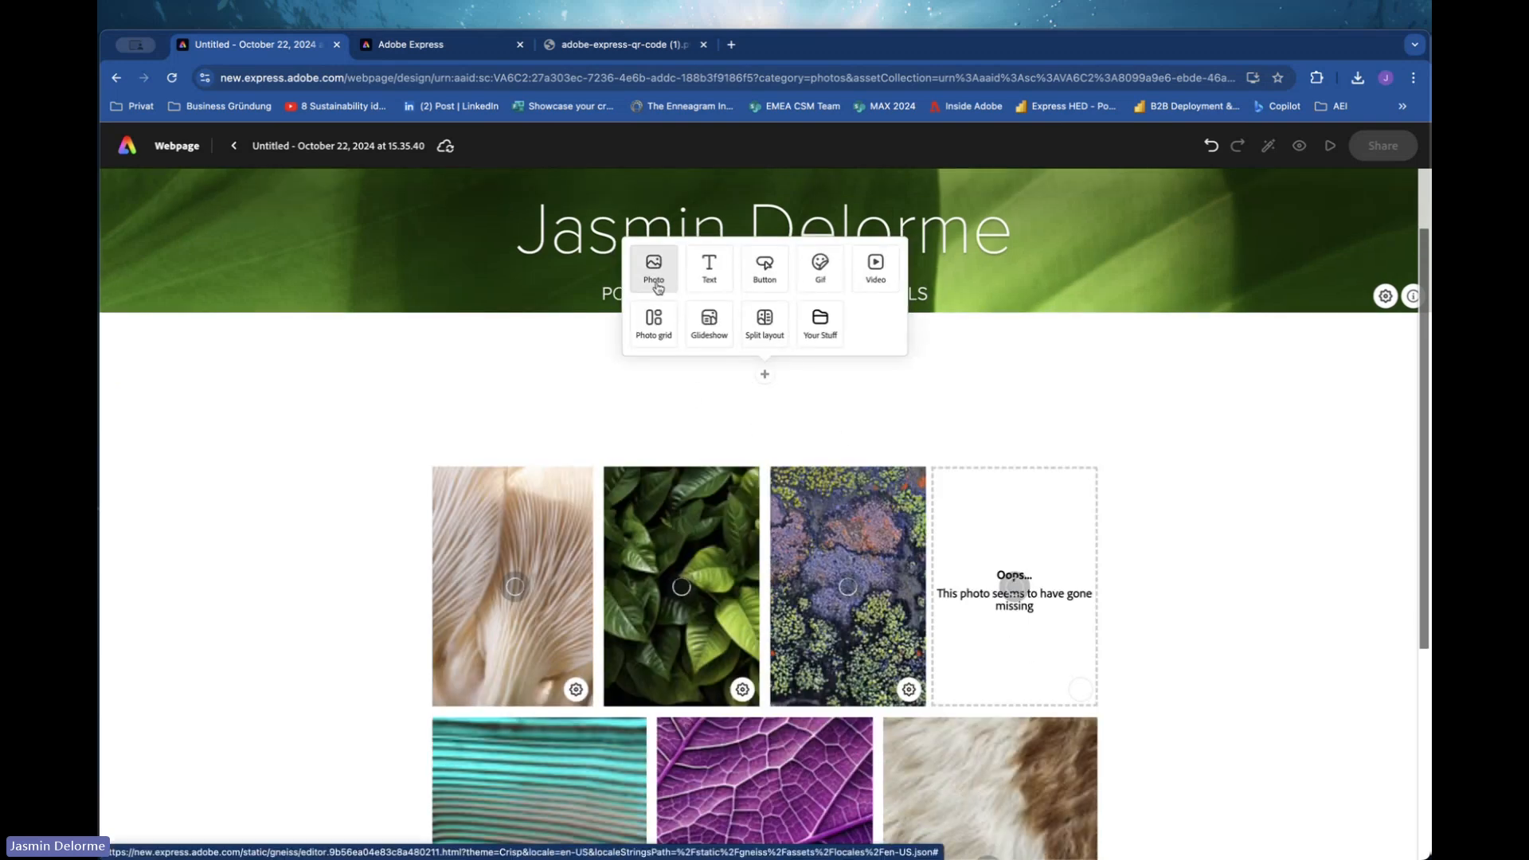
{"action": "left_click", "coordinate": [706, 278]}
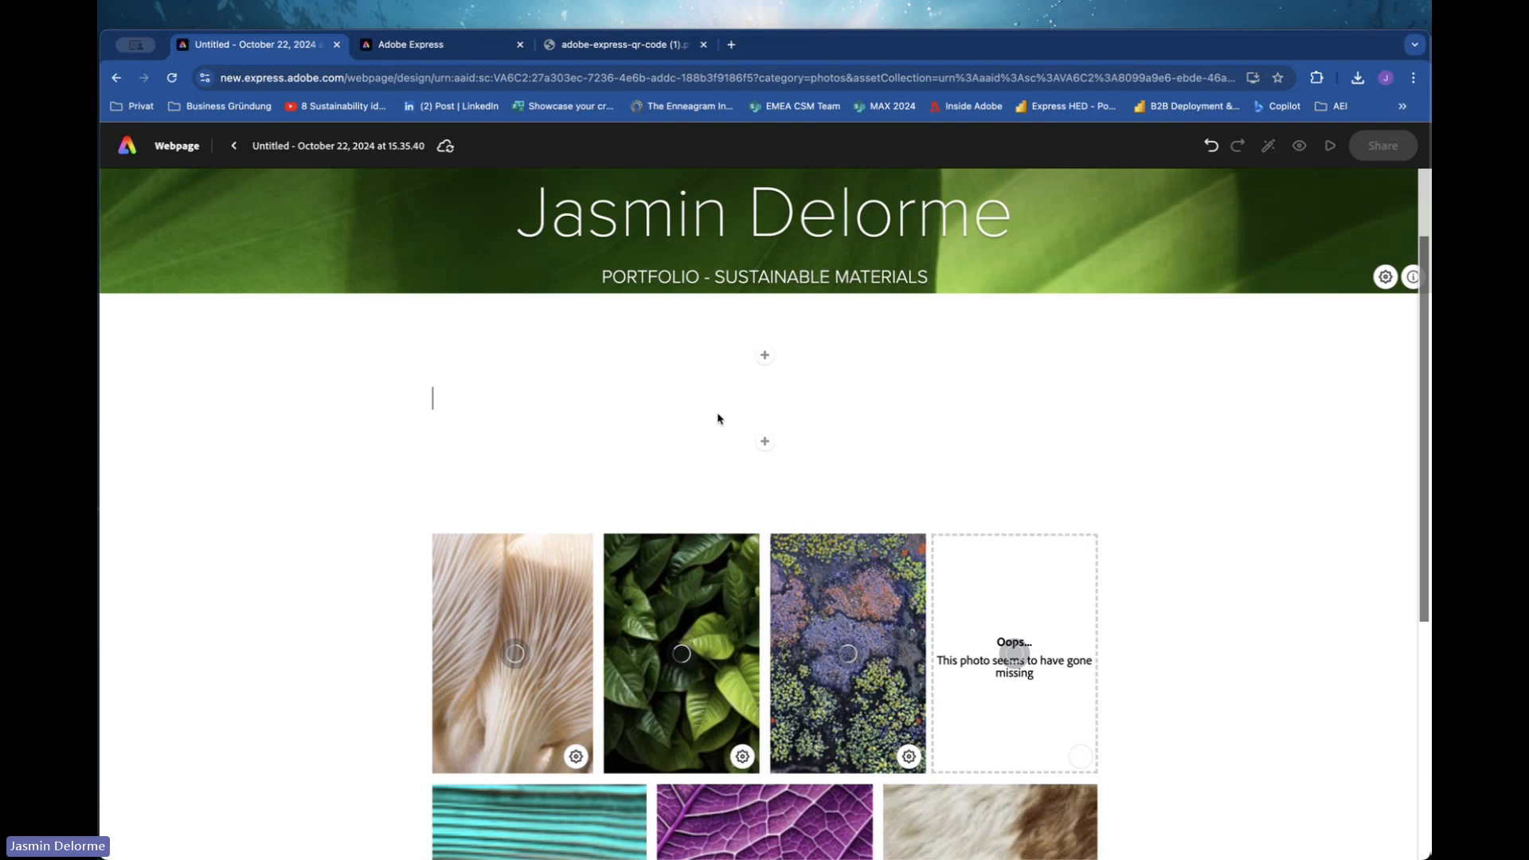
{"action": "type", "text": "Hi, Ia"}
{"action": "key", "text": "BackSpace"}
{"action": "type", "text": ", d"}
{"action": "type", "text": "esigner for ...."}
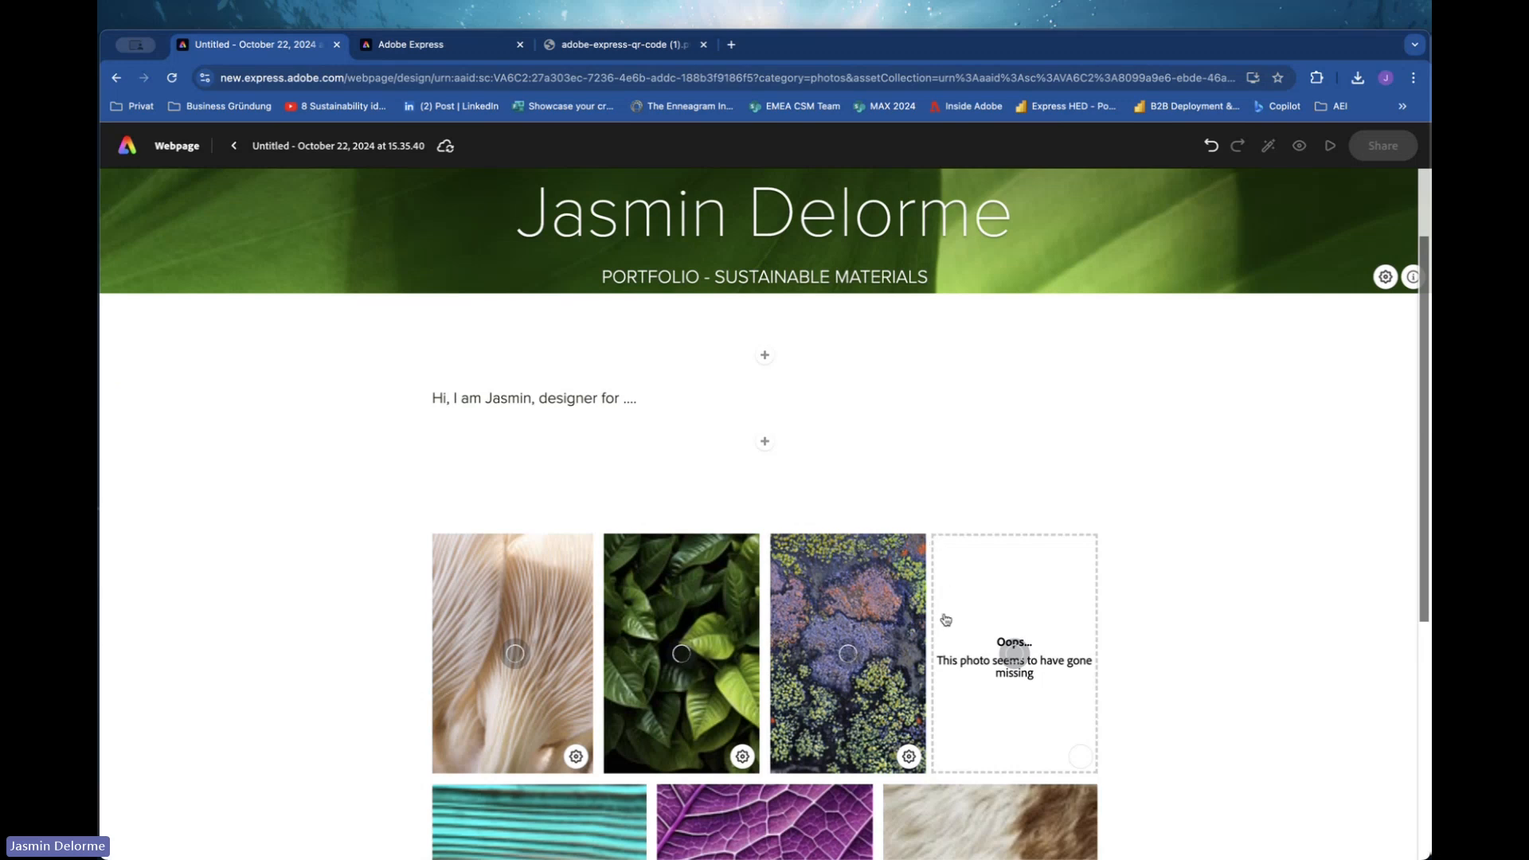
{"action": "scroll", "coordinate": [917, 669], "scroll_direction": "up", "scroll_amount": 2}
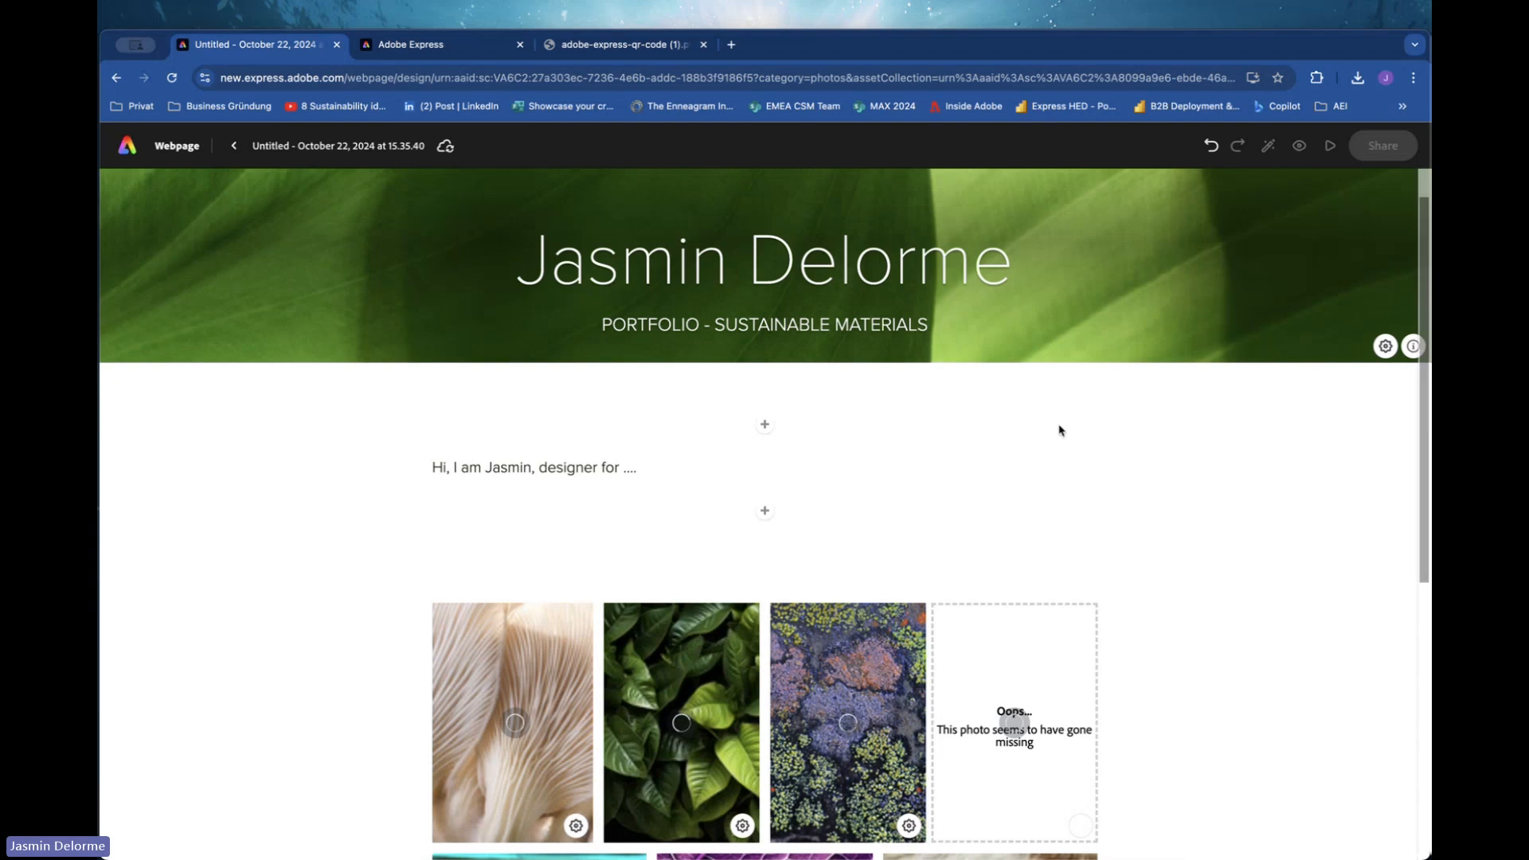
{"action": "scroll", "coordinate": [937, 492], "scroll_direction": "down", "scroll_amount": 5}
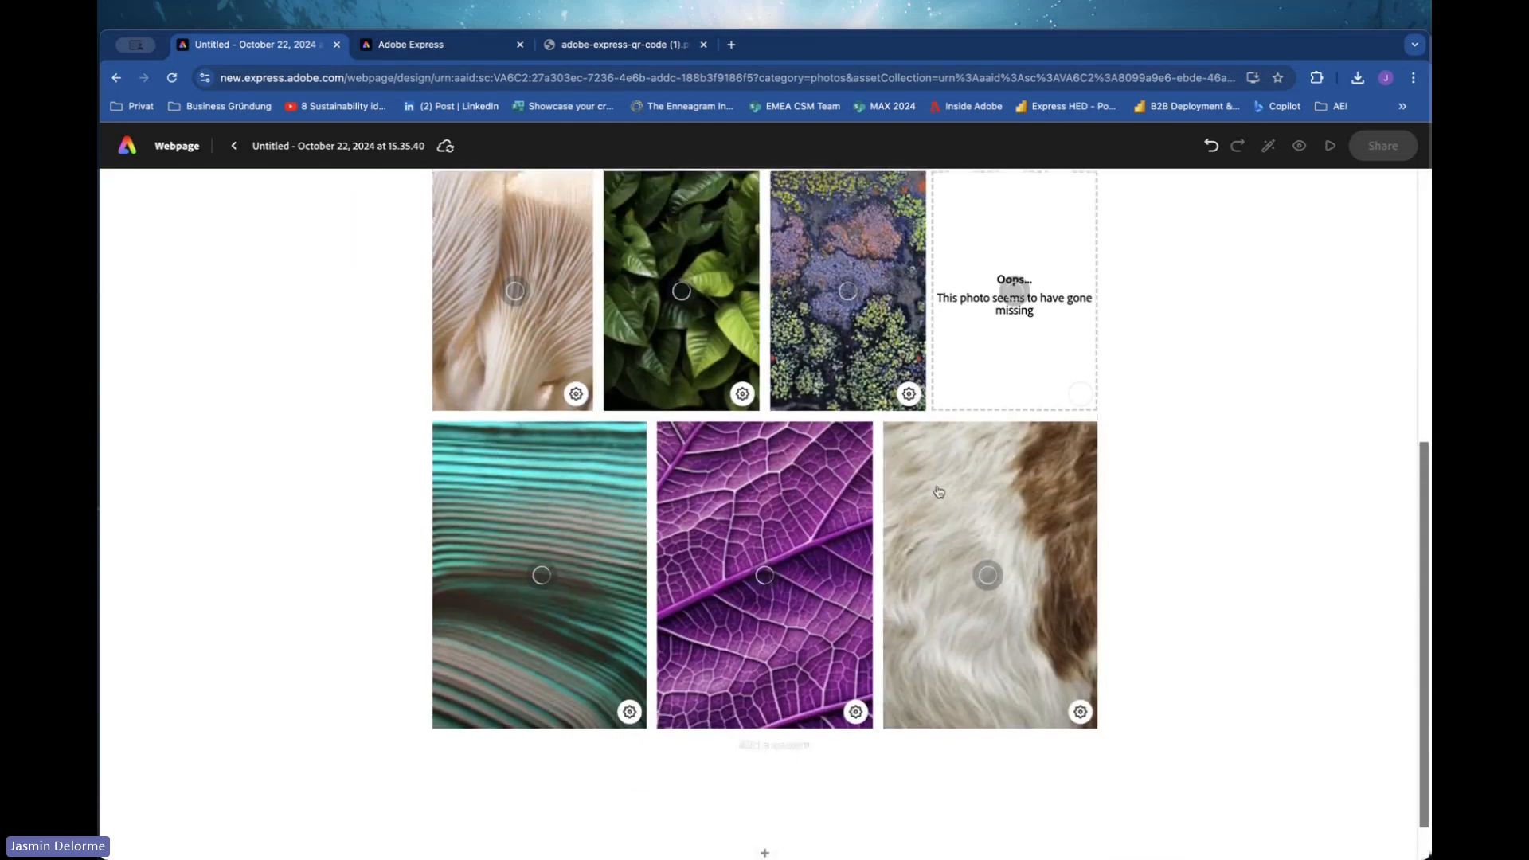
{"action": "scroll", "coordinate": [937, 491], "scroll_direction": "up", "scroll_amount": 1}
{"action": "left_click", "coordinate": [1031, 443]}
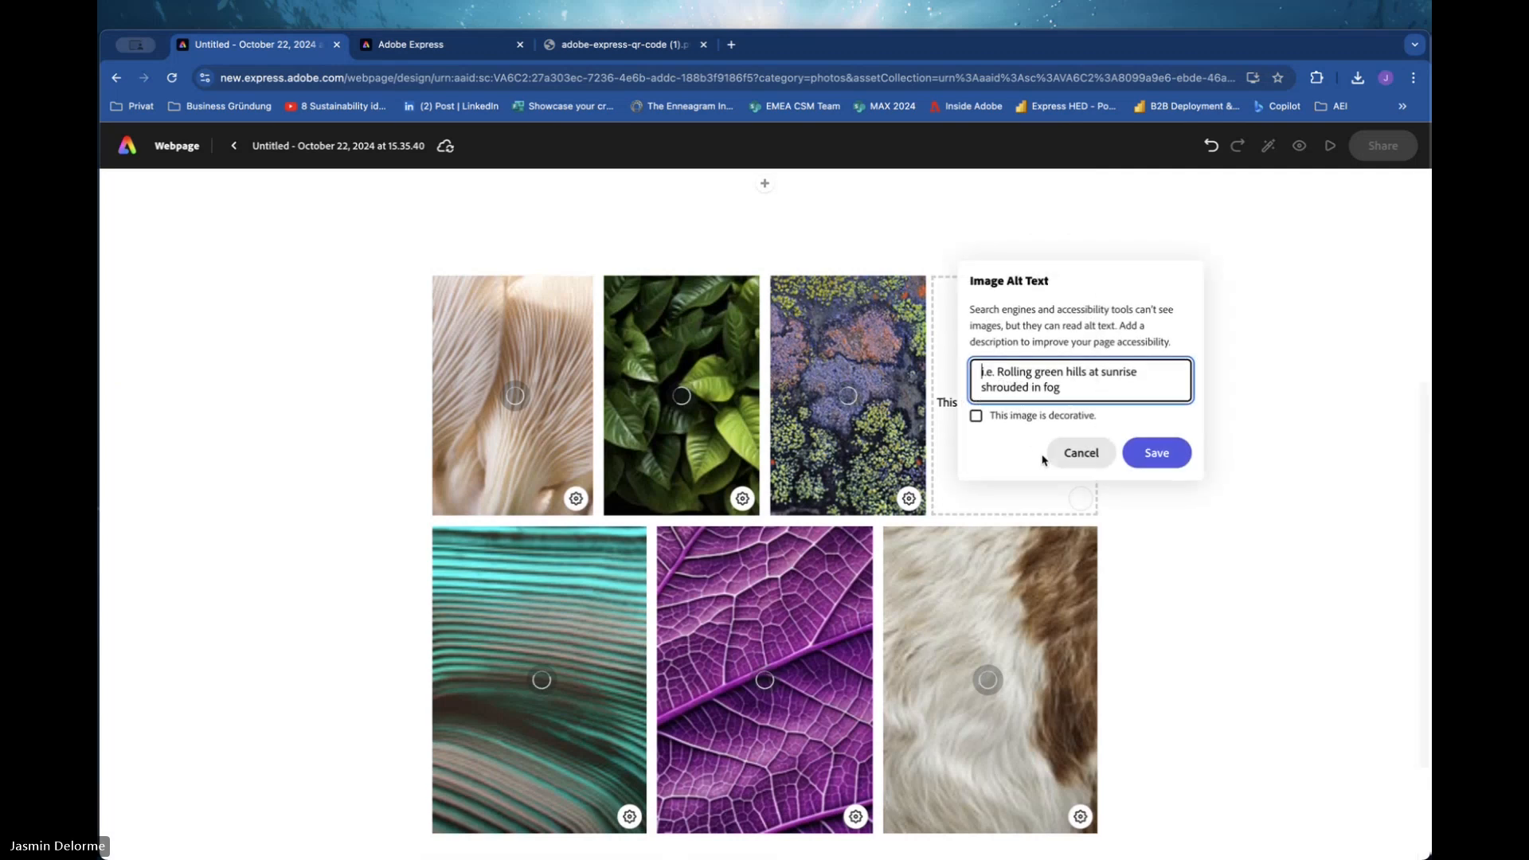
{"action": "left_click", "coordinate": [1082, 459]}
{"action": "left_click", "coordinate": [1084, 502]}
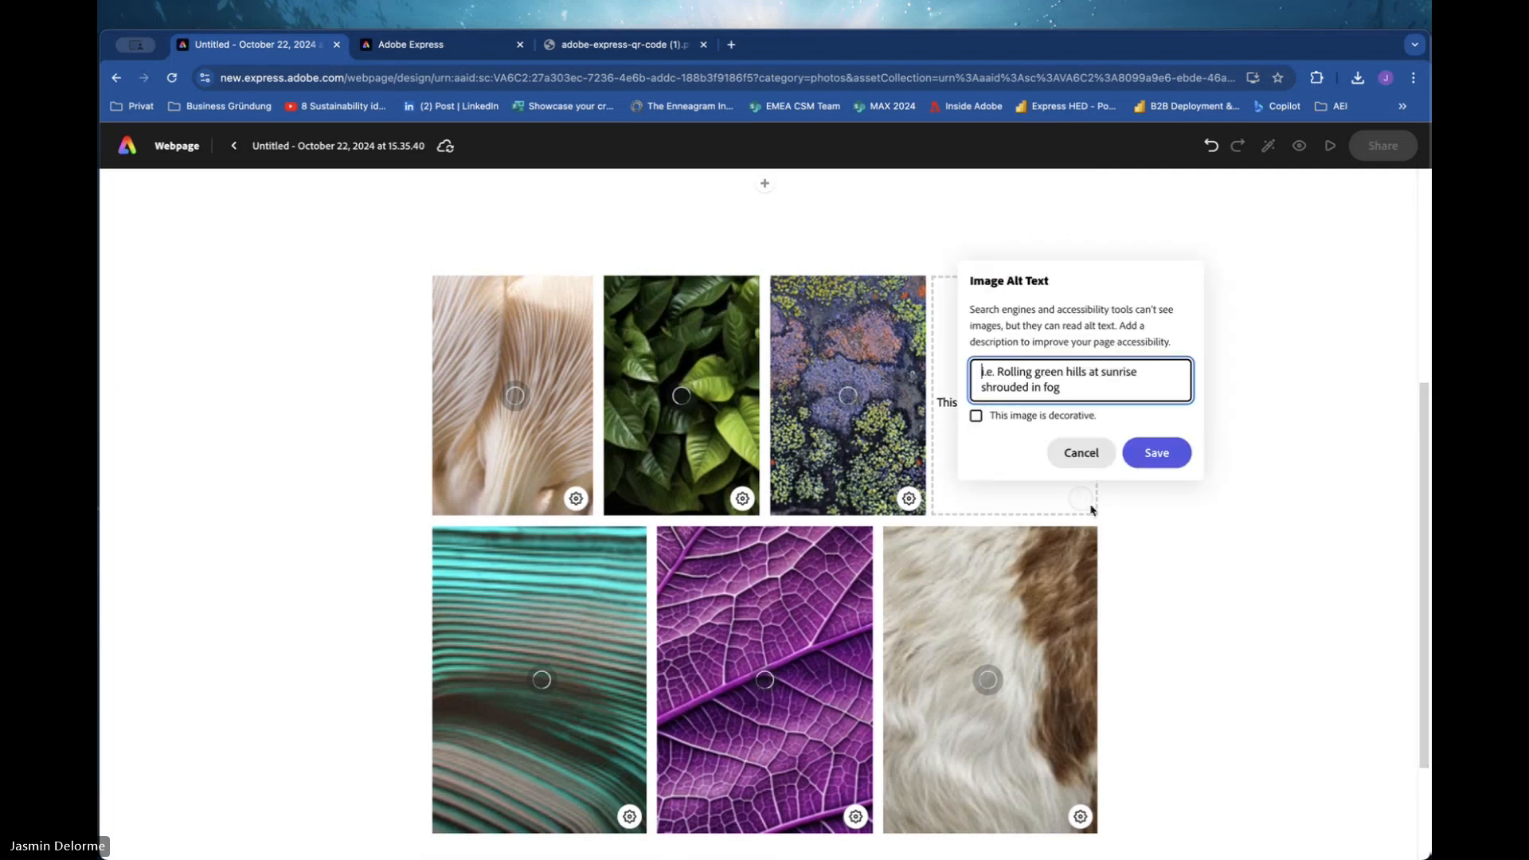
{"action": "left_click", "coordinate": [1078, 459]}
{"action": "scroll", "coordinate": [1039, 564], "scroll_direction": "up", "scroll_amount": 5}
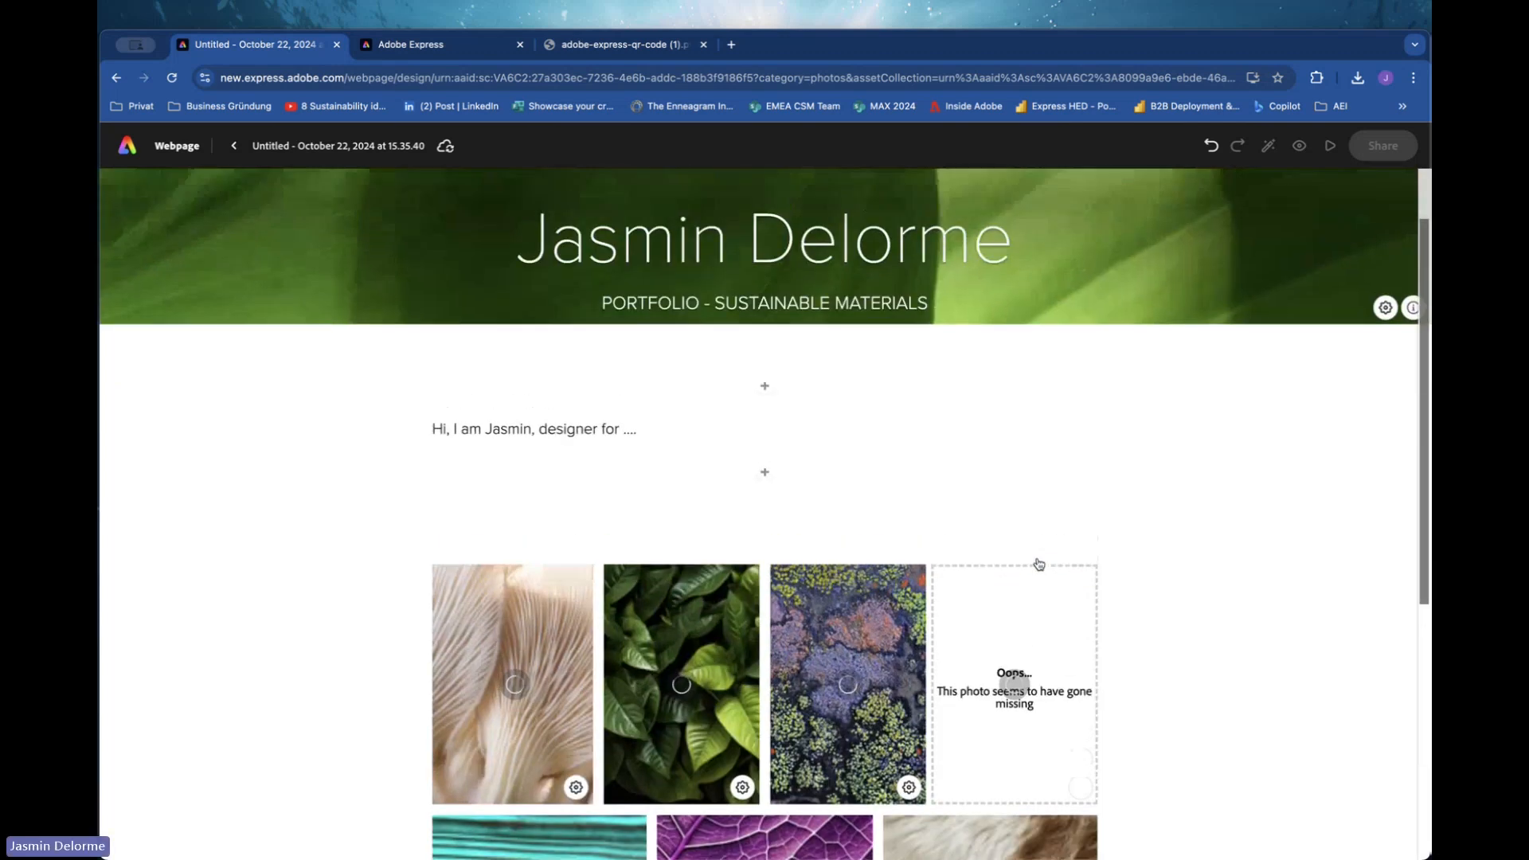
{"action": "scroll", "coordinate": [1039, 564], "scroll_direction": "down", "scroll_amount": 2}
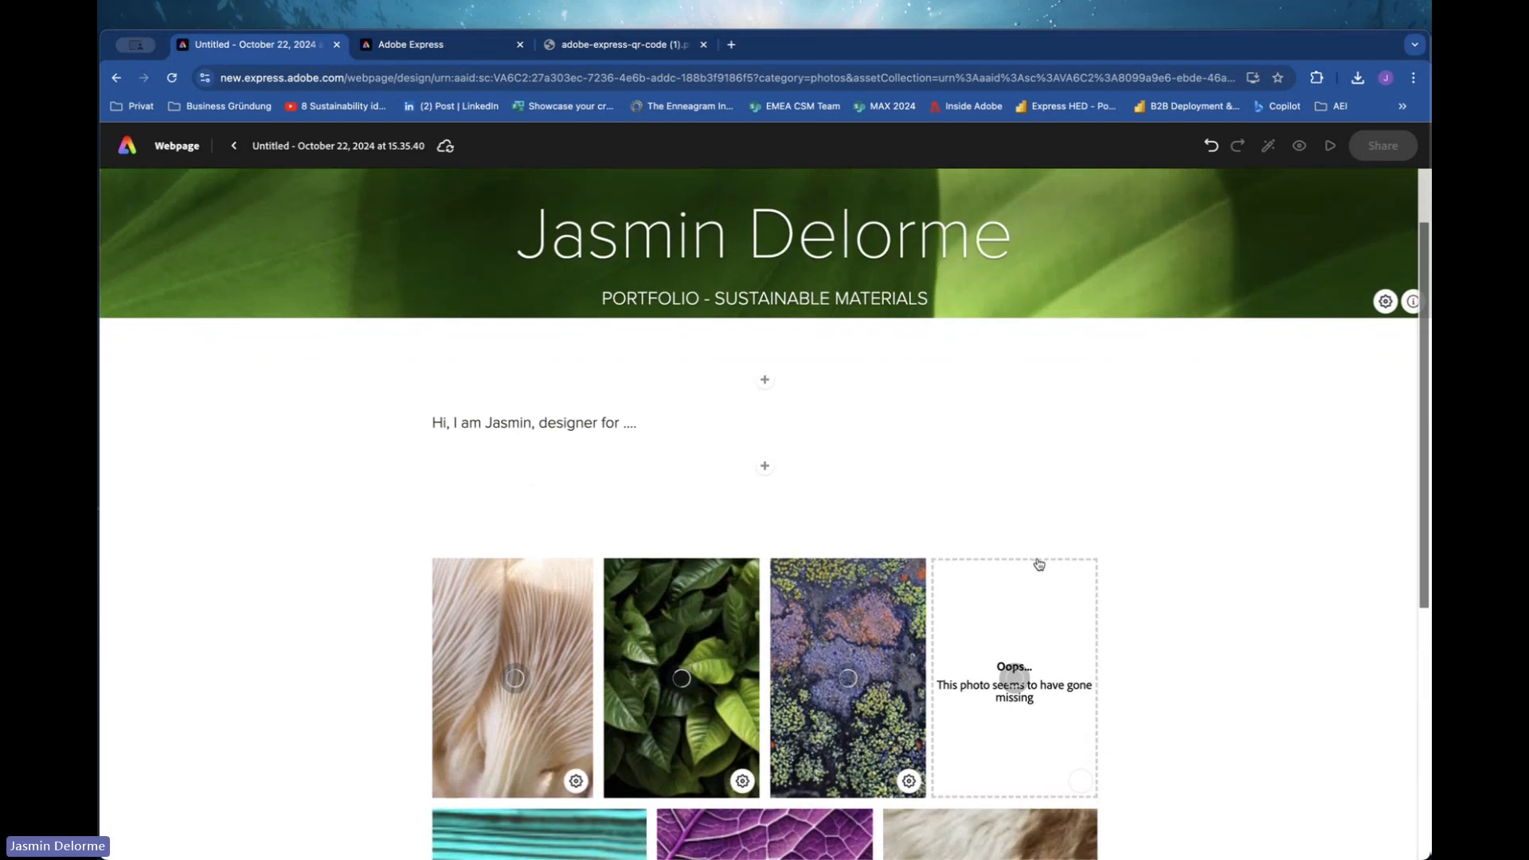
{"action": "scroll", "coordinate": [1039, 564], "scroll_direction": "up", "scroll_amount": 2}
{"action": "scroll", "coordinate": [1039, 564], "scroll_direction": "down", "scroll_amount": 1}
{"action": "scroll", "coordinate": [1039, 563], "scroll_direction": "down", "scroll_amount": 6}
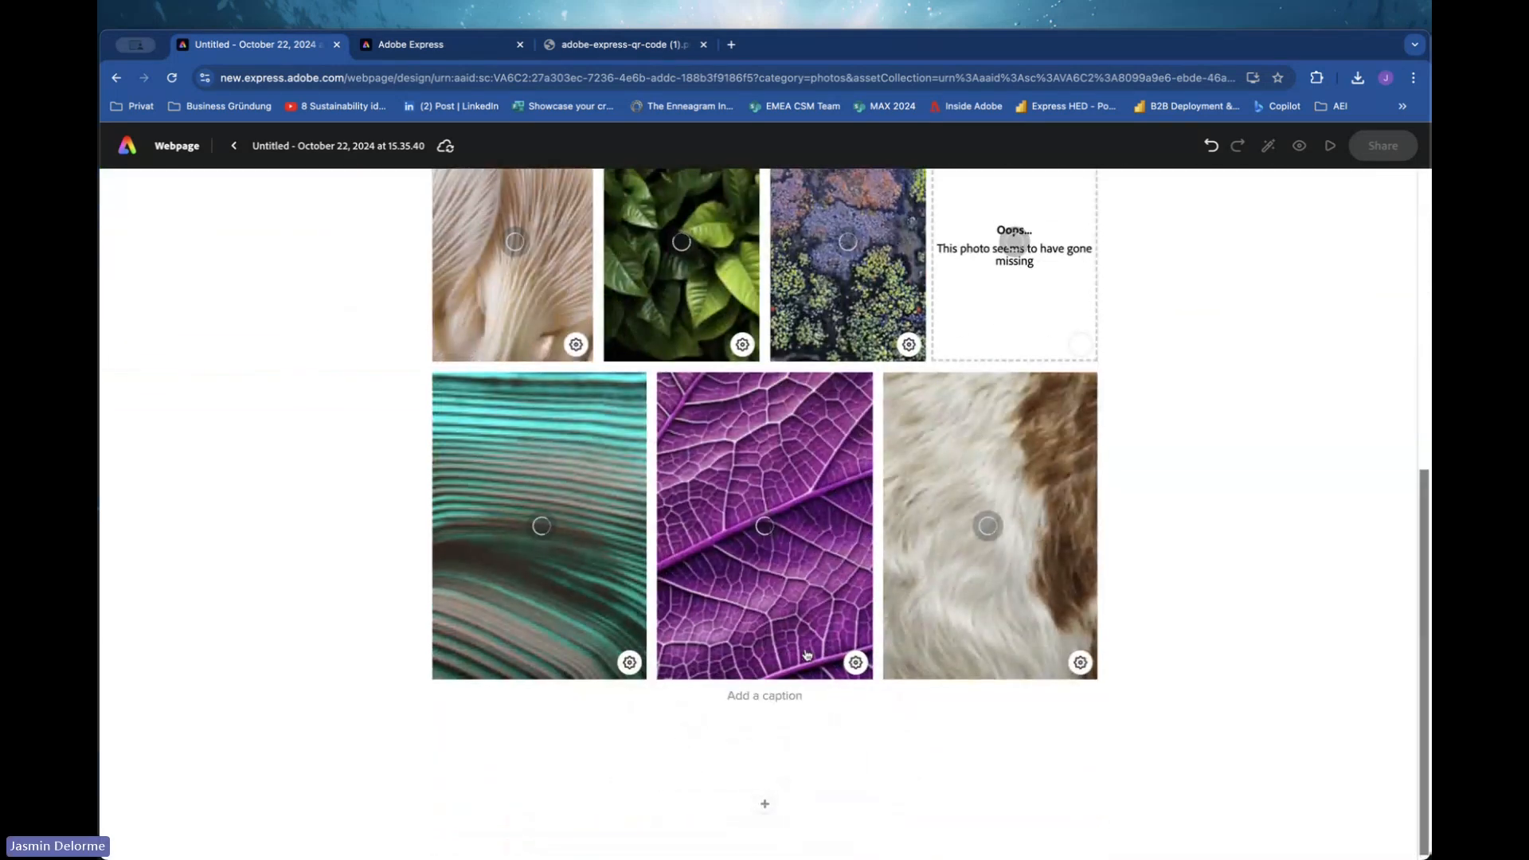
{"action": "scroll", "coordinate": [819, 717], "scroll_direction": "up", "scroll_amount": 6}
{"action": "scroll", "coordinate": [806, 654], "scroll_direction": "down", "scroll_amount": 6}
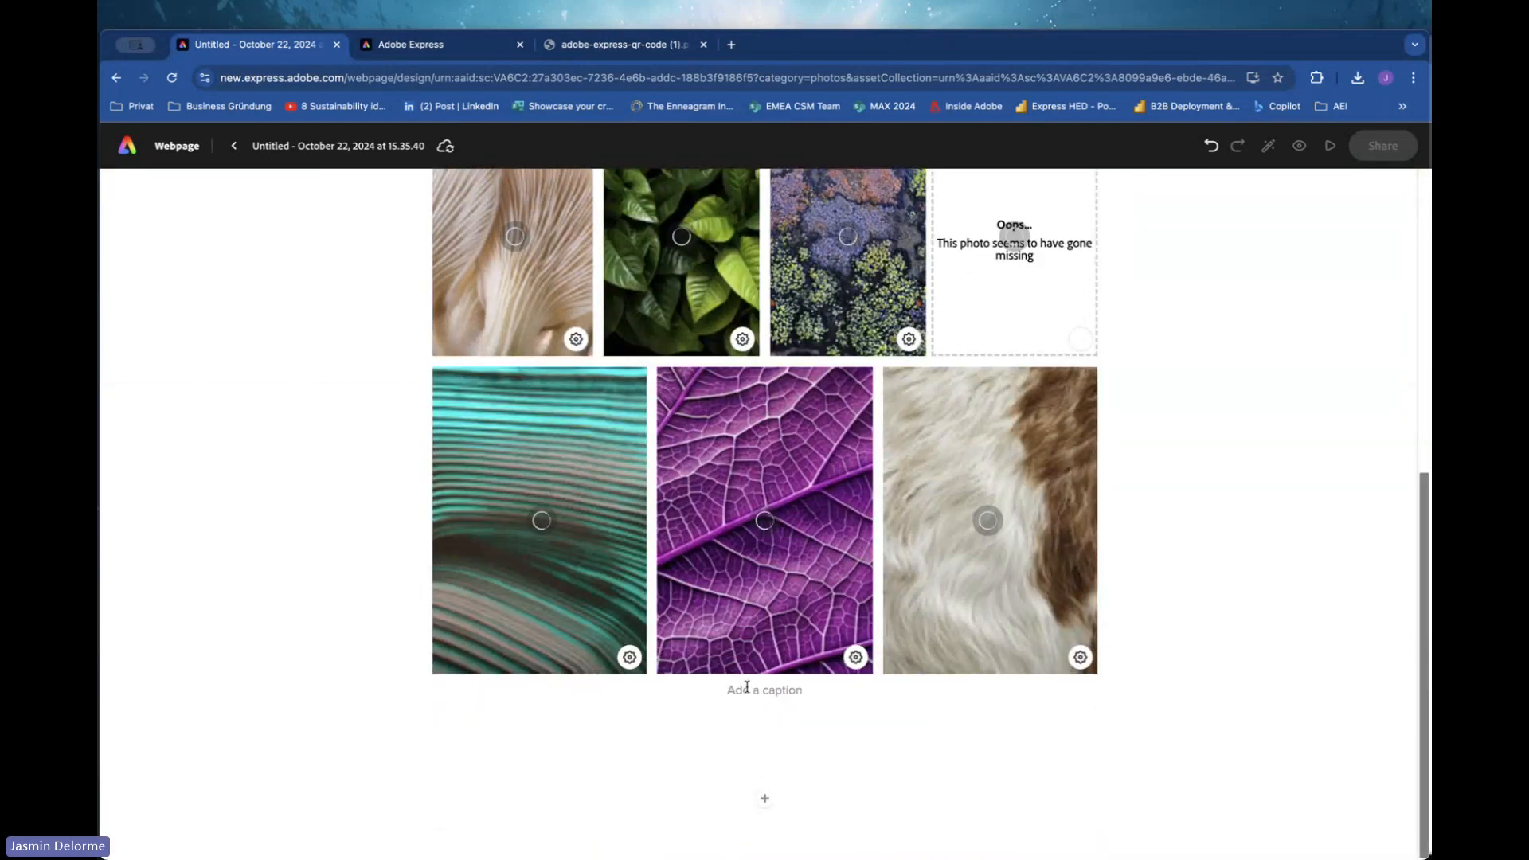
{"action": "left_click", "coordinate": [764, 799]}
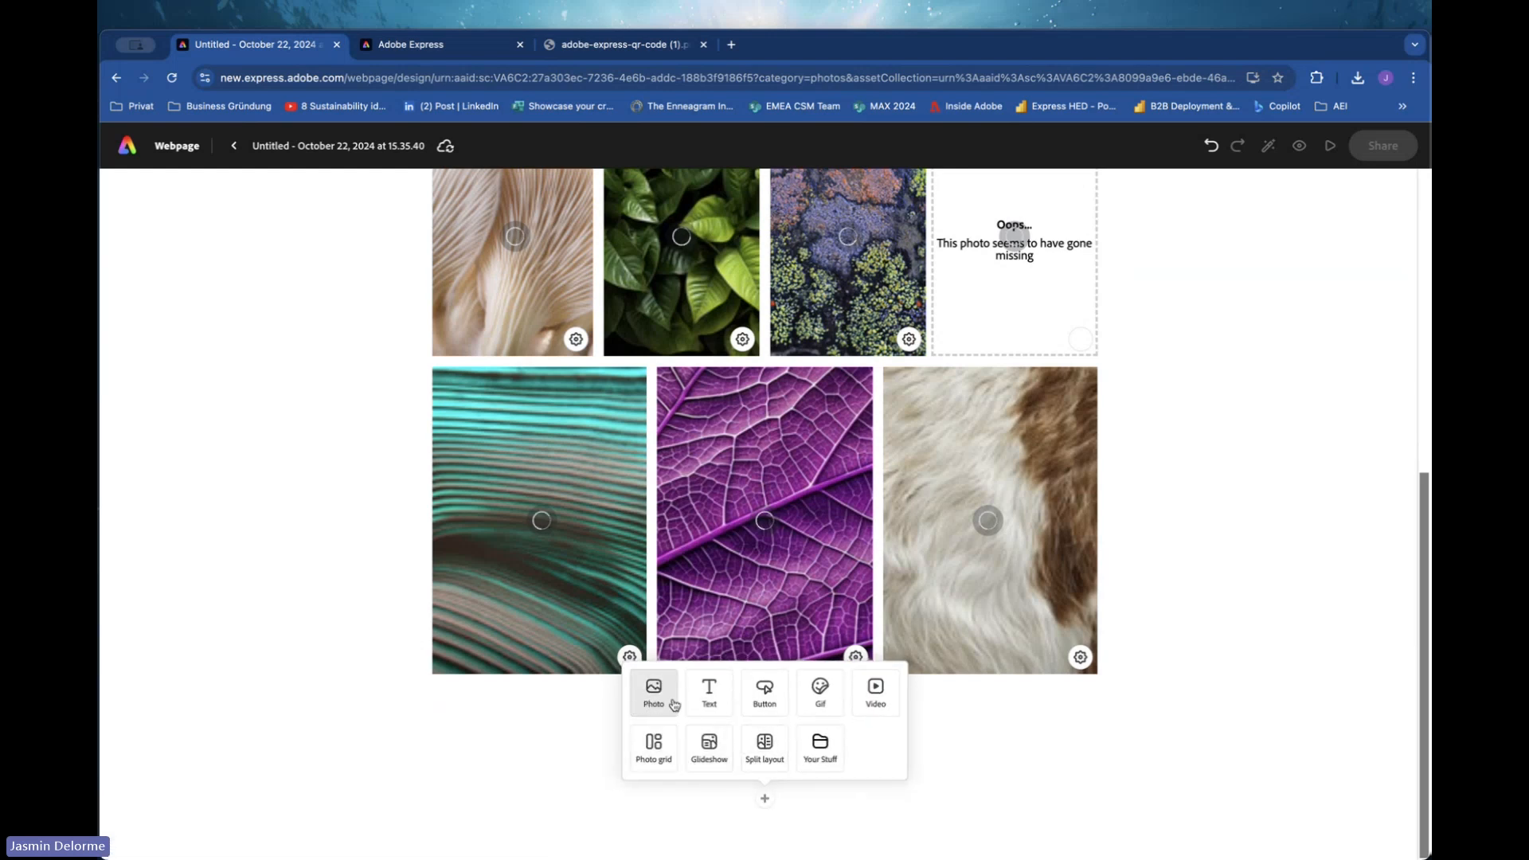
{"action": "left_click", "coordinate": [767, 698]}
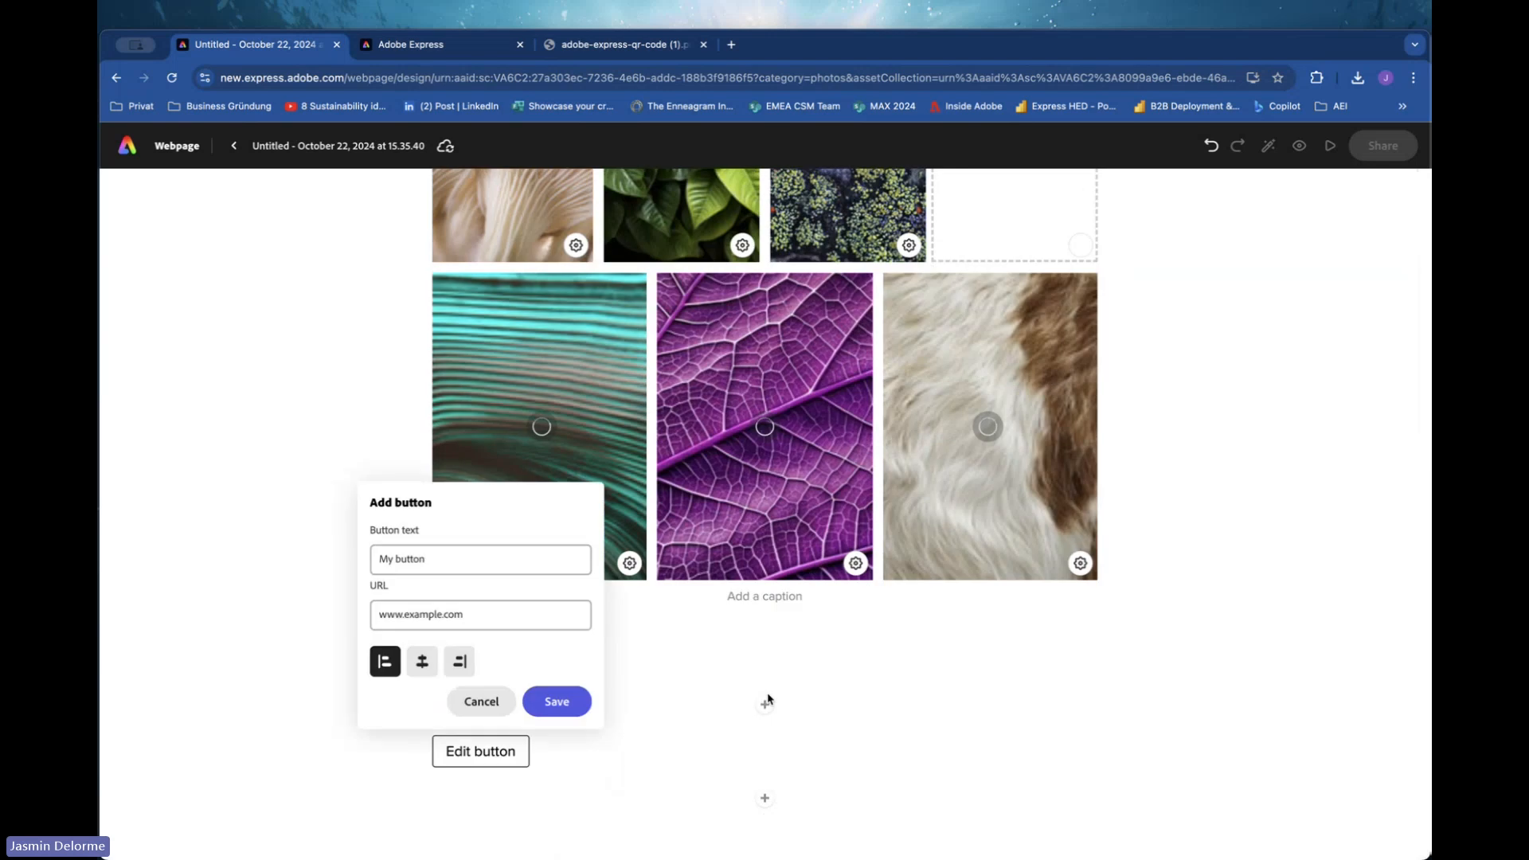
{"action": "left_click", "coordinate": [412, 551]}
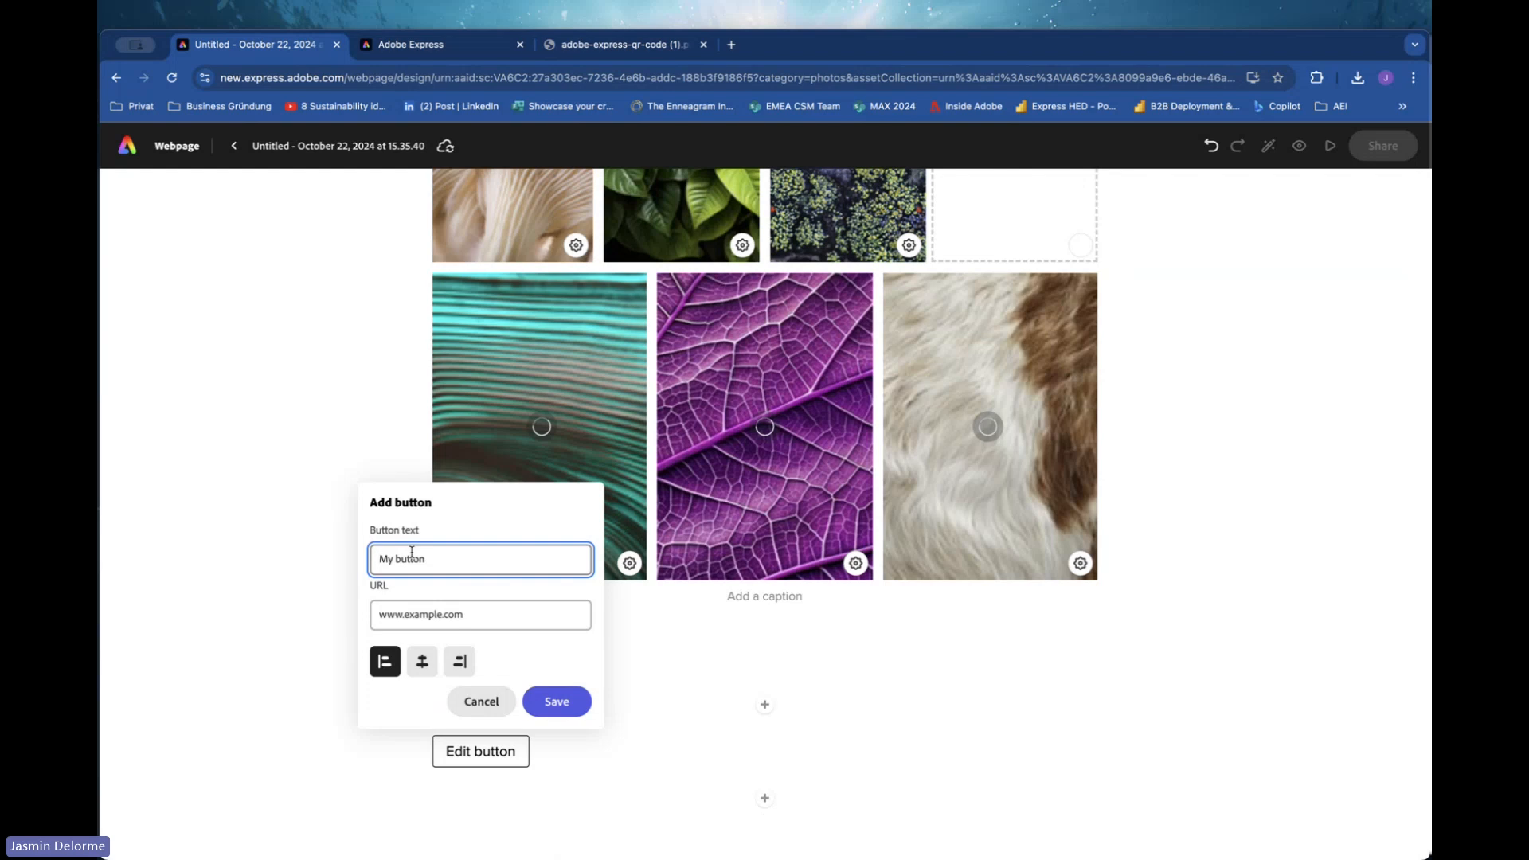
{"action": "type", "text": "Link to my CV"}
{"action": "left_click", "coordinate": [425, 663]}
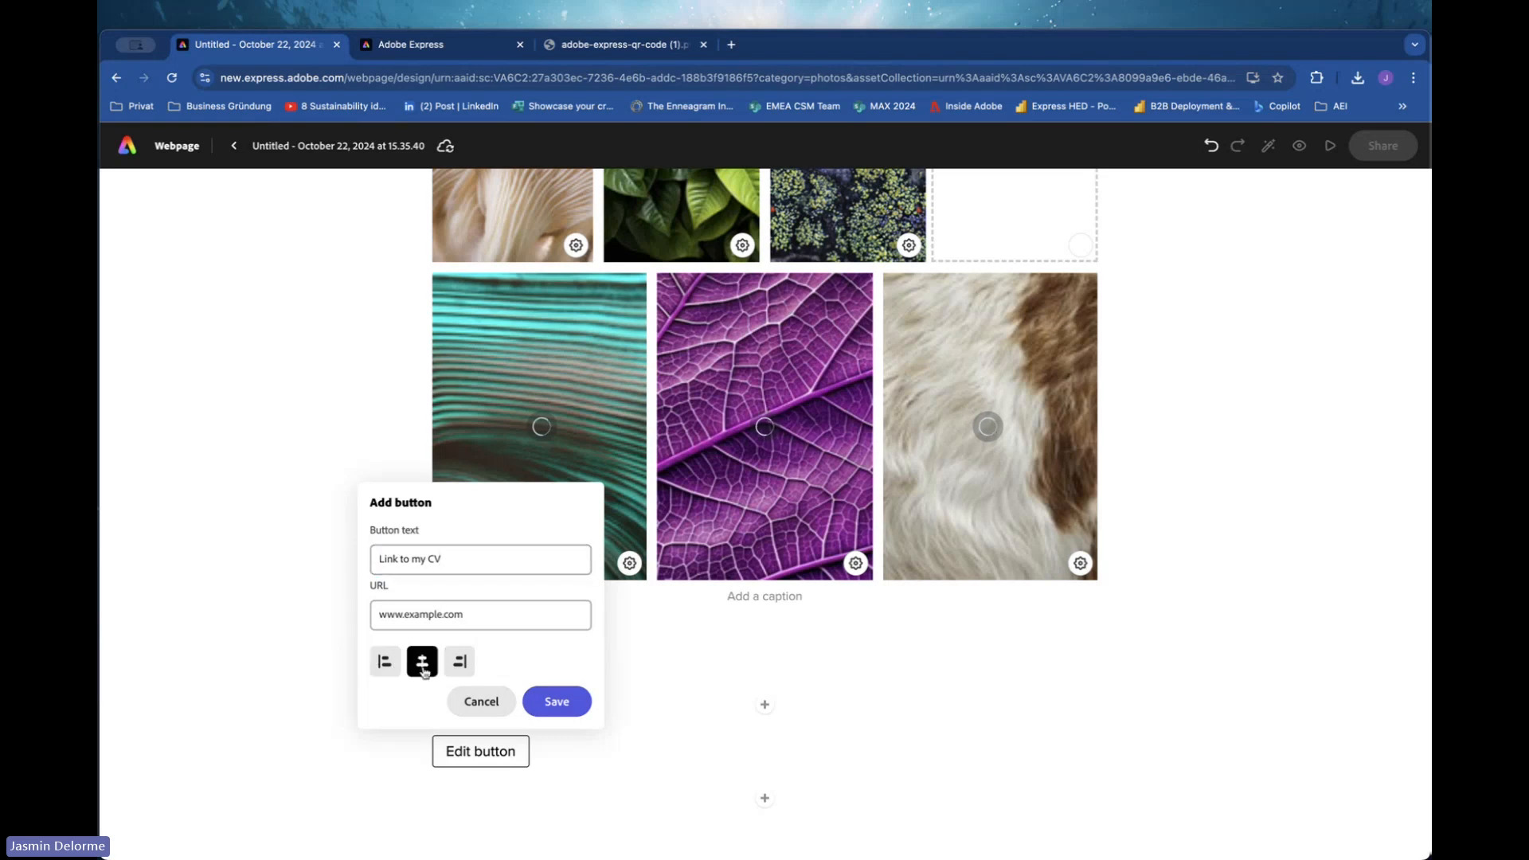
{"action": "left_click", "coordinate": [459, 614]}
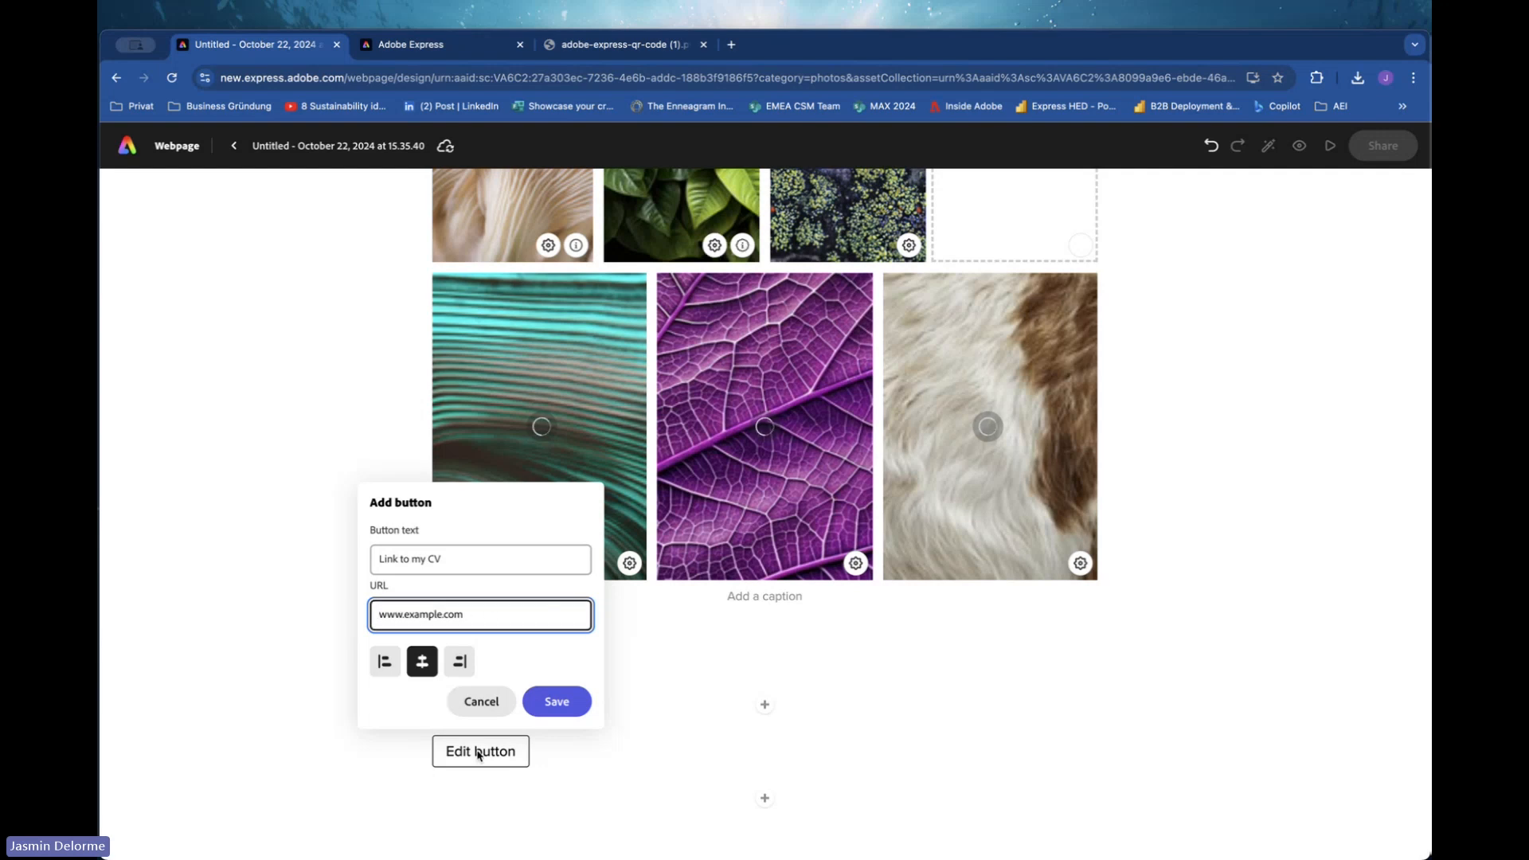
{"action": "left_click", "coordinate": [557, 700]}
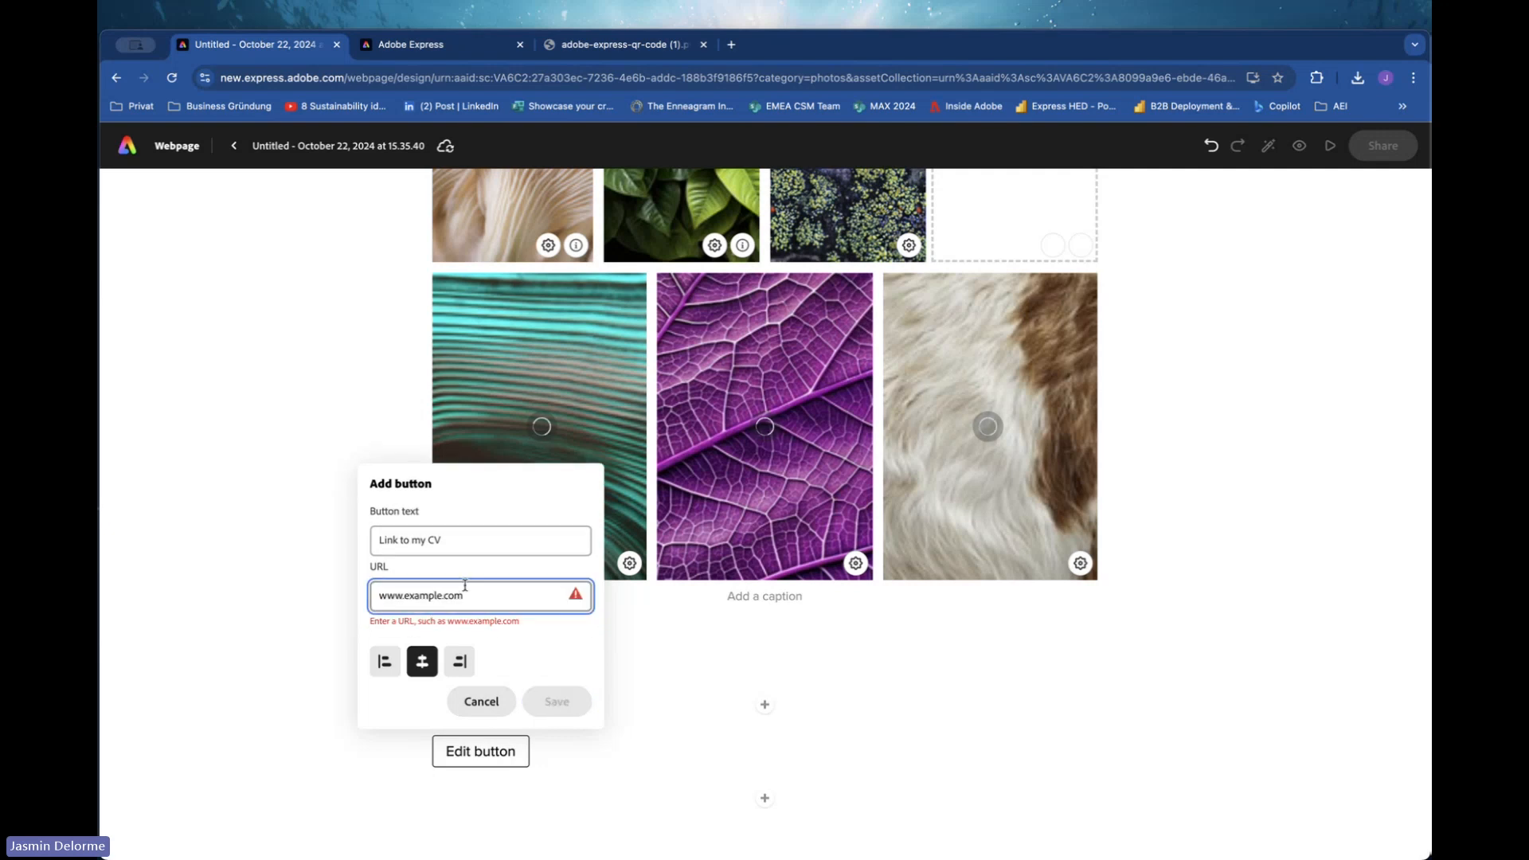
{"action": "type", "text": "www.tes"}
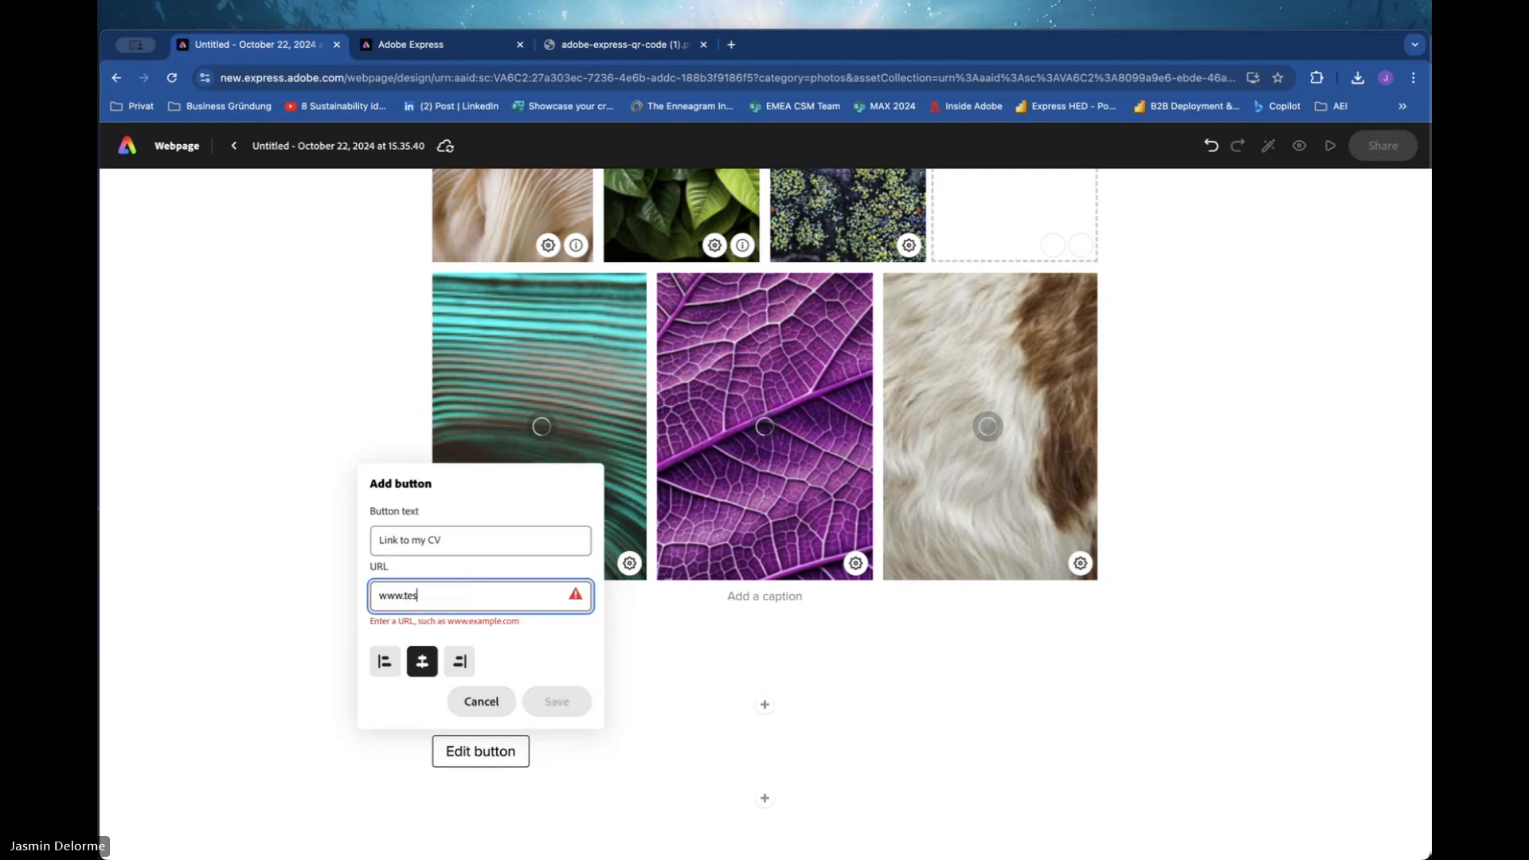
{"action": "type", "text": "t.com"}
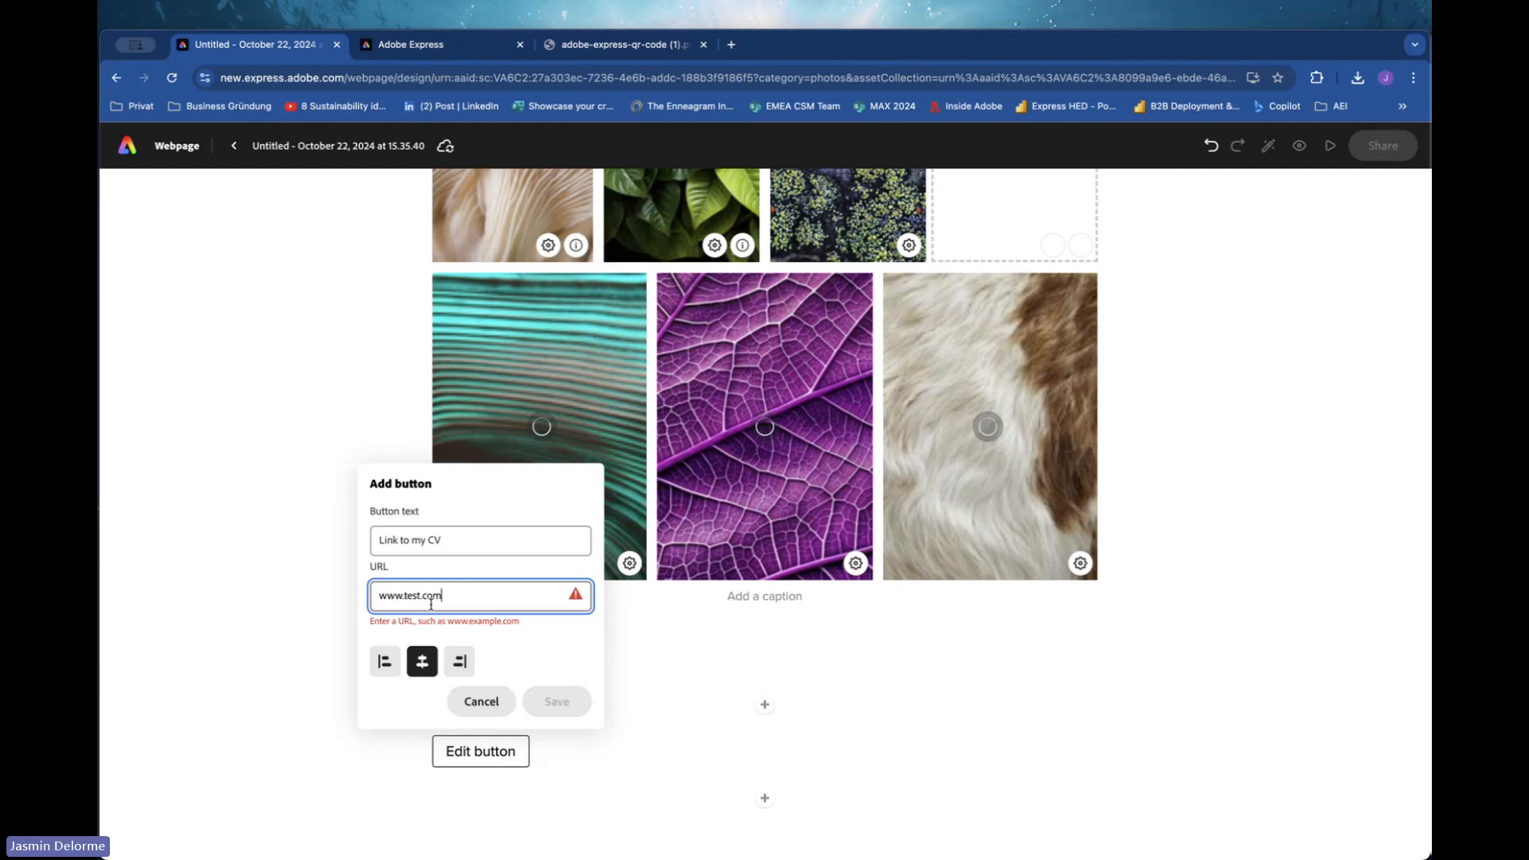
{"action": "left_click", "coordinate": [557, 700]}
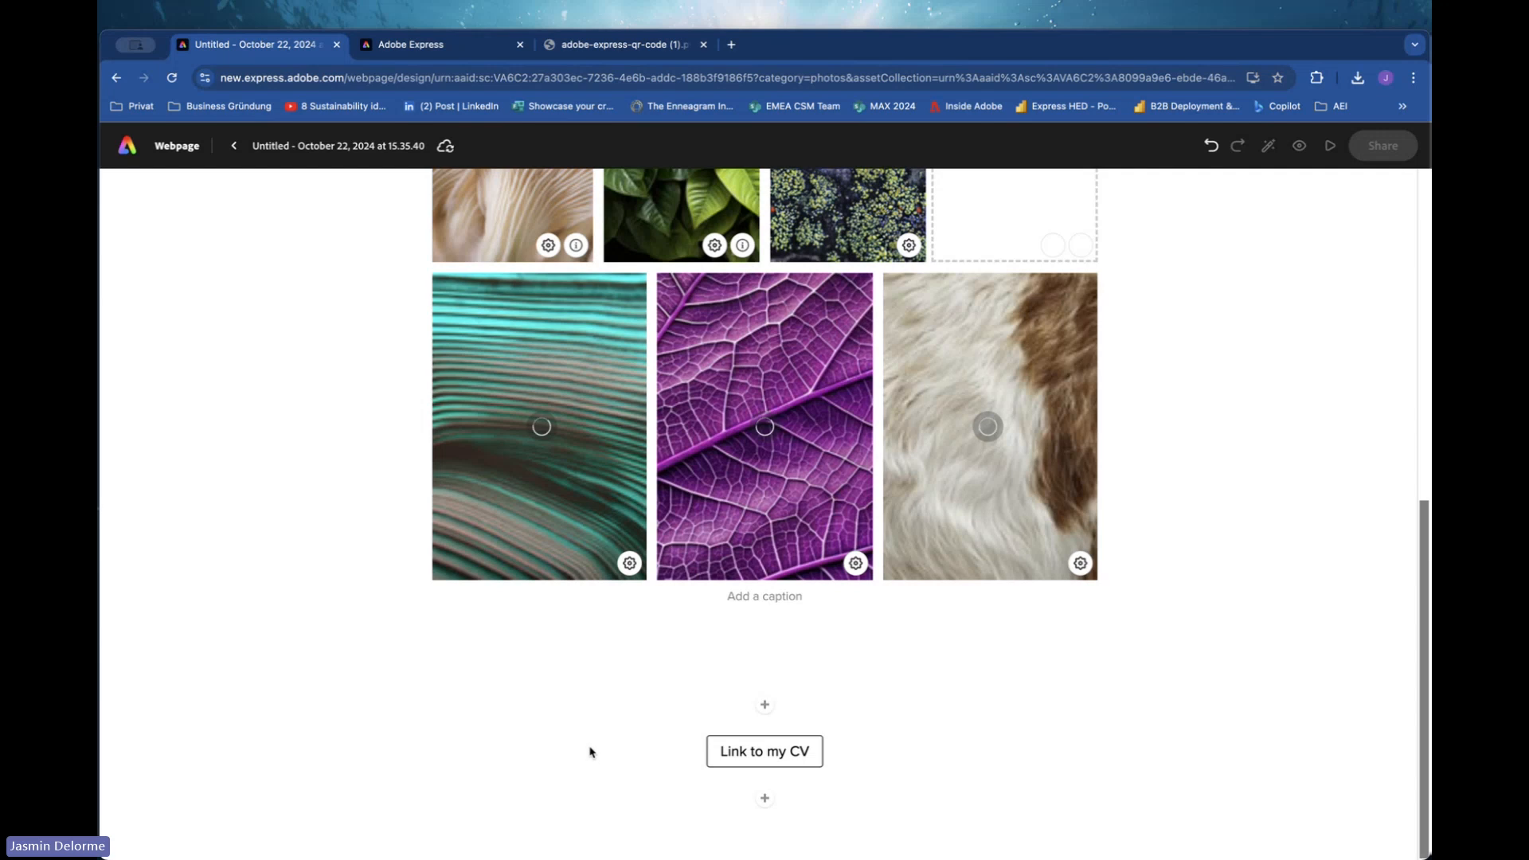
Delete the entire photo grid from the webpage.
{"action": "left_click", "coordinate": [764, 754]}
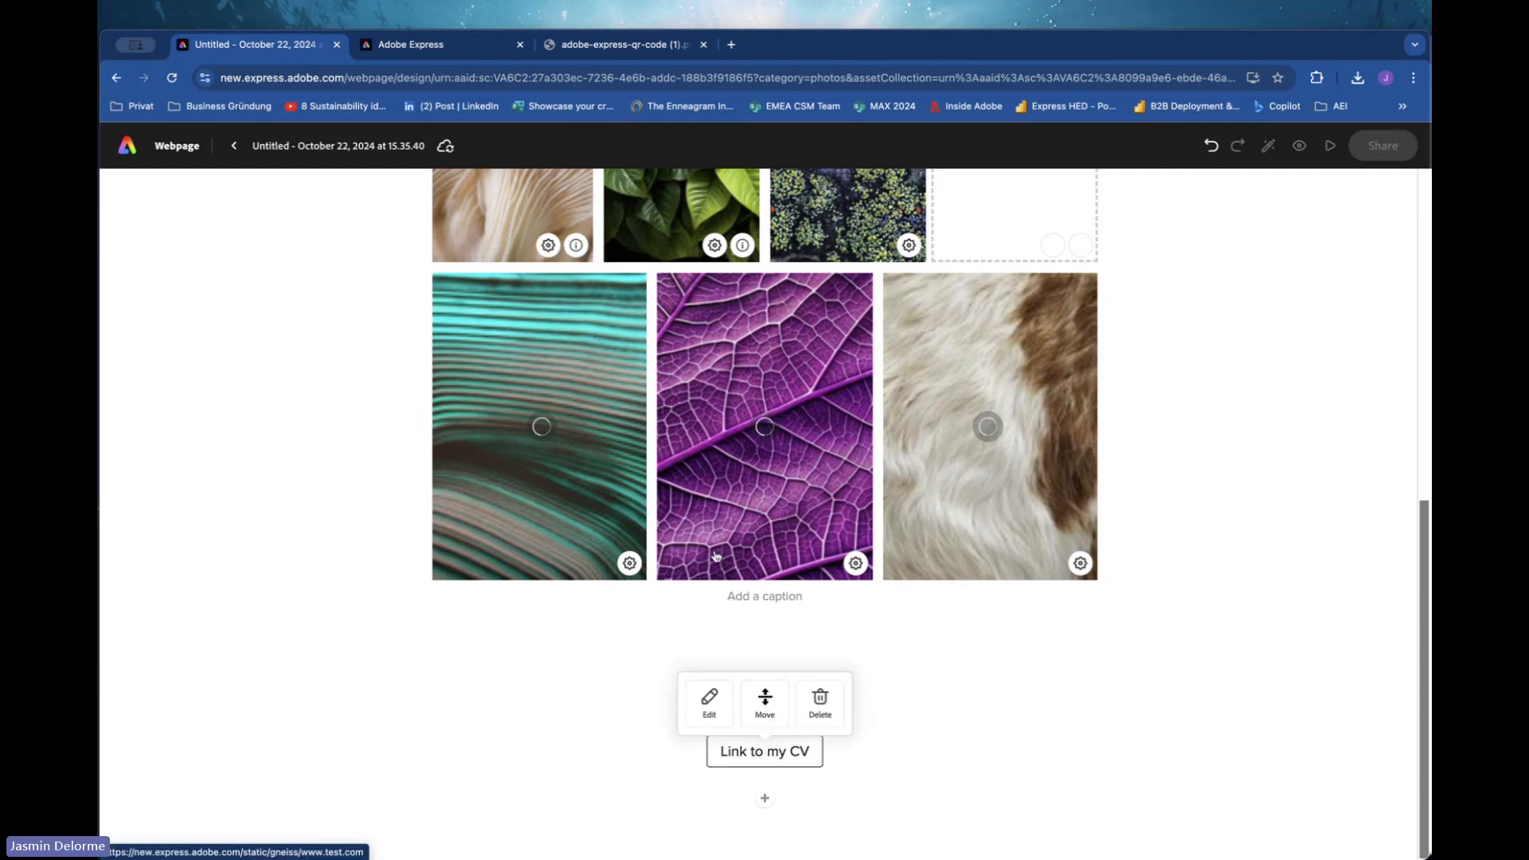
{"action": "left_click", "coordinate": [973, 737]}
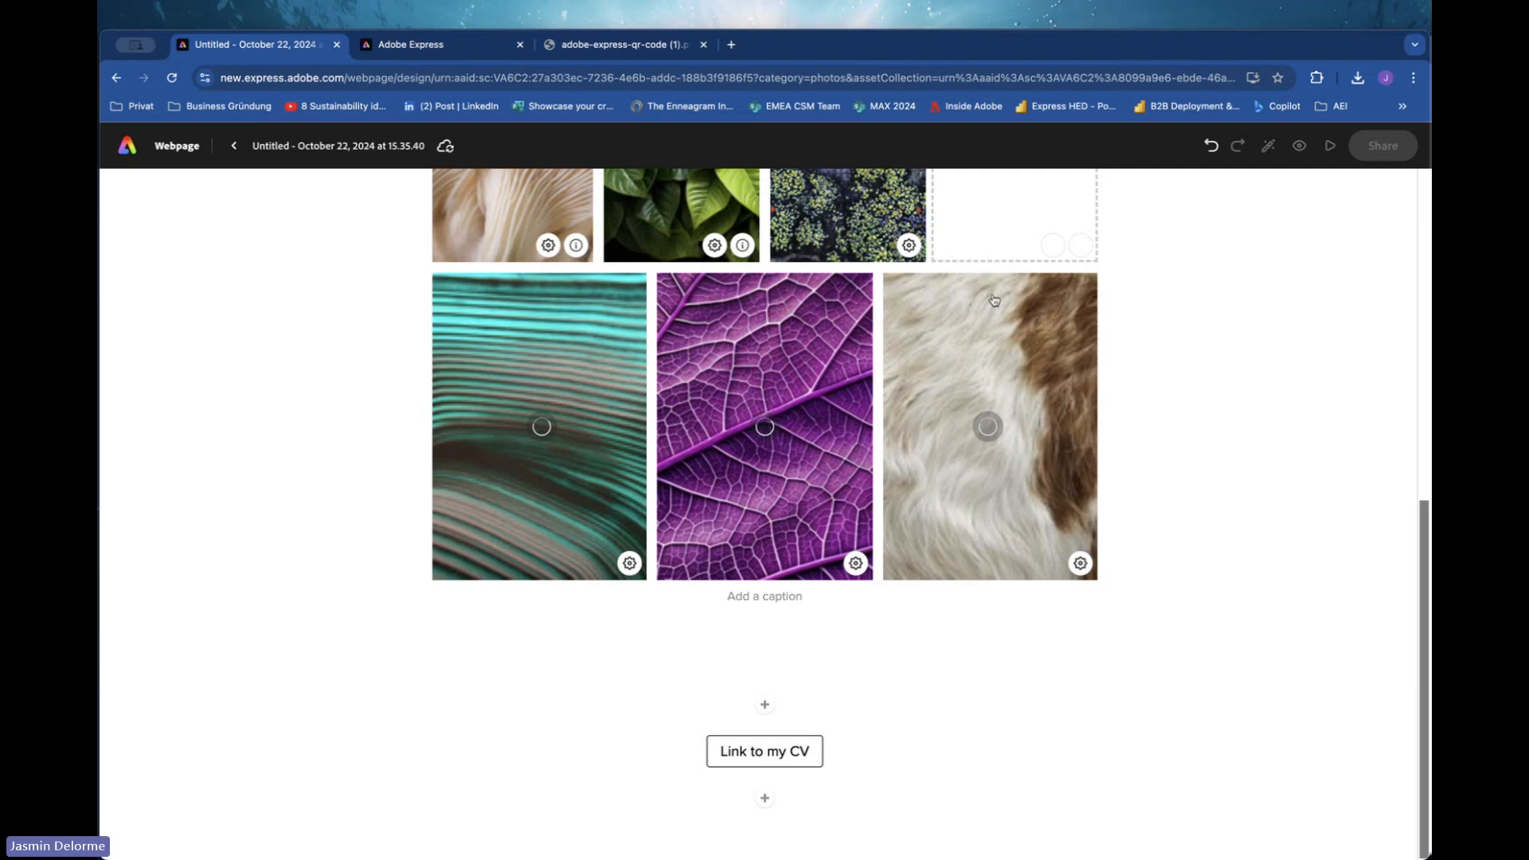
{"action": "scroll", "coordinate": [994, 300], "scroll_direction": "up", "scroll_amount": 6}
{"action": "scroll", "coordinate": [993, 286], "scroll_direction": "down", "scroll_amount": 6}
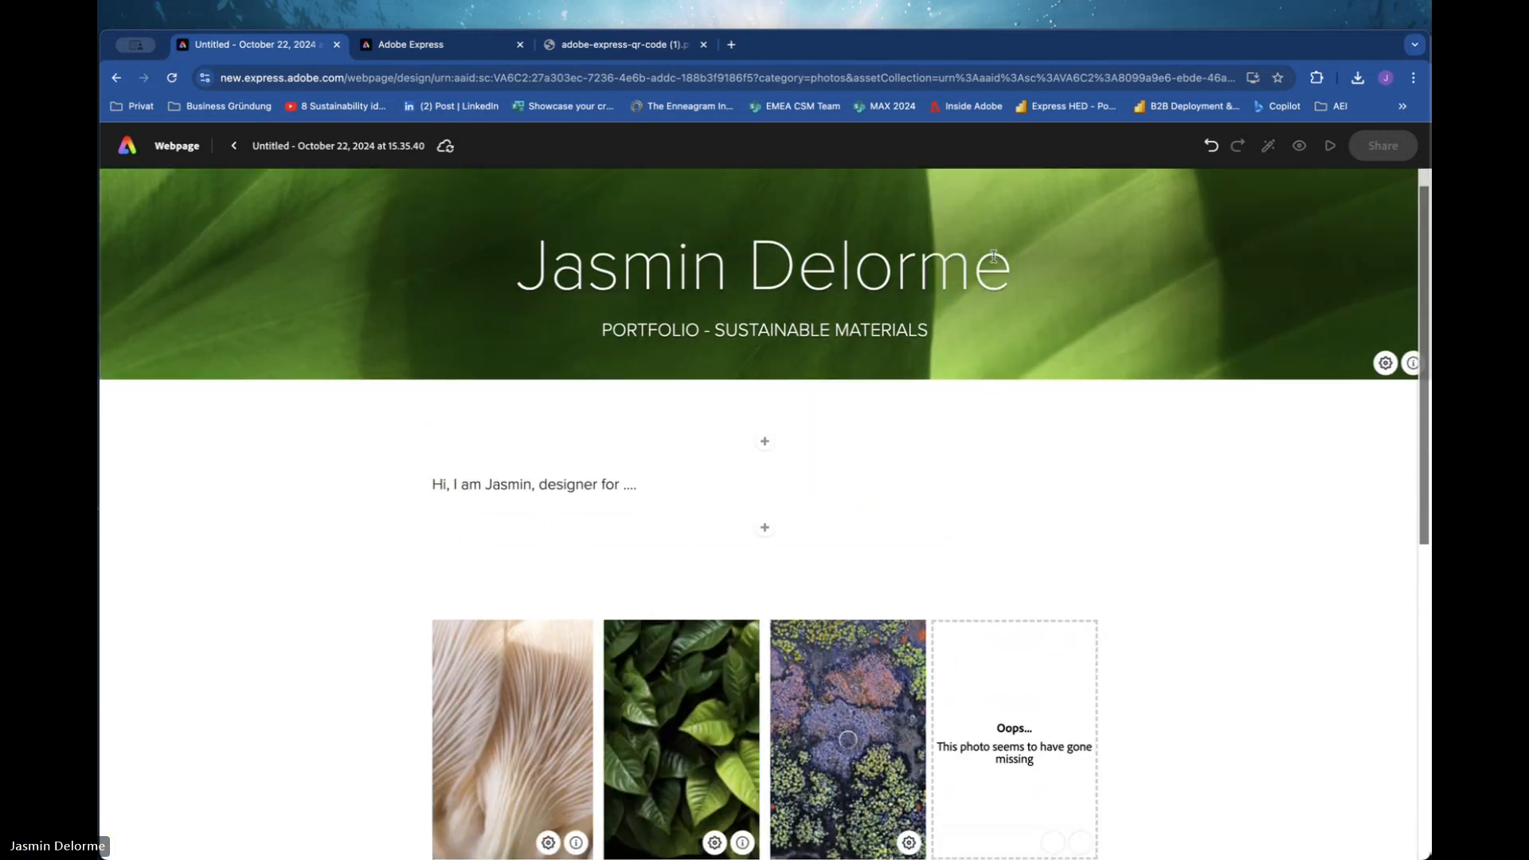
{"action": "left_click", "coordinate": [1226, 686]}
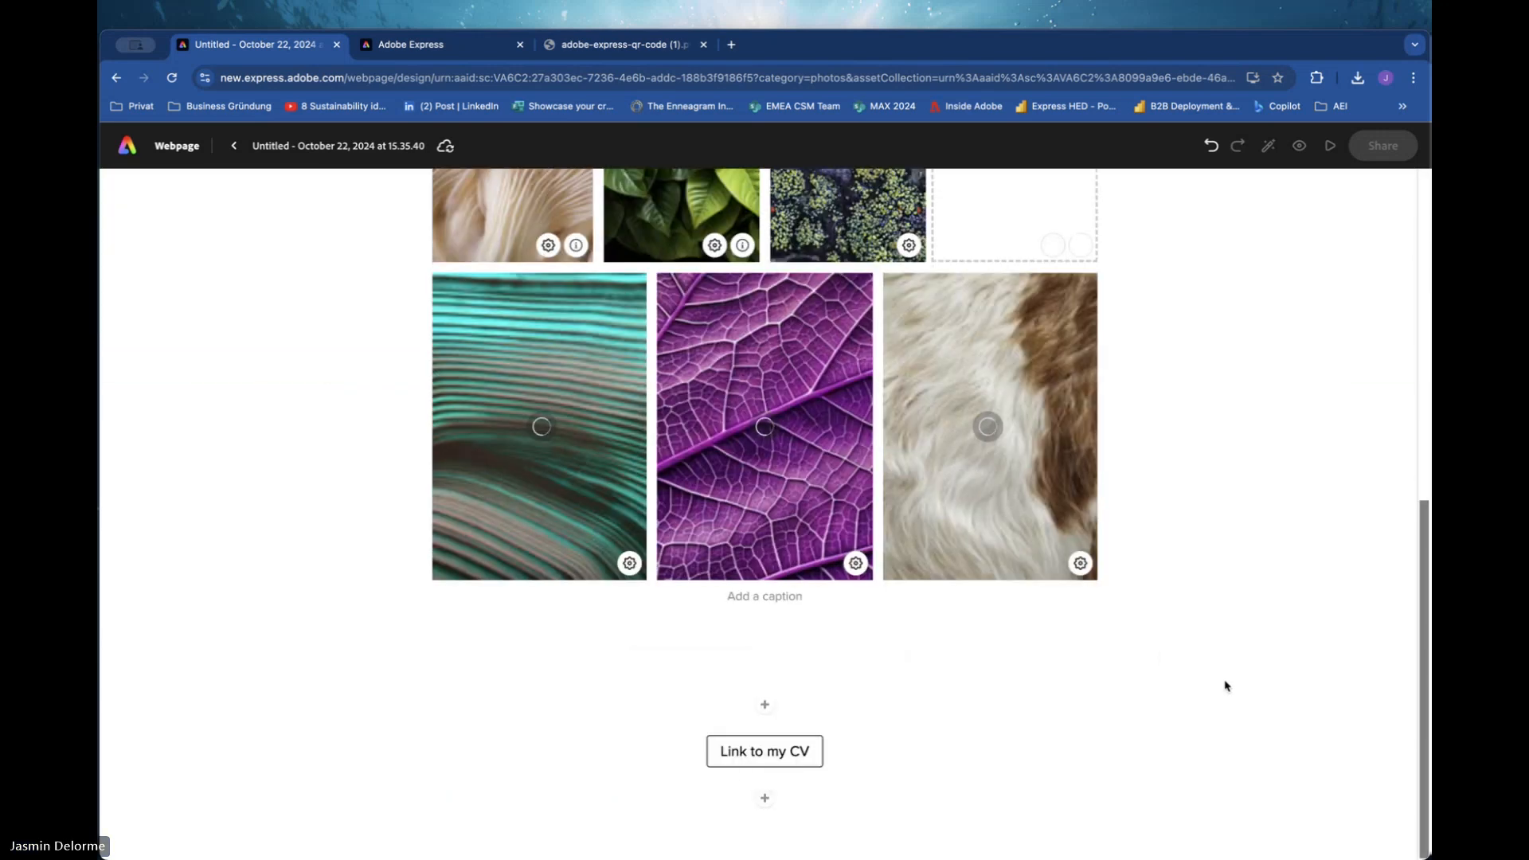
{"action": "scroll", "coordinate": [1142, 356], "scroll_direction": "up", "scroll_amount": 6}
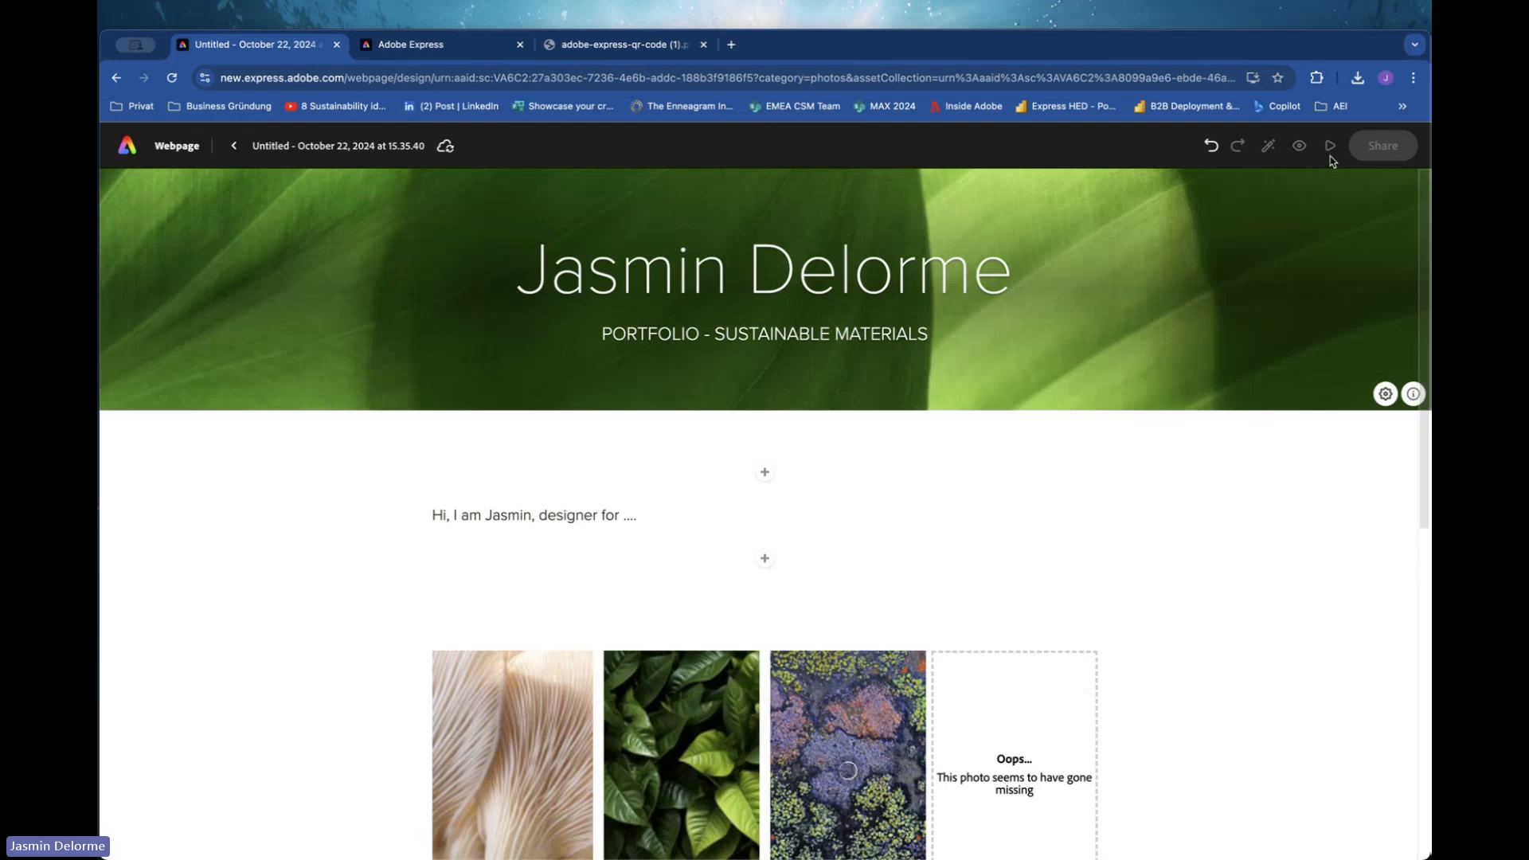
{"action": "scroll", "coordinate": [996, 536], "scroll_direction": "down", "scroll_amount": 6}
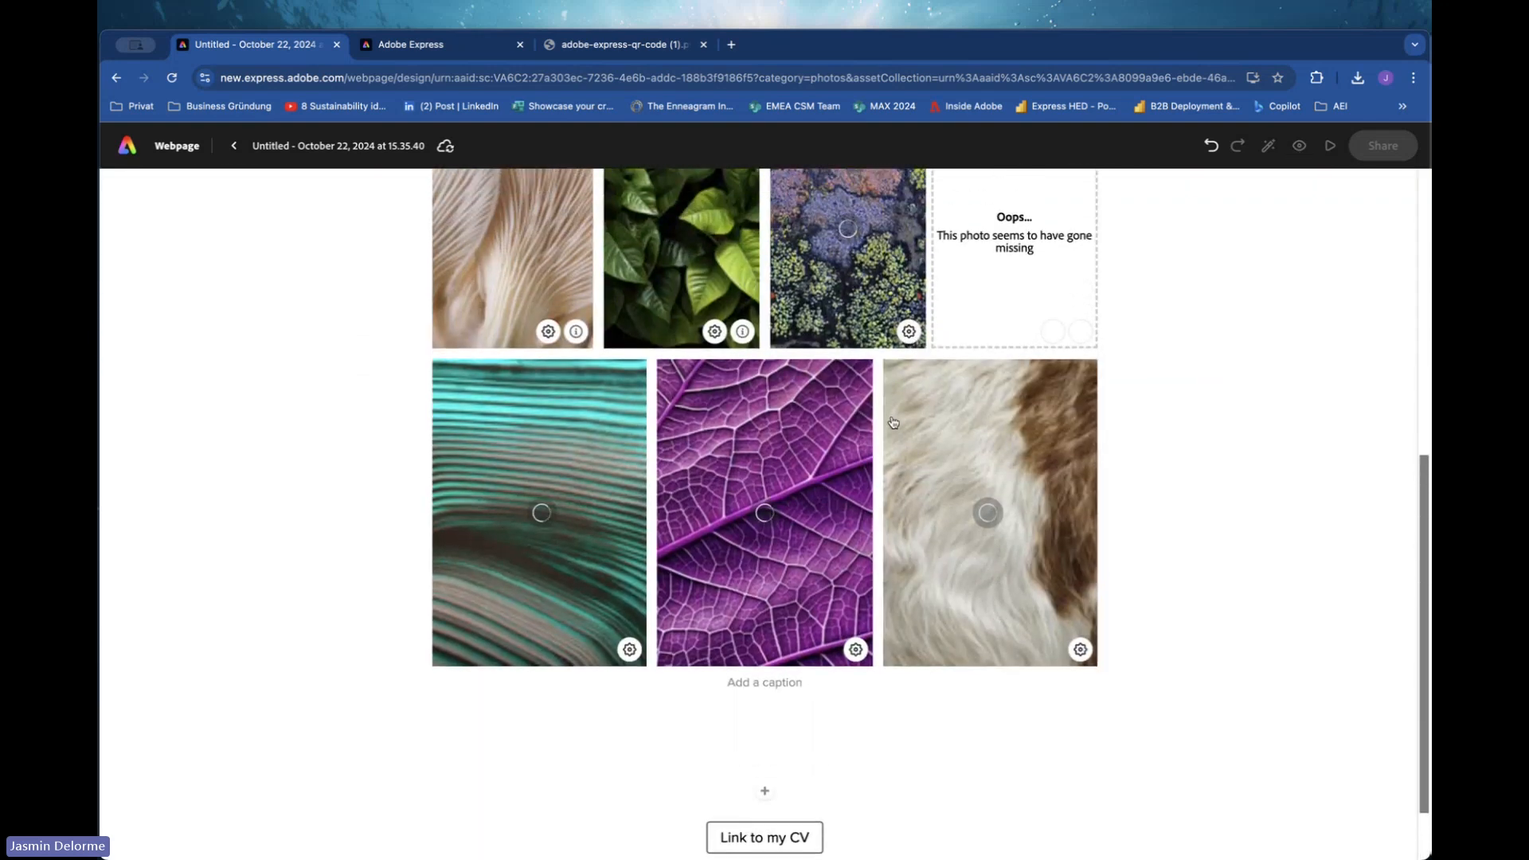
{"action": "left_click", "coordinate": [903, 379]}
{"action": "left_click", "coordinate": [818, 201]}
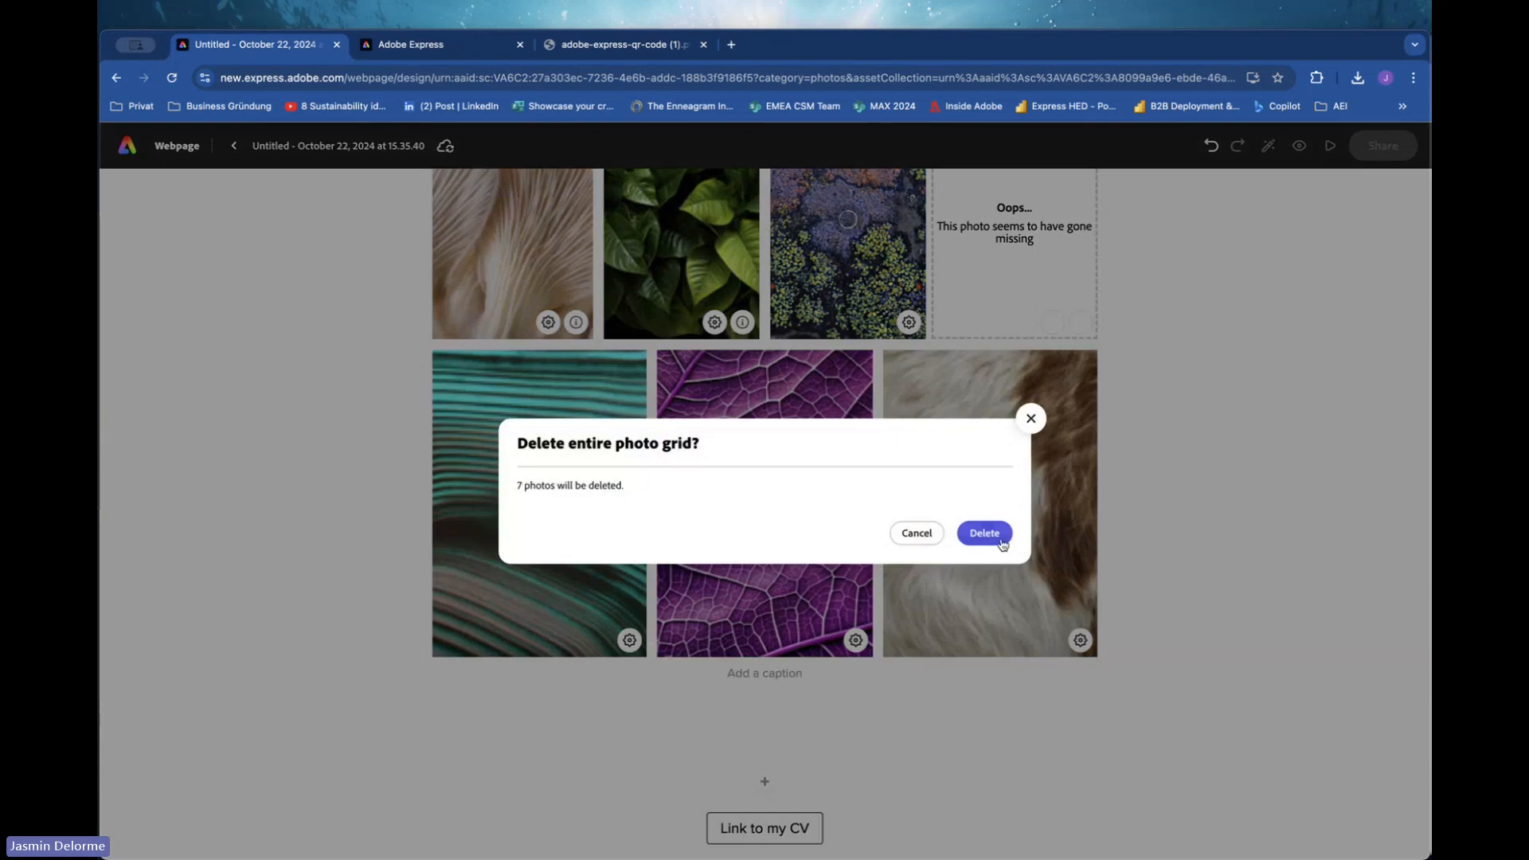
{"action": "left_click", "coordinate": [986, 532]}
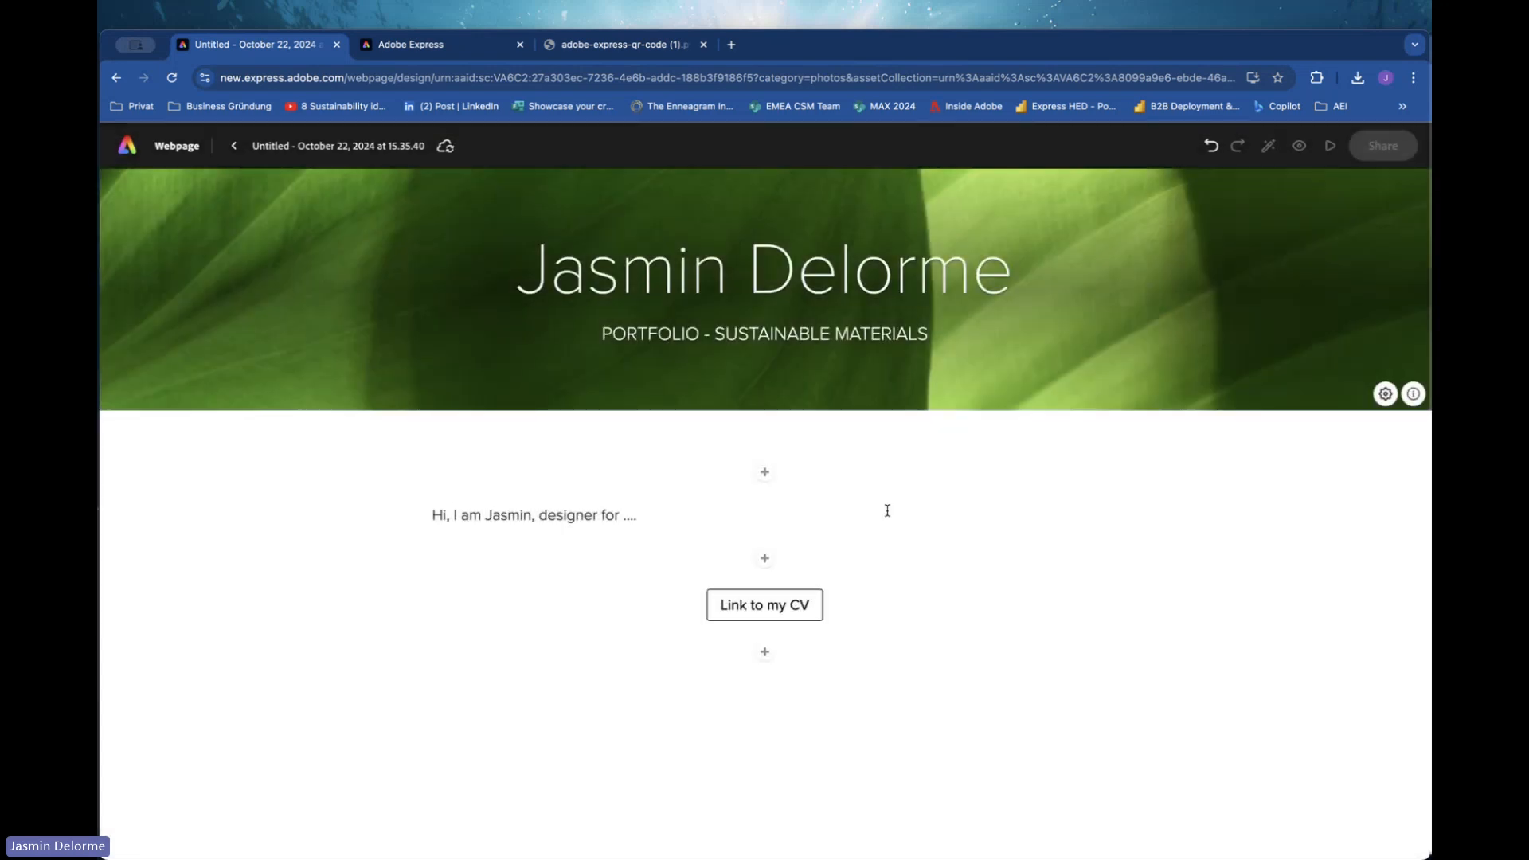
{"action": "left_click", "coordinate": [887, 511]}
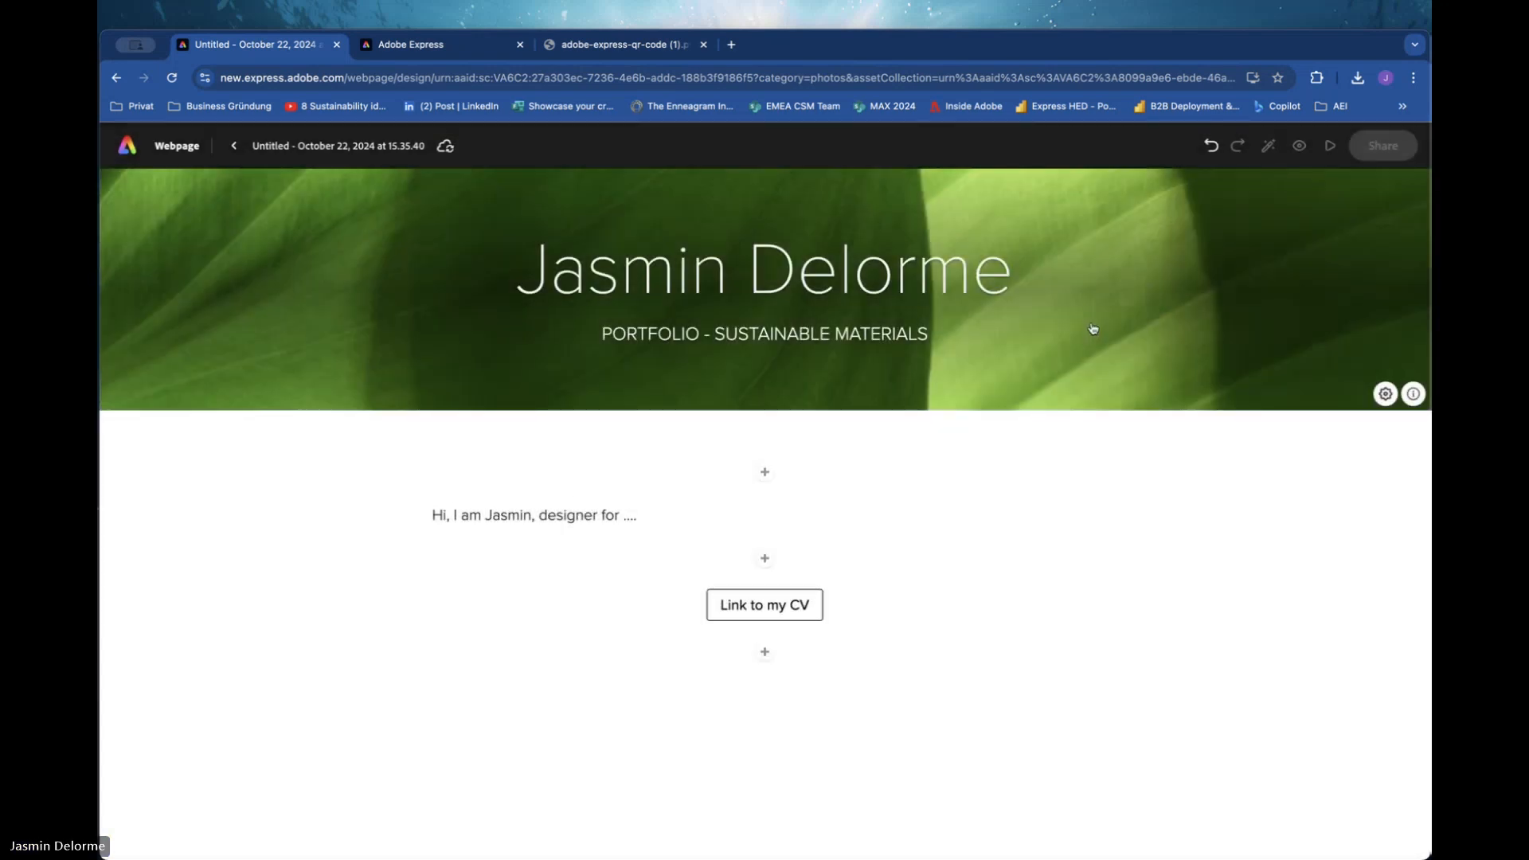
{"action": "left_click", "coordinate": [1260, 335]}
{"action": "left_click", "coordinate": [1244, 437]}
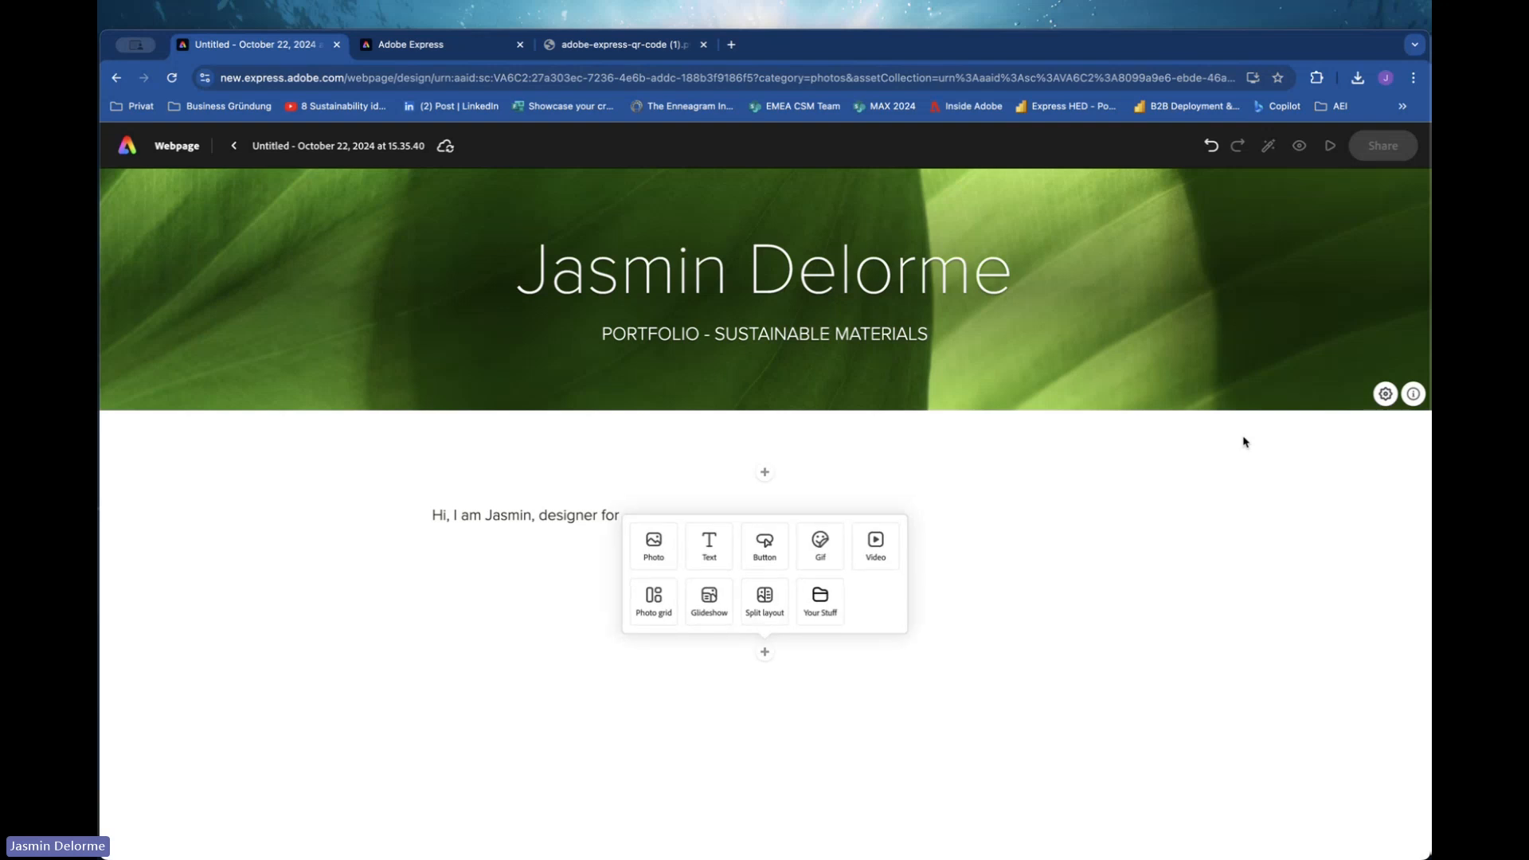
{"action": "left_click", "coordinate": [1245, 462]}
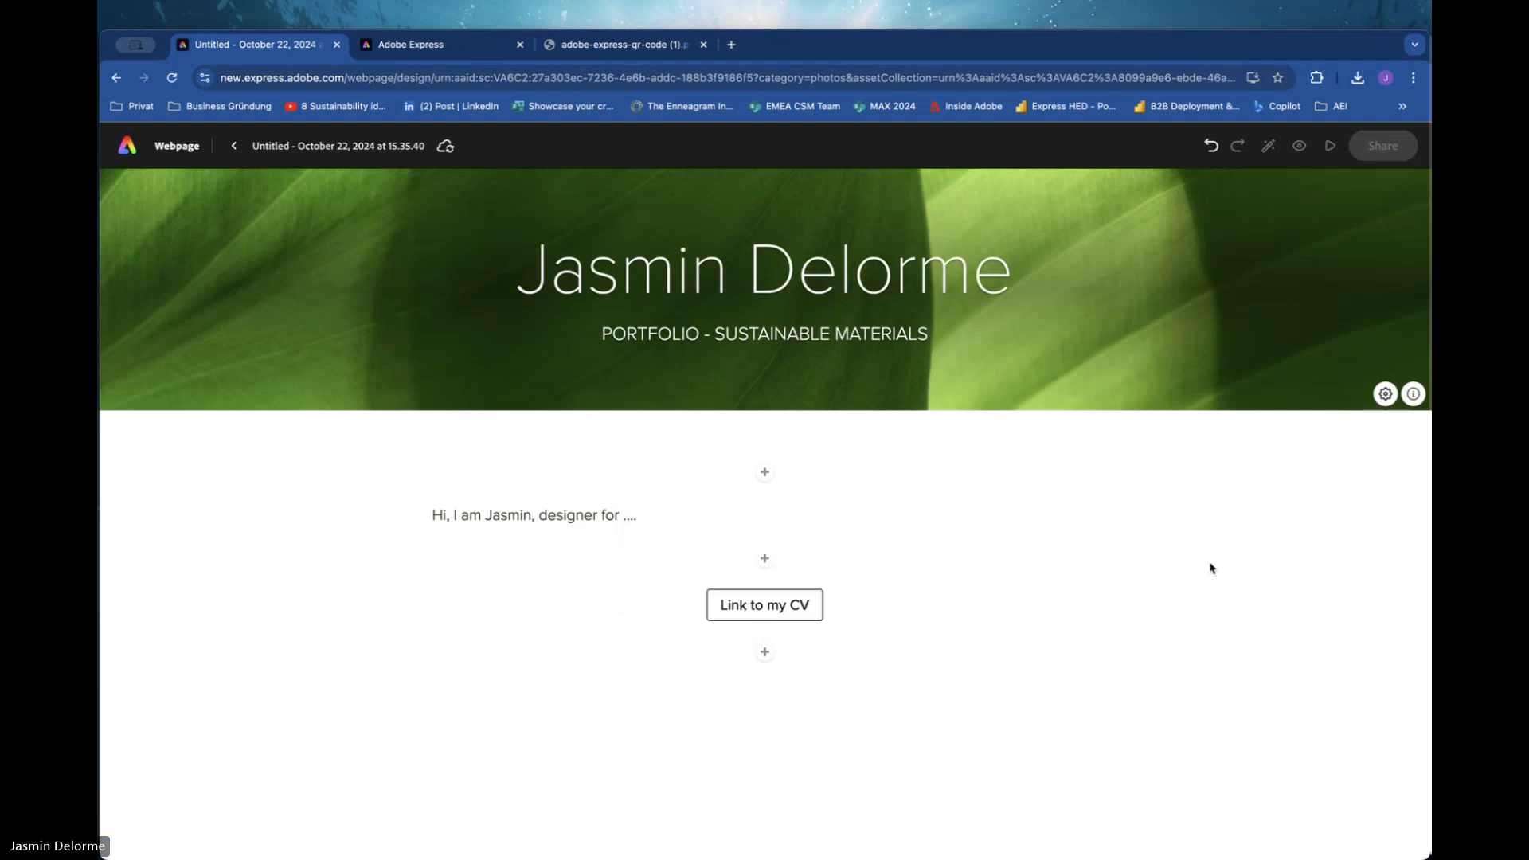
Rename the webpage project as "Webpage Jasmim".
{"action": "left_click", "coordinate": [332, 147]}
{"action": "left_click_drag", "start_coordinate": [350, 142], "coordinate": [174, 146]}
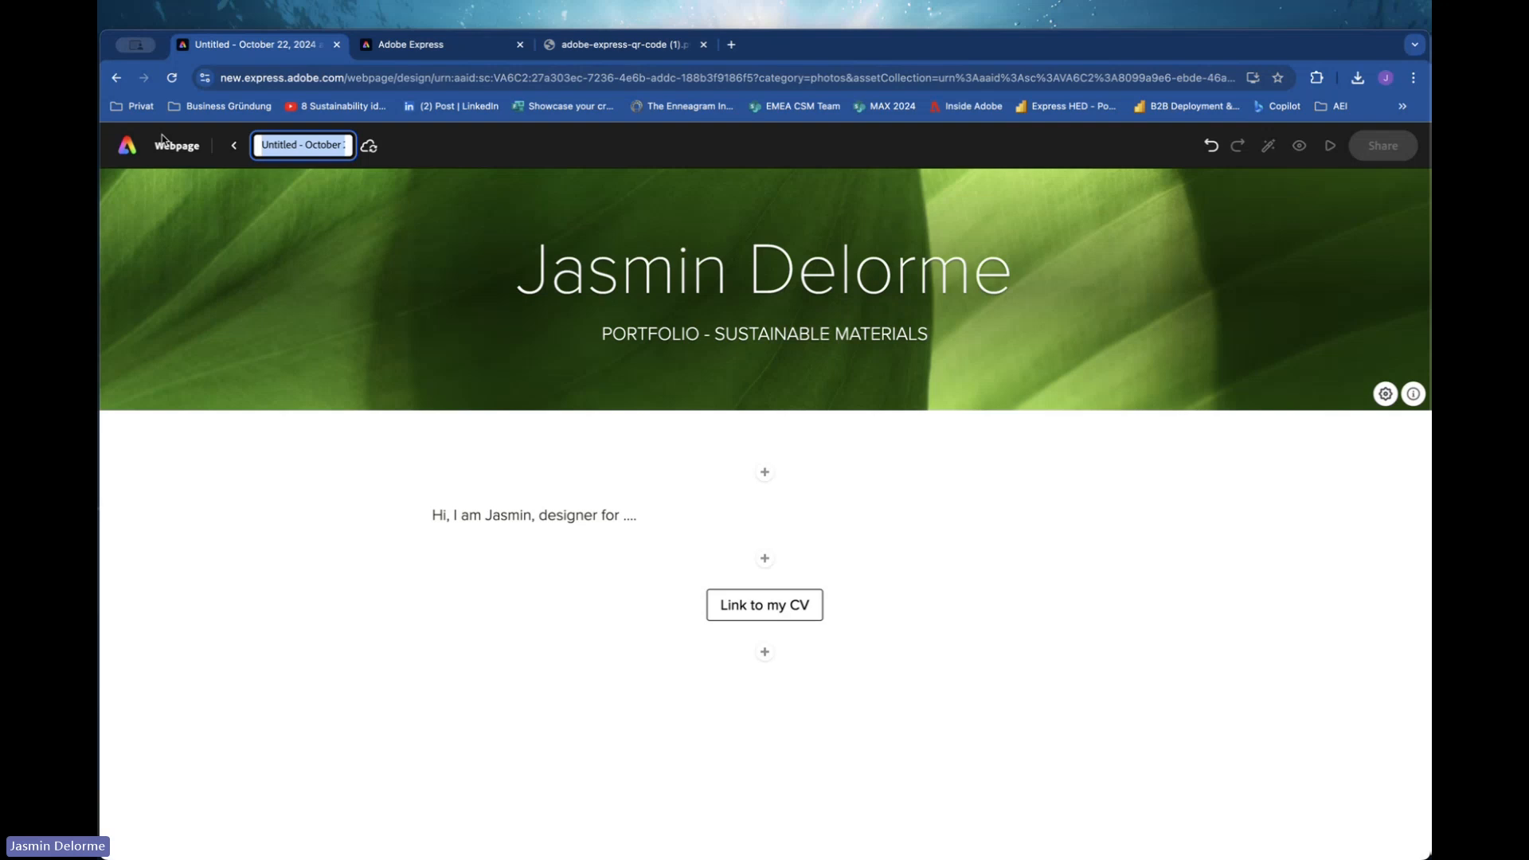
{"action": "type", "text": "Web"}
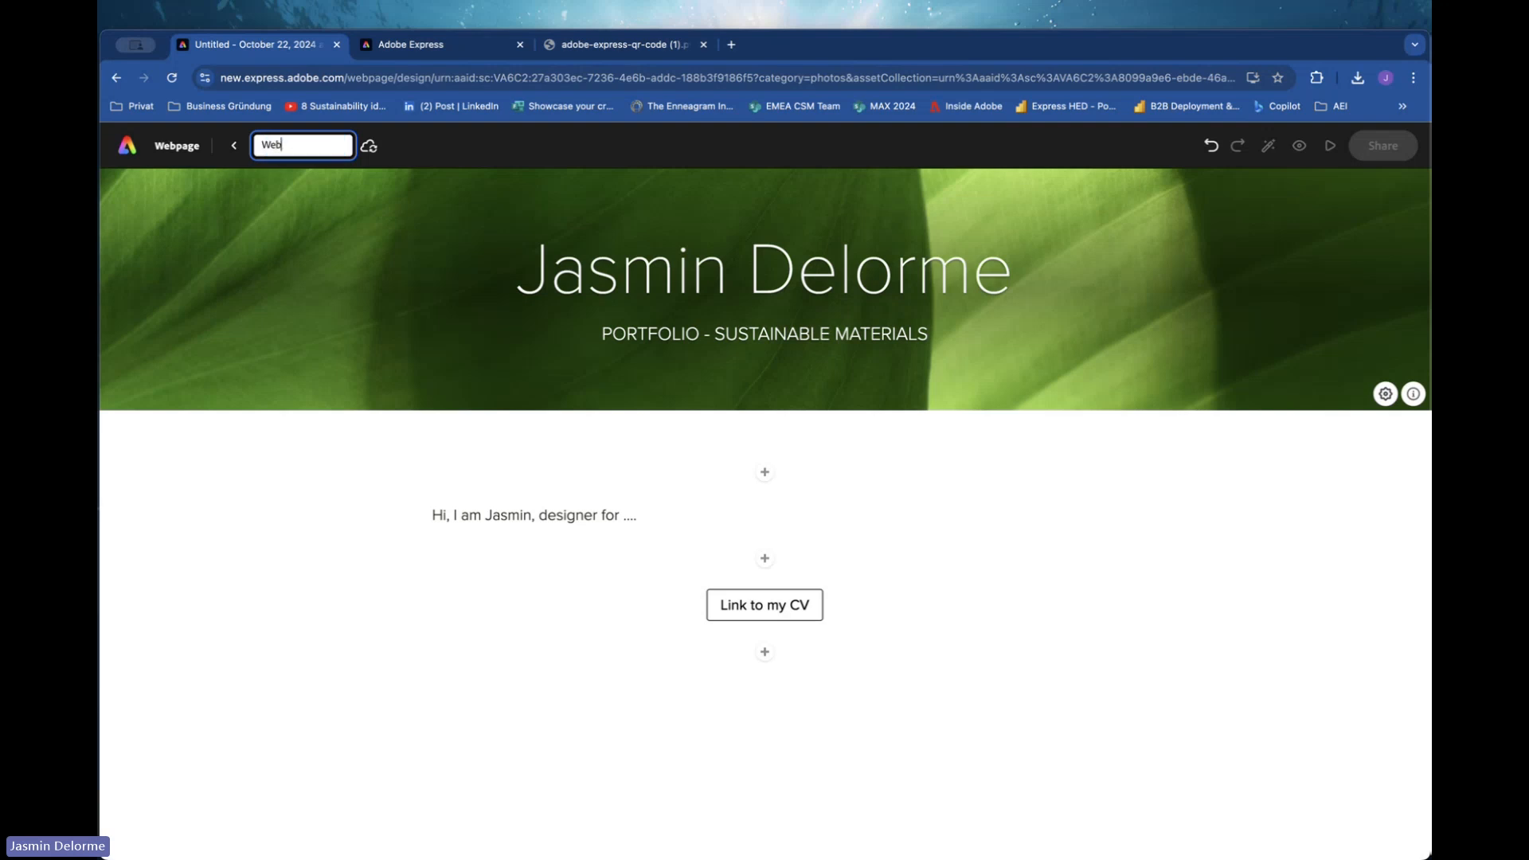
{"action": "type", "text": "page Jasmim"}
{"action": "left_click", "coordinate": [255, 470]}
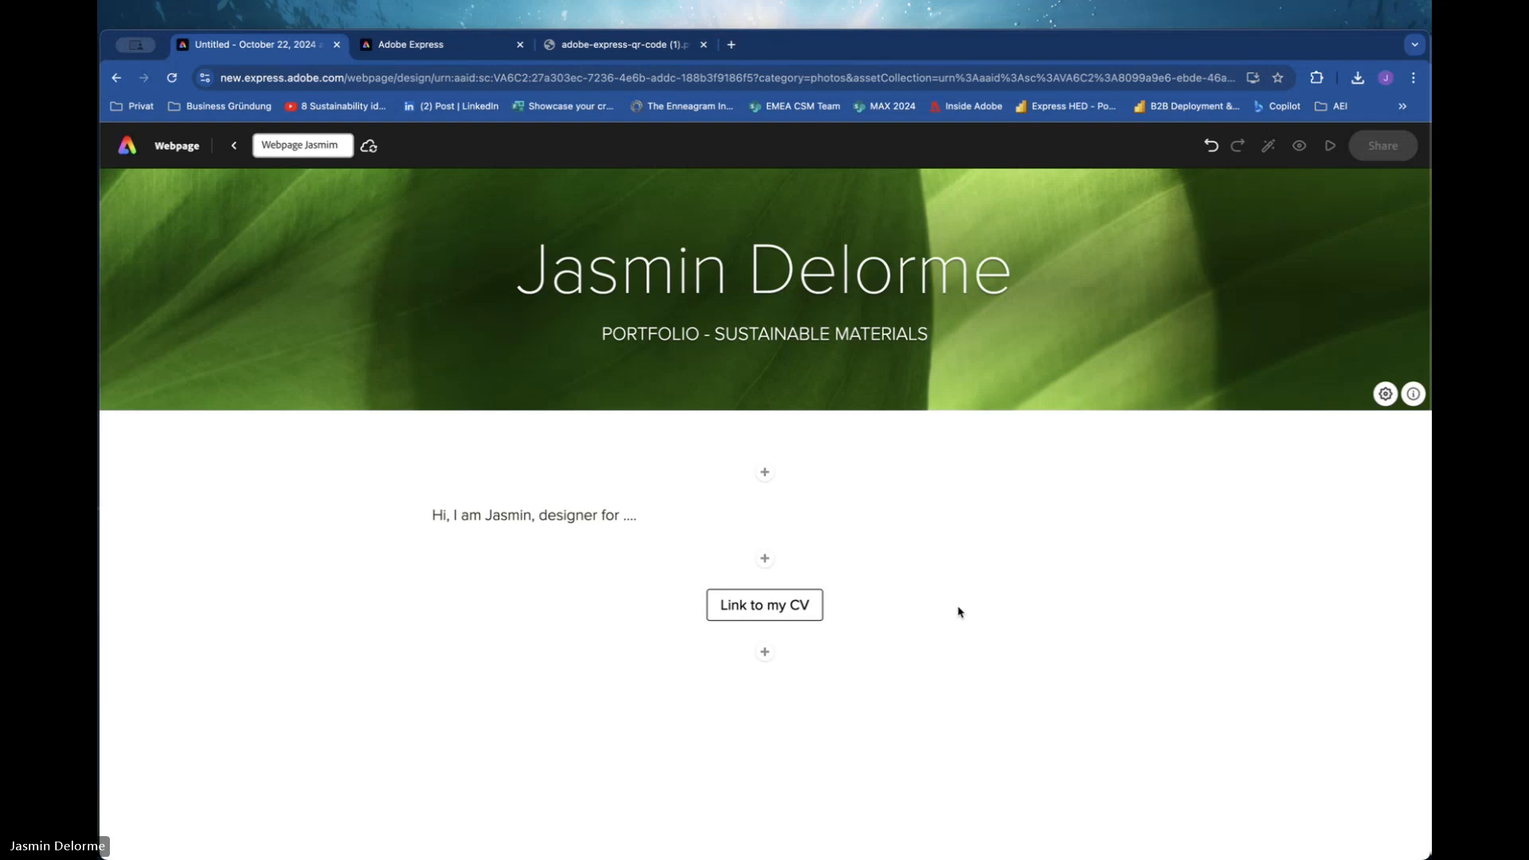
{"action": "left_click", "coordinate": [900, 594]}
{"action": "left_click", "coordinate": [1060, 654]}
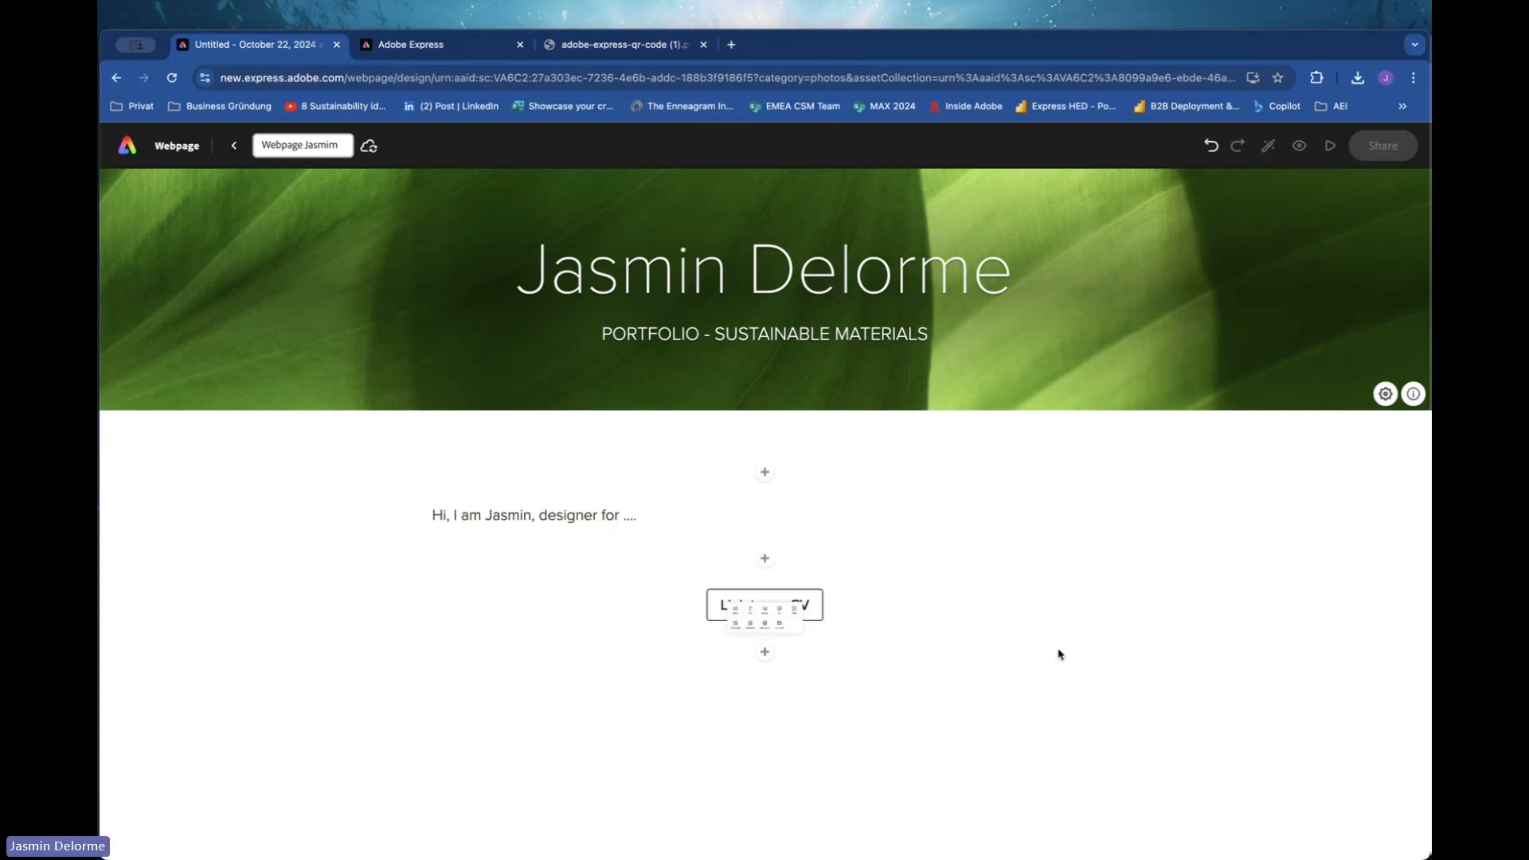
{"action": "left_click", "coordinate": [1060, 654]}
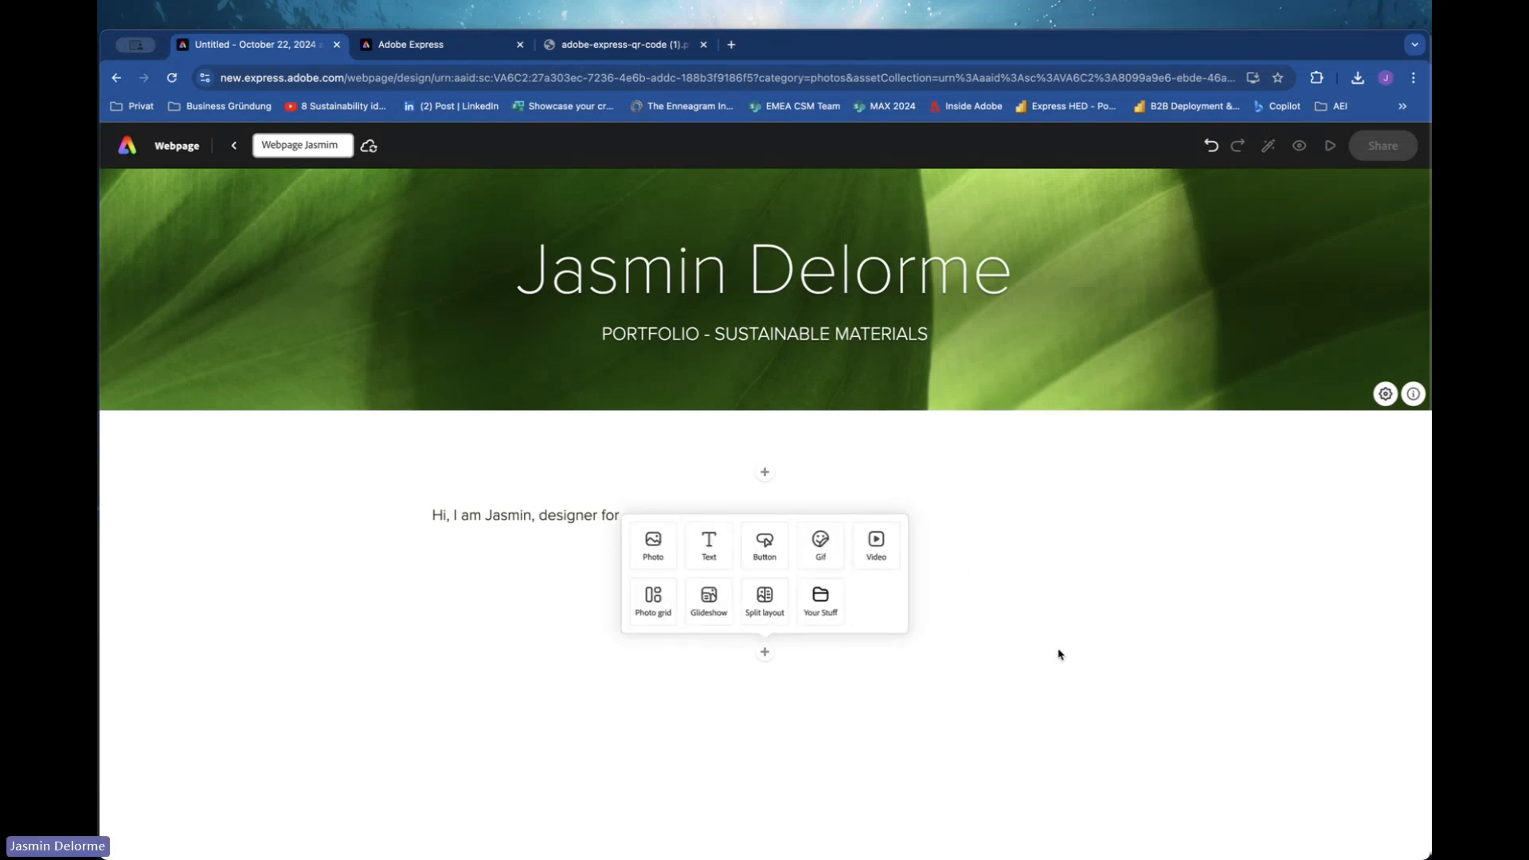
{"action": "left_click", "coordinate": [1113, 634]}
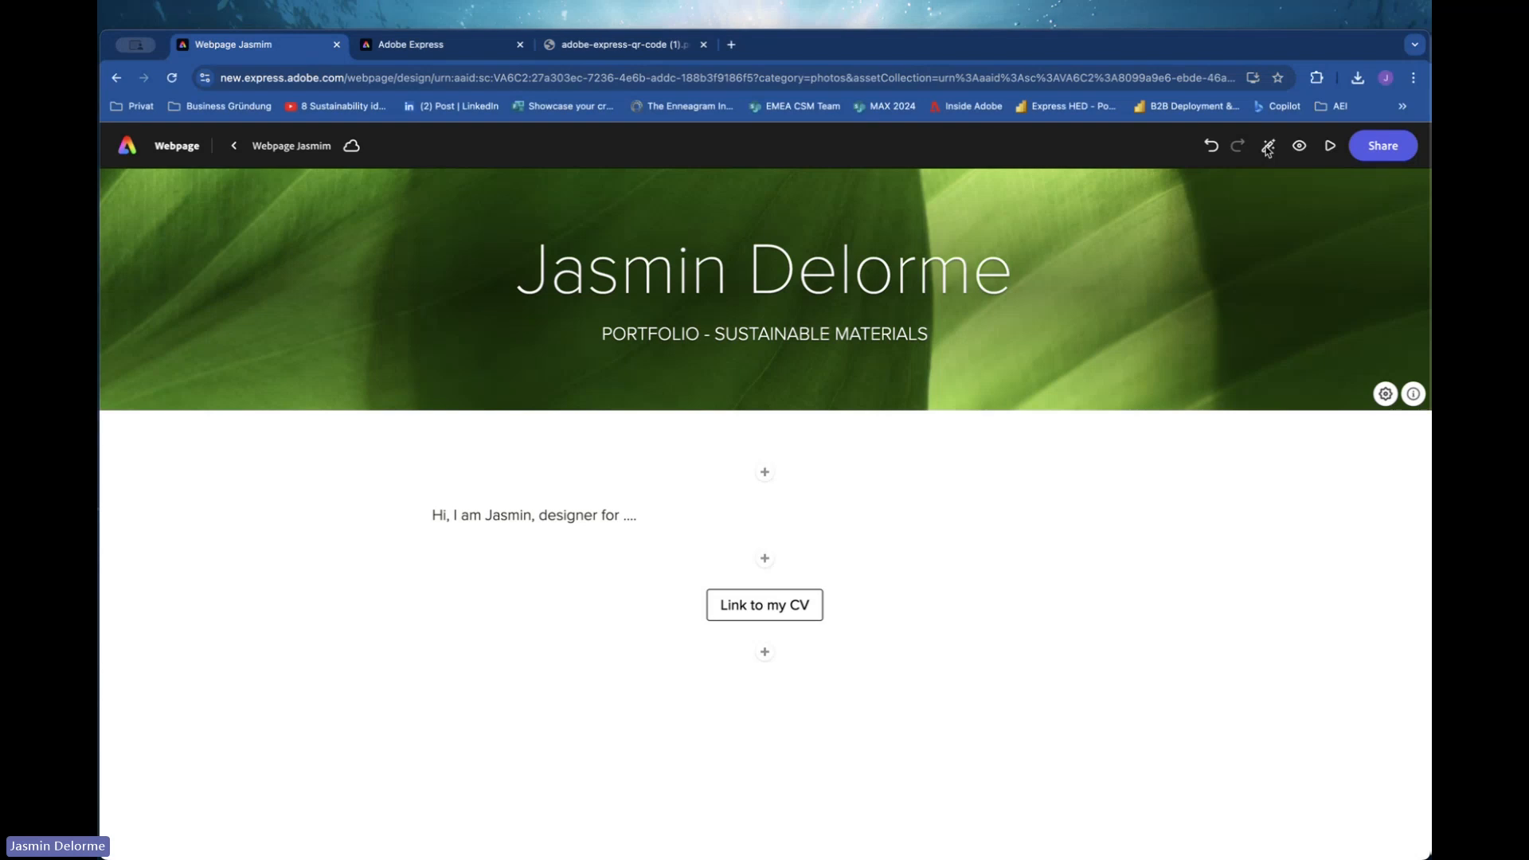
Apply the Nightcap theme to the webpage from the theme list.
{"action": "left_click", "coordinate": [1268, 146]}
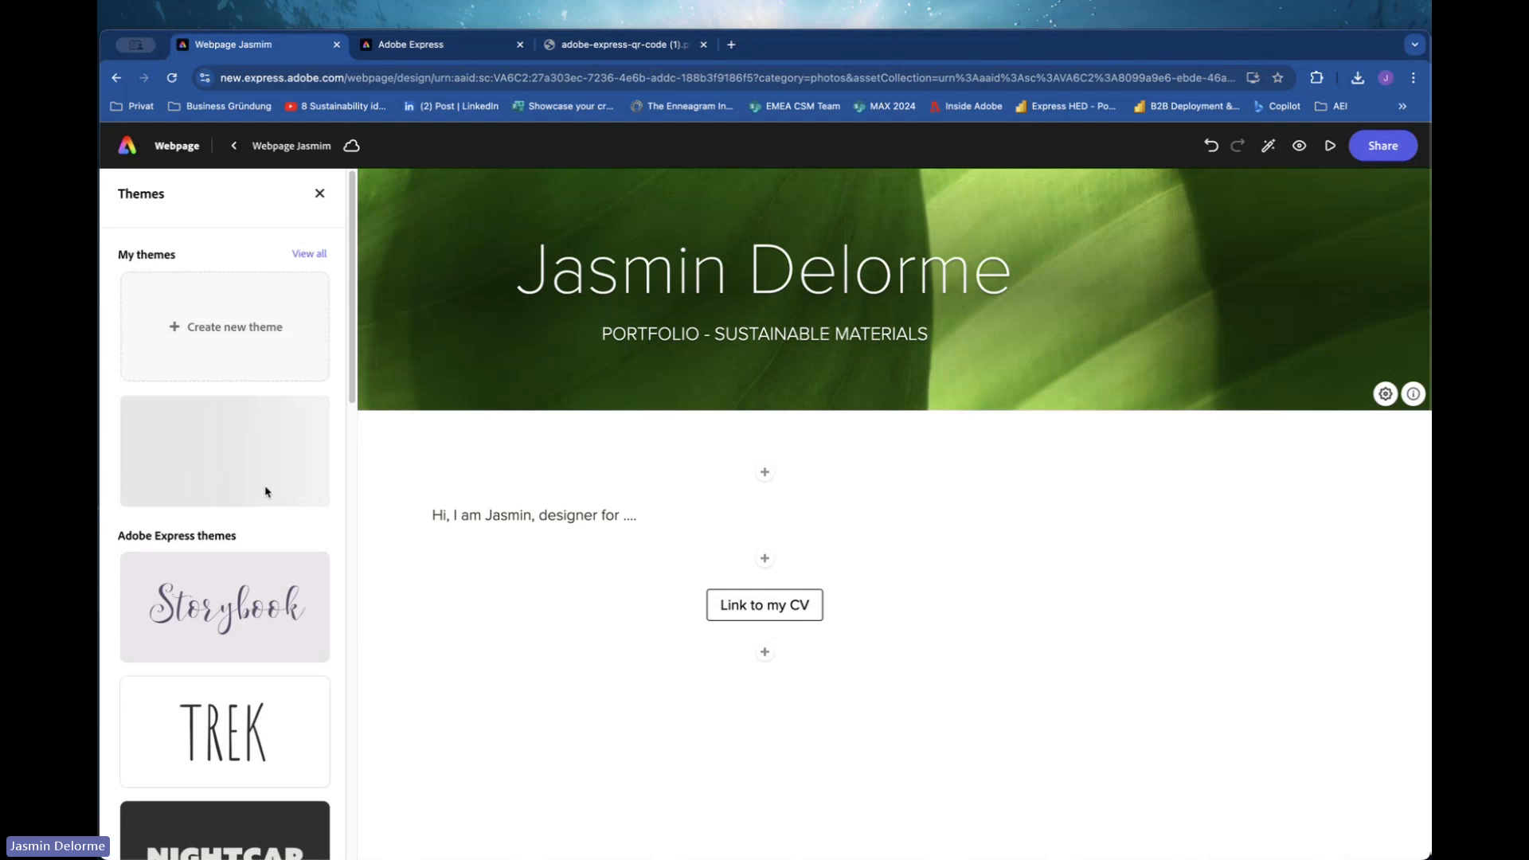
{"action": "left_click_drag", "start_coordinate": [353, 324], "coordinate": [331, 437]}
{"action": "left_click", "coordinate": [284, 488]}
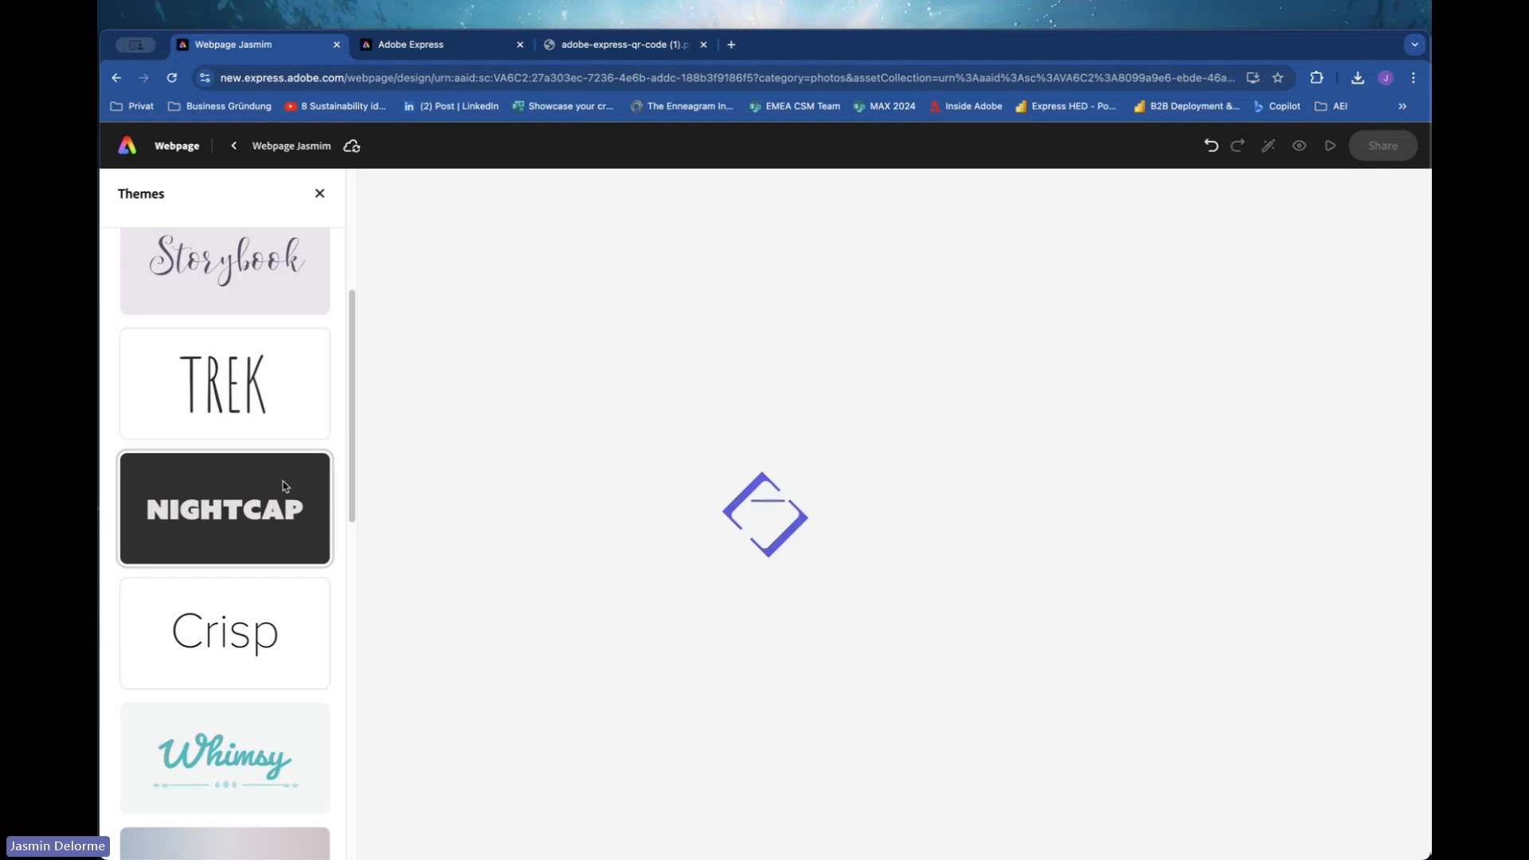
Start creating a new custom theme for the webpage.
{"action": "scroll", "coordinate": [284, 484], "scroll_direction": "up", "scroll_amount": 2}
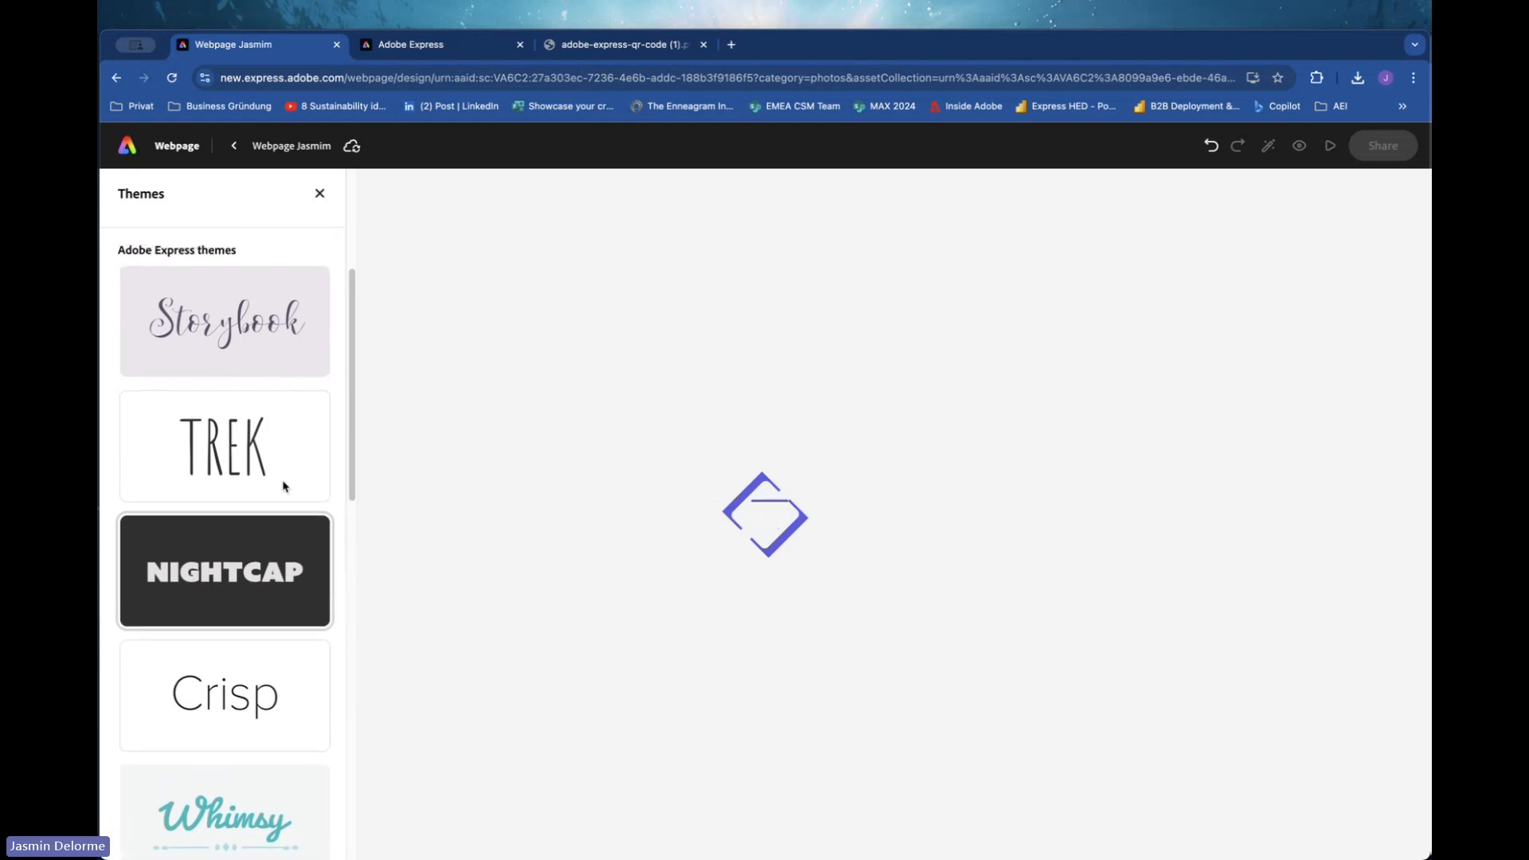
{"action": "scroll", "coordinate": [284, 487], "scroll_direction": "up", "scroll_amount": 1}
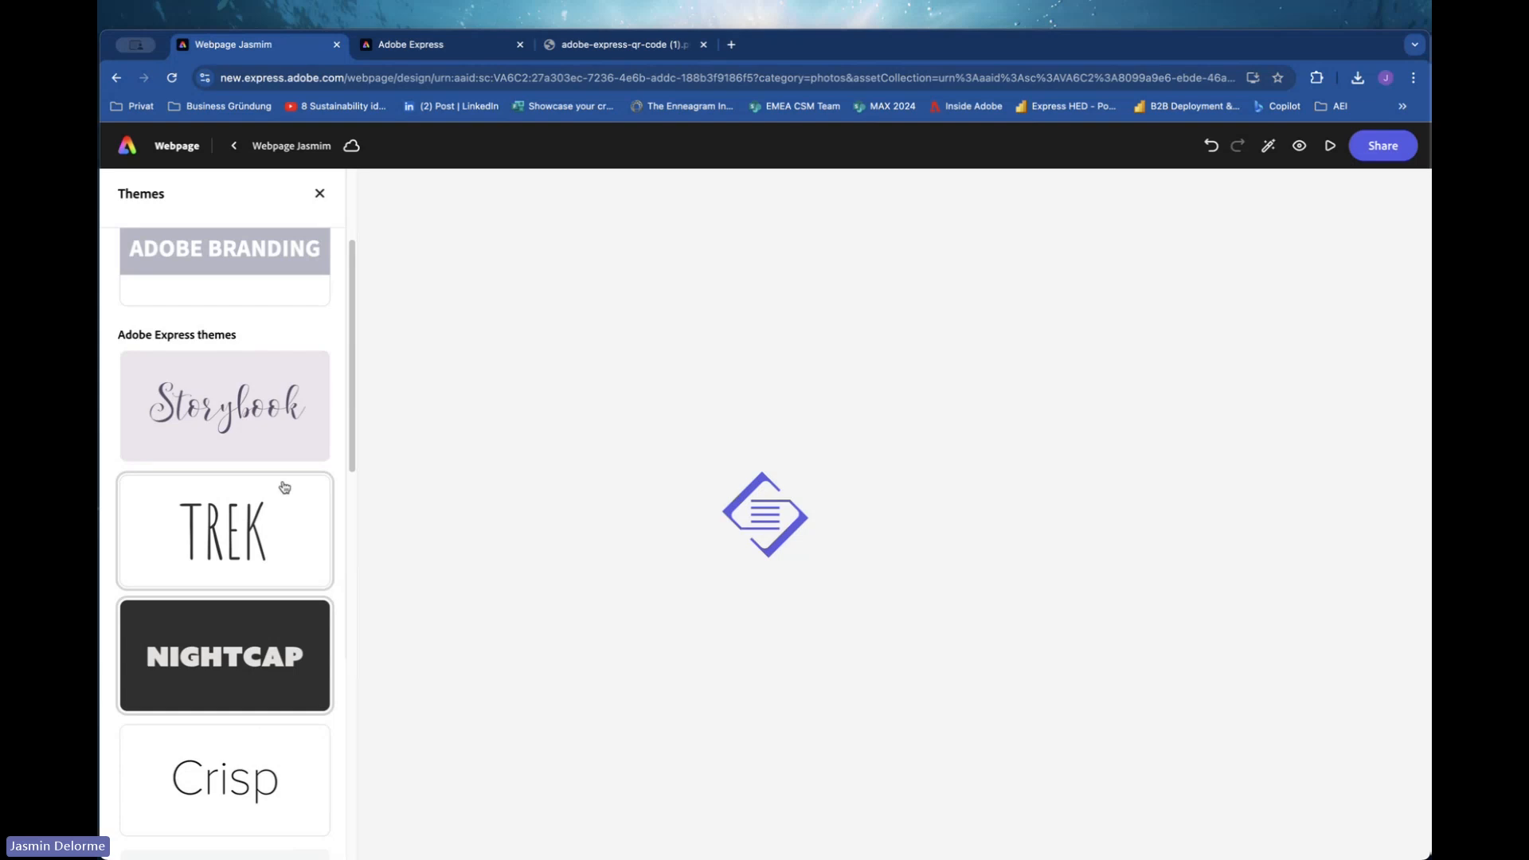
{"action": "scroll", "coordinate": [285, 487], "scroll_direction": "up", "scroll_amount": 3}
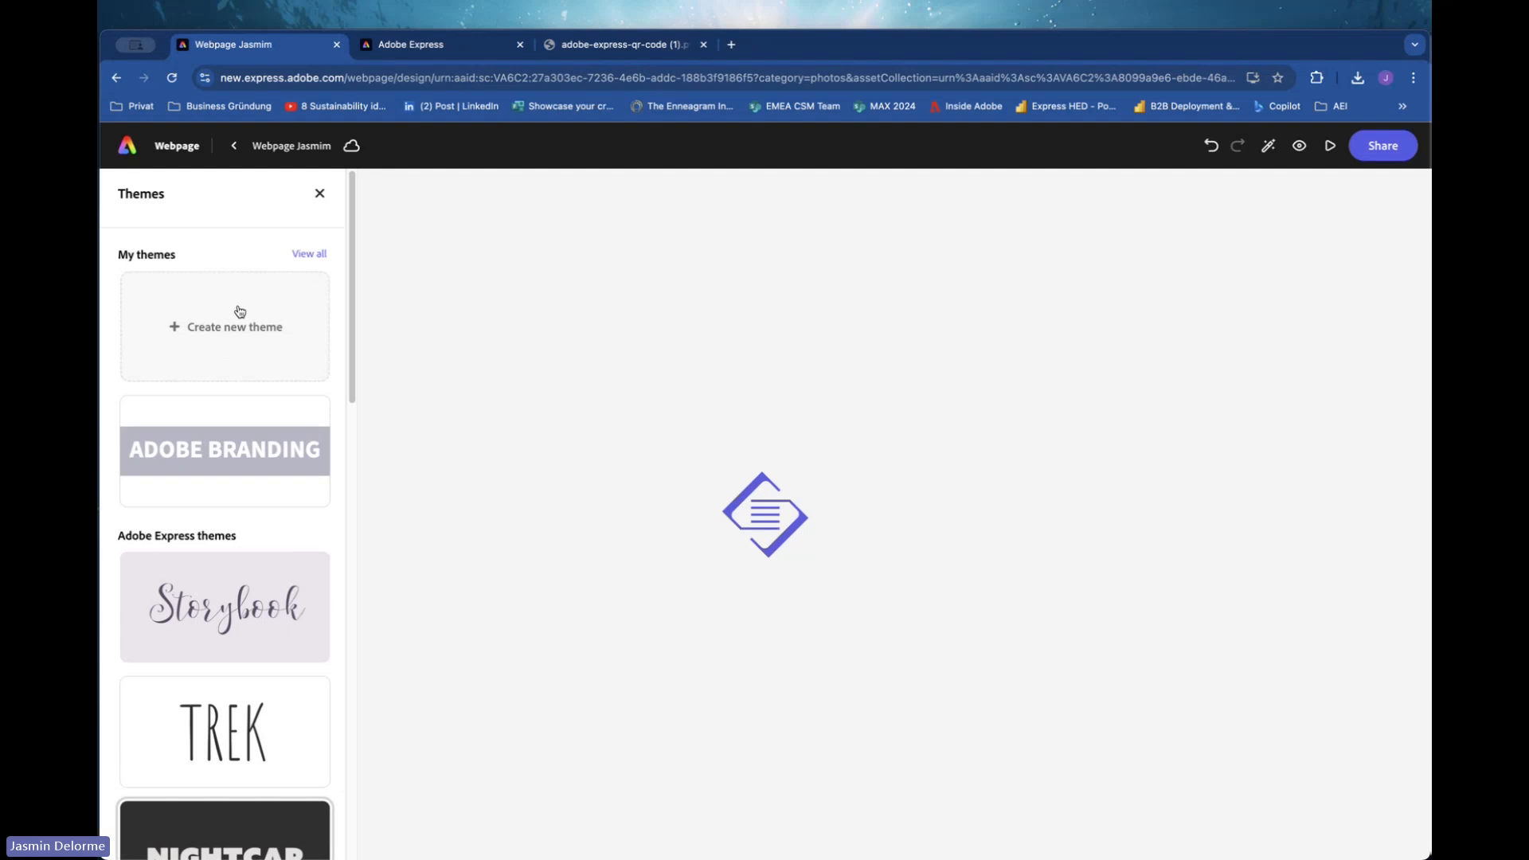
{"action": "left_click", "coordinate": [221, 336]}
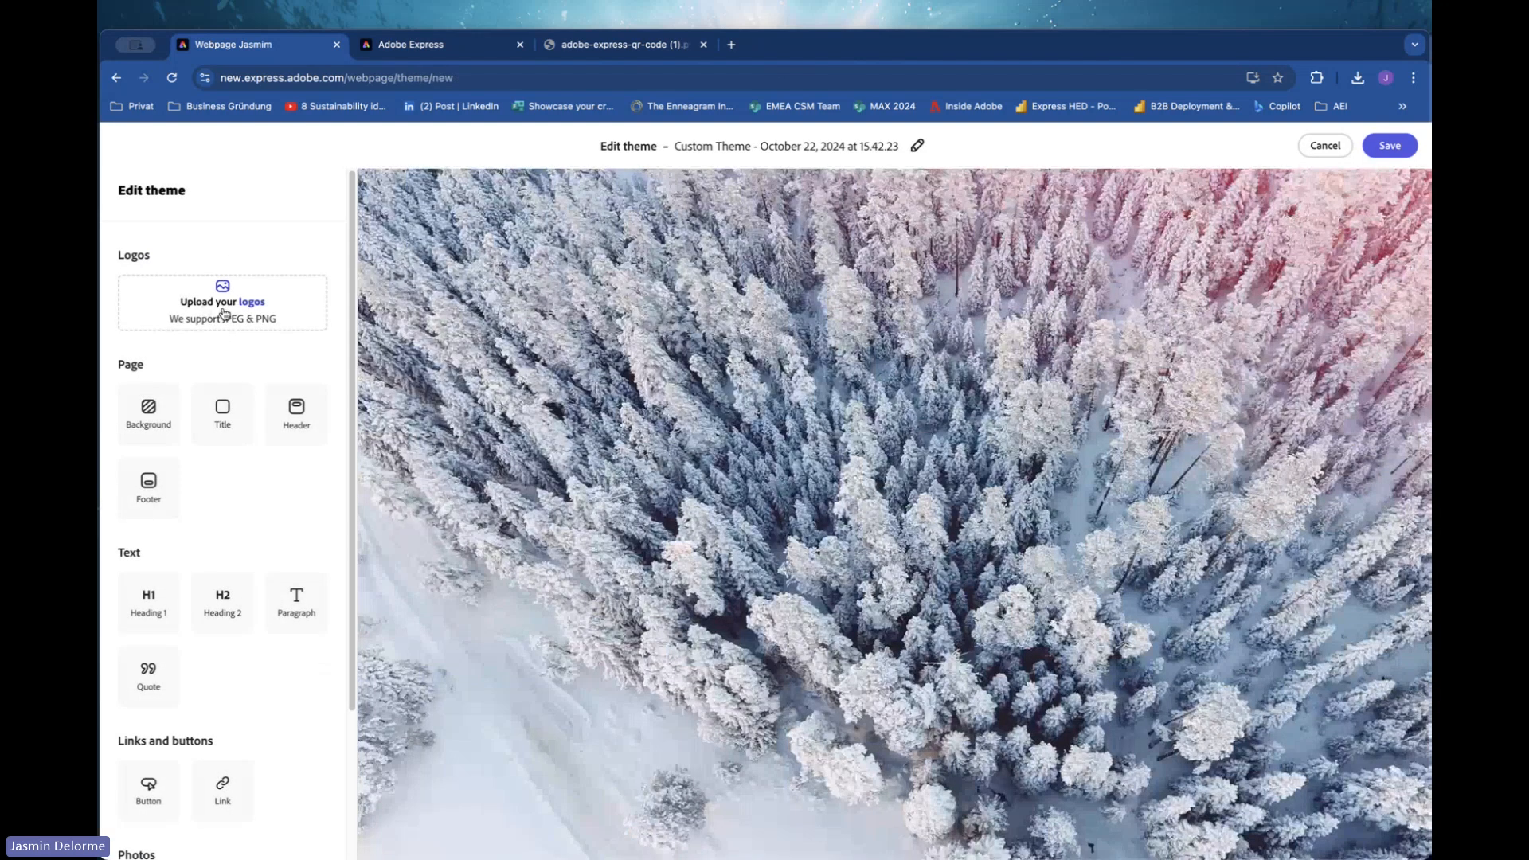
Discard the unsaved custom theme and leave the theme editor.
{"action": "scroll", "coordinate": [224, 313], "scroll_direction": "down", "scroll_amount": 2}
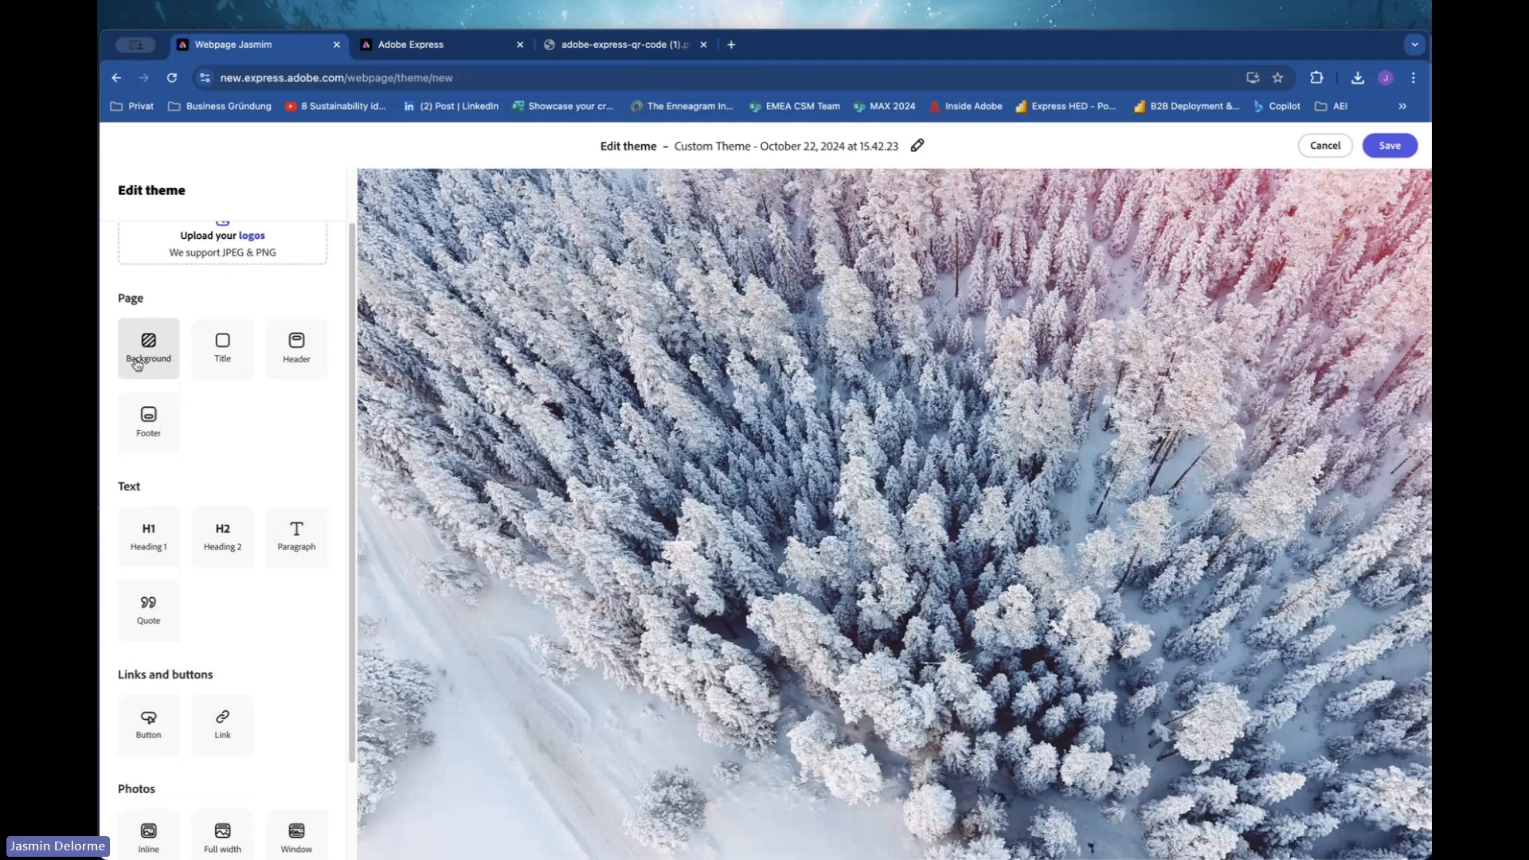
{"action": "left_click", "coordinate": [309, 358]}
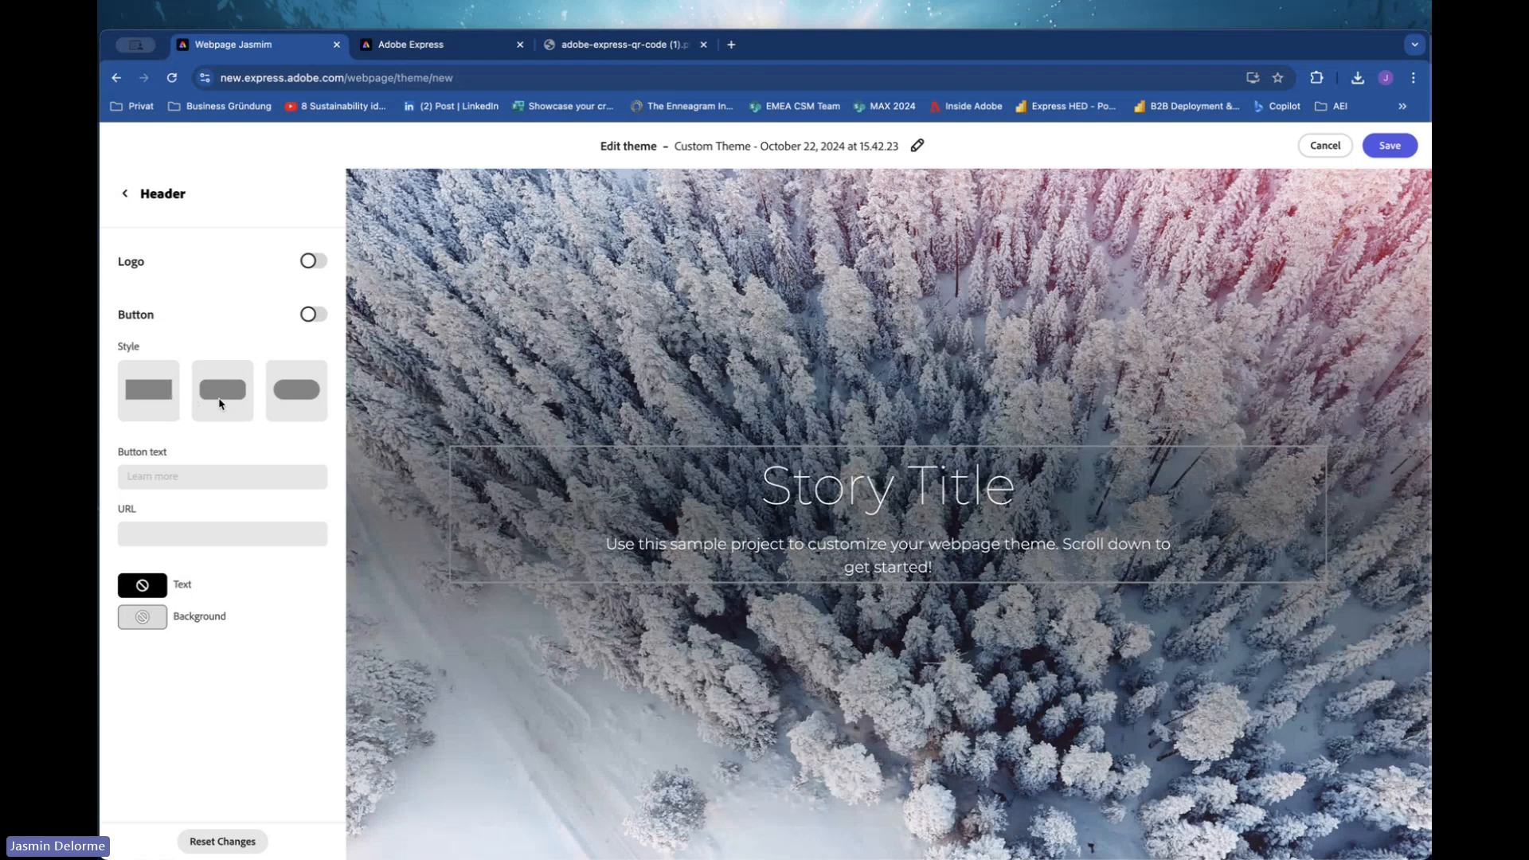
{"action": "left_click", "coordinate": [125, 193]}
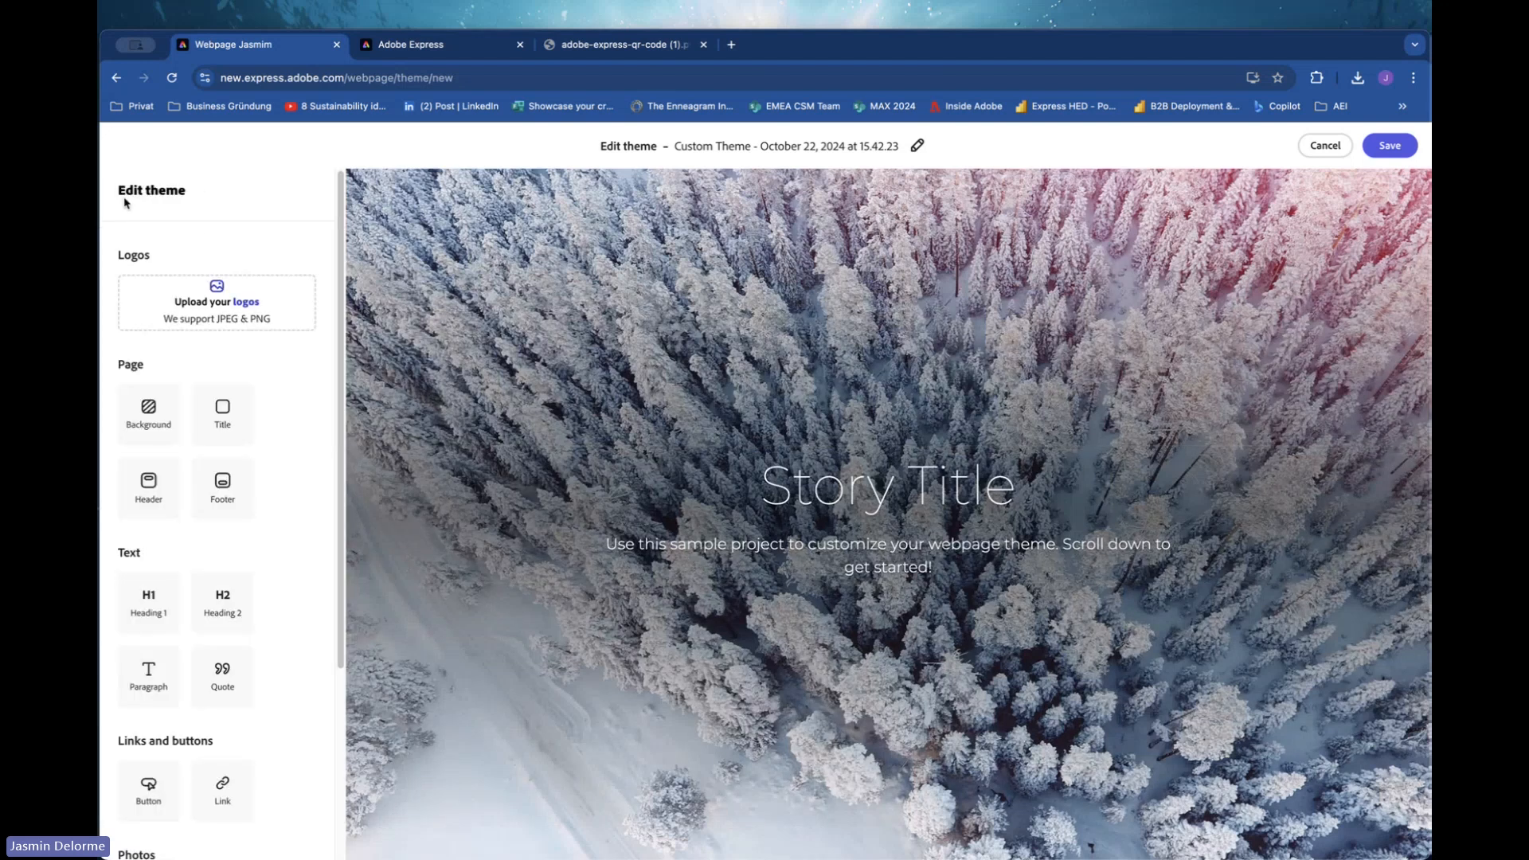
{"action": "scroll", "coordinate": [226, 787], "scroll_direction": "down", "scroll_amount": 1}
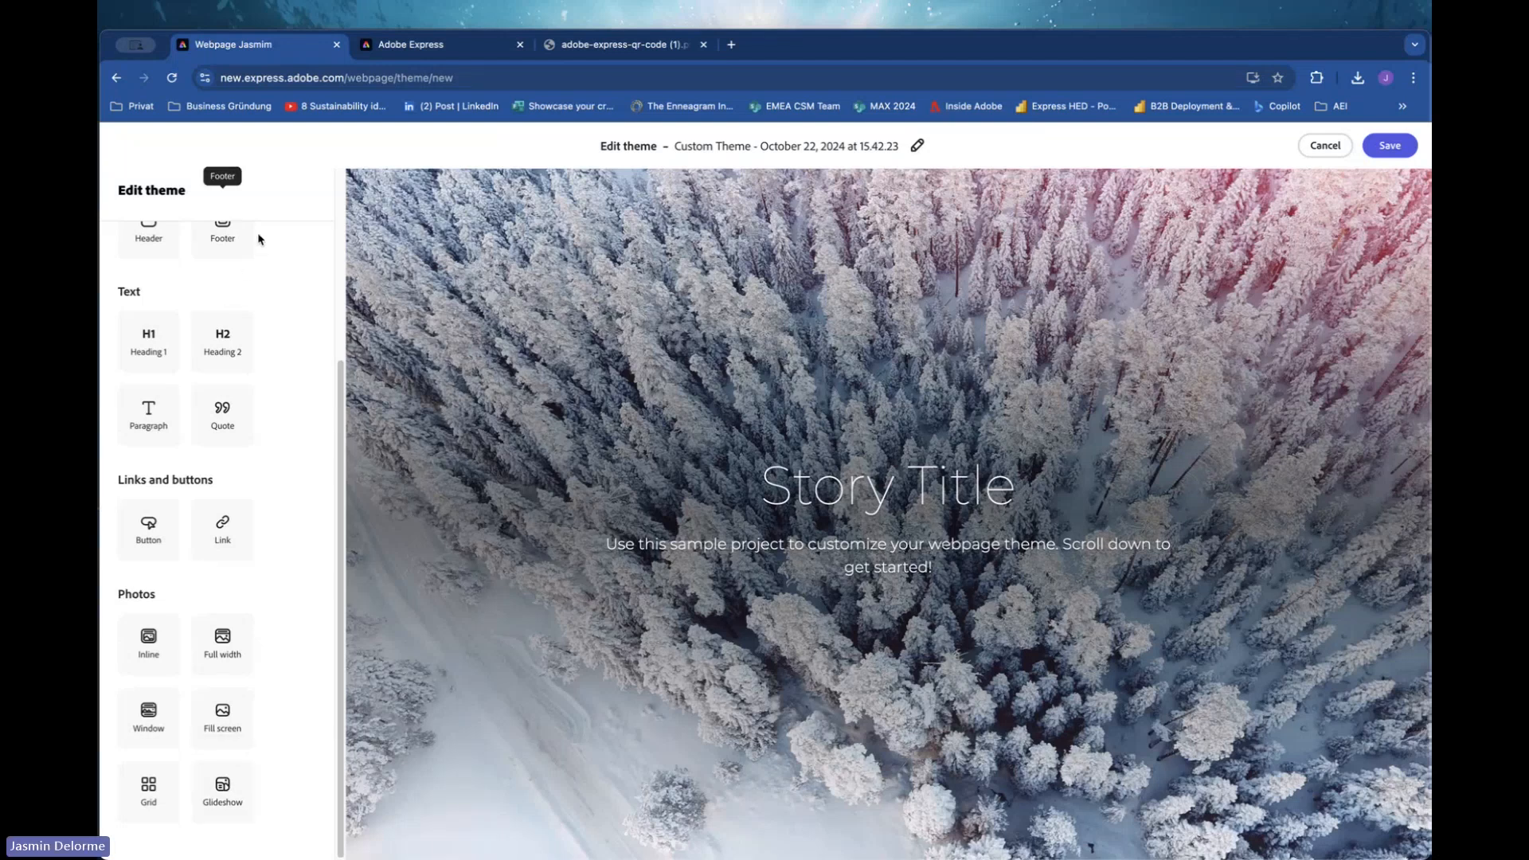
{"action": "left_click", "coordinate": [1331, 148]}
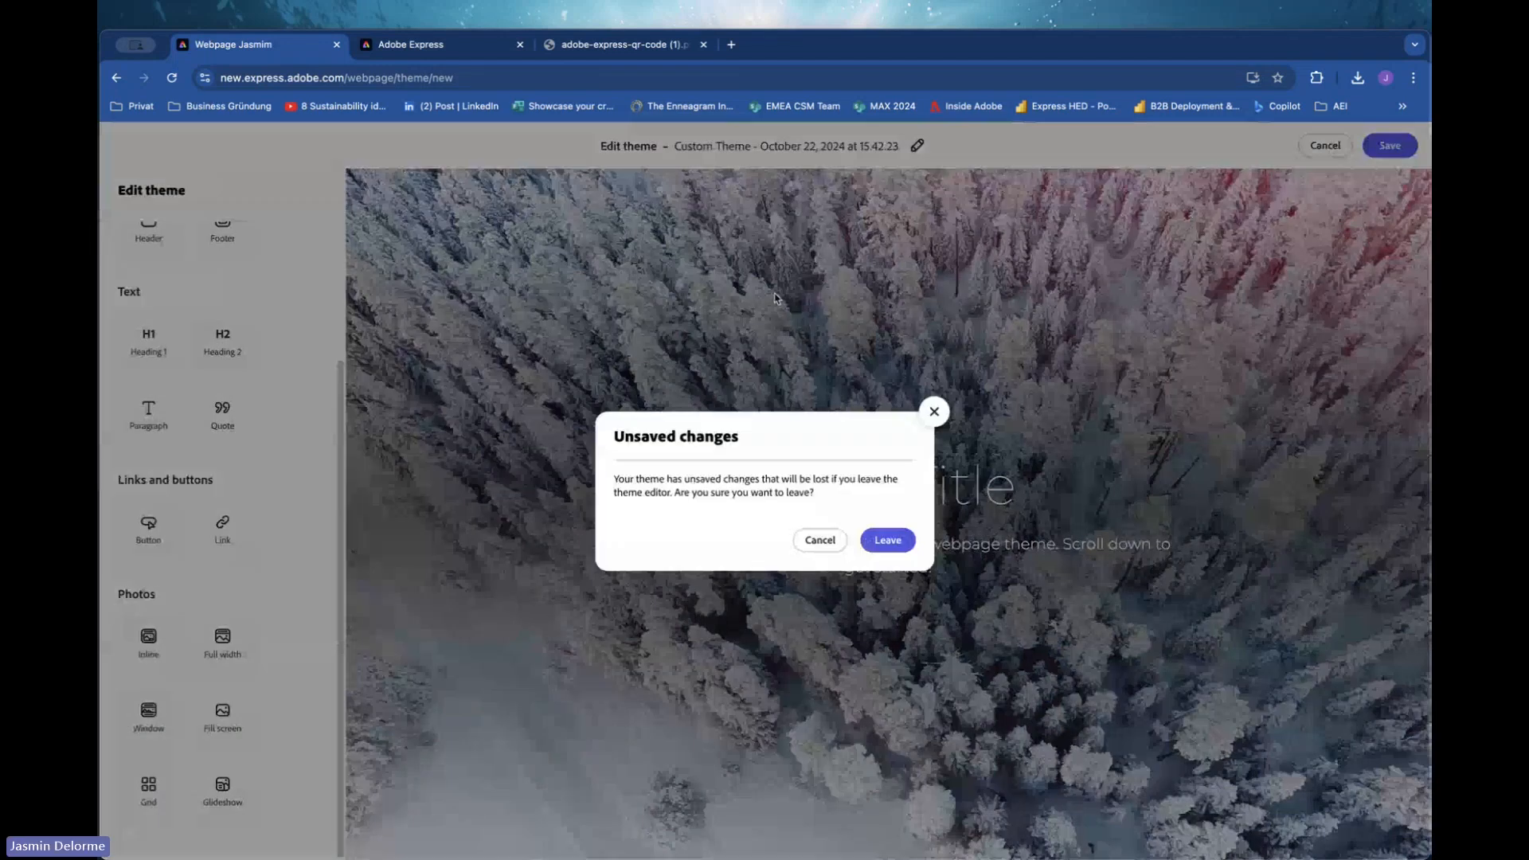
{"action": "left_click", "coordinate": [887, 541]}
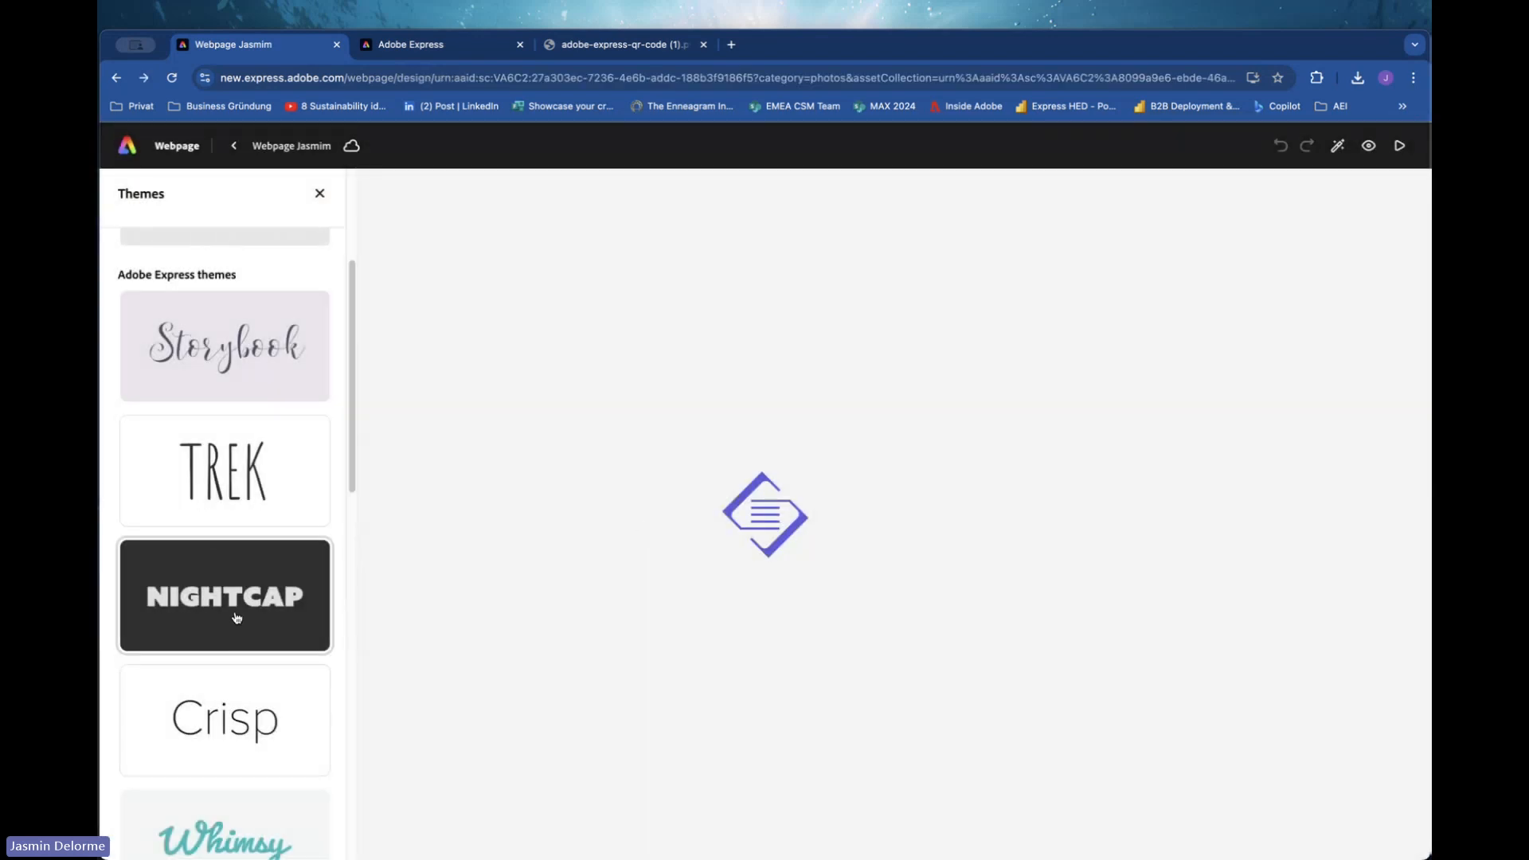
Leave the webpage editor and return to the Adobe Express home page.
{"action": "scroll", "coordinate": [237, 618], "scroll_direction": "down", "scroll_amount": 3}
{"action": "scroll", "coordinate": [237, 618], "scroll_direction": "down", "scroll_amount": 8}
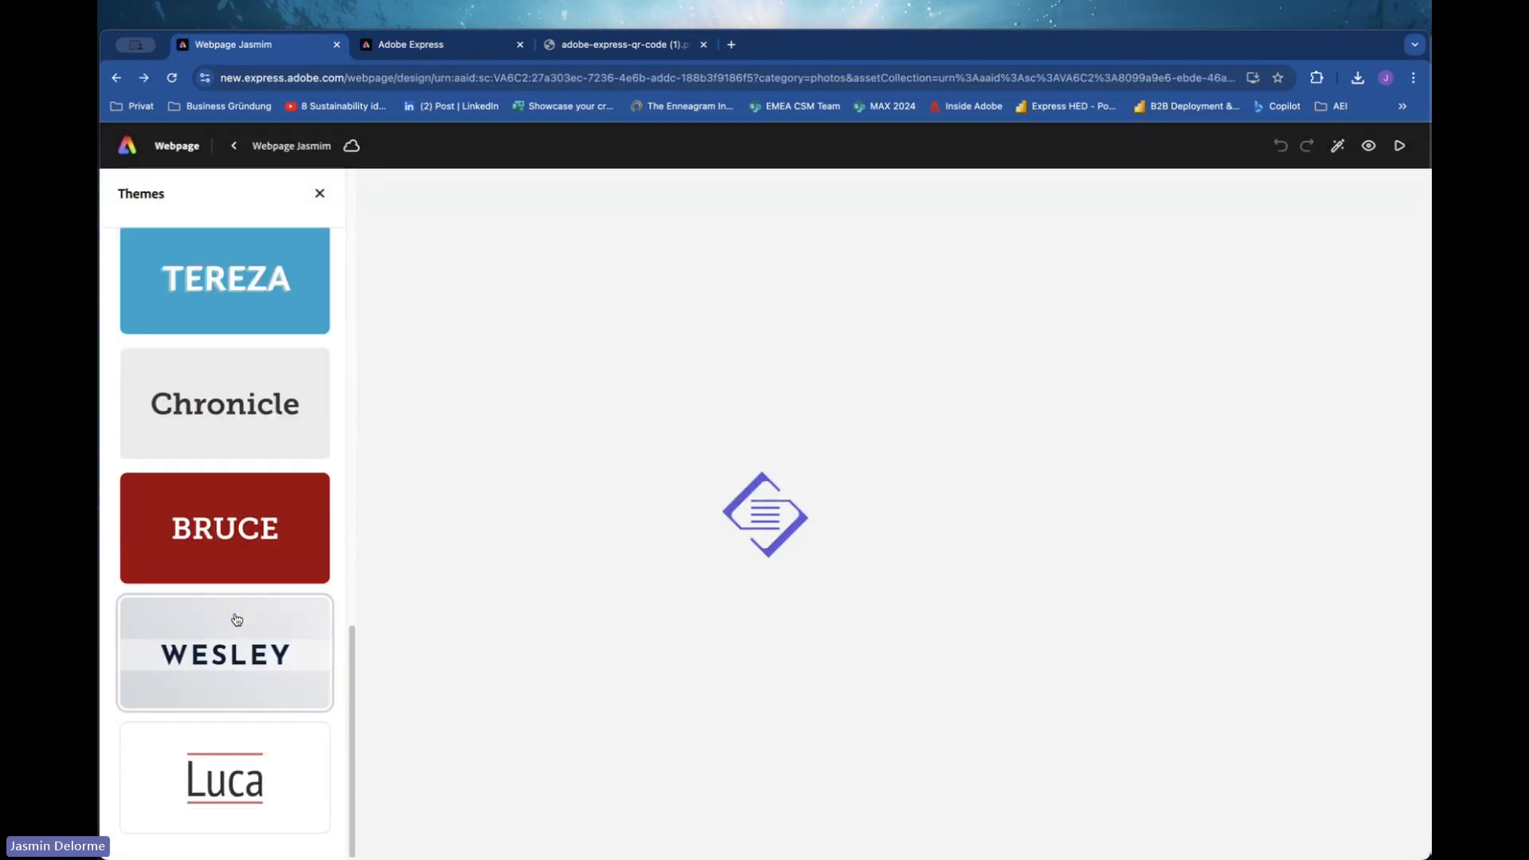
{"action": "scroll", "coordinate": [237, 617], "scroll_direction": "up", "scroll_amount": 10}
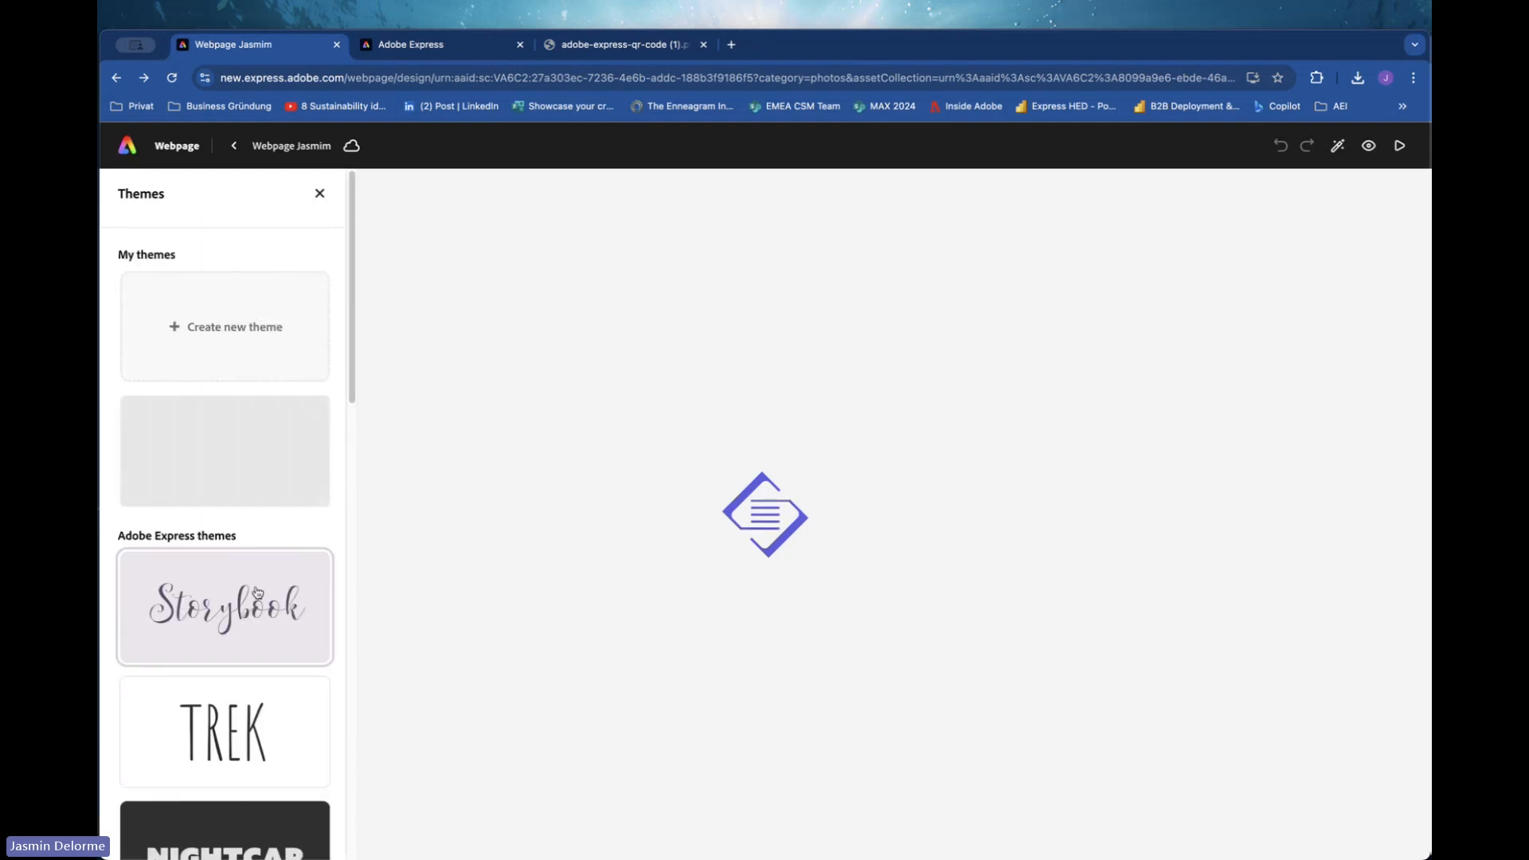
{"action": "scroll", "coordinate": [296, 473], "scroll_direction": "down", "scroll_amount": 10}
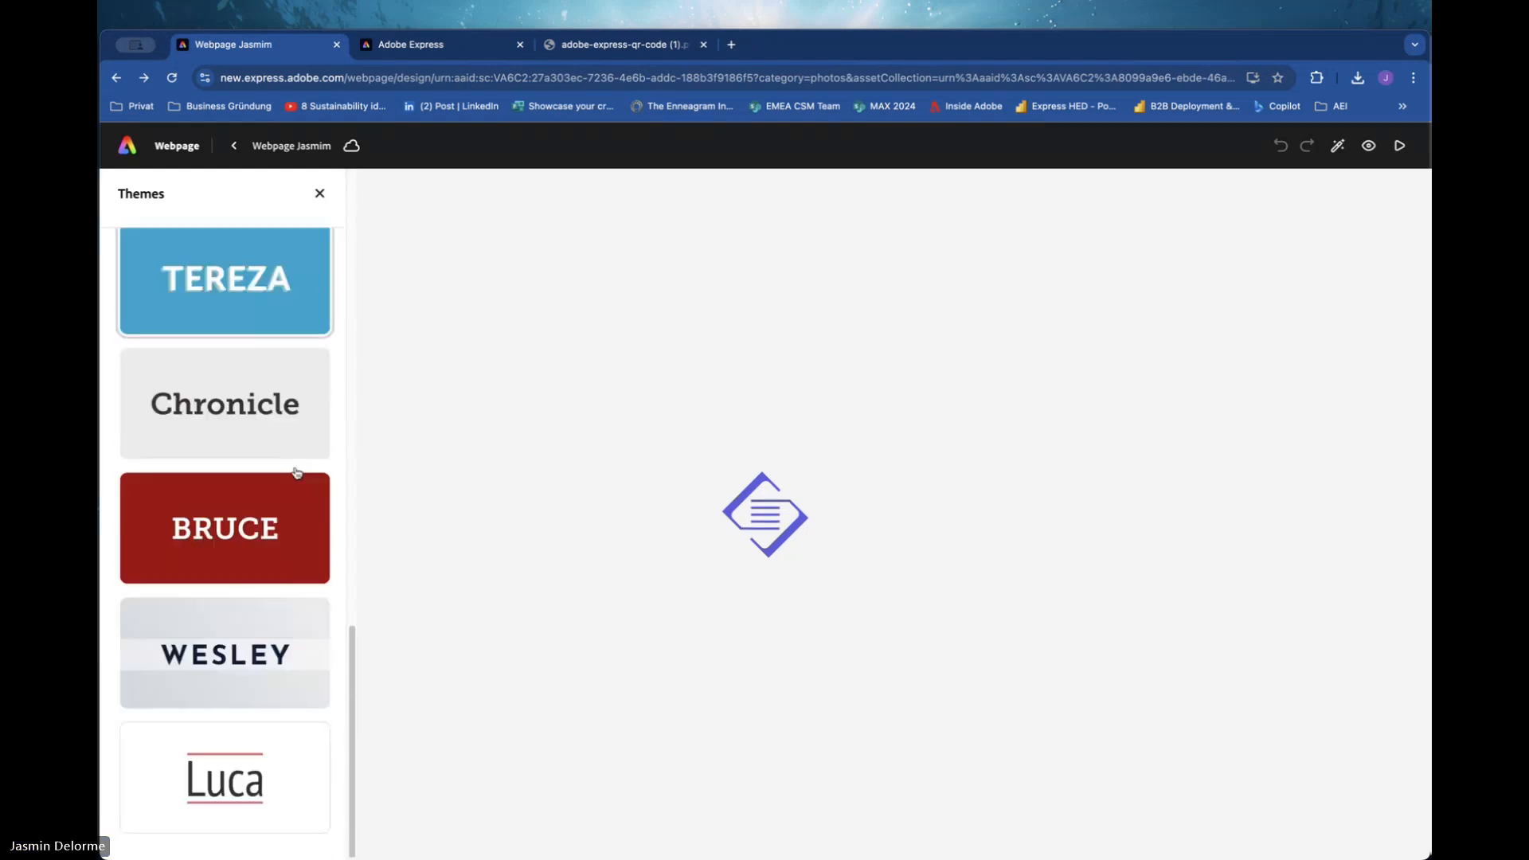
{"action": "left_click", "coordinate": [234, 148]}
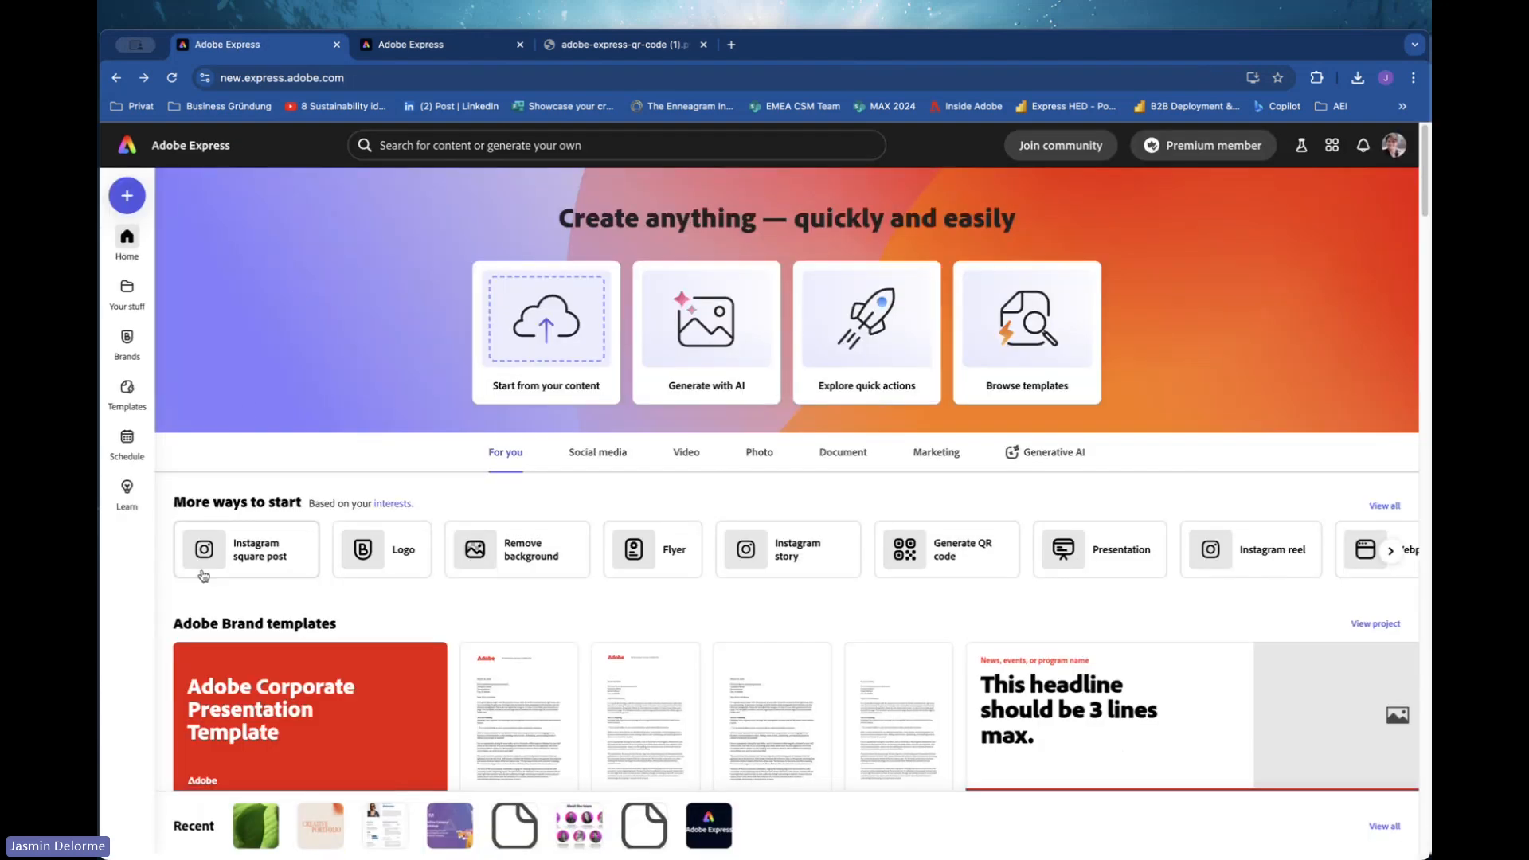
Try to reopen the webpage project from the recent files, taking over editing, and preview it.
{"action": "left_click", "coordinate": [260, 837]}
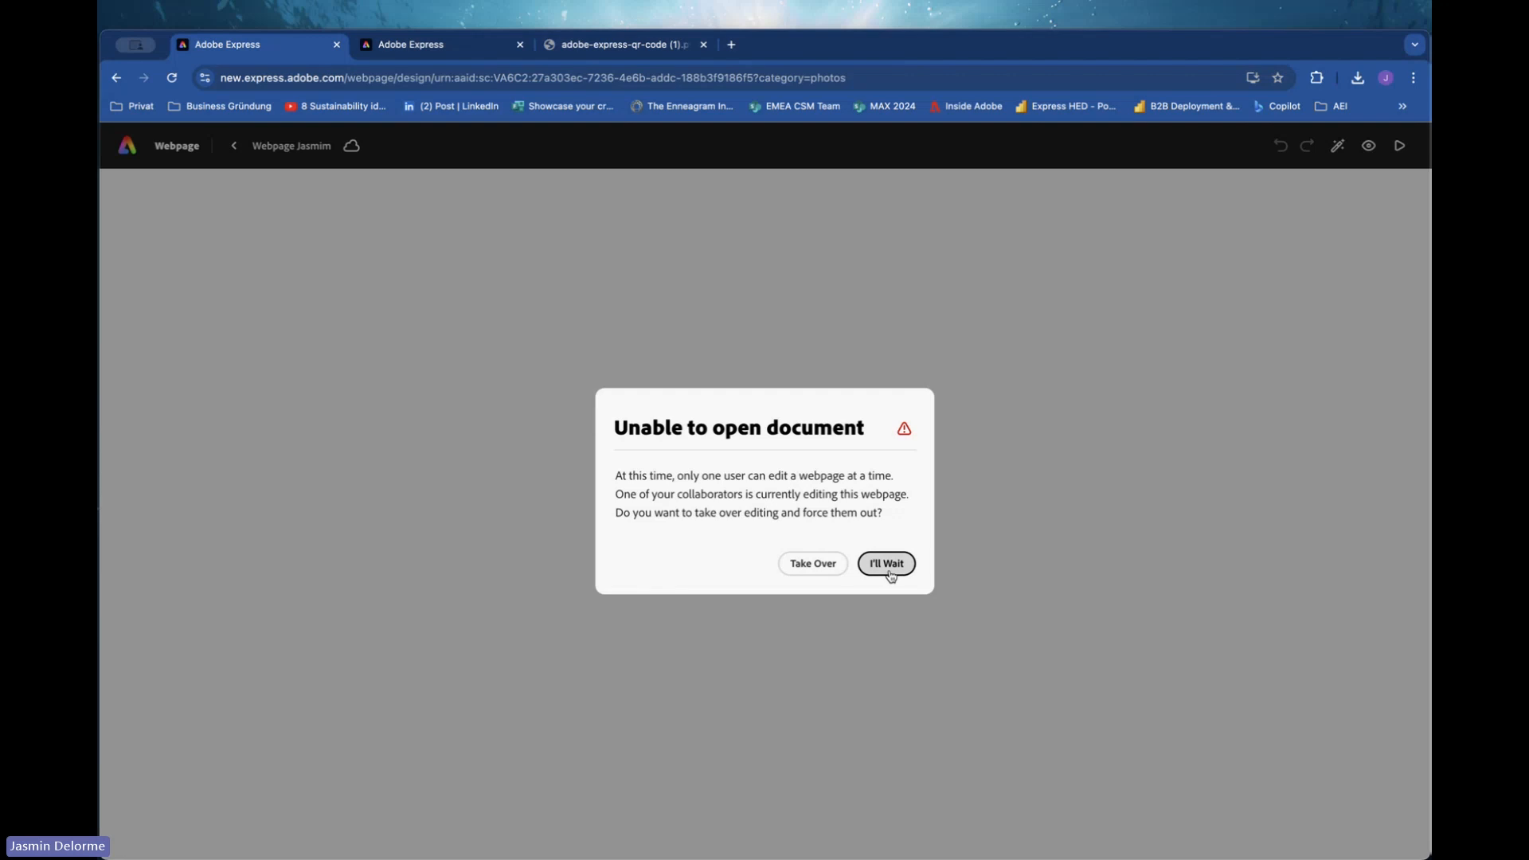
{"action": "left_click", "coordinate": [831, 571]}
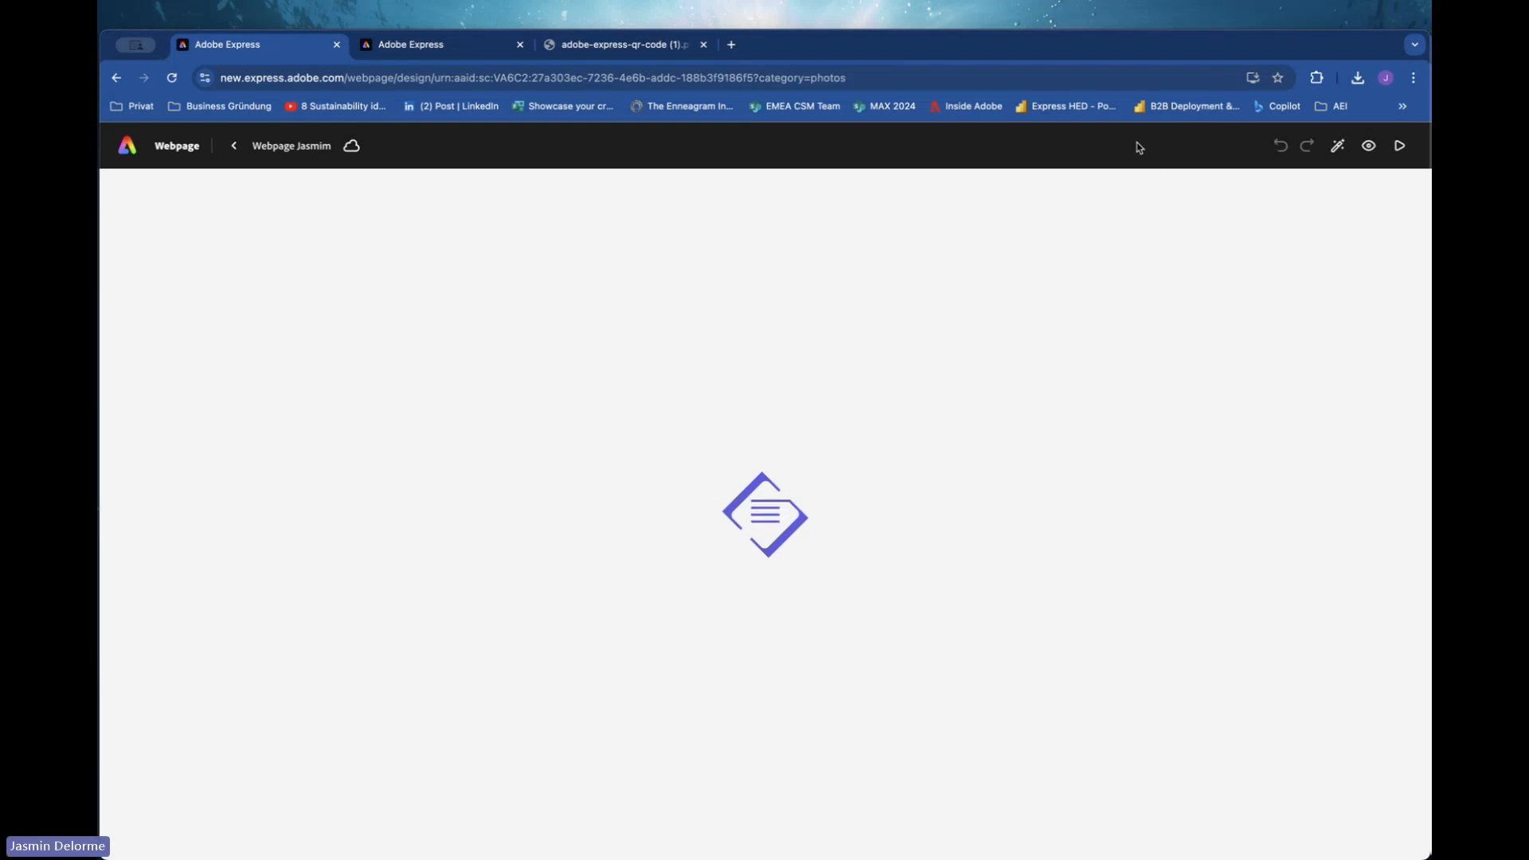
{"action": "left_click", "coordinate": [1369, 149]}
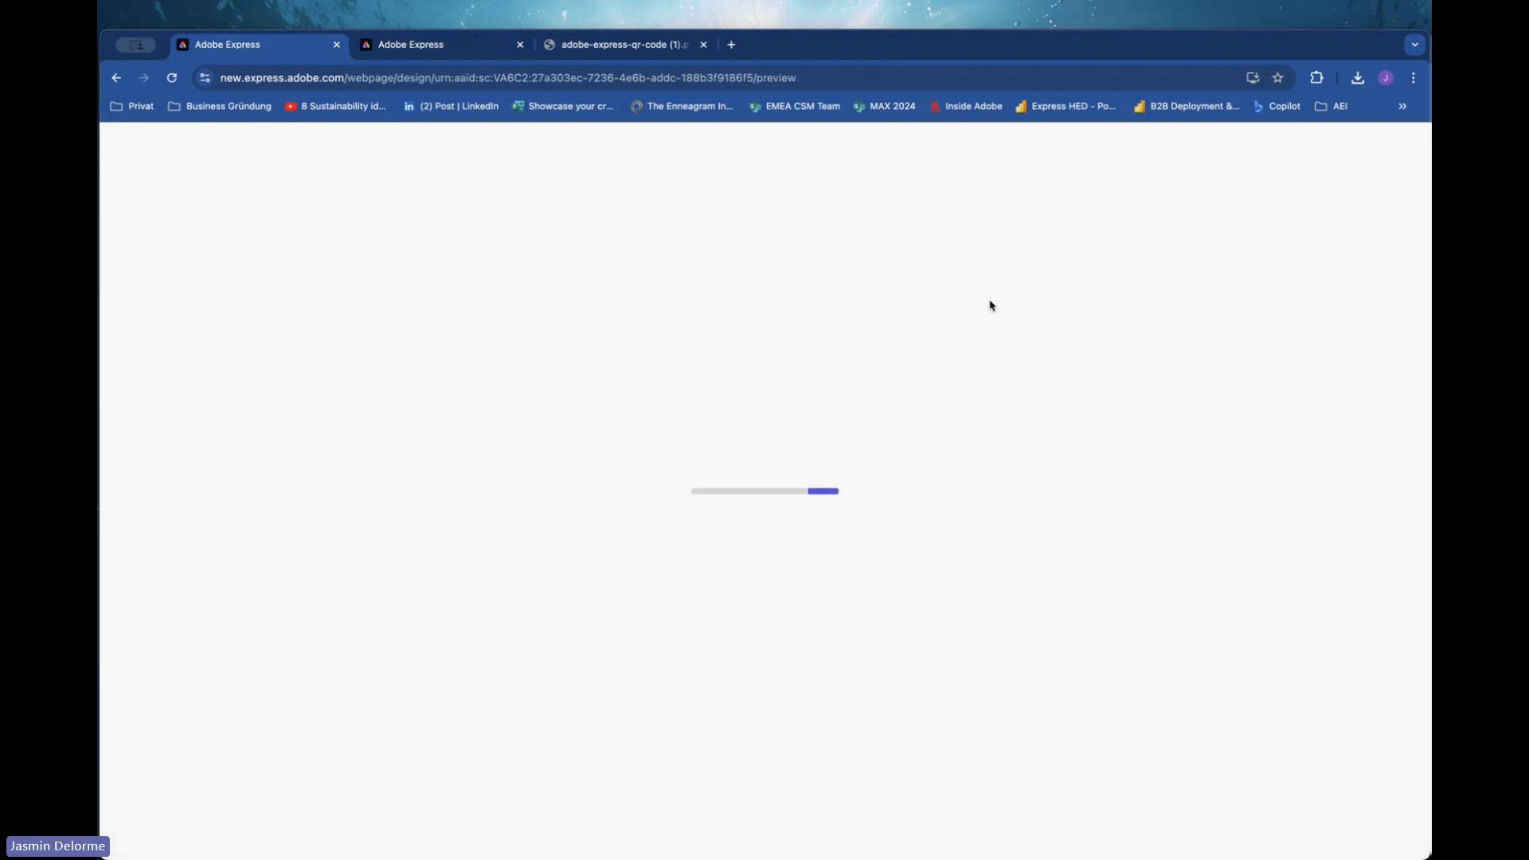
{"action": "left_click", "coordinate": [116, 77]}
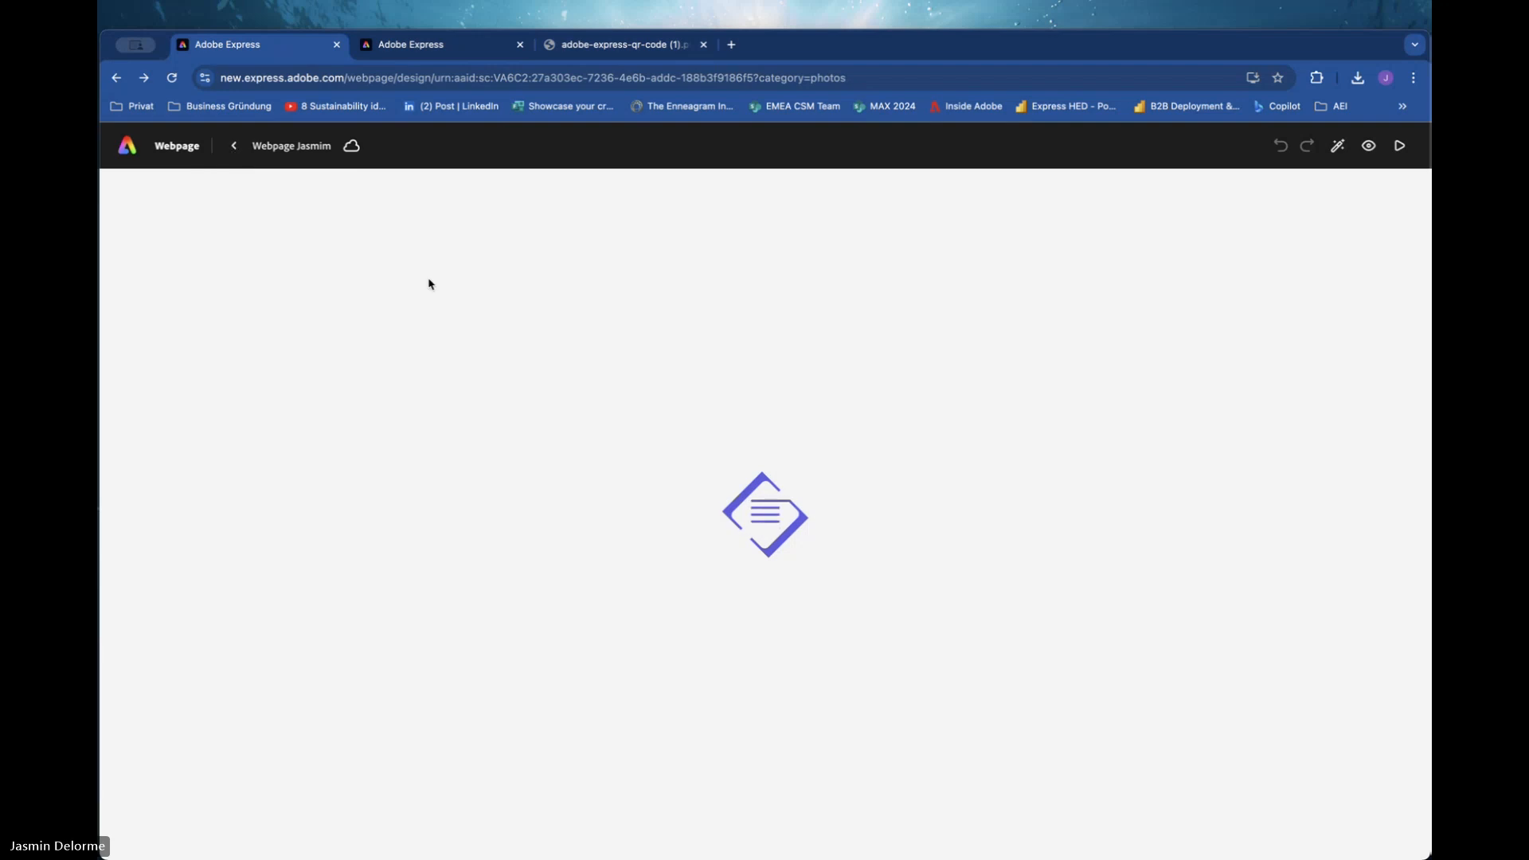
{"action": "left_click", "coordinate": [116, 79]}
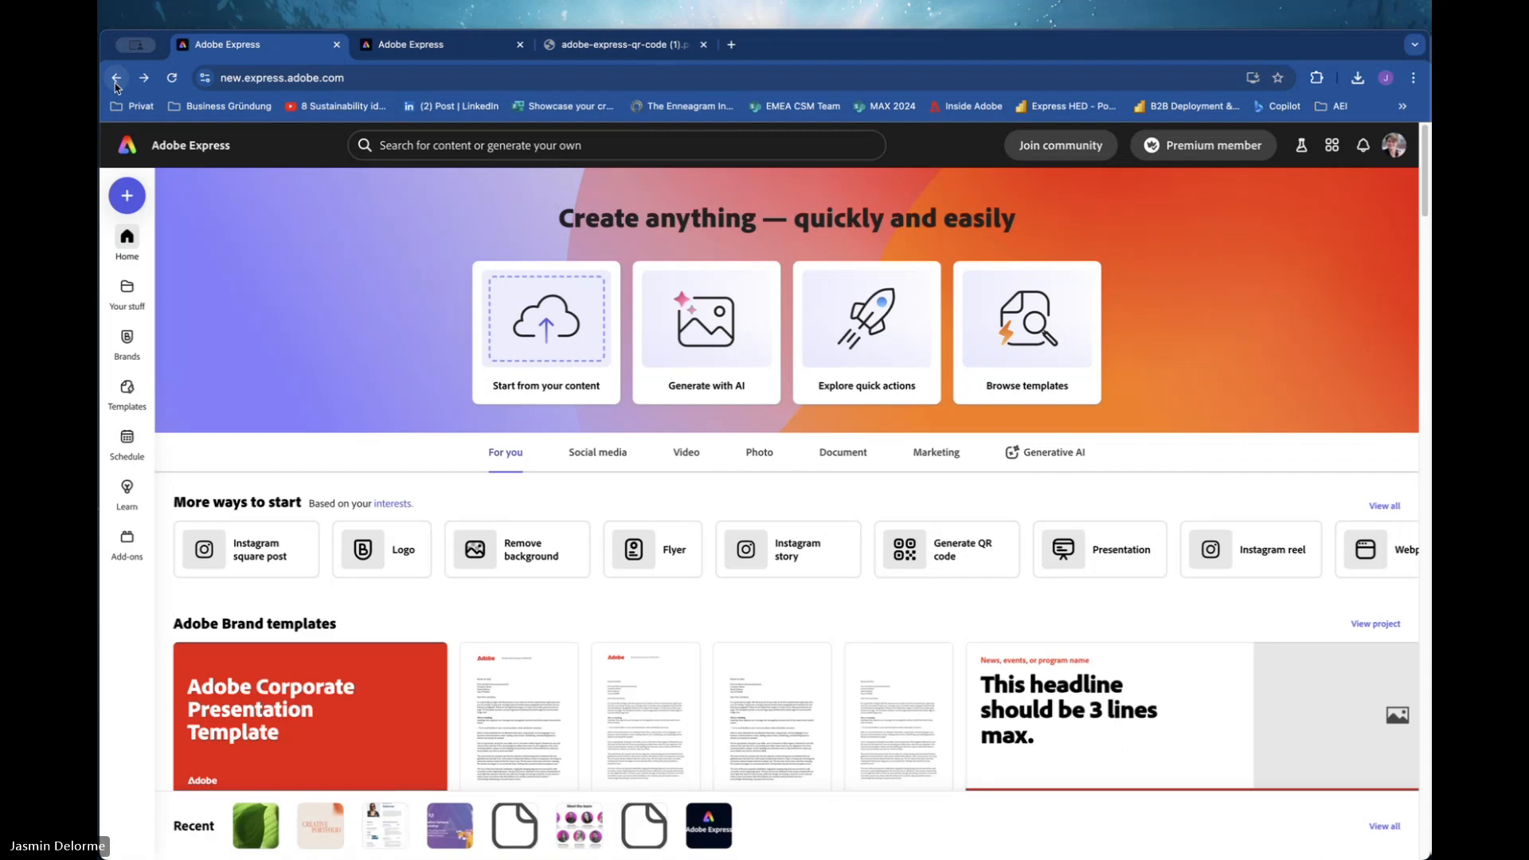
Reopen the Webpage Jasmim project from the recent files.
{"action": "left_click", "coordinate": [265, 816]}
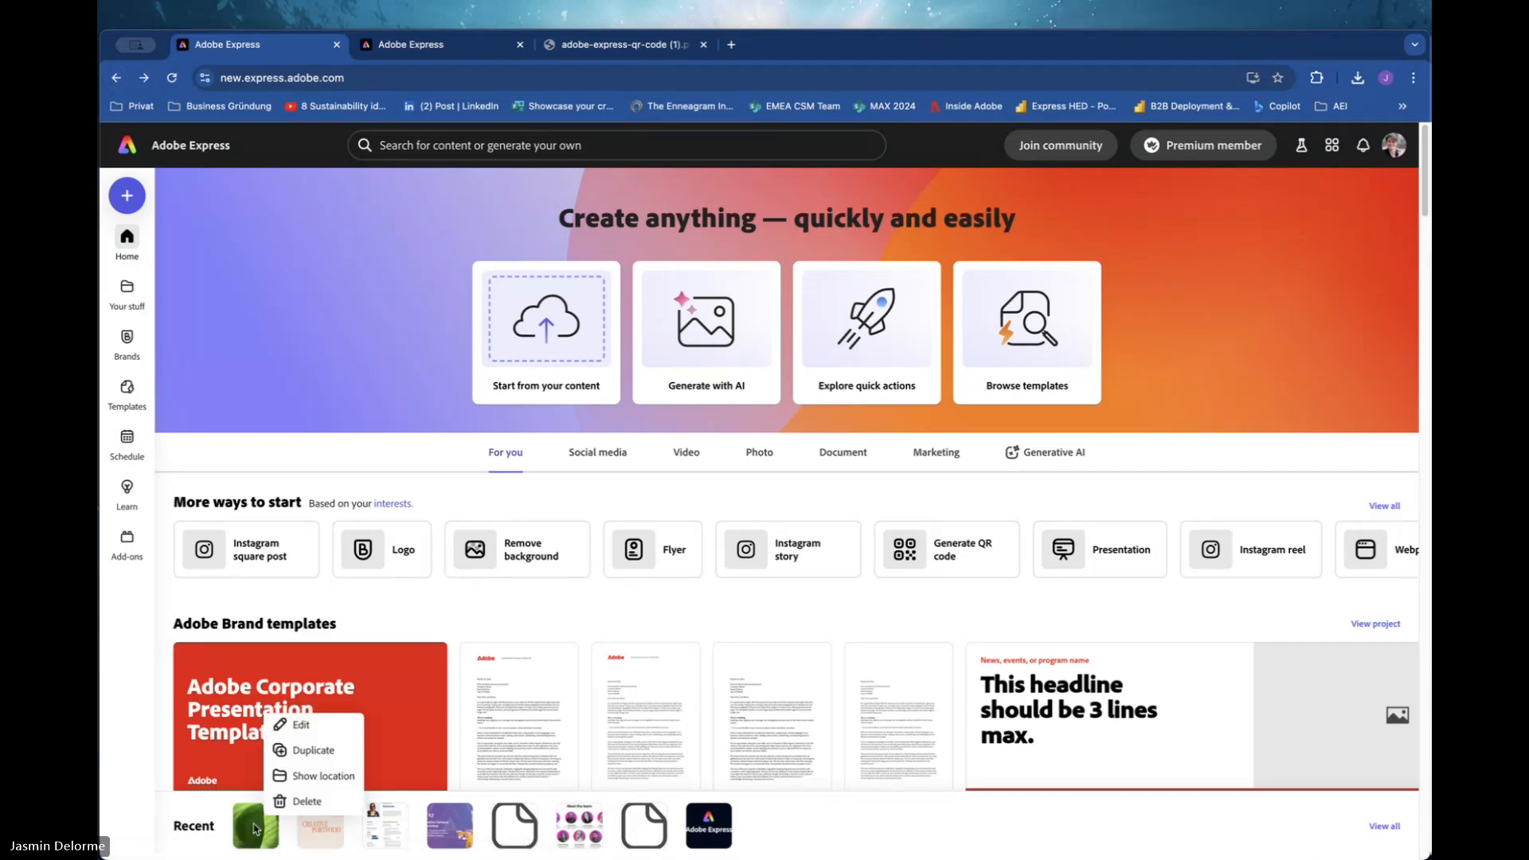
{"action": "left_click", "coordinate": [250, 836]}
{"action": "left_click", "coordinate": [251, 836]}
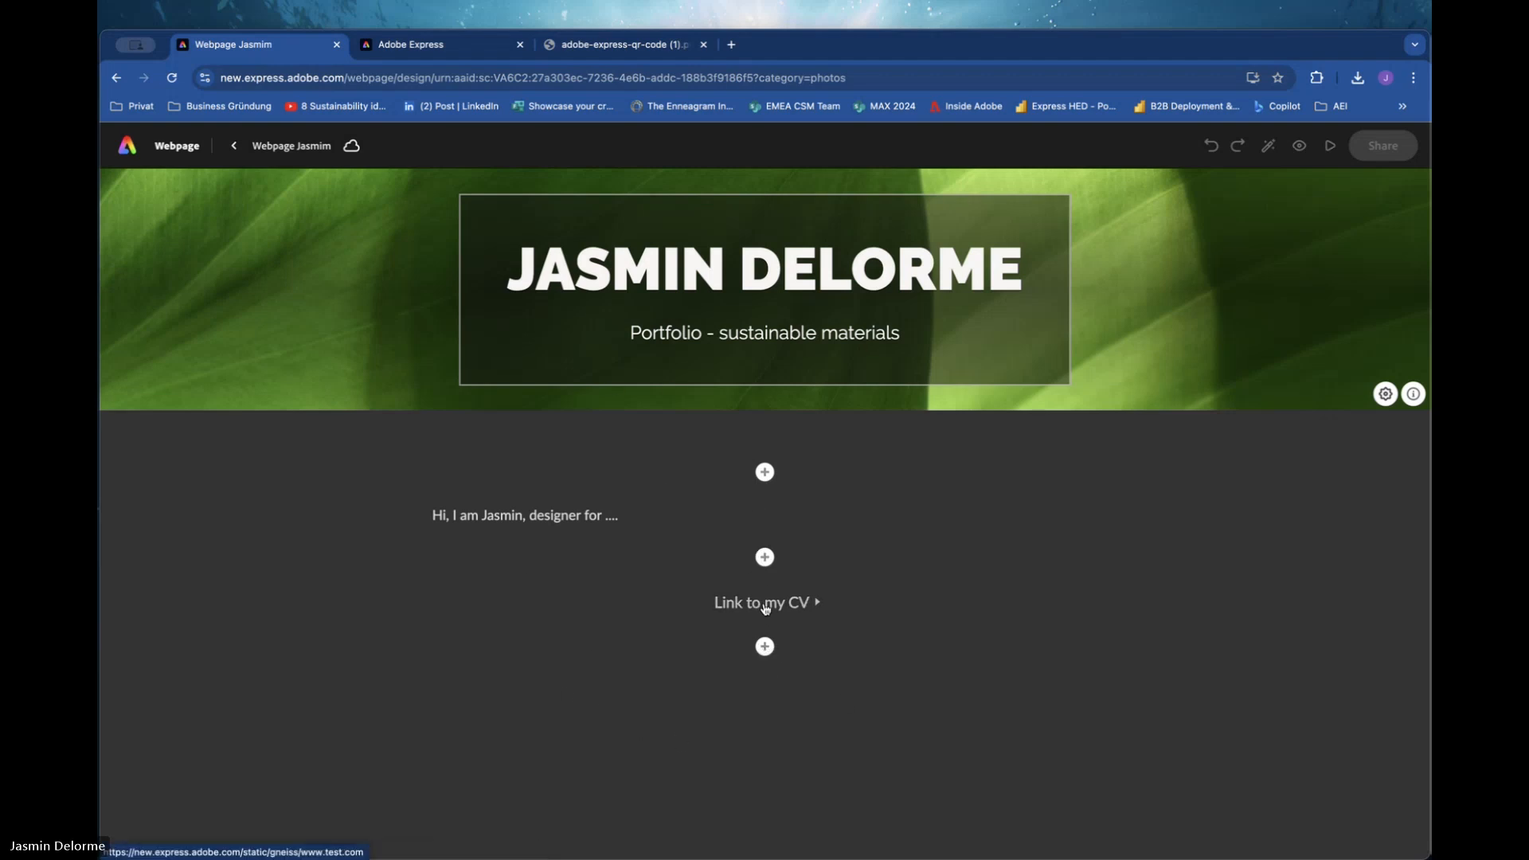
{"action": "left_click", "coordinate": [764, 646]}
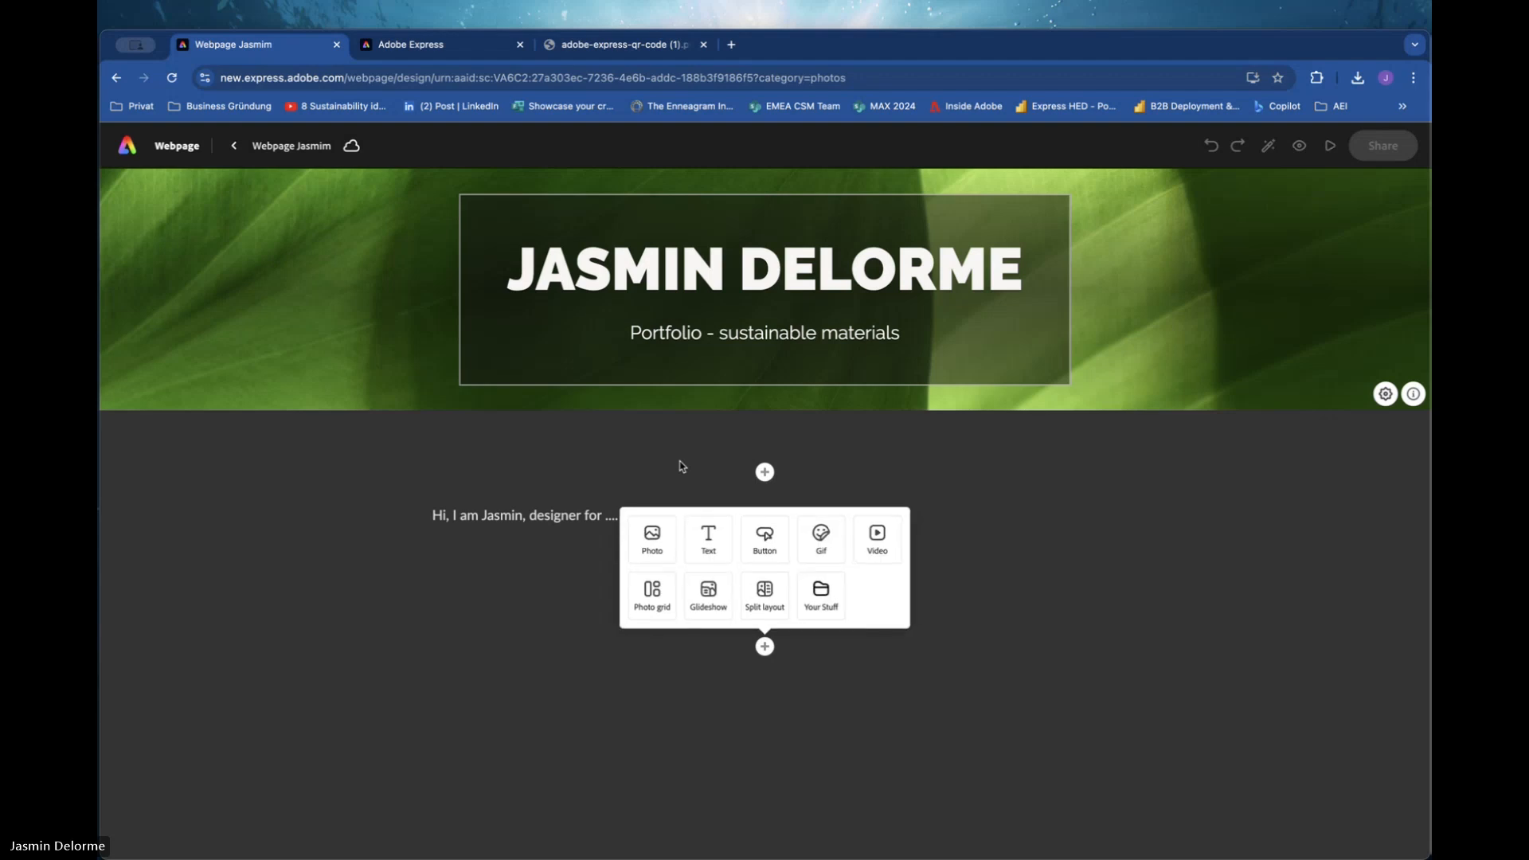
{"action": "left_click", "coordinate": [962, 602]}
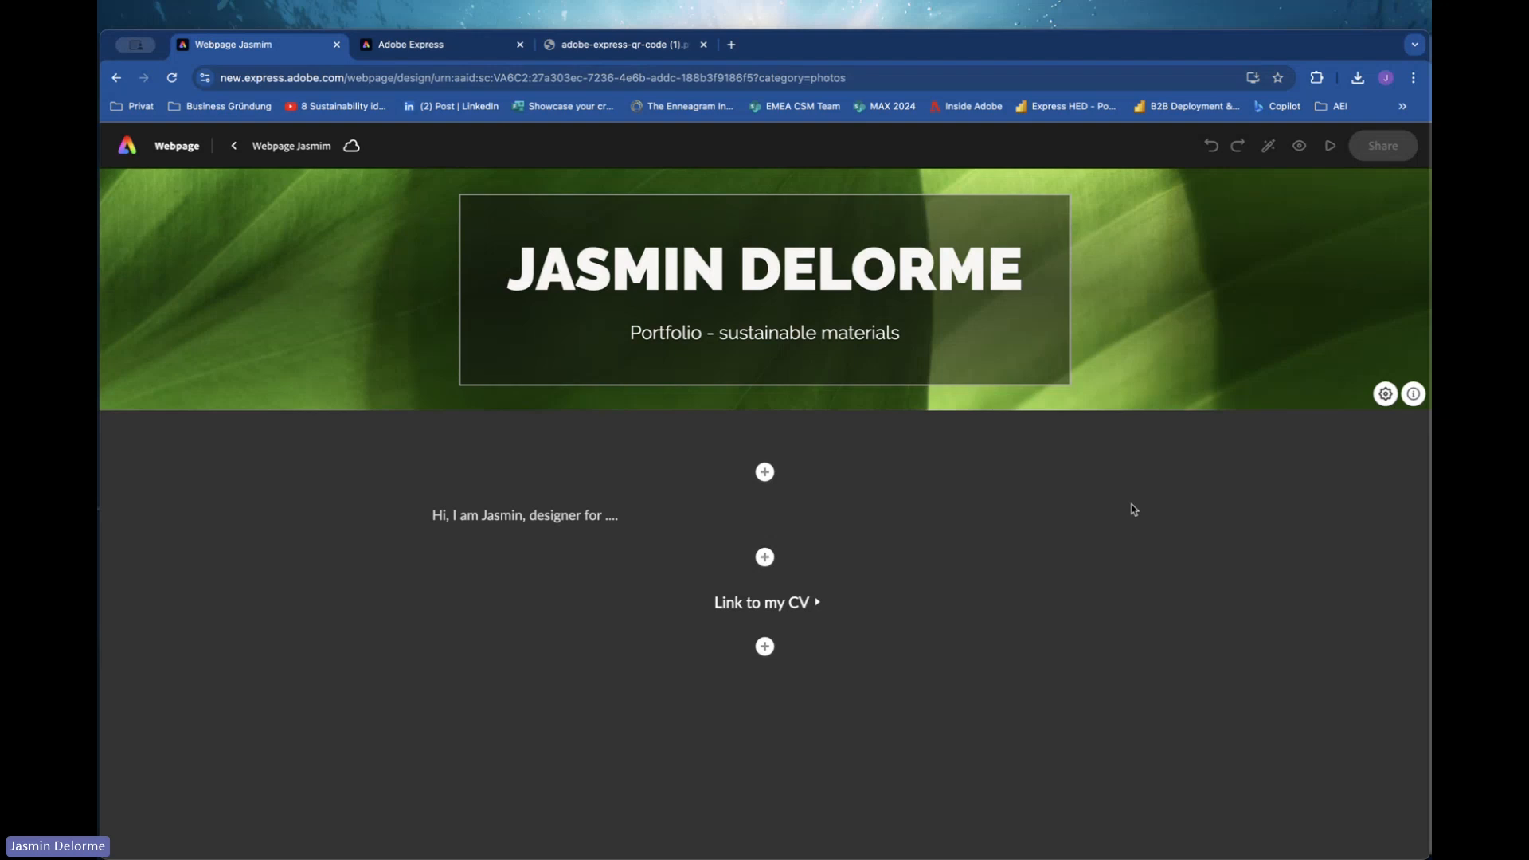
{"action": "left_click", "coordinate": [1170, 232]}
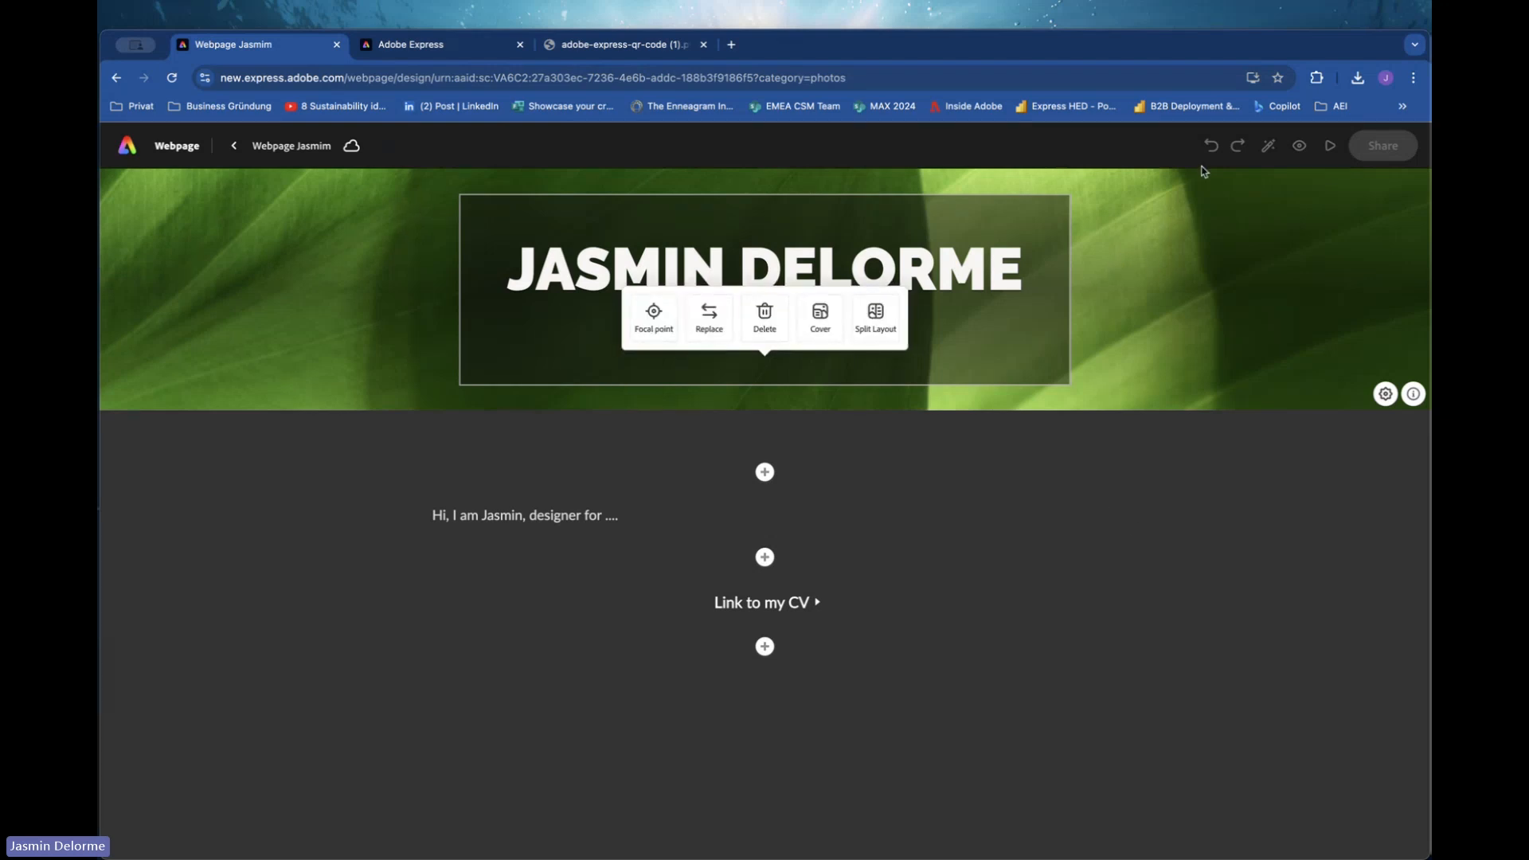
{"action": "left_click", "coordinate": [959, 486]}
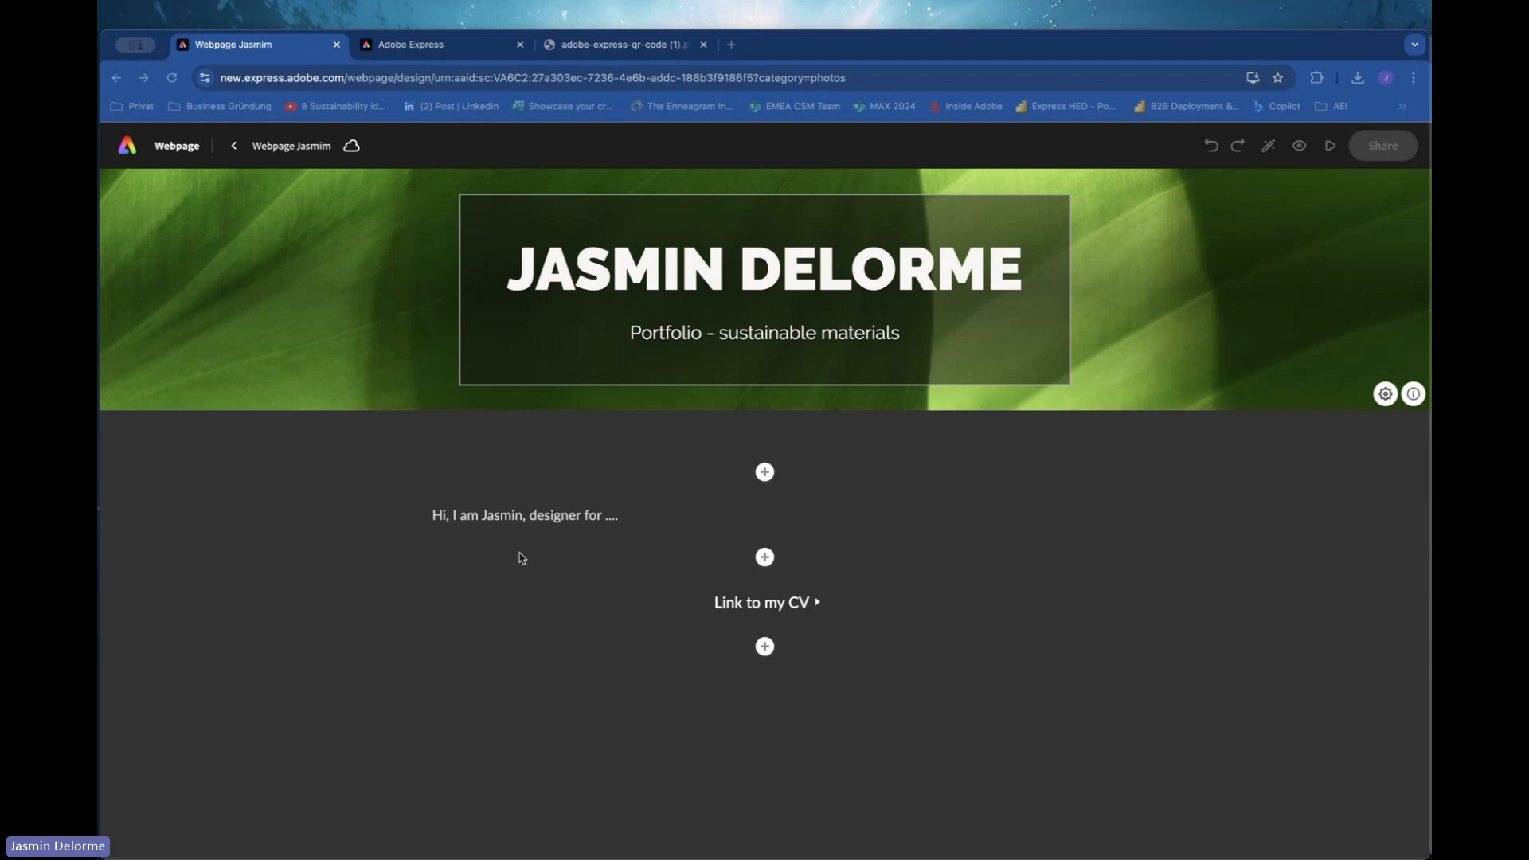
{"action": "left_click", "coordinate": [1266, 613]}
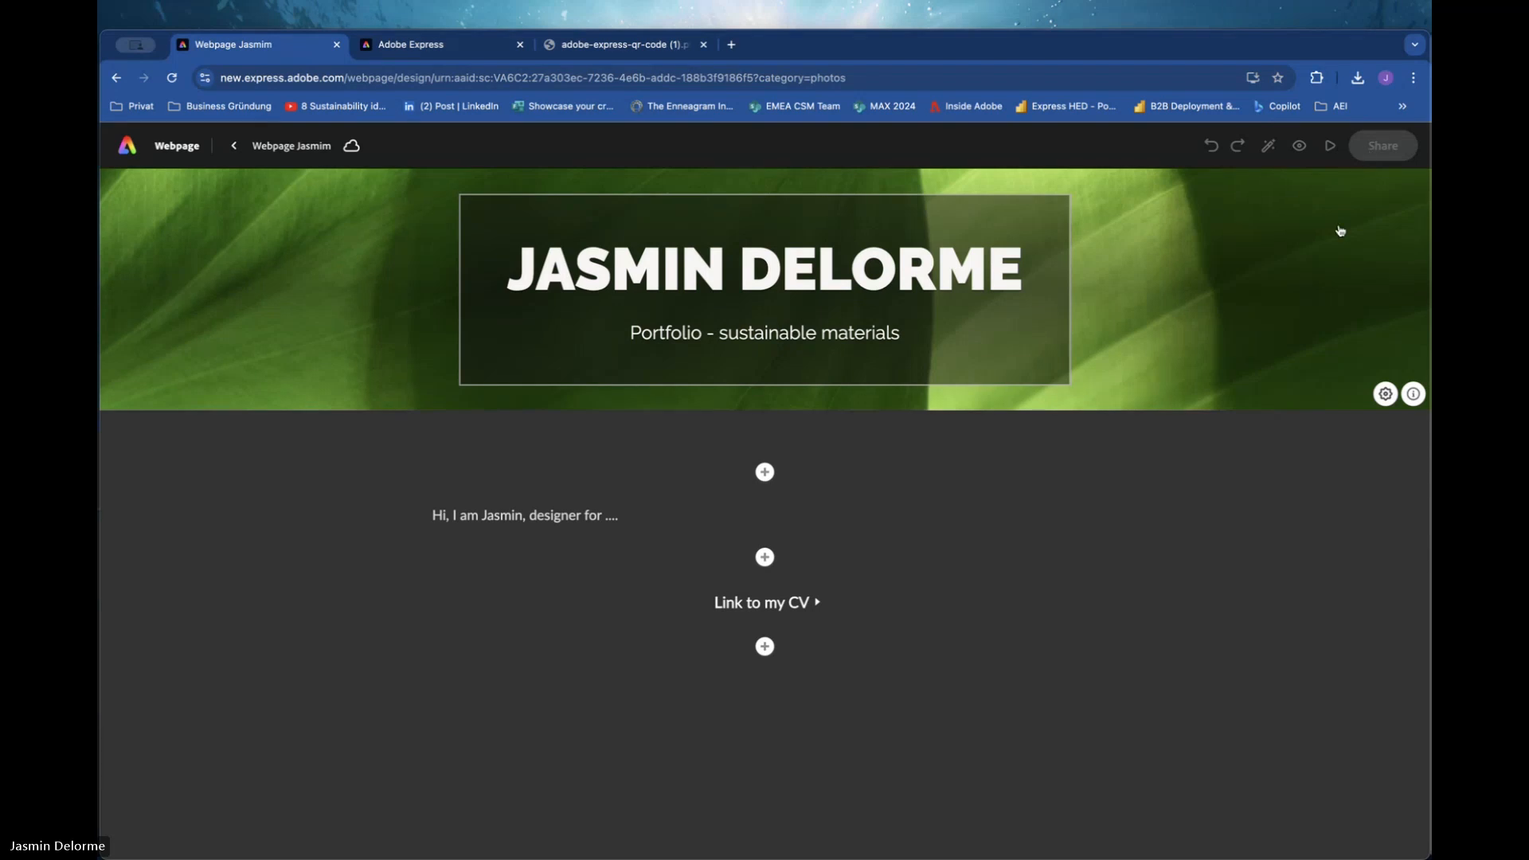
{"action": "left_click", "coordinate": [1290, 304]}
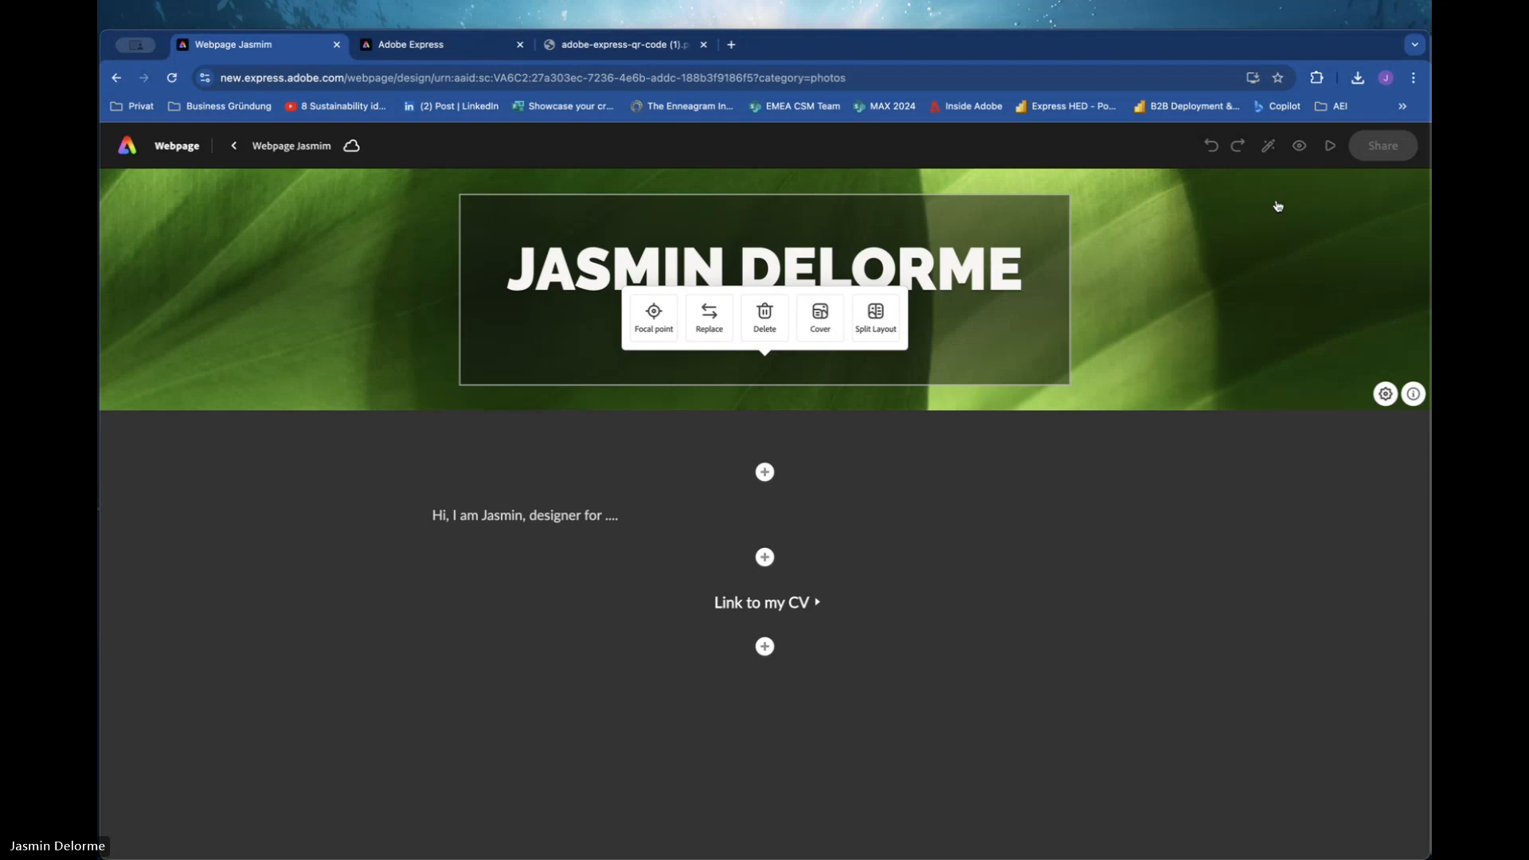
{"action": "left_click", "coordinate": [1202, 541]}
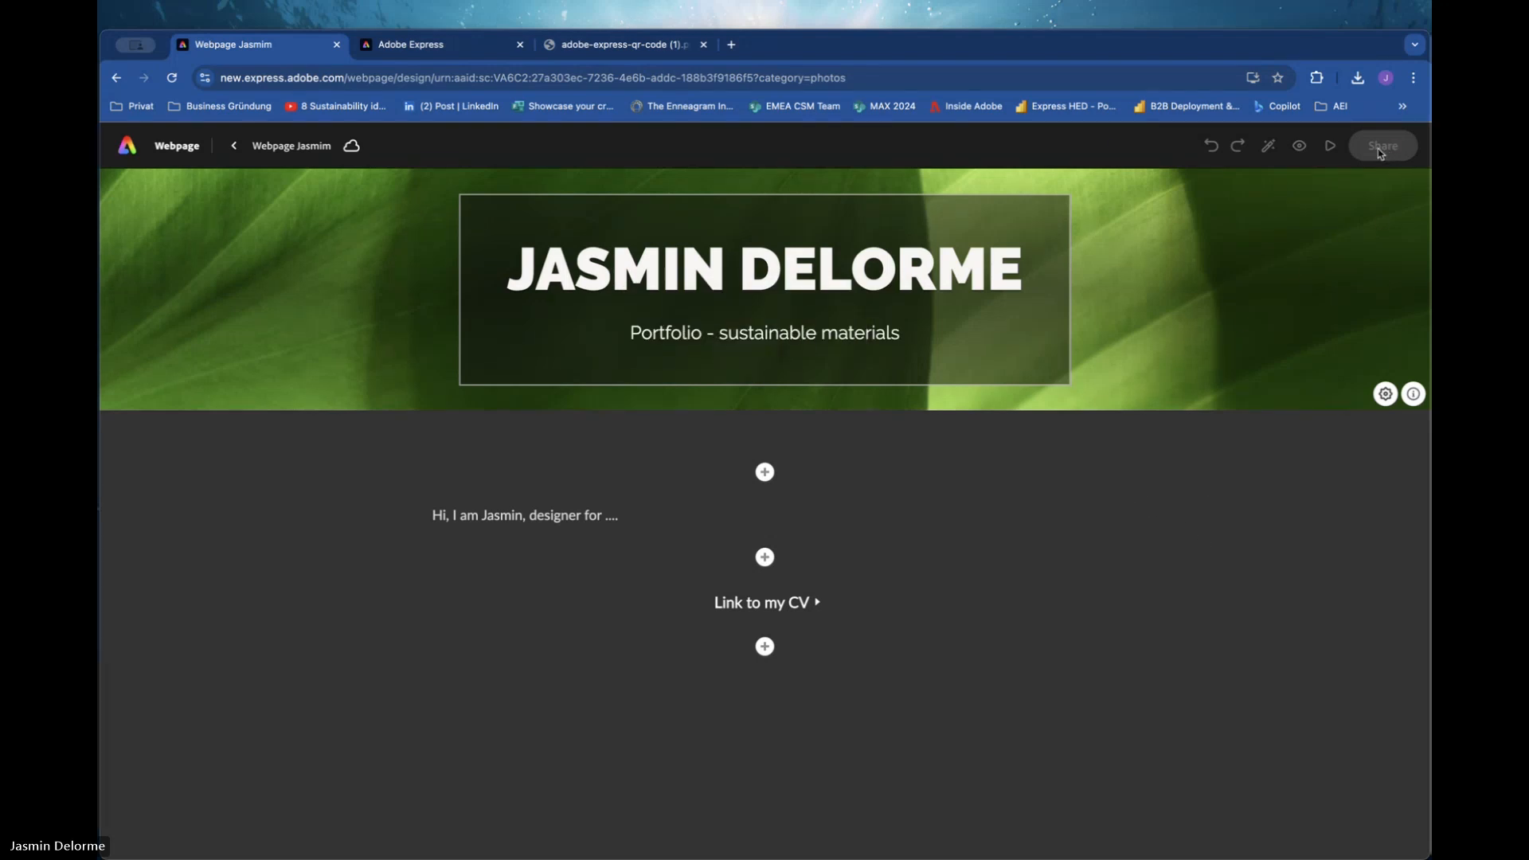
{"action": "right_click", "coordinate": [1381, 151]}
{"action": "left_click", "coordinate": [1406, 153]}
Try to add a video block below the CV link, then exit the unresponsive page.
{"action": "left_click", "coordinate": [764, 646]}
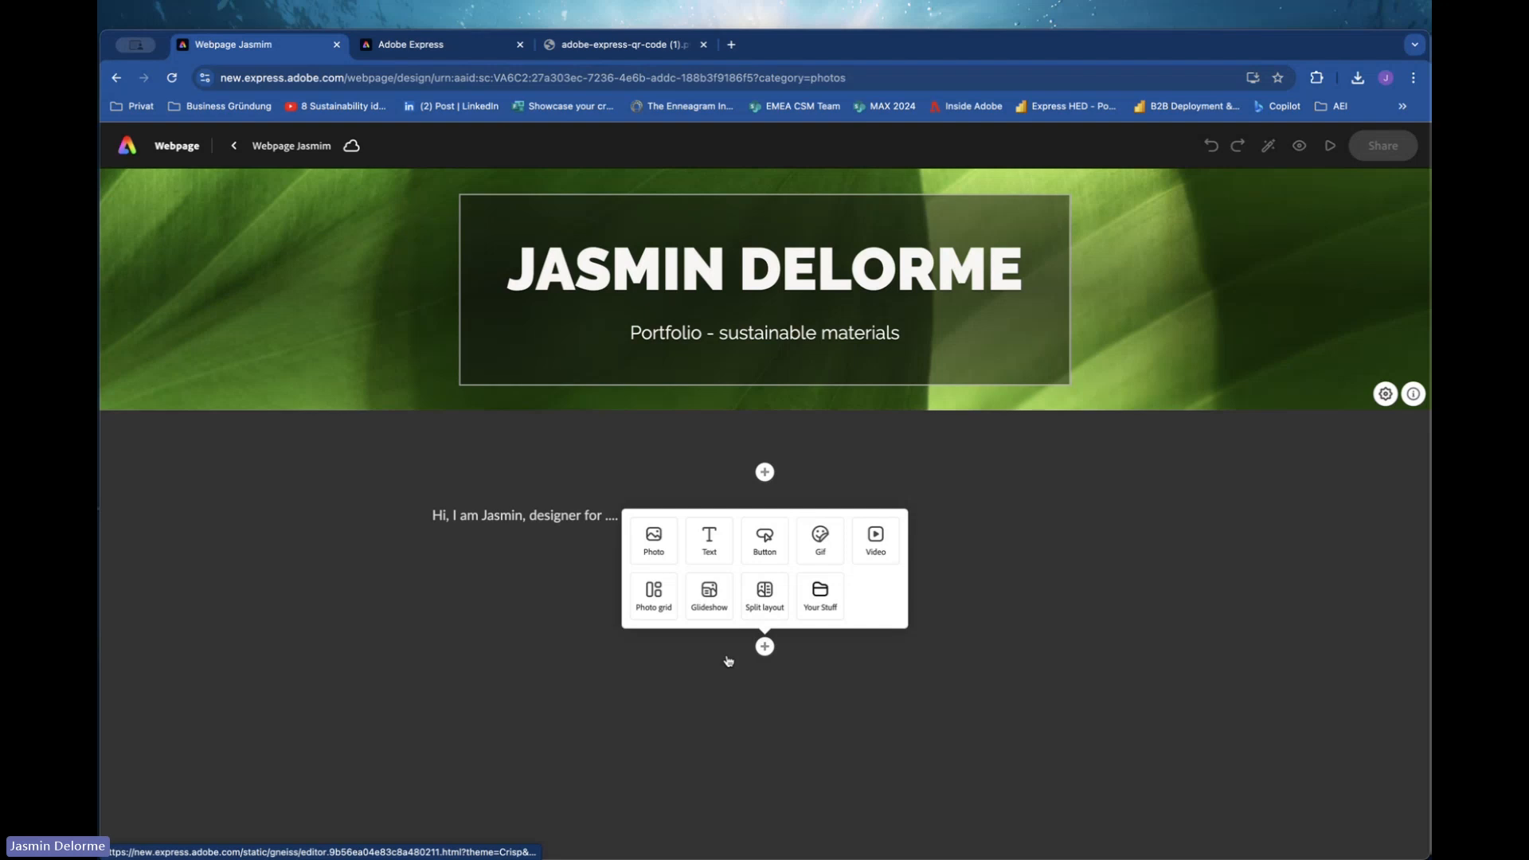
{"action": "left_click", "coordinate": [875, 539]}
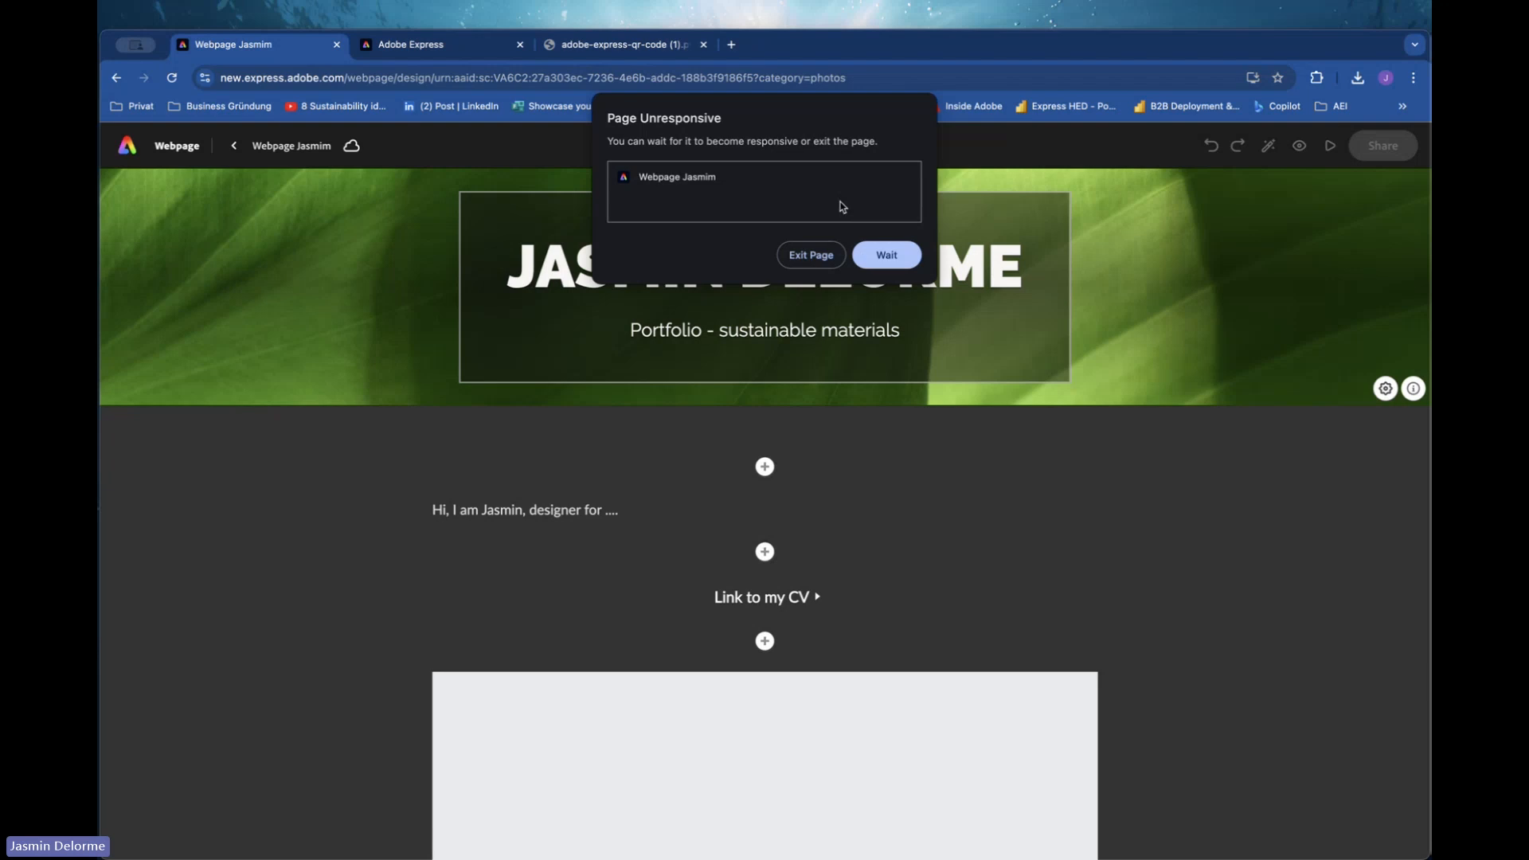
{"action": "left_click", "coordinate": [825, 261]}
Switch to the other Adobe Express tab and open Your stuff to browse the saved files.
{"action": "left_click", "coordinate": [394, 84]}
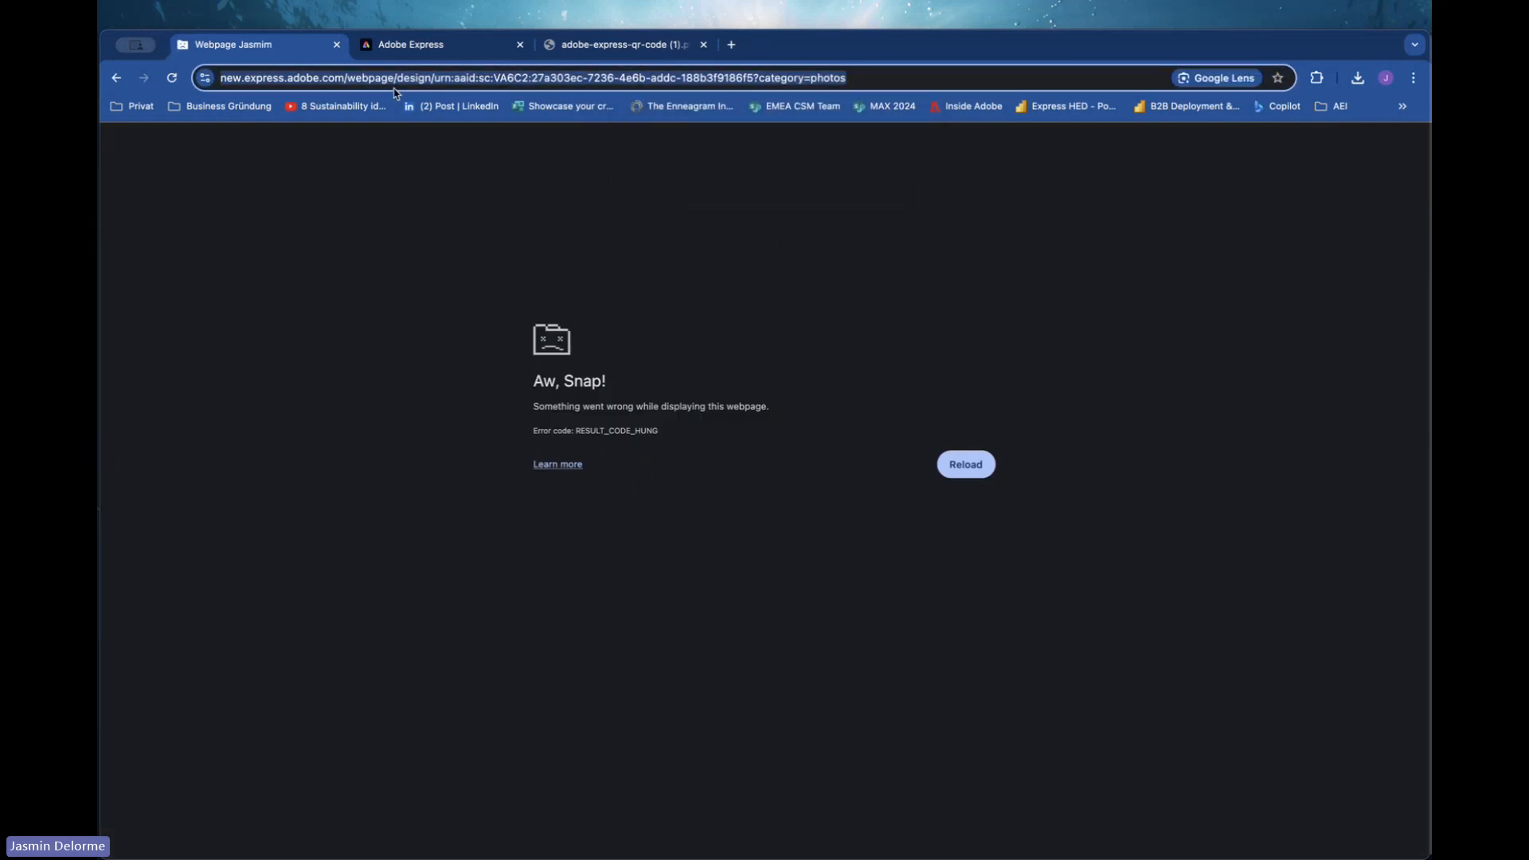
{"action": "left_click", "coordinate": [384, 42]}
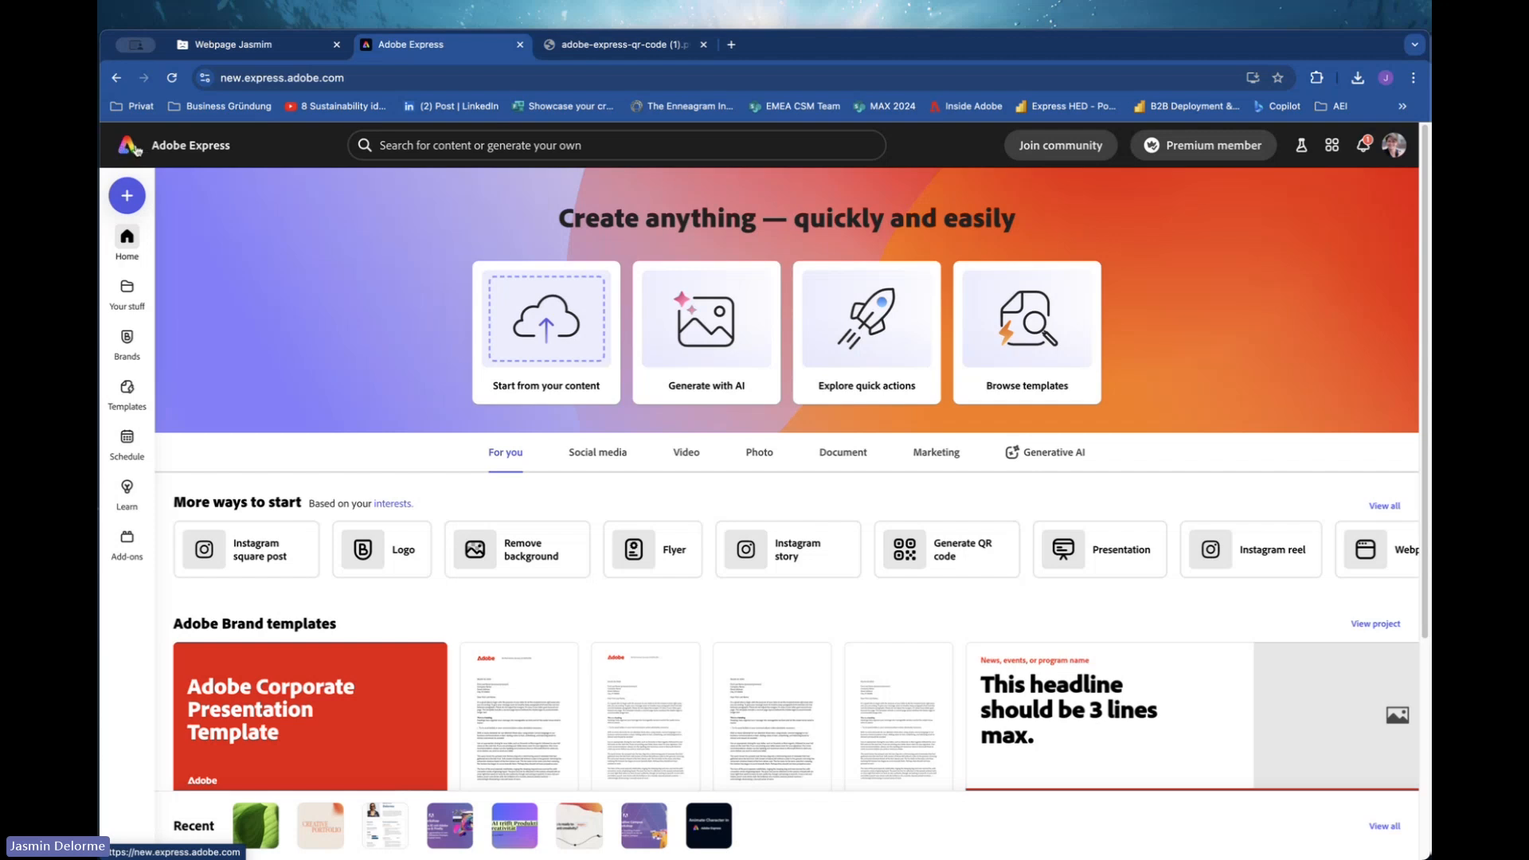
{"action": "scroll", "coordinate": [168, 420], "scroll_direction": "down", "scroll_amount": 1}
{"action": "scroll", "coordinate": [168, 420], "scroll_direction": "down", "scroll_amount": 1}
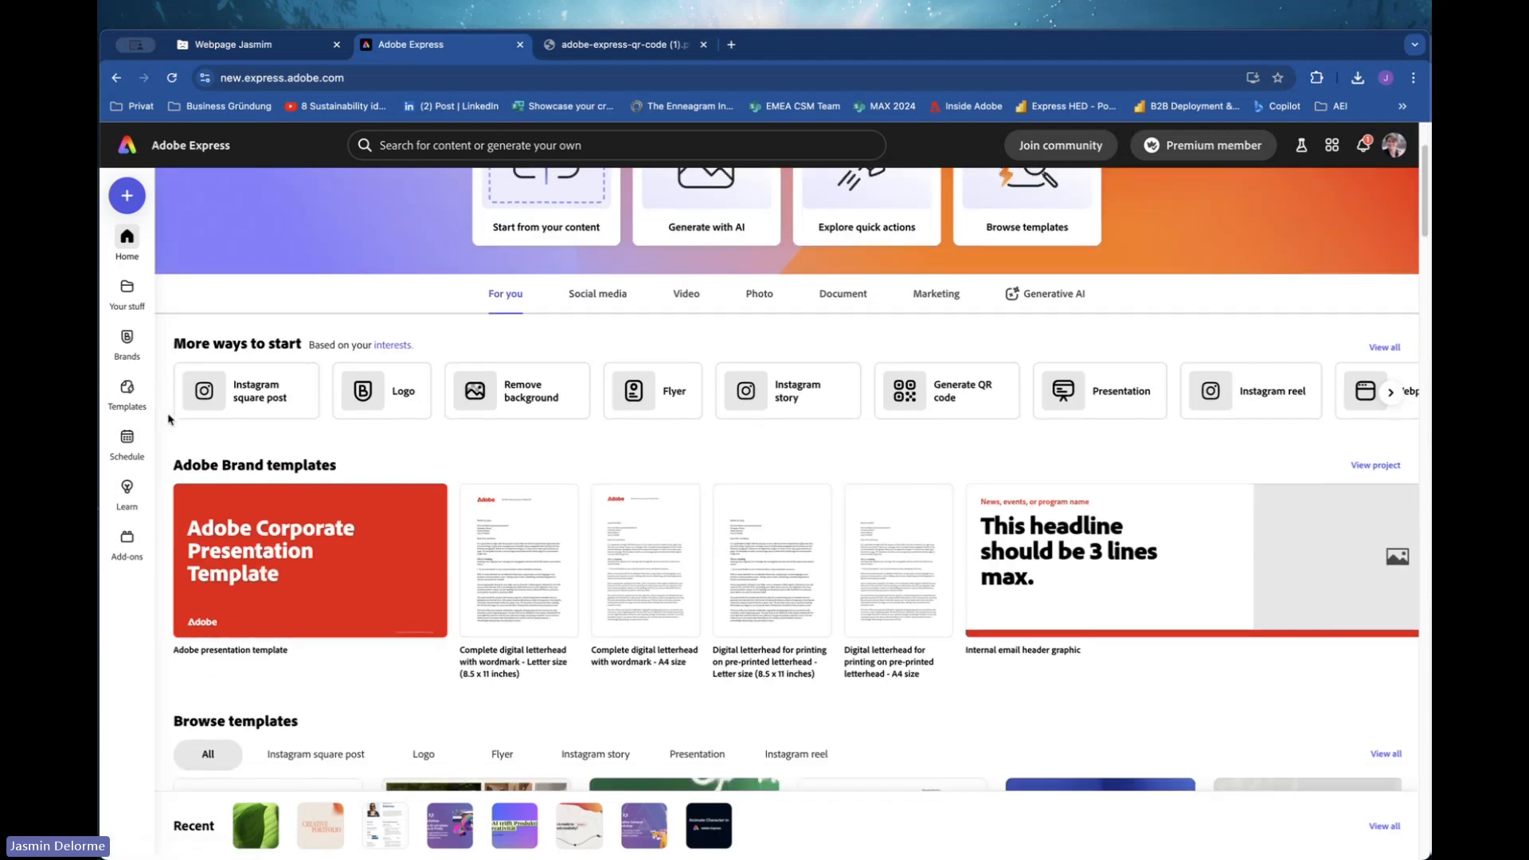
{"action": "scroll", "coordinate": [169, 419], "scroll_direction": "up", "scroll_amount": 1}
{"action": "mouse_move", "coordinate": [129, 303]}
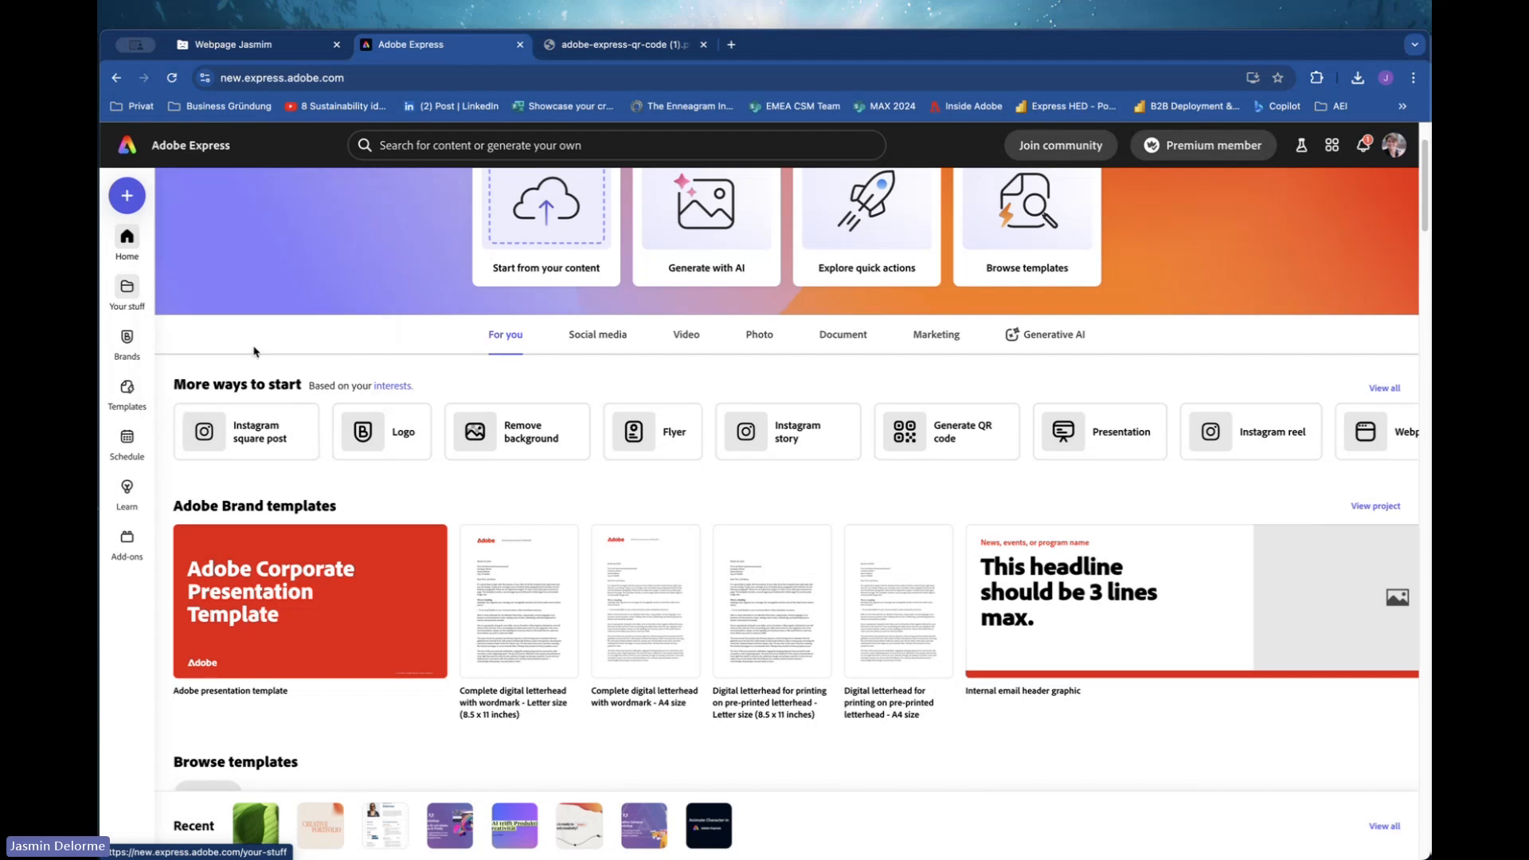
{"action": "scroll", "coordinate": [415, 550], "scroll_direction": "right", "scroll_amount": 1}
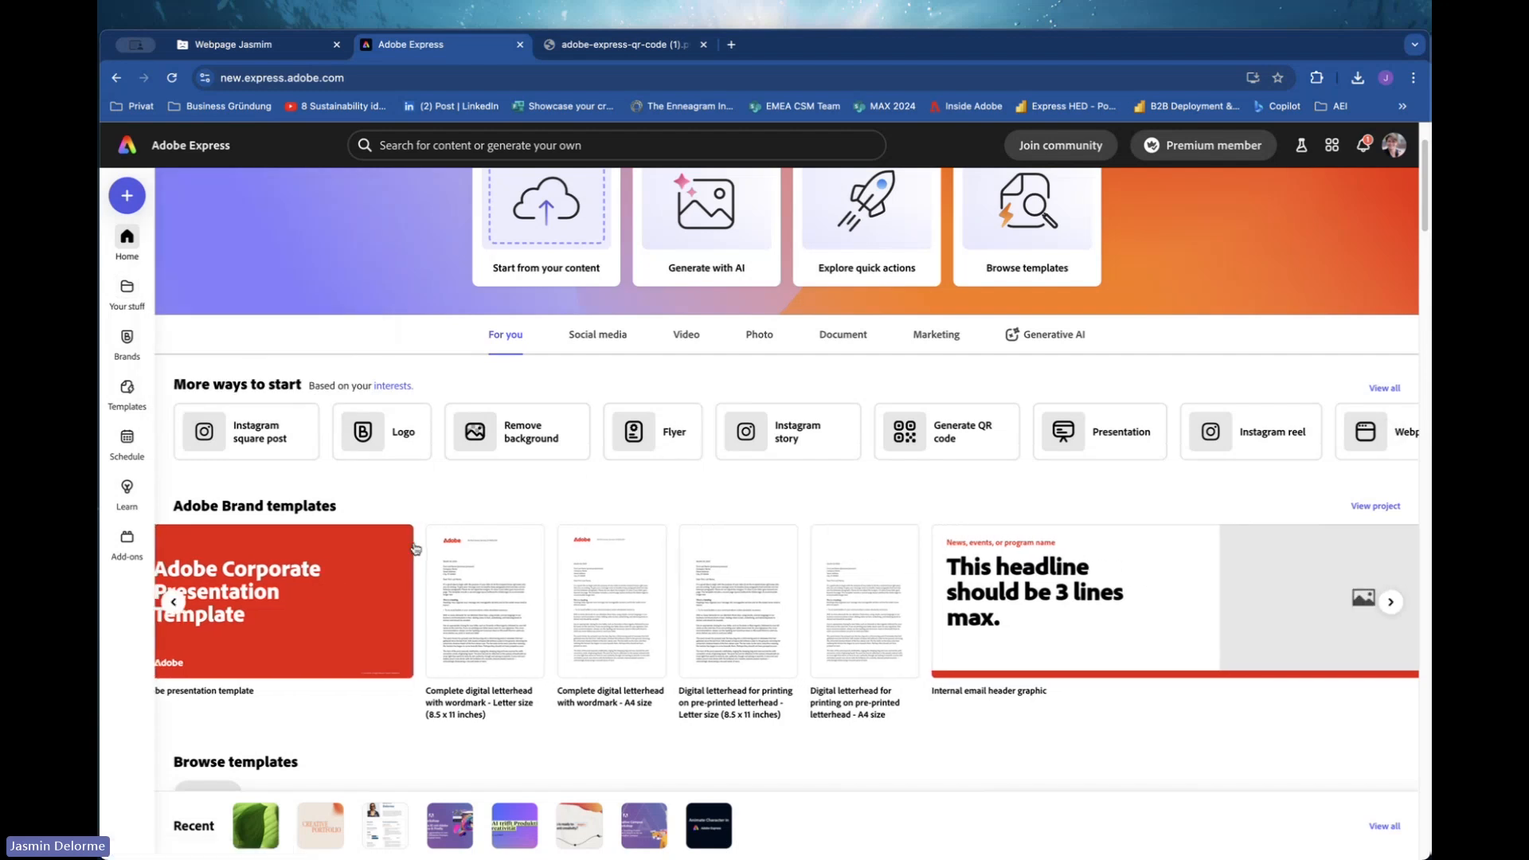
{"action": "scroll", "coordinate": [415, 550], "scroll_direction": "left", "scroll_amount": 1}
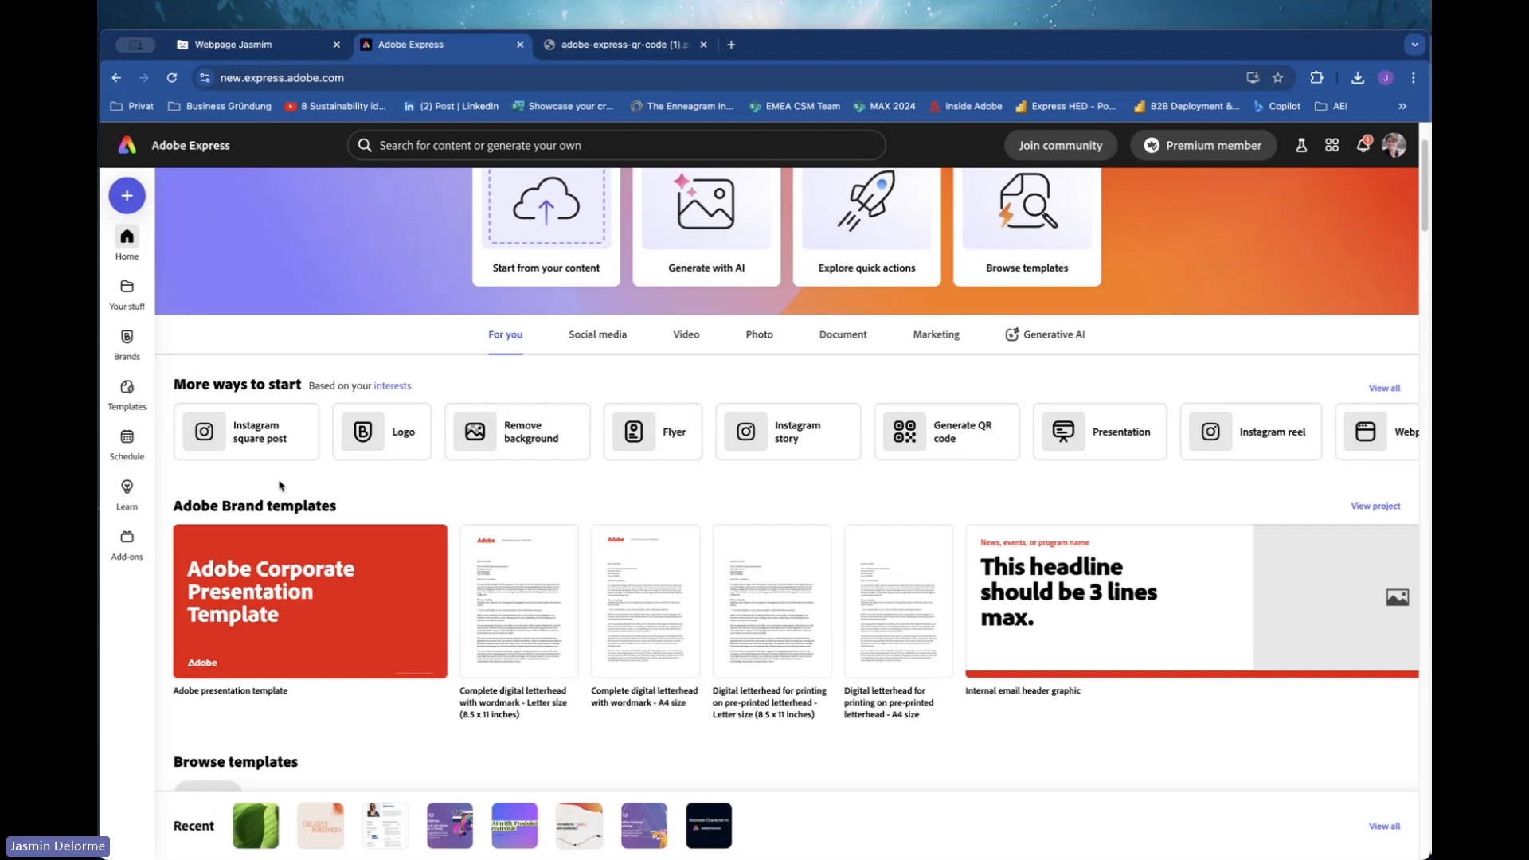
{"action": "left_click", "coordinate": [125, 292]}
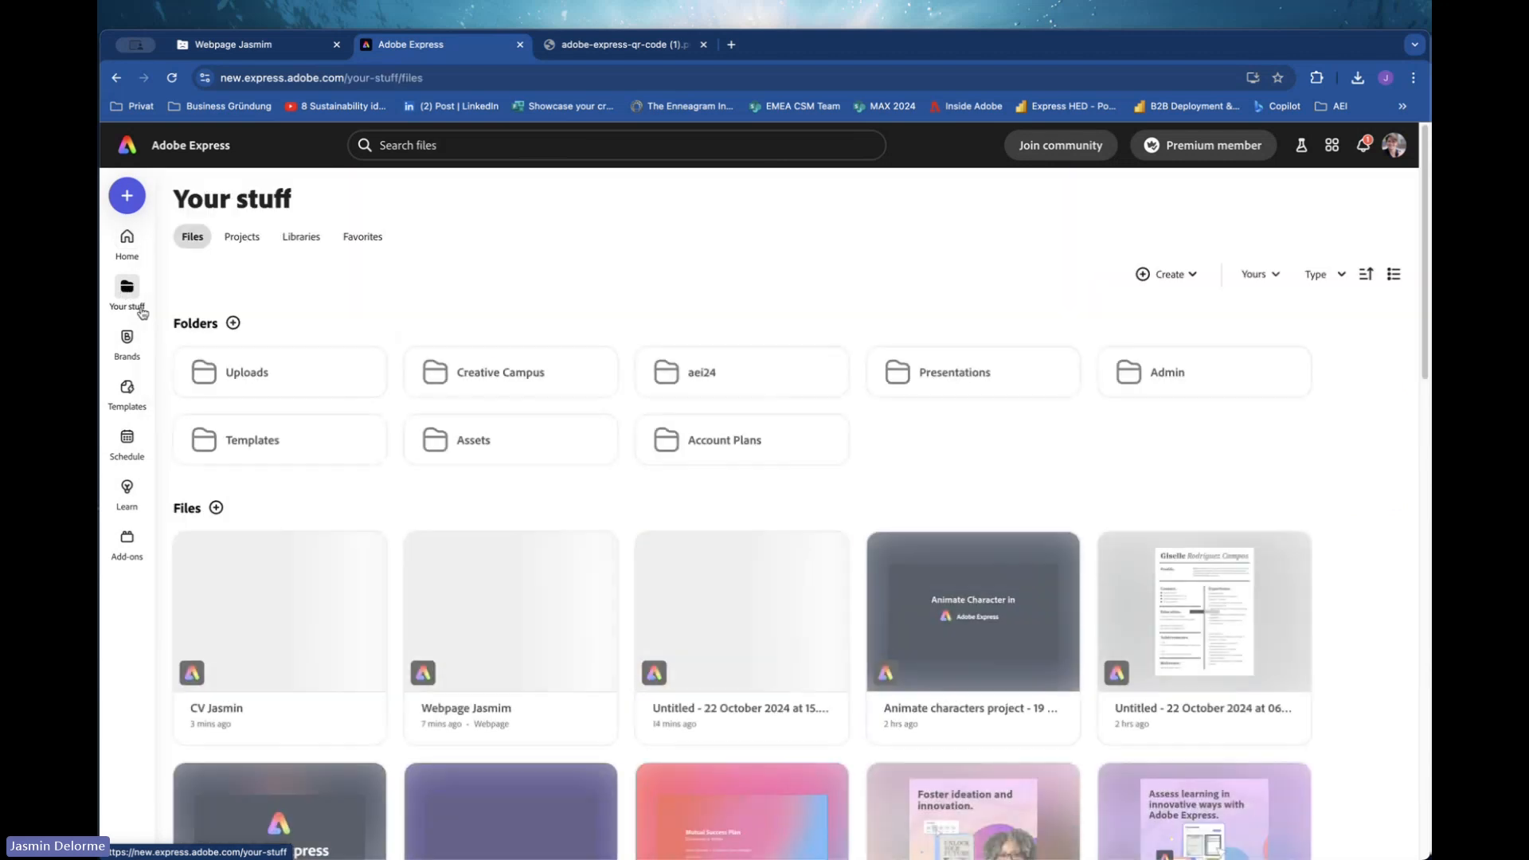
{"action": "scroll", "coordinate": [558, 541], "scroll_direction": "down", "scroll_amount": 4}
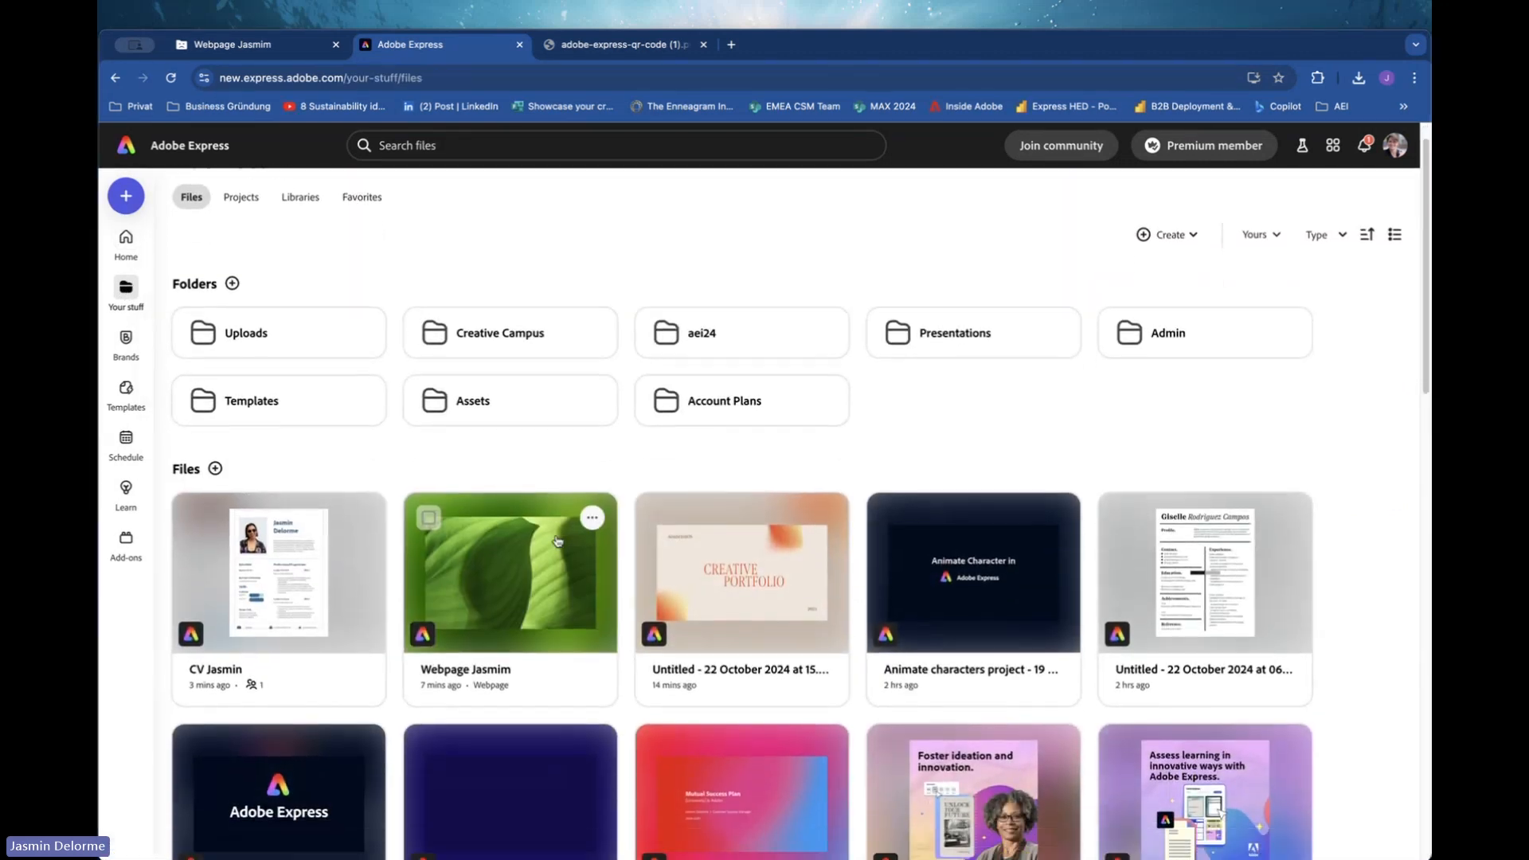
{"action": "scroll", "coordinate": [558, 542], "scroll_direction": "up", "scroll_amount": 3}
{"action": "scroll", "coordinate": [557, 541], "scroll_direction": "up", "scroll_amount": 1}
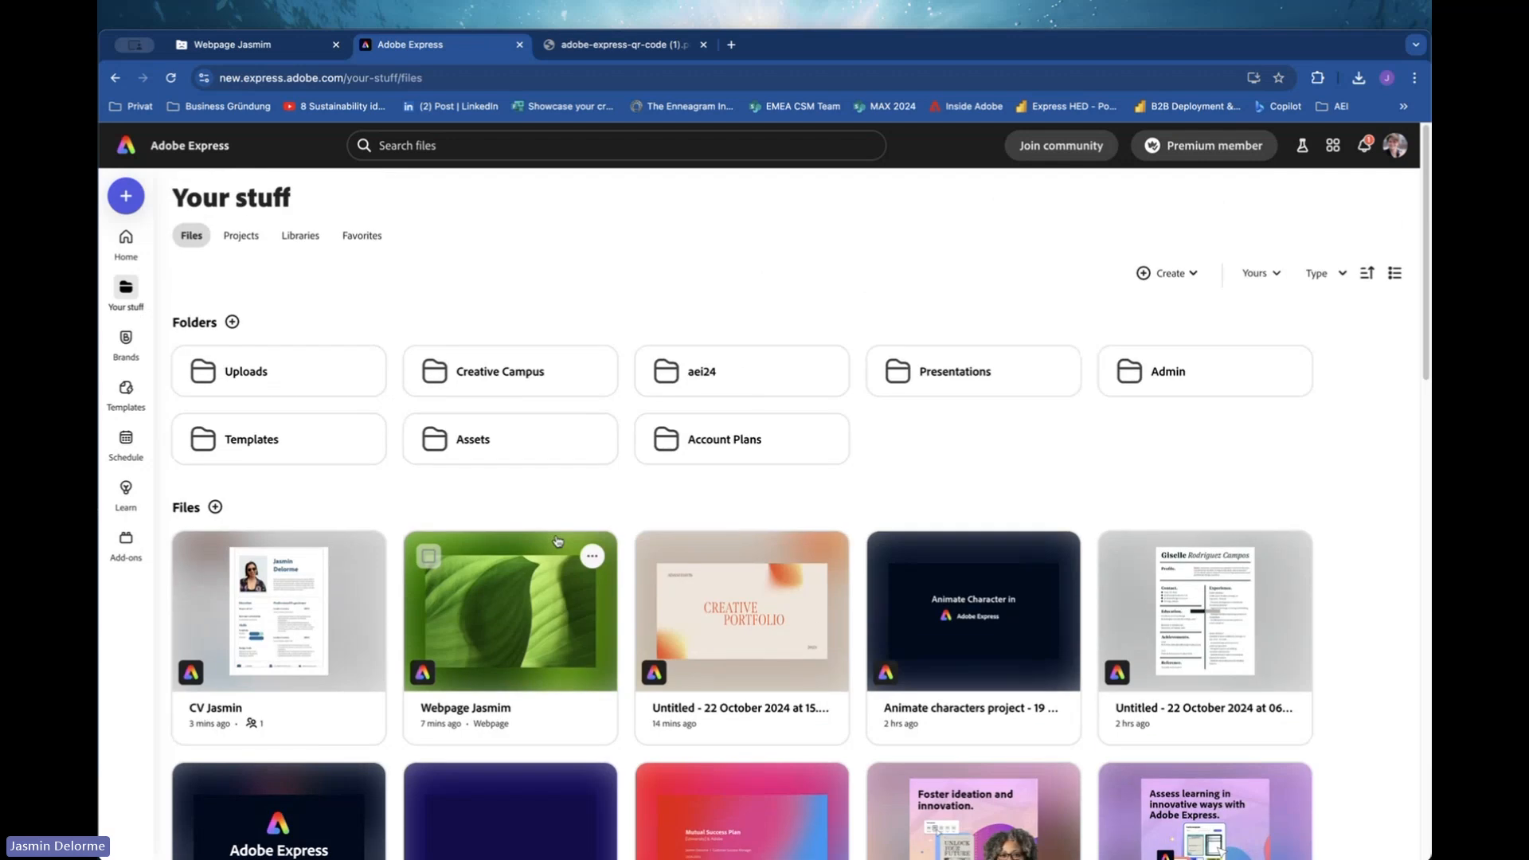
Open the Webpage Jasmim project from the saved files and close the old stale webpage tab.
{"action": "scroll", "coordinate": [557, 541], "scroll_direction": "down", "scroll_amount": 1}
{"action": "scroll", "coordinate": [558, 542], "scroll_direction": "down", "scroll_amount": 3}
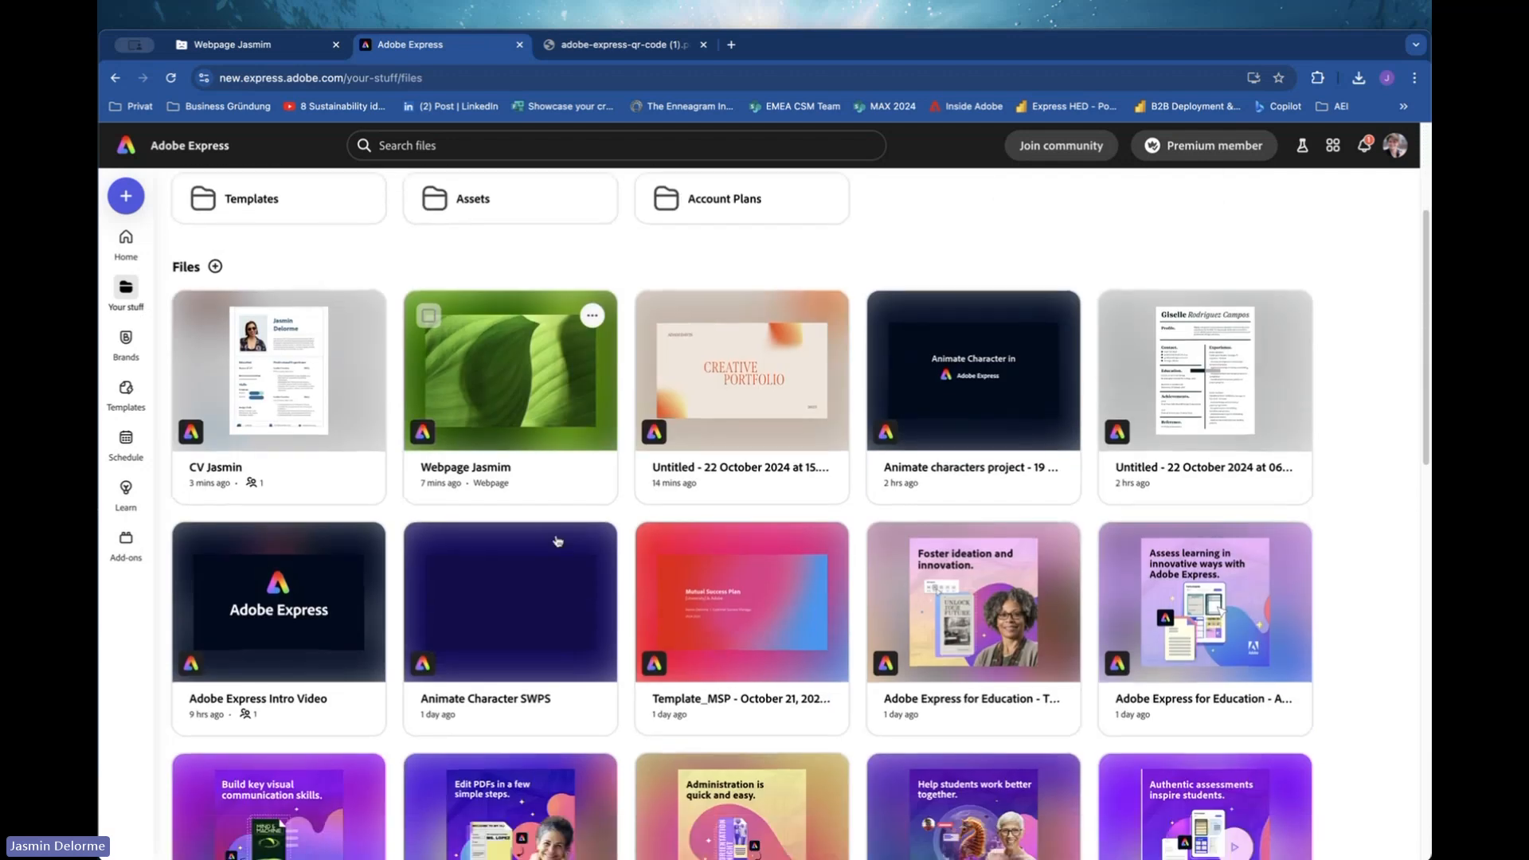
{"action": "scroll", "coordinate": [558, 542], "scroll_direction": "up", "scroll_amount": 3}
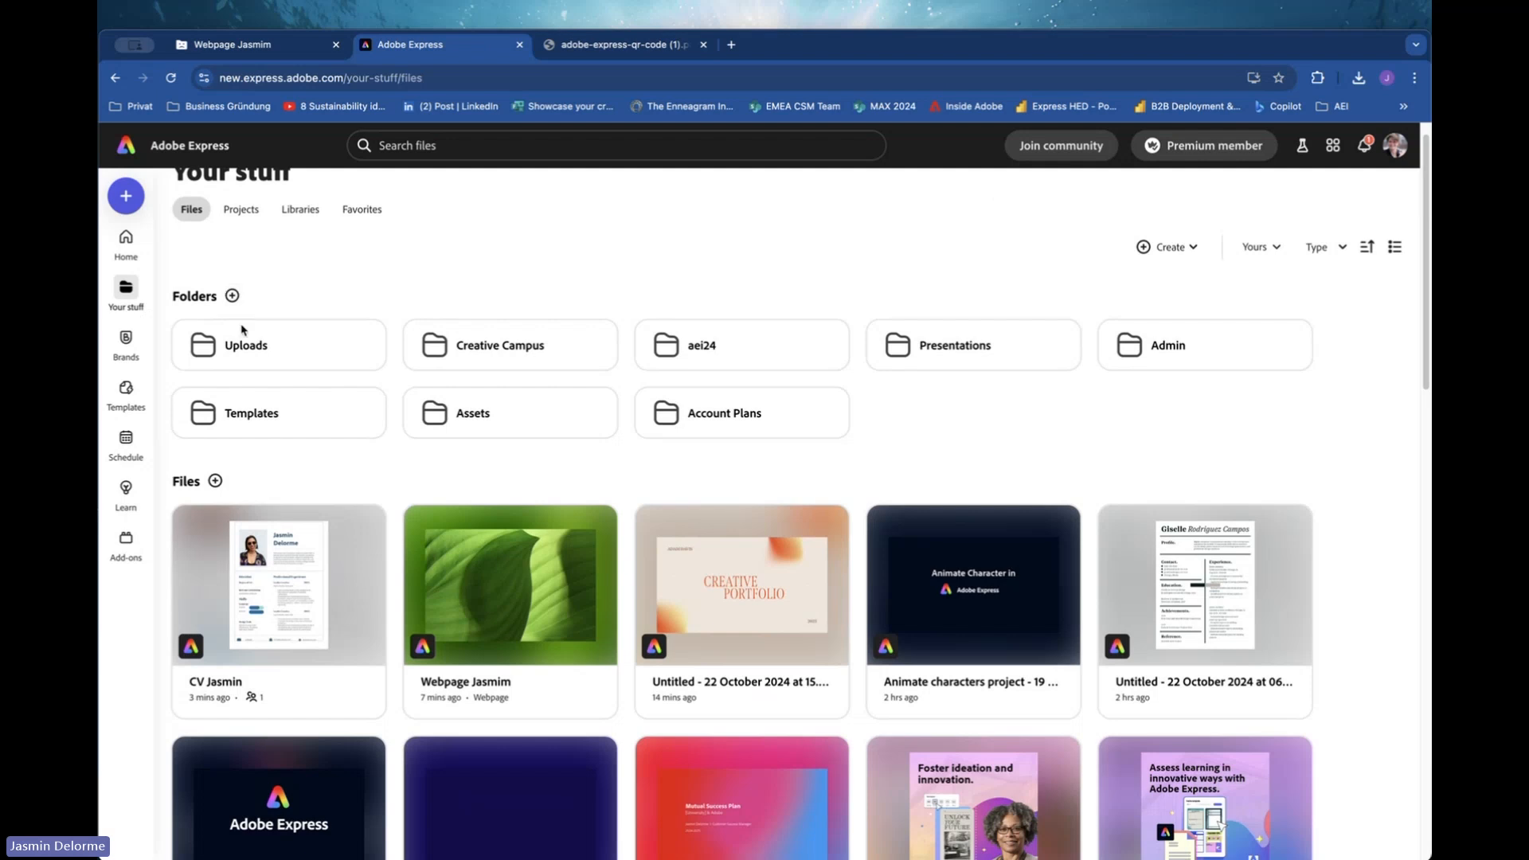
{"action": "scroll", "coordinate": [288, 385], "scroll_direction": "down", "scroll_amount": 2}
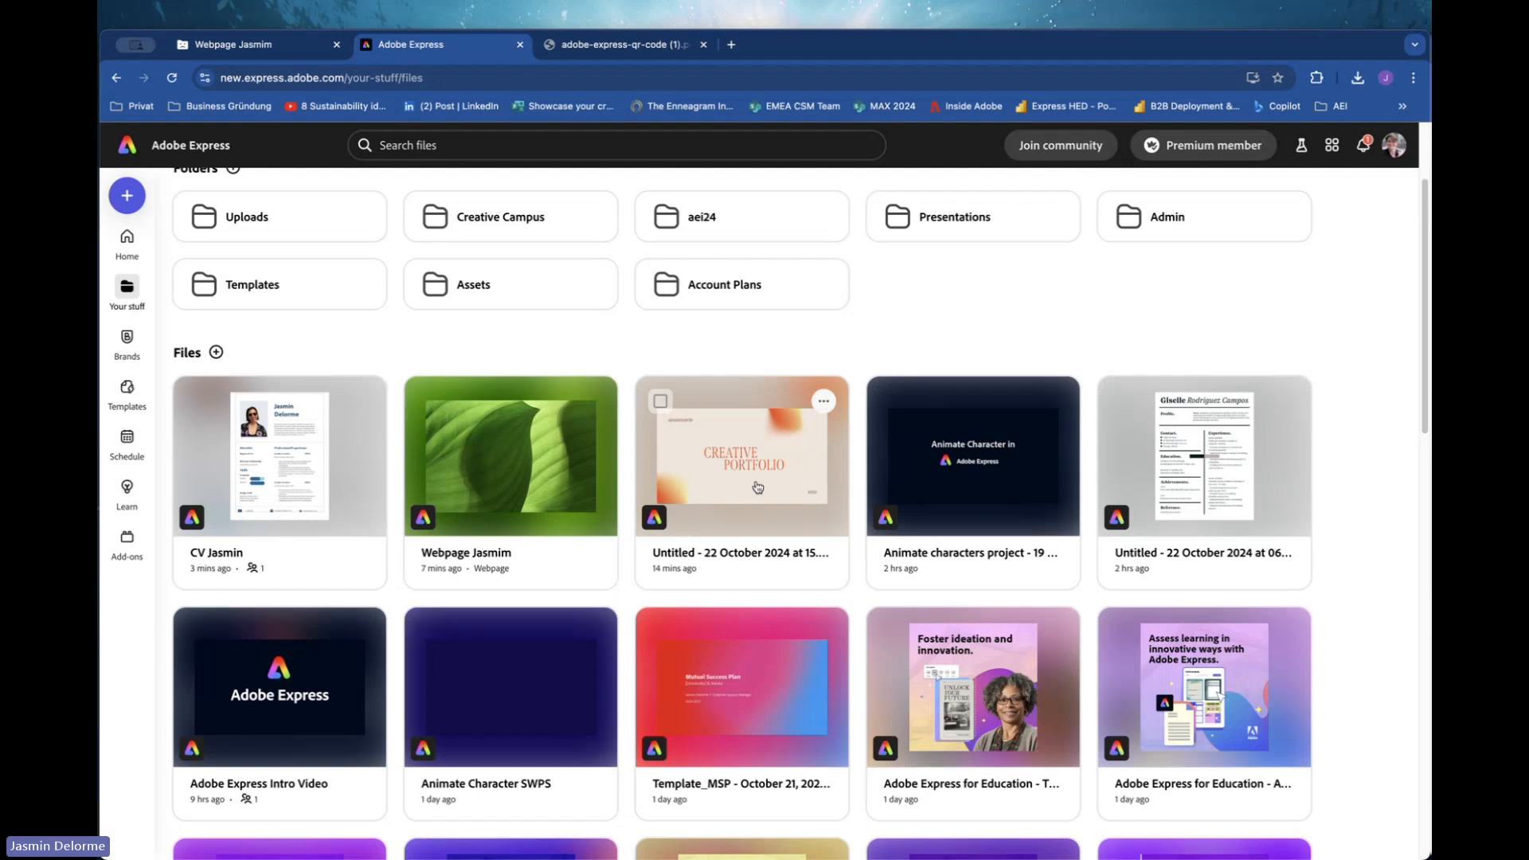
{"action": "left_click", "coordinate": [506, 462]}
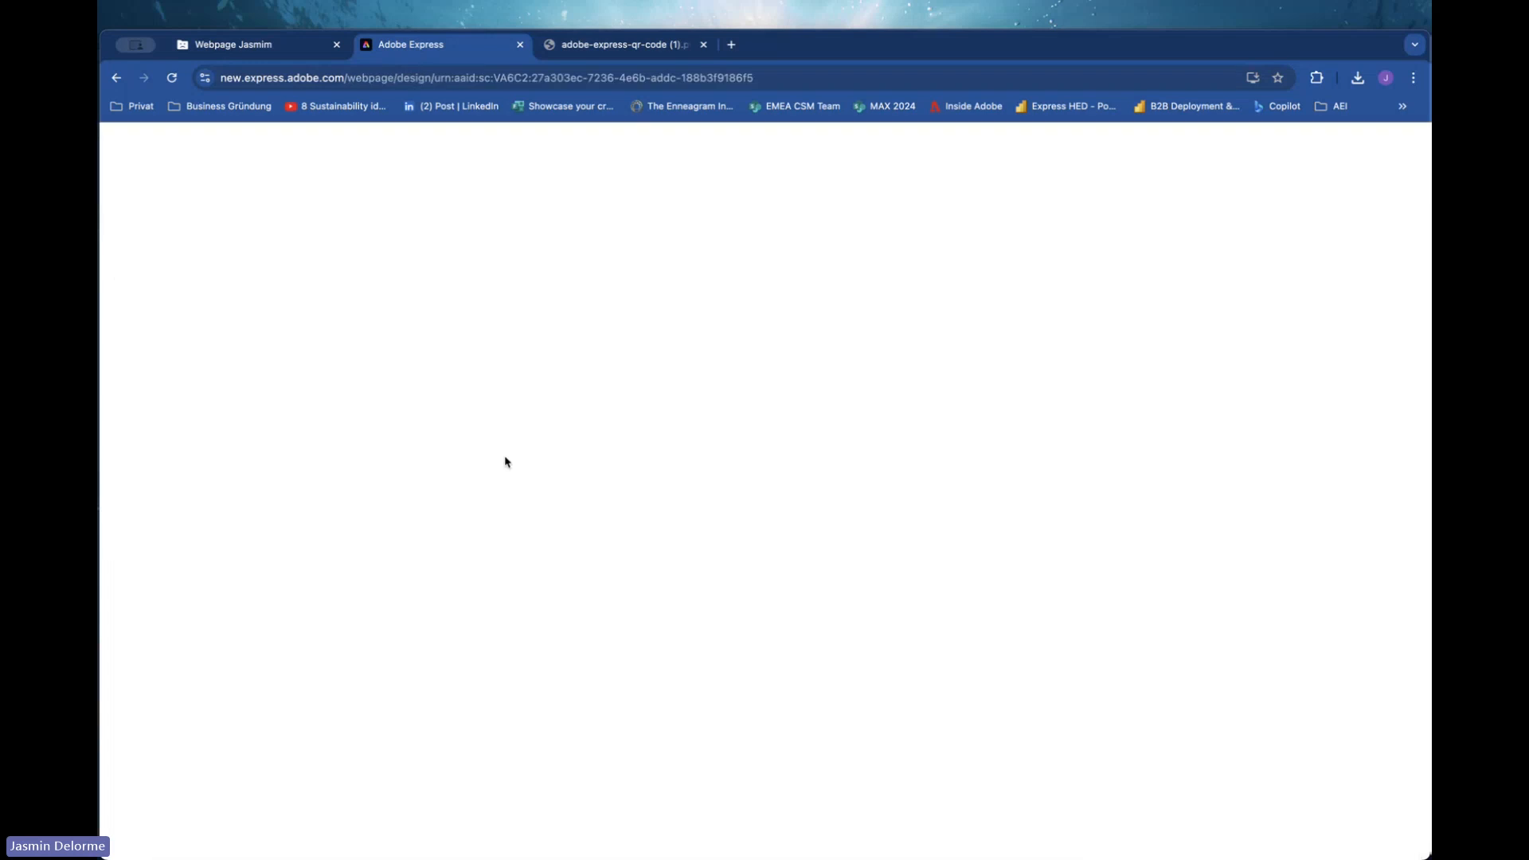
{"action": "left_click", "coordinate": [336, 45]}
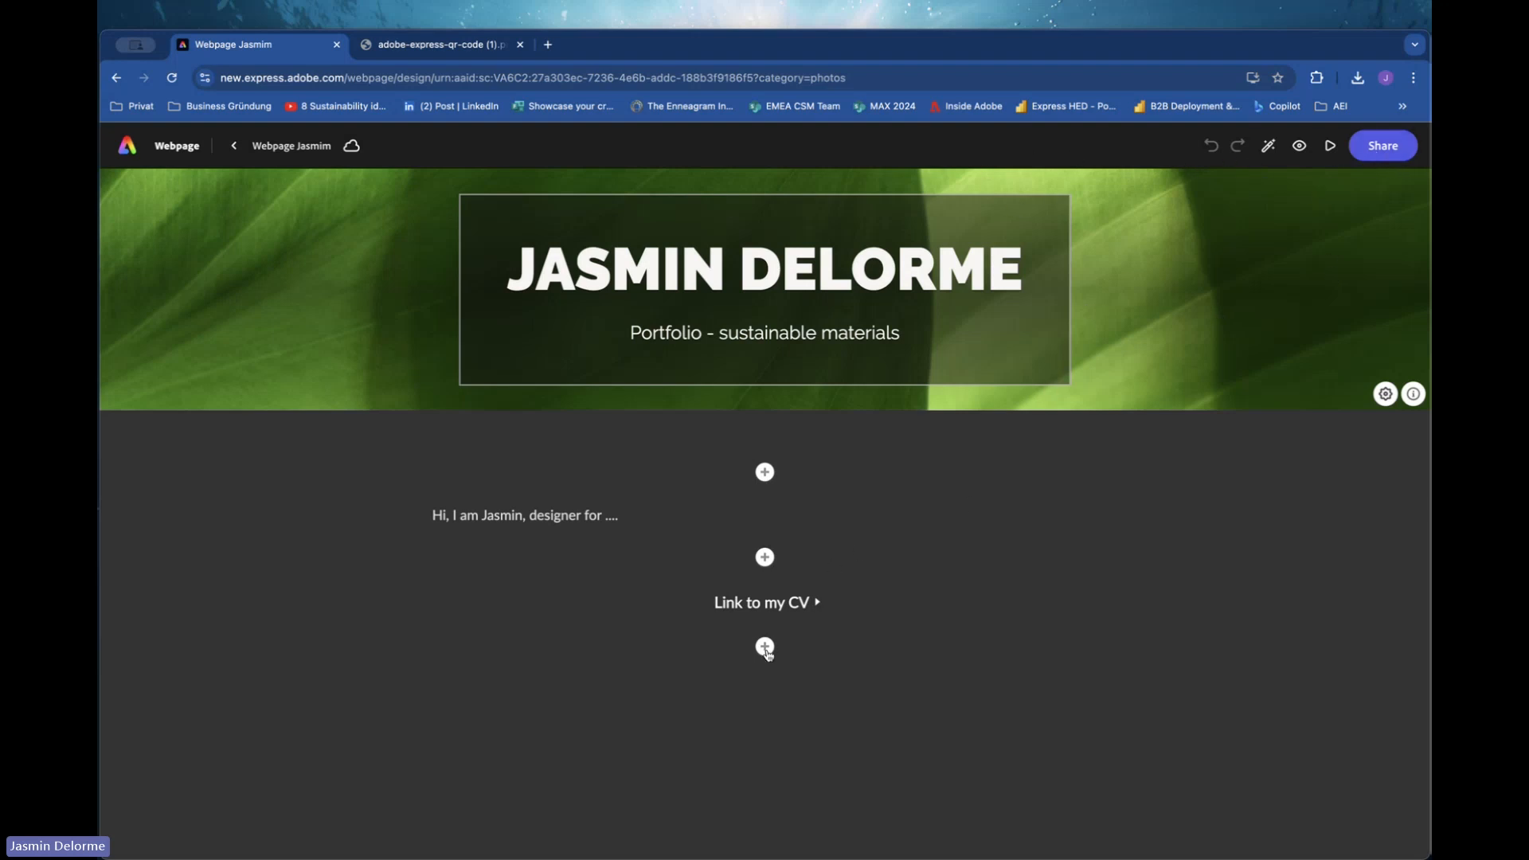
Add a video block below the CV link and embed the YouTube video "8 Sustainability ideas that will change the world".
{"action": "left_click", "coordinate": [764, 646]}
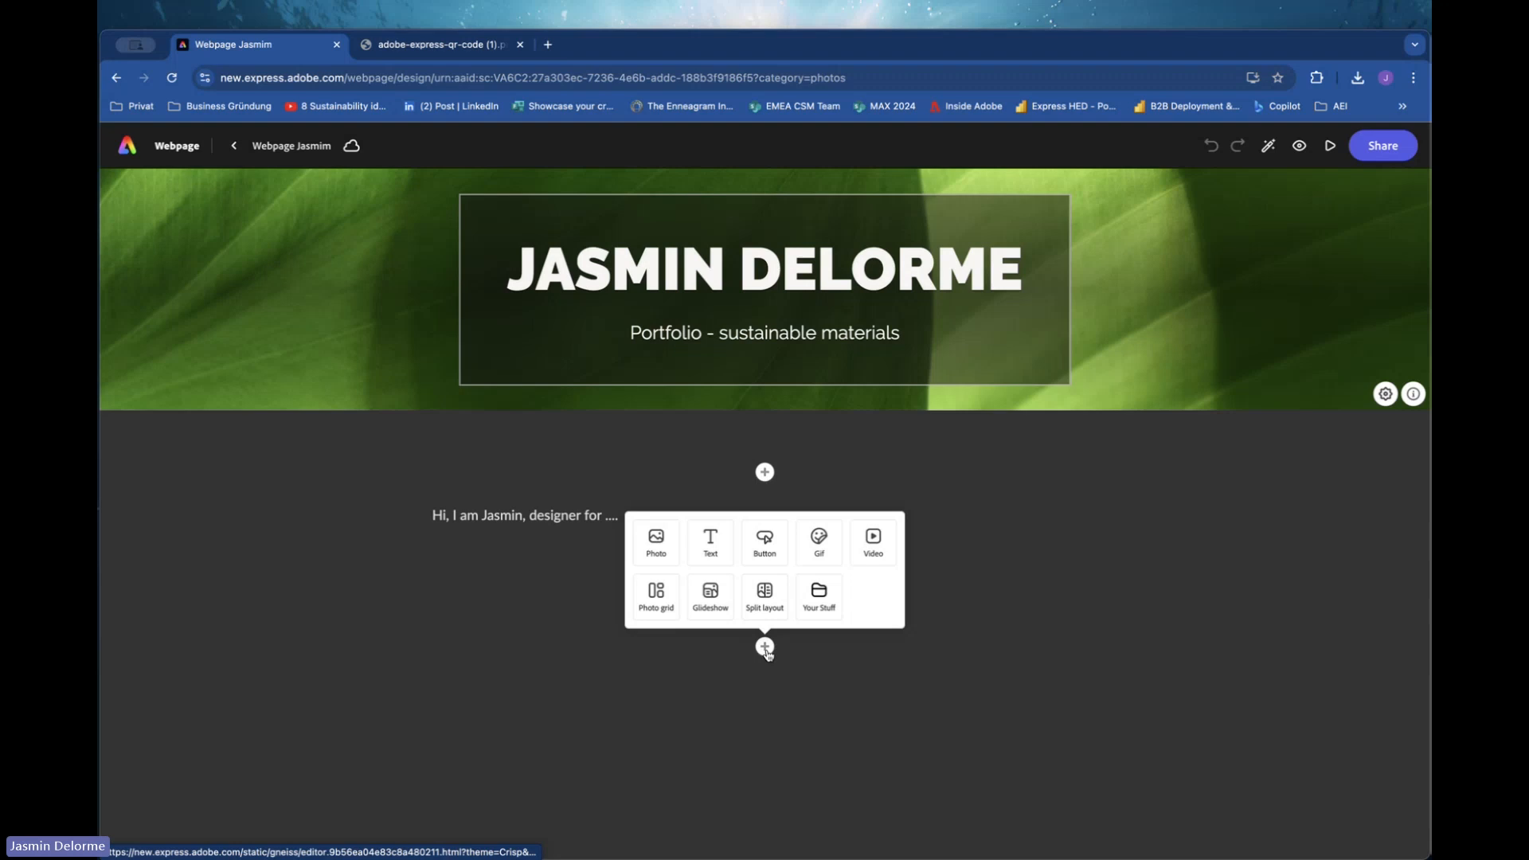
{"action": "left_click", "coordinate": [876, 550]}
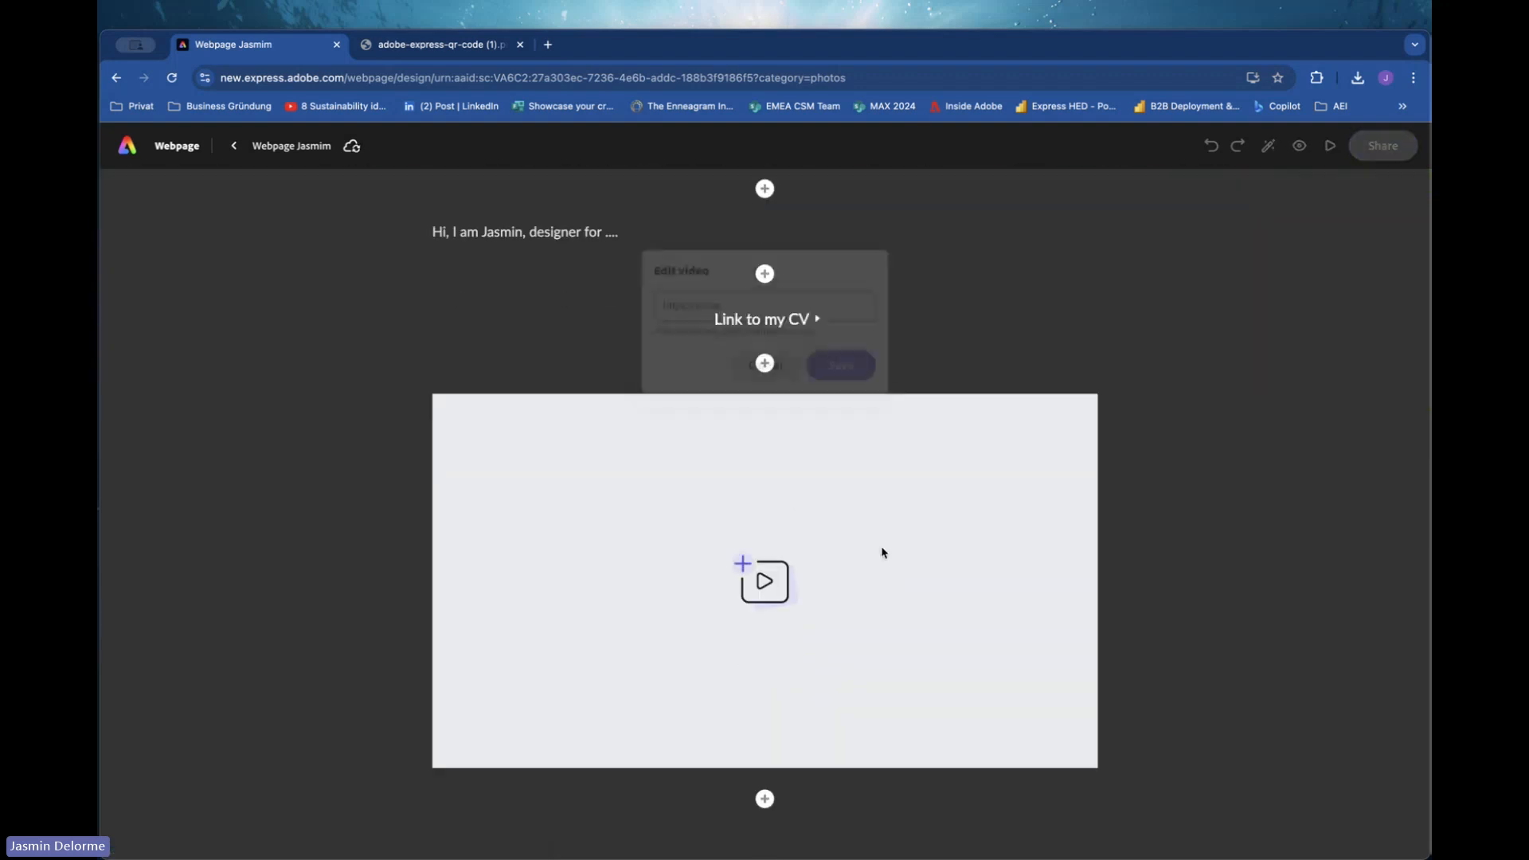
{"action": "left_click", "coordinate": [548, 44]}
{"action": "left_click", "coordinate": [345, 107]}
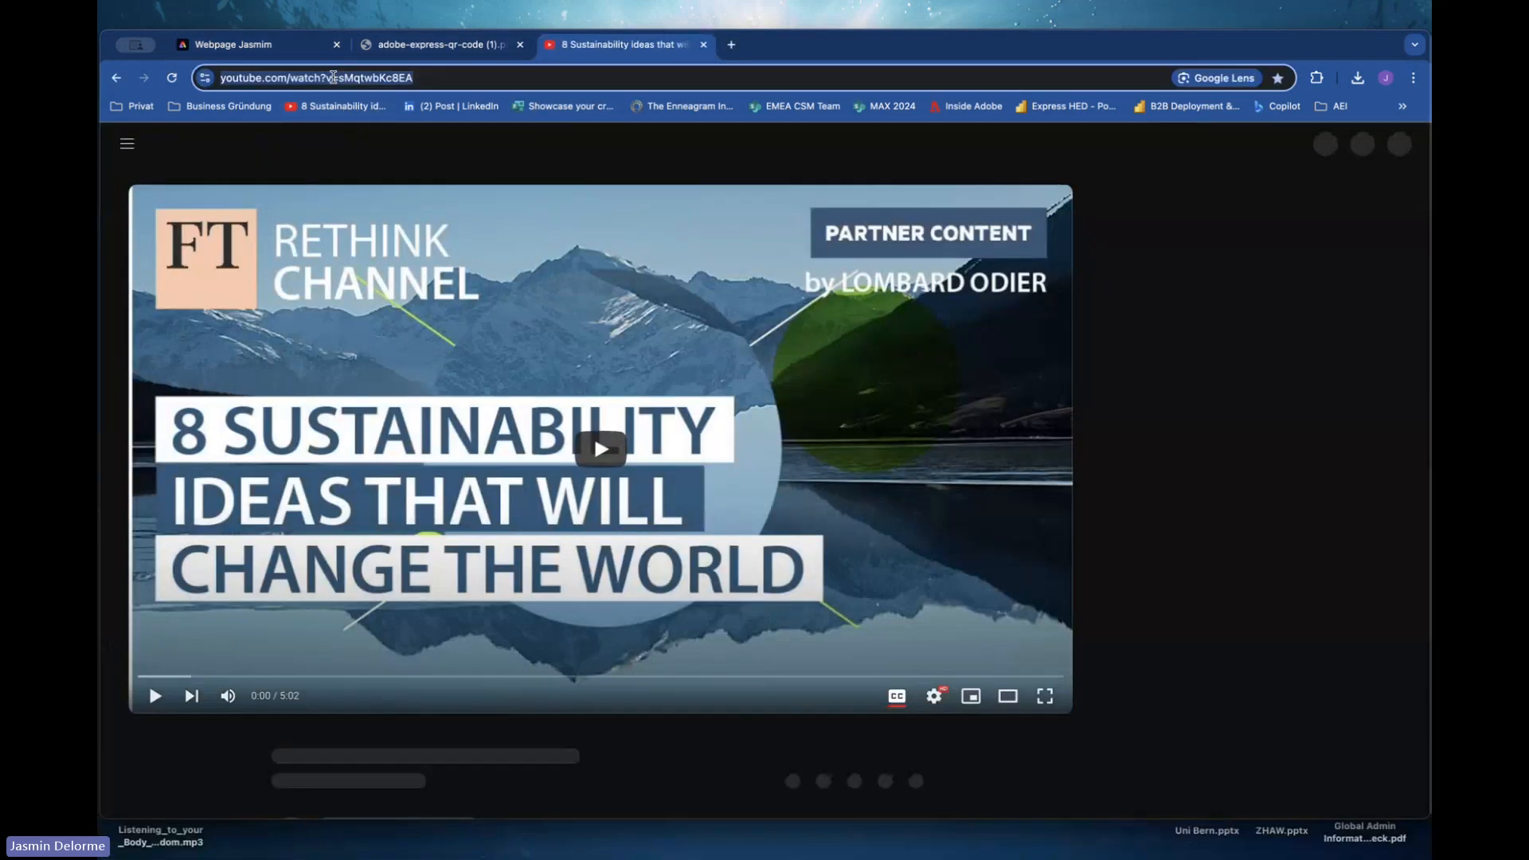
{"action": "left_click", "coordinate": [265, 40]}
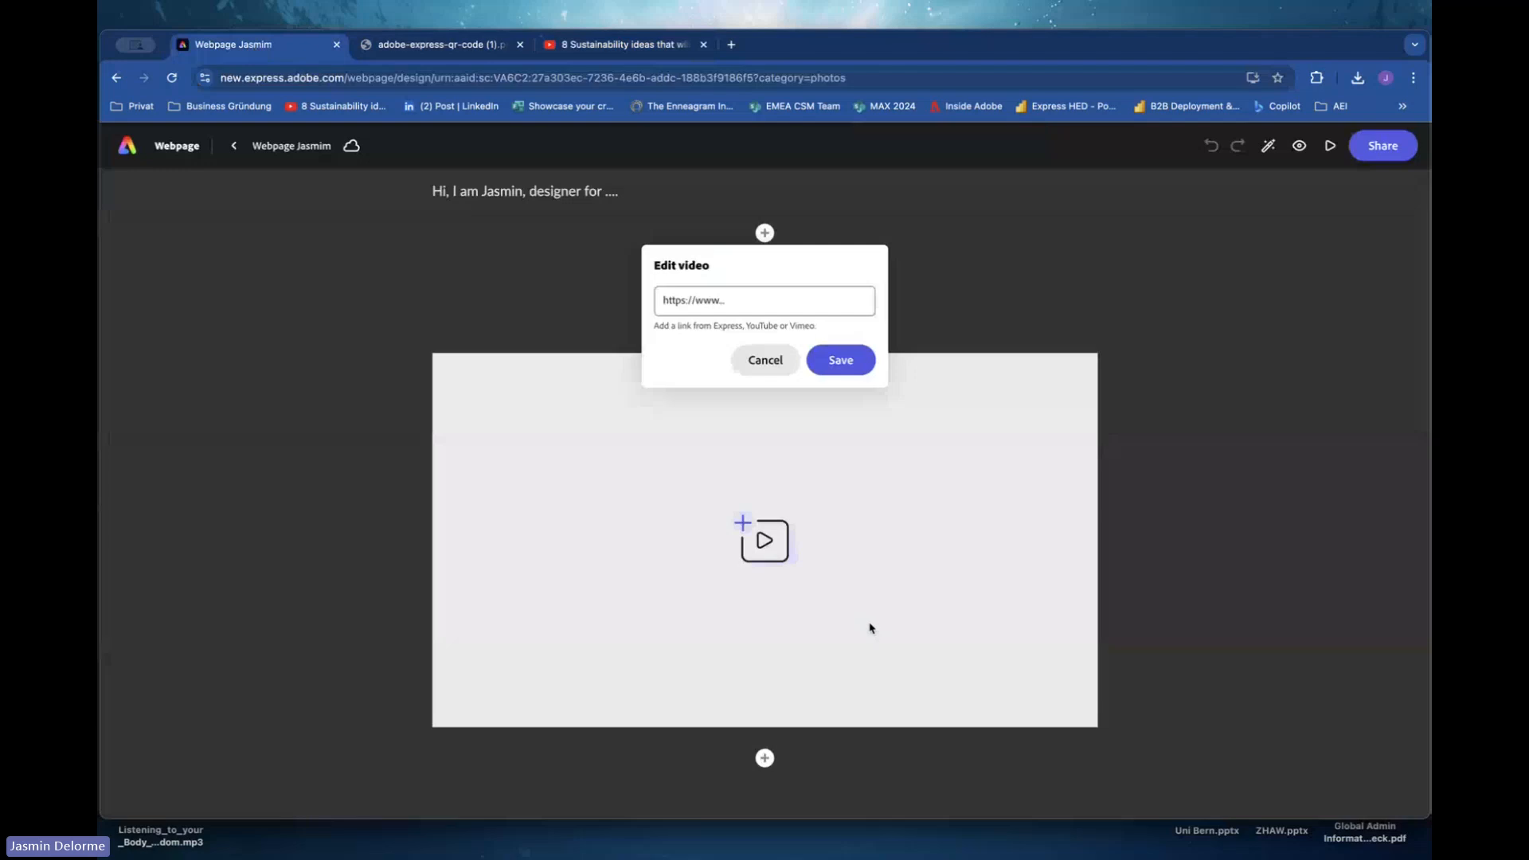
{"action": "left_click", "coordinate": [717, 305]}
{"action": "key", "text": "ctrl+v"}
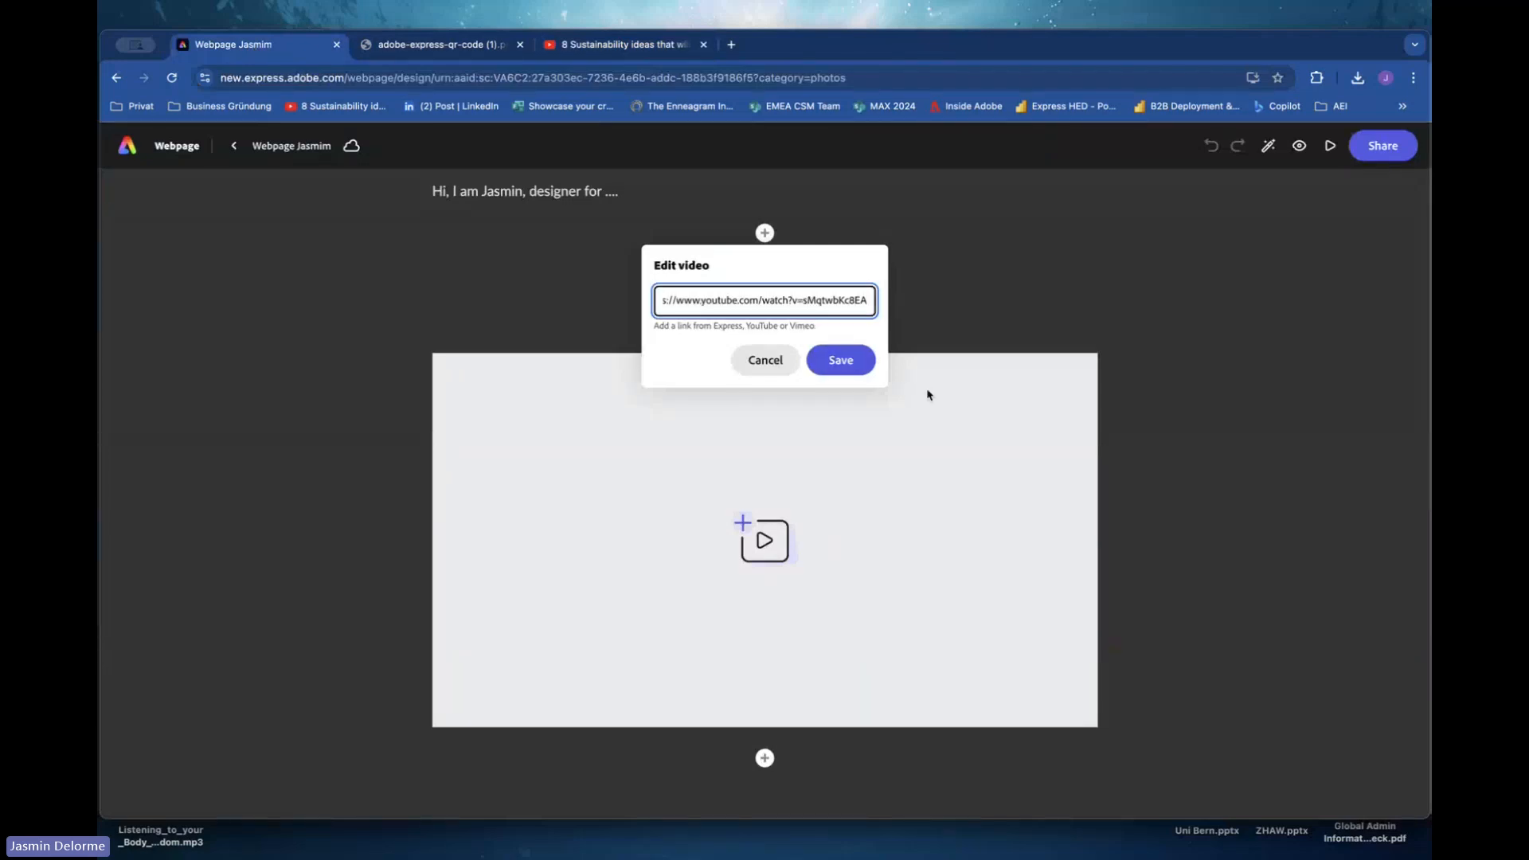
{"action": "left_click", "coordinate": [840, 360]}
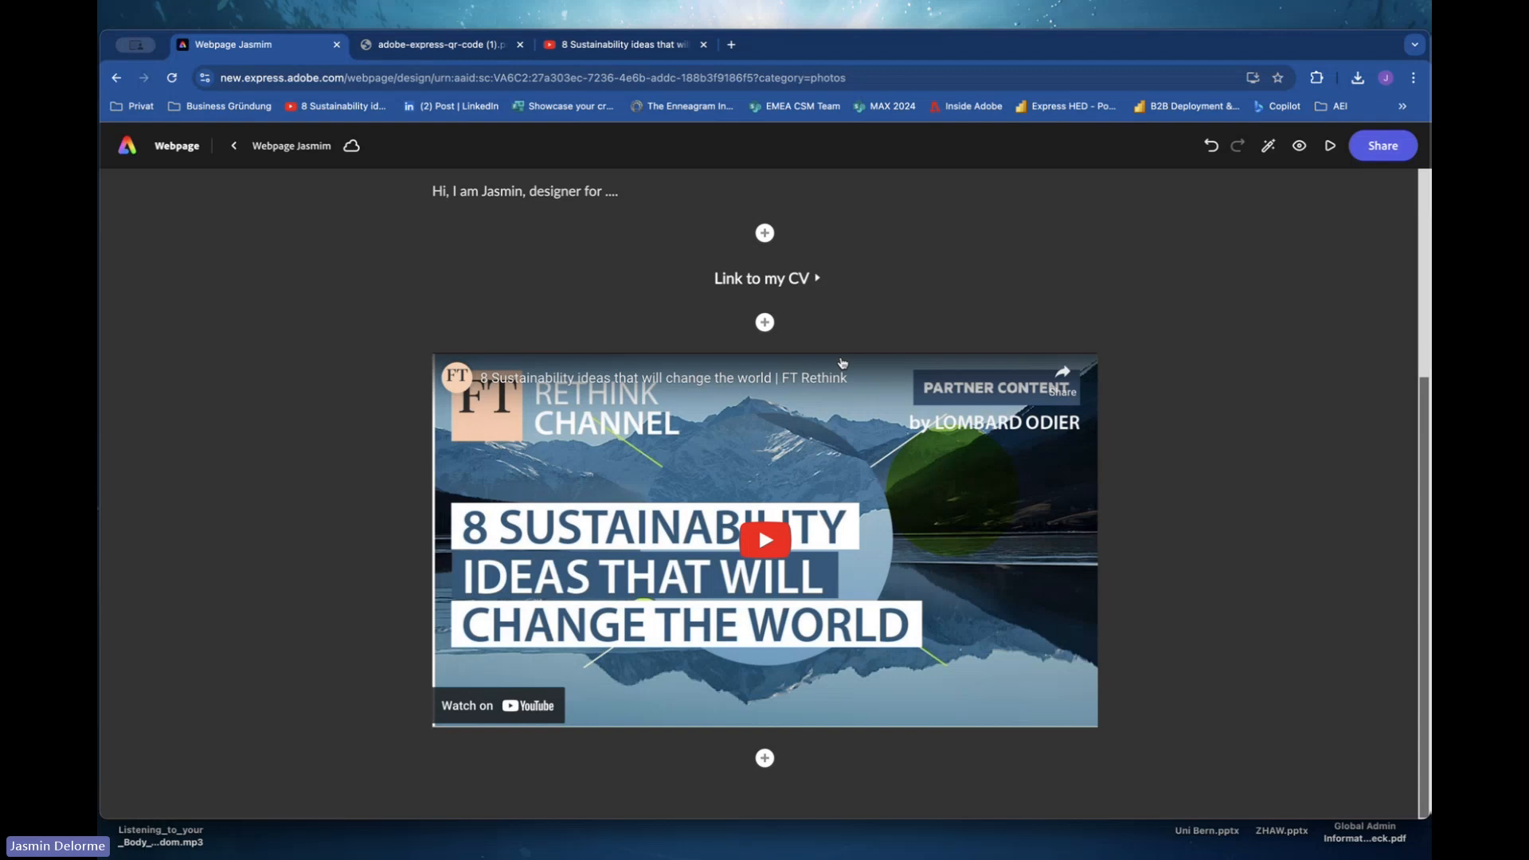
Publish the webpage to the web with the title "Webpage Jasmin" and create the share link.
{"action": "left_click", "coordinate": [765, 758]}
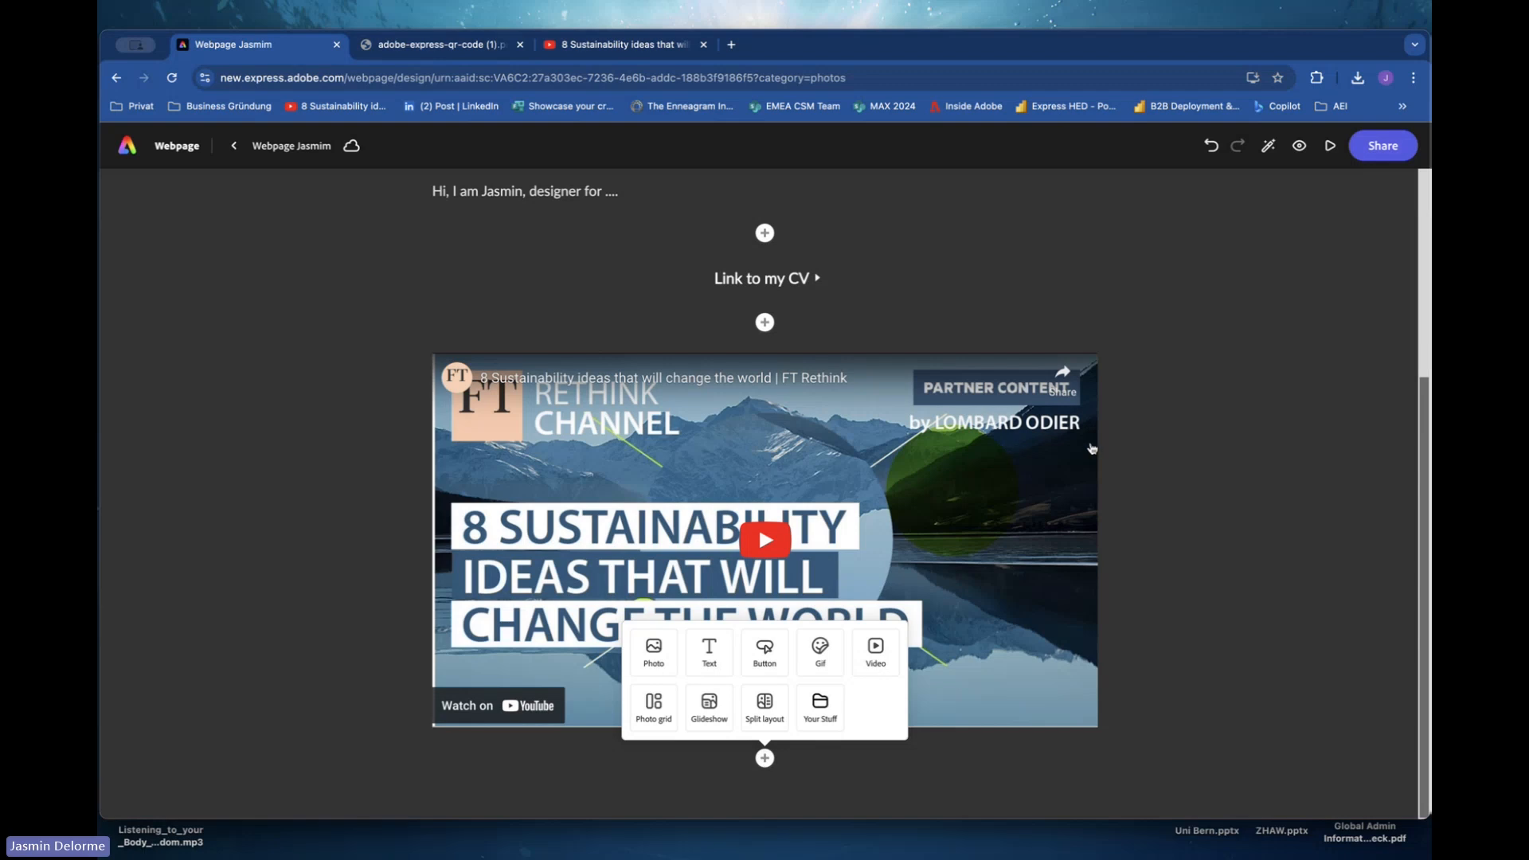
{"action": "left_click", "coordinate": [1240, 418]}
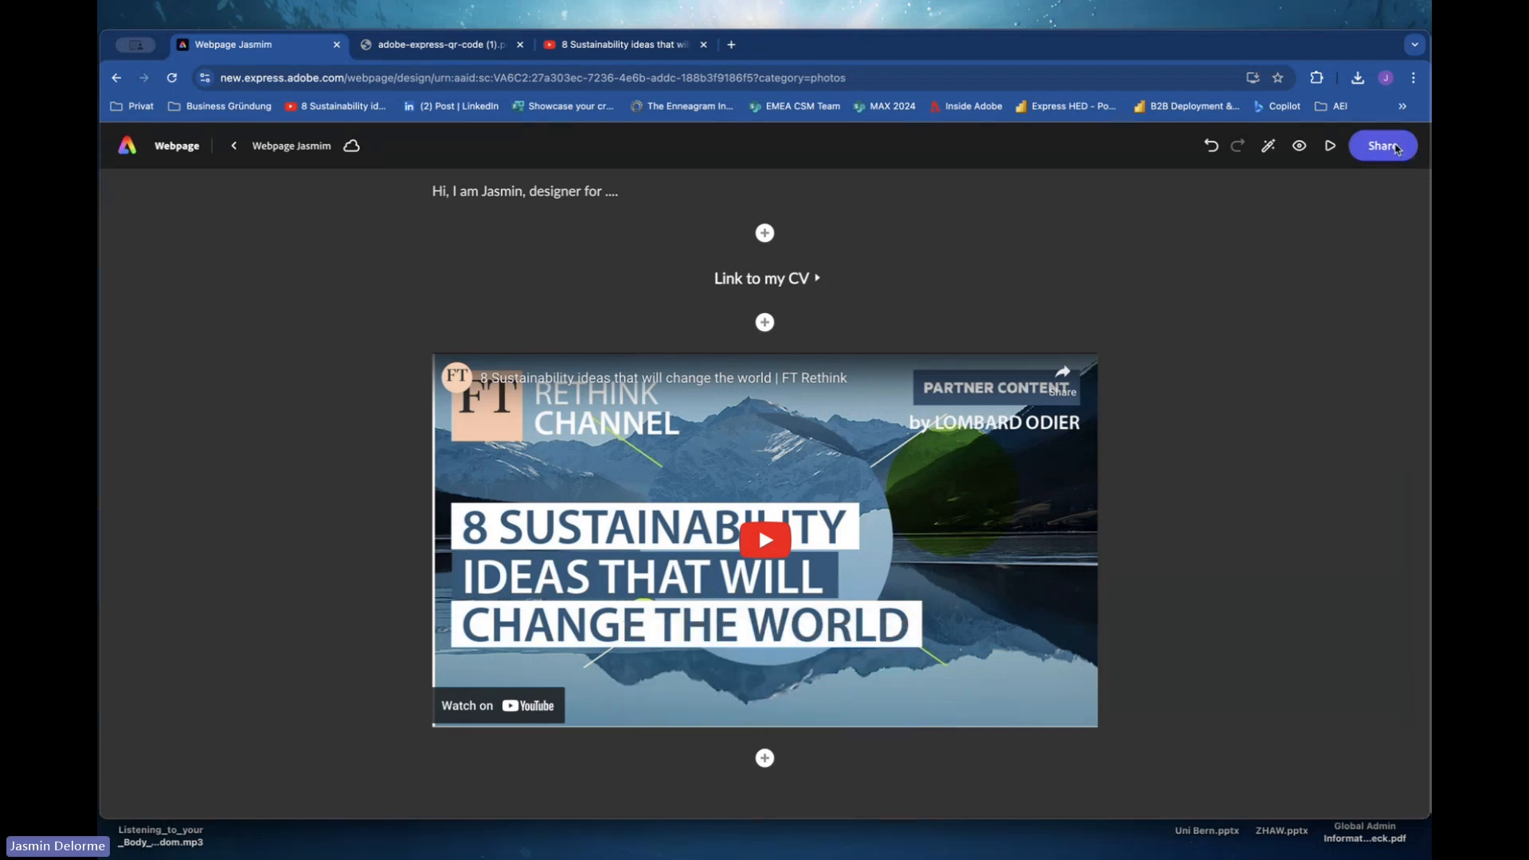
{"action": "left_click", "coordinate": [1396, 148]}
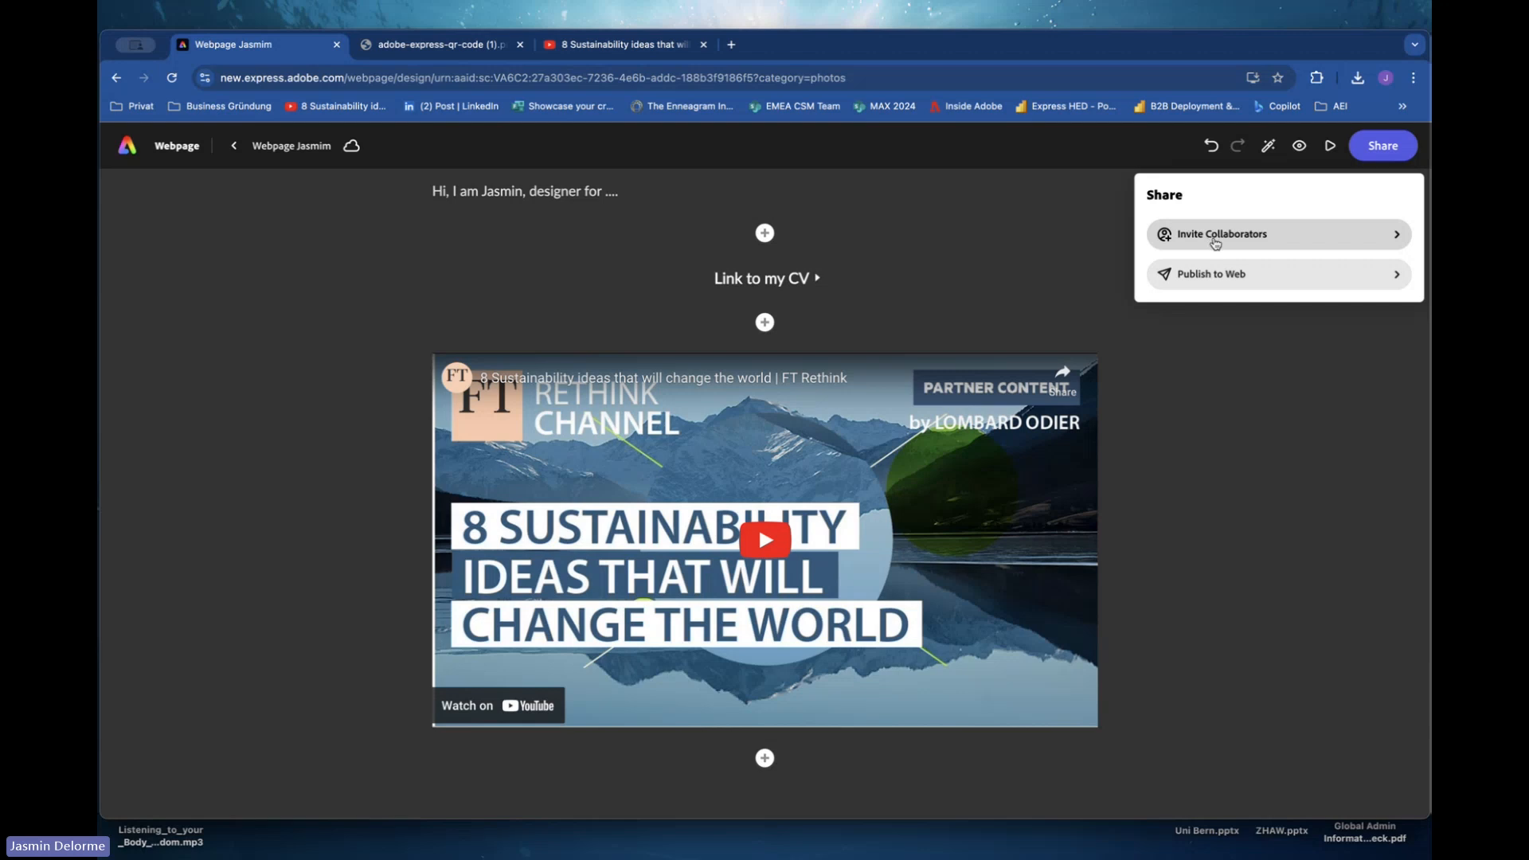
{"action": "left_click", "coordinate": [1211, 274]}
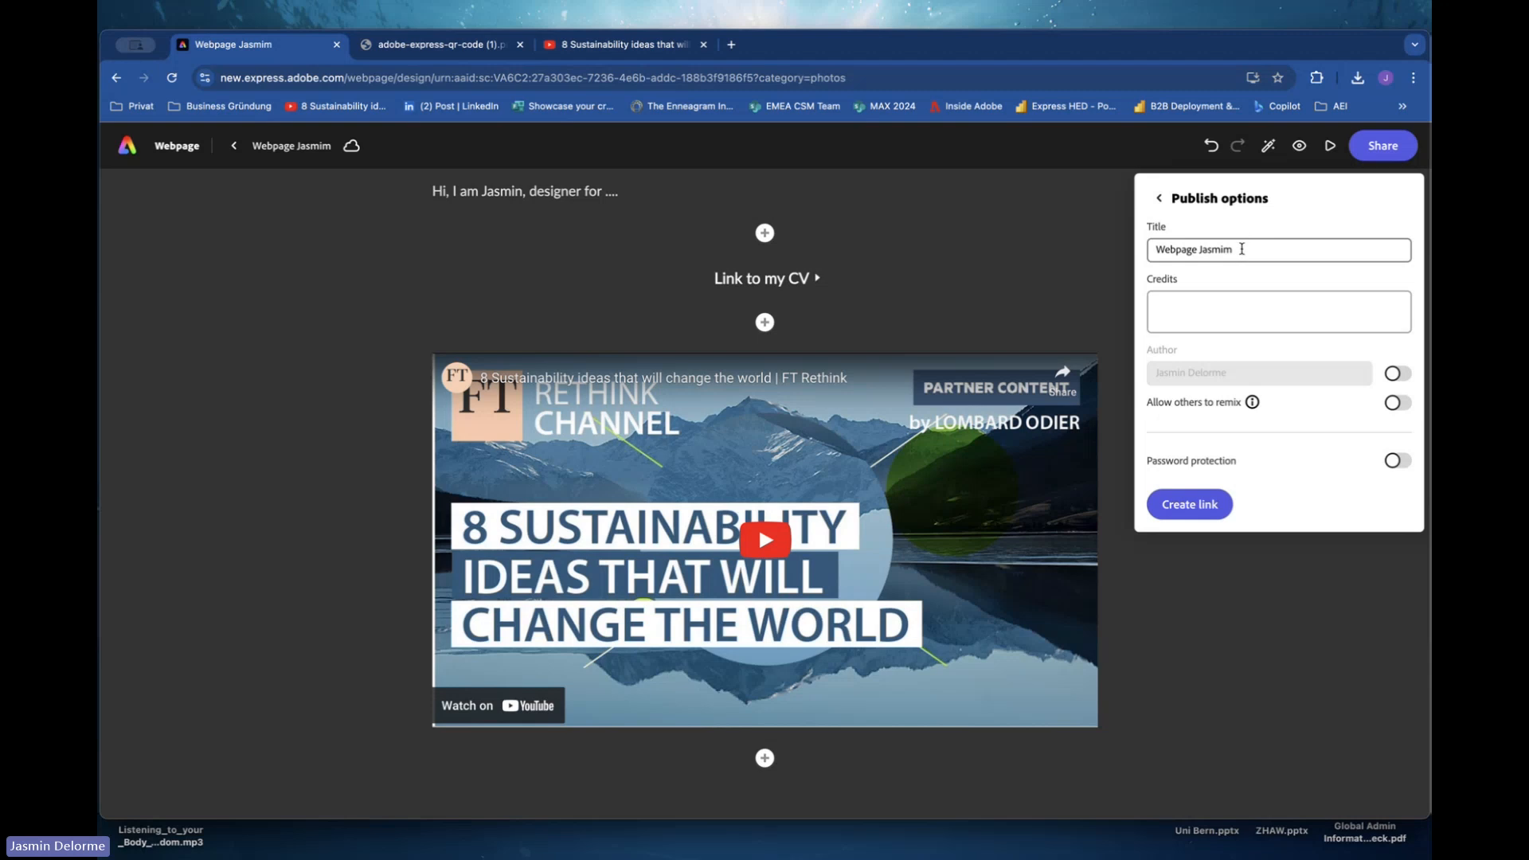
{"action": "left_click", "coordinate": [1239, 250]}
{"action": "key", "text": "BackSpace"}
{"action": "type", "text": "n"}
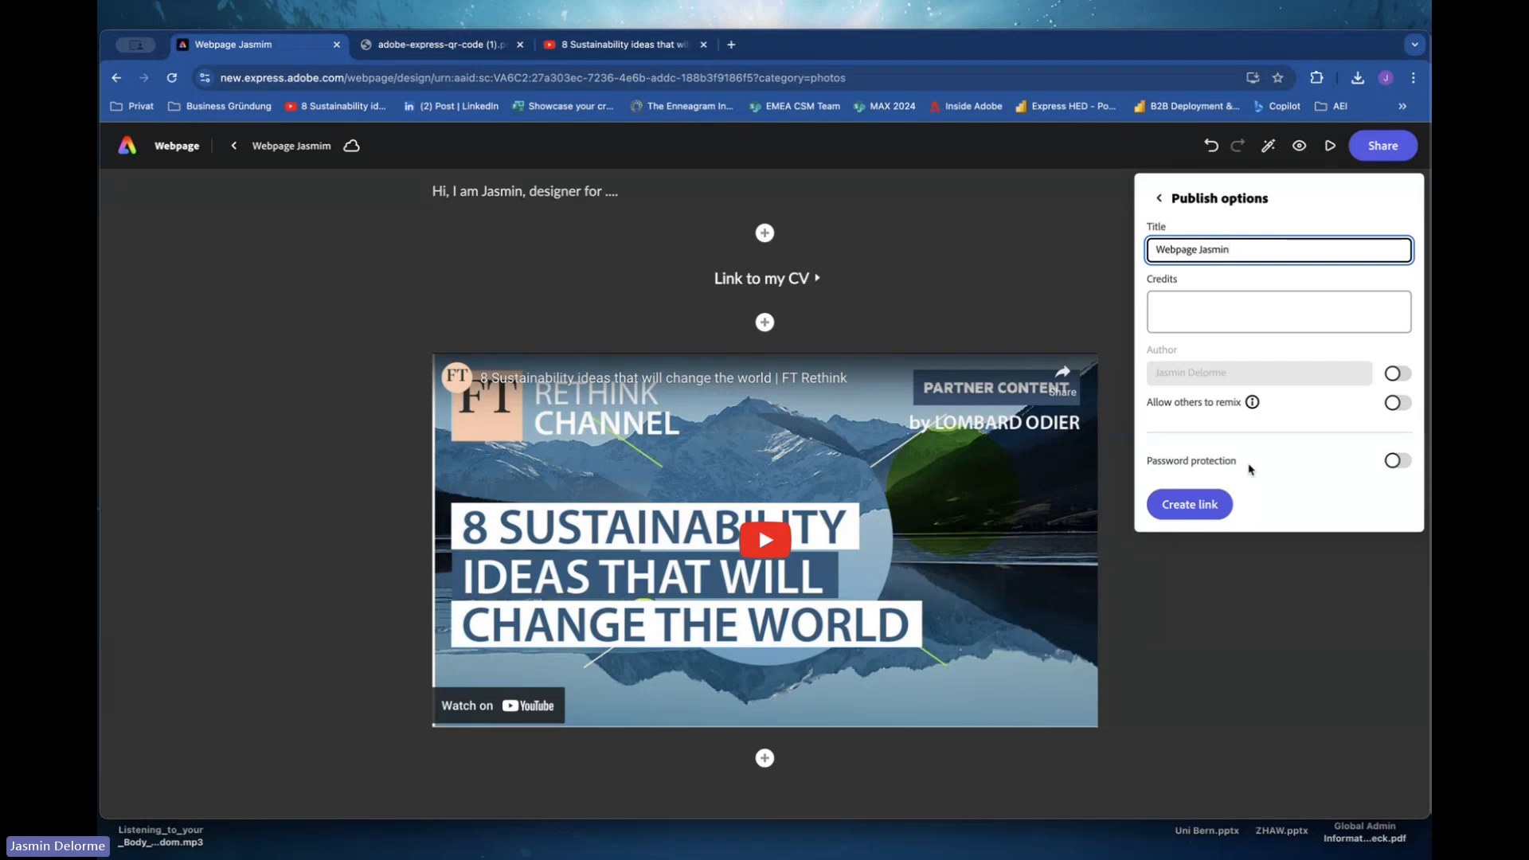
{"action": "left_click", "coordinate": [1218, 505]}
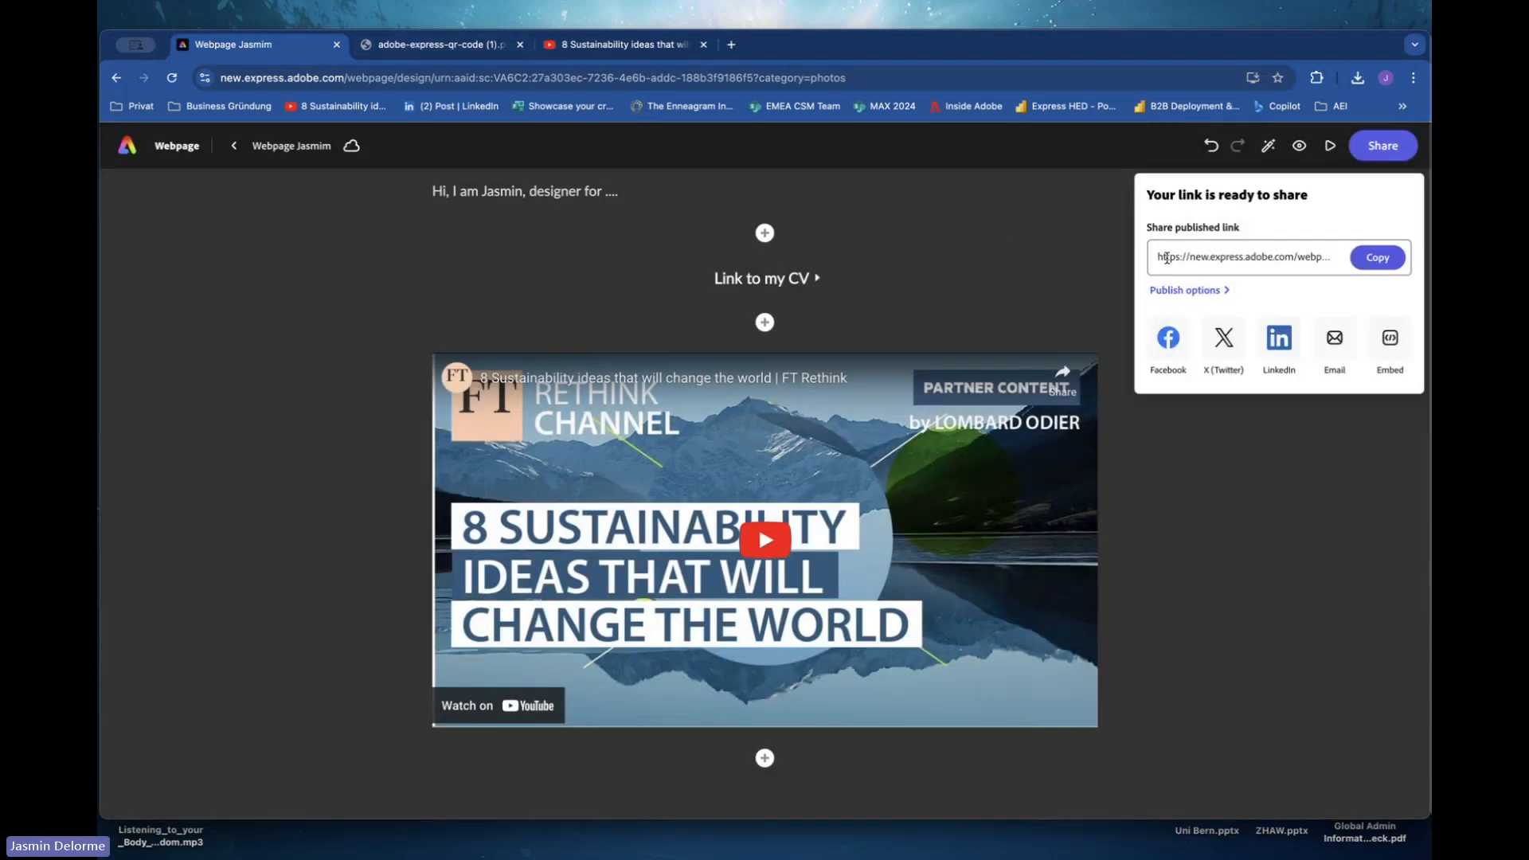
Copy the published link and open it in the browser tab showing the QR code image.
{"action": "left_click", "coordinate": [1375, 265]}
{"action": "key", "text": "super+Tab"}
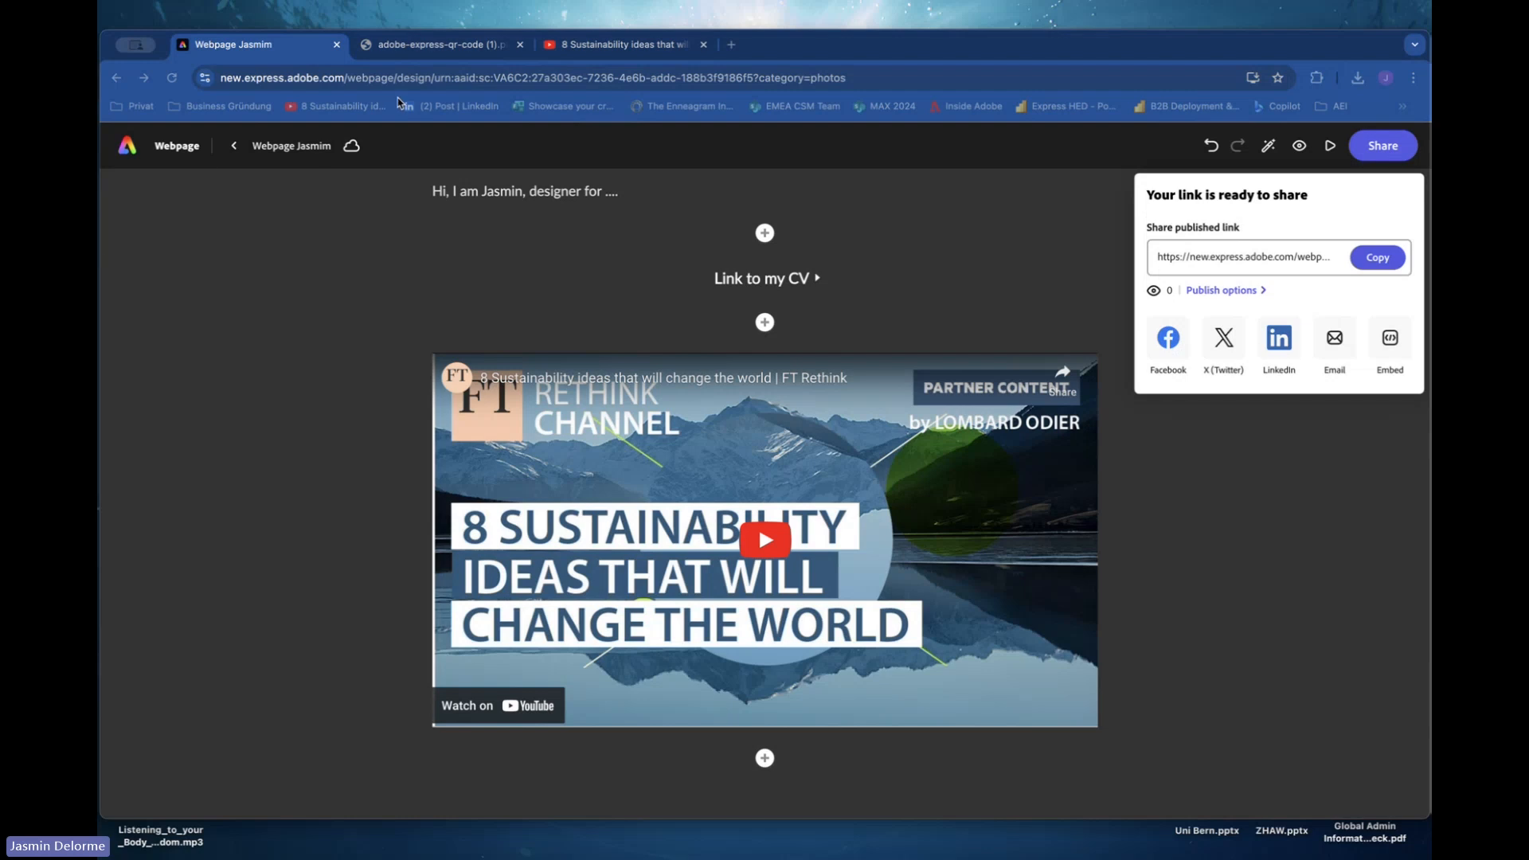
{"action": "left_click", "coordinate": [406, 64]}
{"action": "left_click", "coordinate": [404, 77]}
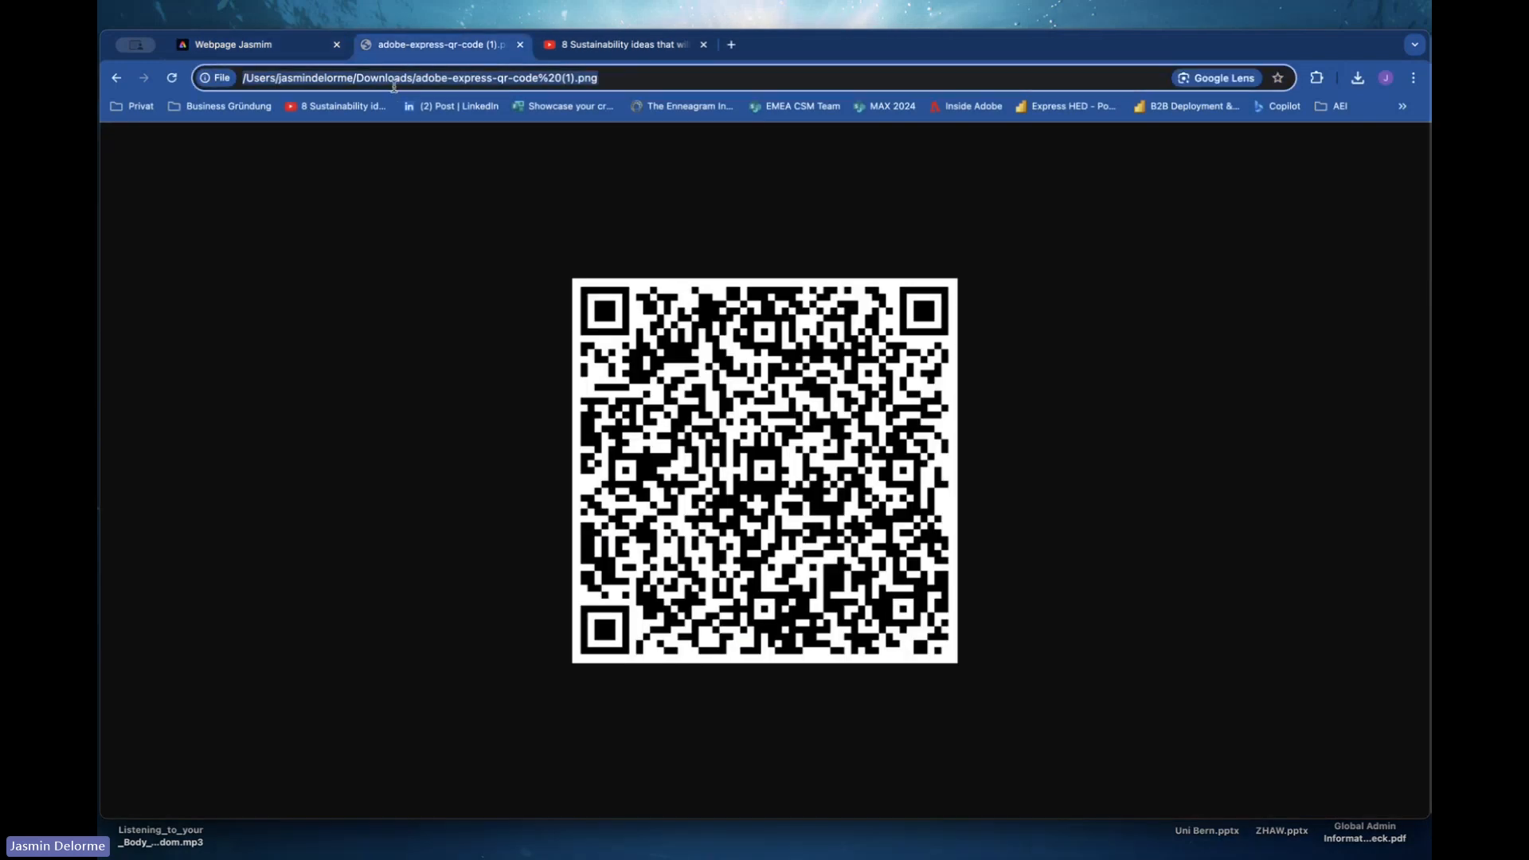
{"action": "key", "text": "ctrl+v"}
{"action": "key", "text": "Return"}
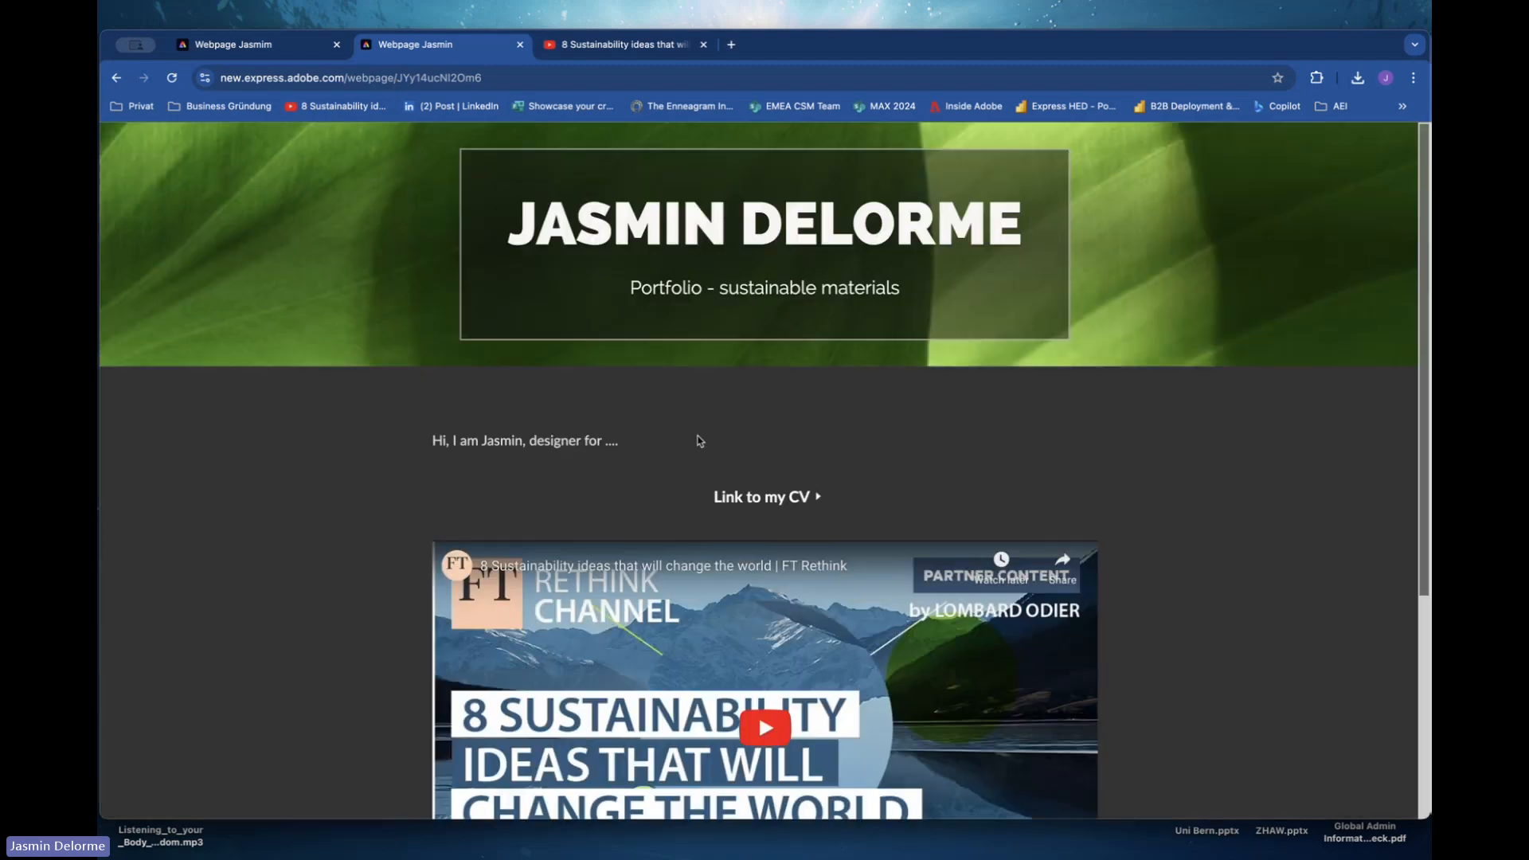
Scroll through the published webpage to review the cover, intro text, CV link and video.
{"action": "scroll", "coordinate": [698, 435], "scroll_direction": "down", "scroll_amount": 1}
{"action": "scroll", "coordinate": [698, 439], "scroll_direction": "down", "scroll_amount": 4}
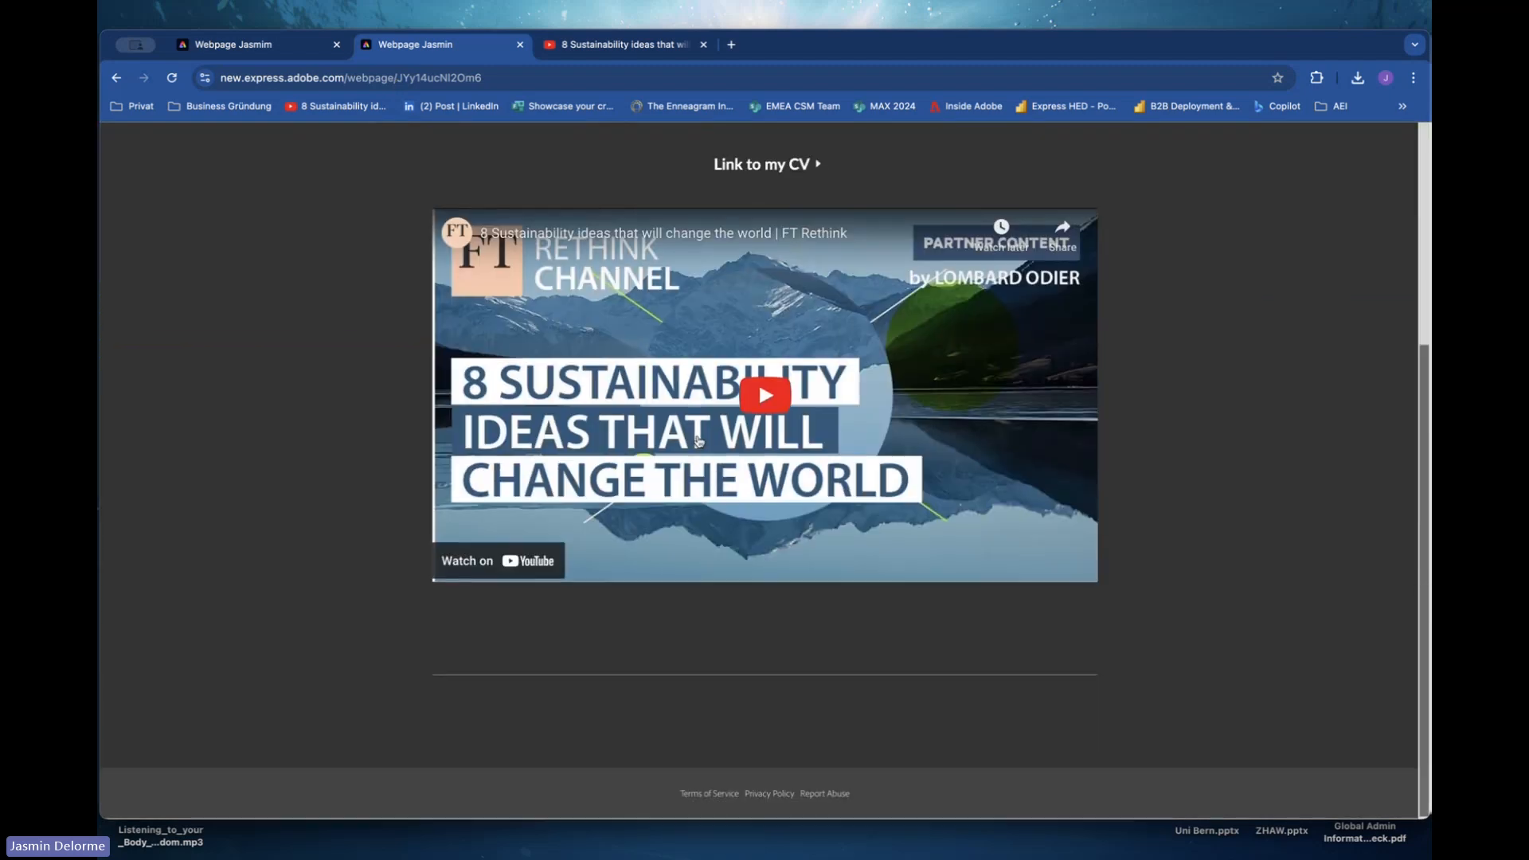
{"action": "scroll", "coordinate": [698, 441], "scroll_direction": "up", "scroll_amount": 4}
{"action": "scroll", "coordinate": [698, 440], "scroll_direction": "down", "scroll_amount": 2}
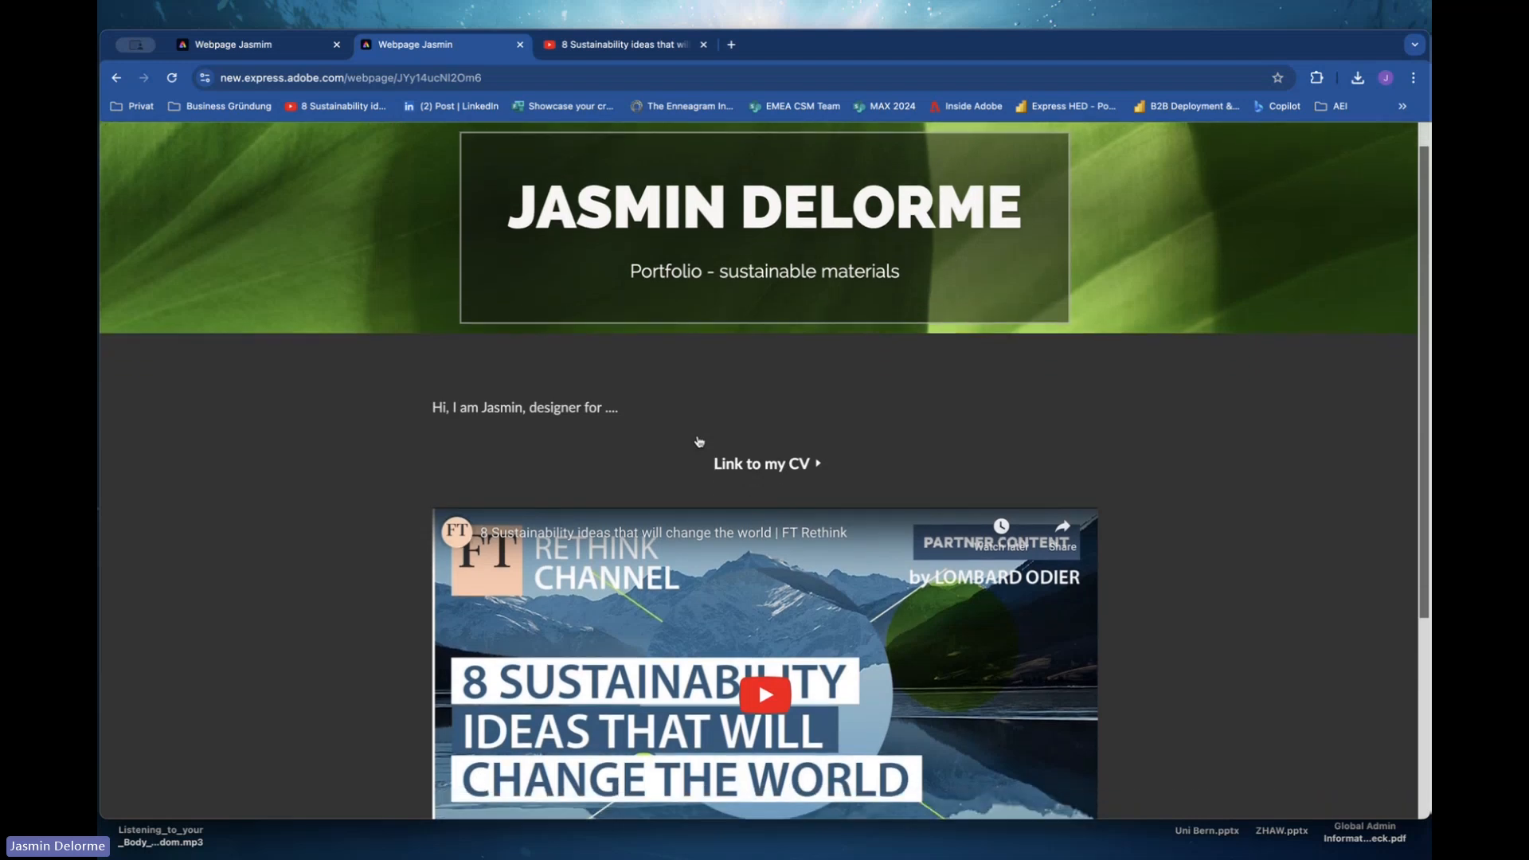
{"action": "scroll", "coordinate": [698, 441], "scroll_direction": "down", "scroll_amount": 4}
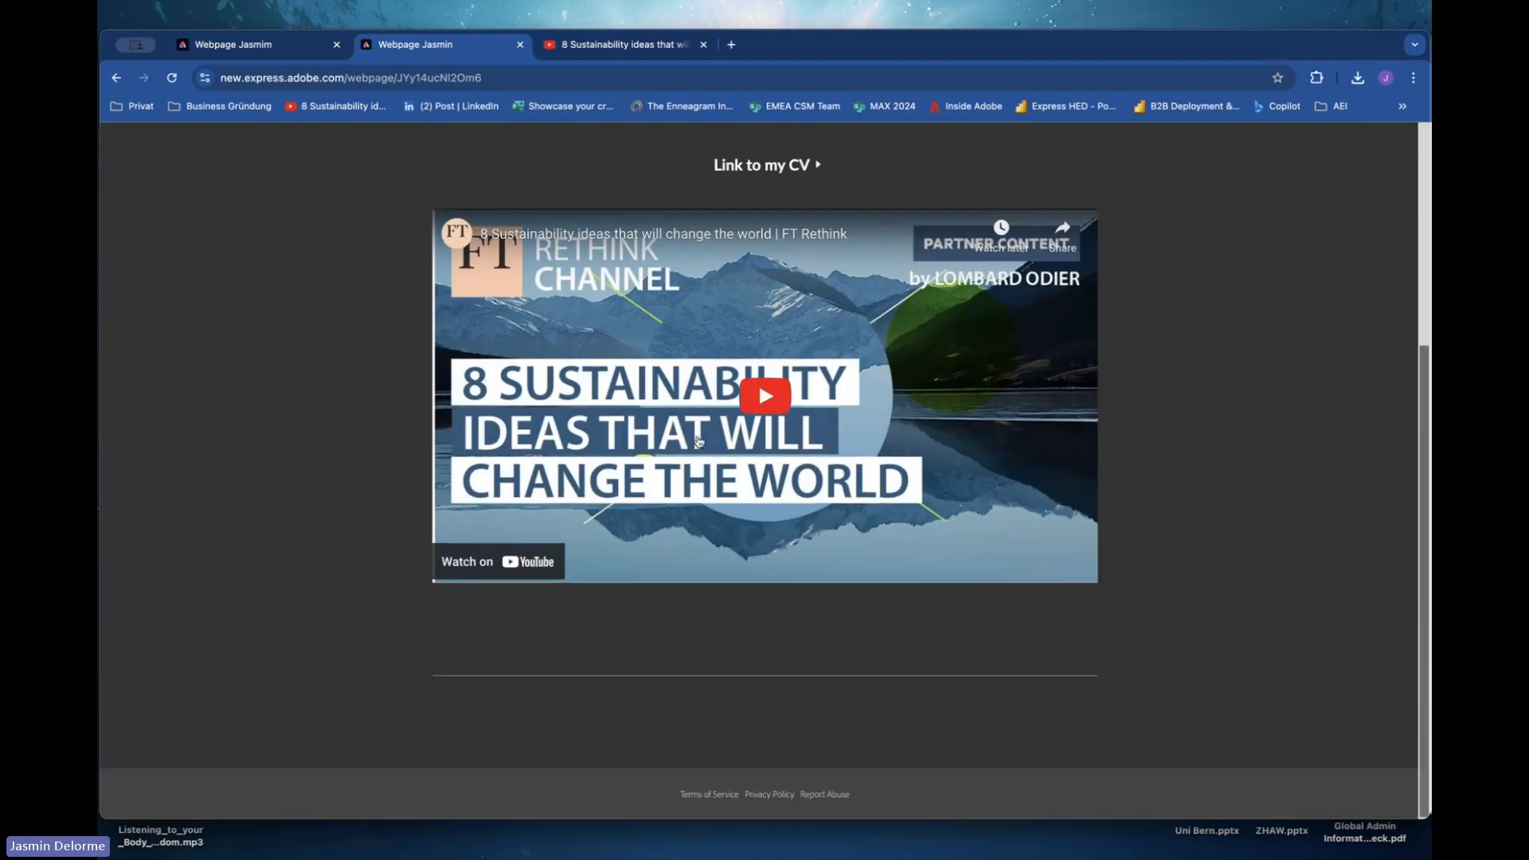
{"action": "scroll", "coordinate": [698, 441], "scroll_direction": "up", "scroll_amount": 5}
{"action": "scroll", "coordinate": [699, 441], "scroll_direction": "up", "scroll_amount": 1}
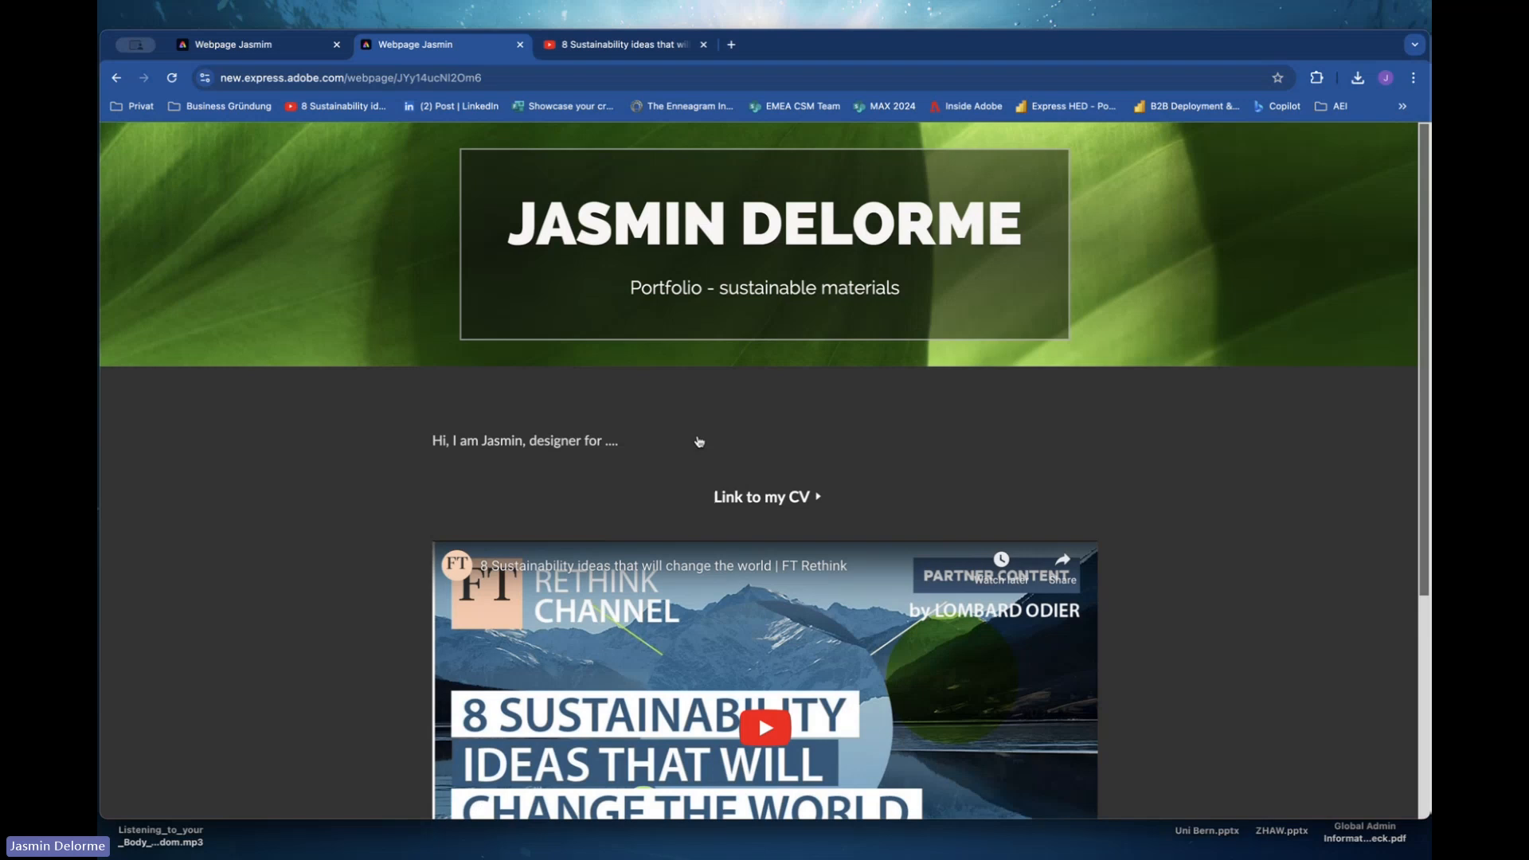
{"action": "scroll", "coordinate": [698, 441], "scroll_direction": "down", "scroll_amount": 5}
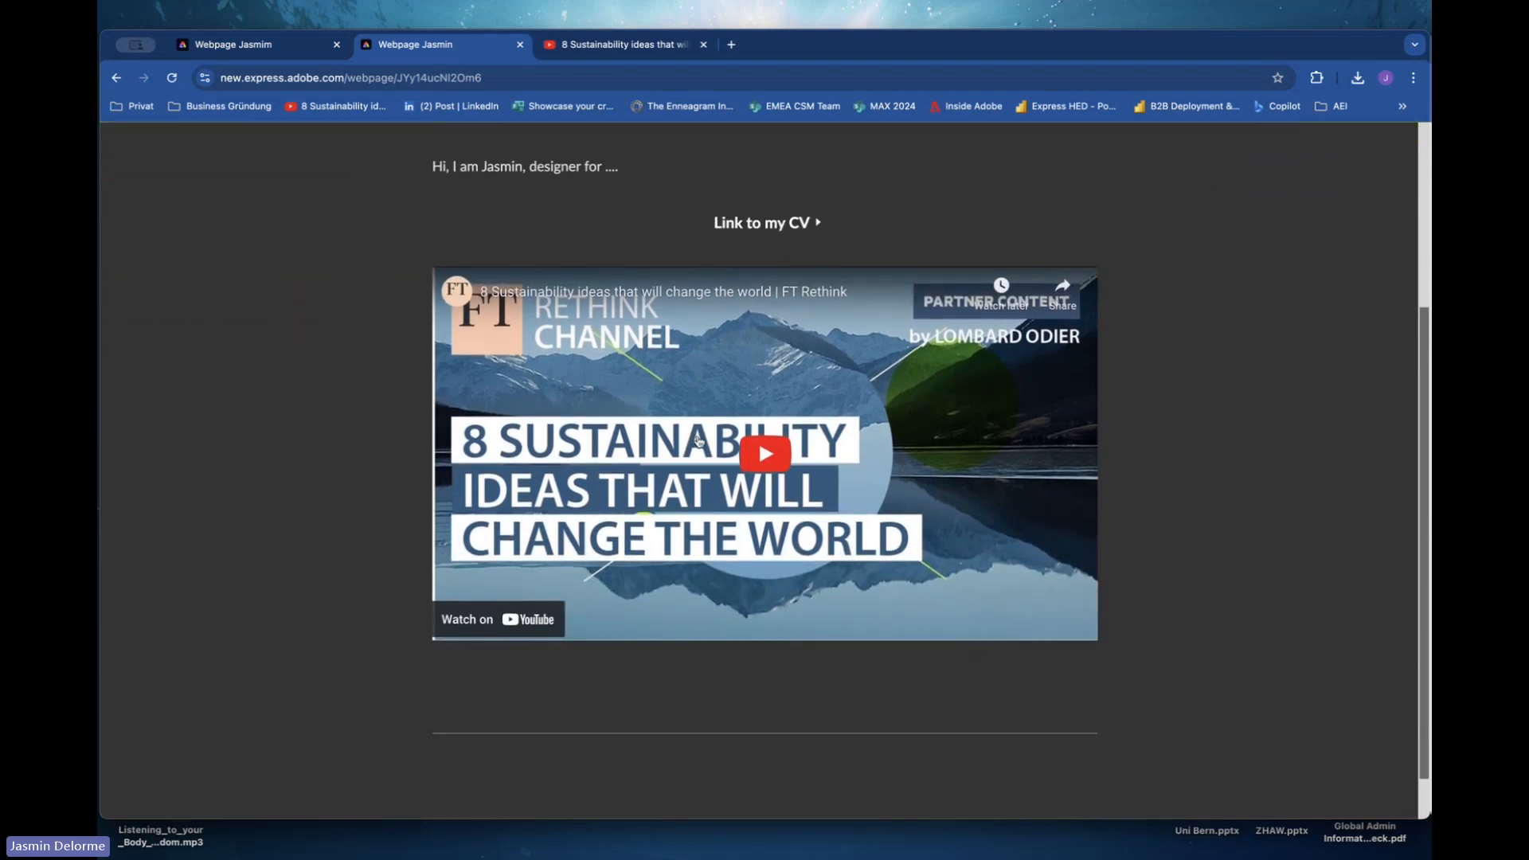
{"action": "scroll", "coordinate": [698, 441], "scroll_direction": "up", "scroll_amount": 4}
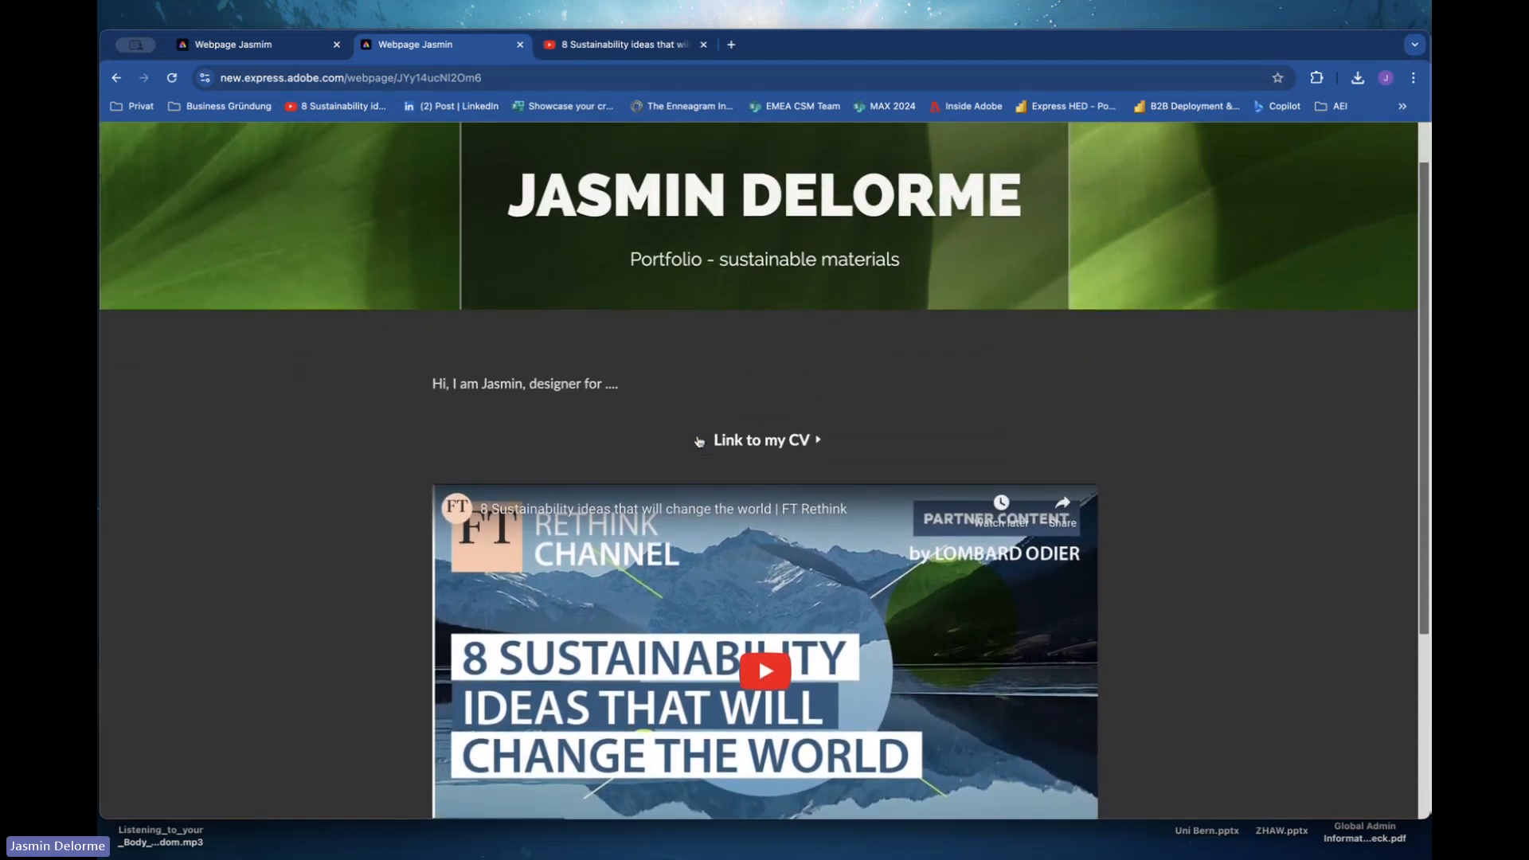
{"action": "scroll", "coordinate": [698, 441], "scroll_direction": "up", "scroll_amount": 1}
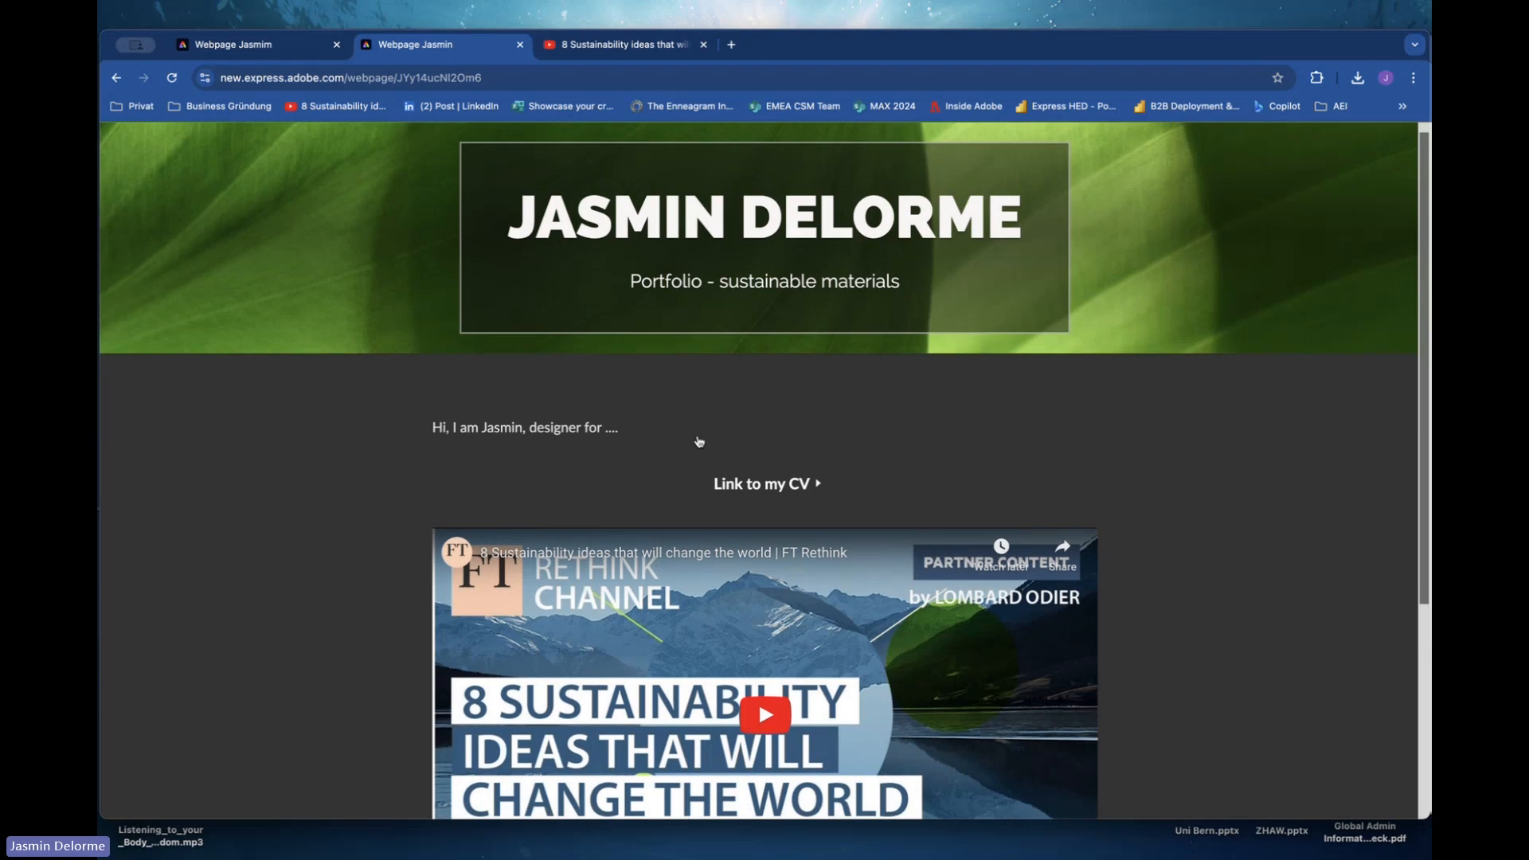